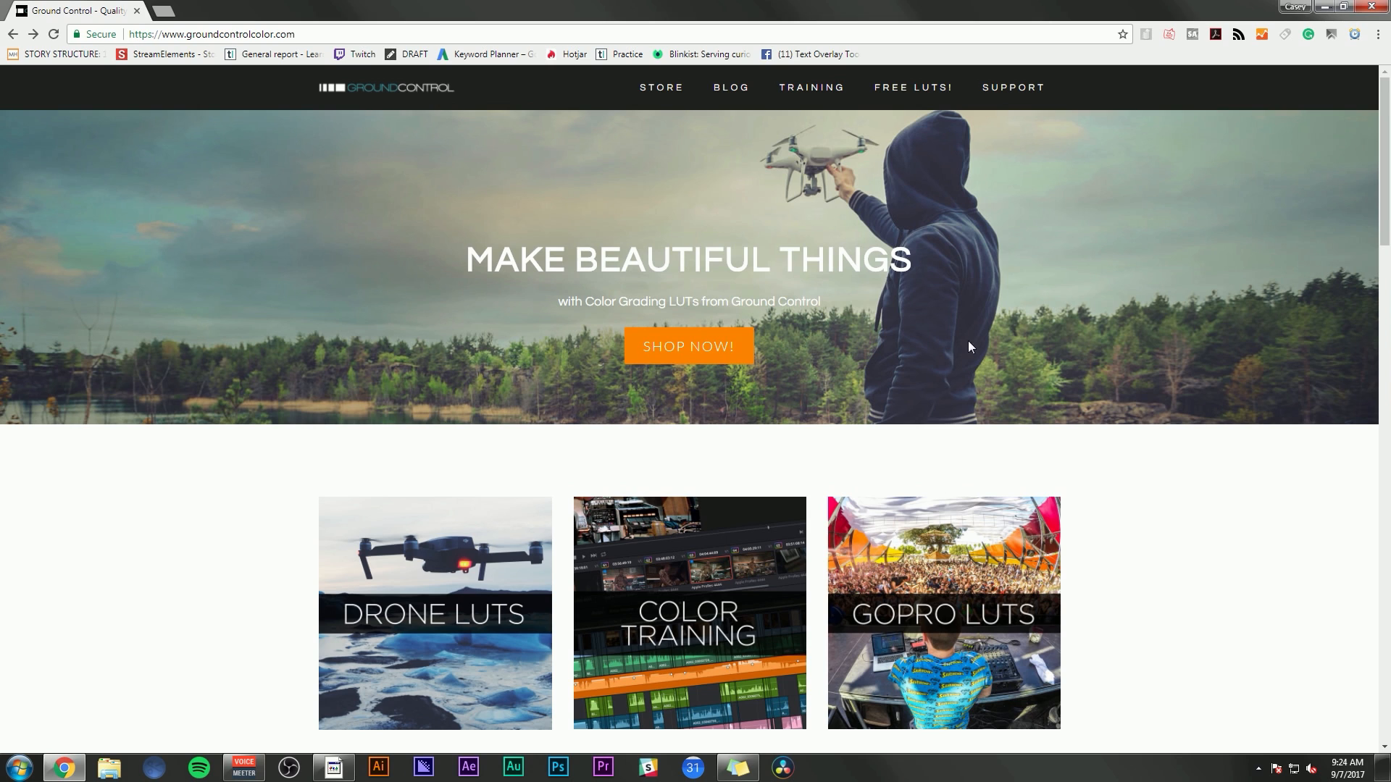
Browse the Ground Control store's LUT packs, from the Drone LUTs down to the Stylistic LUTs
left_click(670, 96)
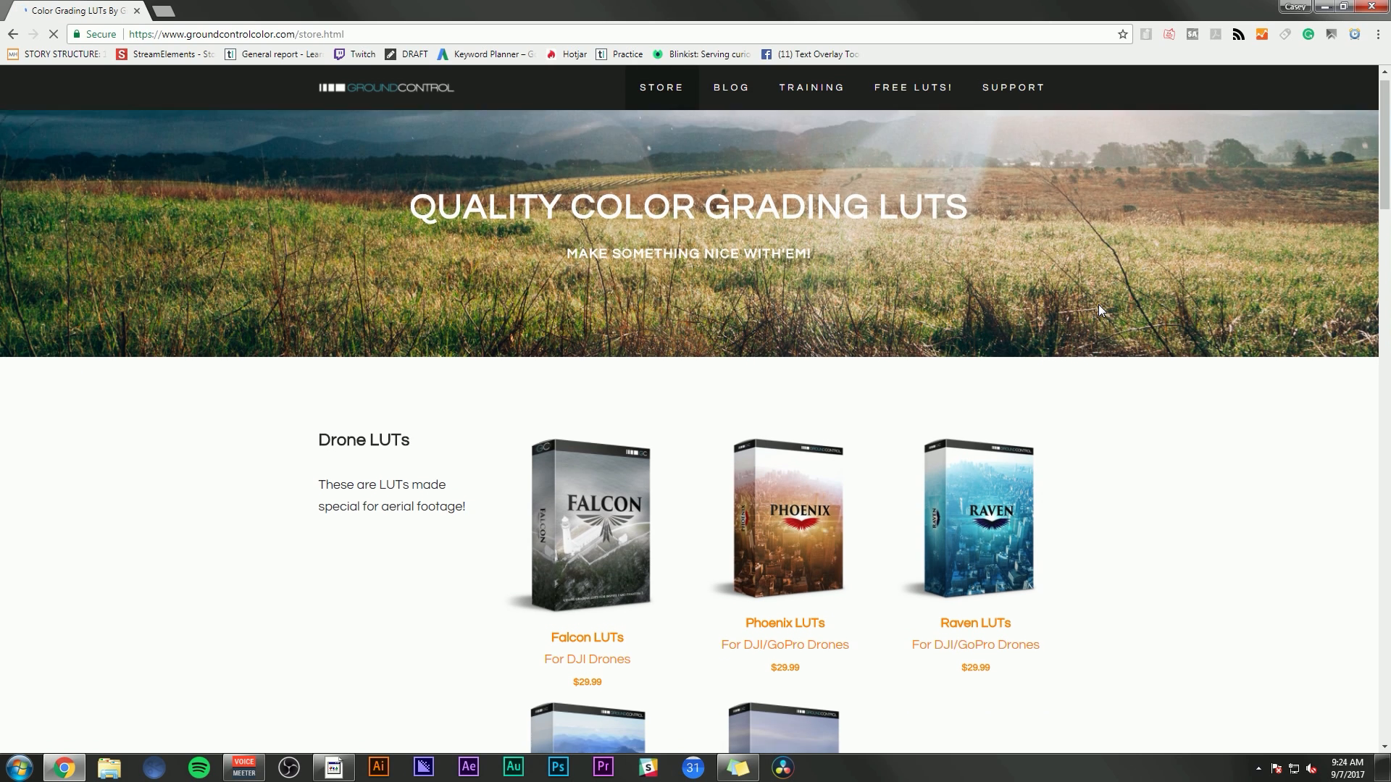
scroll(1101, 304, "down", 10)
scroll(1128, 272, "down", 2)
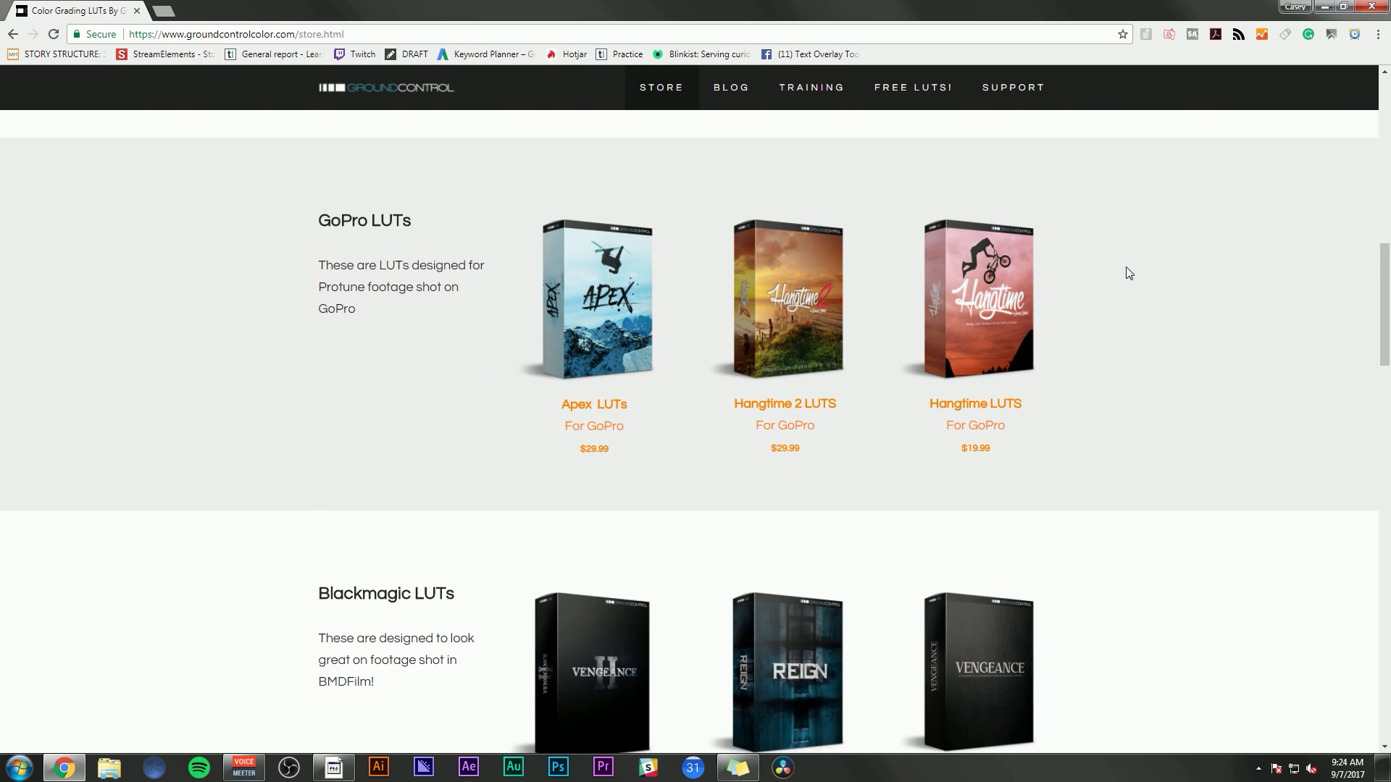
left_click_drag(1383, 287, 1384, 377)
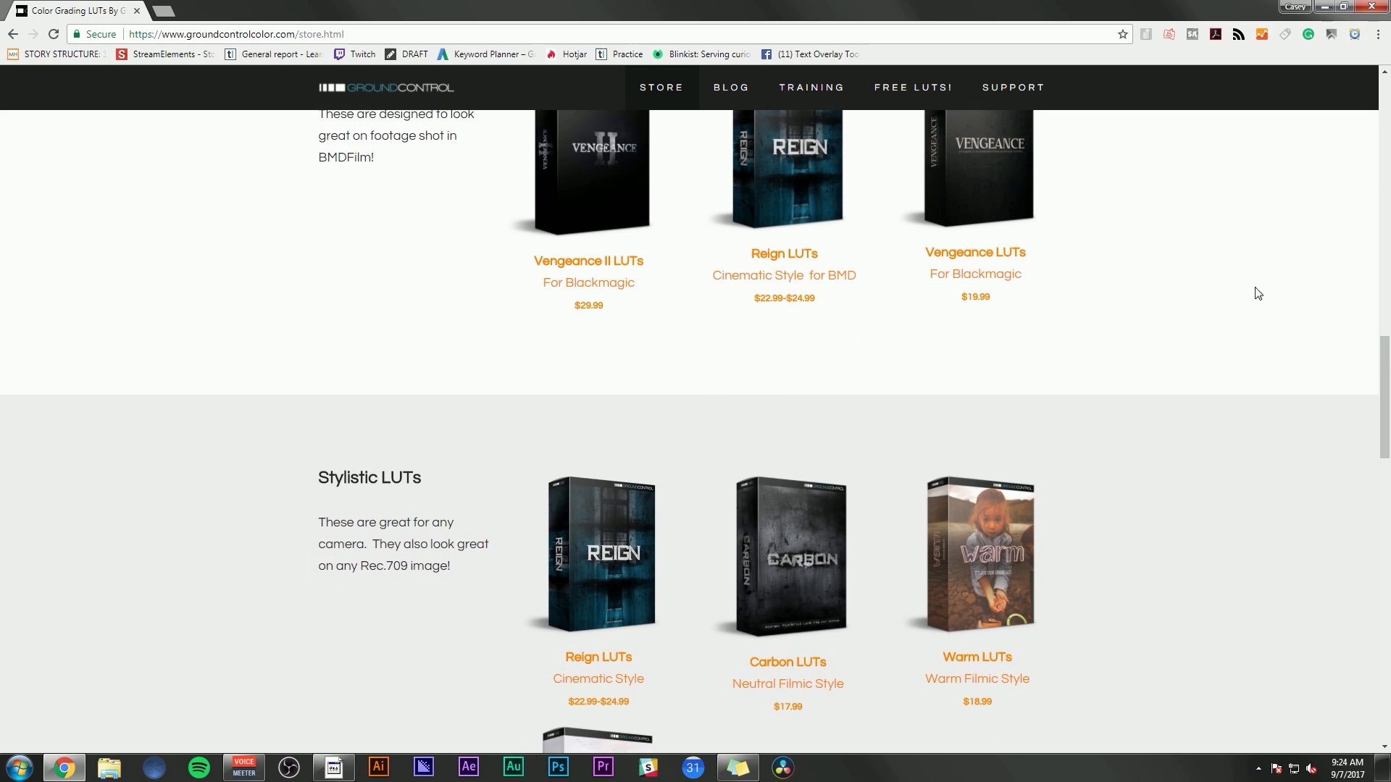
Open the Ultimate LUT Guide from the site's training page and look through its sections
left_click(812, 88)
scroll(1141, 248, "down", 10)
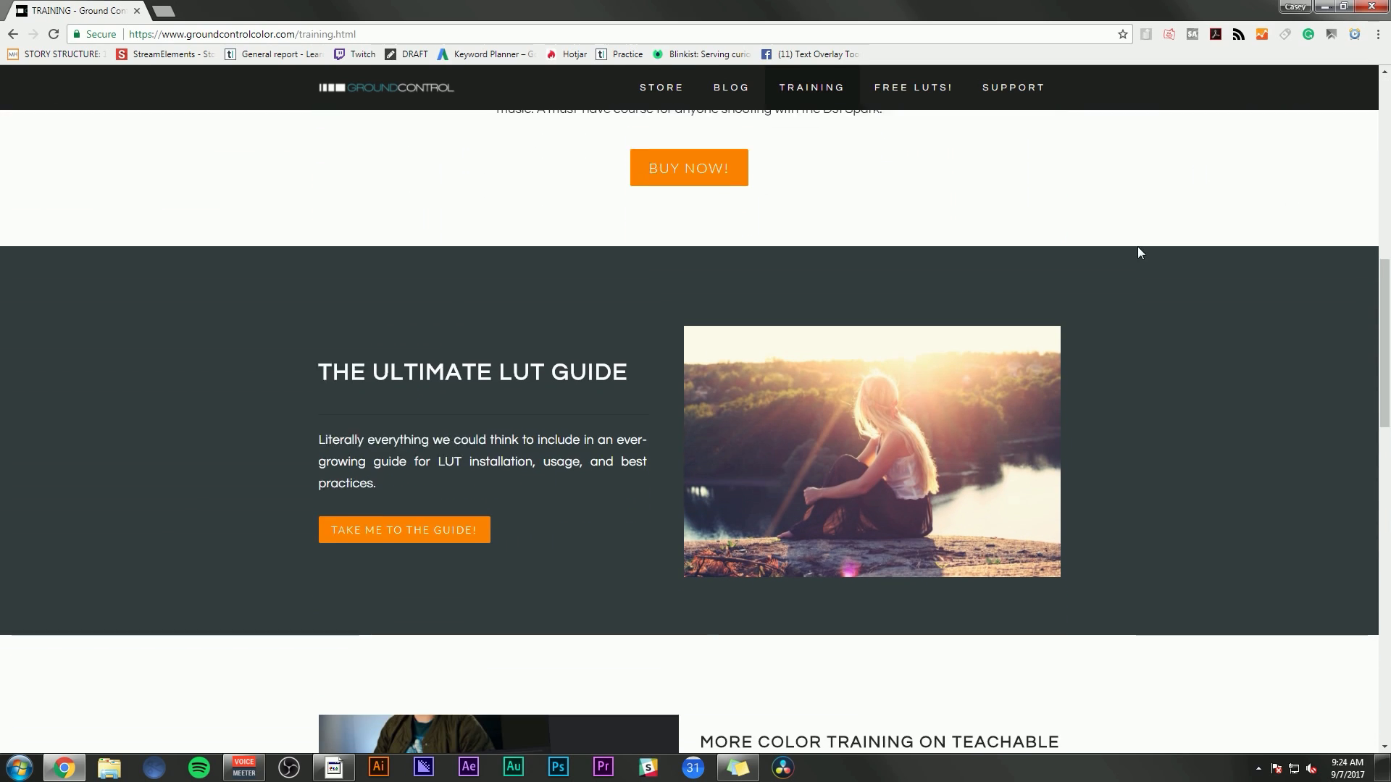
left_click(447, 482)
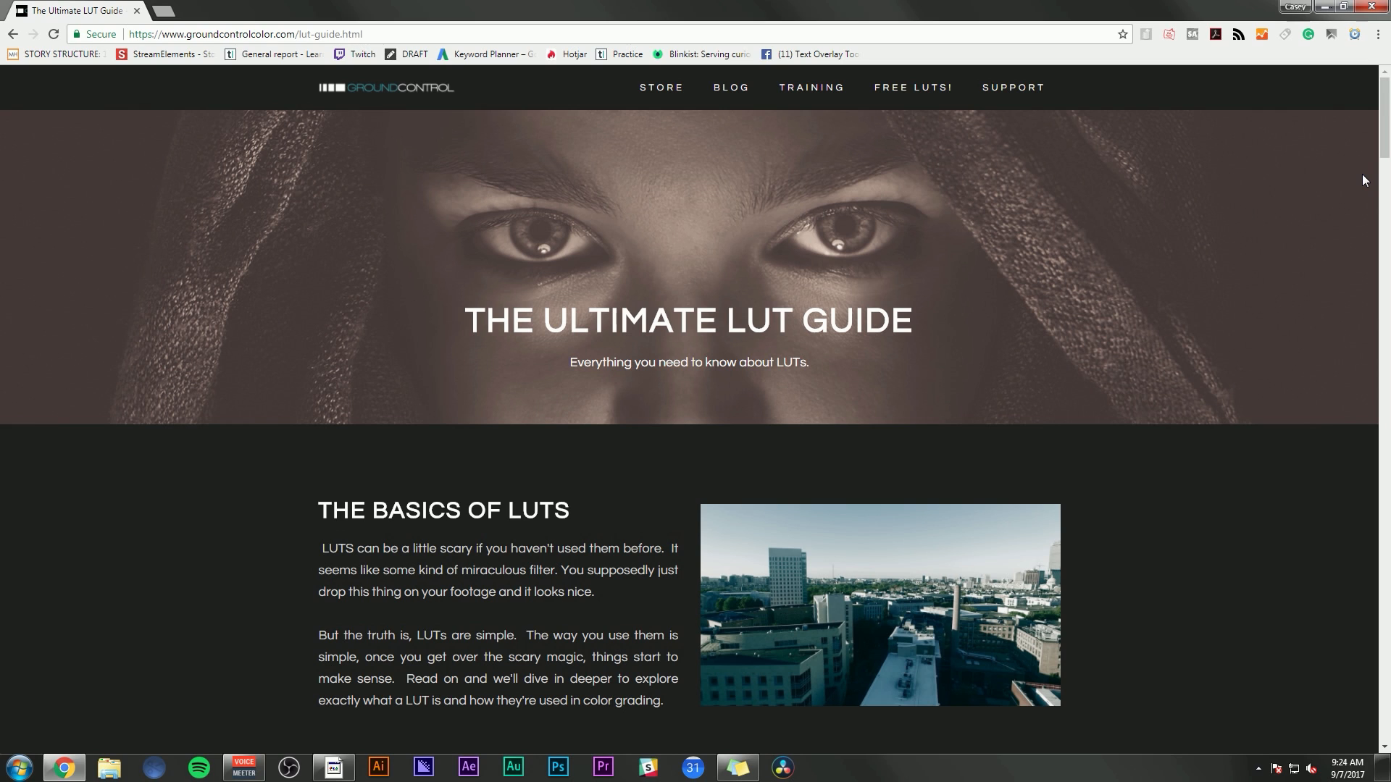
left_click_drag(1381, 134, 1386, 546)
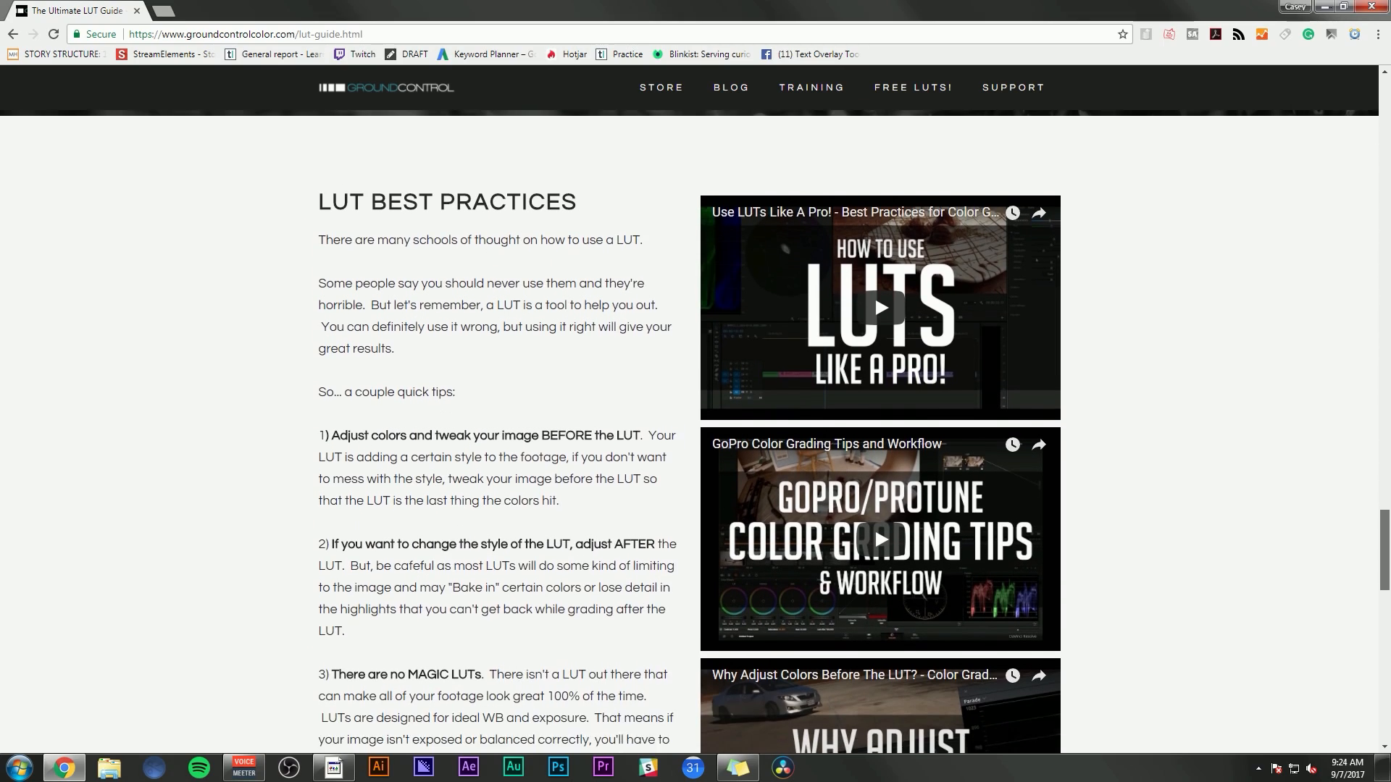
scroll(1268, 464, "up", 9)
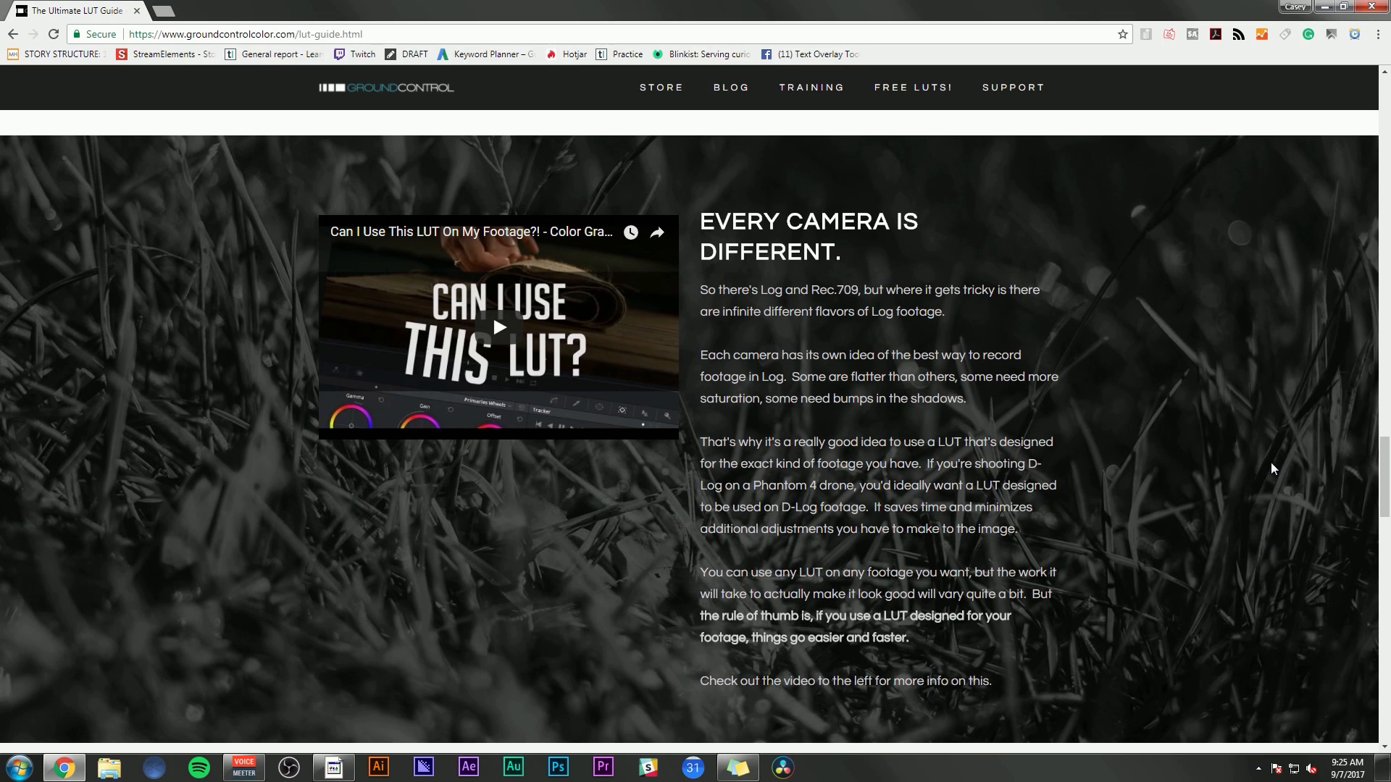
scroll(1263, 466, "up", 20)
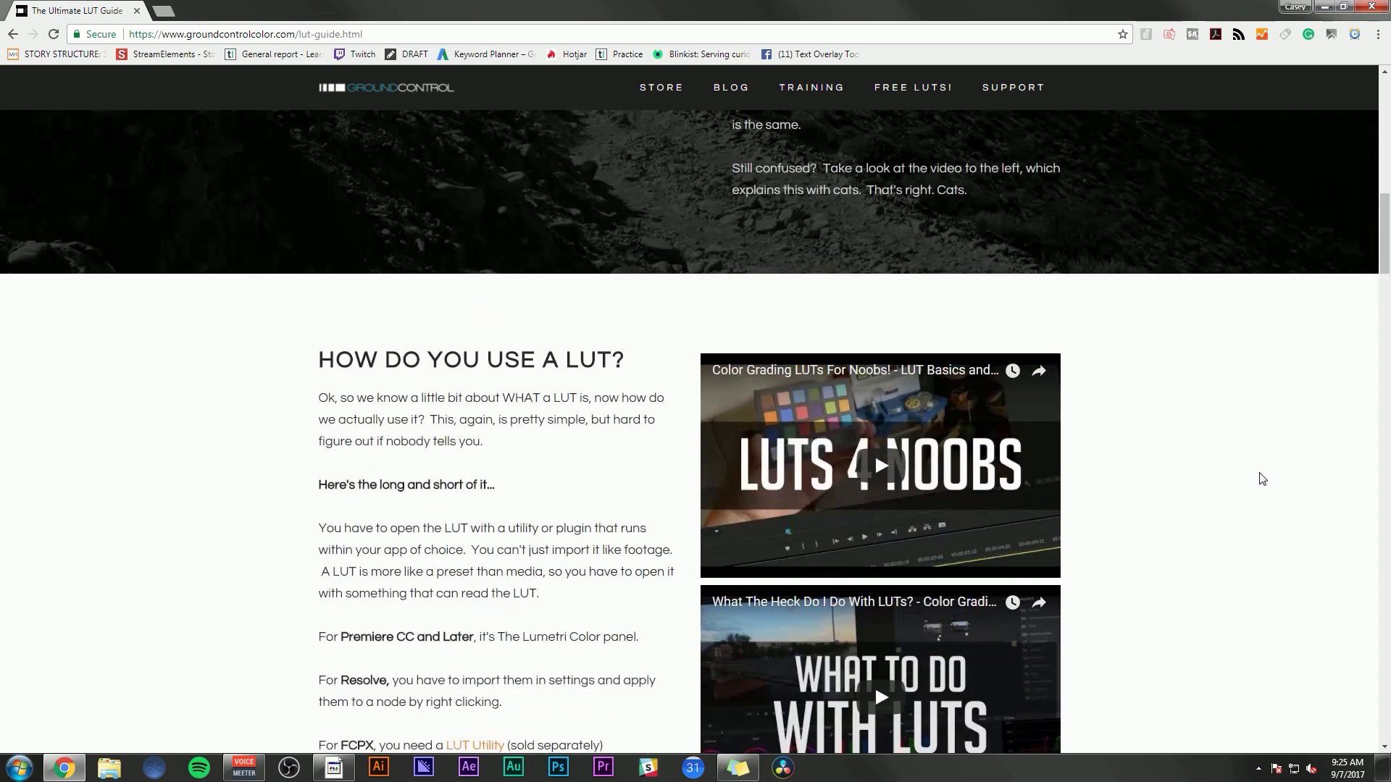
scroll(1261, 475, "up", 15)
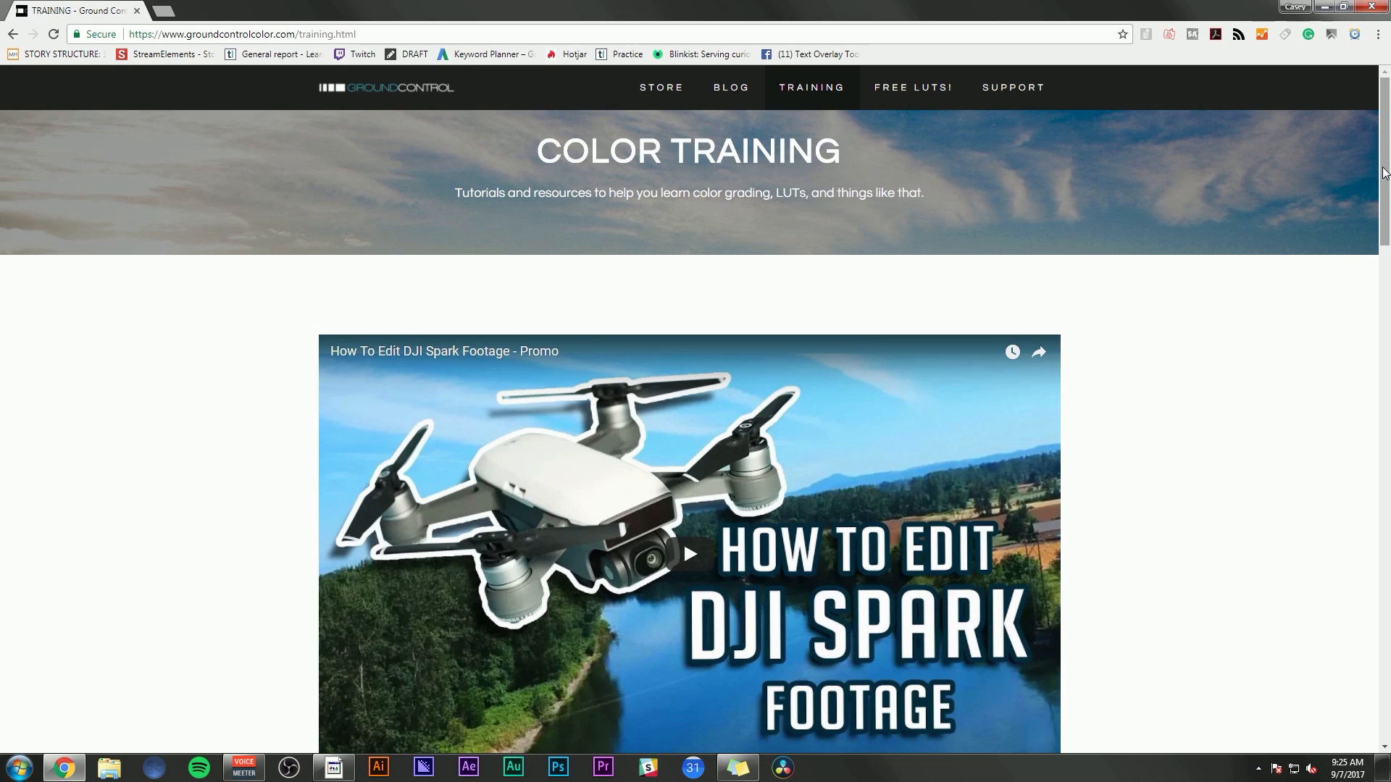
Find the Teachable offering on the training page, visit it, and choose The Basics of Color Grading among the featured courses
left_click_drag(1384, 164, 1375, 348)
left_click_drag(1382, 263, 1382, 354)
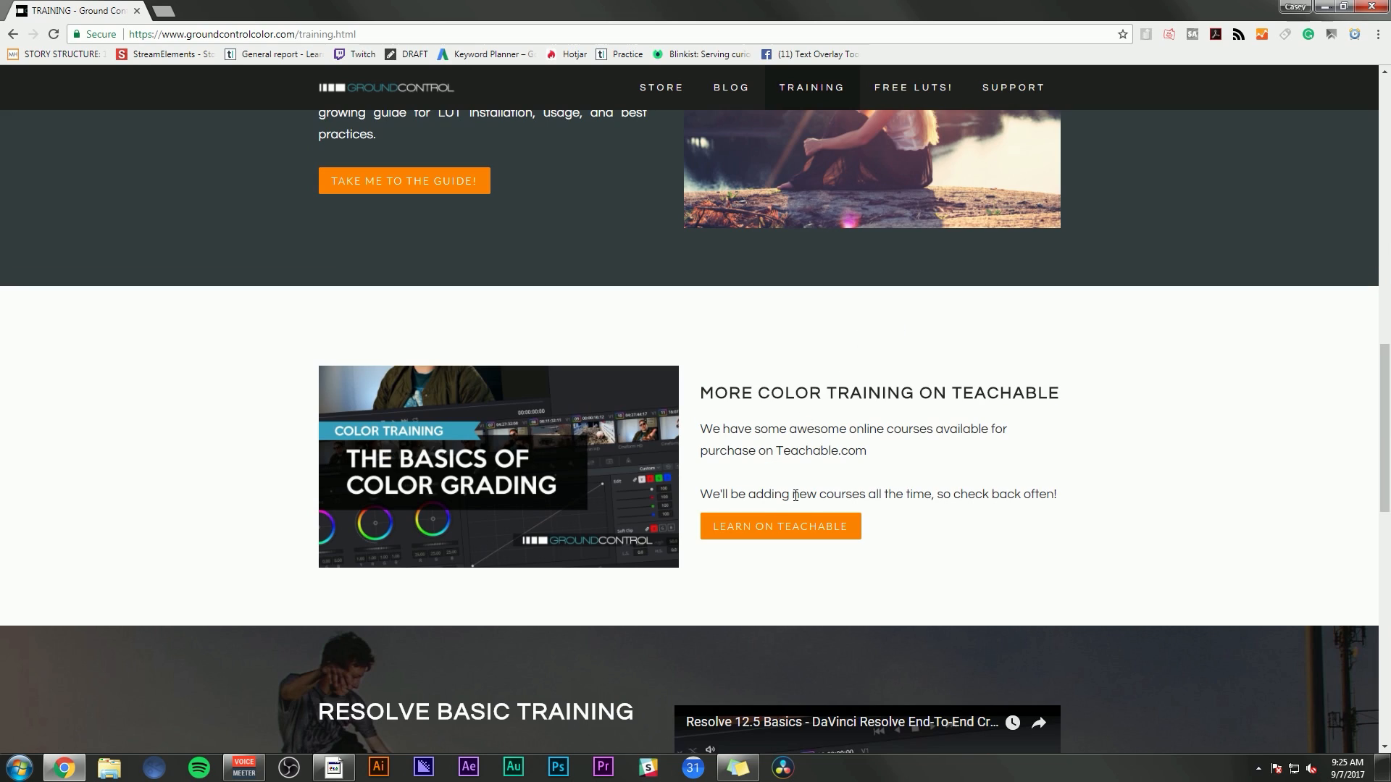
left_click(787, 534)
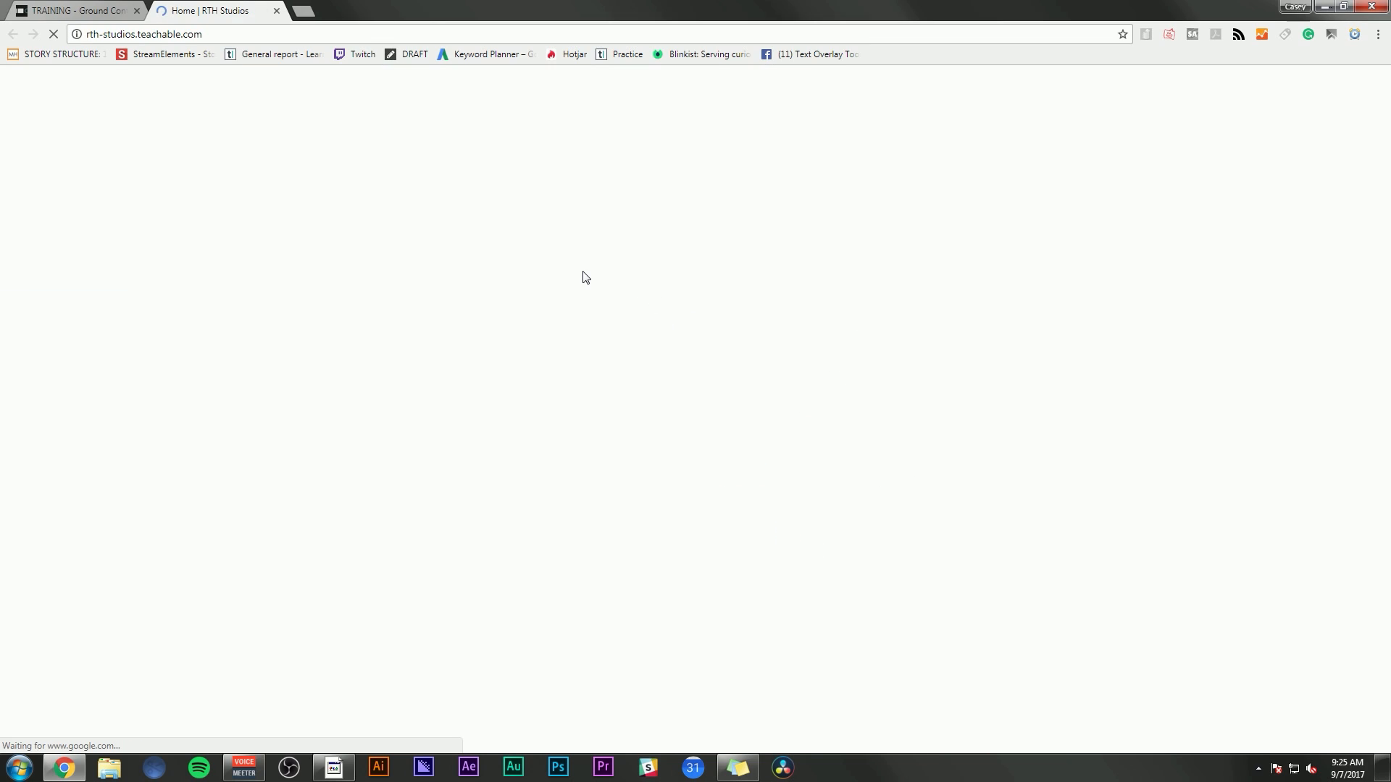
scroll(1277, 433, "down", 5)
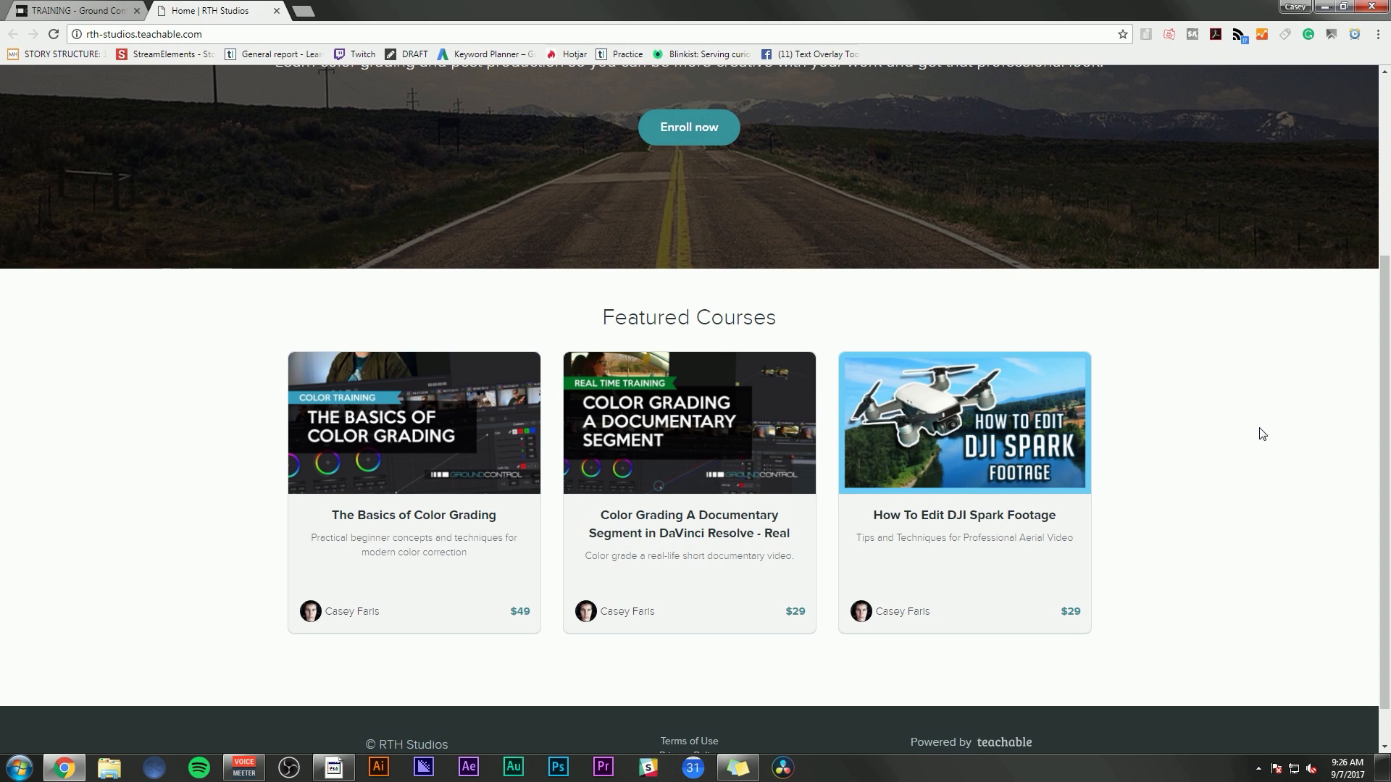
left_click(363, 510)
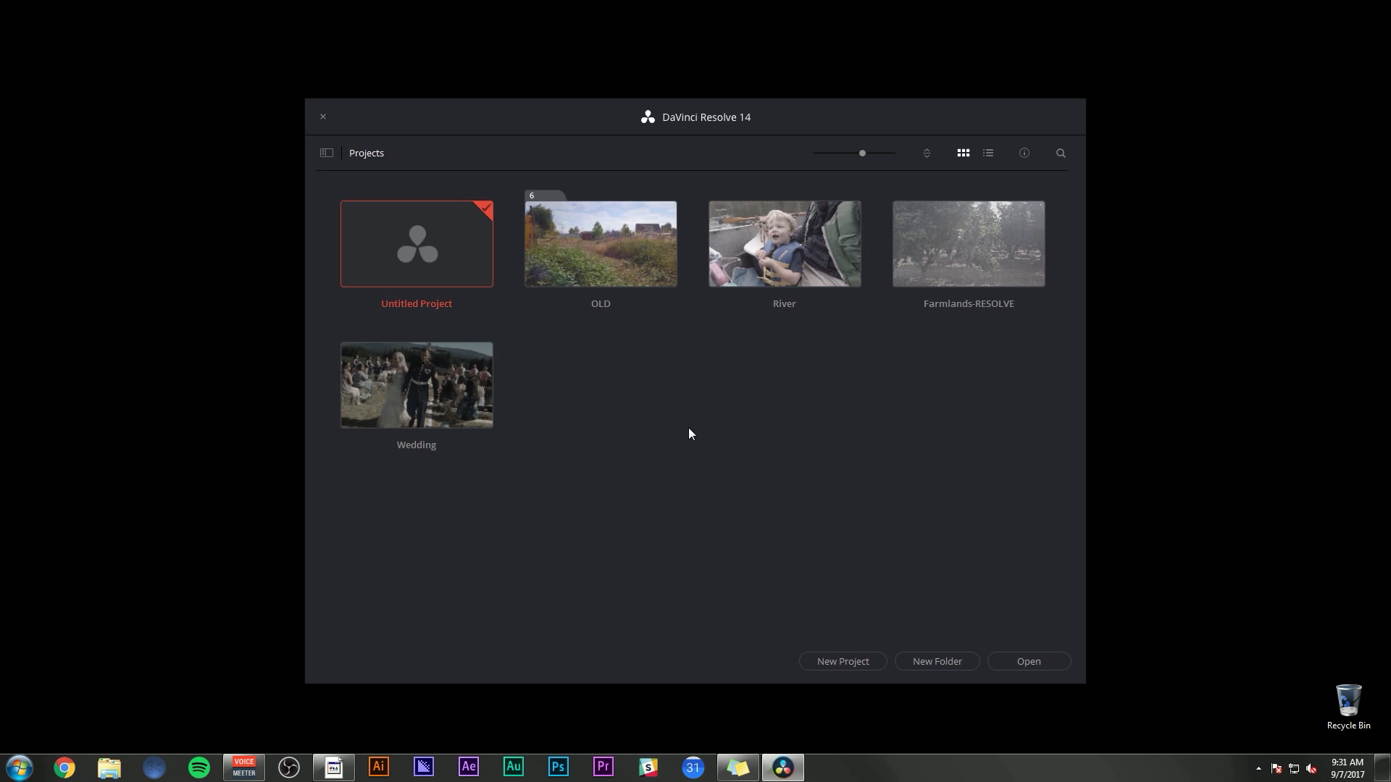
Switch to DaVinci Resolve and create a new project named Basics
left_click(859, 659)
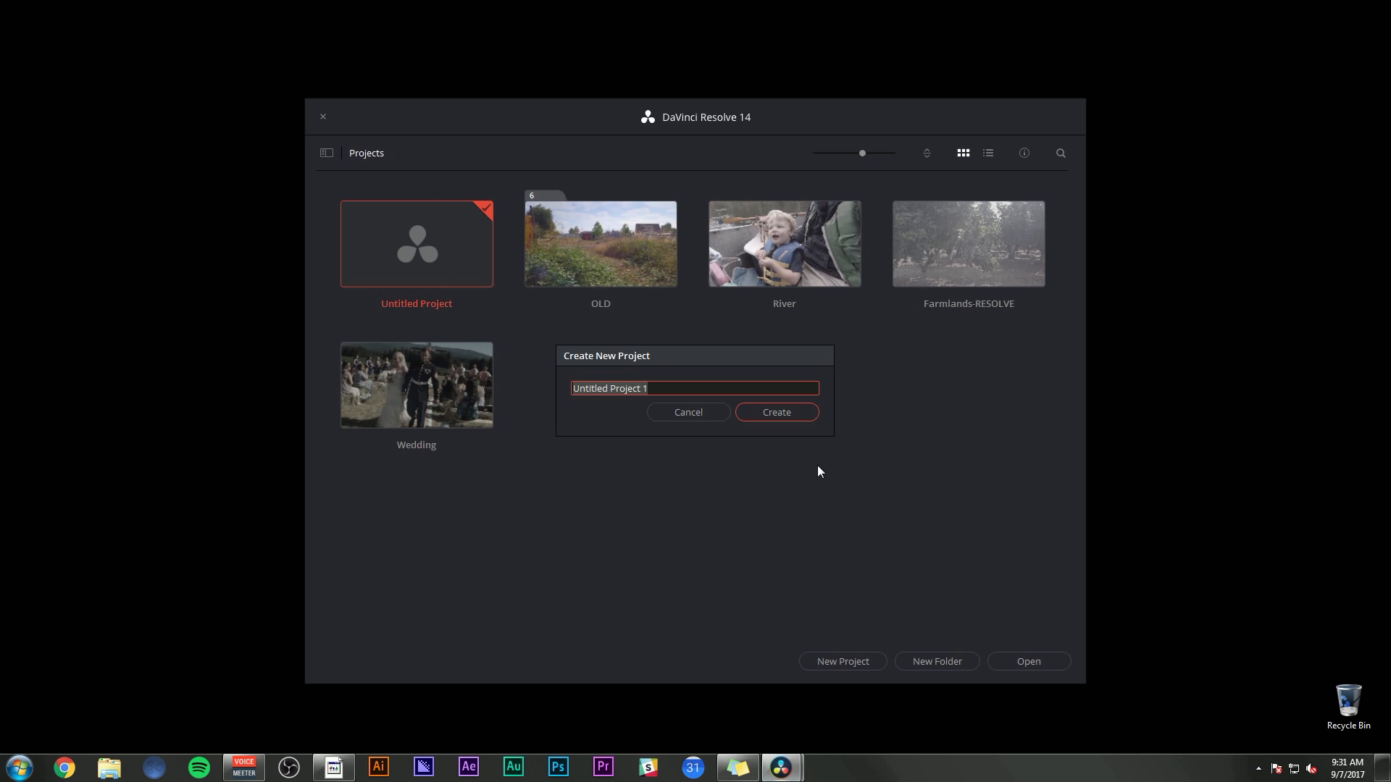
type("Basics")
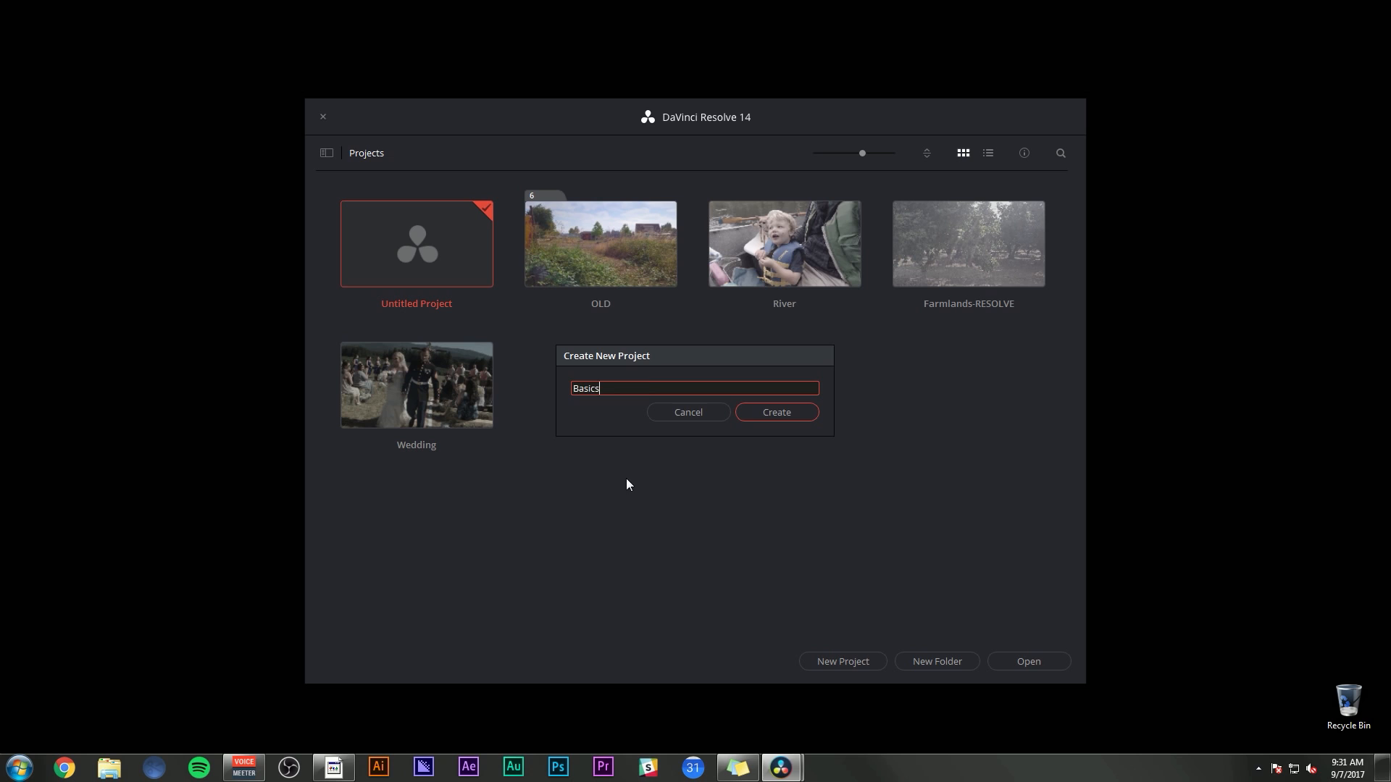
left_click(783, 413)
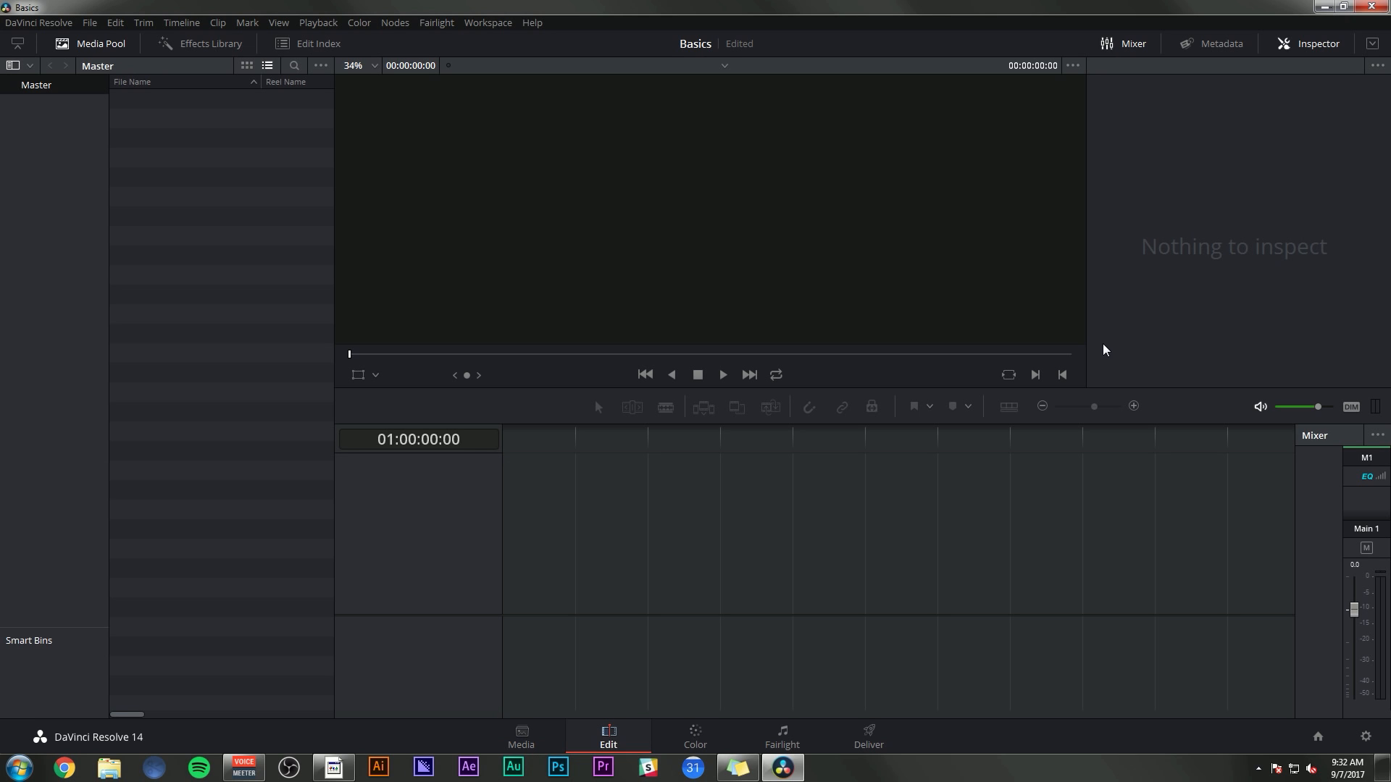
left_click(488, 22)
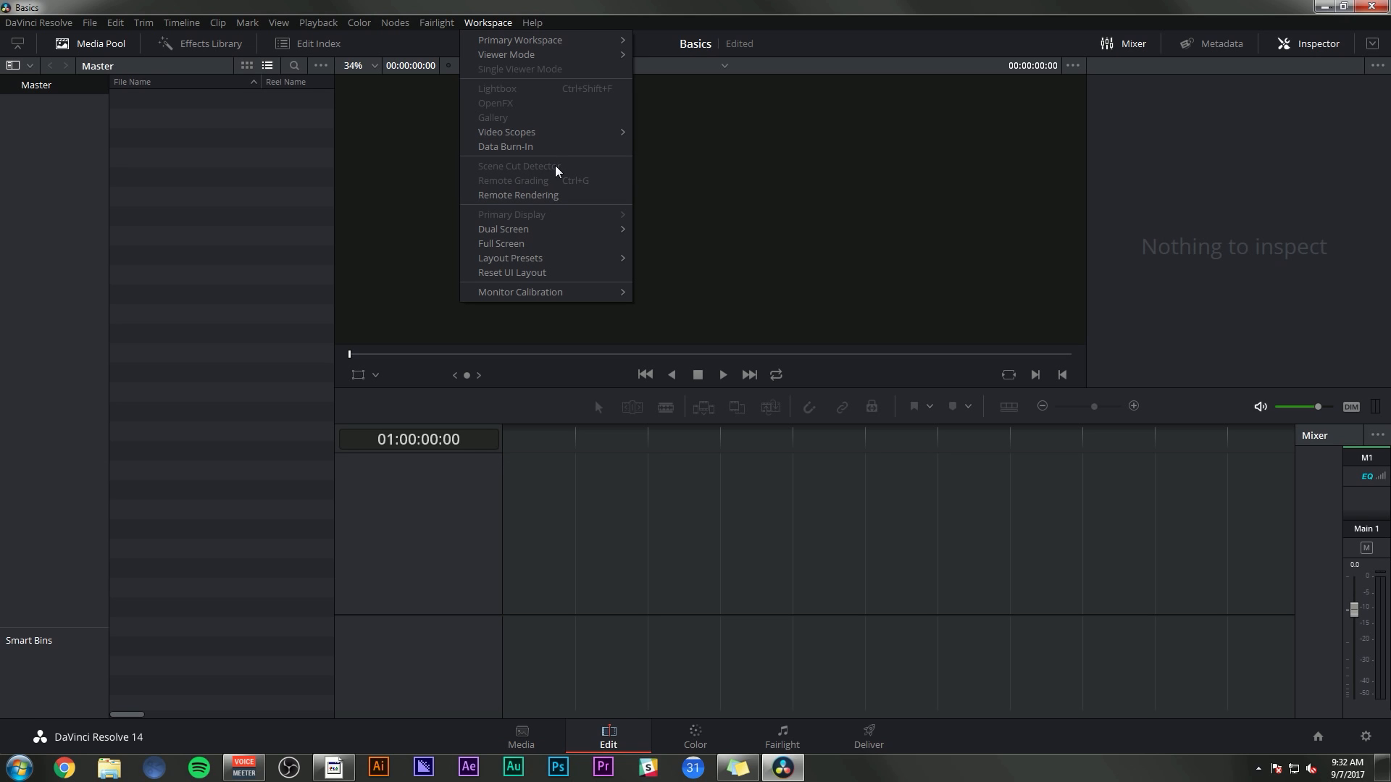
left_click(790, 25)
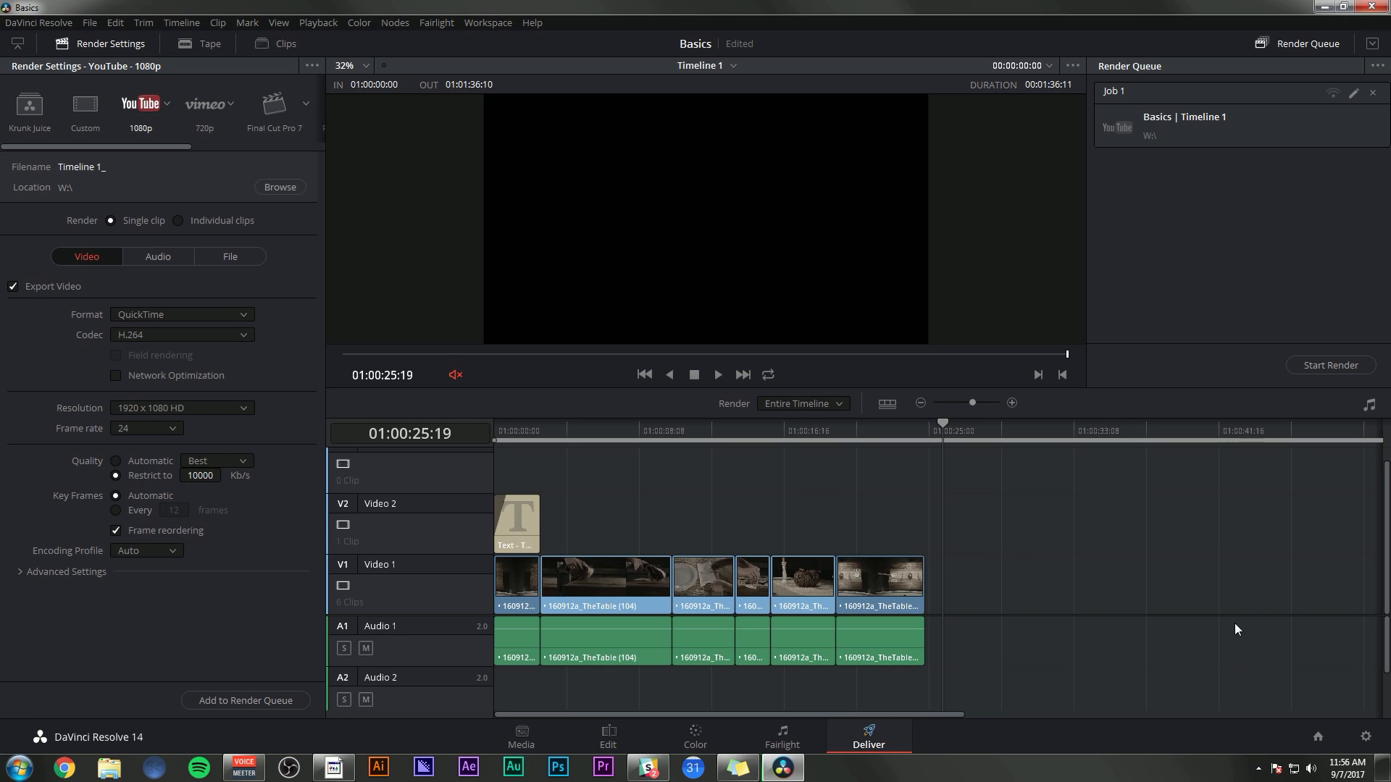
Open the project settings and review the timeline format and video monitoring options in Master Settings
left_click(1365, 738)
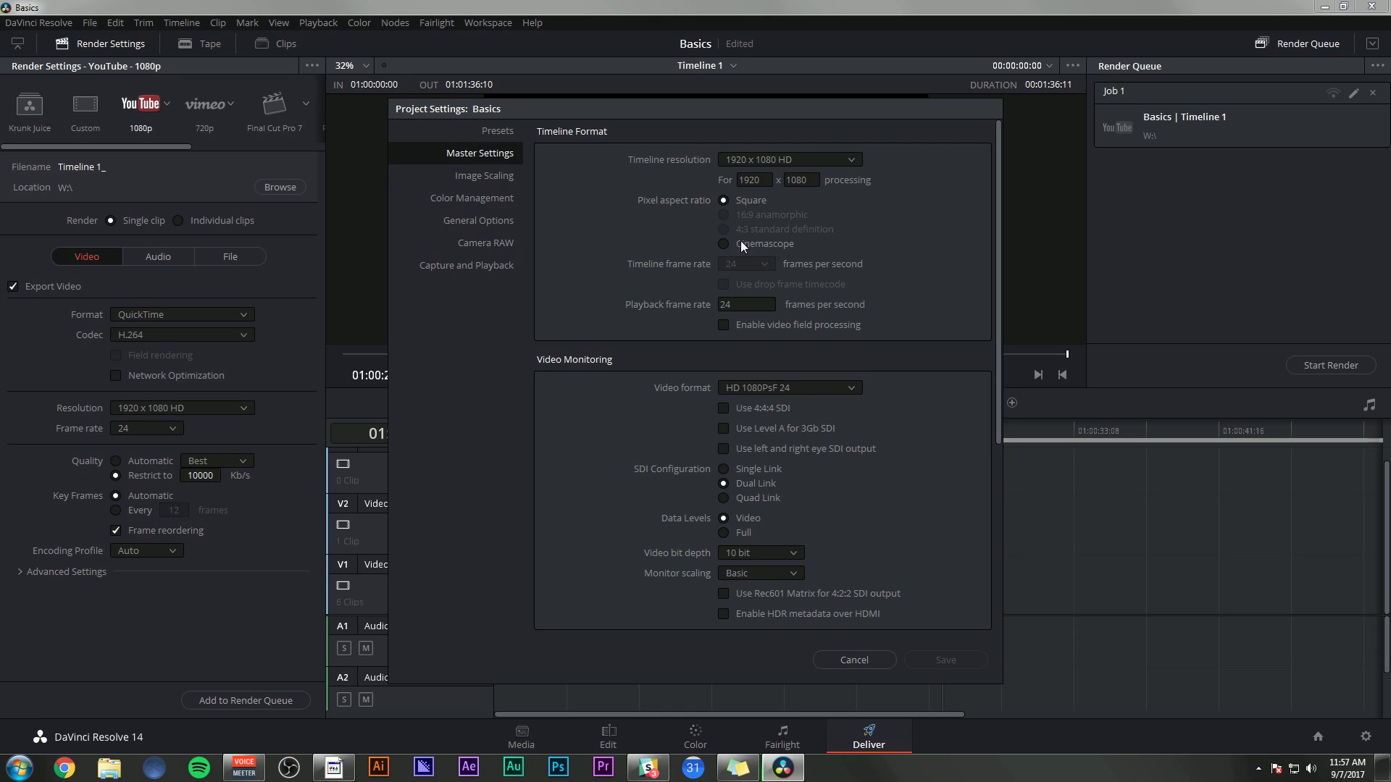
scroll(628, 462, "down", 2)
scroll(708, 500, "up", 2)
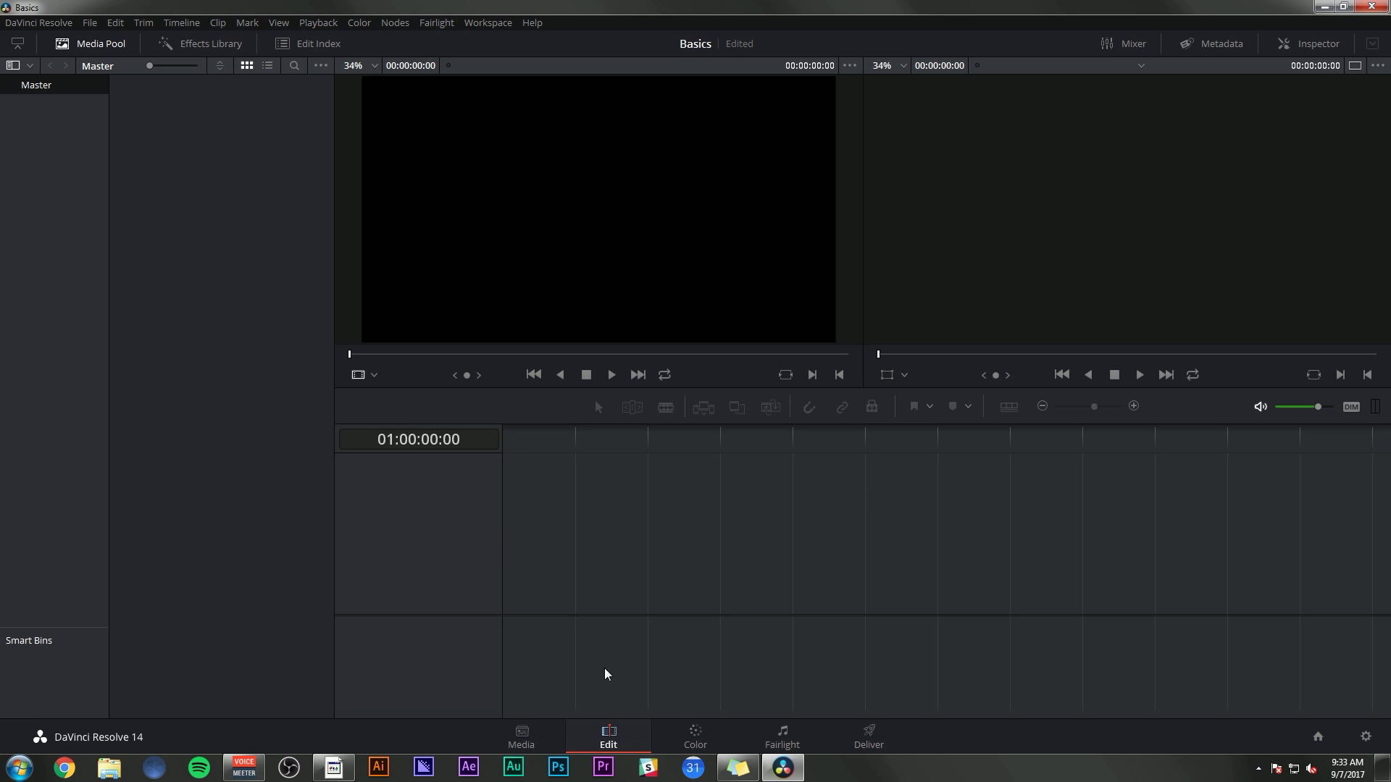
Switch to the Media page of the project
left_click(520, 737)
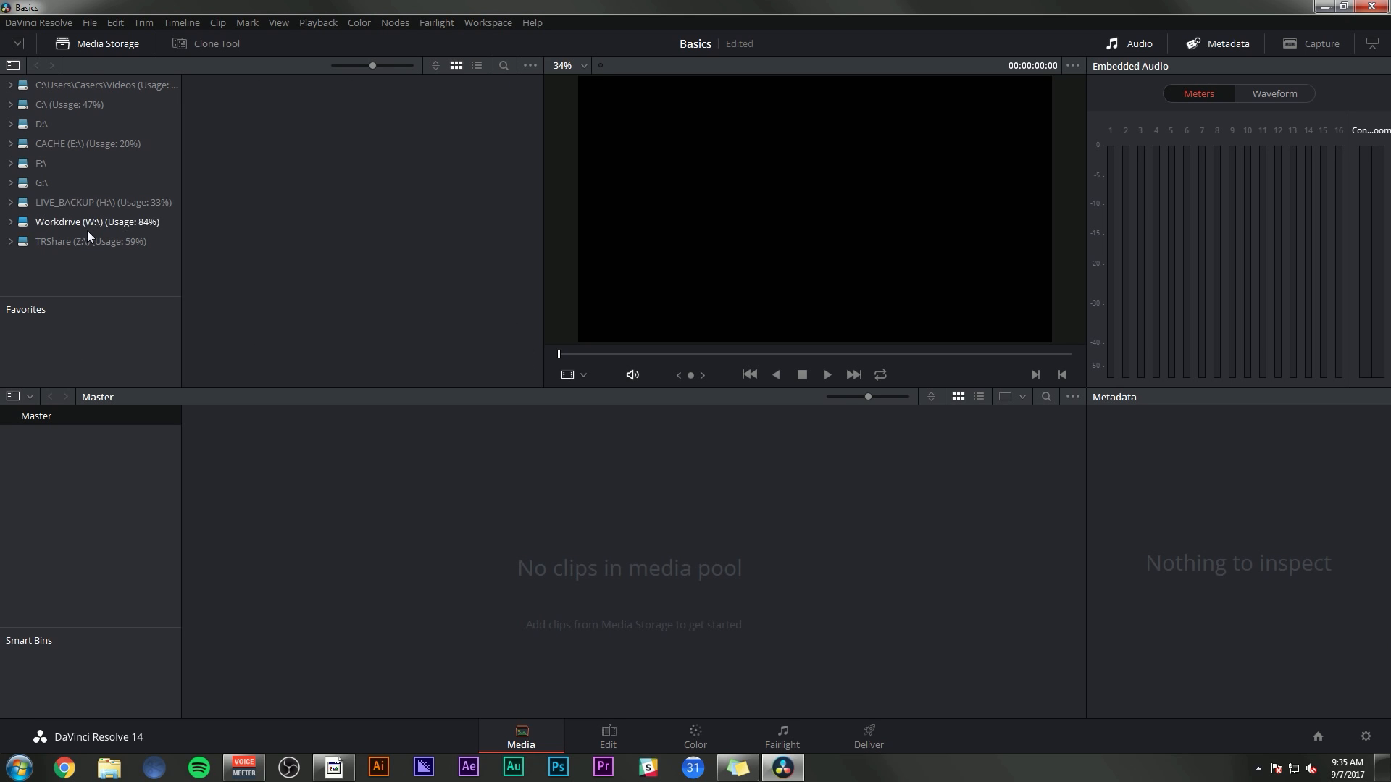
Hide and restore the folder list in Media Storage and the bin list in the media pool
left_click(14, 67)
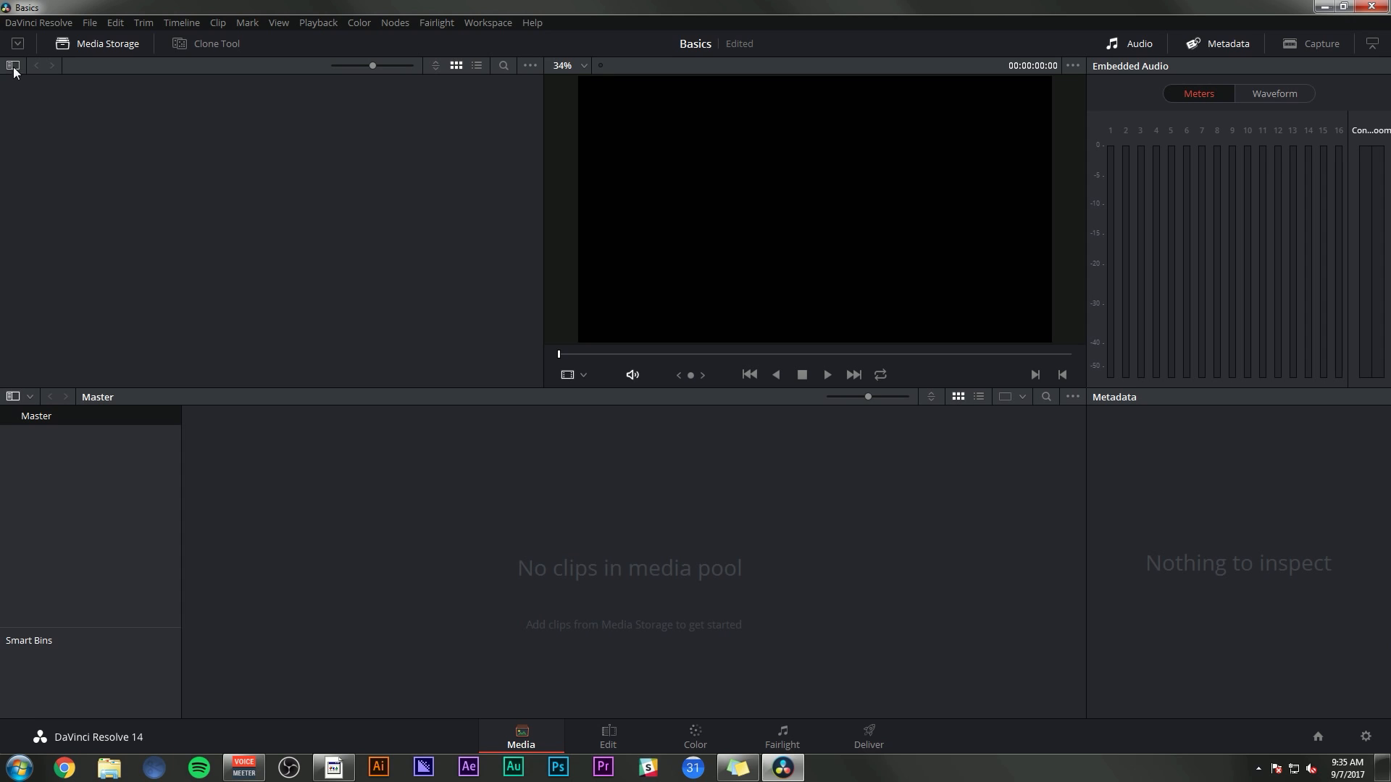
left_click(13, 66)
left_click(13, 66)
left_click(13, 66)
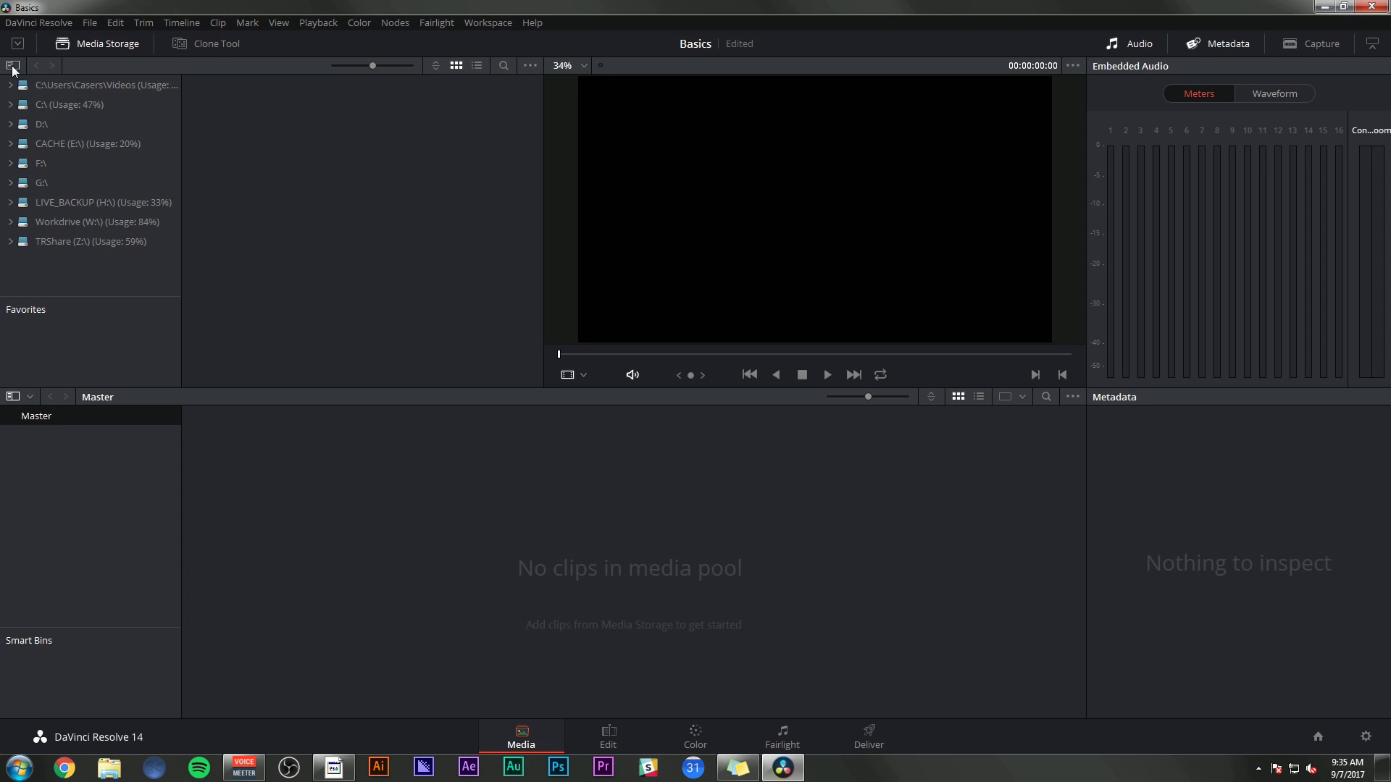
left_click(13, 66)
left_click(13, 66)
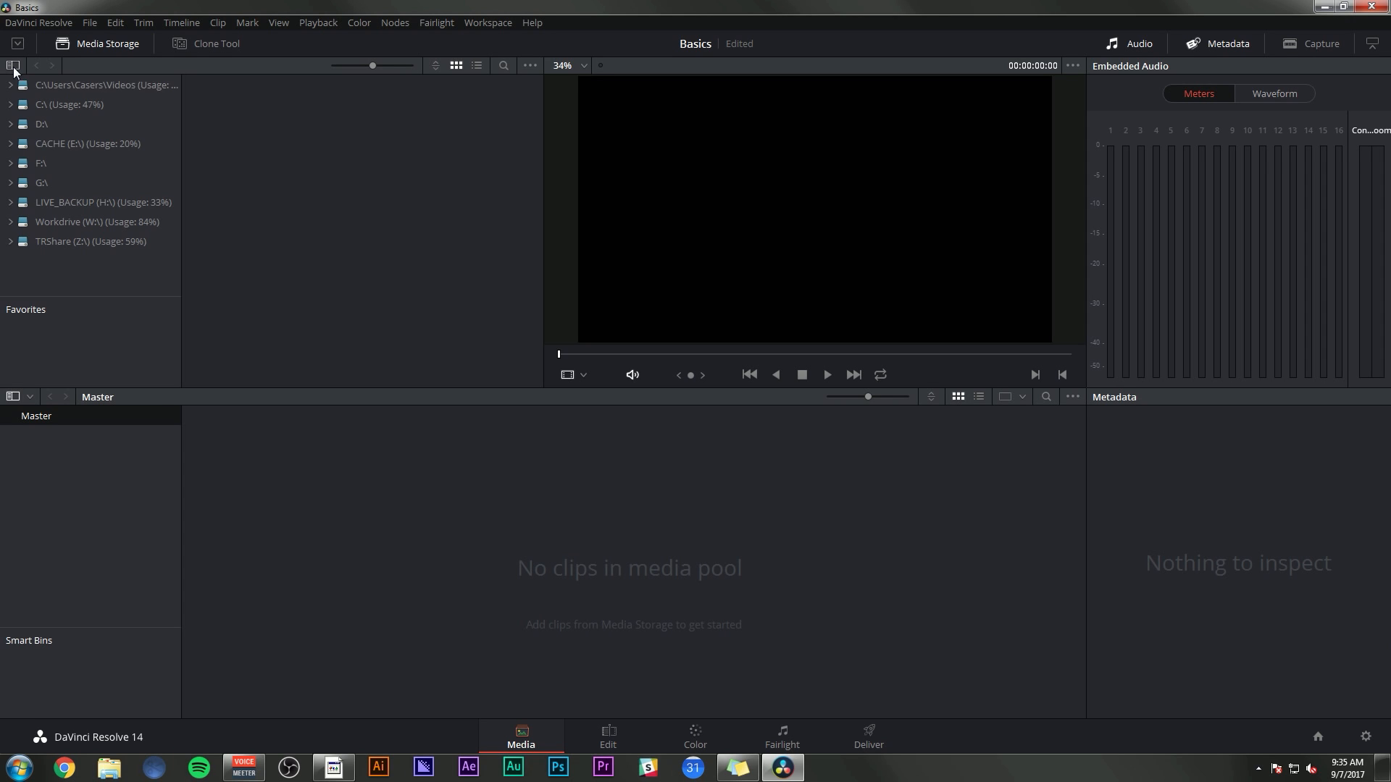
left_click(13, 397)
left_click(12, 397)
left_click(12, 397)
left_click(12, 397)
left_click(13, 66)
left_click(13, 66)
left_click(13, 66)
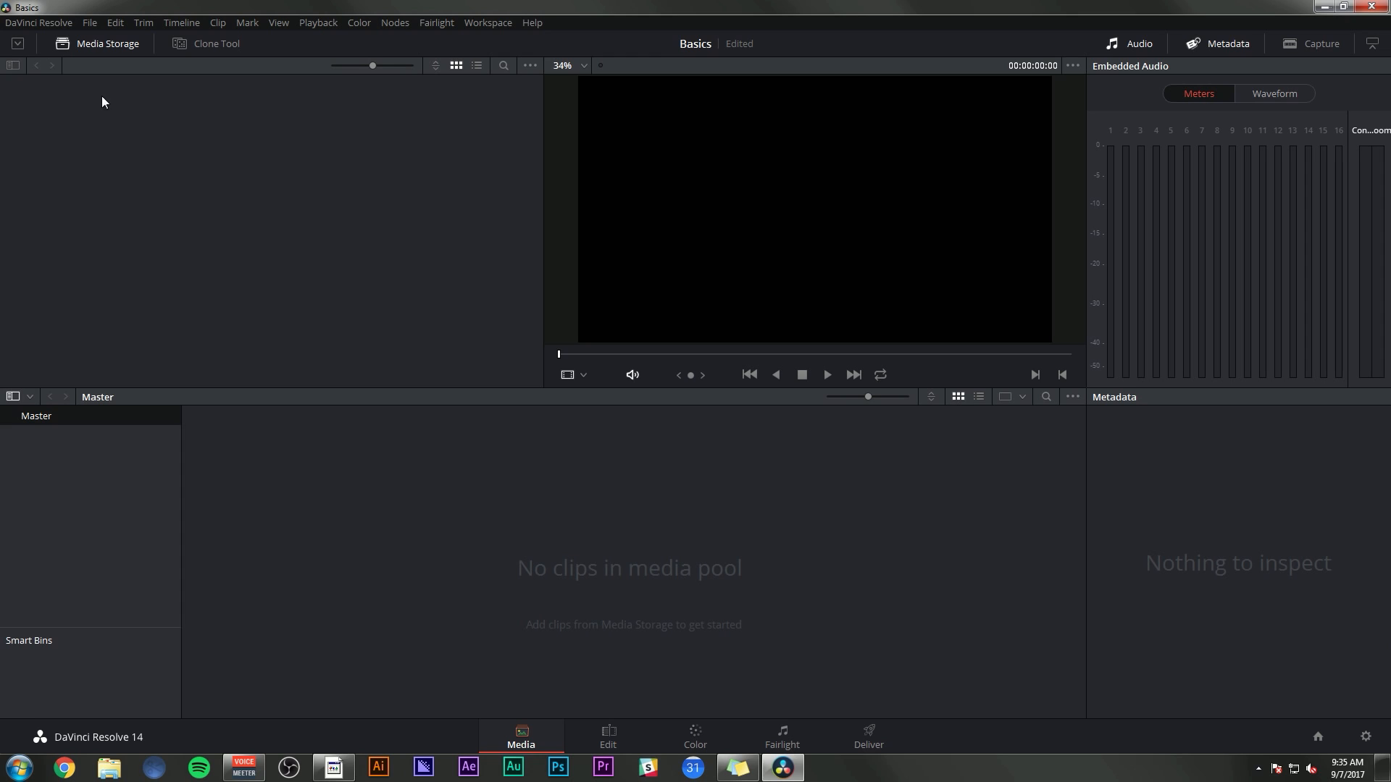
left_click(13, 65)
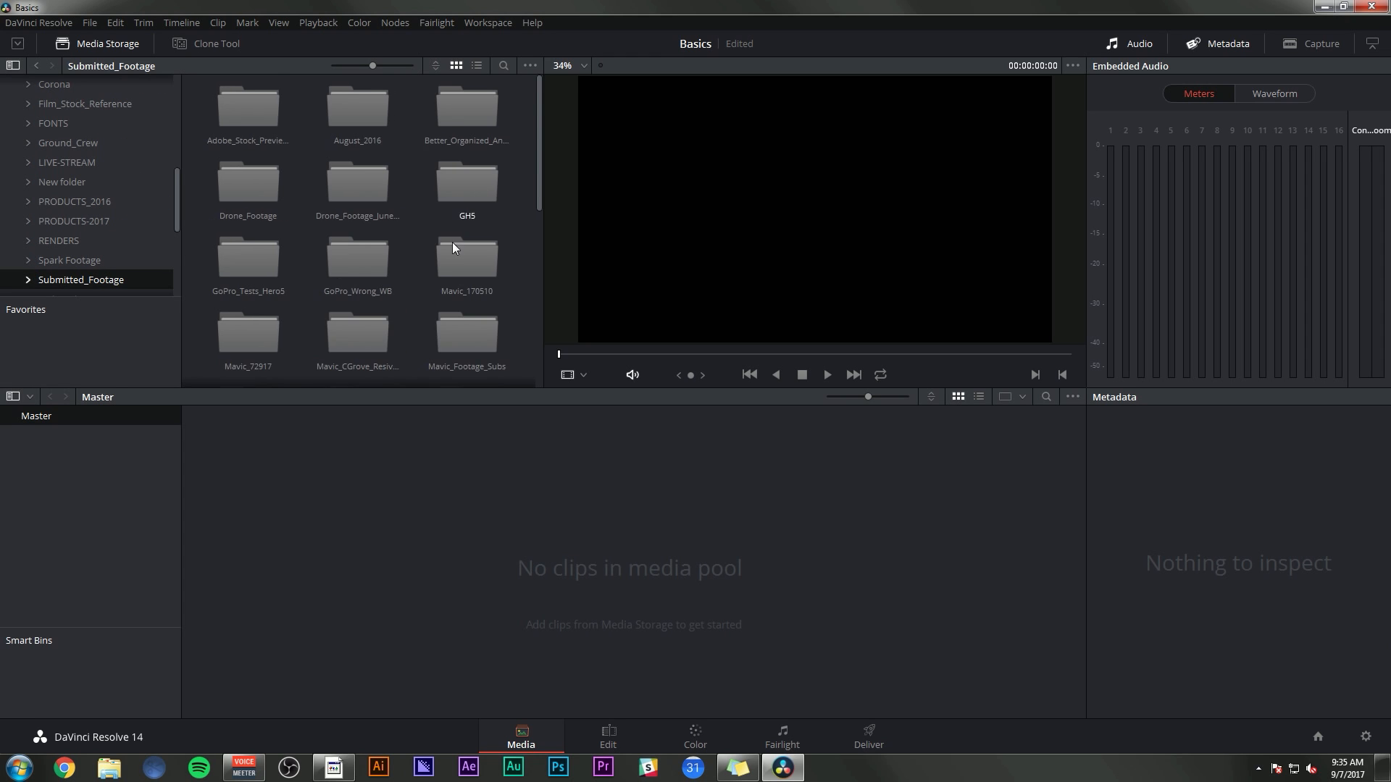
Open the Bumper Shoot folder under Submitted_Footage and Table Footage in media storage, showing its clips in list view
scroll(381, 242, "down", 3)
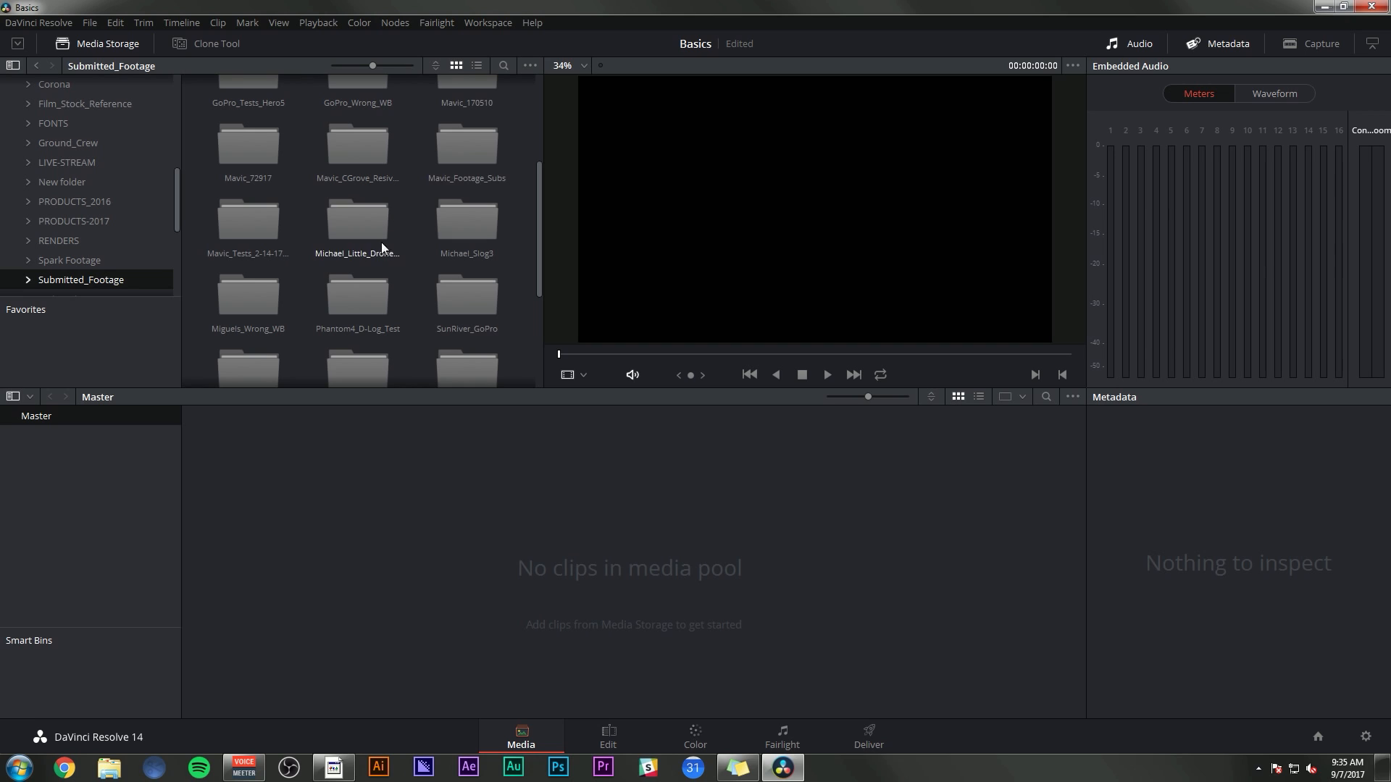
left_click(477, 66)
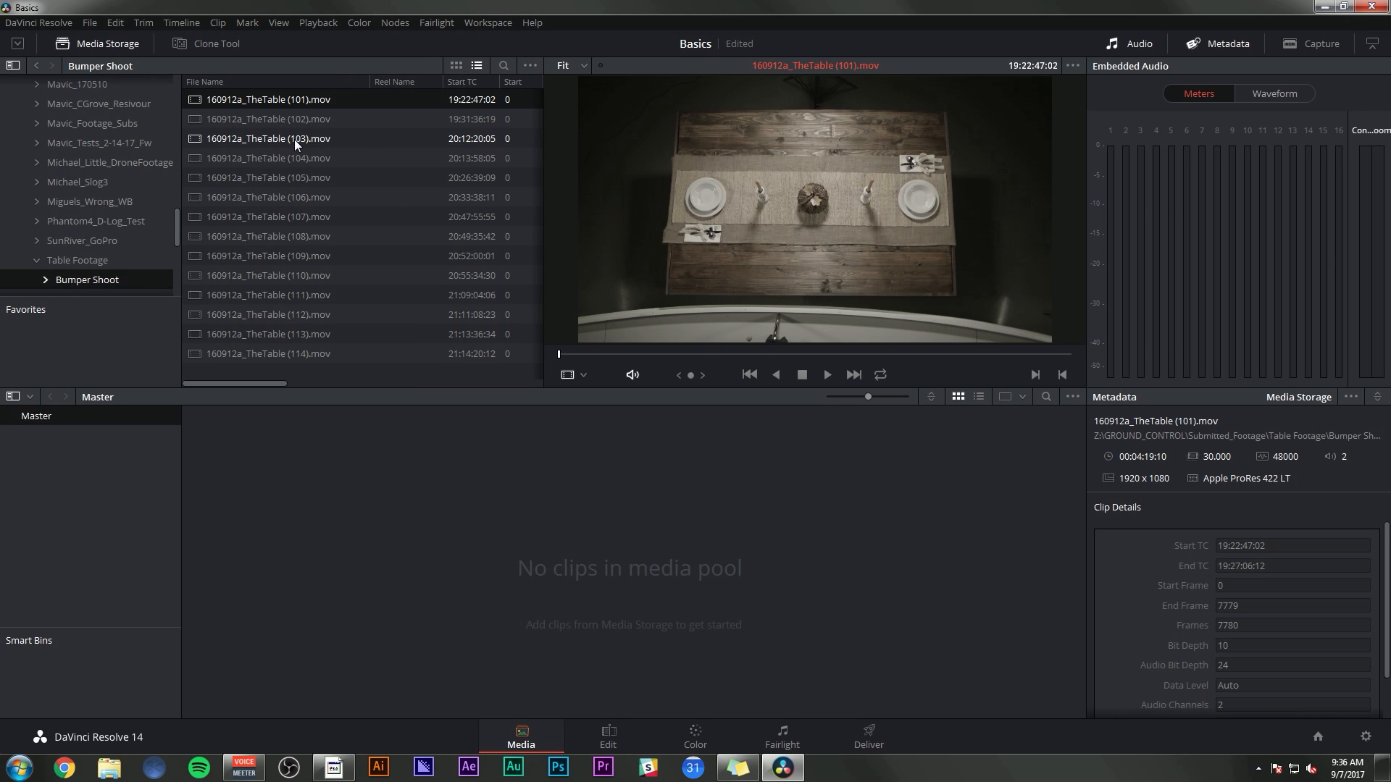
Preview several 160912a_TheTable clips in the Bumper Shoot folder, including 103, 107, 108 and 111
left_click(294, 141)
left_click(284, 212)
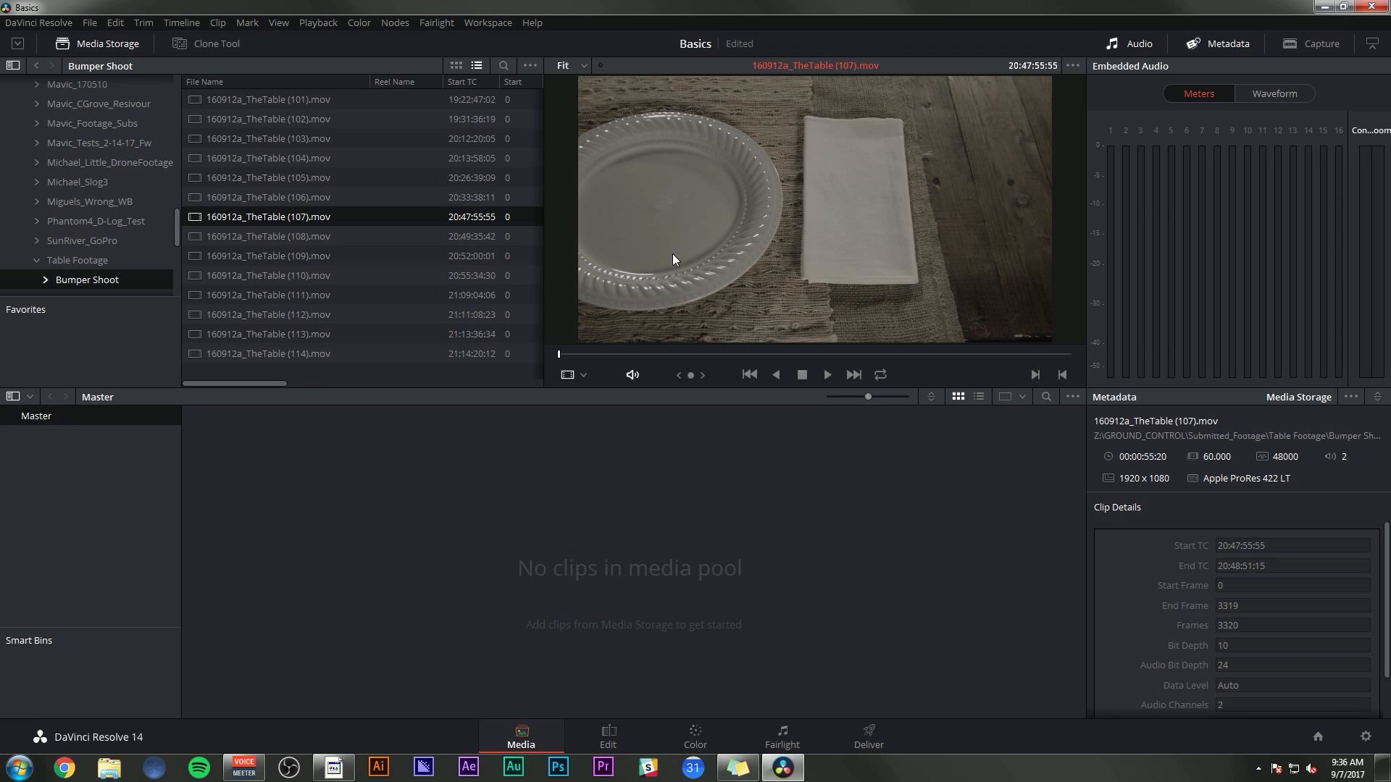
left_click(288, 237)
left_click(304, 295)
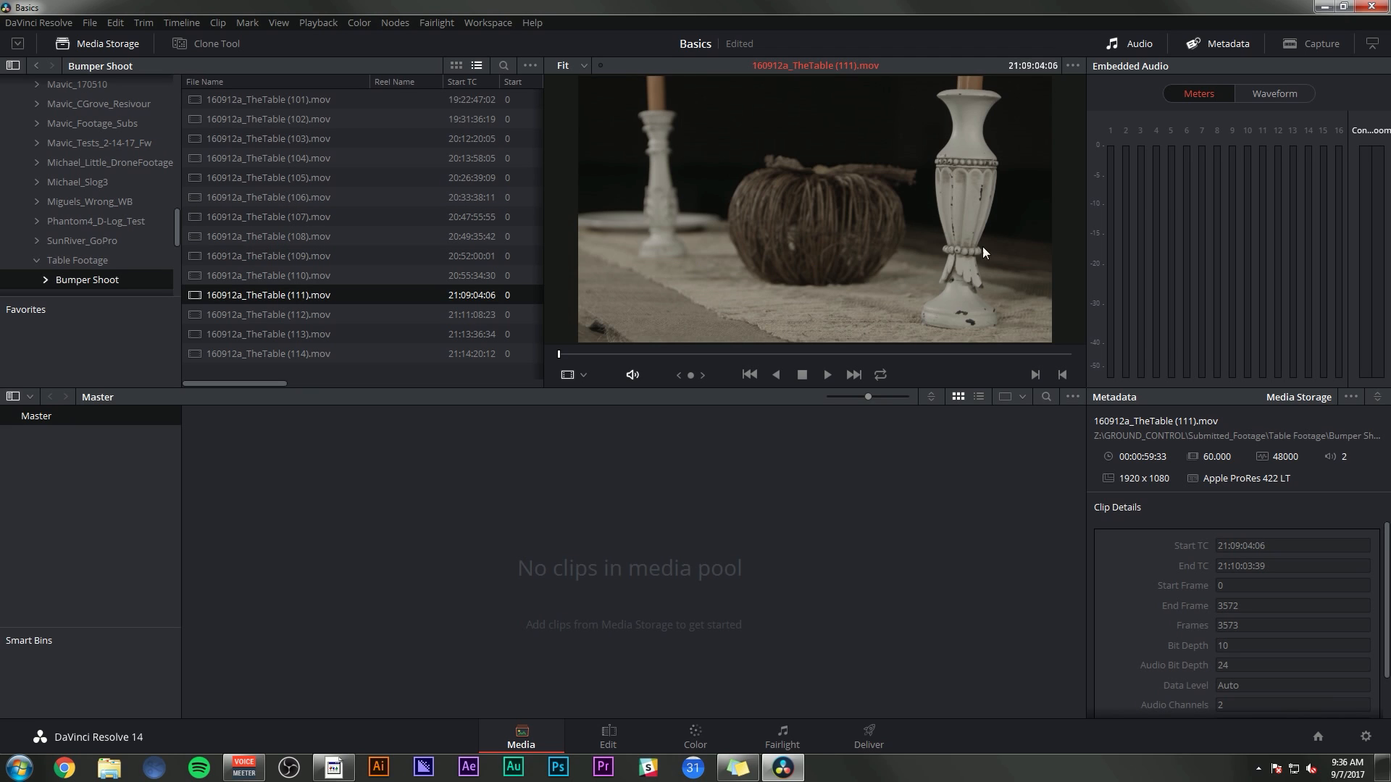
left_click(303, 321)
left_click(335, 337)
left_click(307, 140)
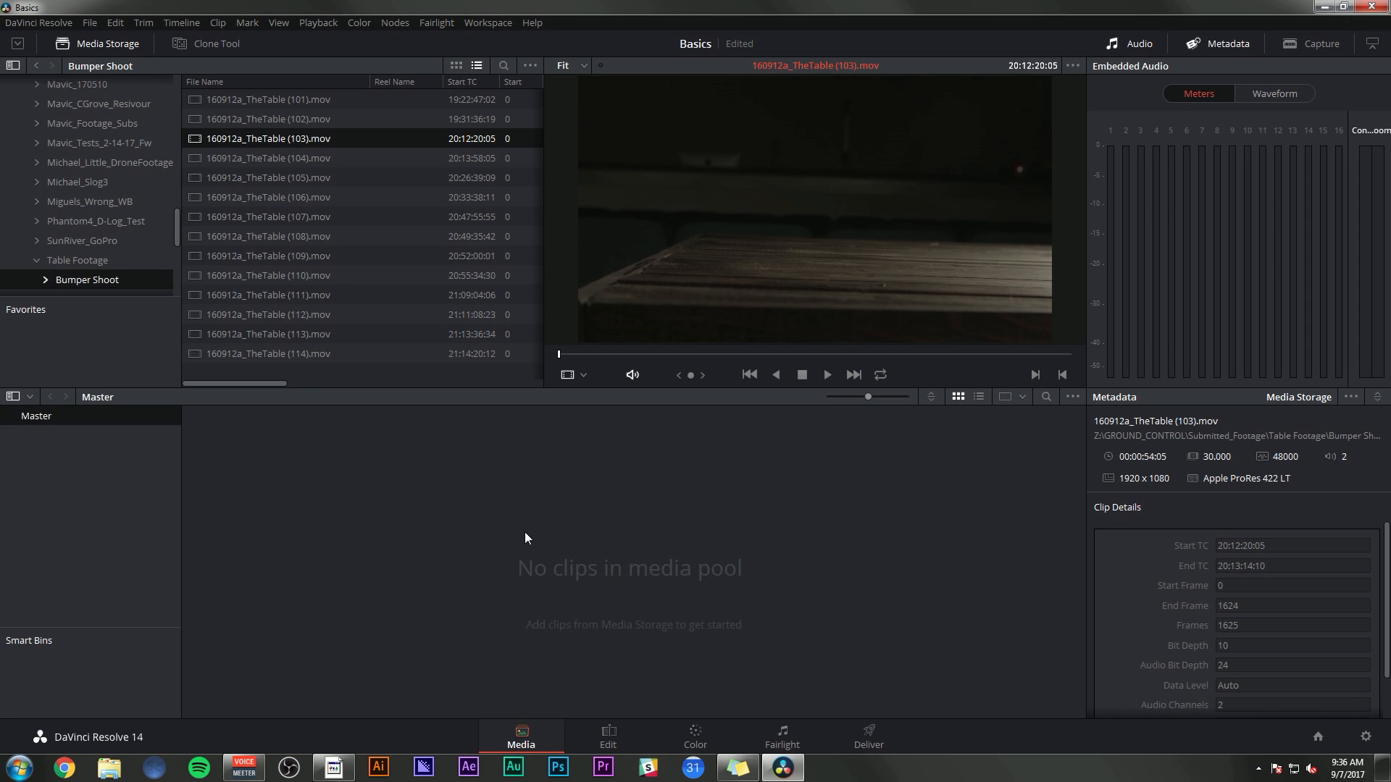
Scrub through clip 160912a_TheTable (109).mov and add it to the media pool without changing the project's frame rate
left_click(297, 258)
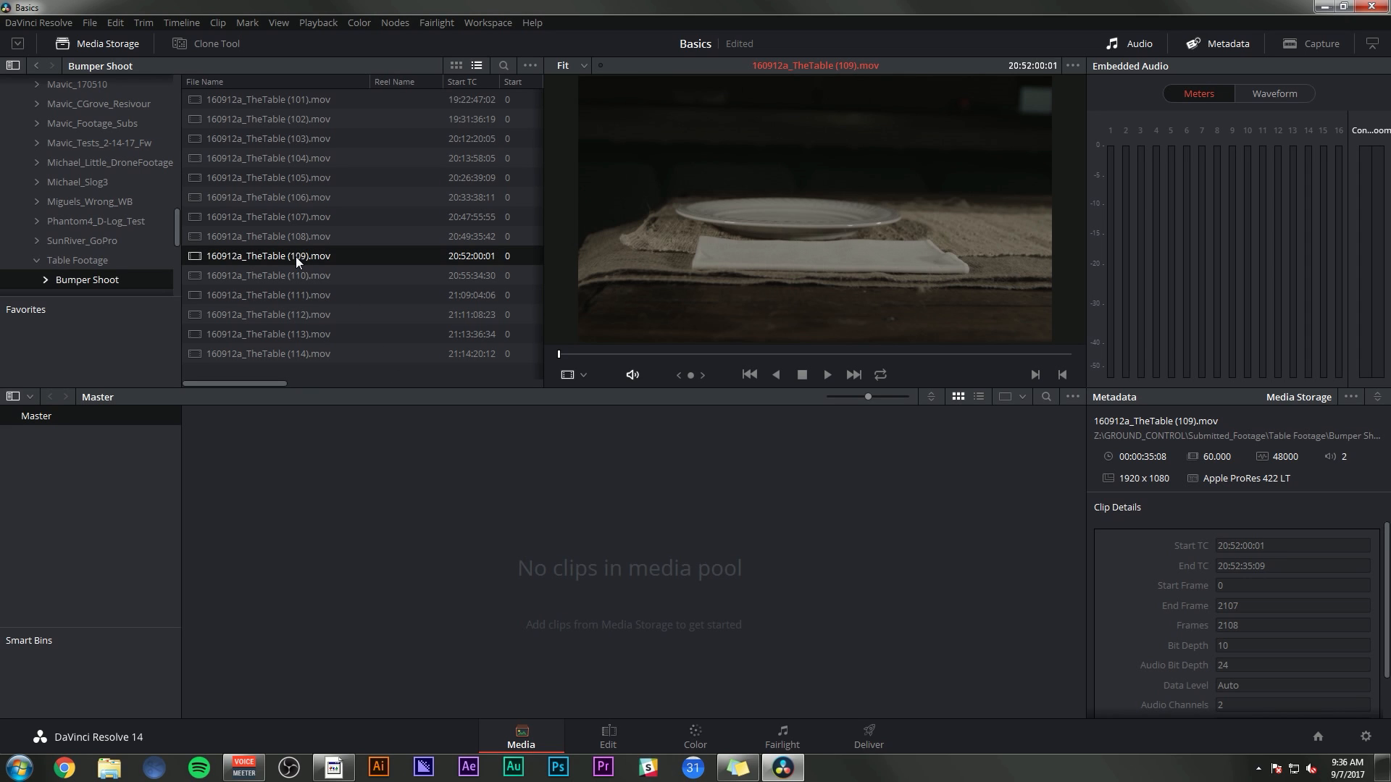
left_click_drag(573, 356, 891, 369)
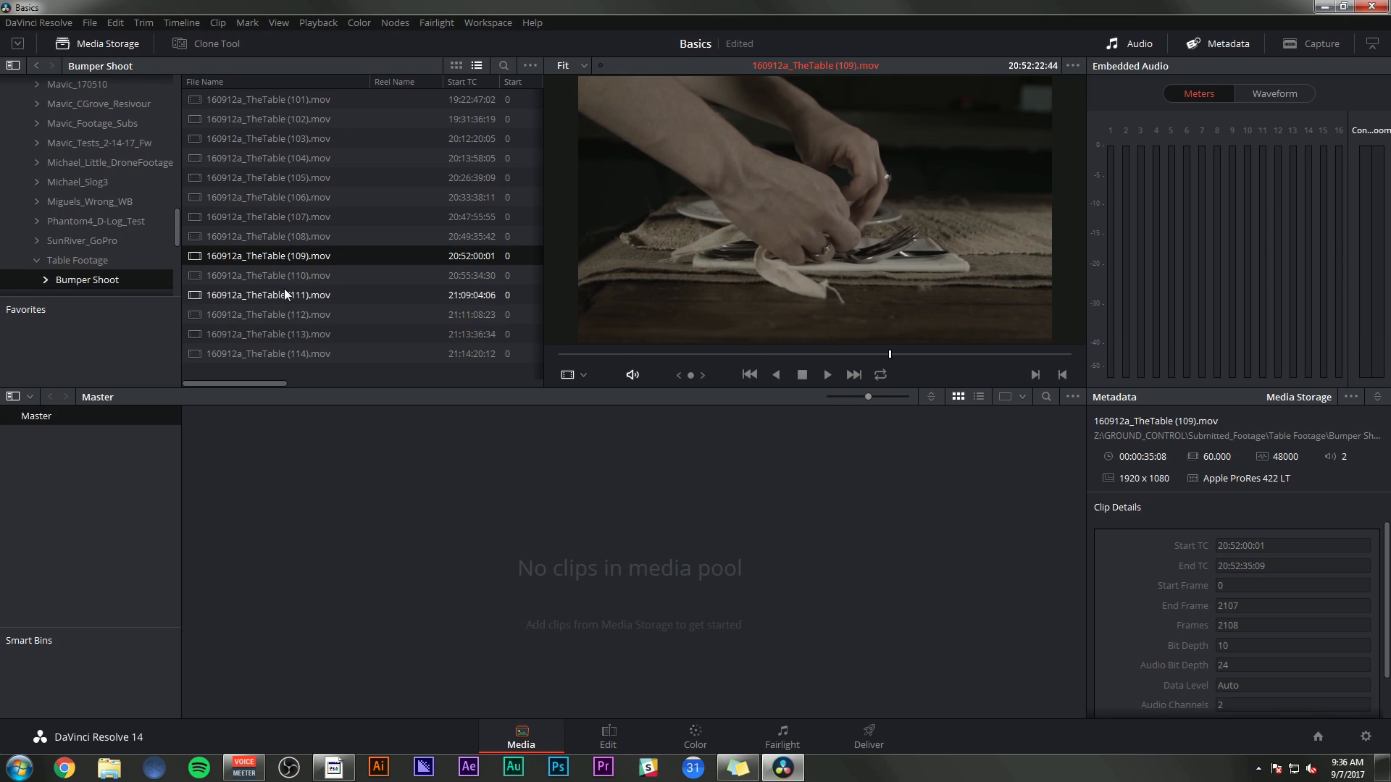
left_click_drag(307, 260, 503, 567)
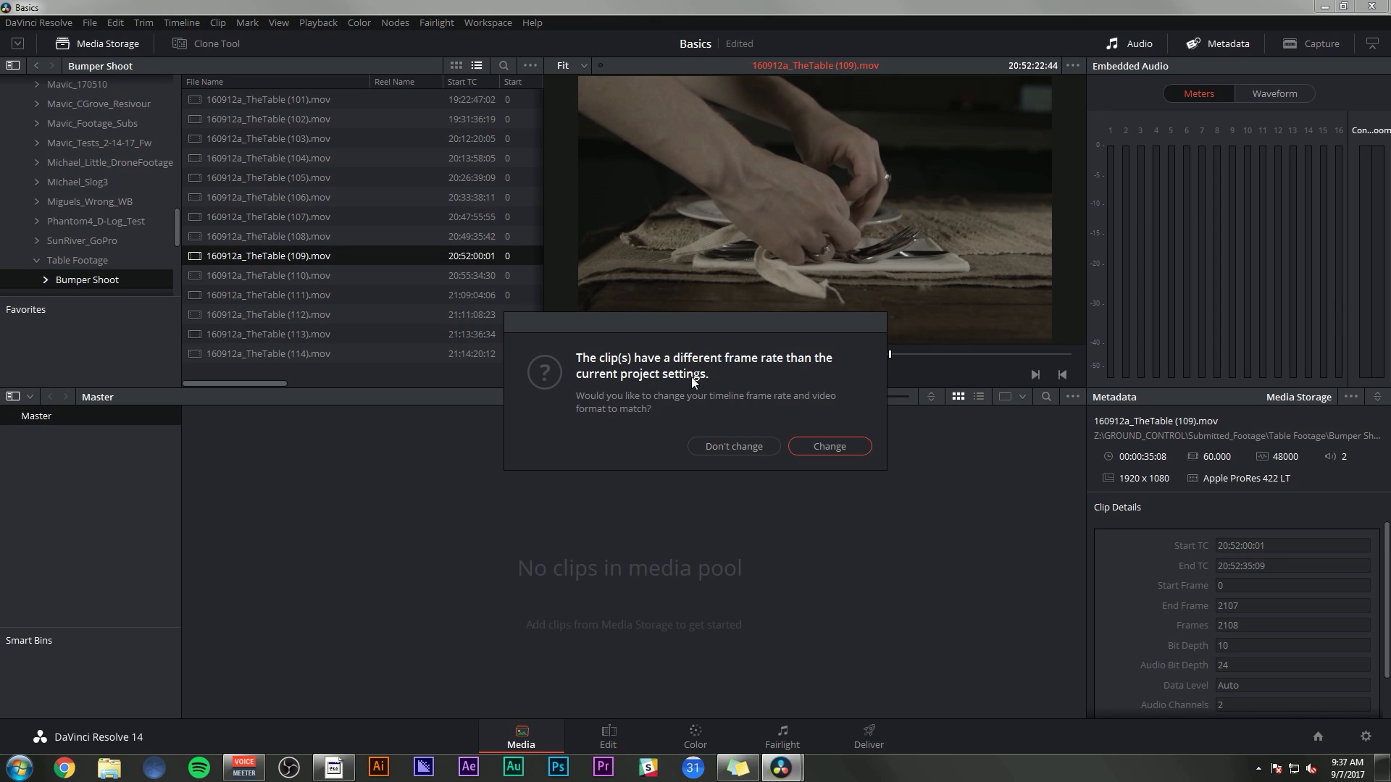
left_click(745, 447)
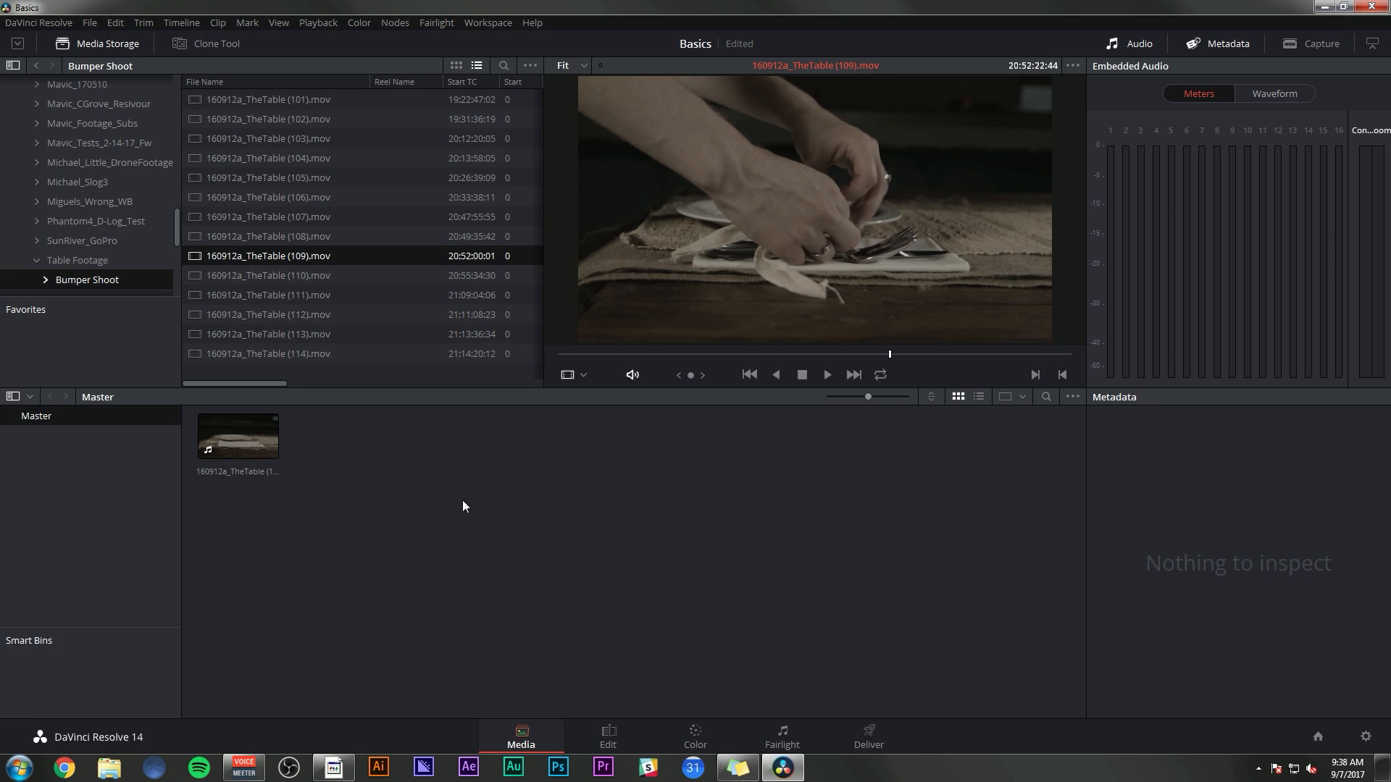
Create a bin named Good Footage under Master in the media pool and move the 160912a_TheTable (109) clip into it
right_click(435, 483)
left_click(480, 50)
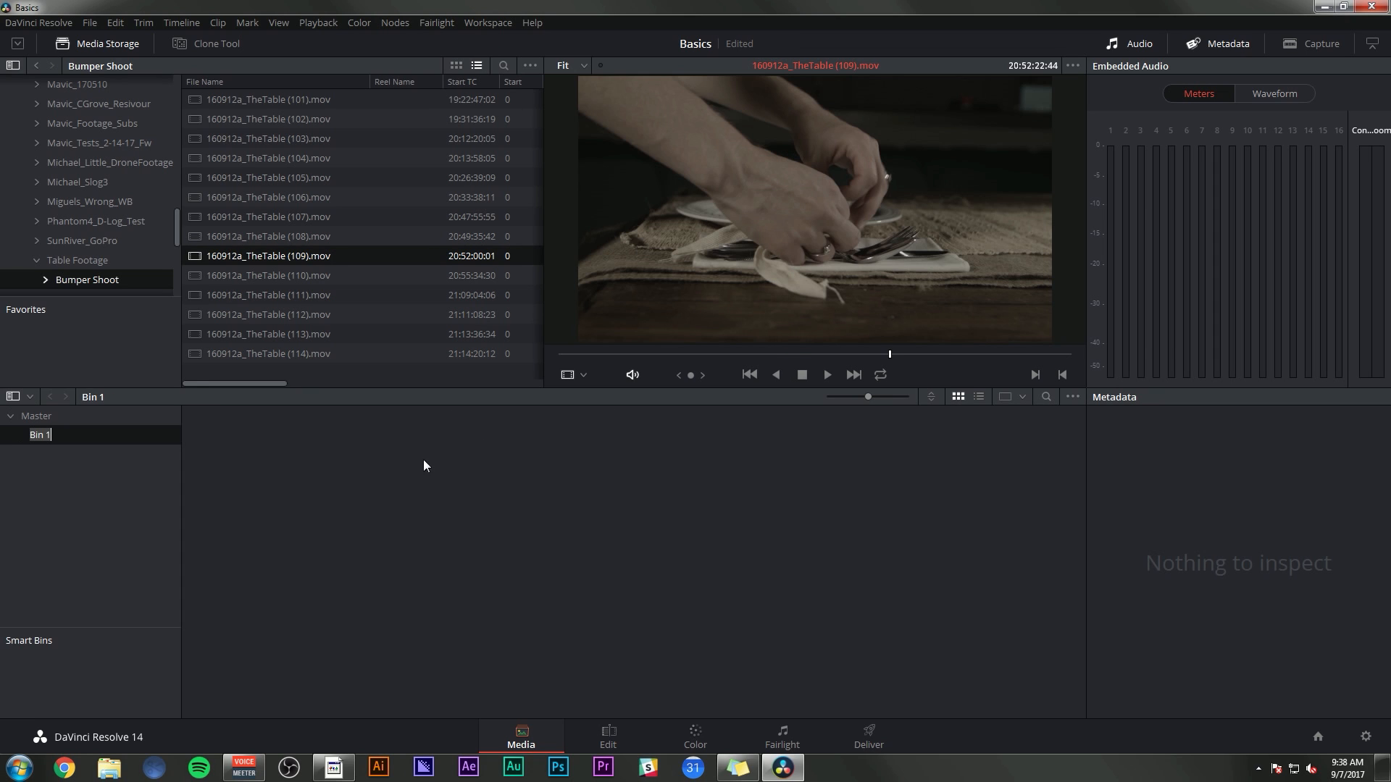
type("Good Footage")
key("Return")
left_click_drag(327, 437, 239, 439)
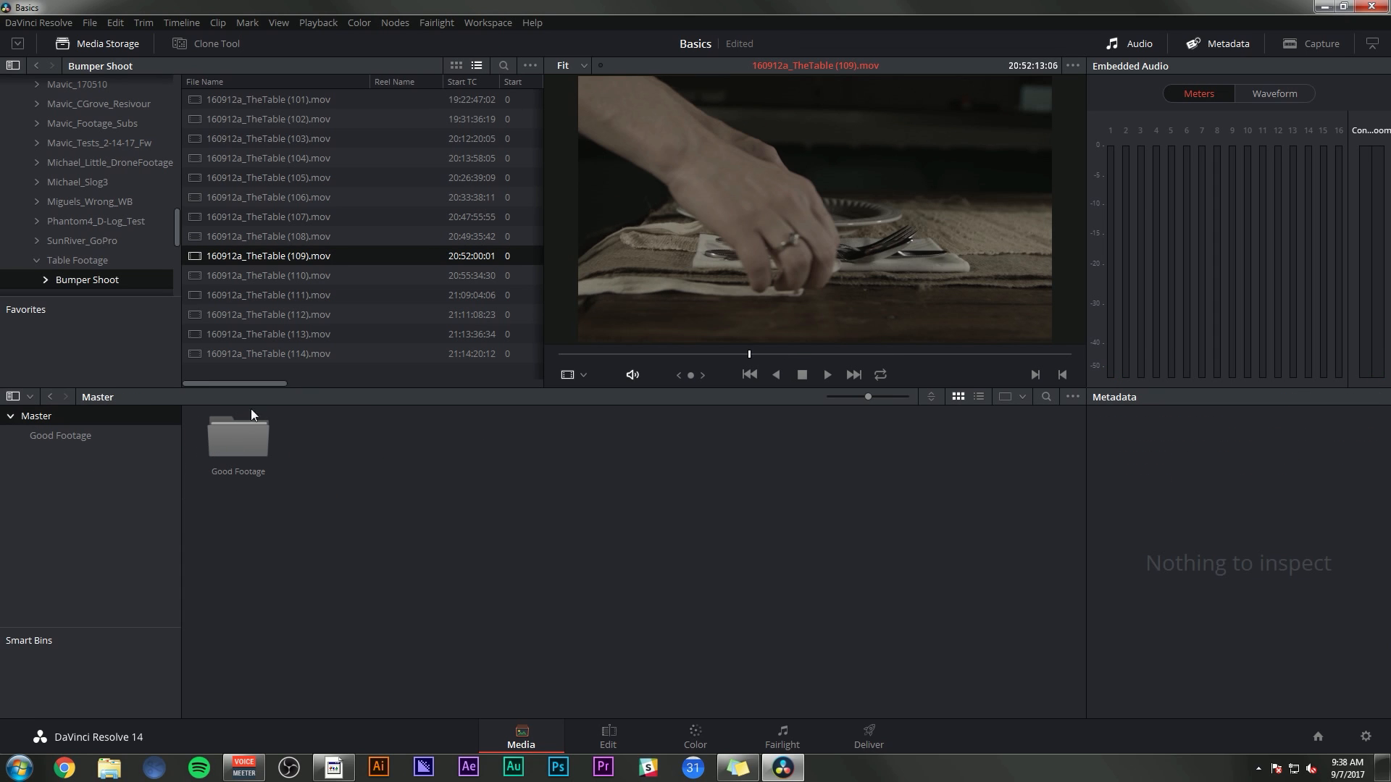
Add clips 160912a_TheTable (110).mov and (102).mov from the Bumper Shoot folder to the Master bin, then select clip (109)
left_click(259, 275)
left_click_drag(264, 278, 417, 528)
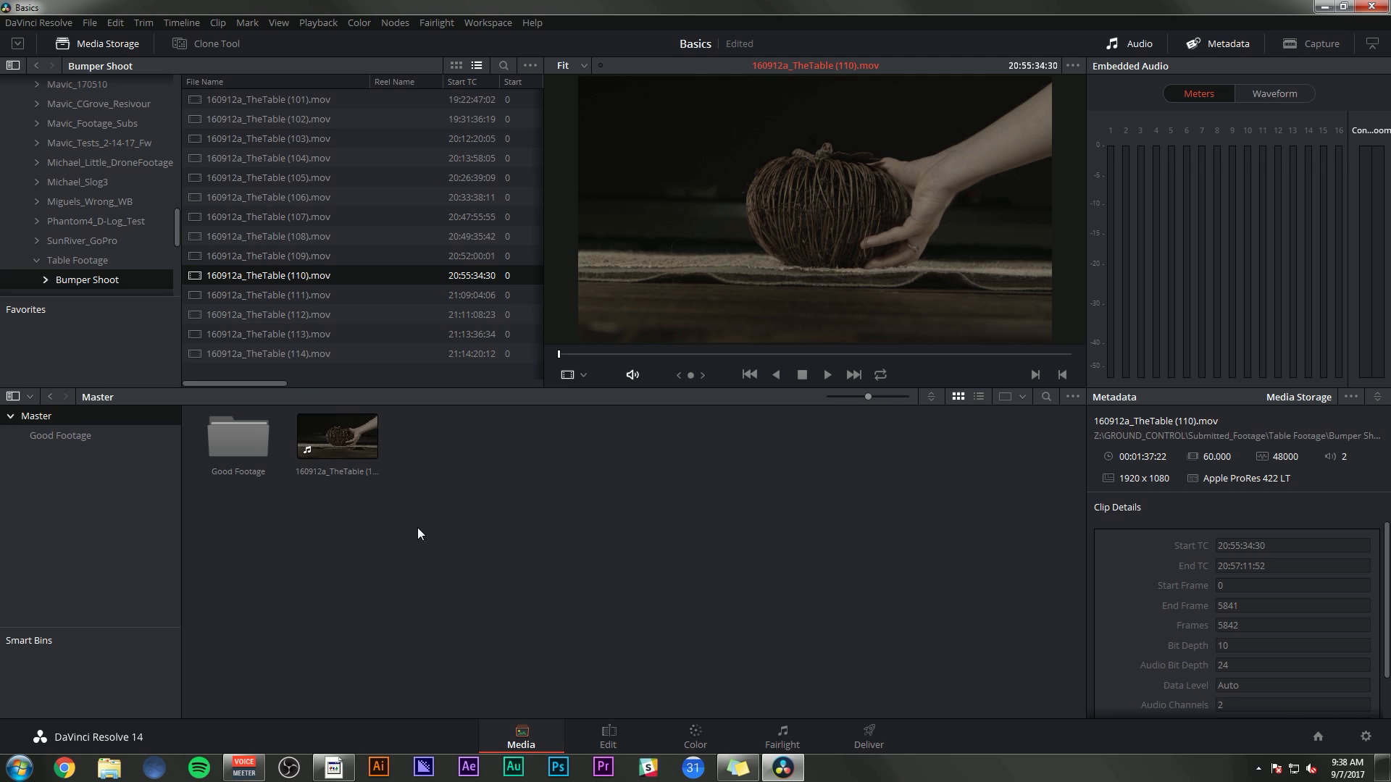
left_click(287, 119)
left_click_drag(284, 111, 563, 526)
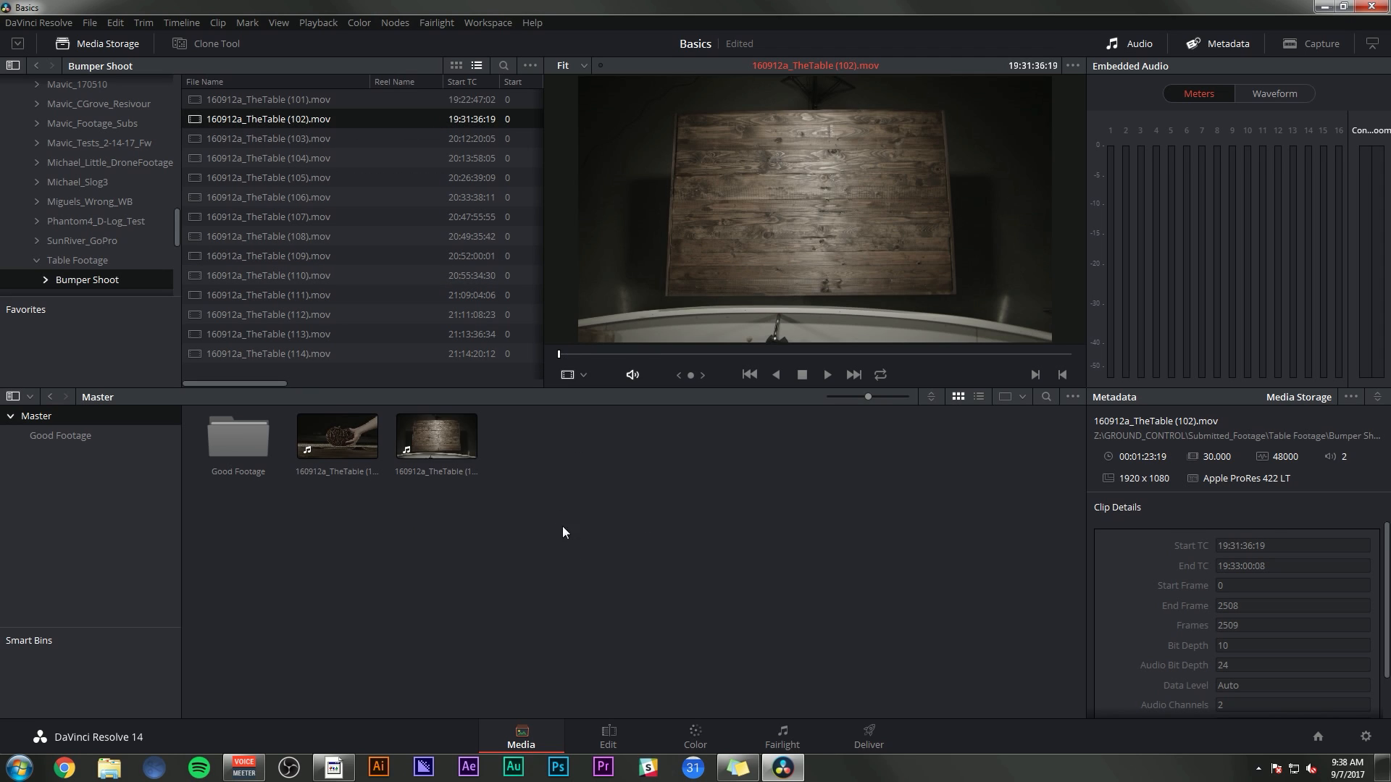
left_click(388, 256)
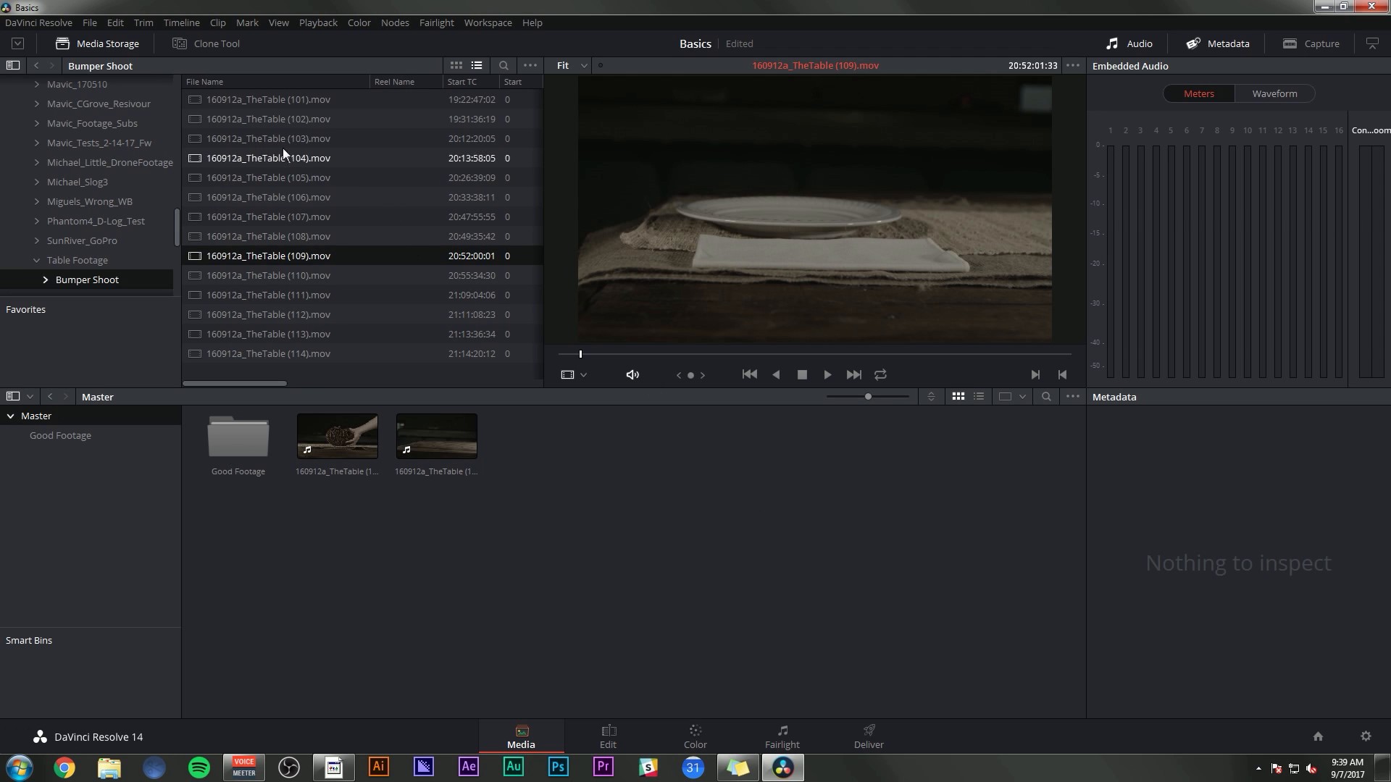
Switch to the Edit page and bring up the Submitted_Footage folder in Windows Explorer, resized and placed clear of the media pool
left_click(609, 738)
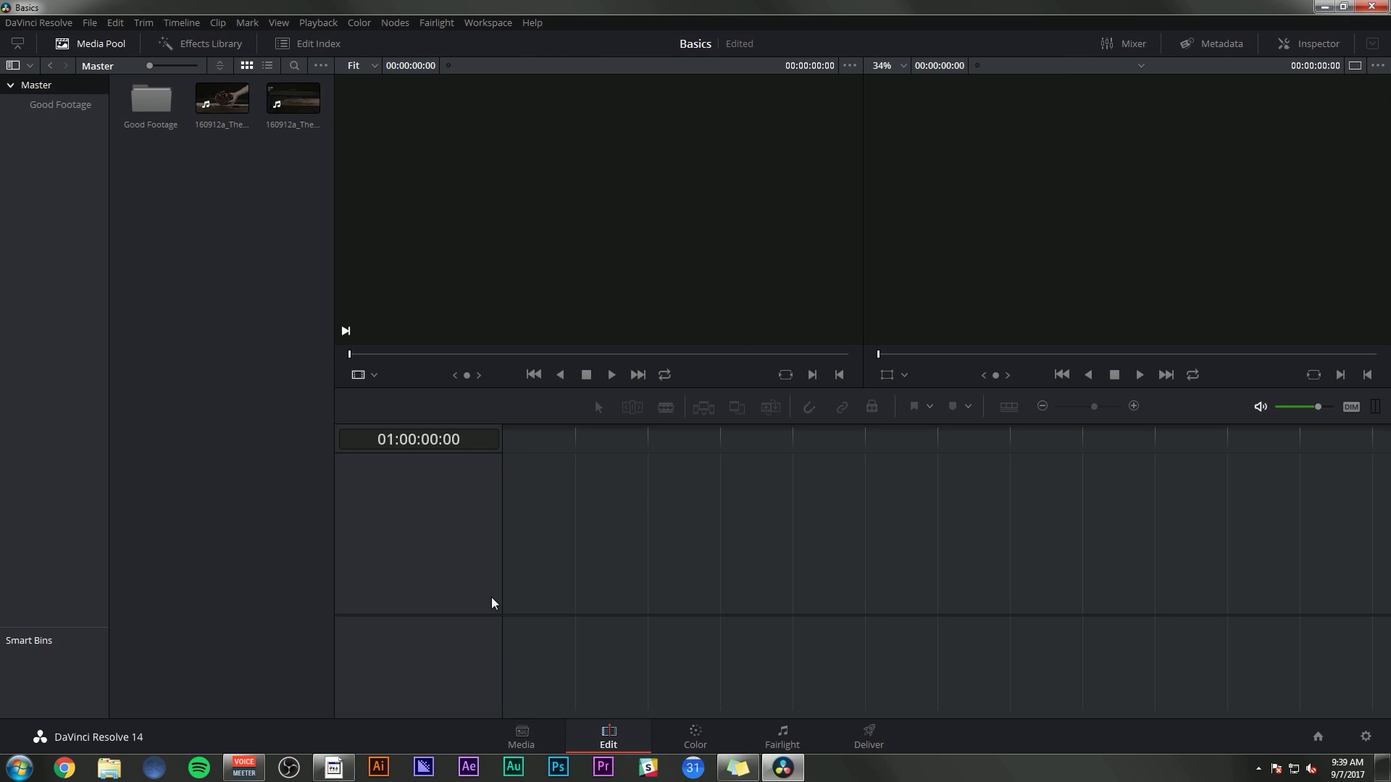
left_click(521, 737)
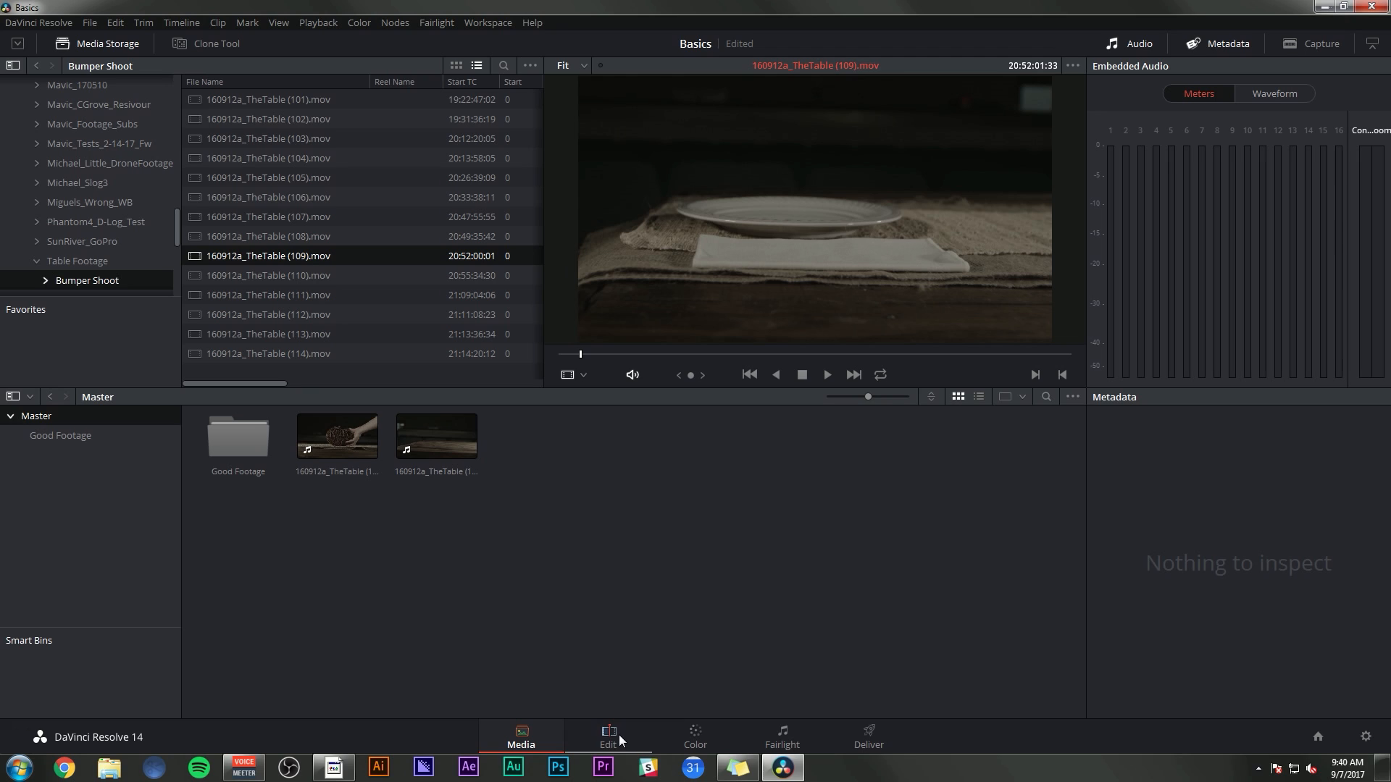
left_click(608, 737)
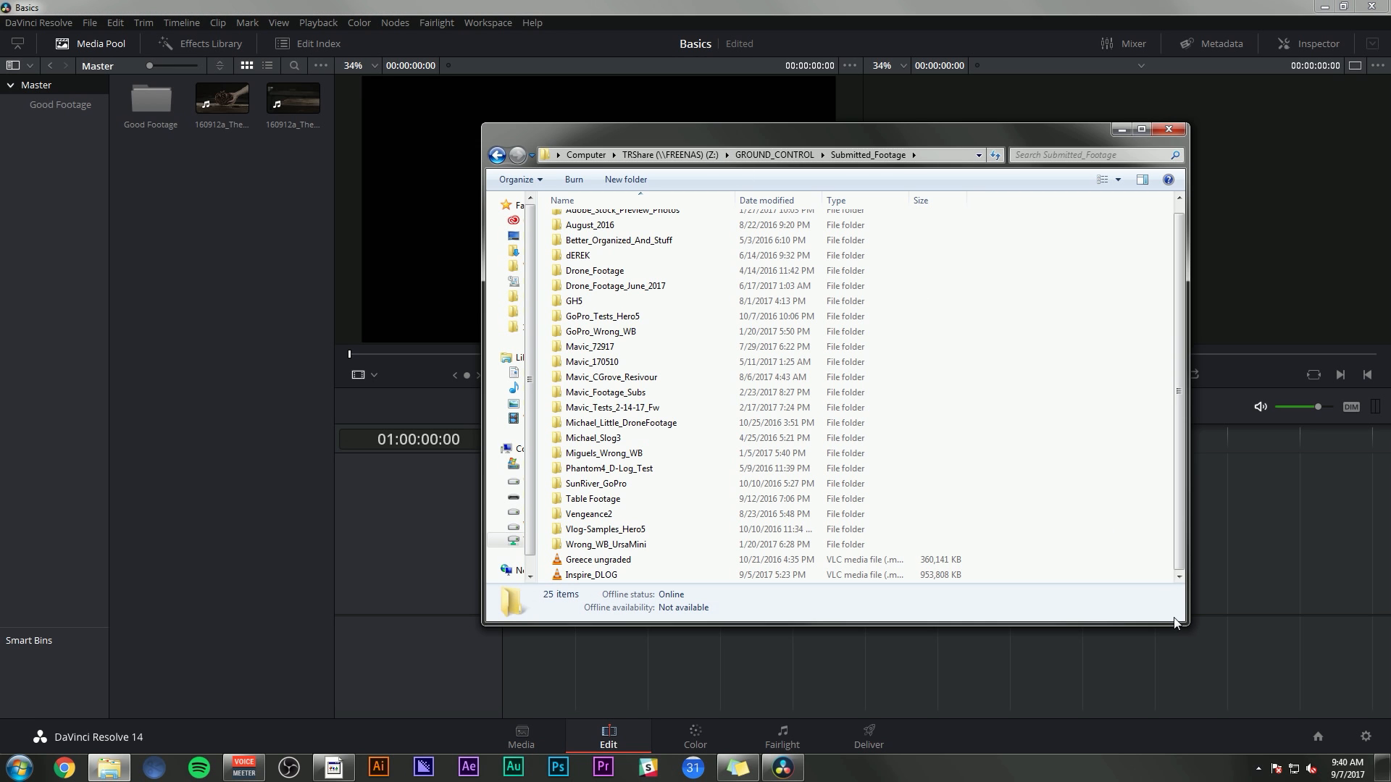
left_click_drag(1185, 627, 1034, 658)
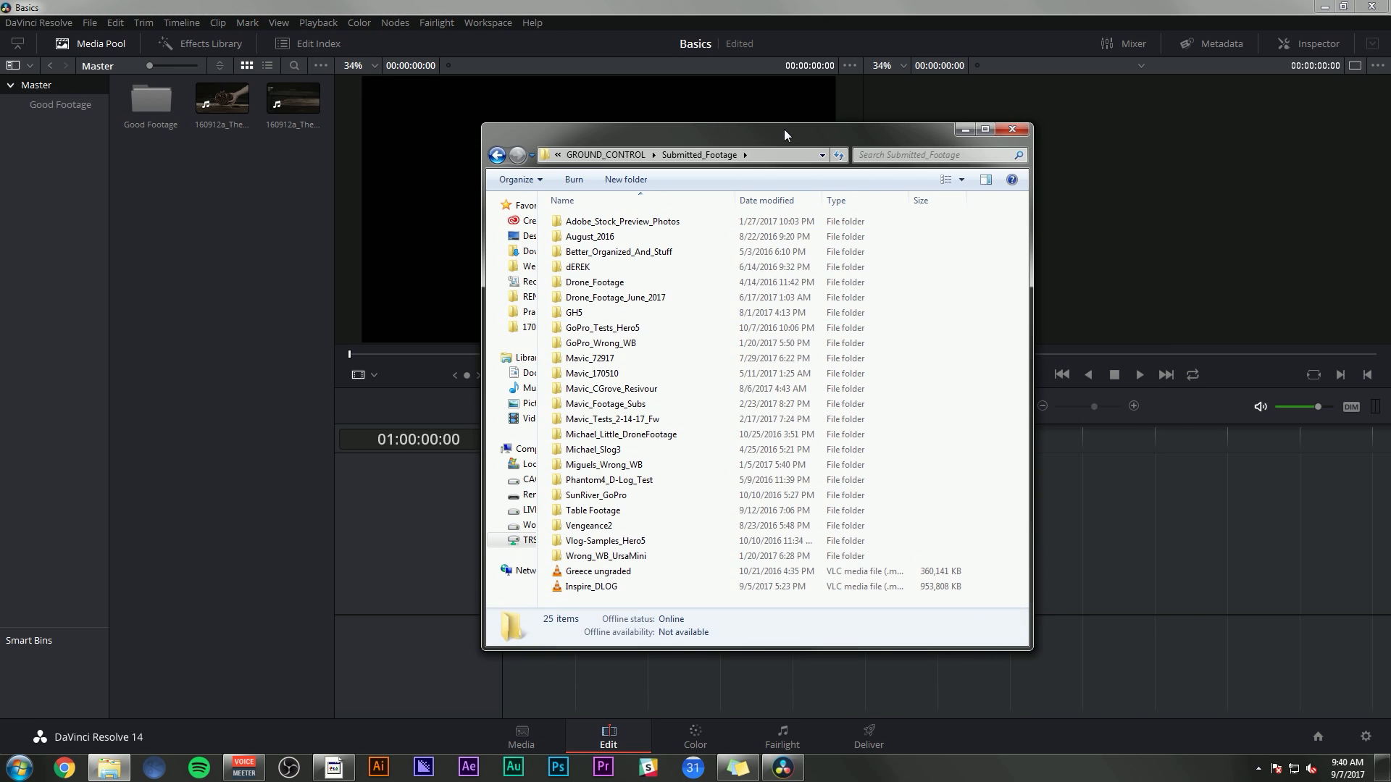
left_click_drag(783, 129, 925, 113)
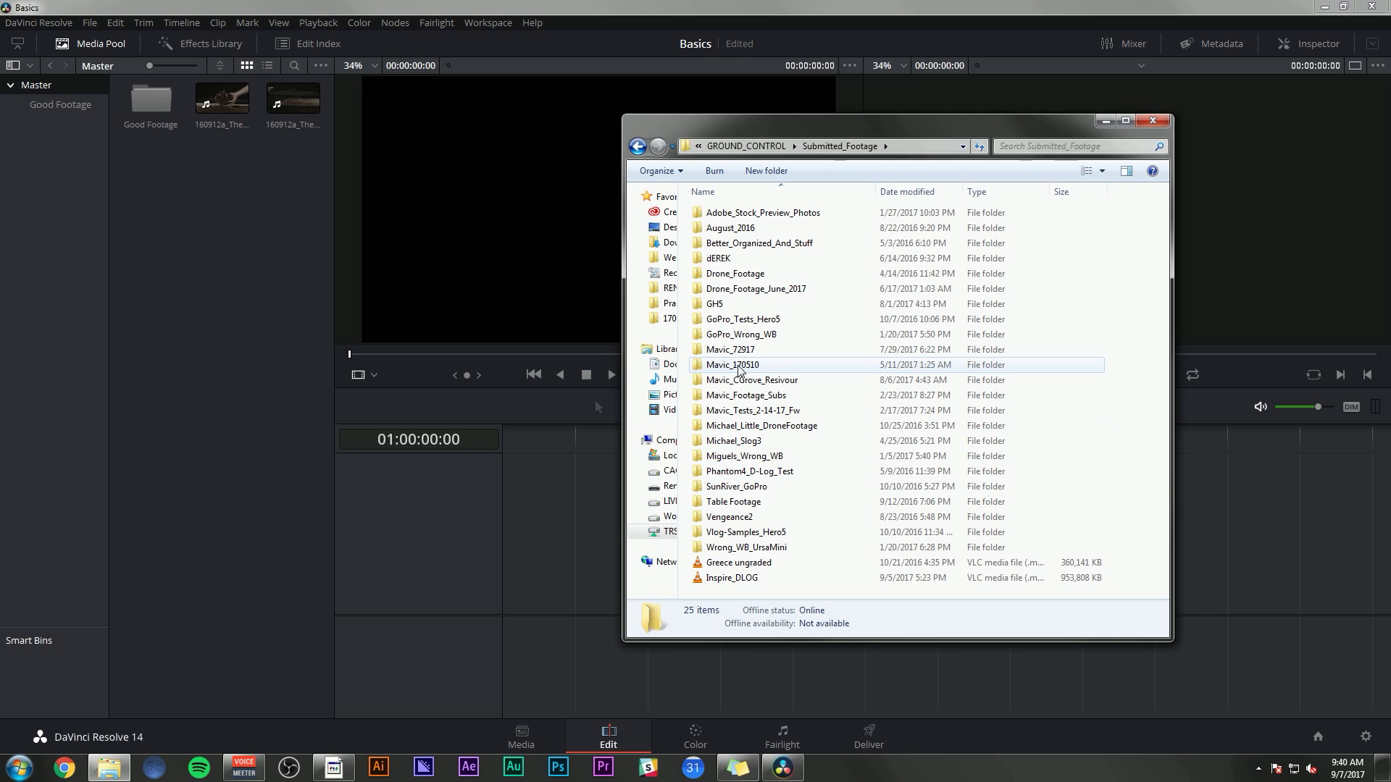
Import all clips from Table Footage > Bumper Shoot in the Explorer window into the Master bin and close the window
left_click(759, 400)
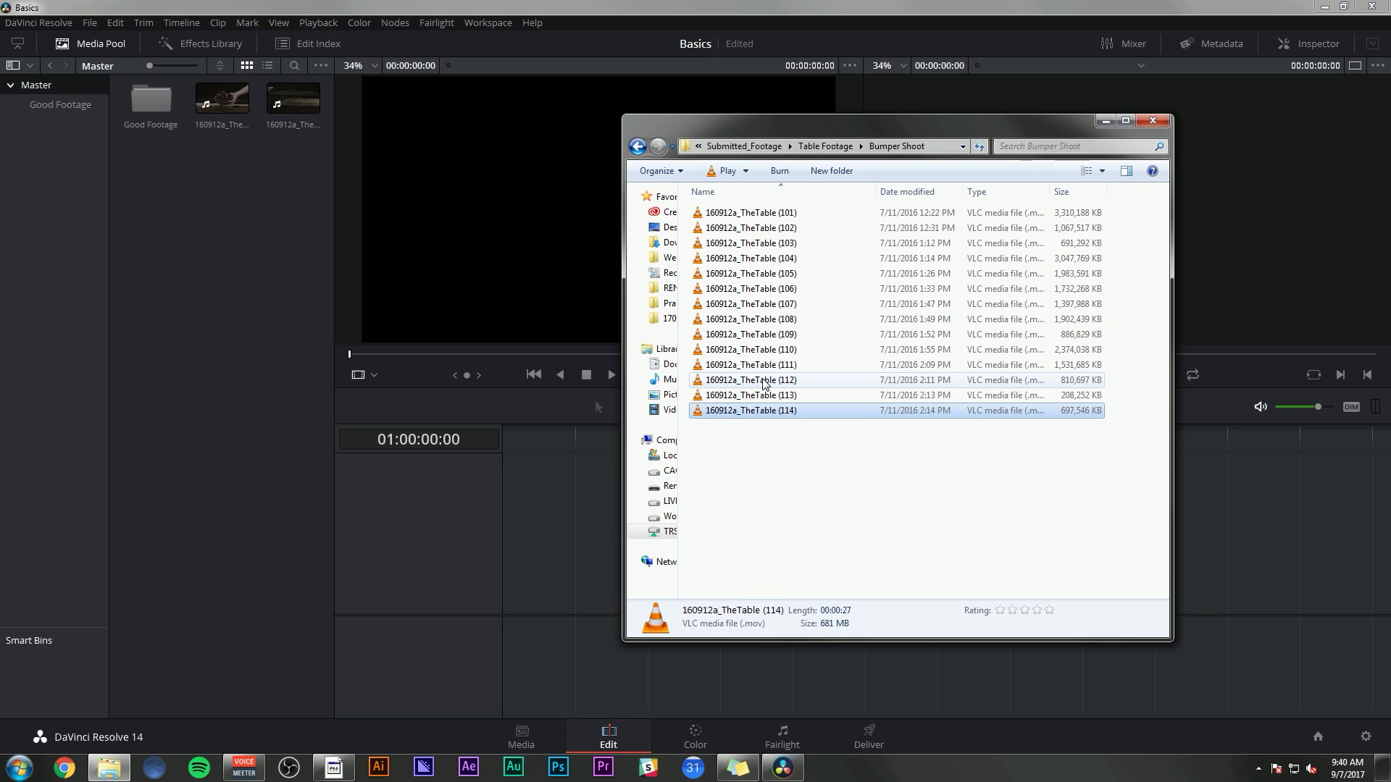
left_click(761, 381)
left_click(823, 468)
left_click_drag(823, 468, 209, 296)
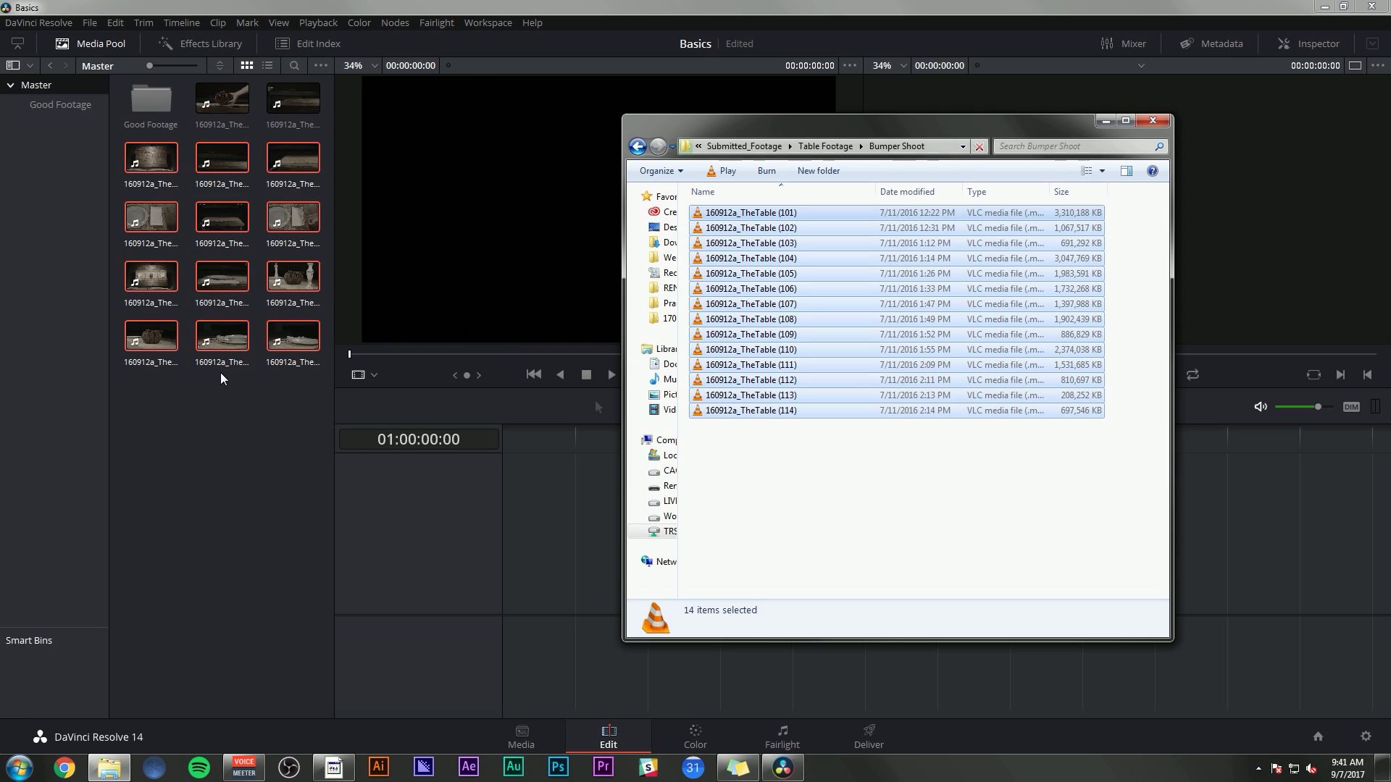
left_click(1152, 121)
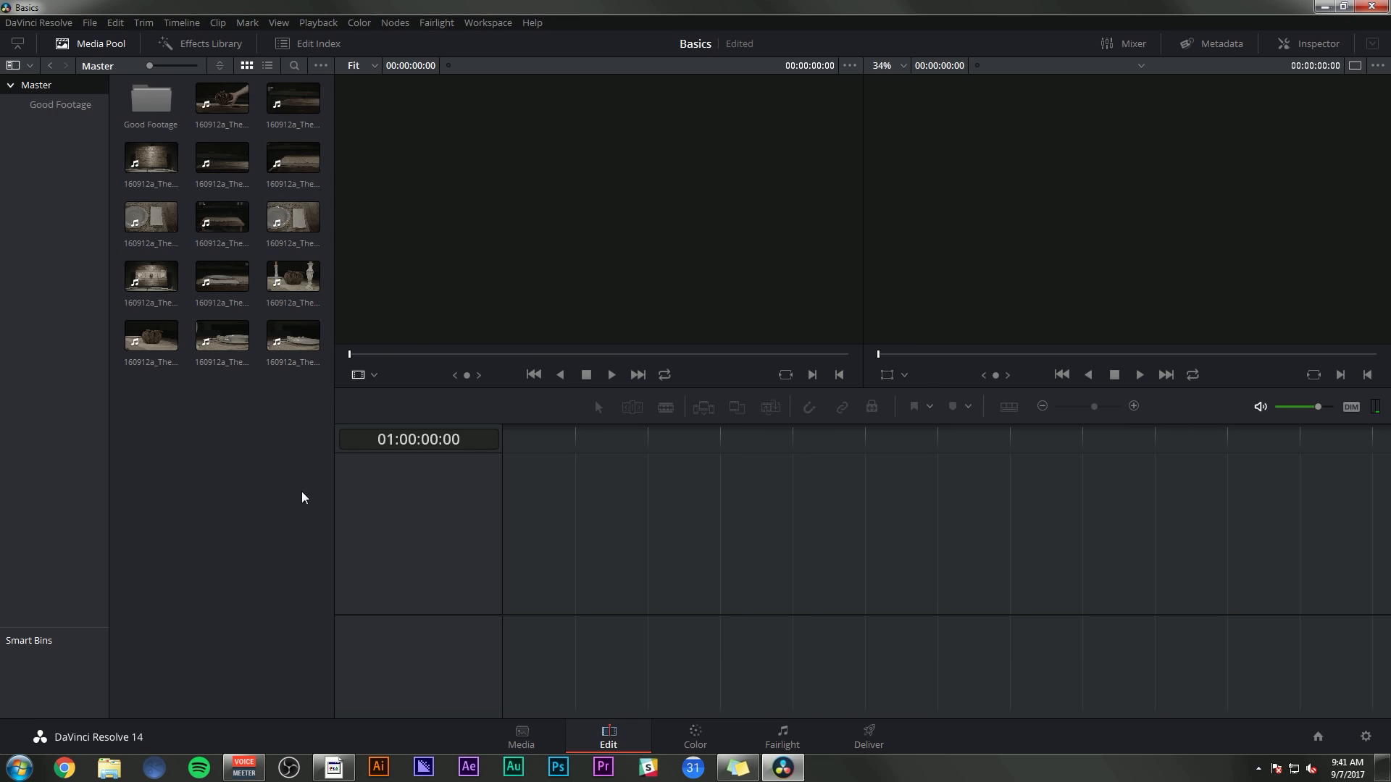
Preview clips in the media pool, create a timeline from clip 160912a_TheTable (102), and return the playhead to its start
left_click(216, 105)
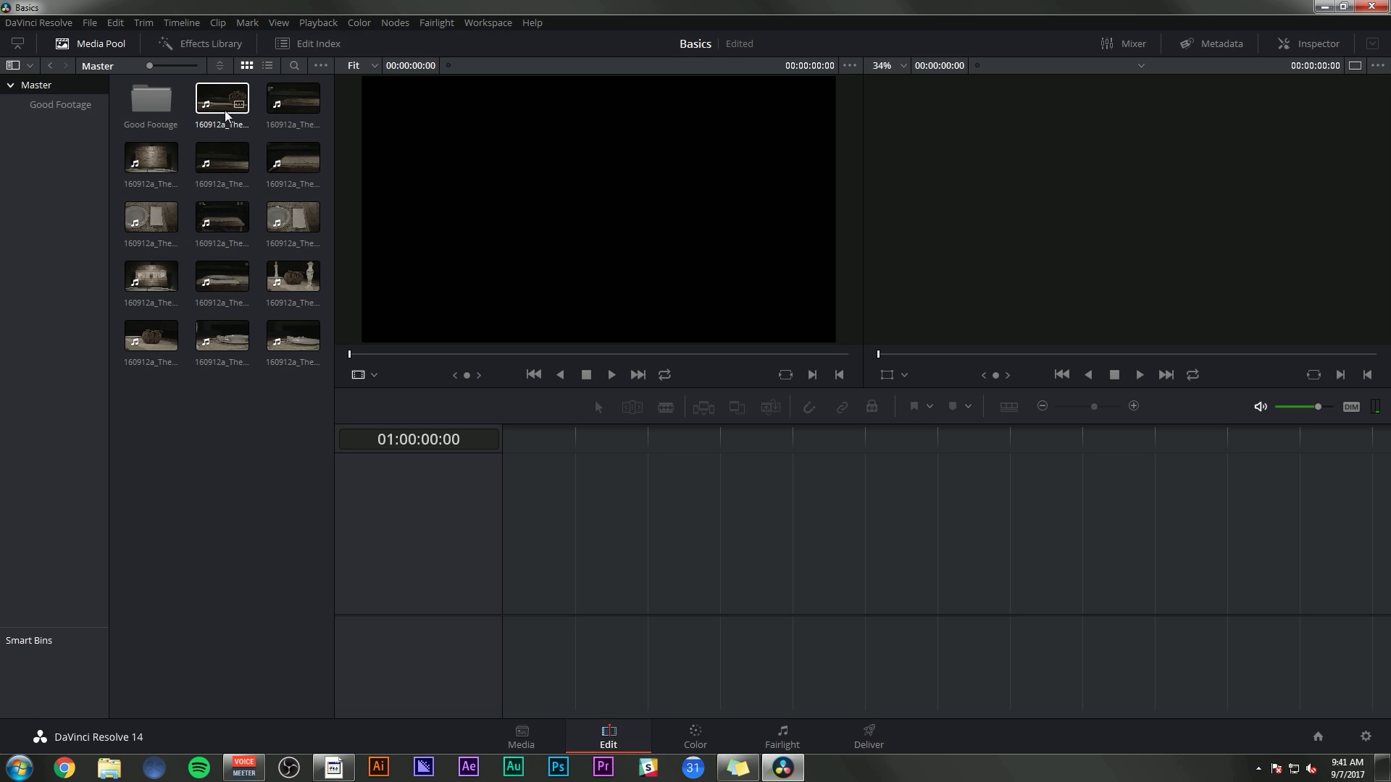
left_click(297, 102)
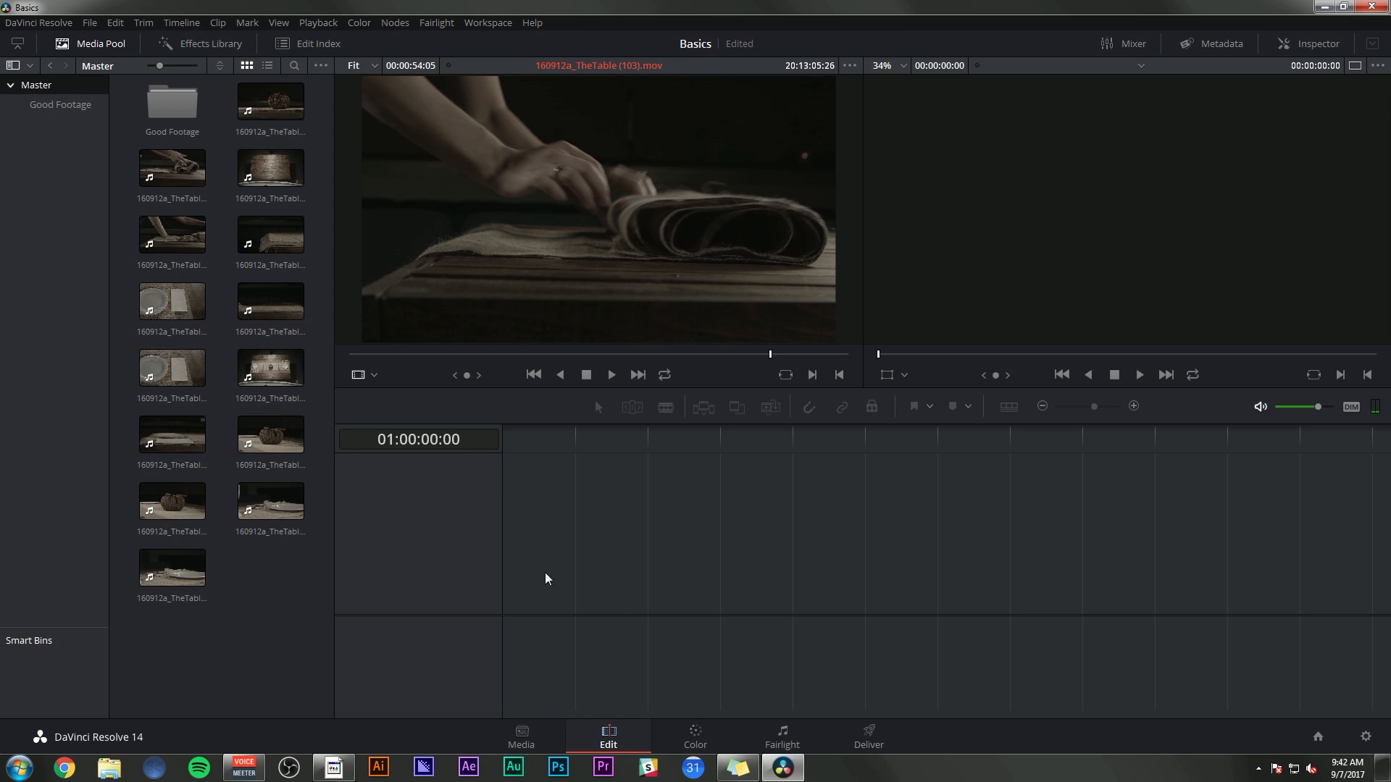
left_click_drag(263, 174, 547, 590)
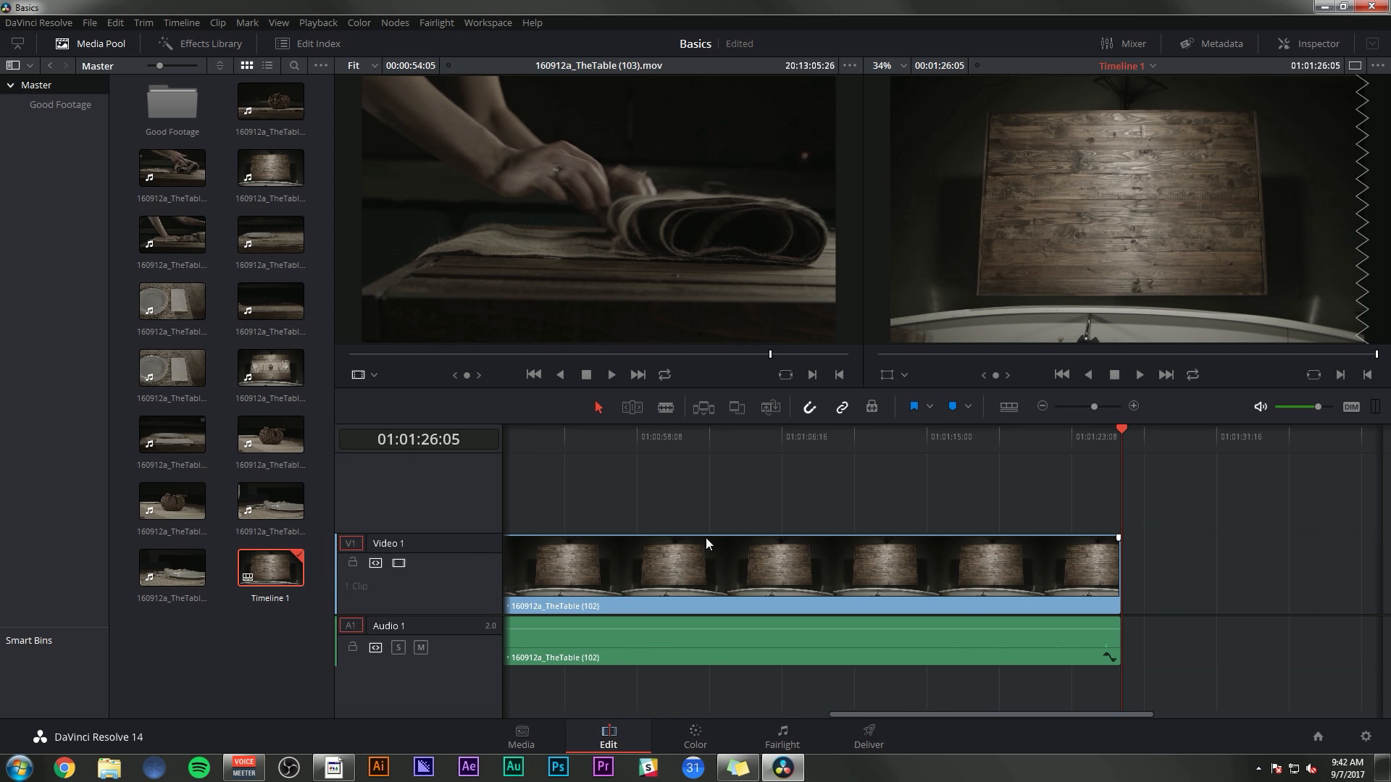
key("ctrl+minus")
left_click_drag(699, 576, 610, 534)
left_click_drag(519, 434, 503, 434)
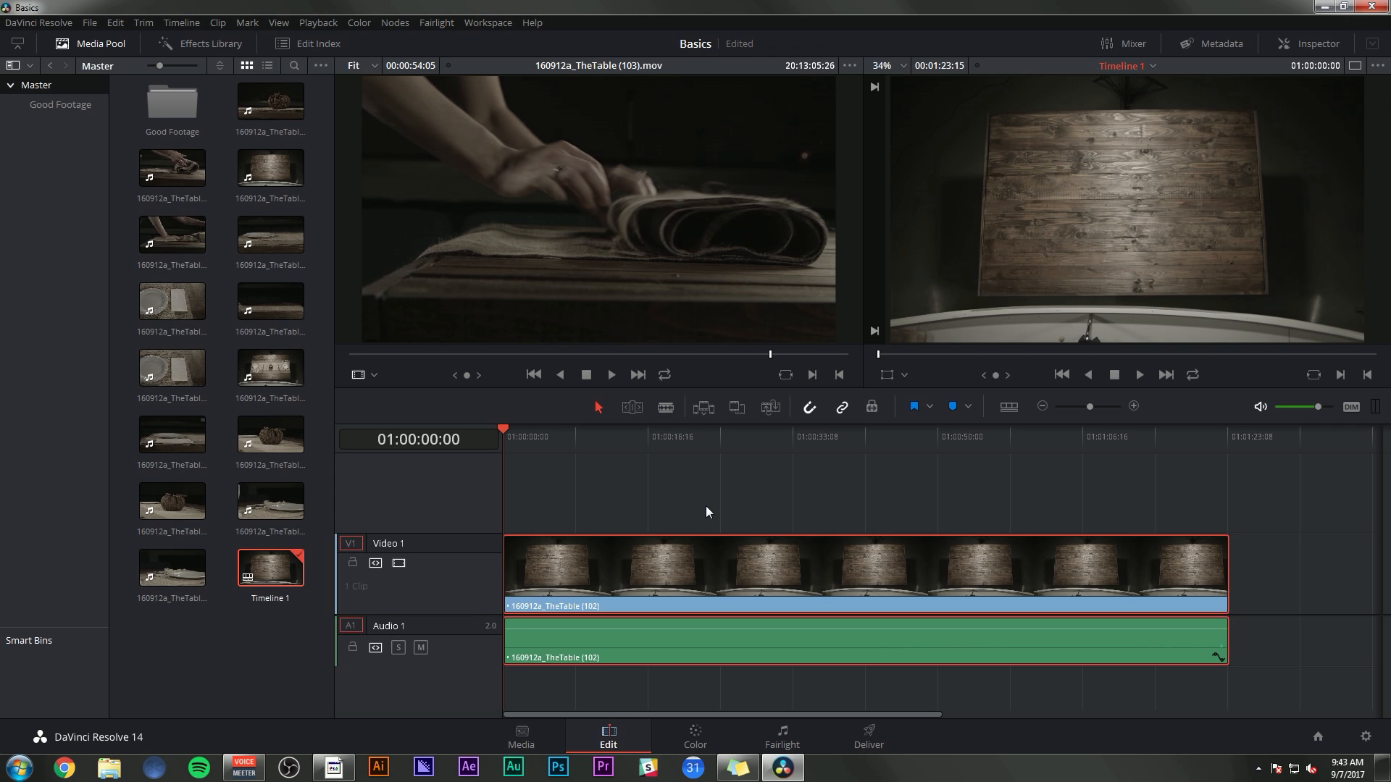
Cut the 160912a_TheTable (102) clip at 01:00:13:18 with the blade and butt the later part against the first
left_click(622, 516)
left_click(667, 407)
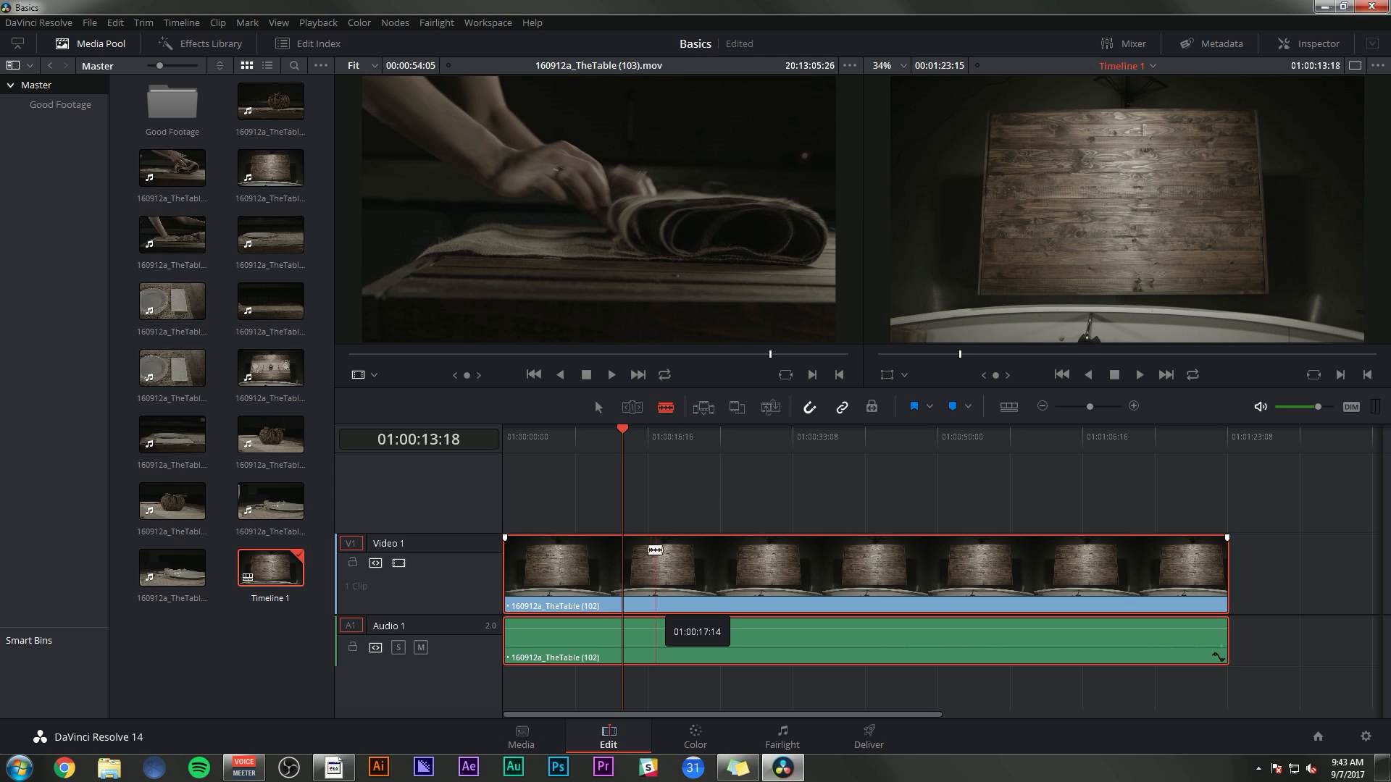
left_click(632, 568)
left_click(600, 408)
left_click_drag(851, 568, 758, 567)
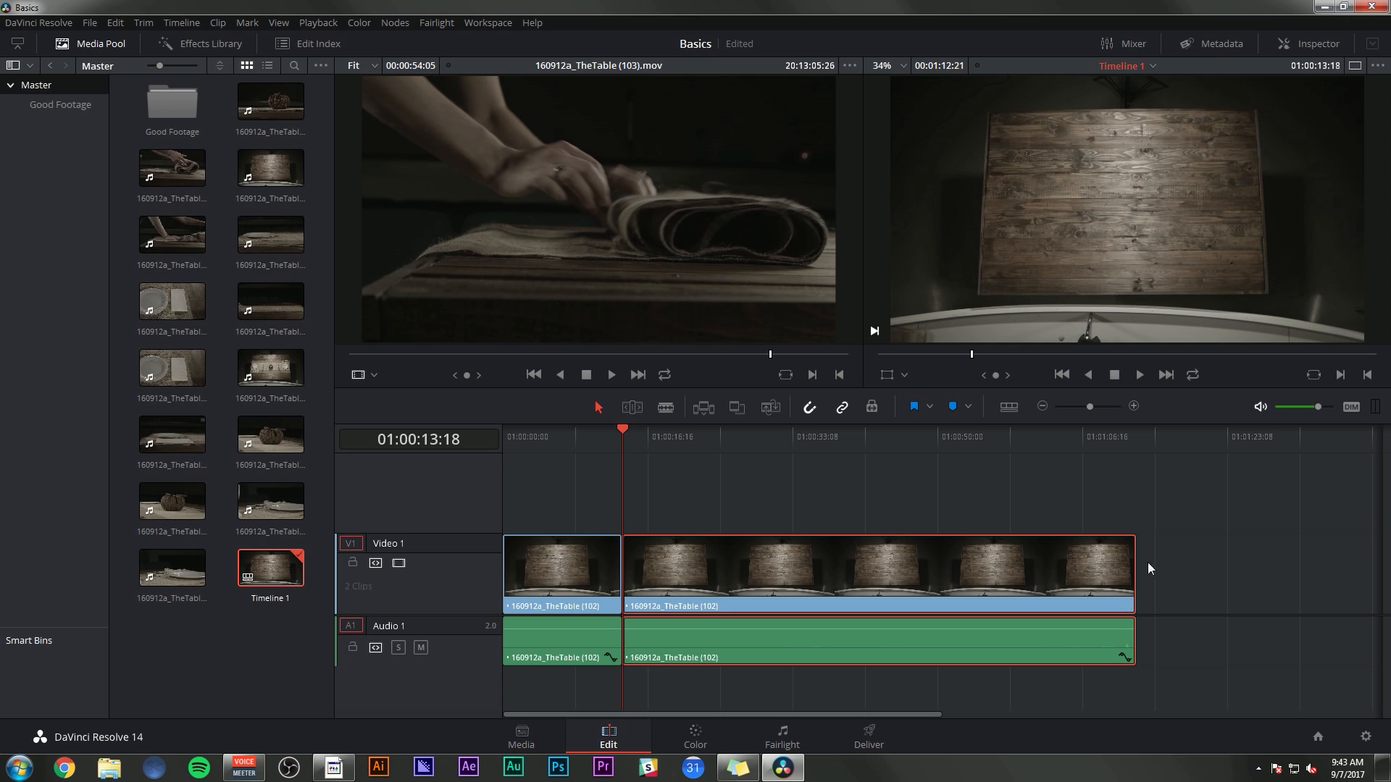
Trim the second clip's end to a timeline length of about 00:00:45:05, shorten its start to leave a gap, and scrub across the edit
left_click_drag(1133, 567, 894, 551)
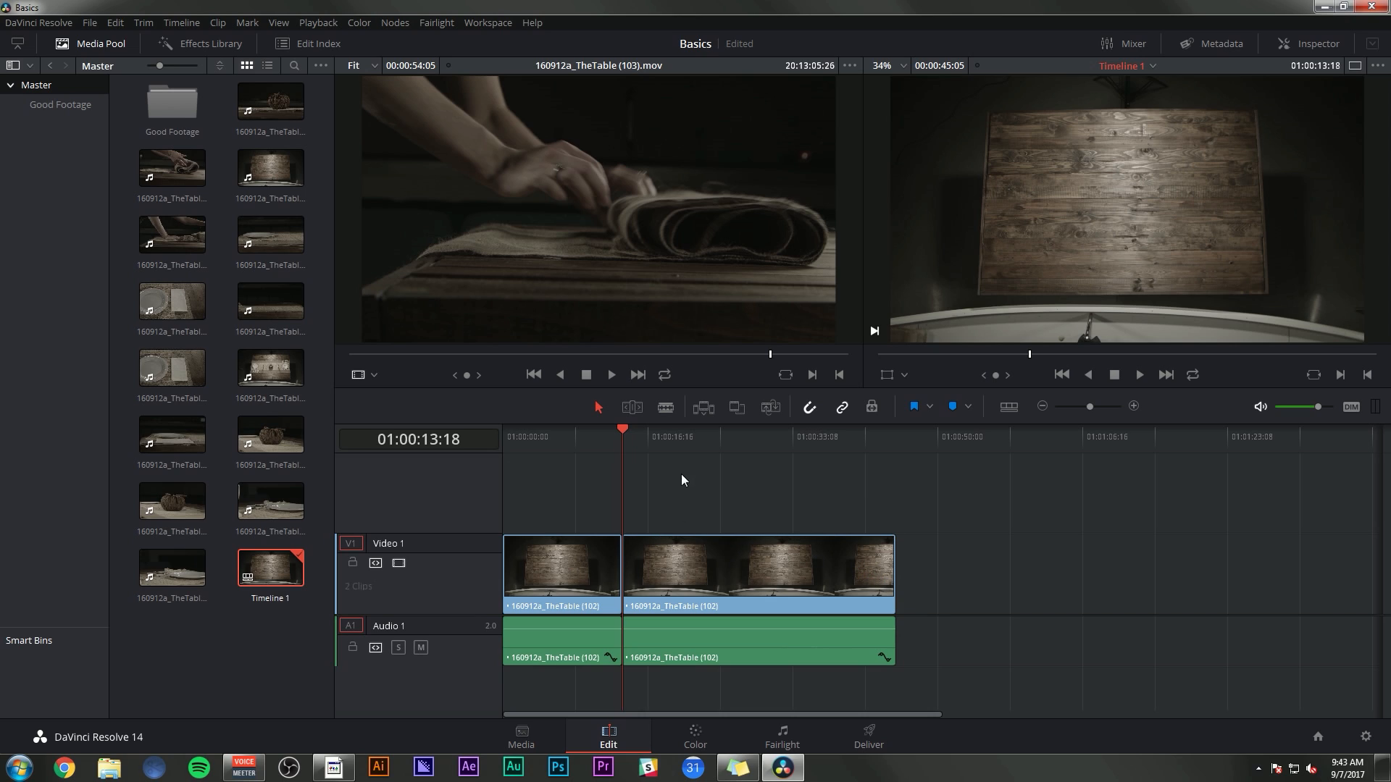
left_click(703, 444)
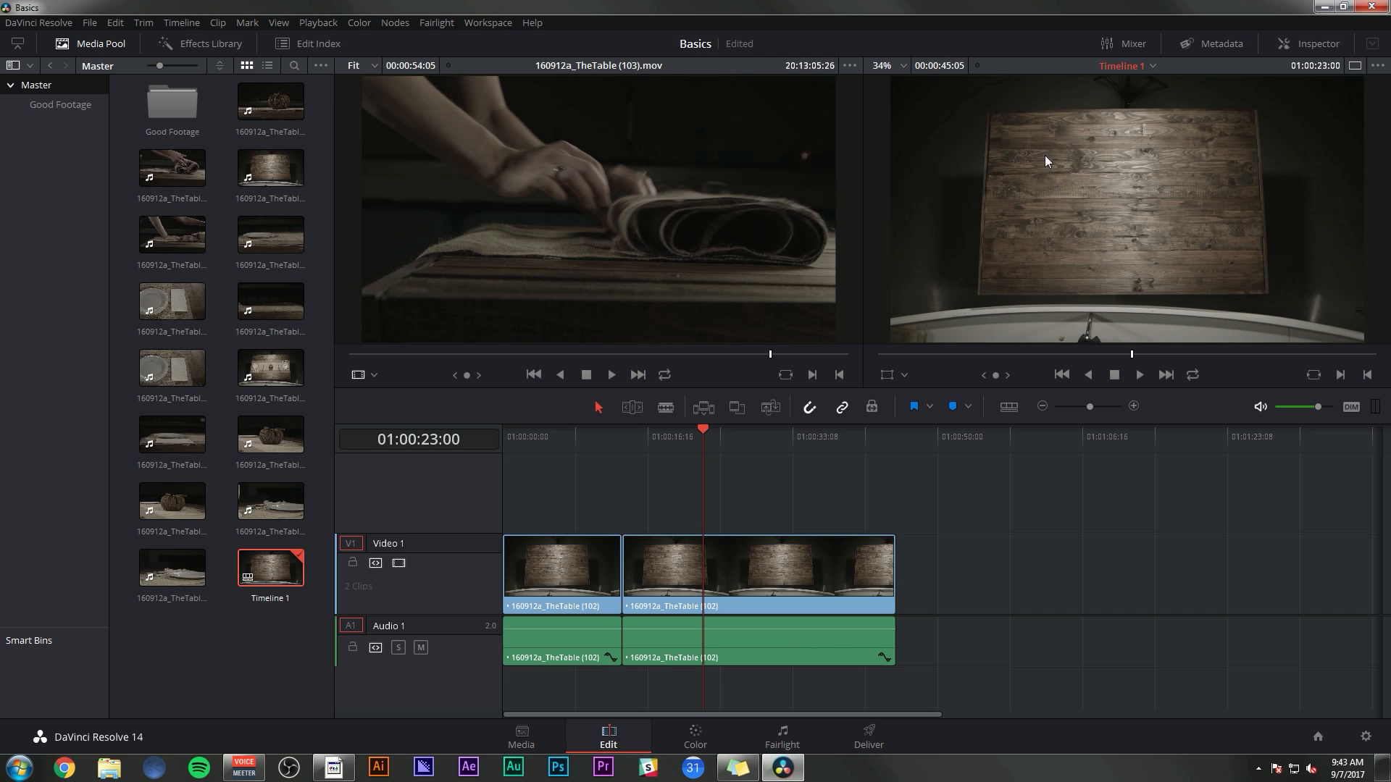
left_click_drag(733, 433, 597, 445)
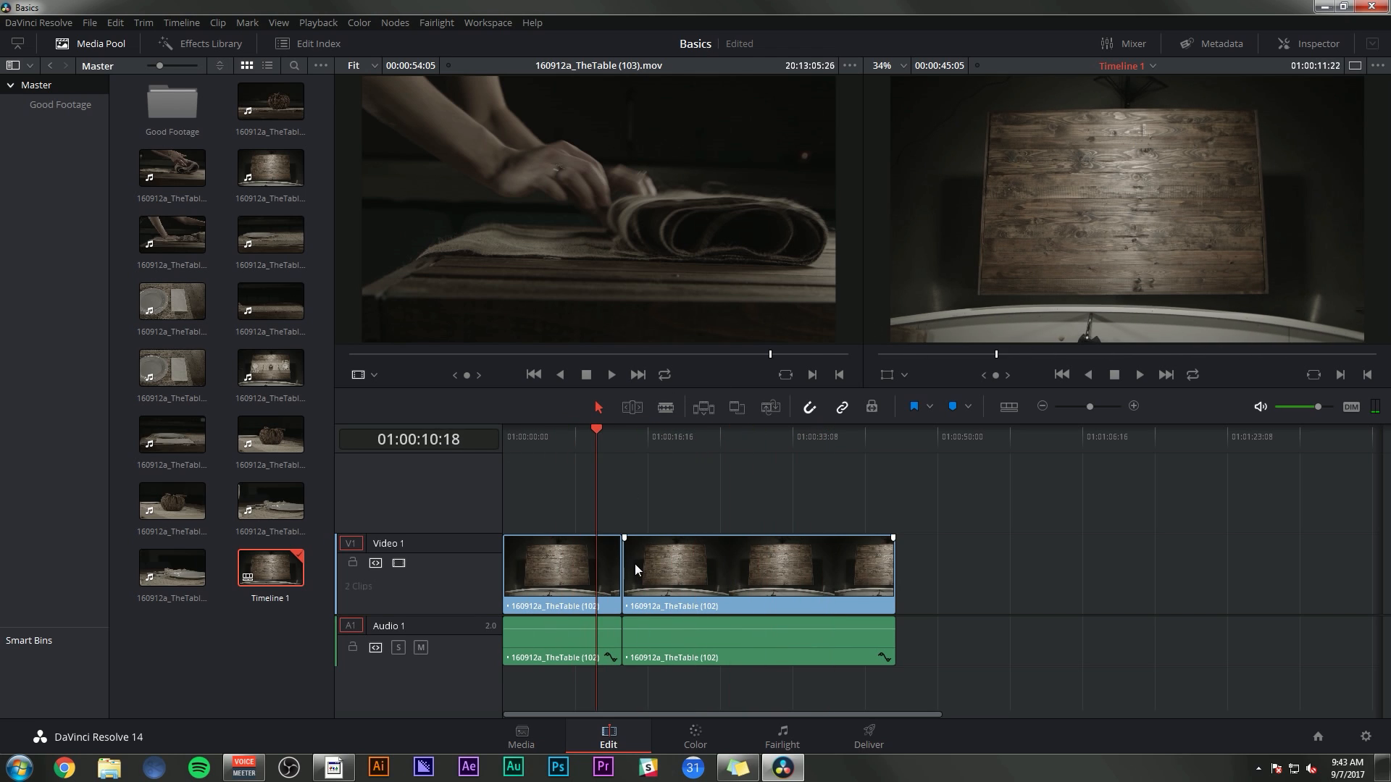
left_click_drag(634, 564, 672, 563)
left_click(596, 431)
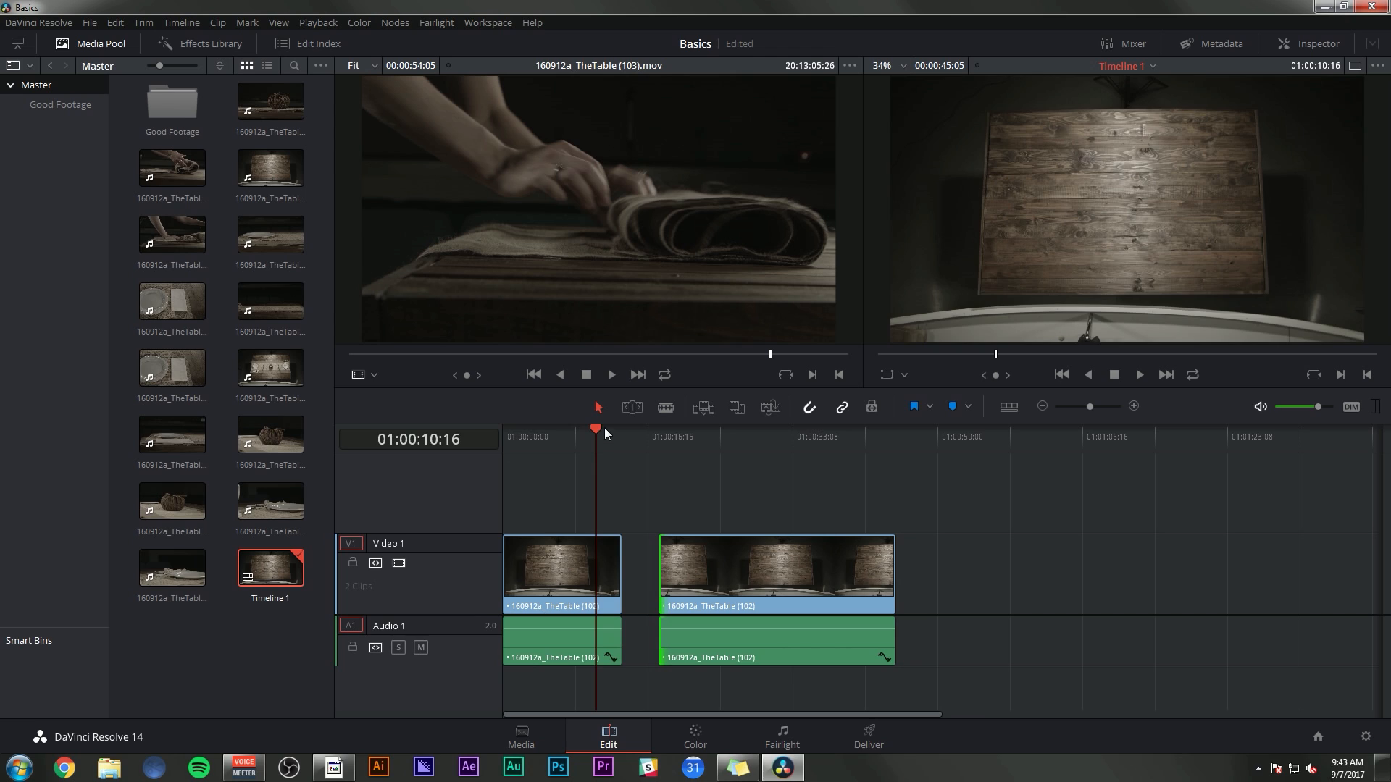
left_click_drag(604, 427, 728, 432)
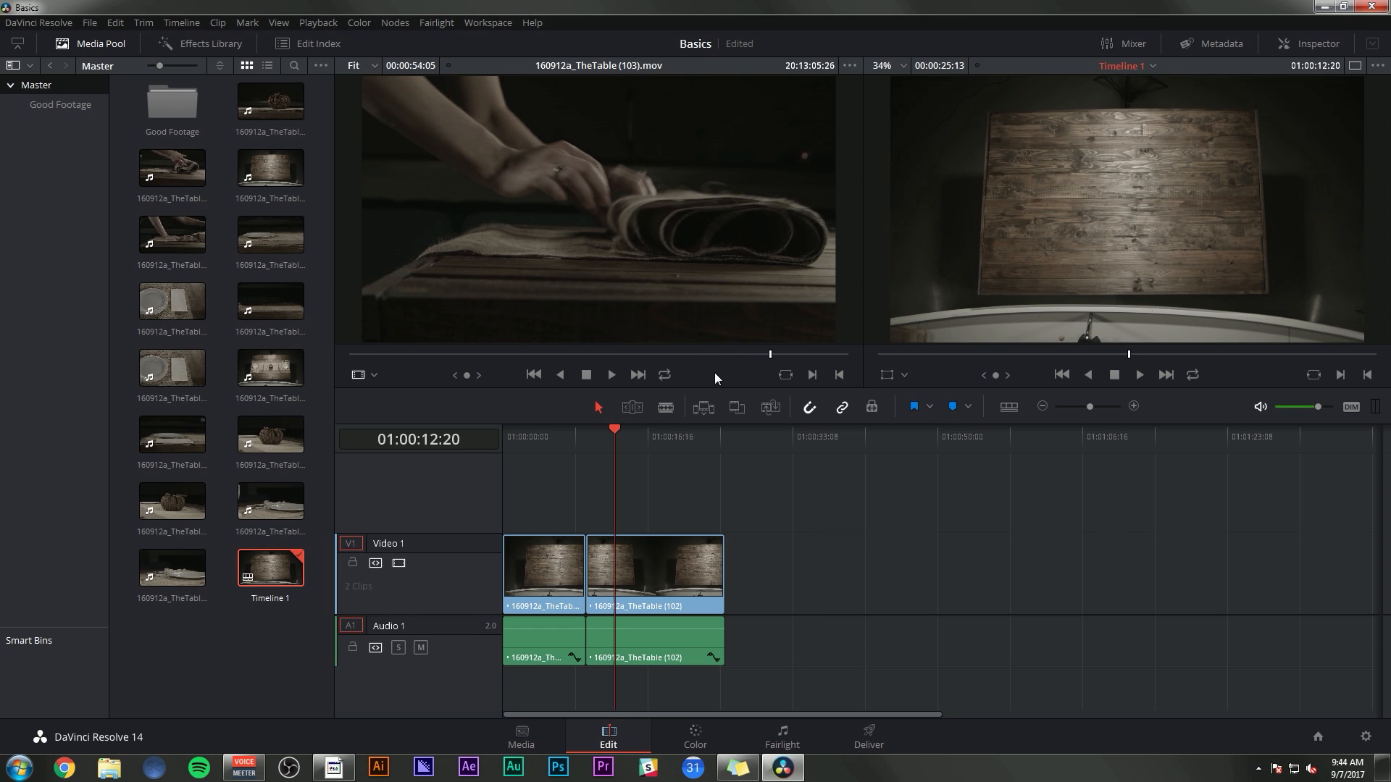
Open the Effects Library and look through the Toolbox transitions, titles and generators
left_click(190, 48)
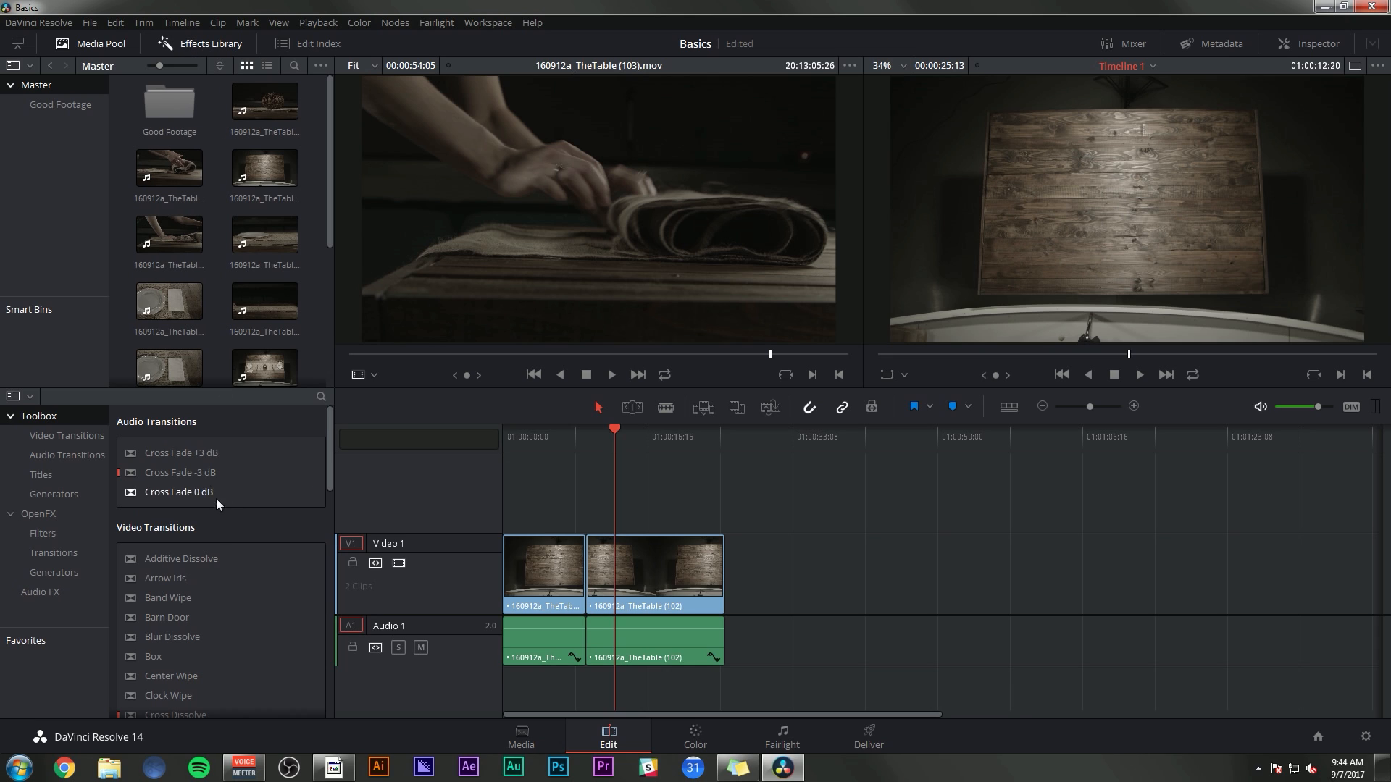
scroll(214, 493, "down", 10)
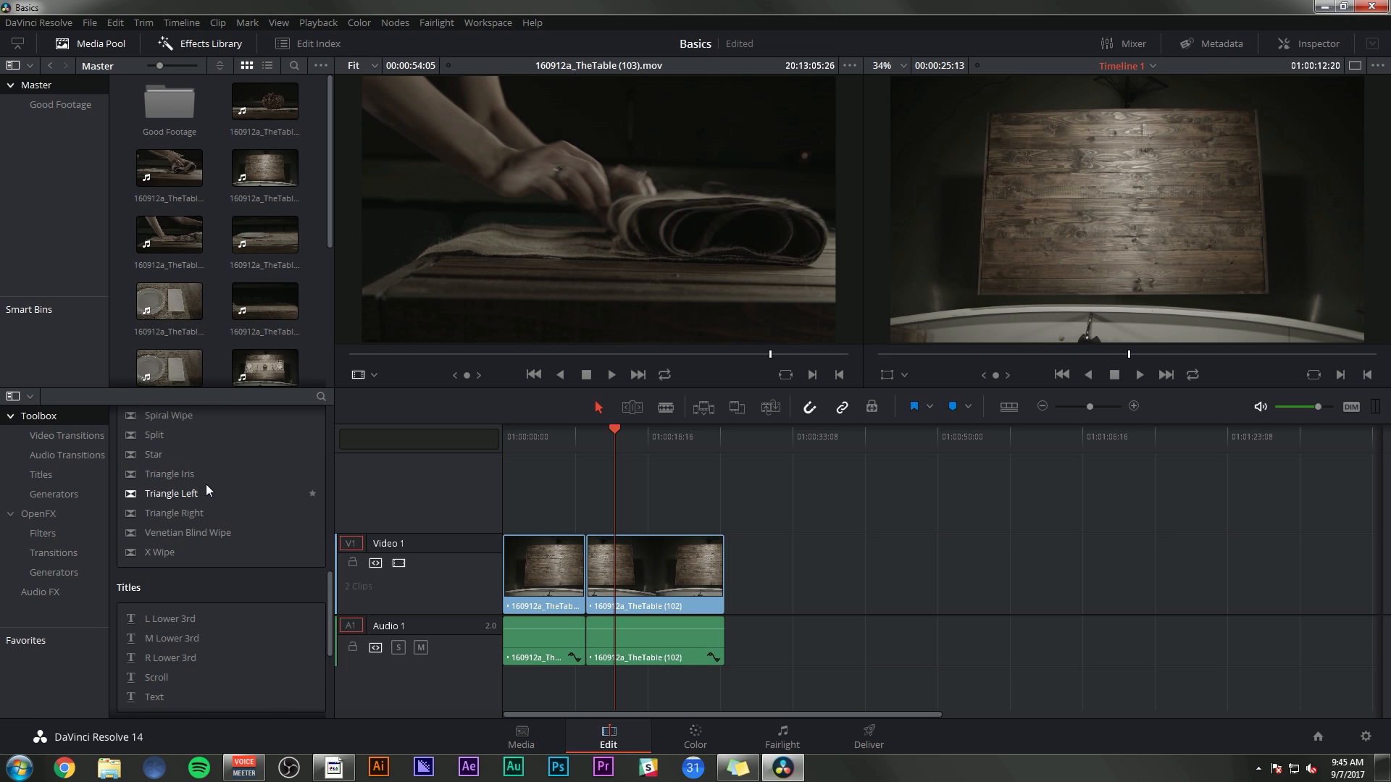
scroll(209, 491, "up", 10)
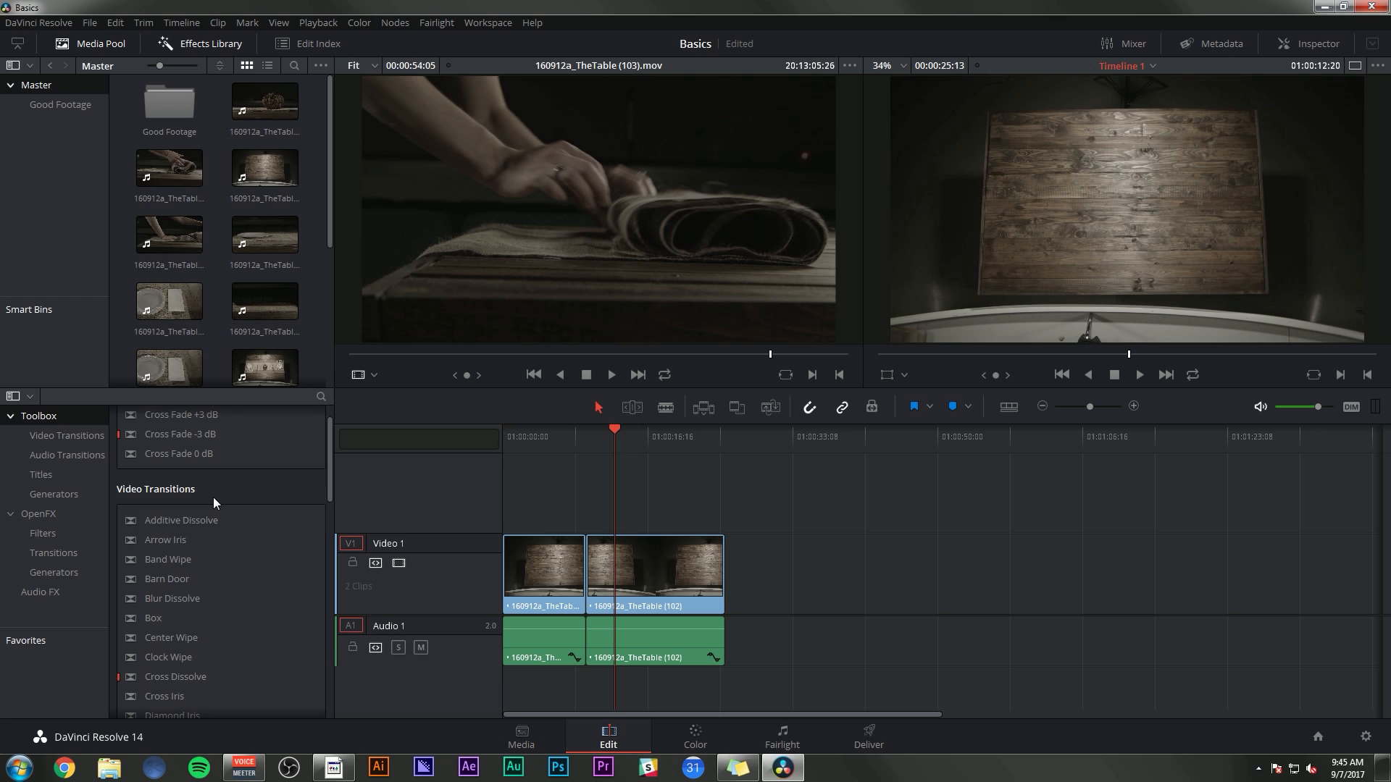
scroll(210, 498, "up", 1)
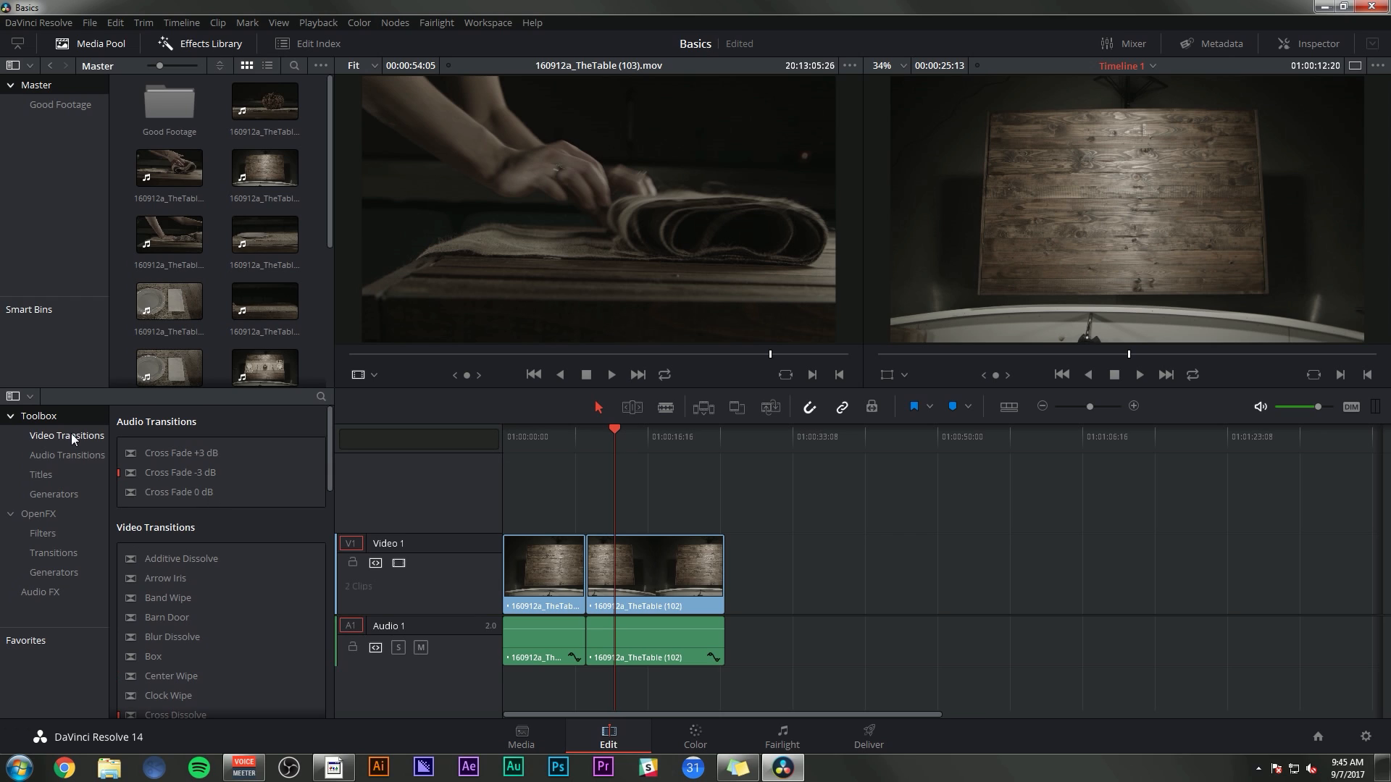
left_click(69, 495)
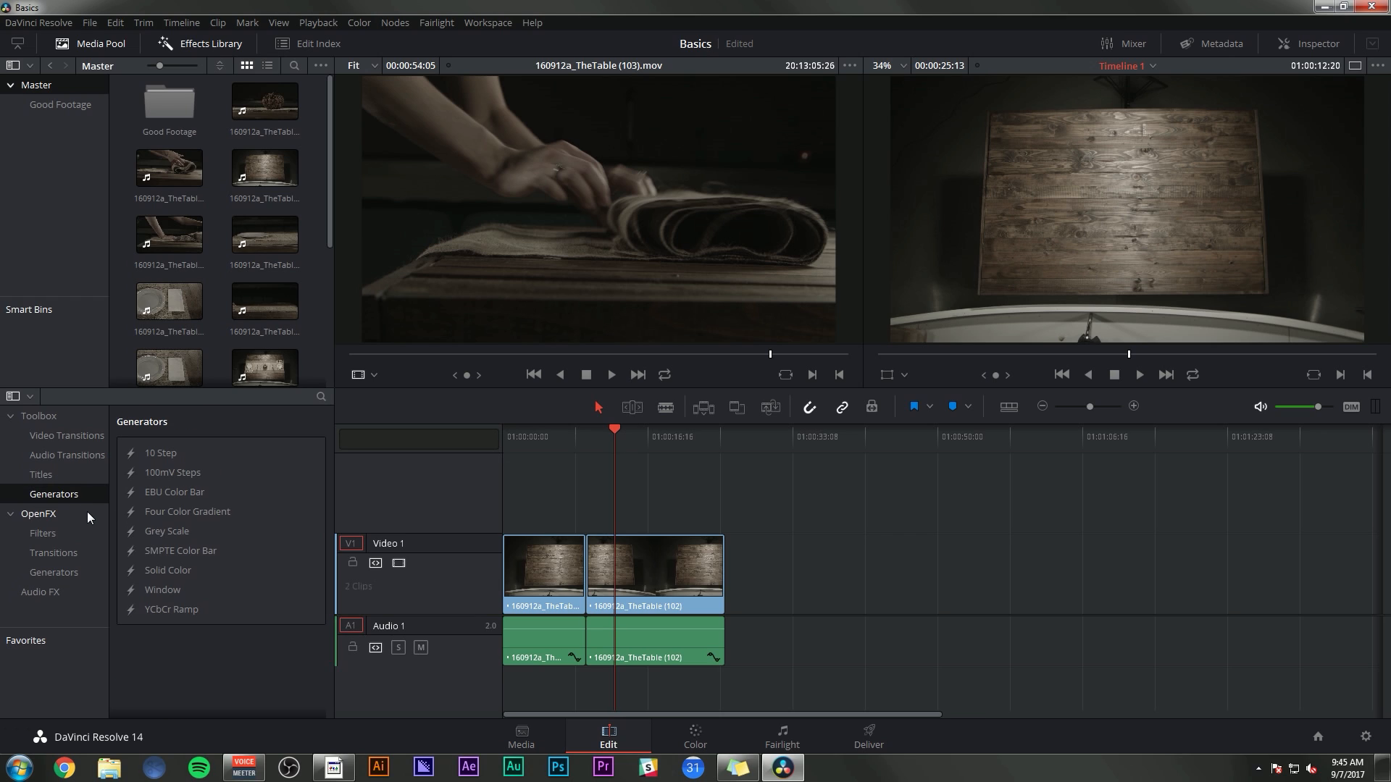
Examine the OpenFX categories and the ResolveFX filter list, including blur, color, light, refine and stylize effects
left_click(90, 516)
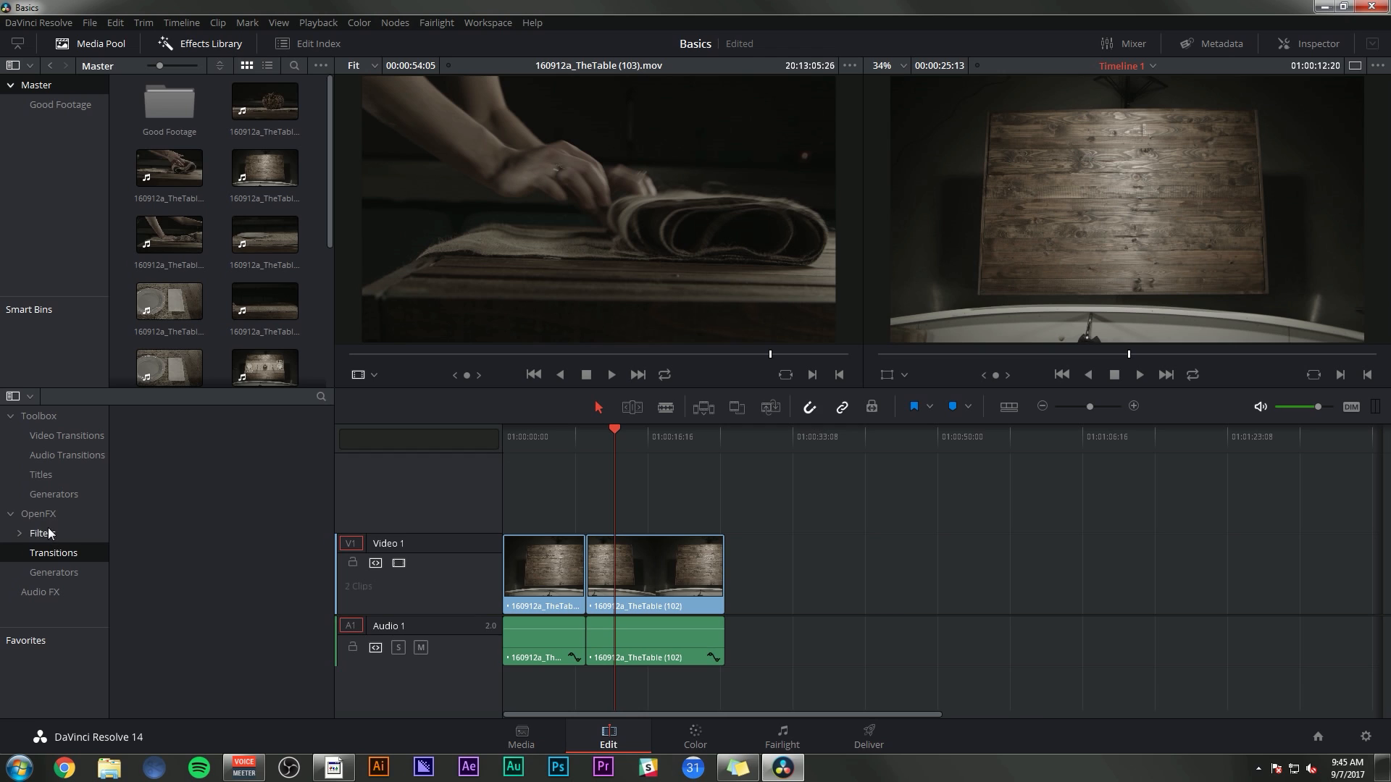
scroll(323, 481, "down", 4)
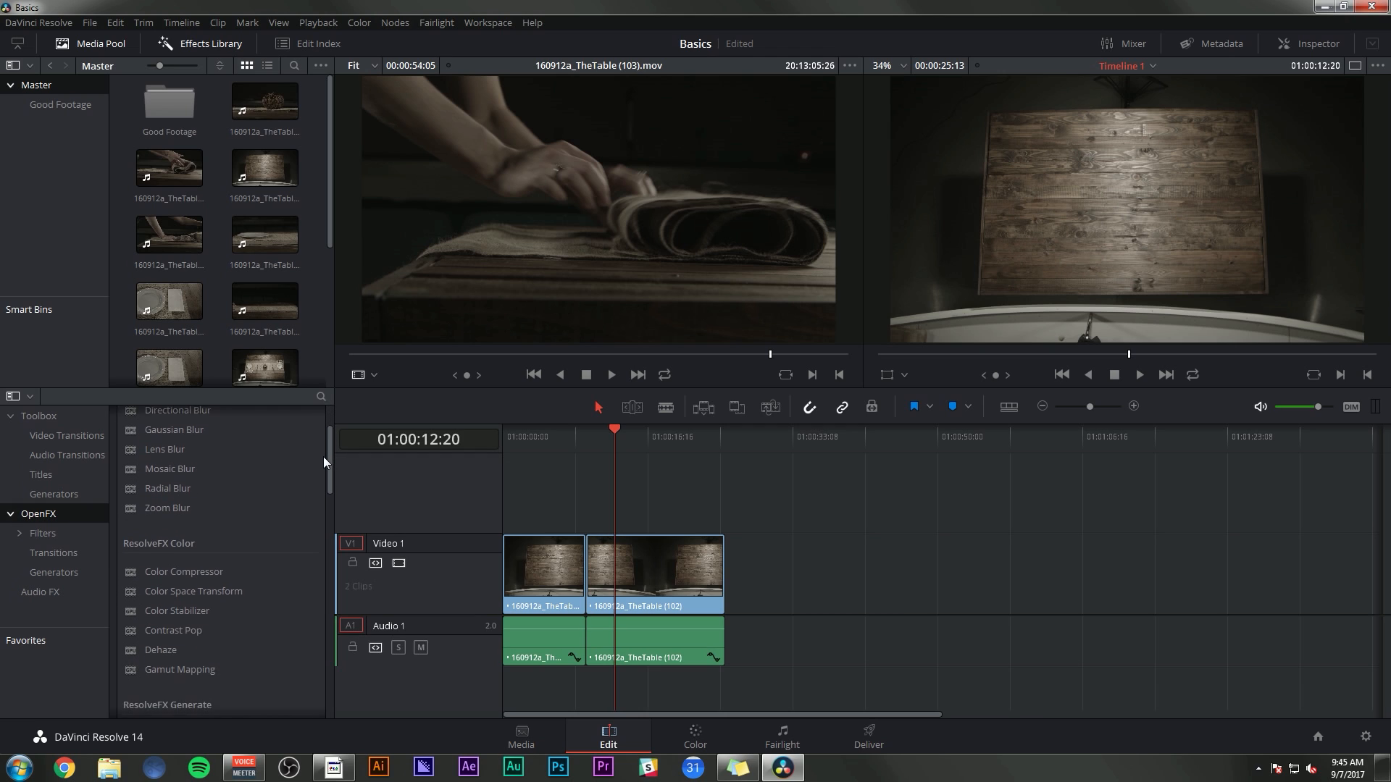
scroll(323, 481, "down", 6)
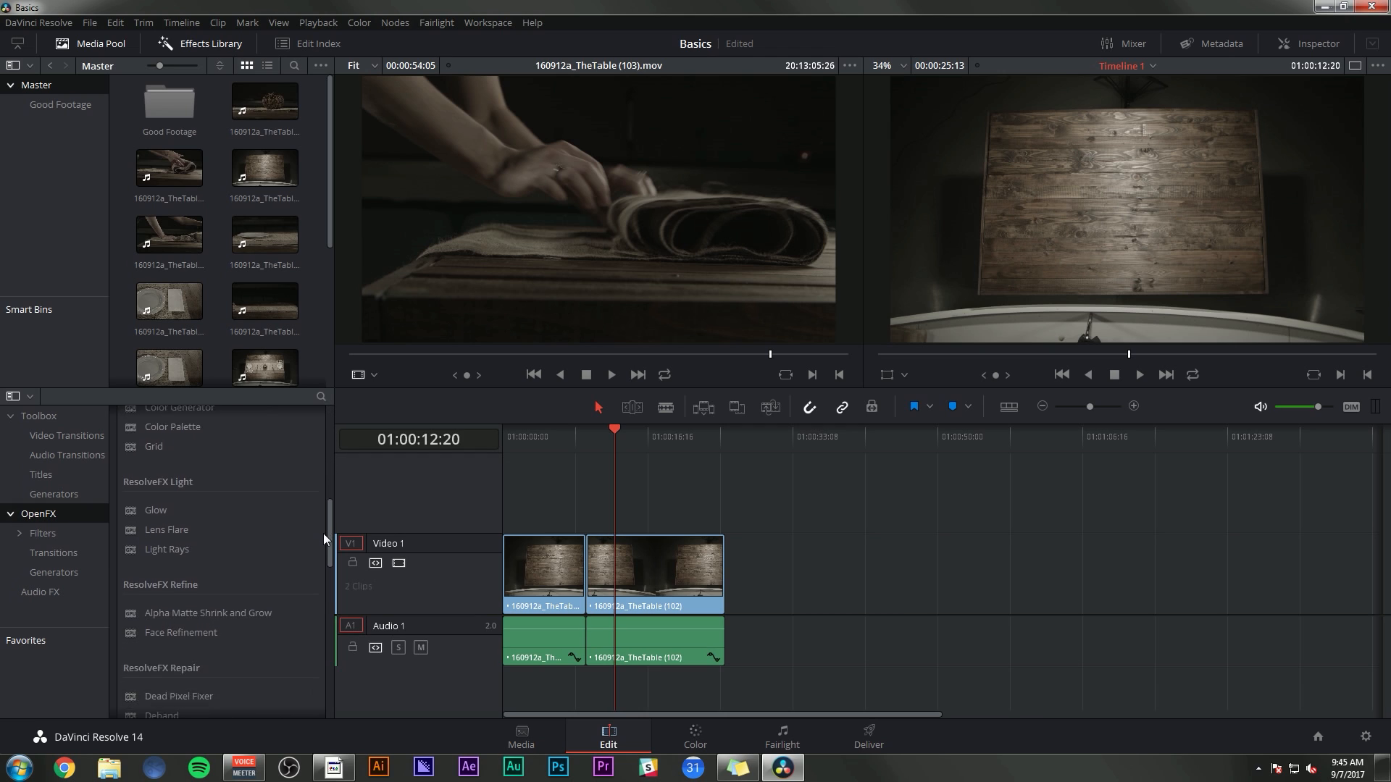
scroll(323, 556, "down", 5)
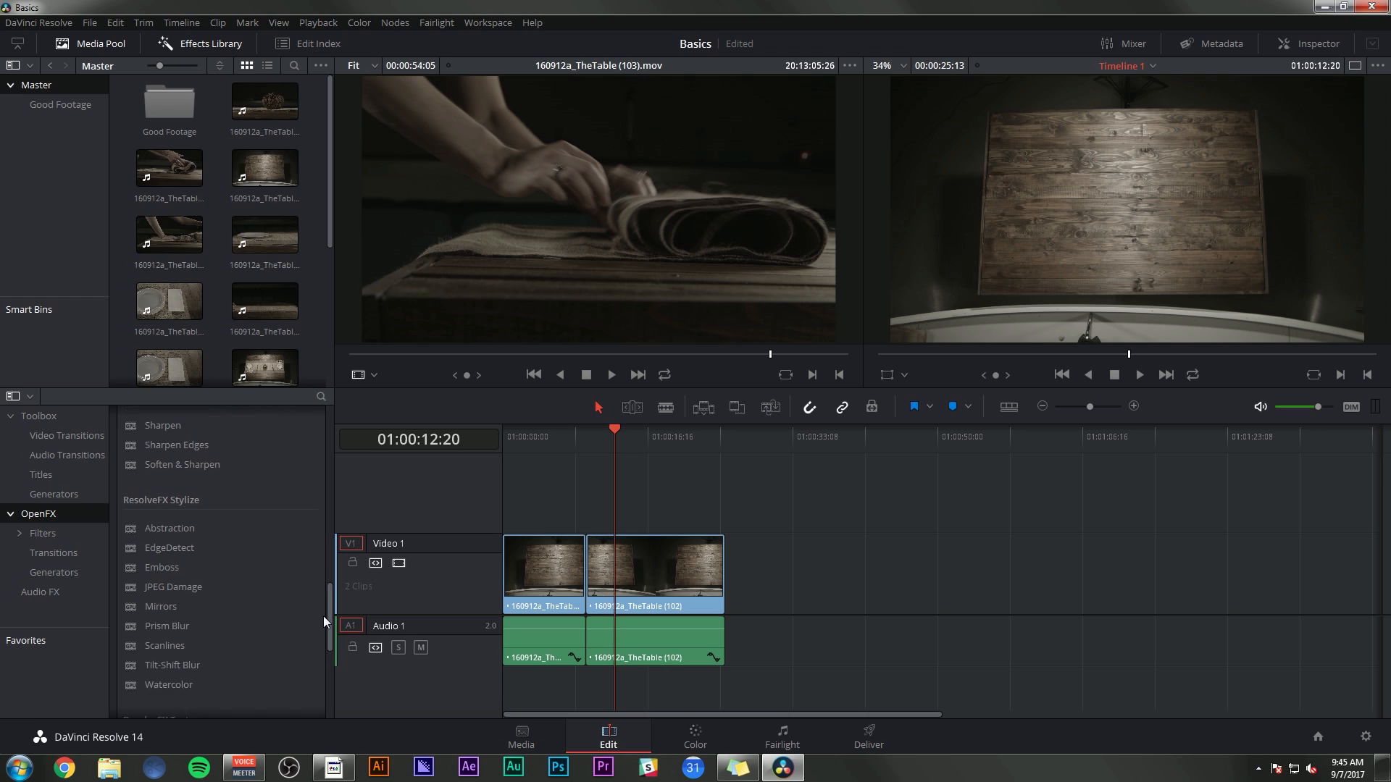
left_click_drag(328, 592, 310, 444)
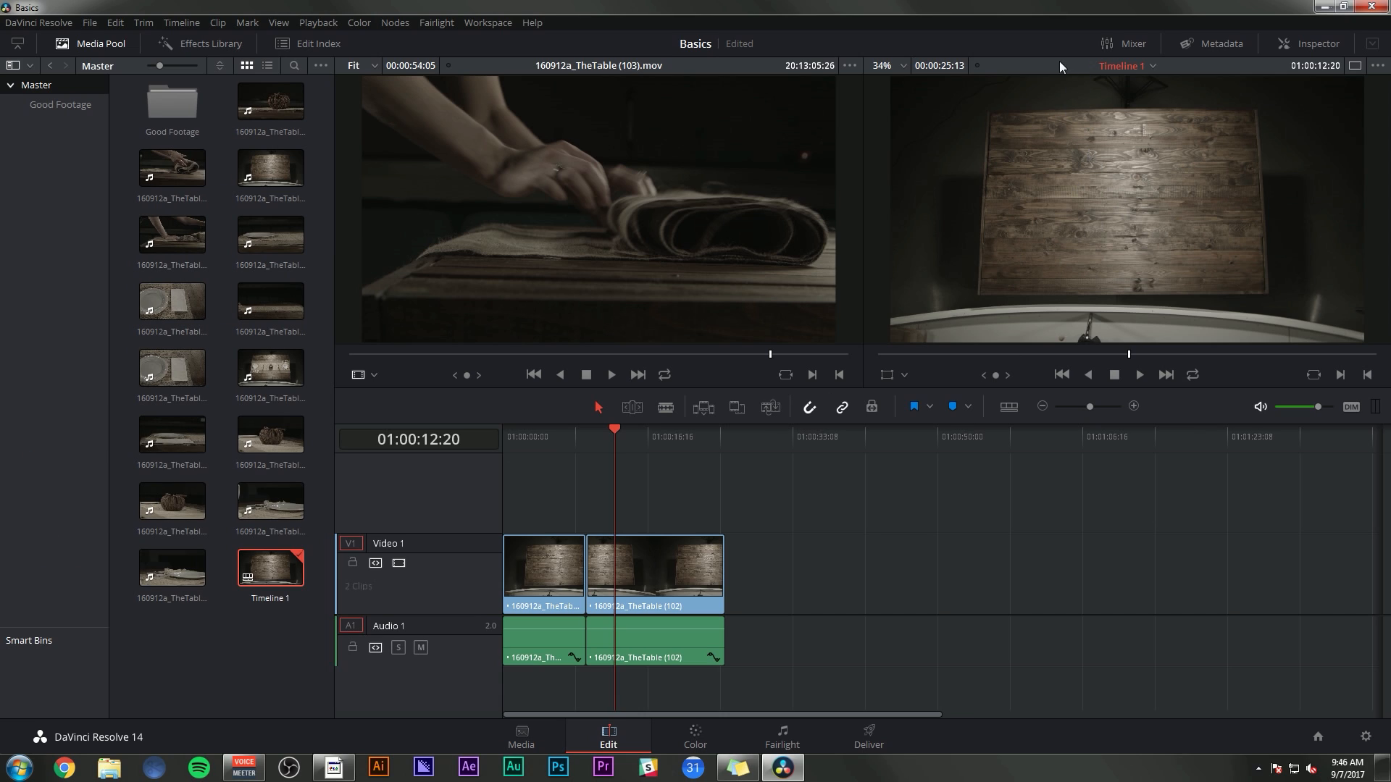
Show the audio mixer for the timeline's Audio 1 and Main 1 channels
left_click(1128, 45)
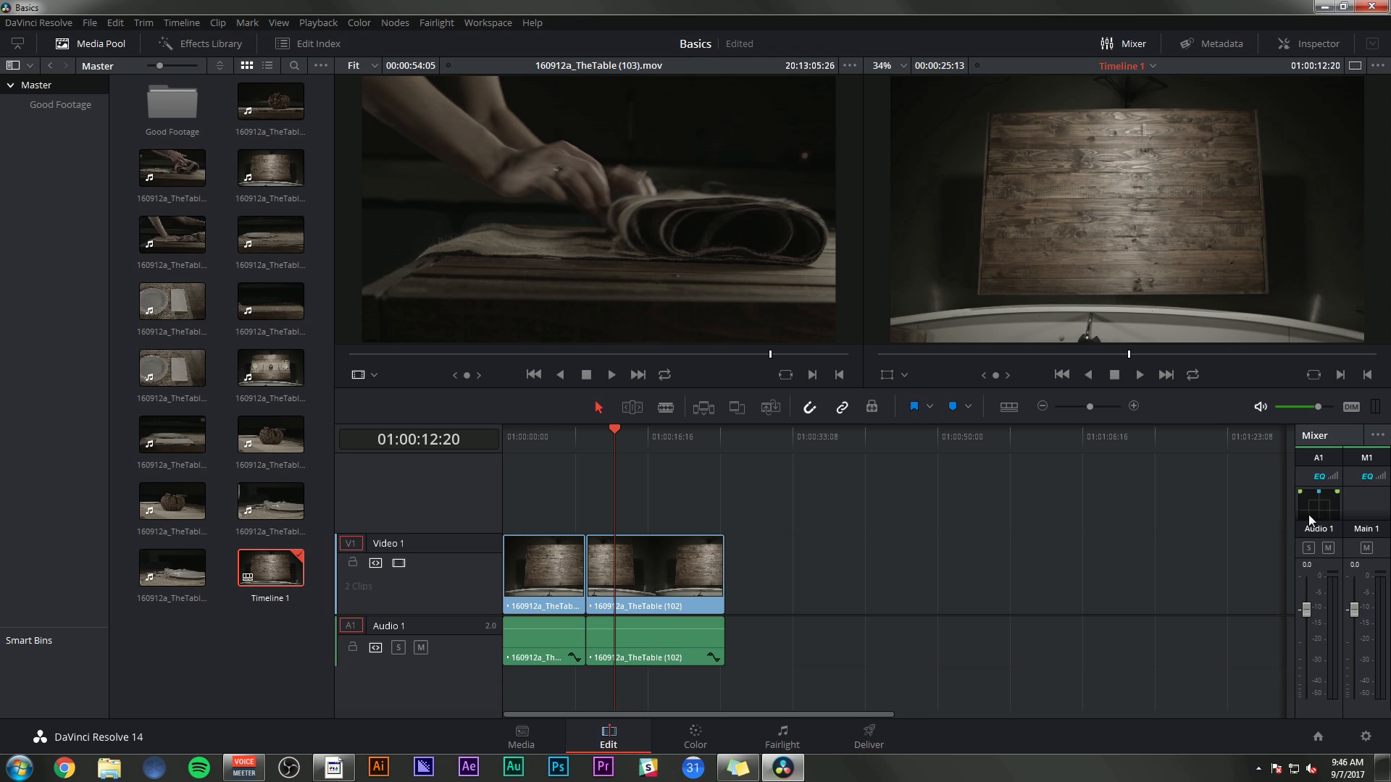
Move the second timeline clip to Video 3 and Audio 3, enlarge the timeline area, and view the Audio 1 pan controls
left_click_drag(661, 644, 769, 714)
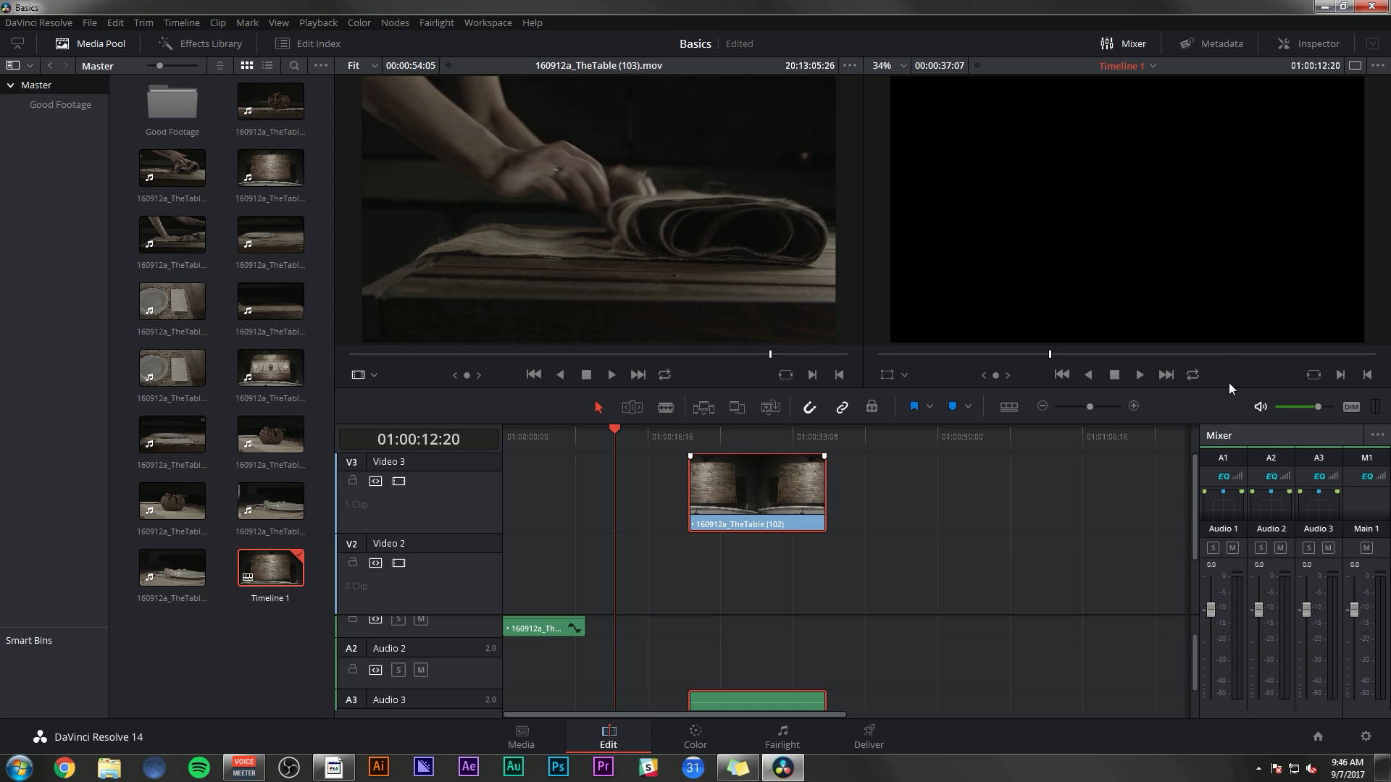
left_click_drag(1230, 387, 1227, 220)
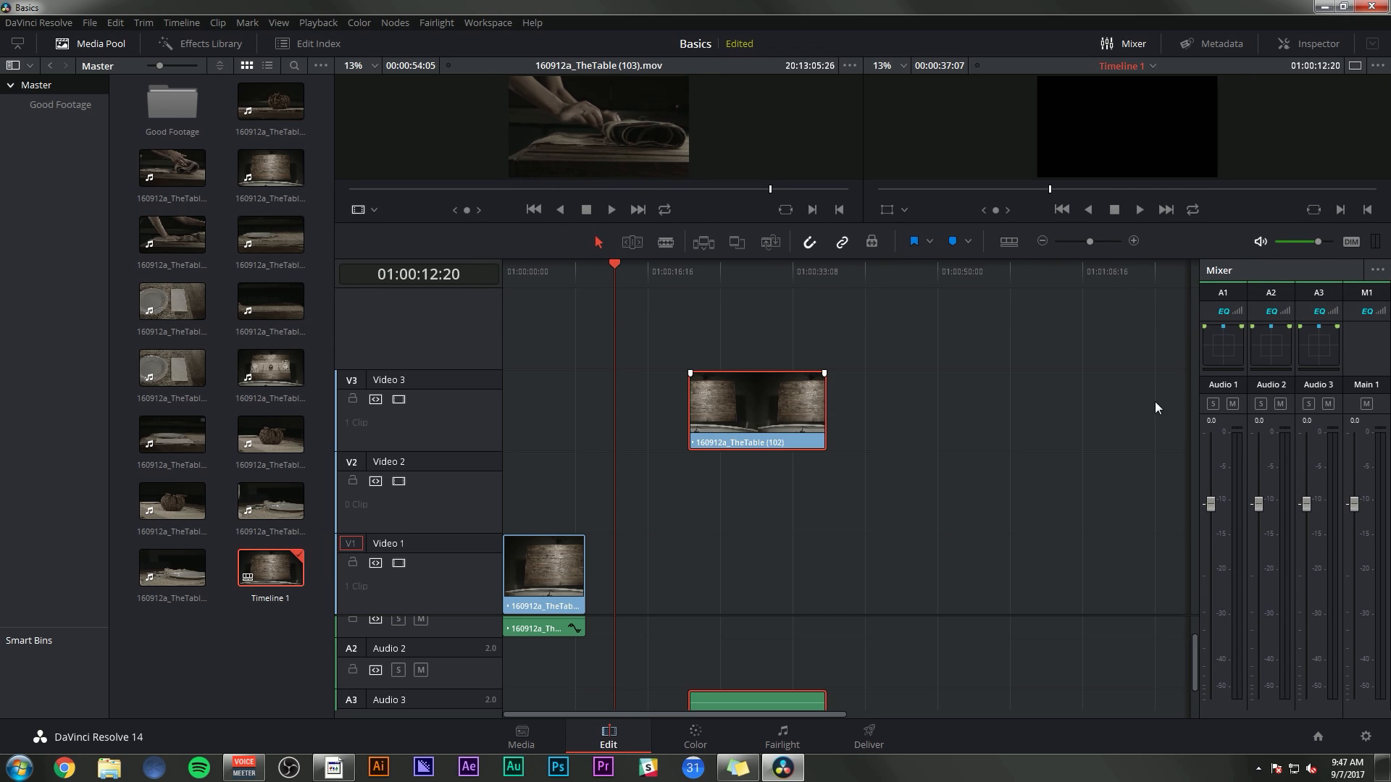
double_click(1230, 351)
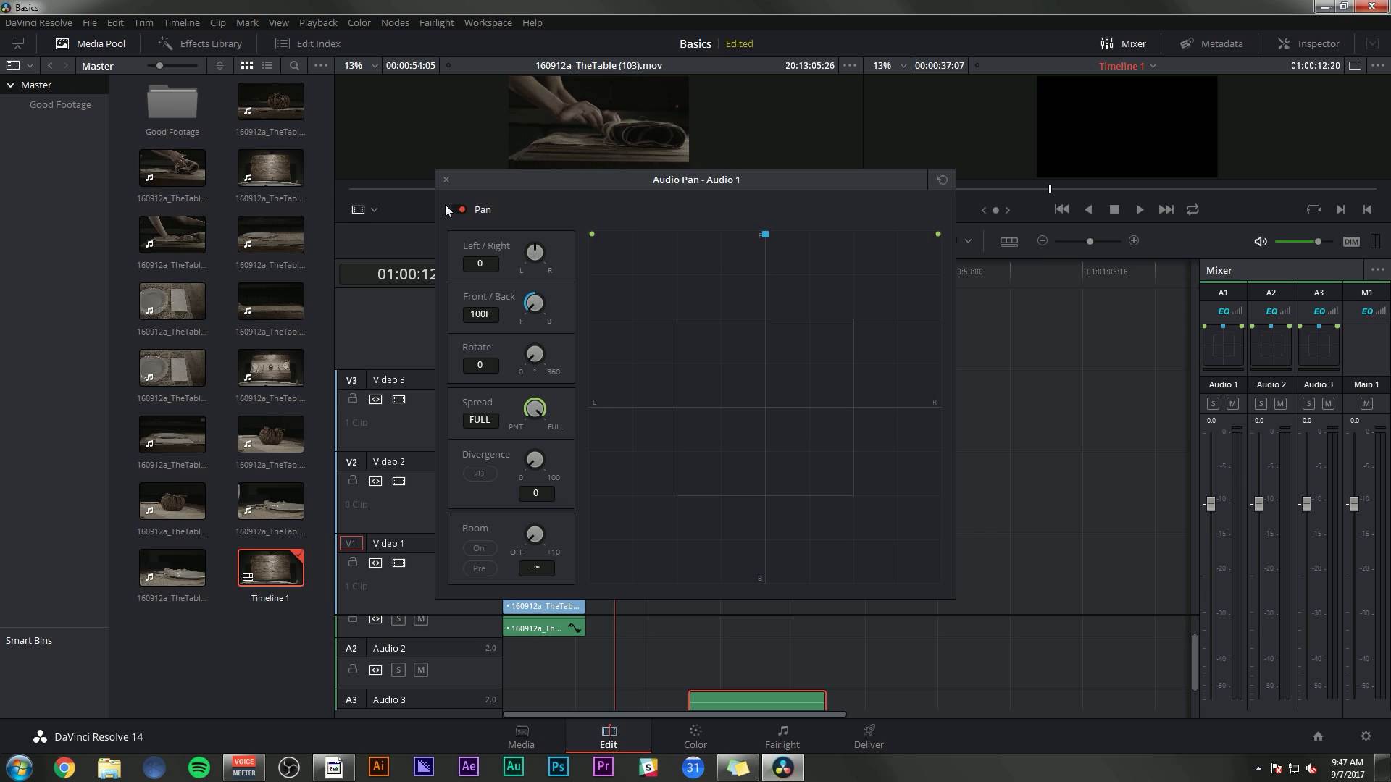
left_click(446, 180)
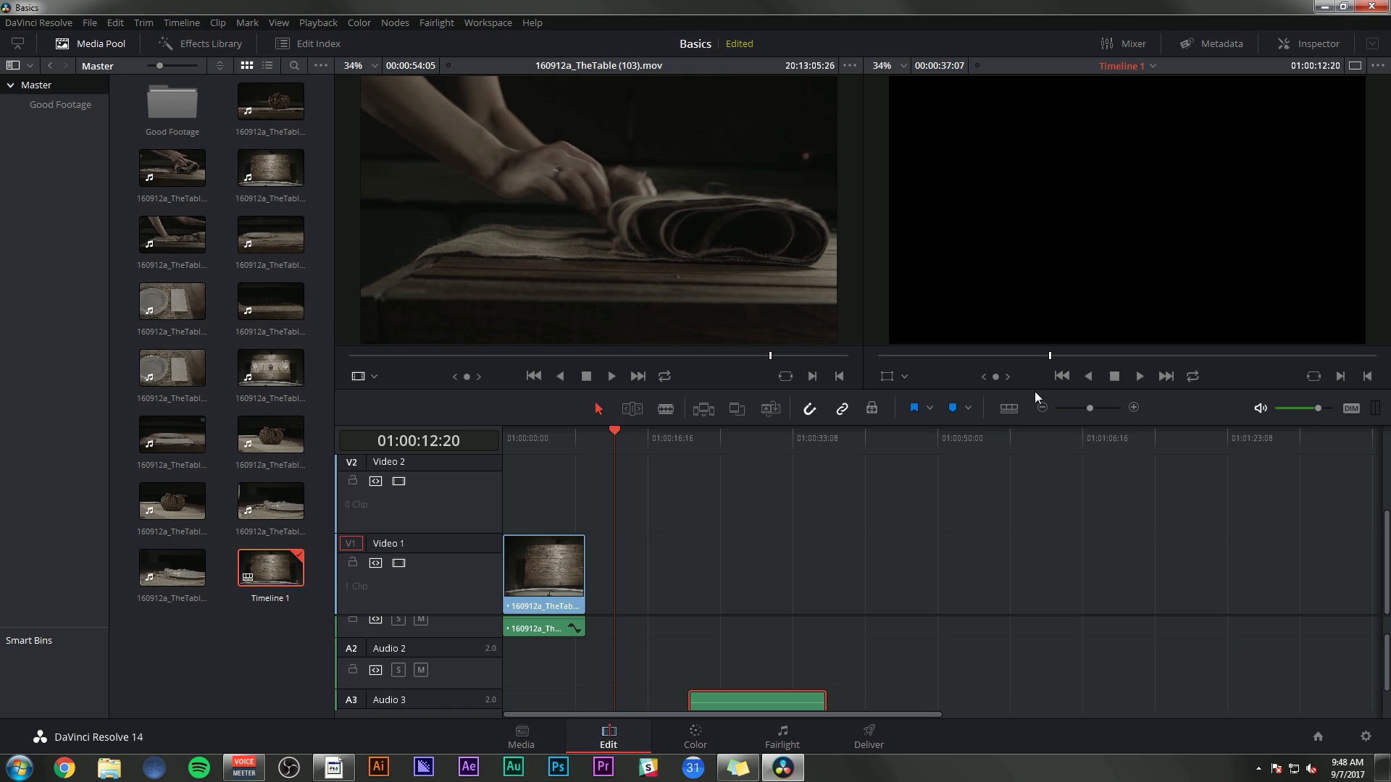
Open the Inspector and examine the audio volume, equalizer, composite, transform and cropping settings of the first clip on Video 1
left_click(1282, 43)
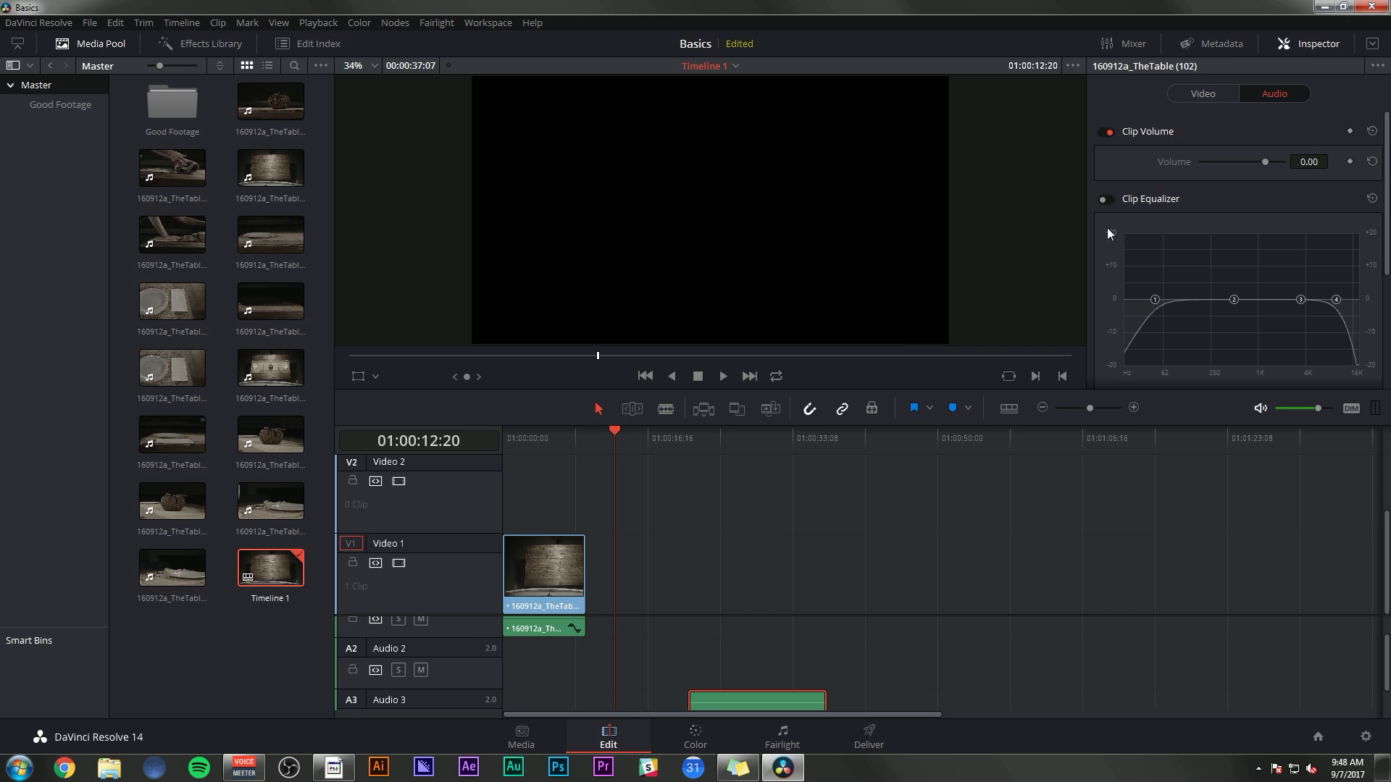
left_click(845, 516)
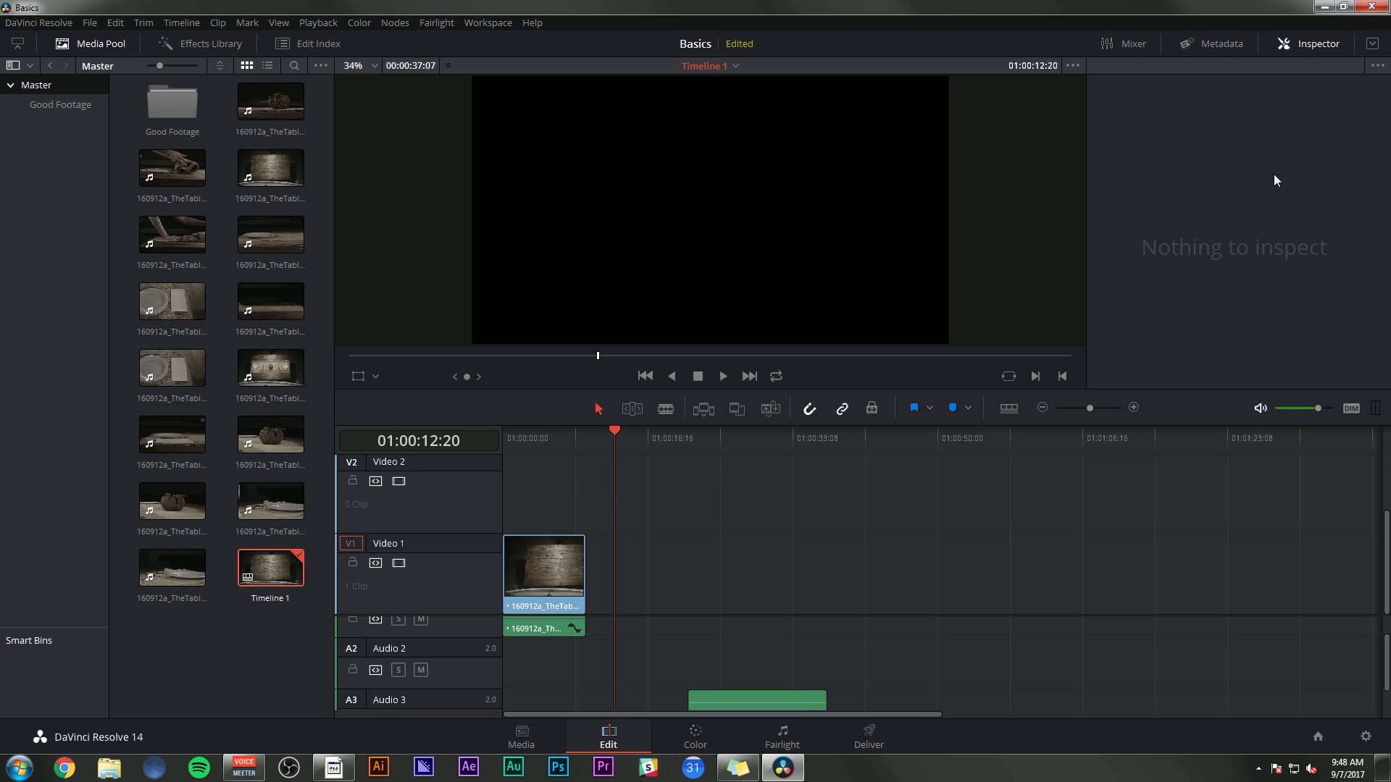
left_click(545, 568)
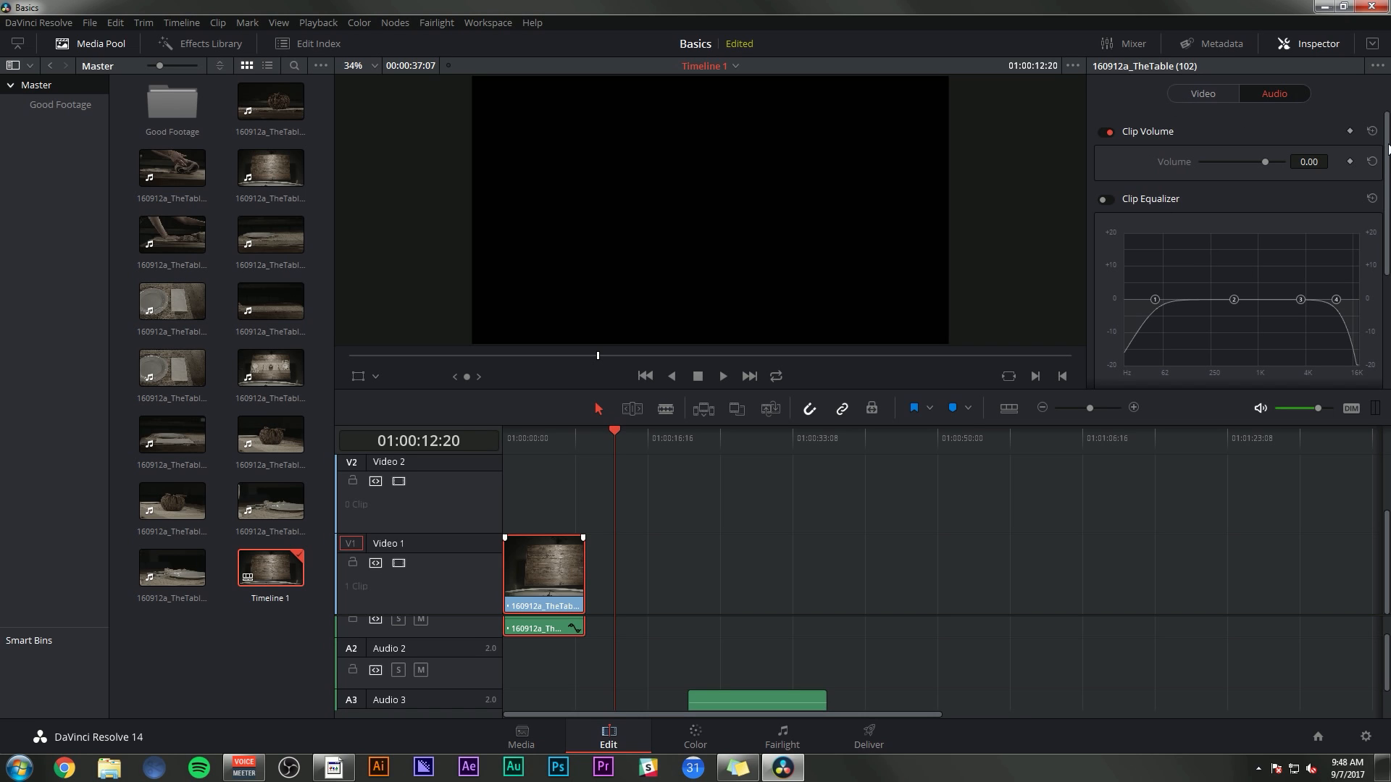
scroll(1389, 149, "down", 1)
scroll(1388, 149, "up", 1)
left_click(1206, 98)
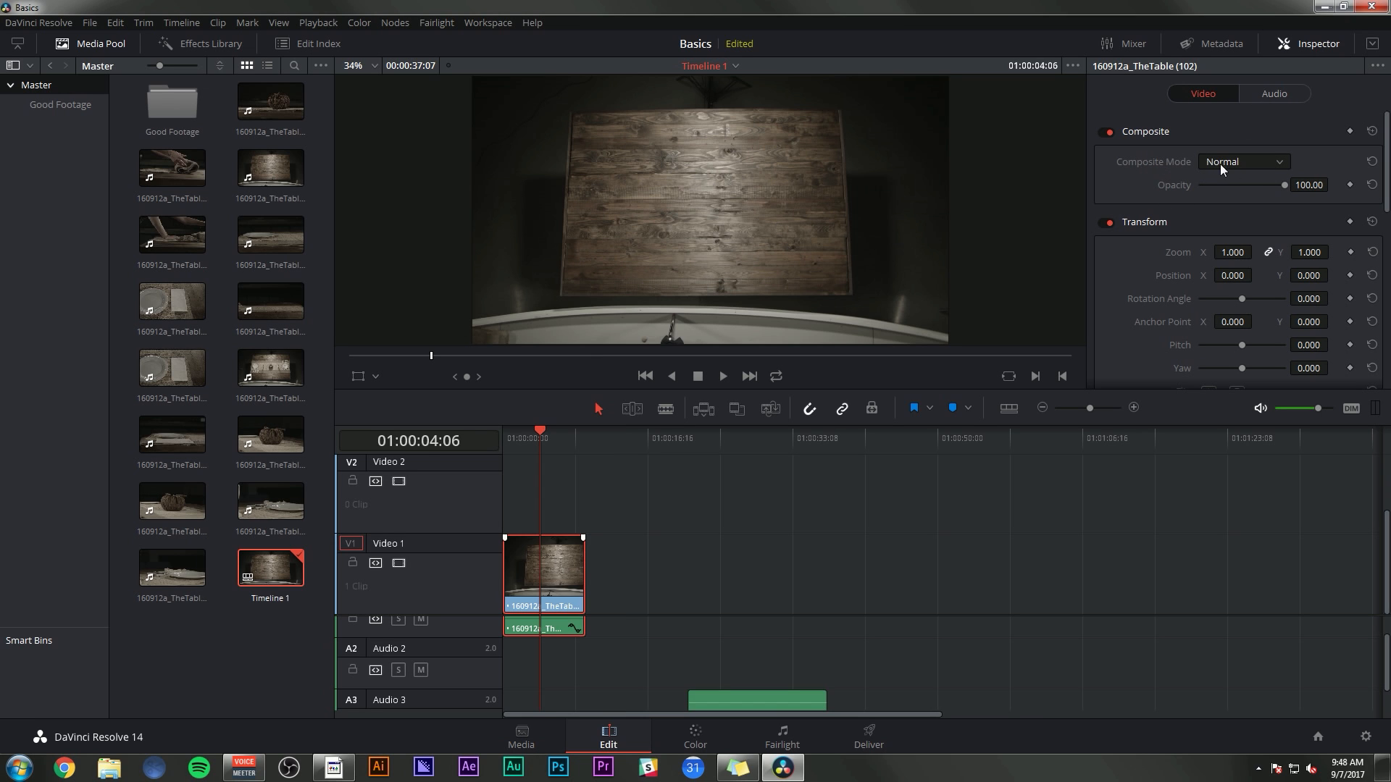
scroll(1173, 157, "down", 2)
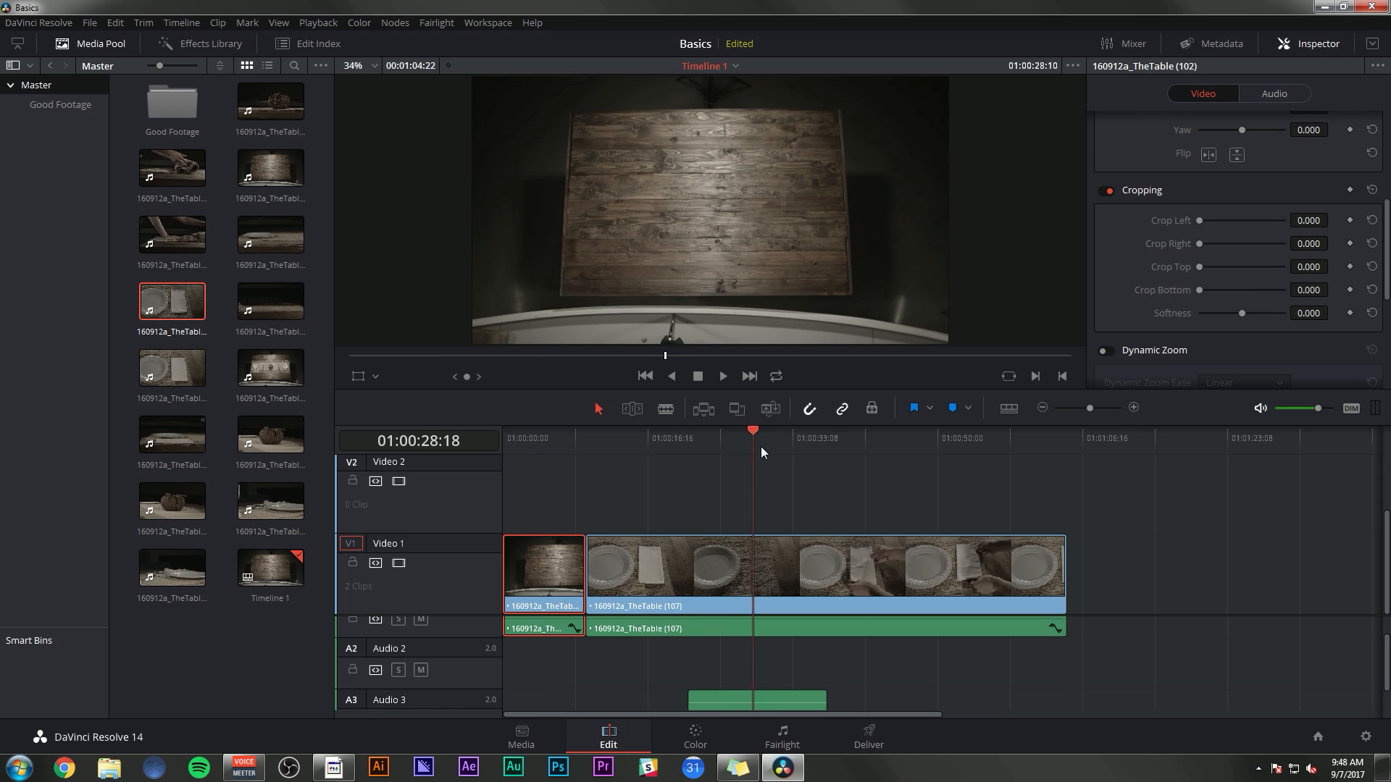
Try the horizontal and vertical flips on the 160912a_TheTable (107) clip at 01:00:40:14, turning each off again
left_click(855, 443)
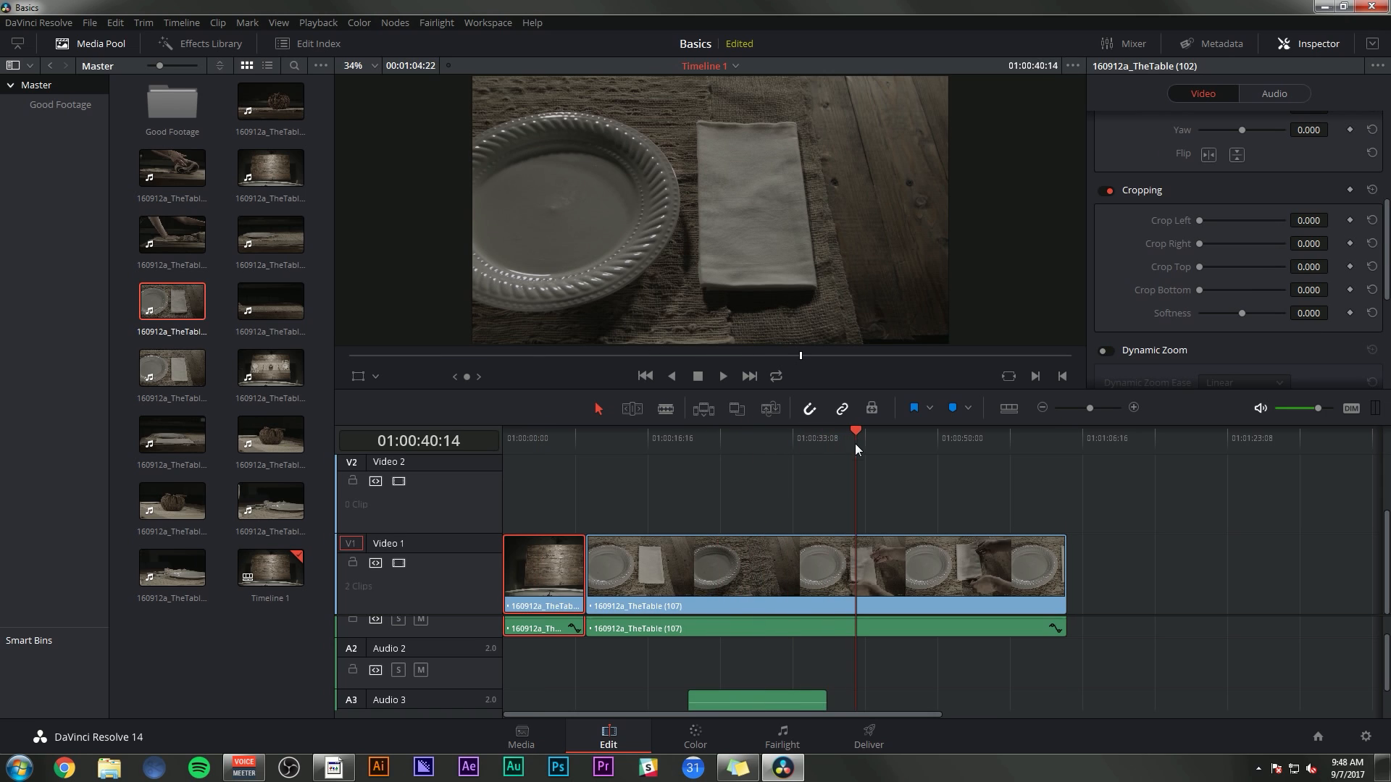
left_click(852, 548)
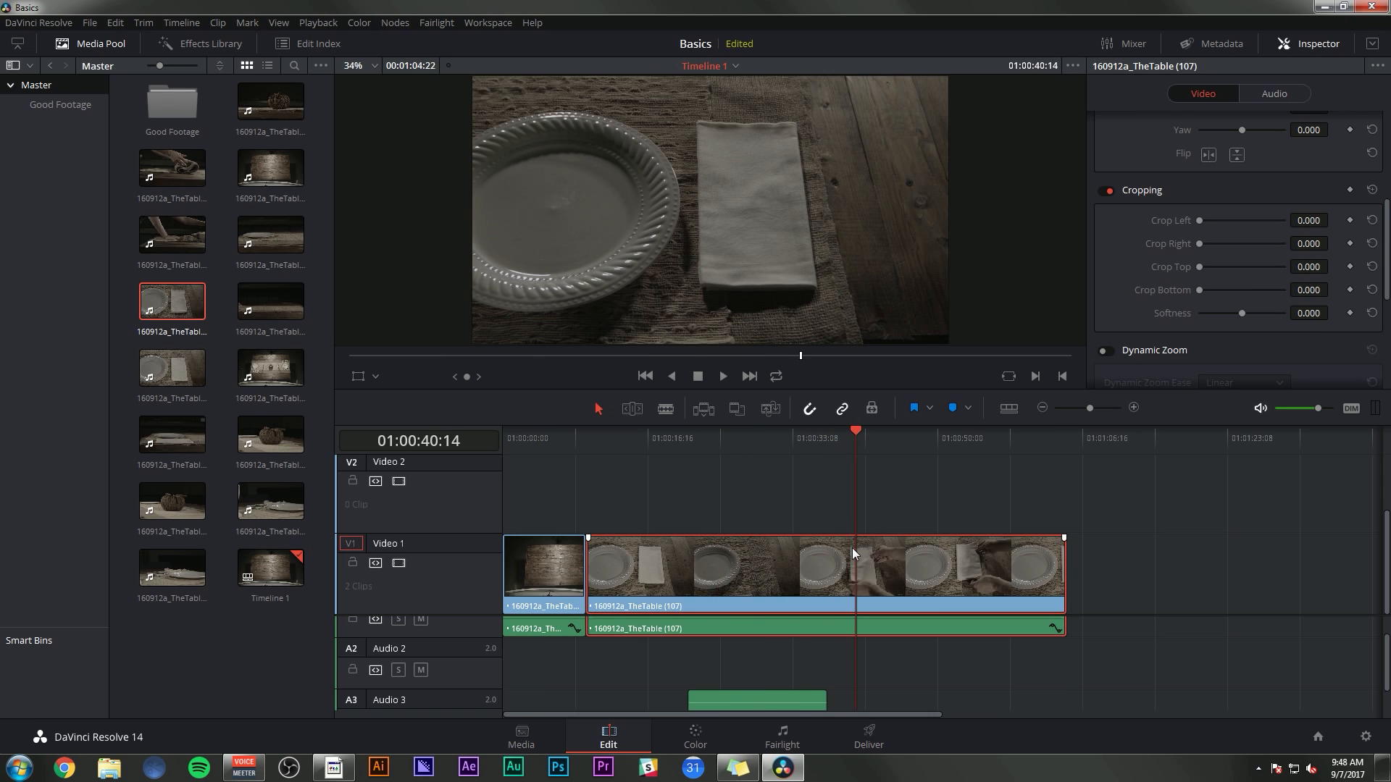
left_click(1207, 155)
left_click(1207, 155)
left_click(1232, 157)
left_click(1231, 156)
left_click(1207, 155)
left_click(1208, 155)
Crop the left side of the 160912a_TheTable (107) clip by about 374.2, checking the frame at 01:00:47:12
left_click_drag(854, 441, 916, 438)
left_click_drag(1199, 220, 1212, 222)
scroll(1203, 239, "down", 3)
scroll(1157, 282, "up", 6)
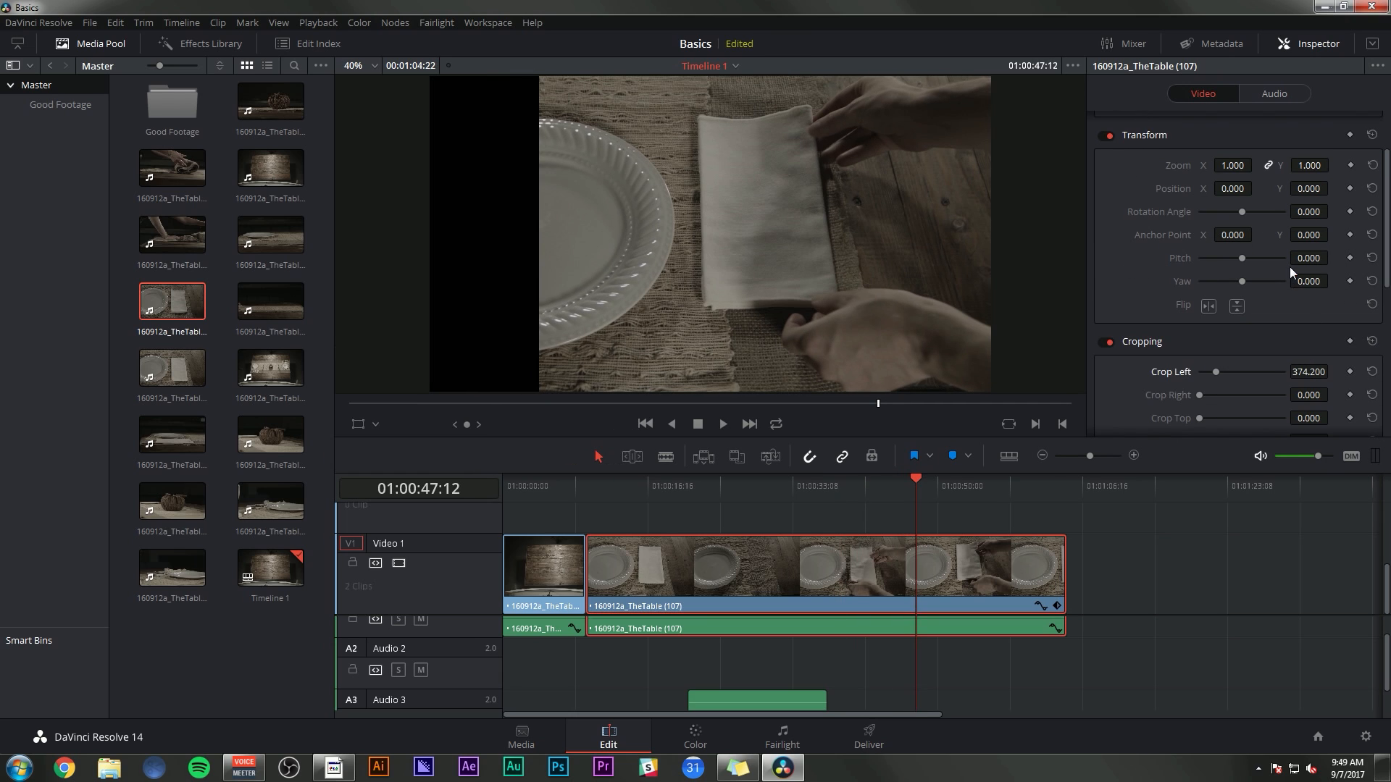
scroll(1288, 271, "up", 3)
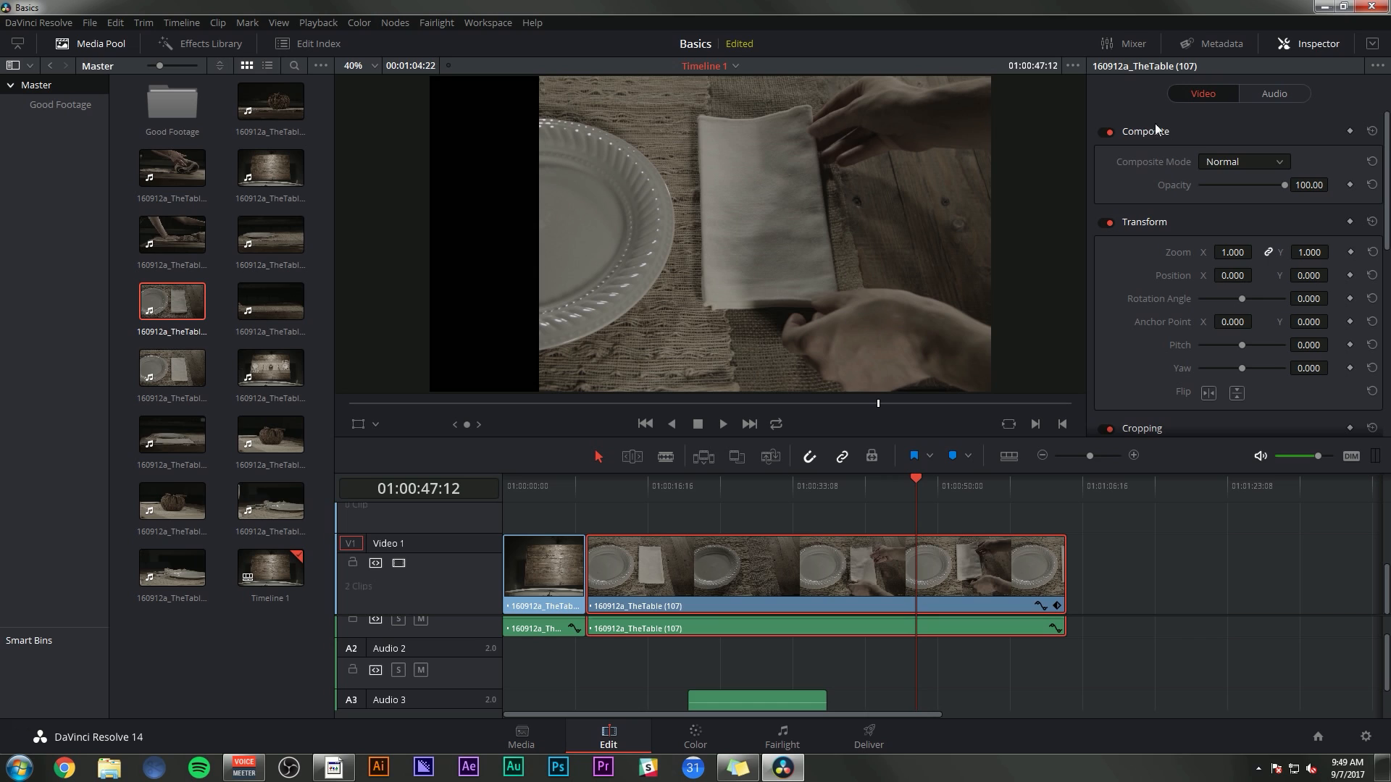
Examine the audio Inspector settings of the 160912a_TheTable (107) clip, including clip volume and the four equalizer bands
left_click(1152, 497)
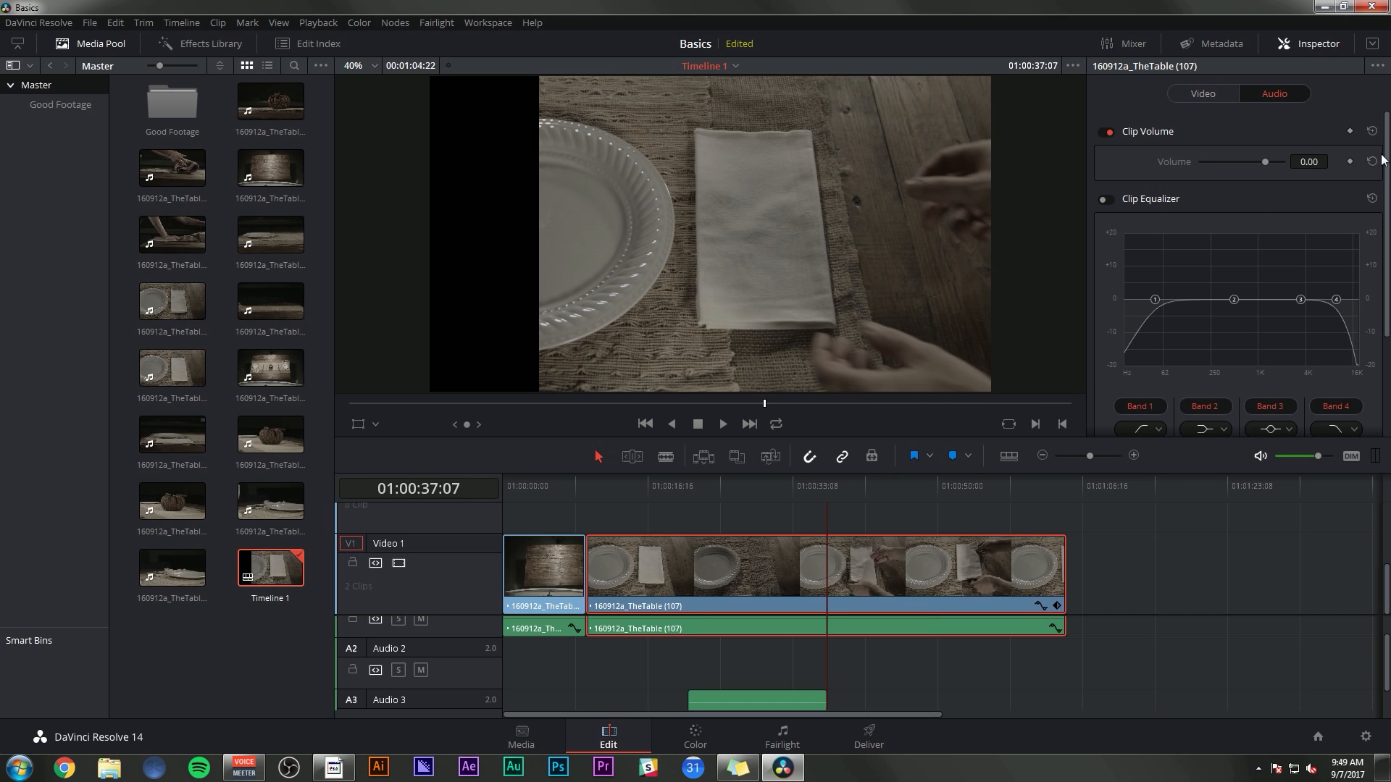
scroll(1382, 159, "down", 3)
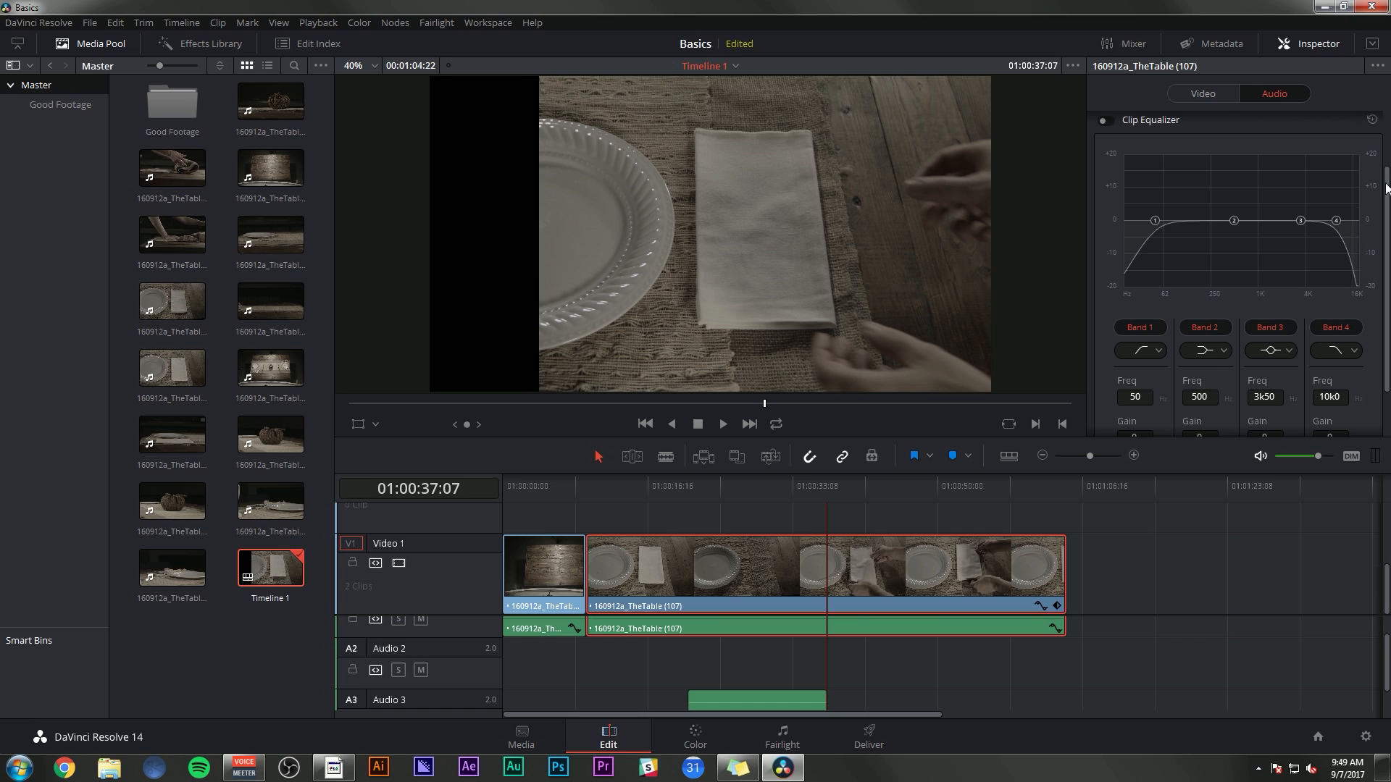
scroll(1387, 188, "down", 2)
scroll(1124, 196, "up", 4)
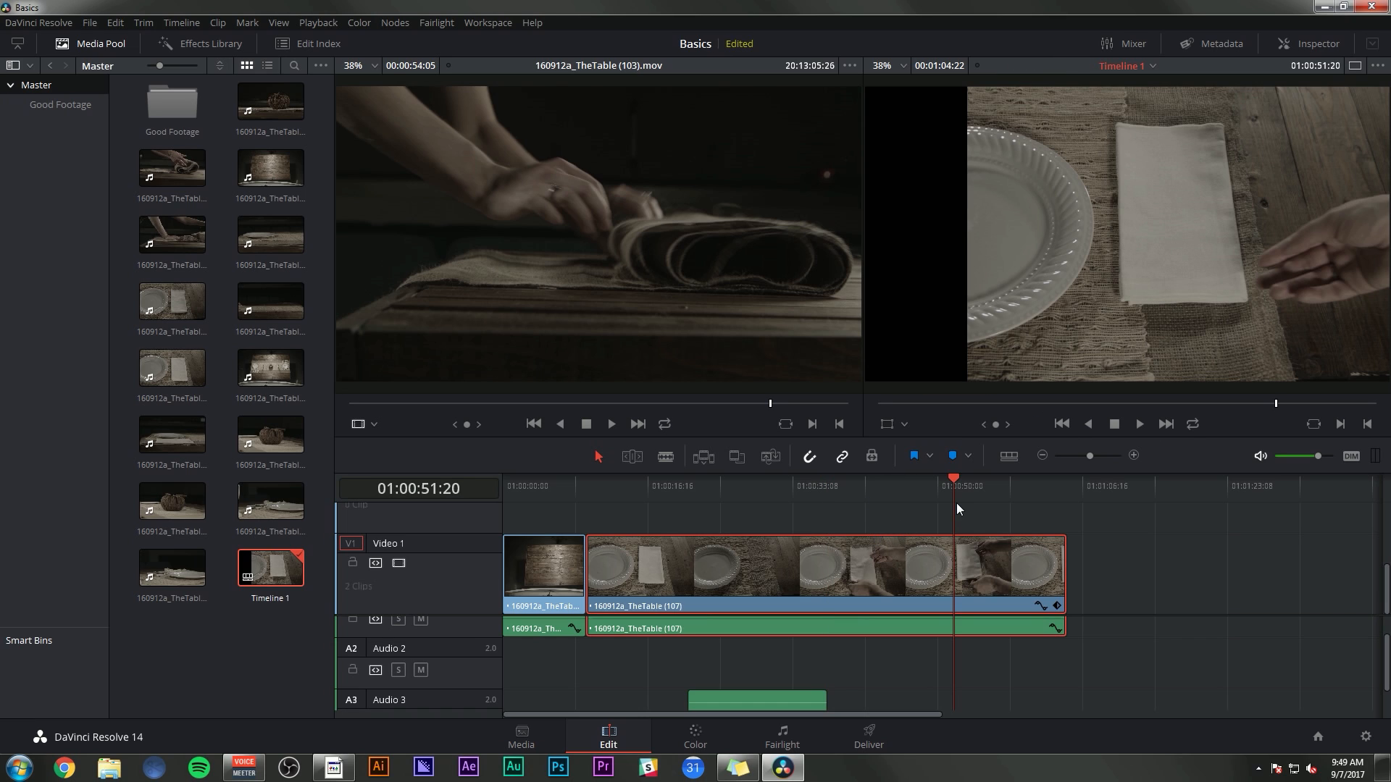
Delete all clips from the timeline
key("ctrl+a")
key("Delete")
left_click(729, 513)
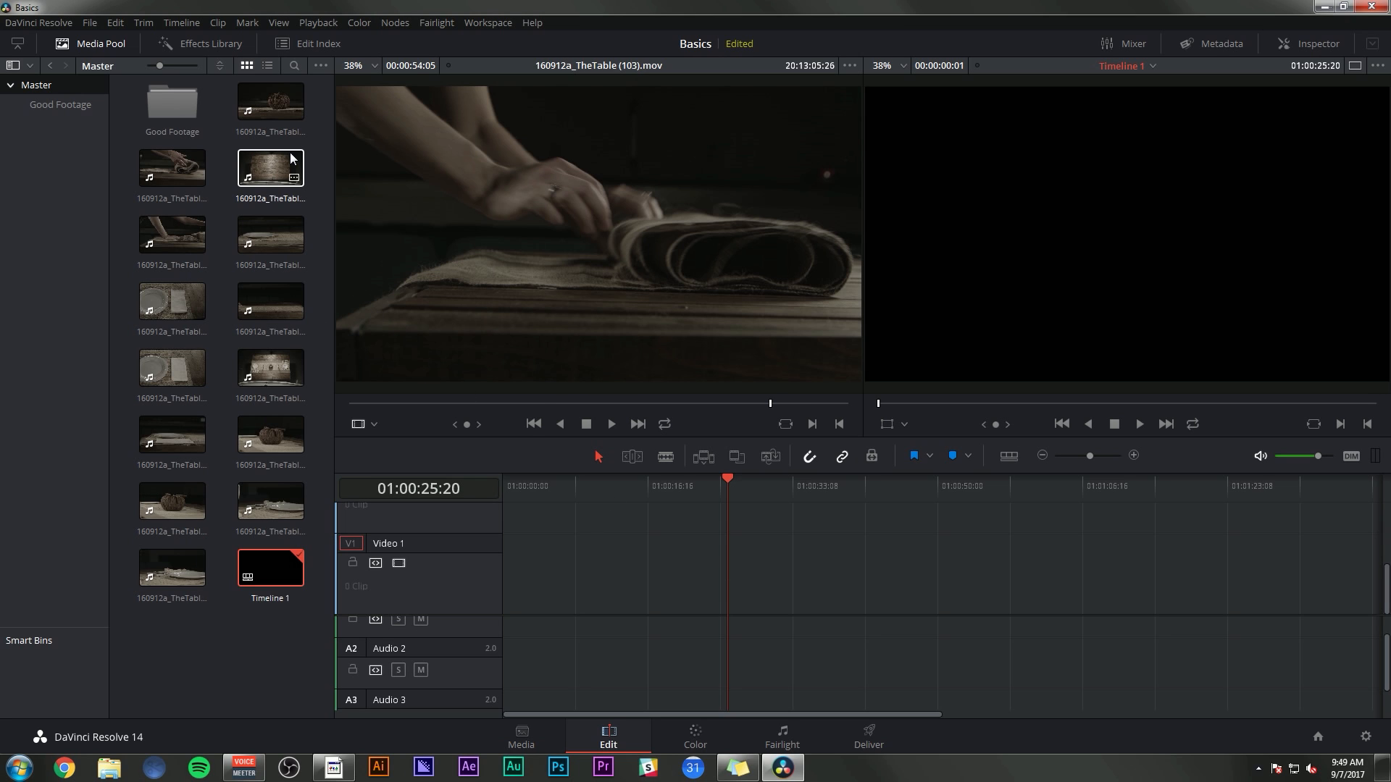
Load 160912a_TheTable (102).mov in the source viewer and mark an in-to-out range of about 00:00:14:22
left_click(264, 180)
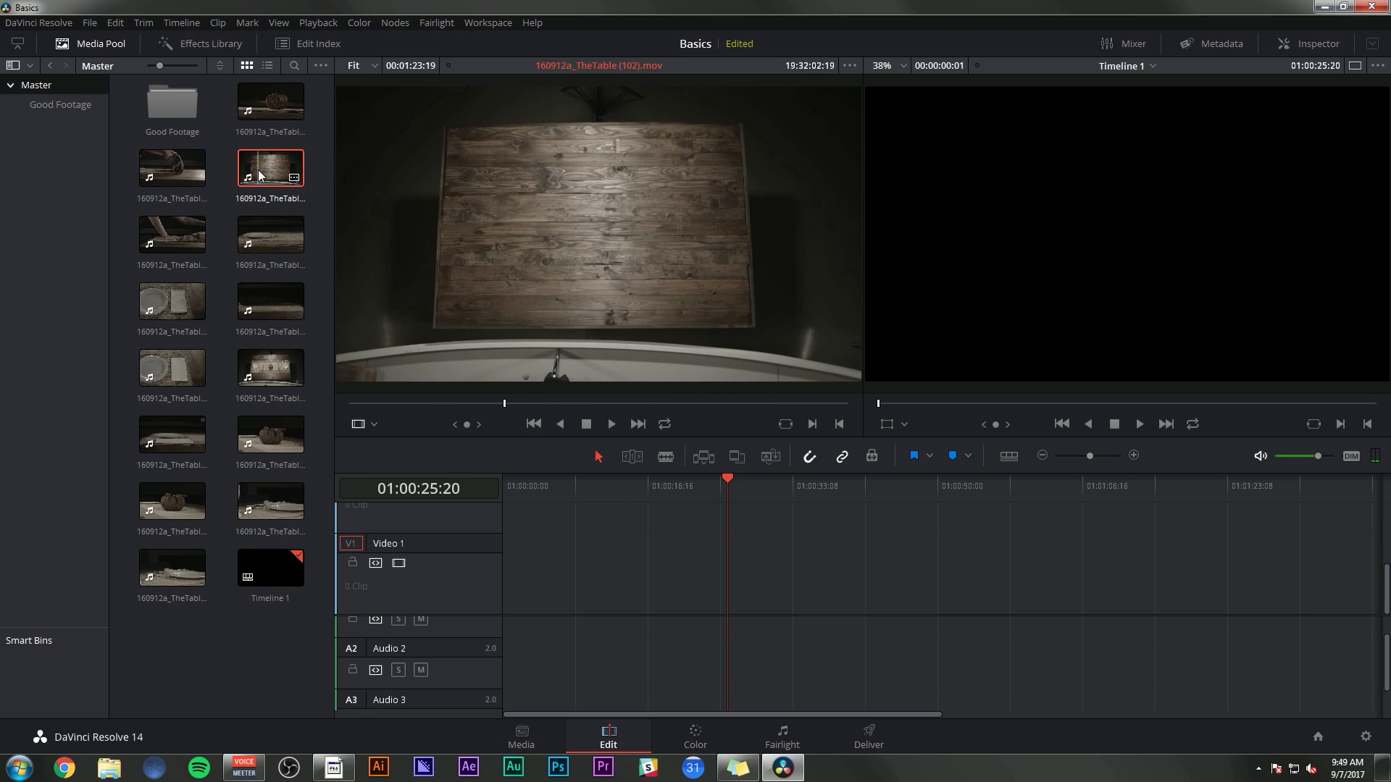
left_click_drag(410, 397, 490, 407)
key("i")
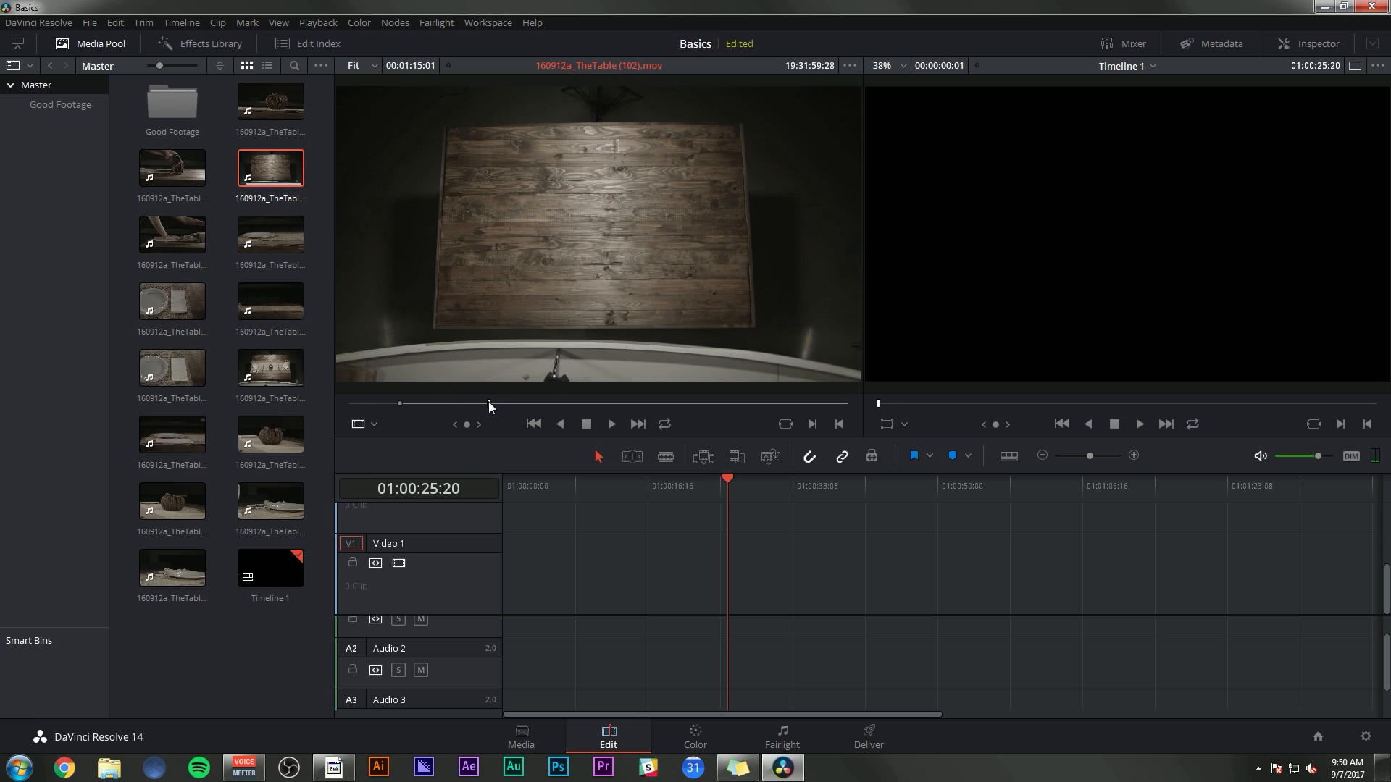
key("o")
Try placing the marked (102) range with video and audio on Video 1 and Audio 1, and delete it from the timeline
mouse_move(592, 380)
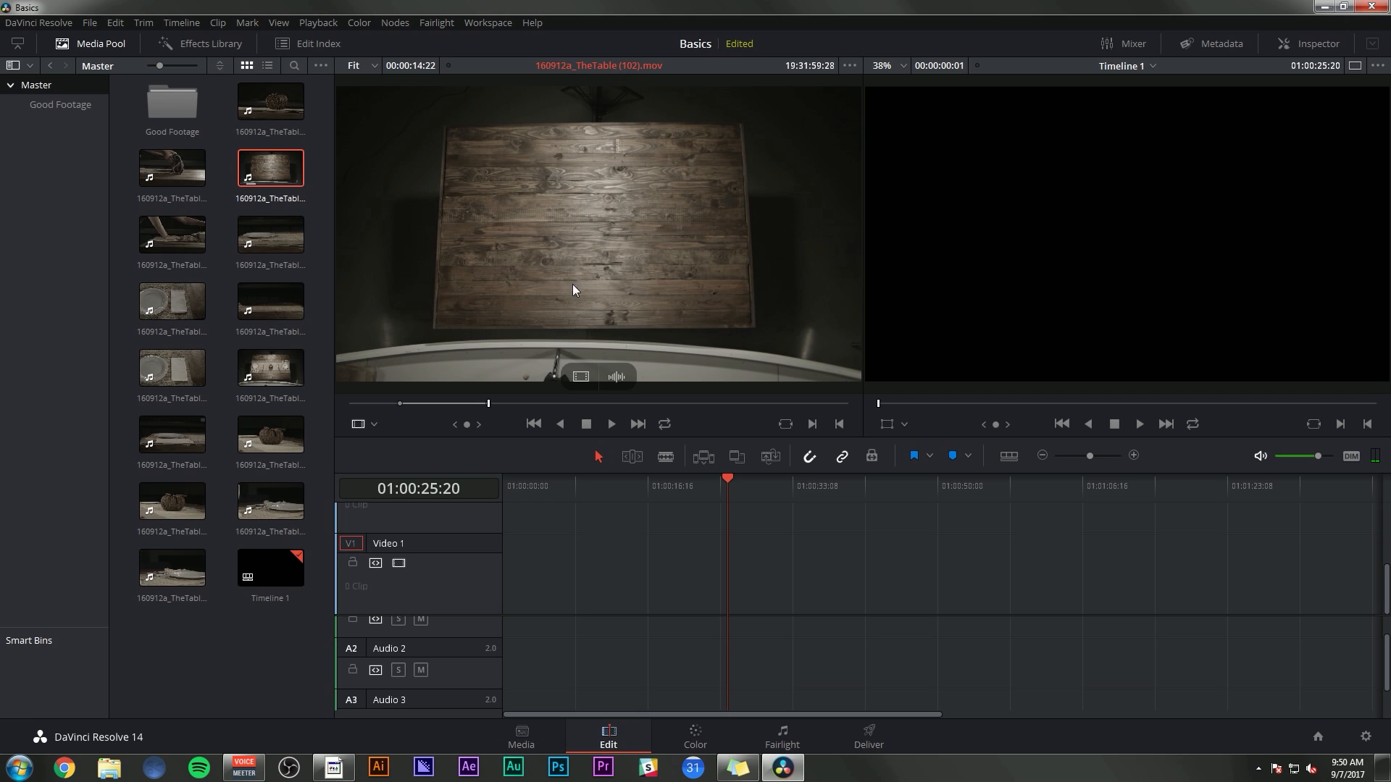
mouse_move(625, 334)
left_click_drag(581, 191, 552, 585)
left_click(597, 485)
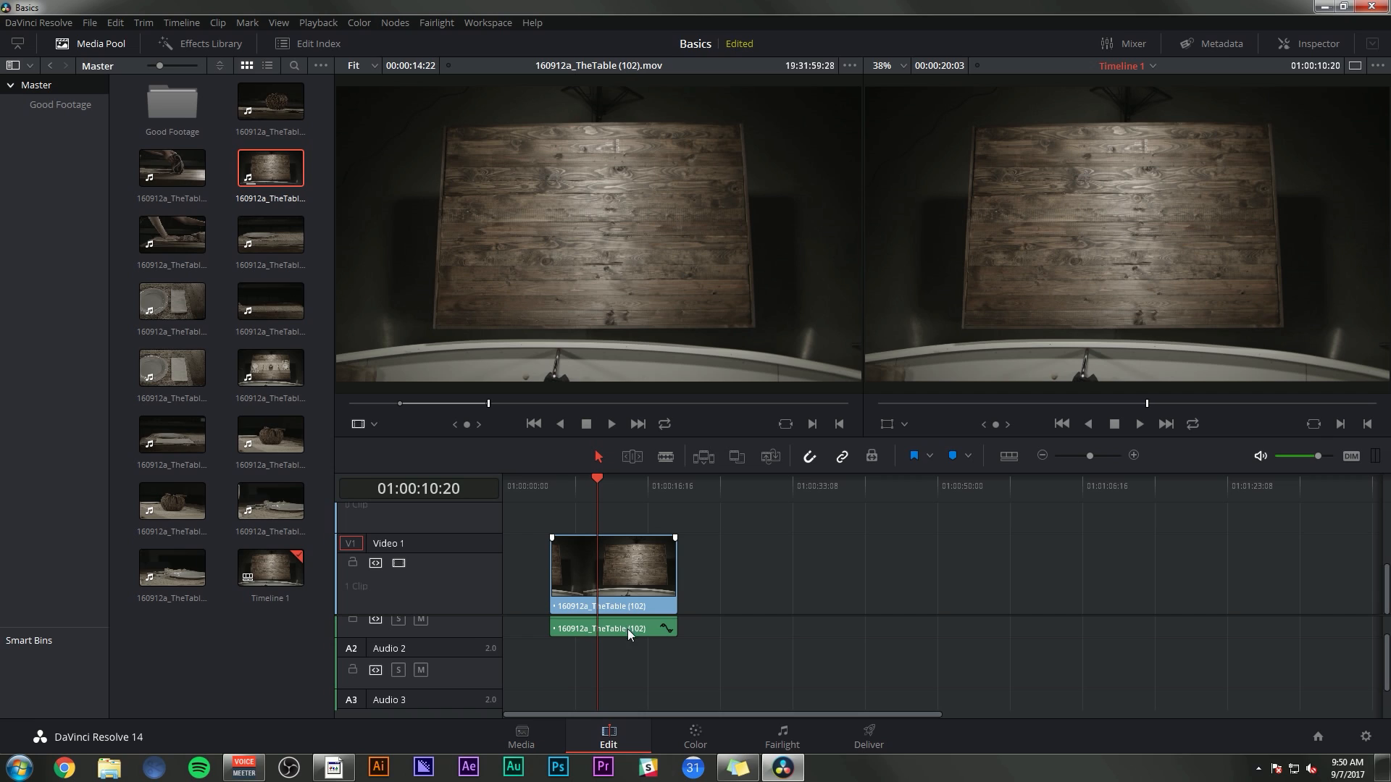
left_click_drag(706, 642, 619, 564)
key("Delete")
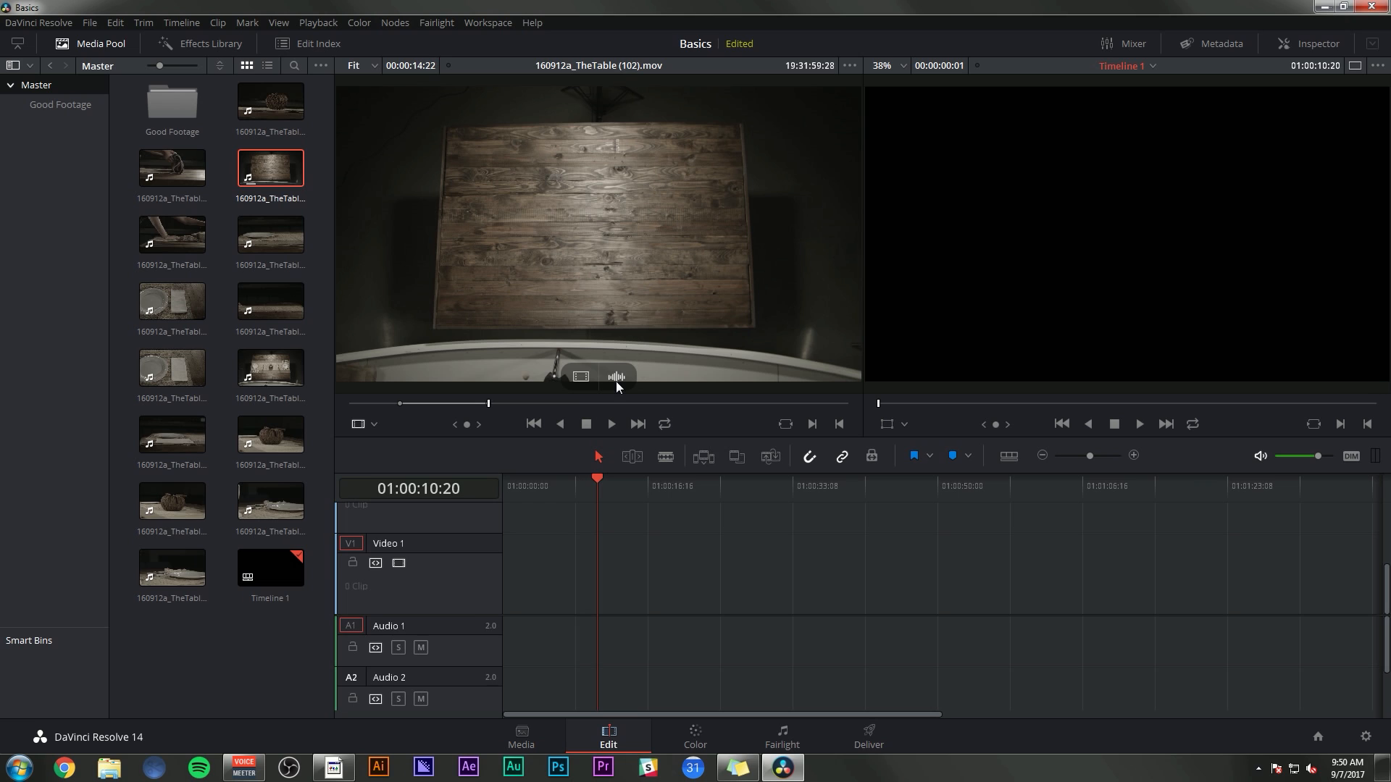
Try placing the marked (102) range as video only, audio only and both together, and clear these clips from the timeline
left_click_drag(583, 377, 613, 584)
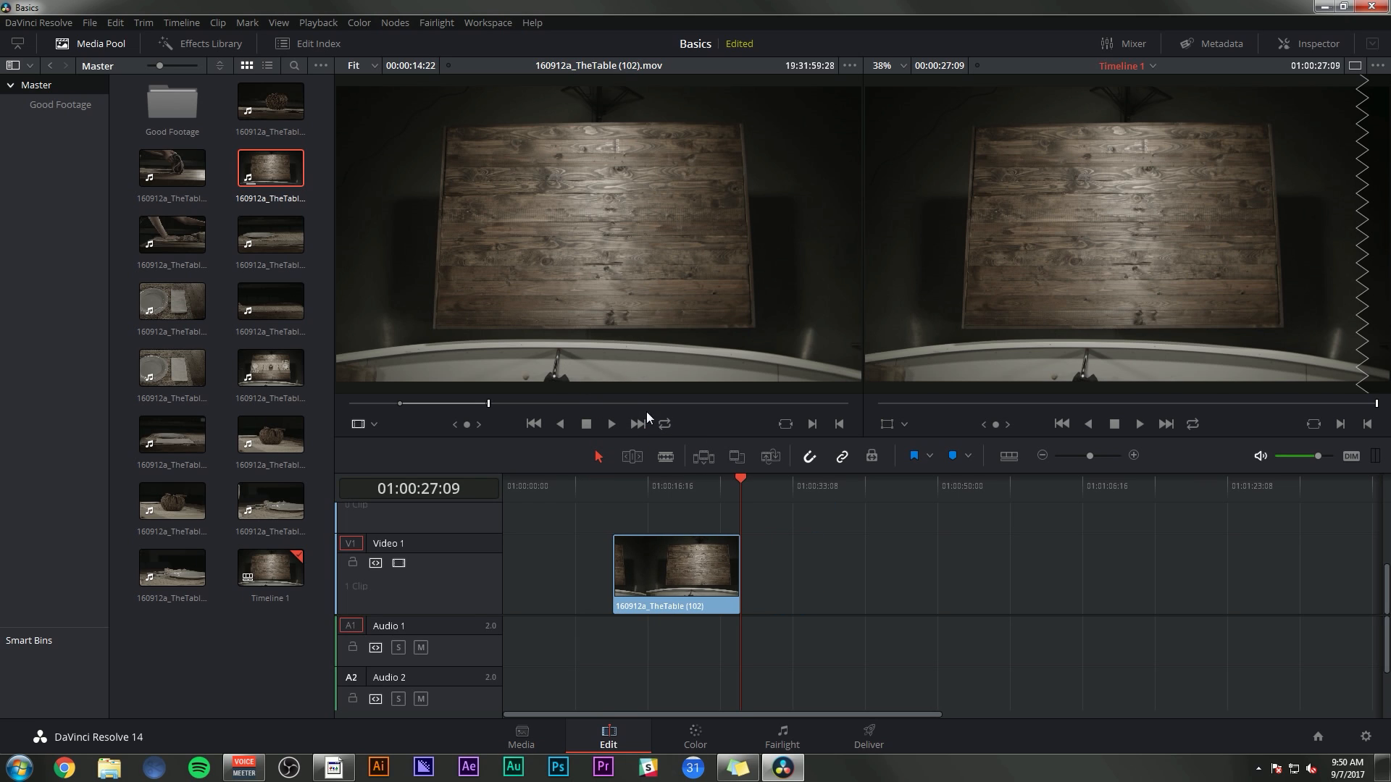
left_click_drag(617, 376, 775, 637)
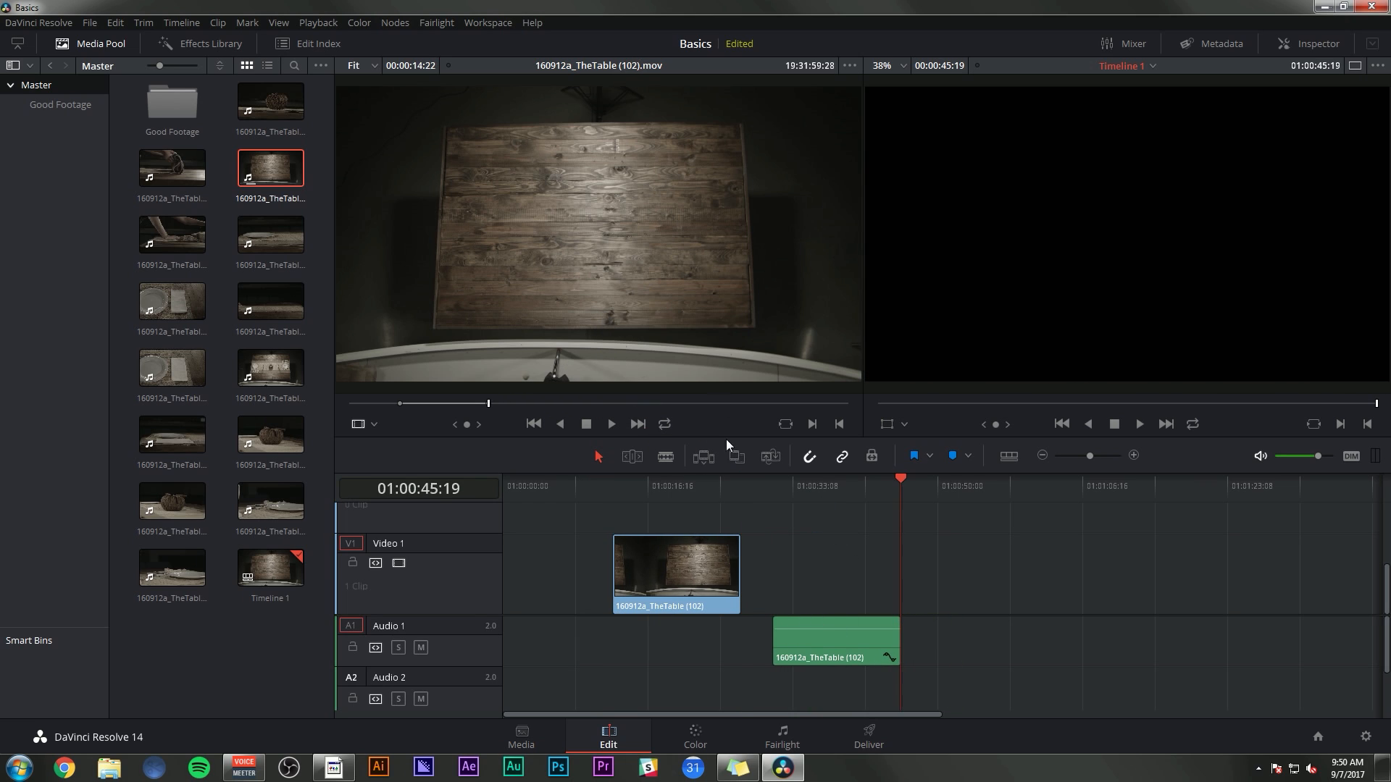
left_click_drag(574, 185, 932, 570)
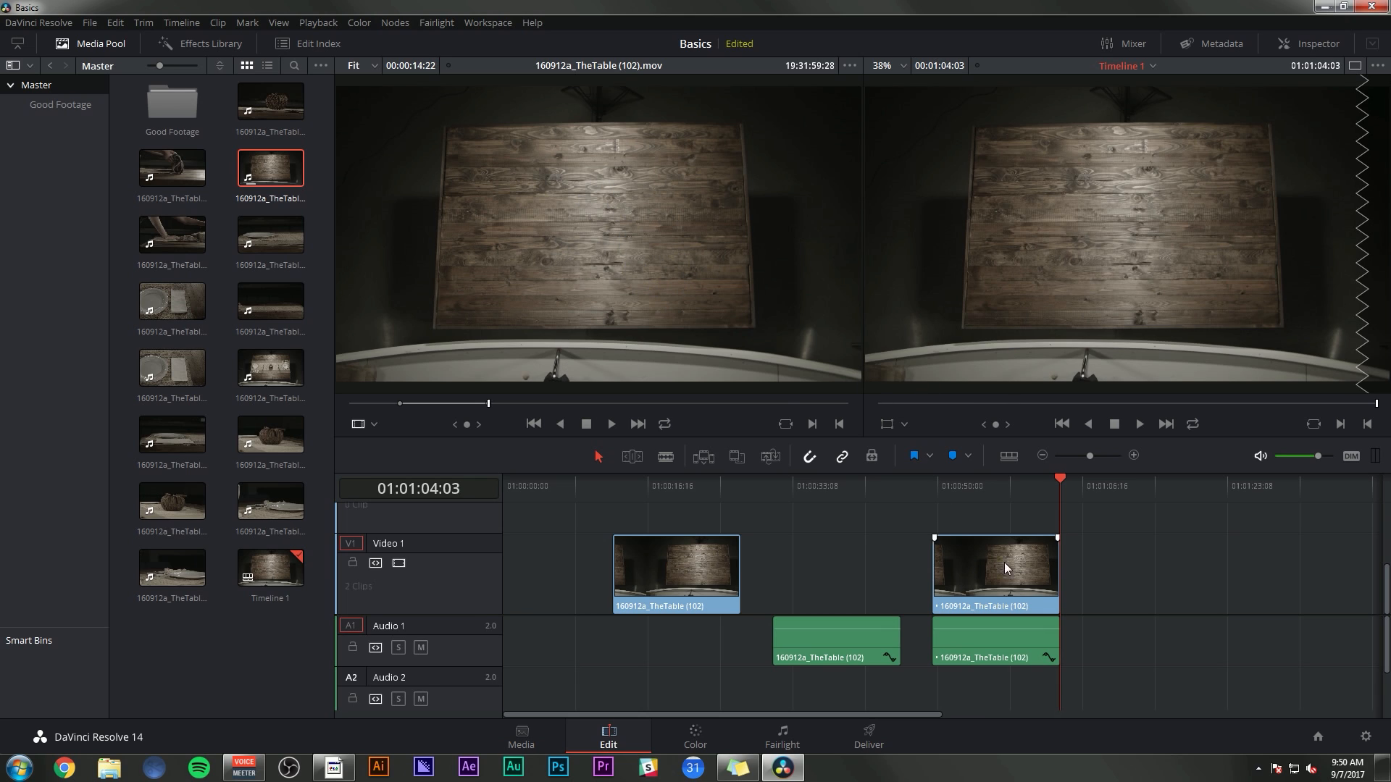
left_click_drag(1133, 653, 679, 547)
key("Delete")
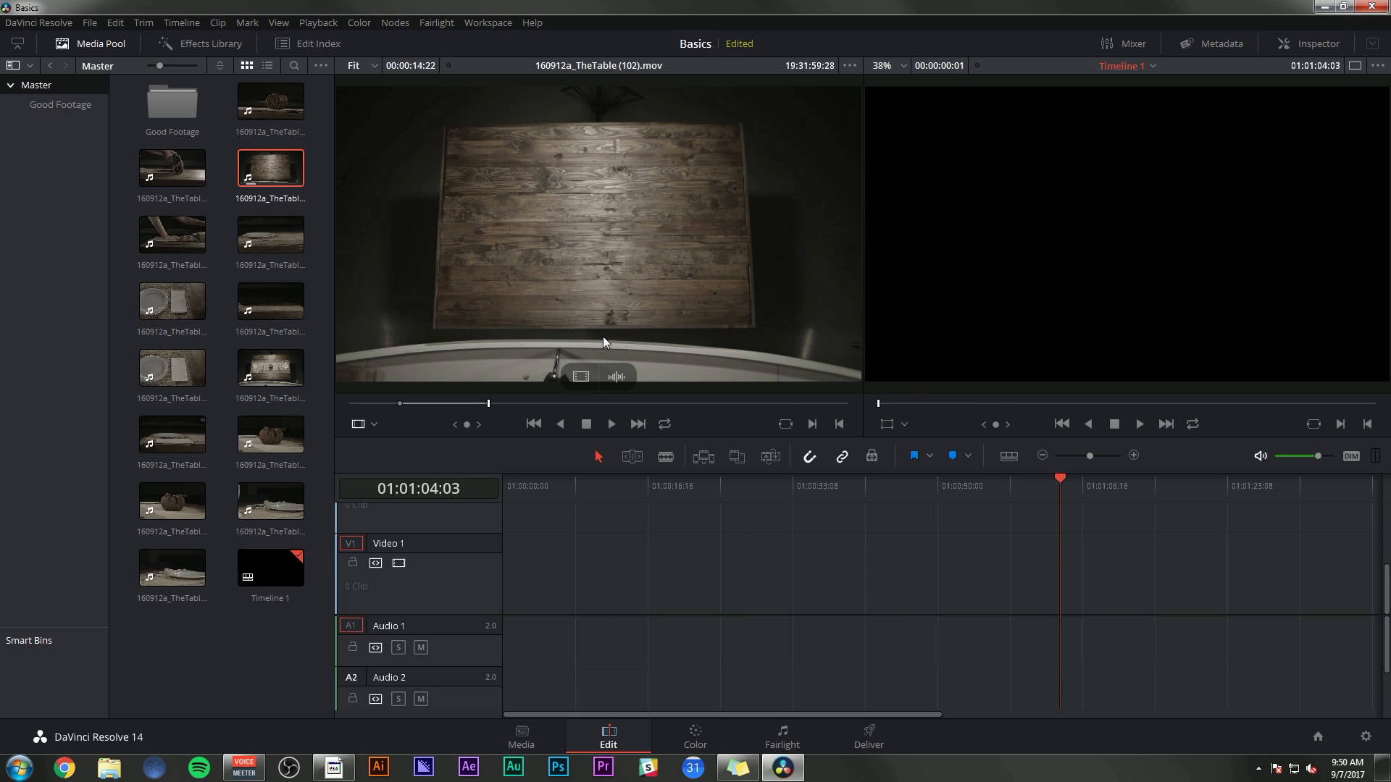
Place the marked (102) range at the timeline start, and mark a range of about 00:00:08:10 in 160912a_TheTable (104).mov
left_click_drag(603, 336, 507, 611)
left_click_drag(619, 494, 476, 497)
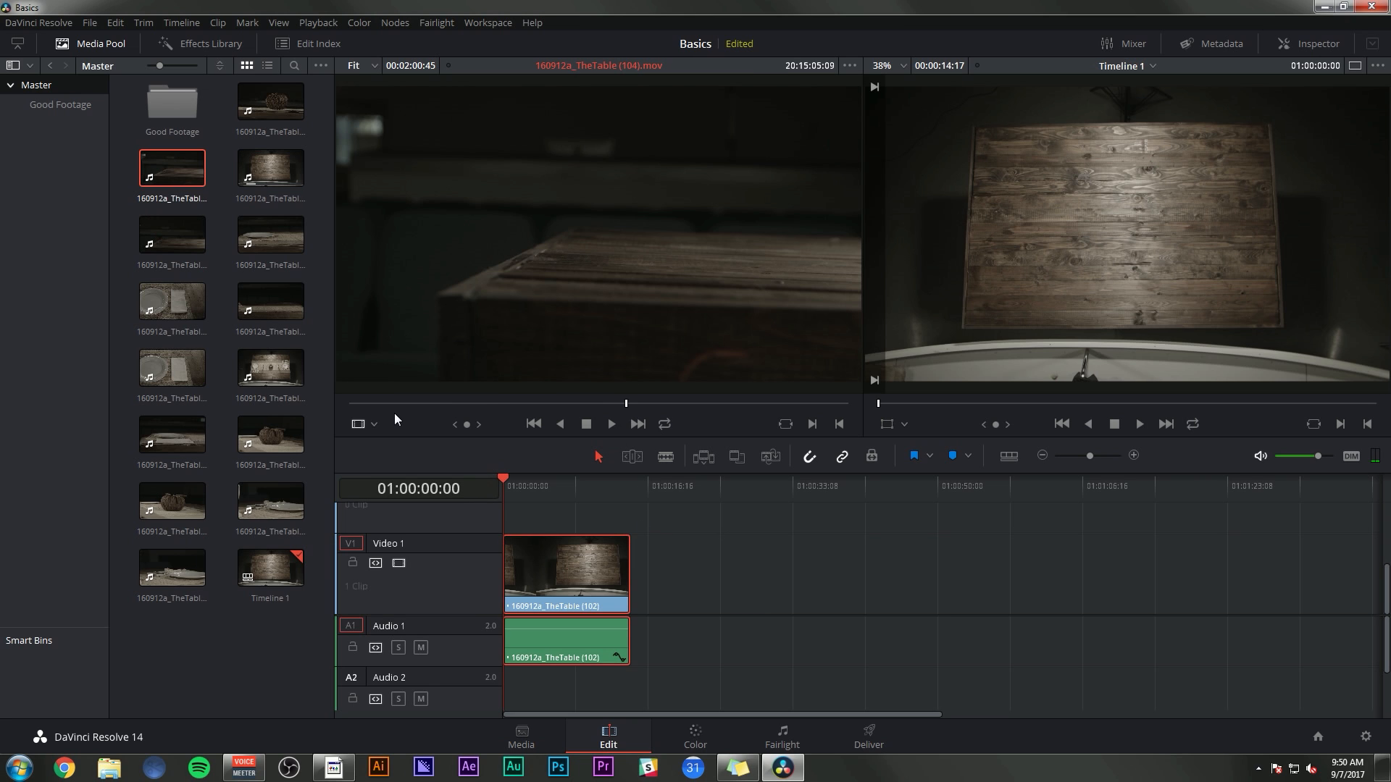
left_click_drag(400, 404, 522, 400)
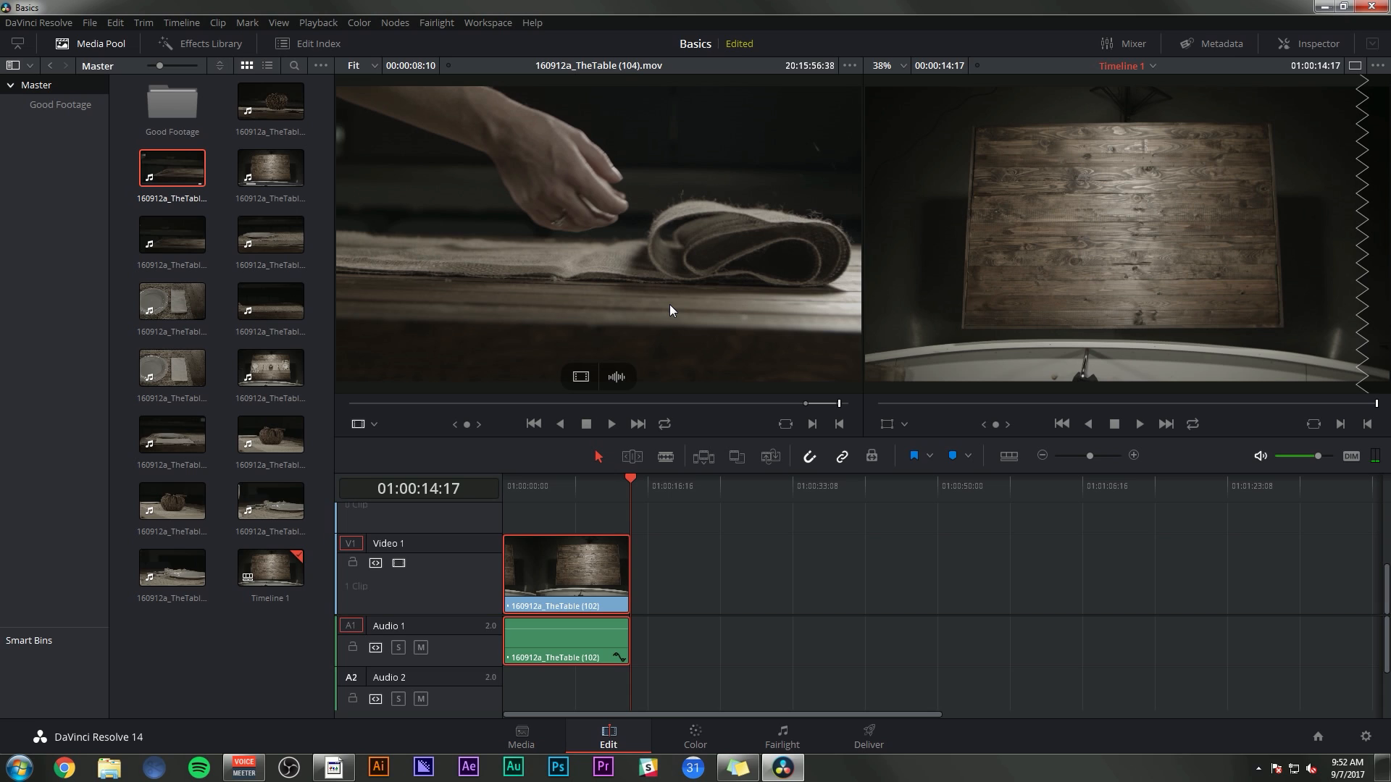
Try an insert edit and an overwrite edit of the marked (104) range after the first timeline clip, undoing each one
left_click_drag(655, 286, 1291, 145)
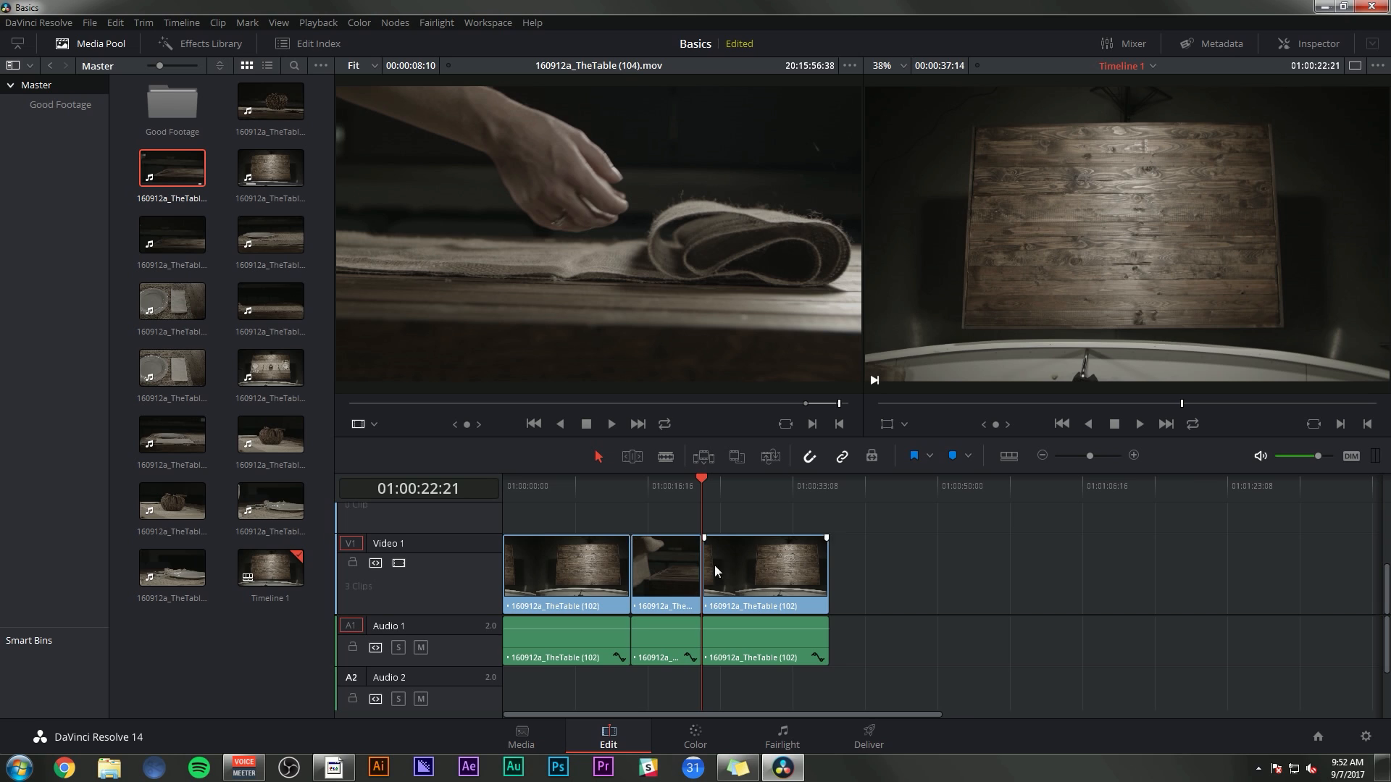
key("ctrl+z")
left_click_drag(688, 304, 1311, 172)
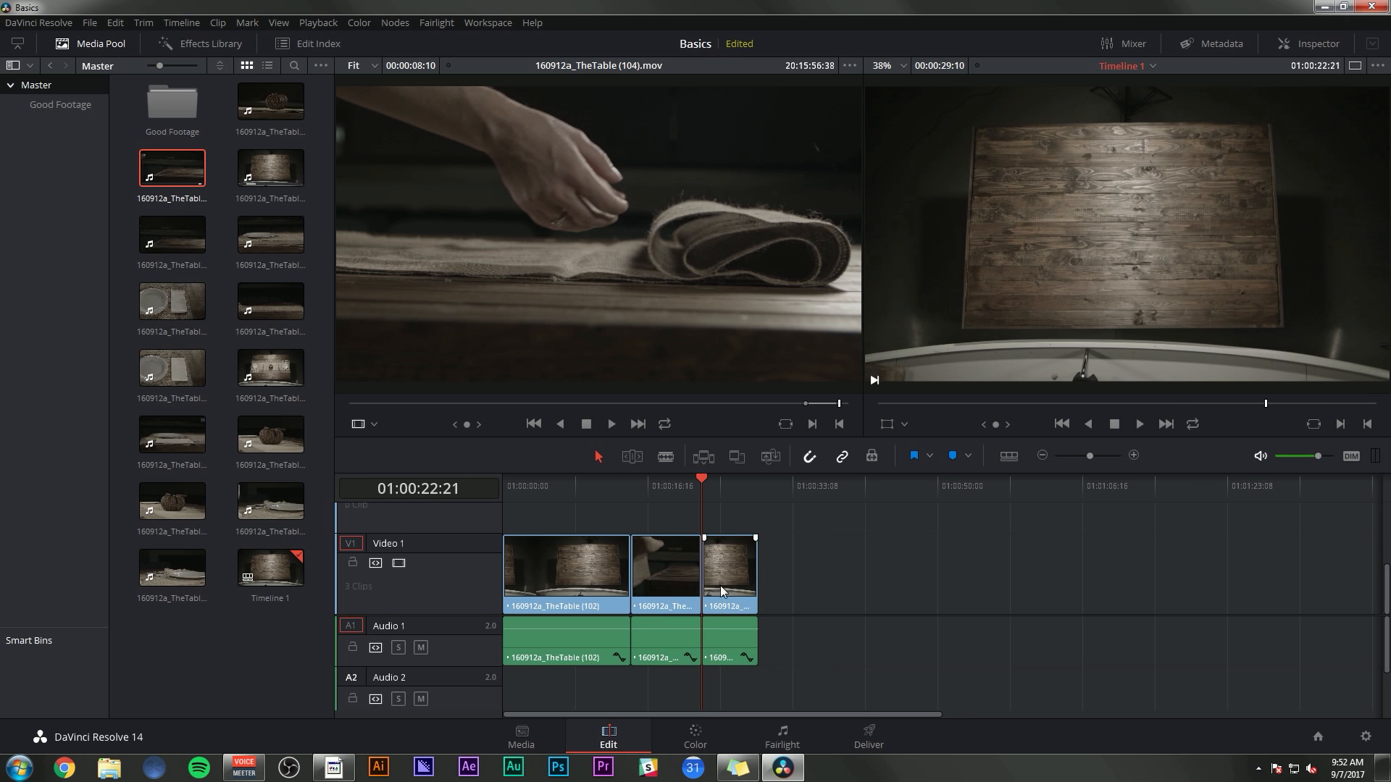
key("ctrl+z")
Try placing the marked (104) range on top of the second timeline clip, and undo back to the single first clip
left_click_drag(602, 375, 1325, 262)
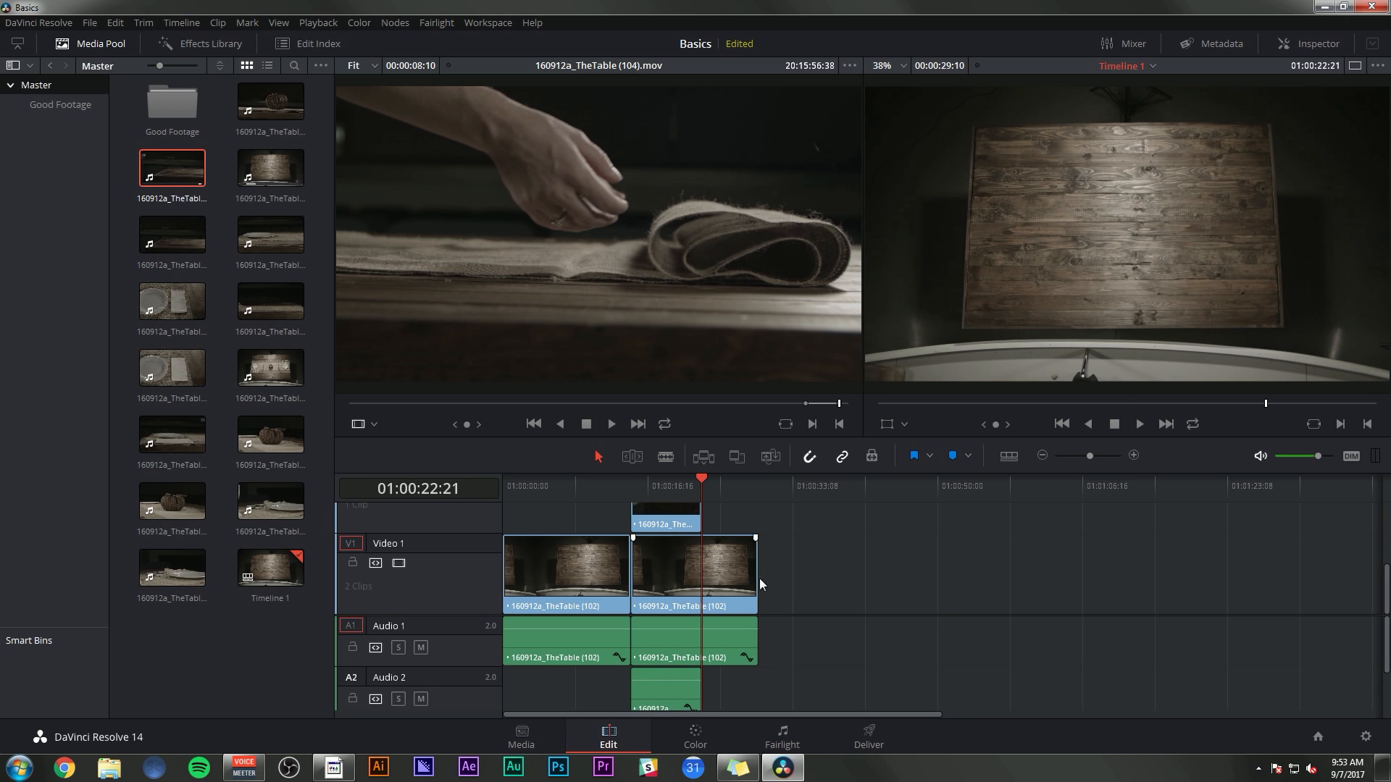
key("ctrl+z")
left_click_drag(787, 284, 1139, 281)
left_click_drag(794, 282, 579, 513)
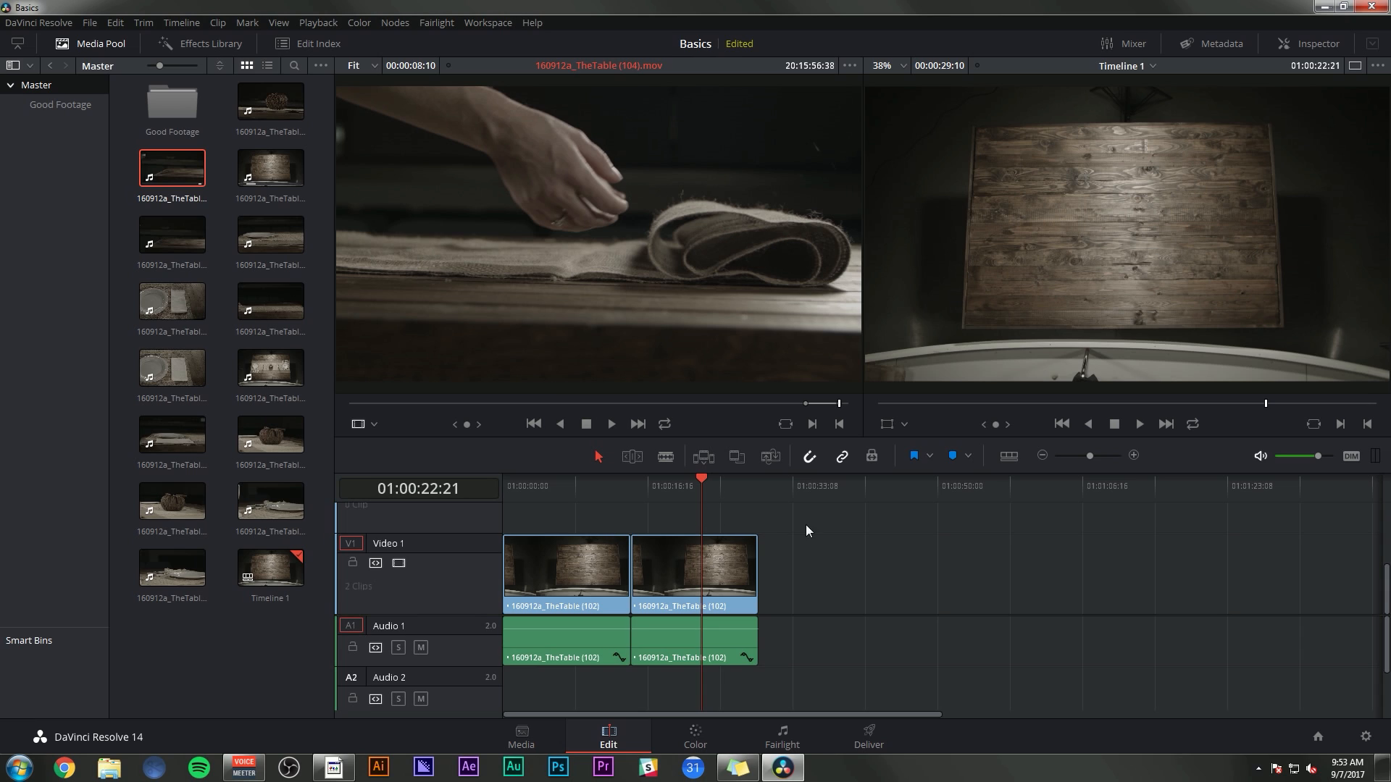
key("ctrl+z")
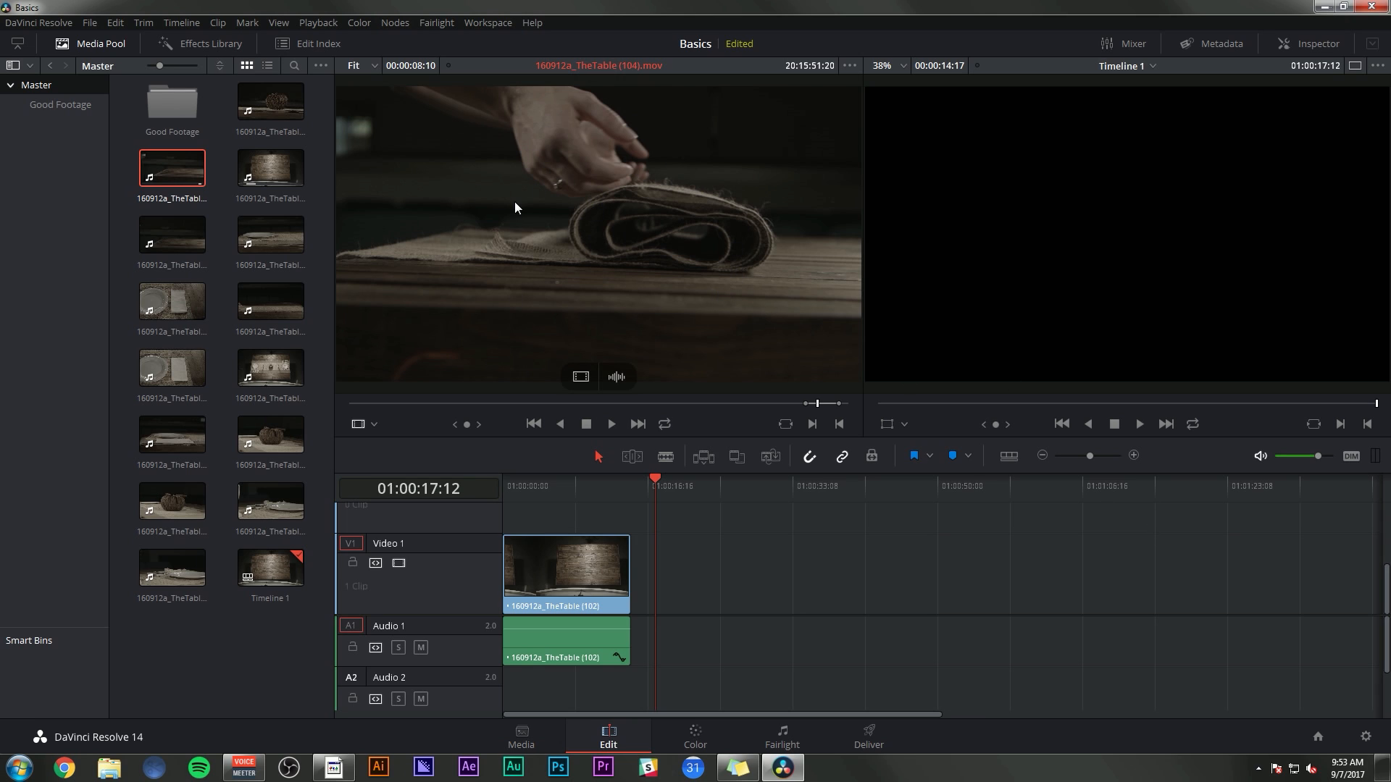
Open the clip attributes of 160912a_TheTable (104).mov and examine its audio, timecode, name and video settings
left_click(552, 589)
left_click(820, 403)
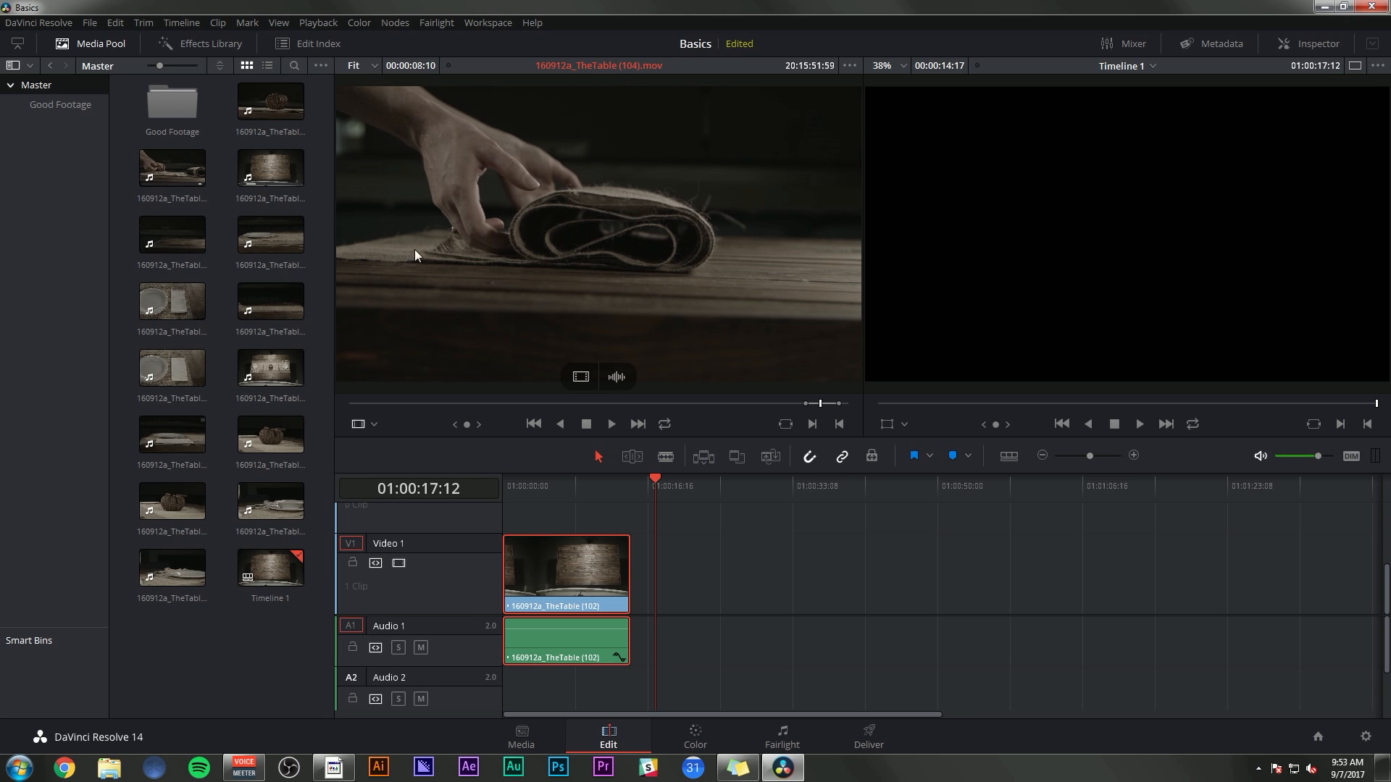
right_click(156, 164)
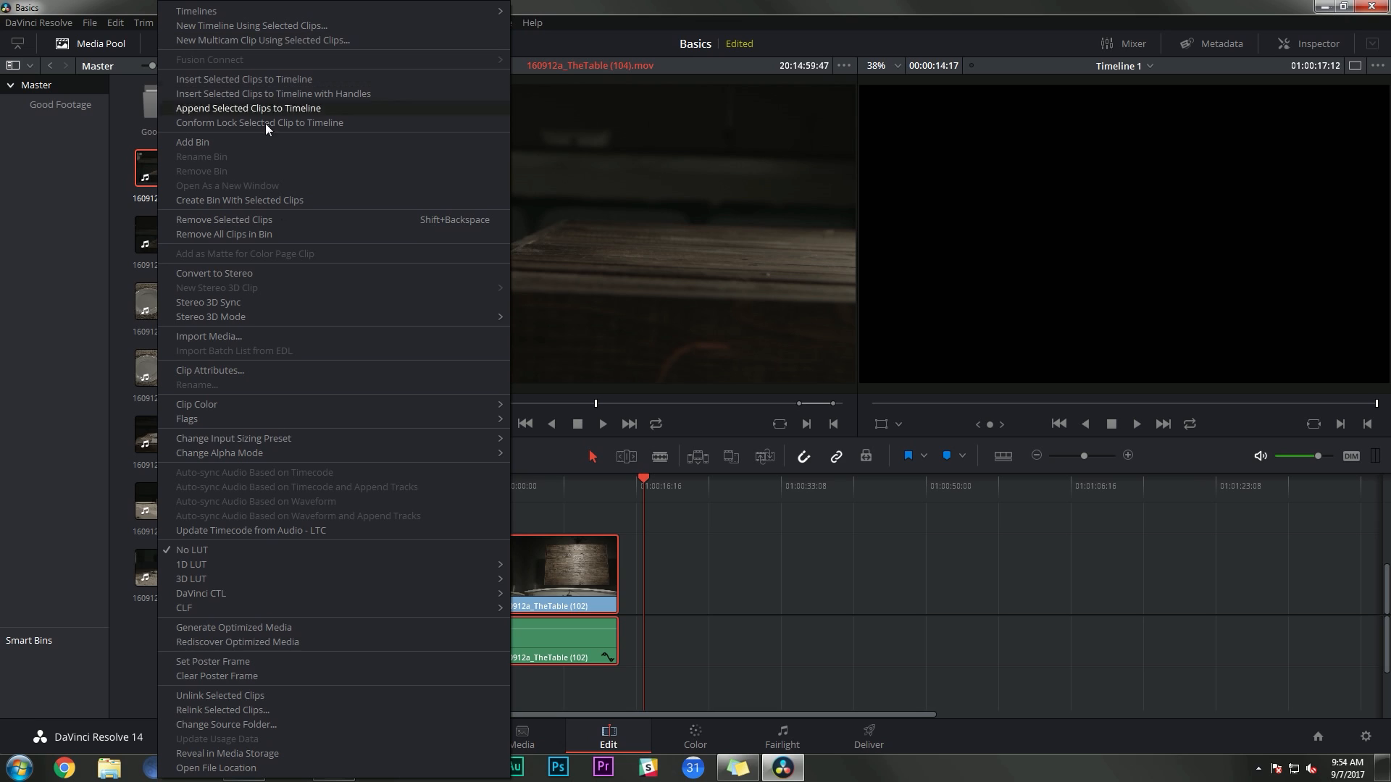
left_click(232, 368)
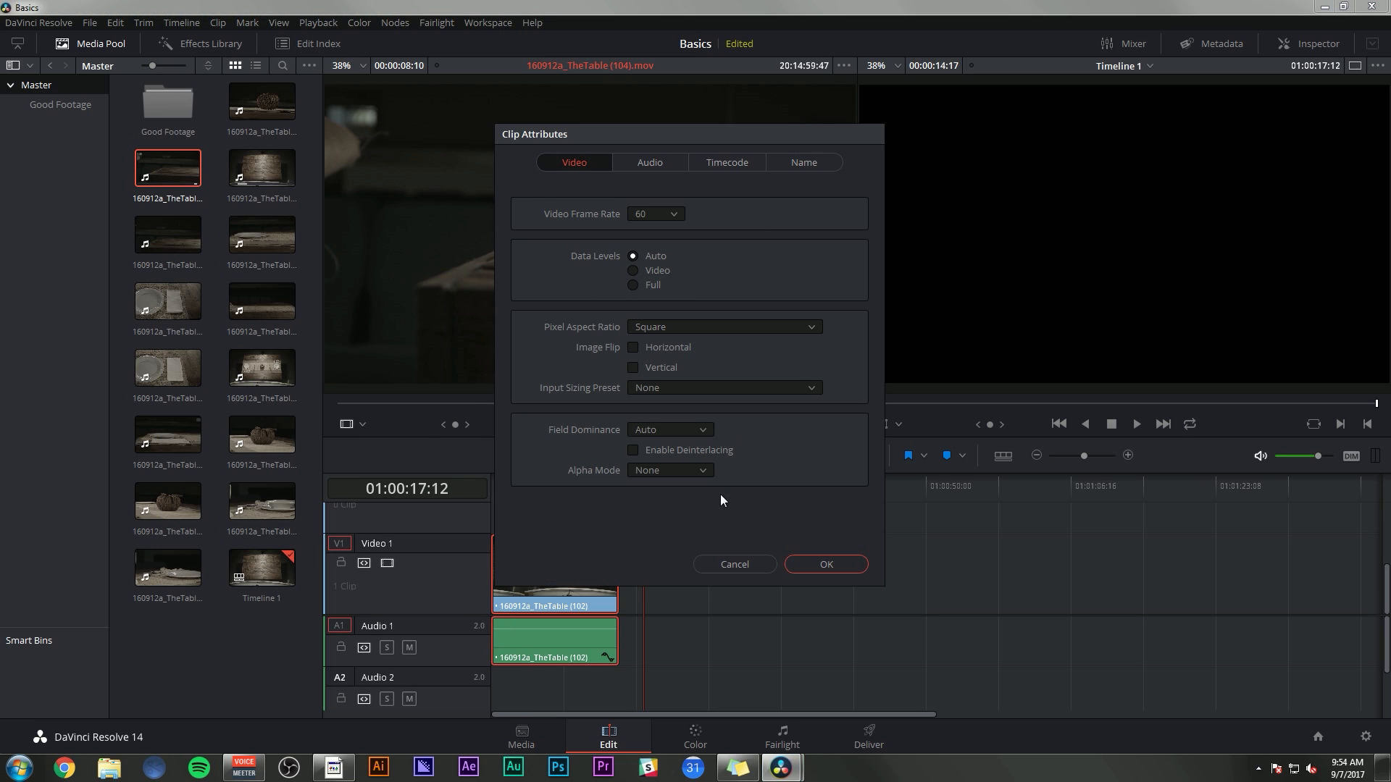
left_click(647, 162)
left_click(724, 162)
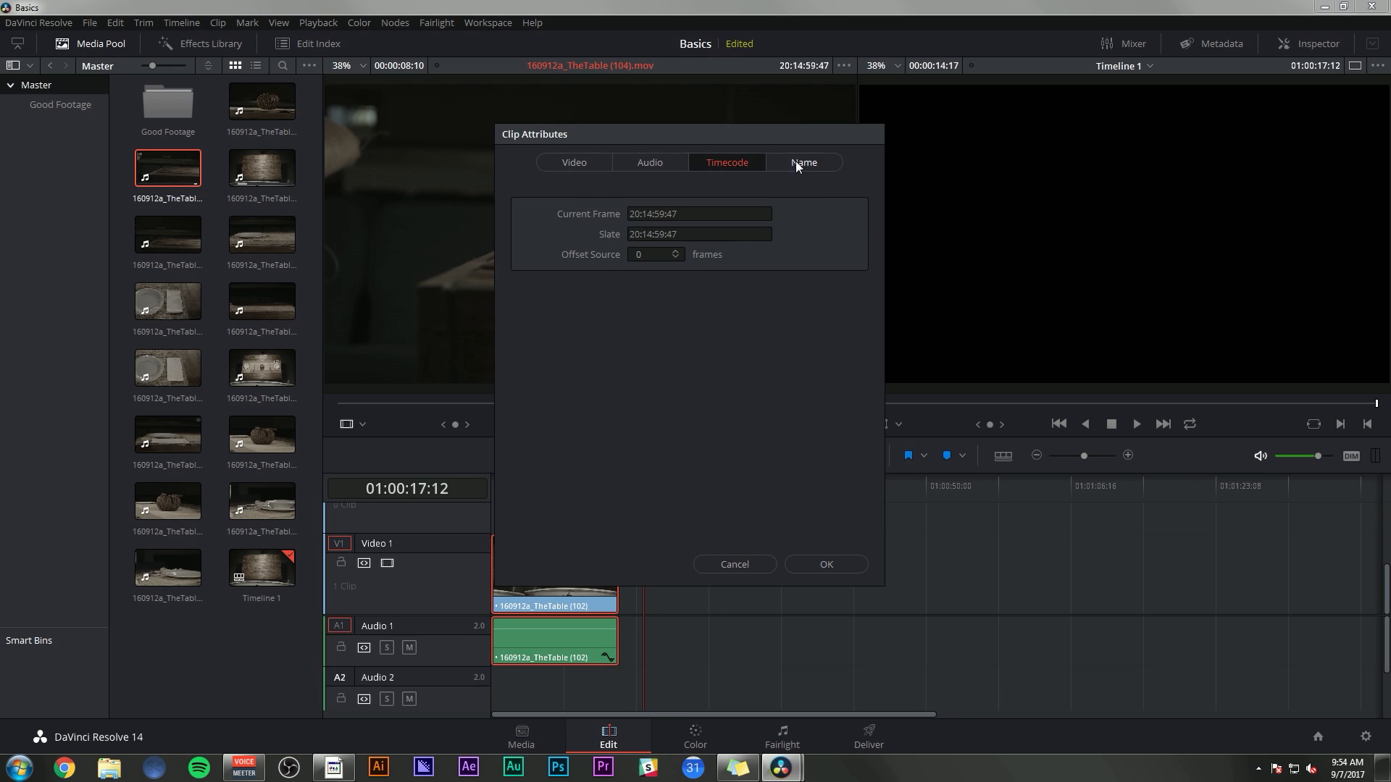
left_click(796, 161)
left_click(592, 157)
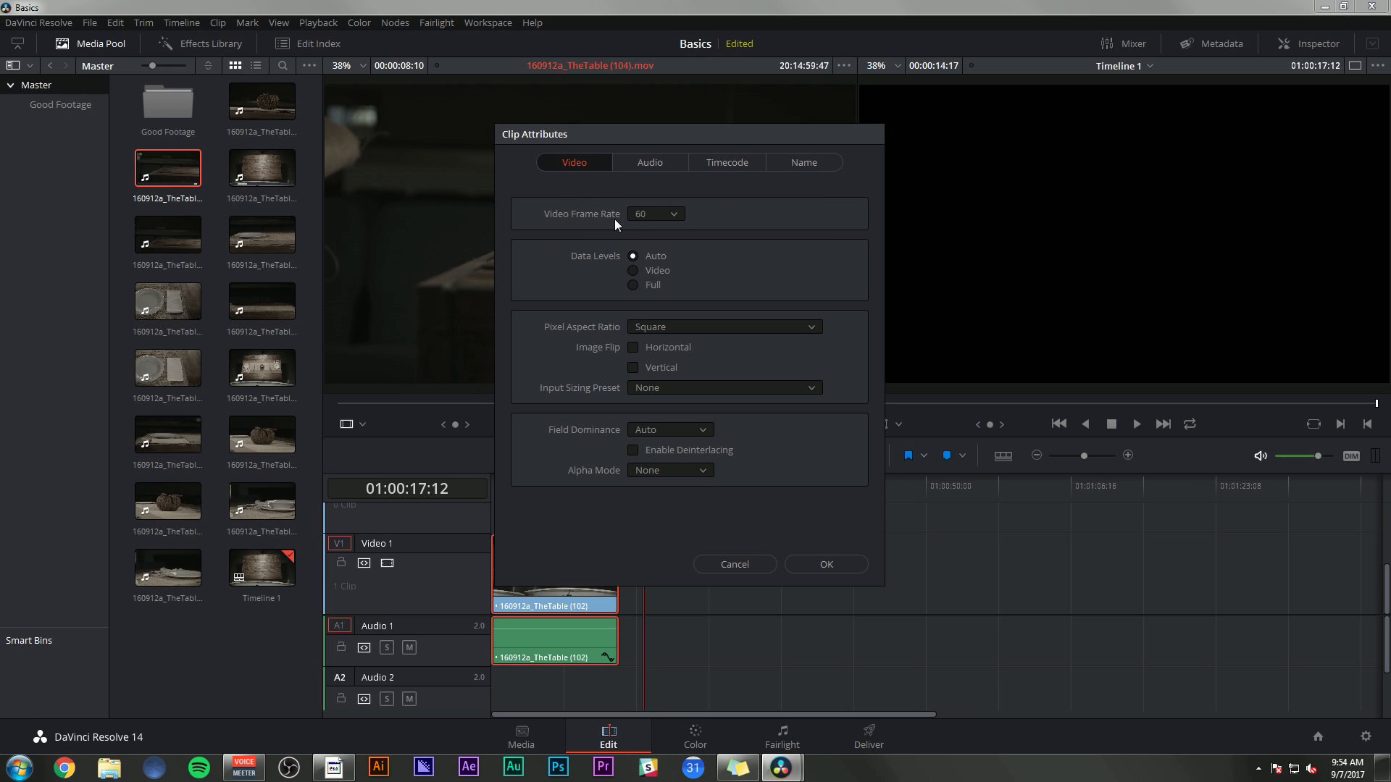
Set the (104) clip's video frame rate to 23.976 and play it in the source viewer
left_click(672, 213)
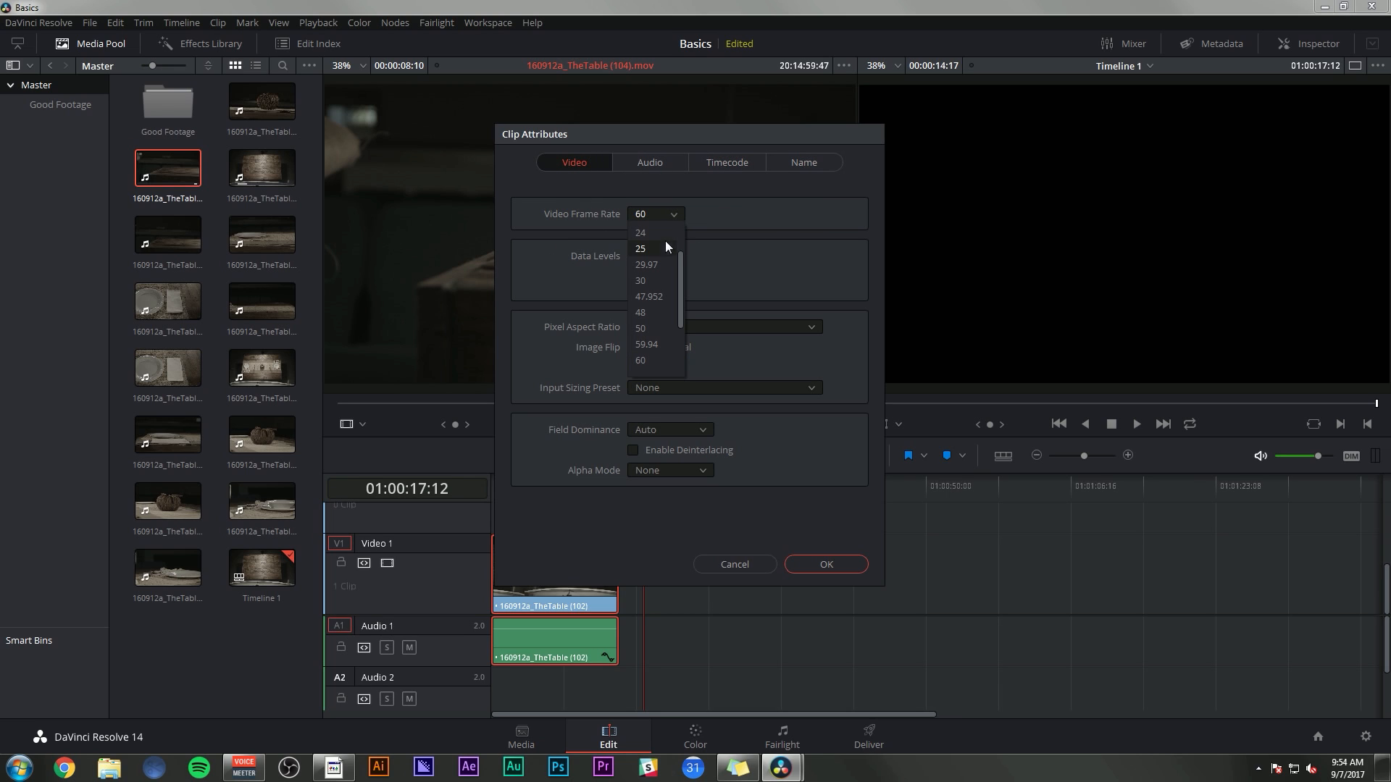
left_click(647, 228)
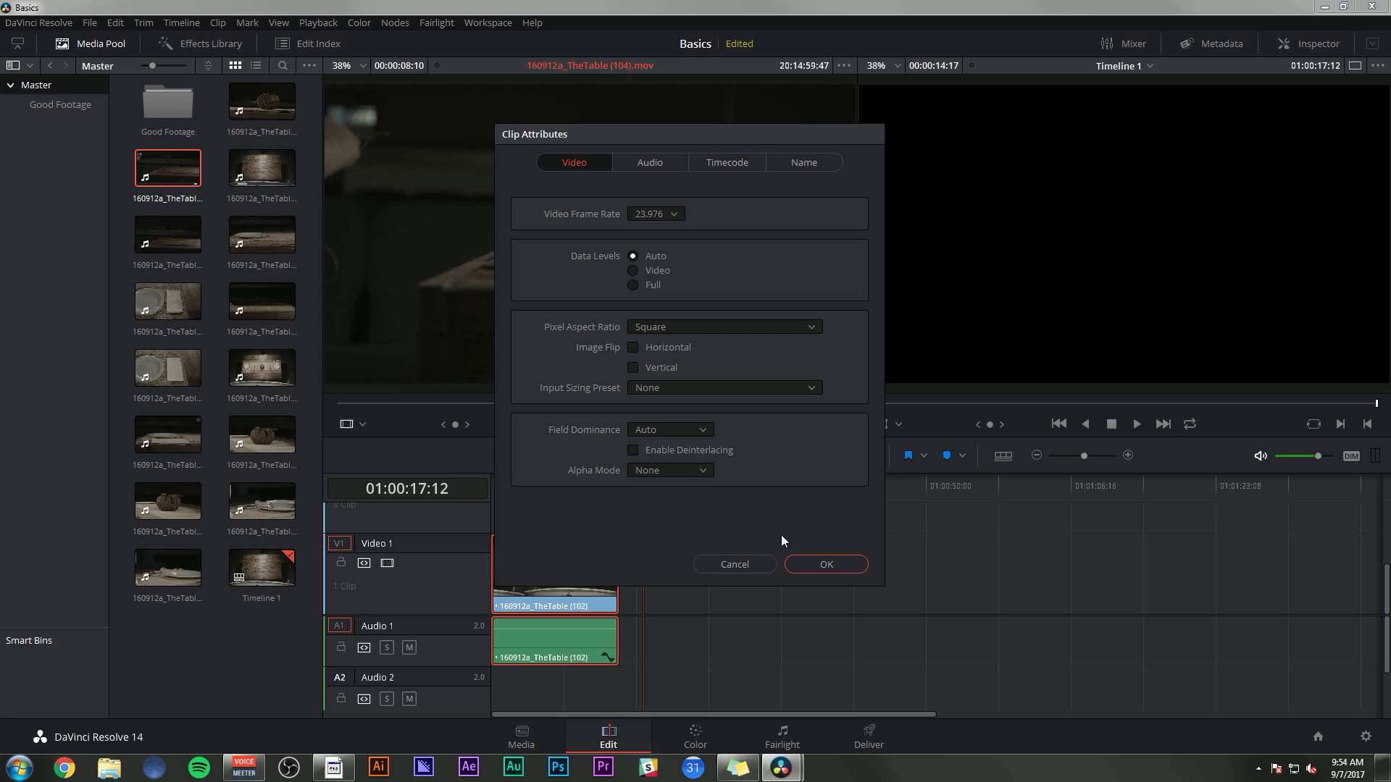
left_click(824, 565)
key("space")
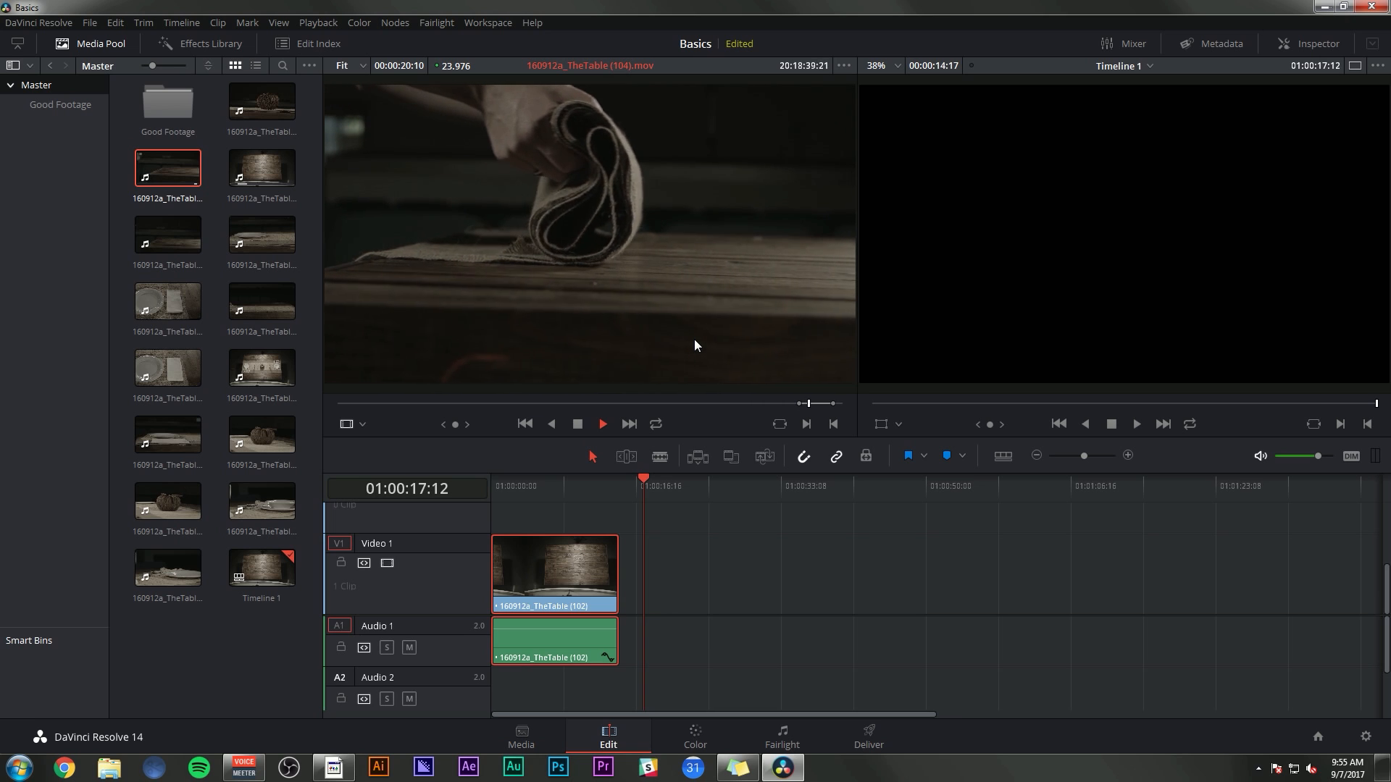
Add the marked (104) range directly after the first (102) clip and shorten its end to 01:00:22:07
left_click_drag(664, 295, 705, 578)
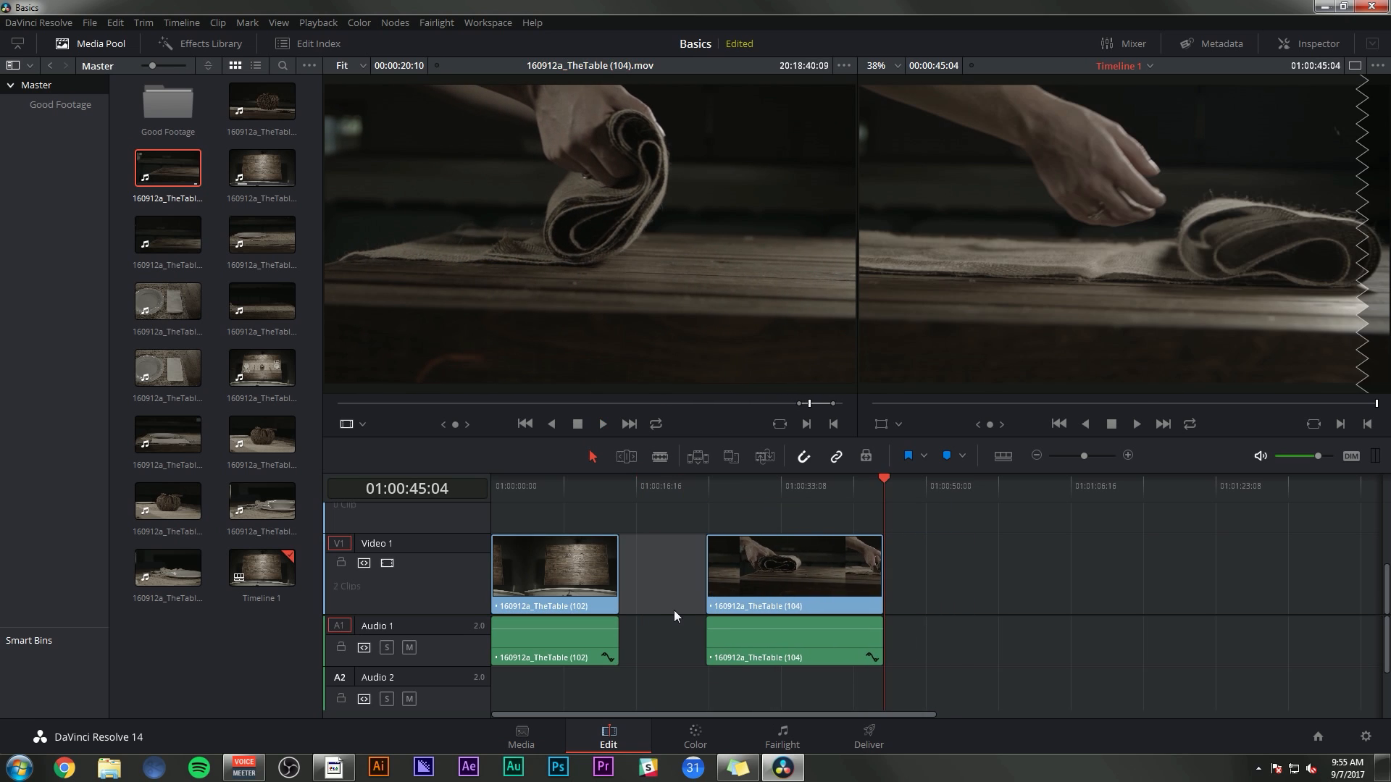
key("Delete")
left_click(641, 485)
key("space")
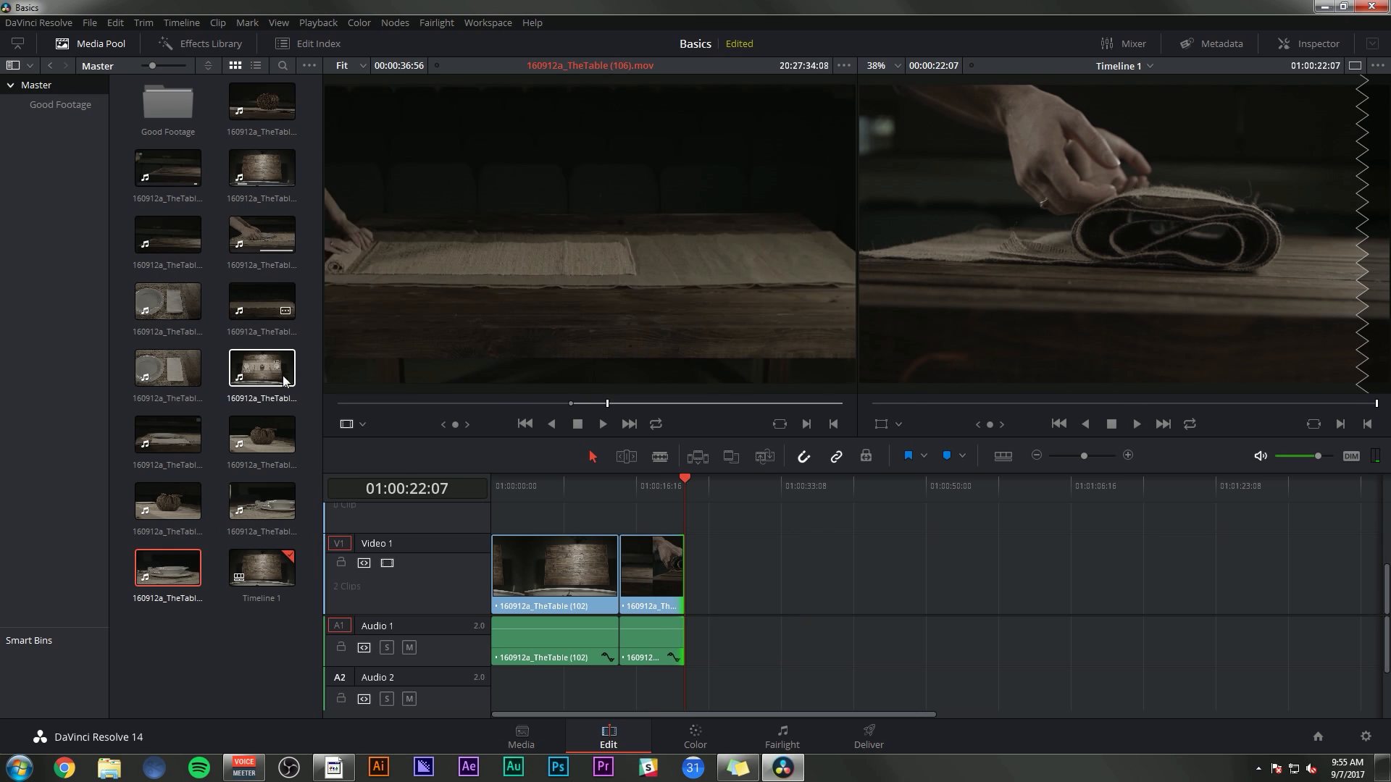
Change the video frame rate of all footage clips in the Master bin together through their clip attributes
left_click(177, 576)
left_click(259, 113, "shift")
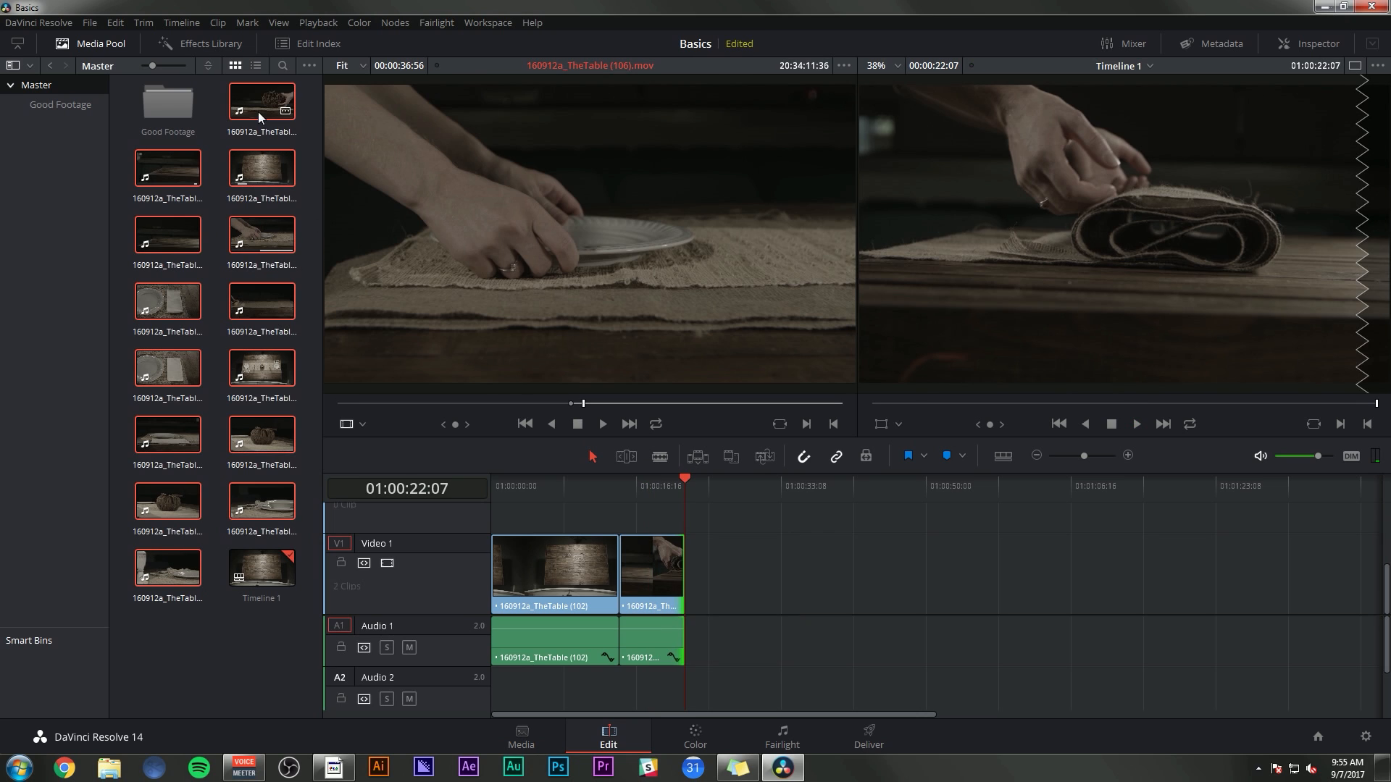
right_click(290, 310)
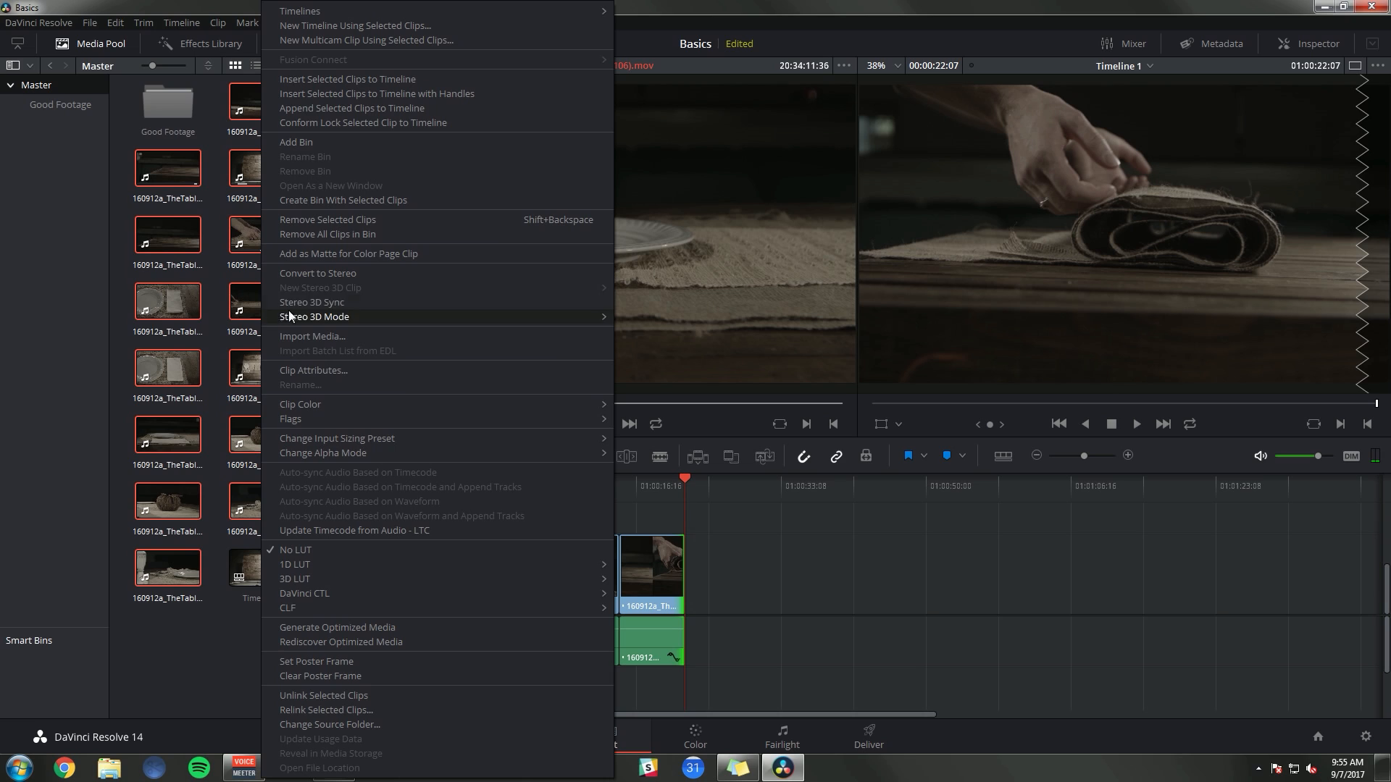
left_click(354, 368)
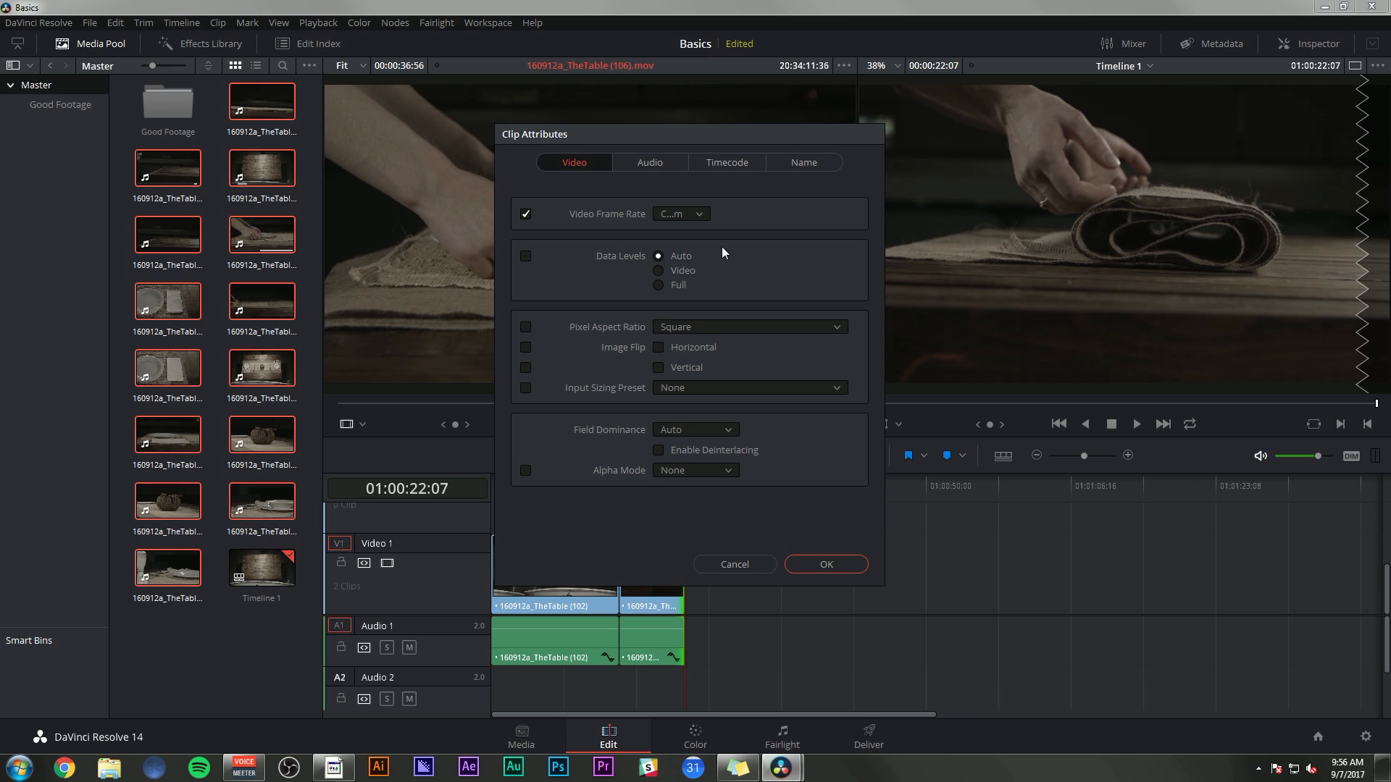
left_click(684, 214)
left_click(687, 255)
left_click(826, 564)
Delete the first (102) clip from the timeline and place its source clip again at the timeline start
left_click(566, 481)
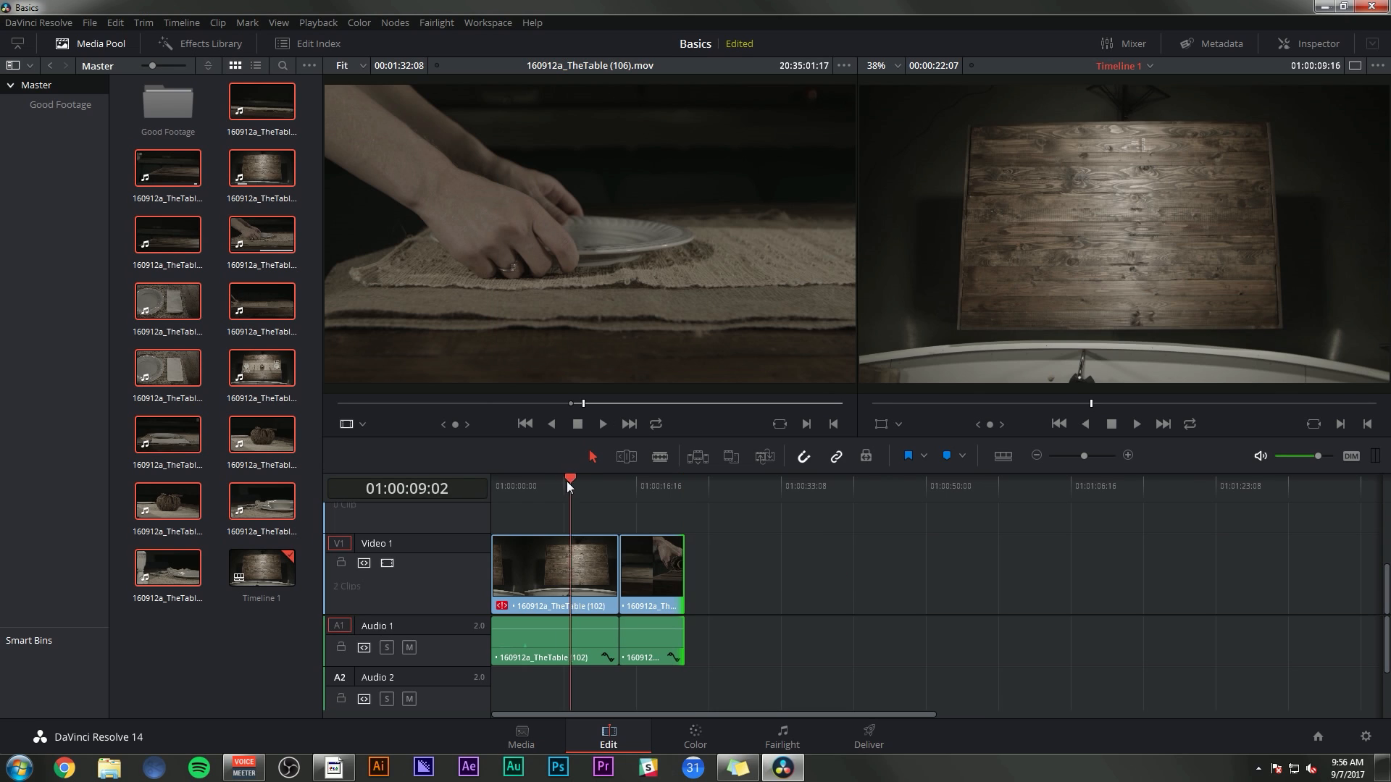
left_click(498, 486)
left_click(583, 552)
key("BackSpace")
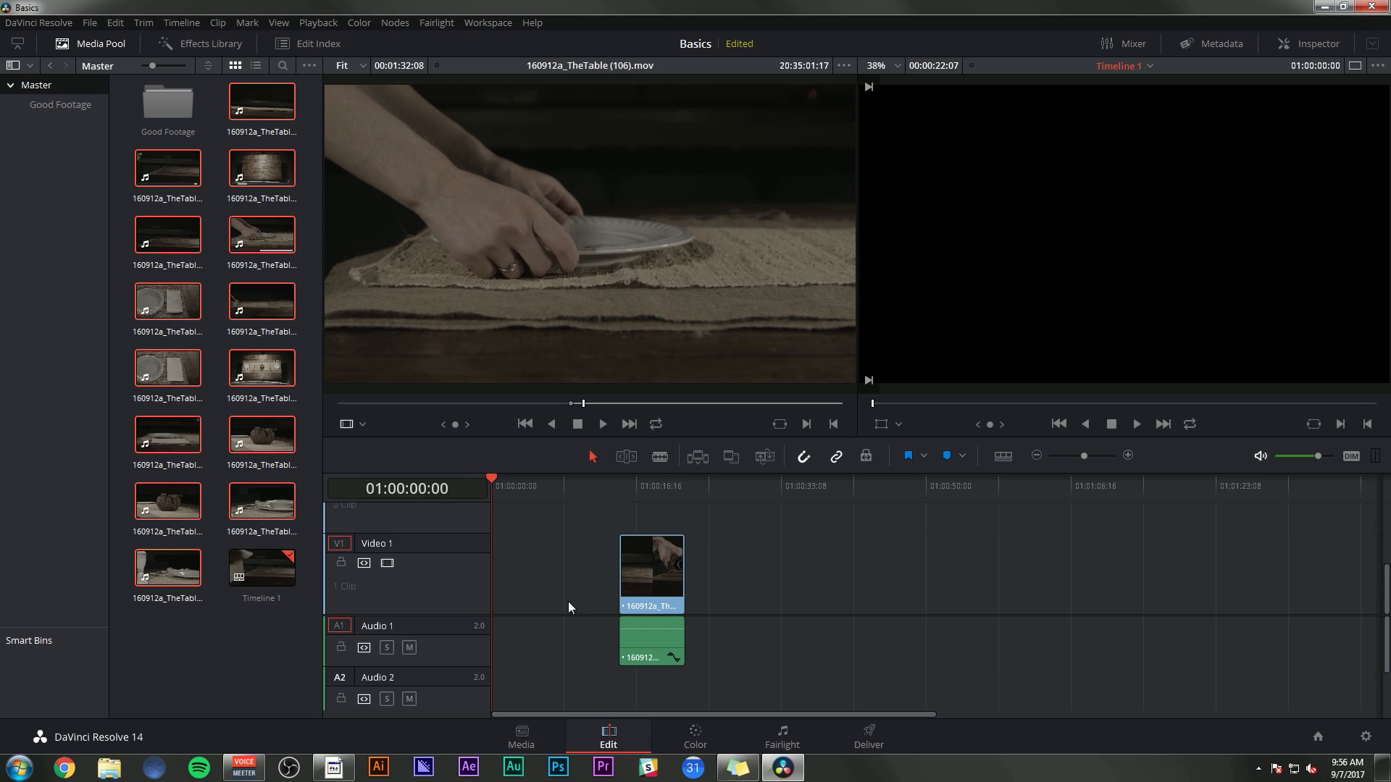
left_click_drag(258, 164, 500, 566)
Mark an in point at 20:49:54:09 in 160912a_TheTable (107).mov and place the range on the timeline at about 01:00:30:10
left_click(167, 300)
left_click_drag(773, 400, 769, 400)
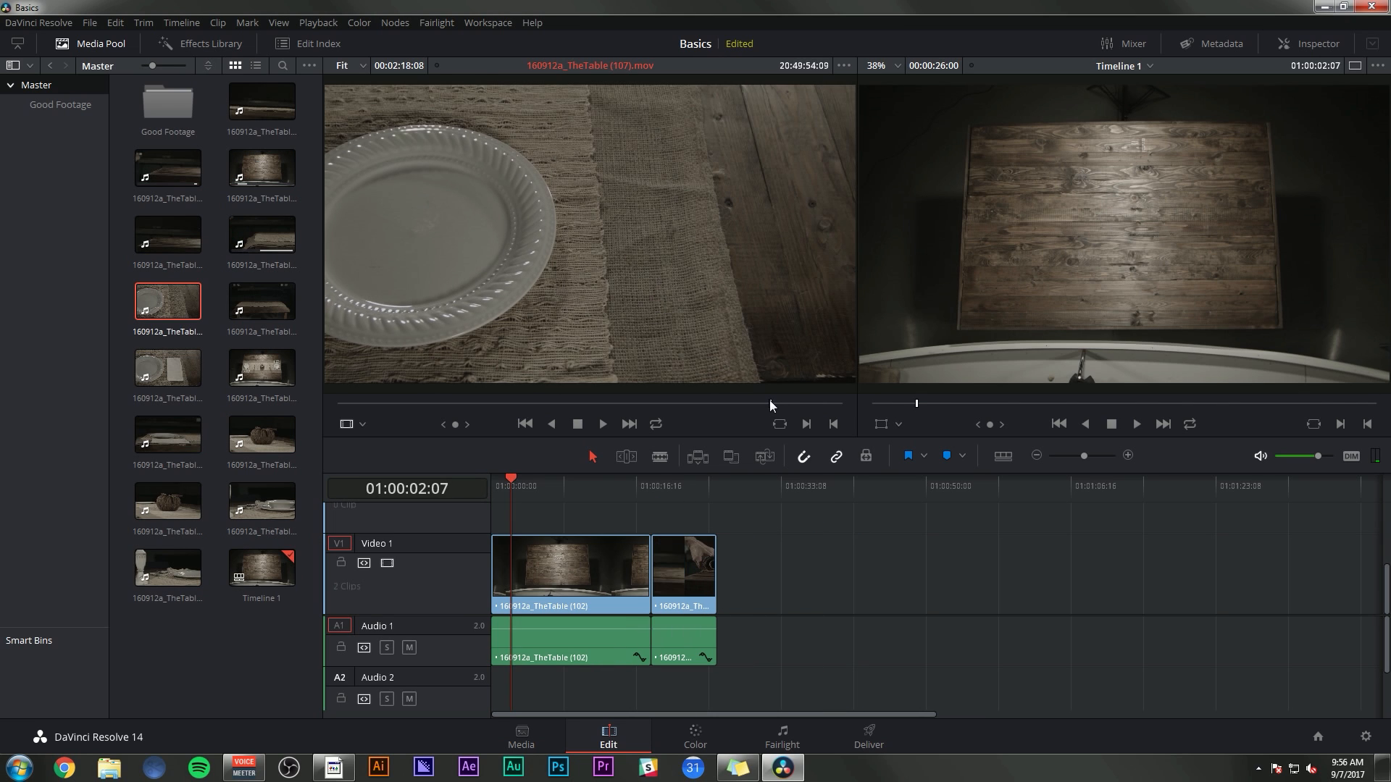
key("i")
left_click_drag(612, 332, 756, 569)
Play the (107) timeline clip to 01:00:37:16, try trimming its end to that point, and undo the trim
left_click(759, 486)
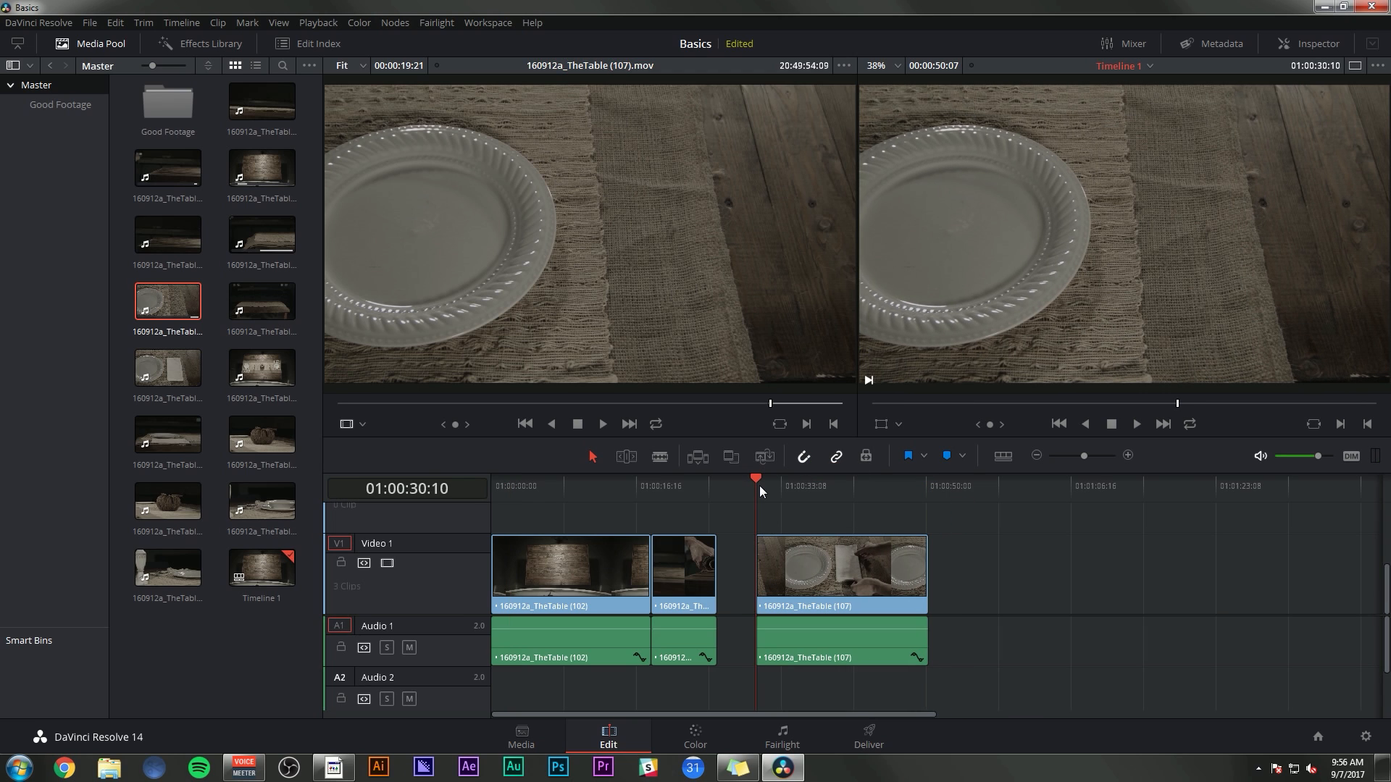
key("space")
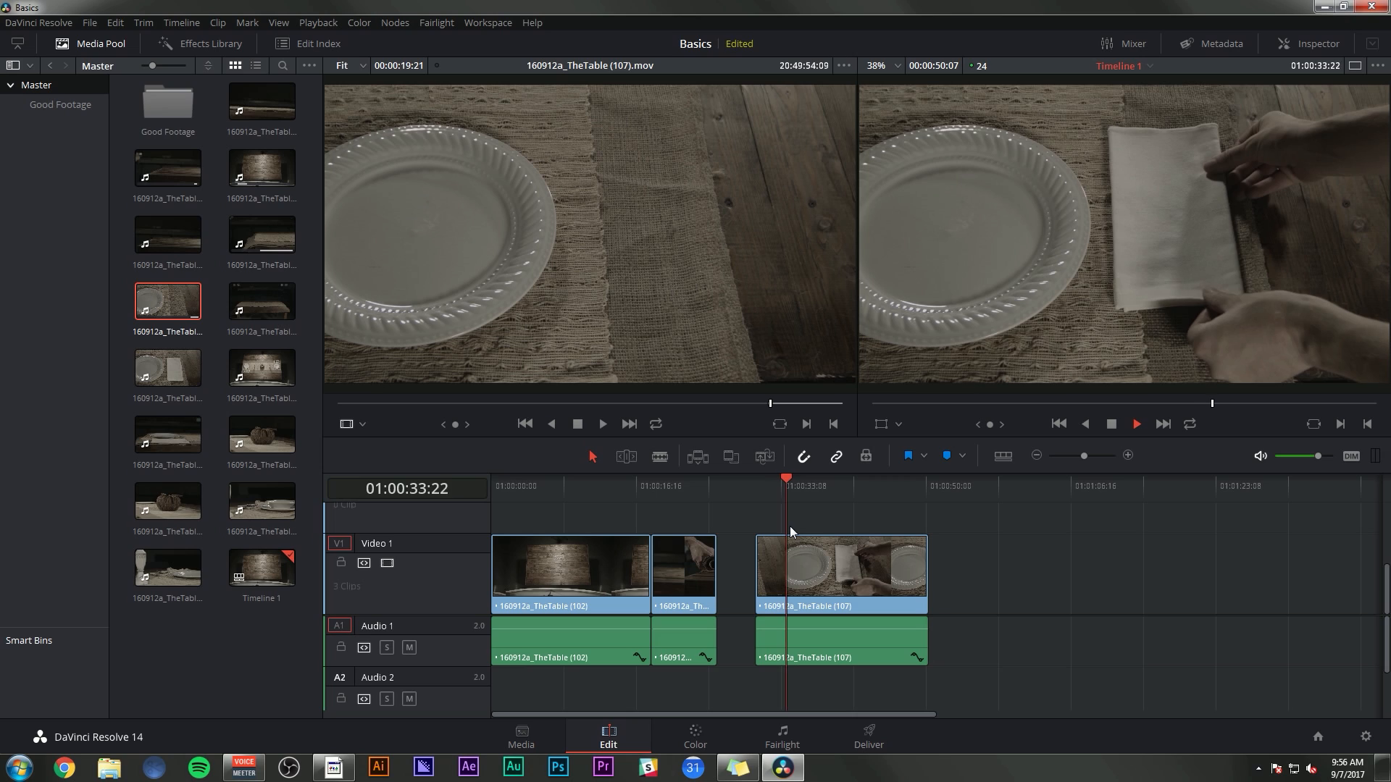
left_click(832, 562)
key("space")
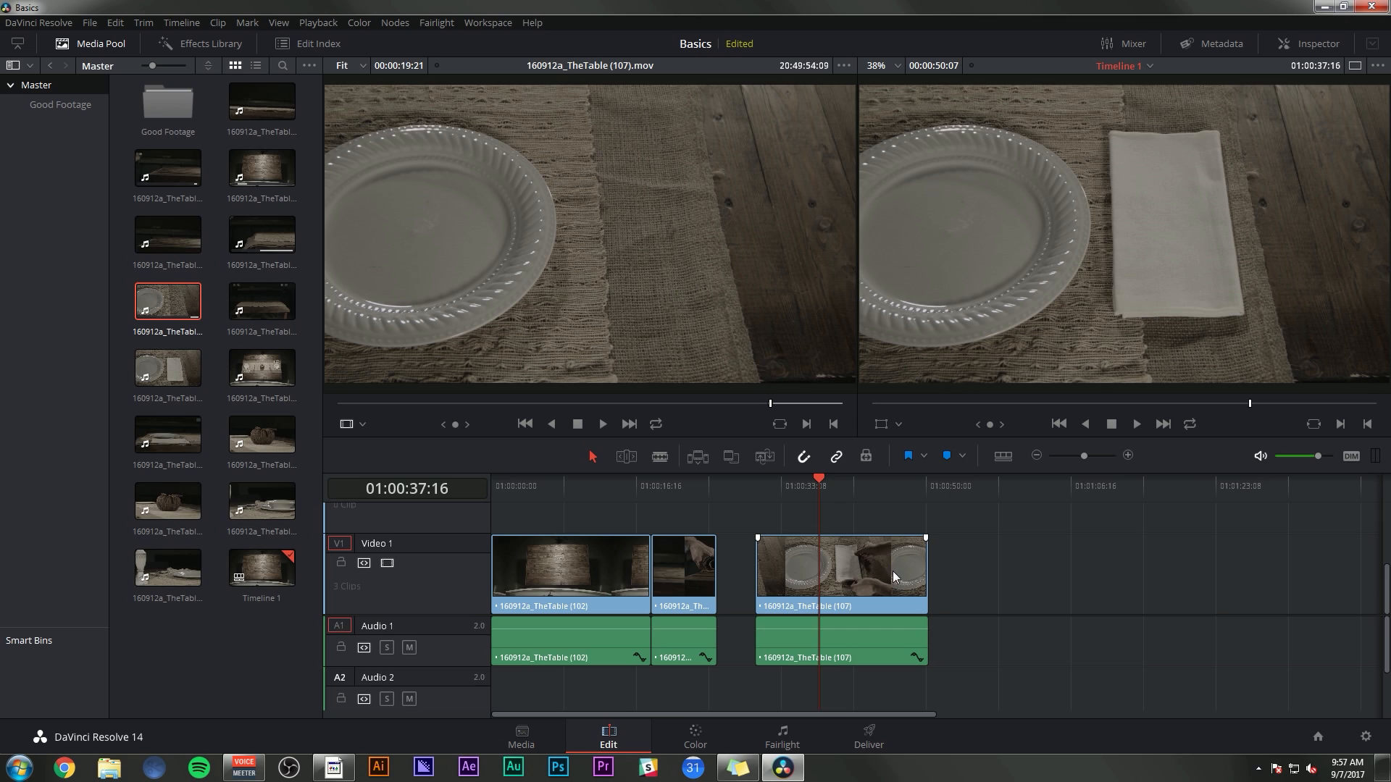
left_click_drag(925, 562, 819, 561)
key("ctrl+z")
Try splitting the (107) clip at 01:00:37:16 with the Razor tool and deleting its second part, and undo both
left_click(660, 458)
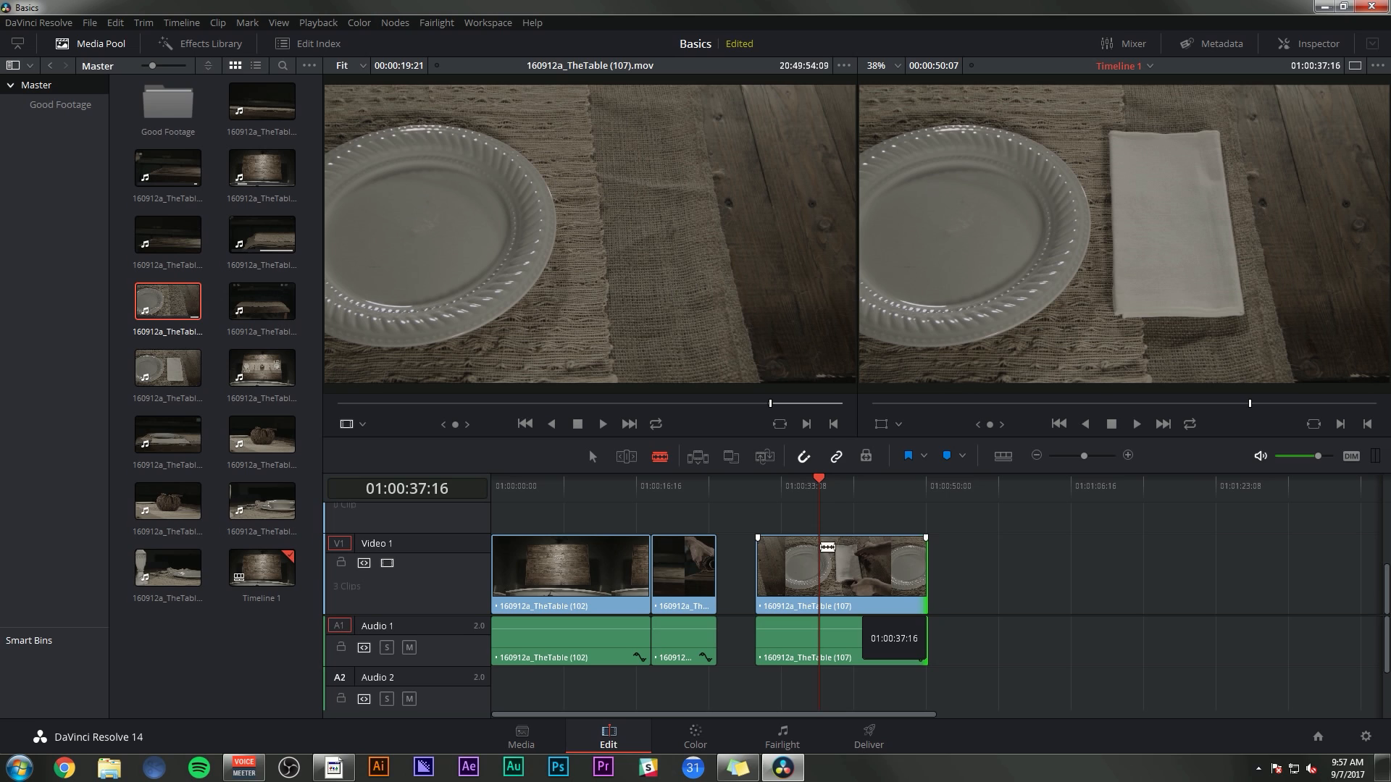
left_click(828, 555)
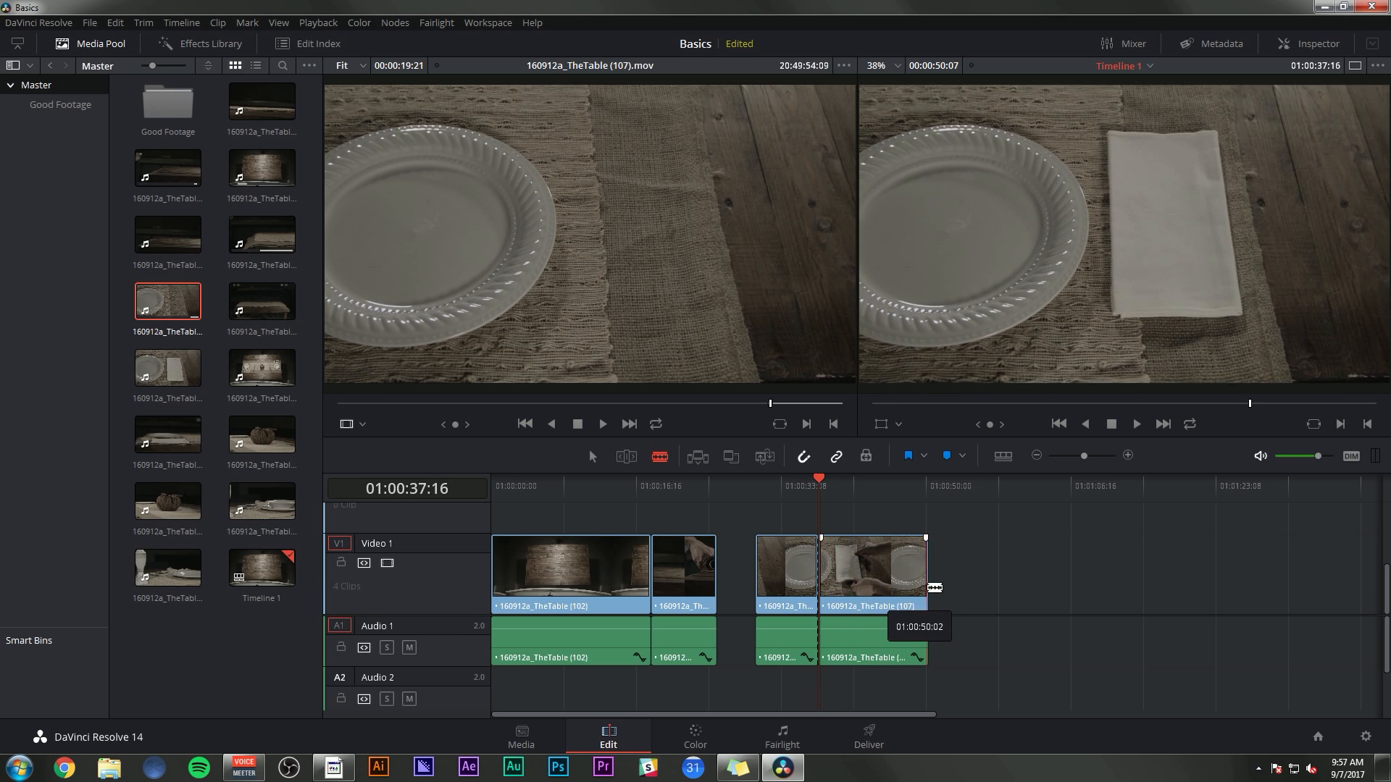
left_click(591, 457)
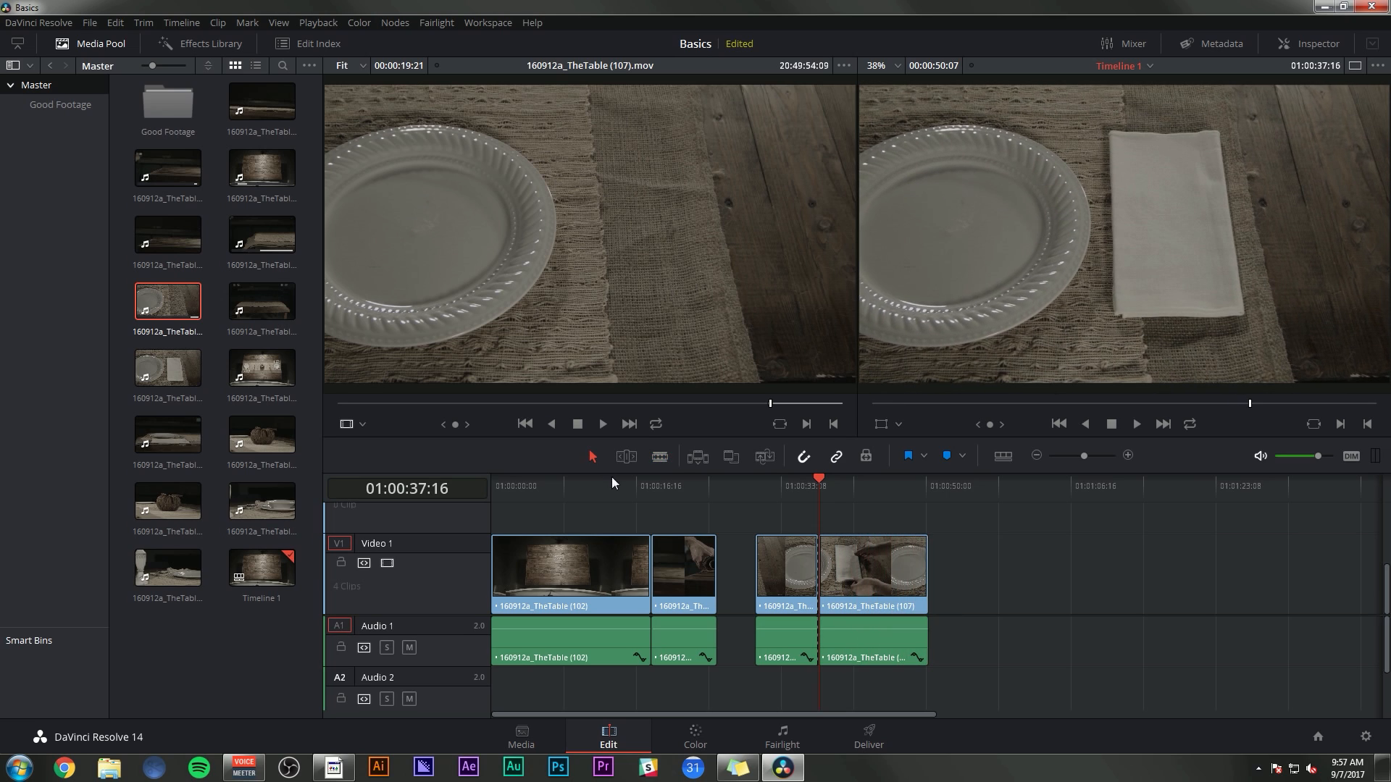
left_click(859, 572)
key("Delete")
key("ctrl+z")
key("ctrl+z")
Try splitting the (107) clip at the playhead at 01:00:37:10 and deleting the second part, and undo both edits
left_click_drag(717, 484, 816, 488)
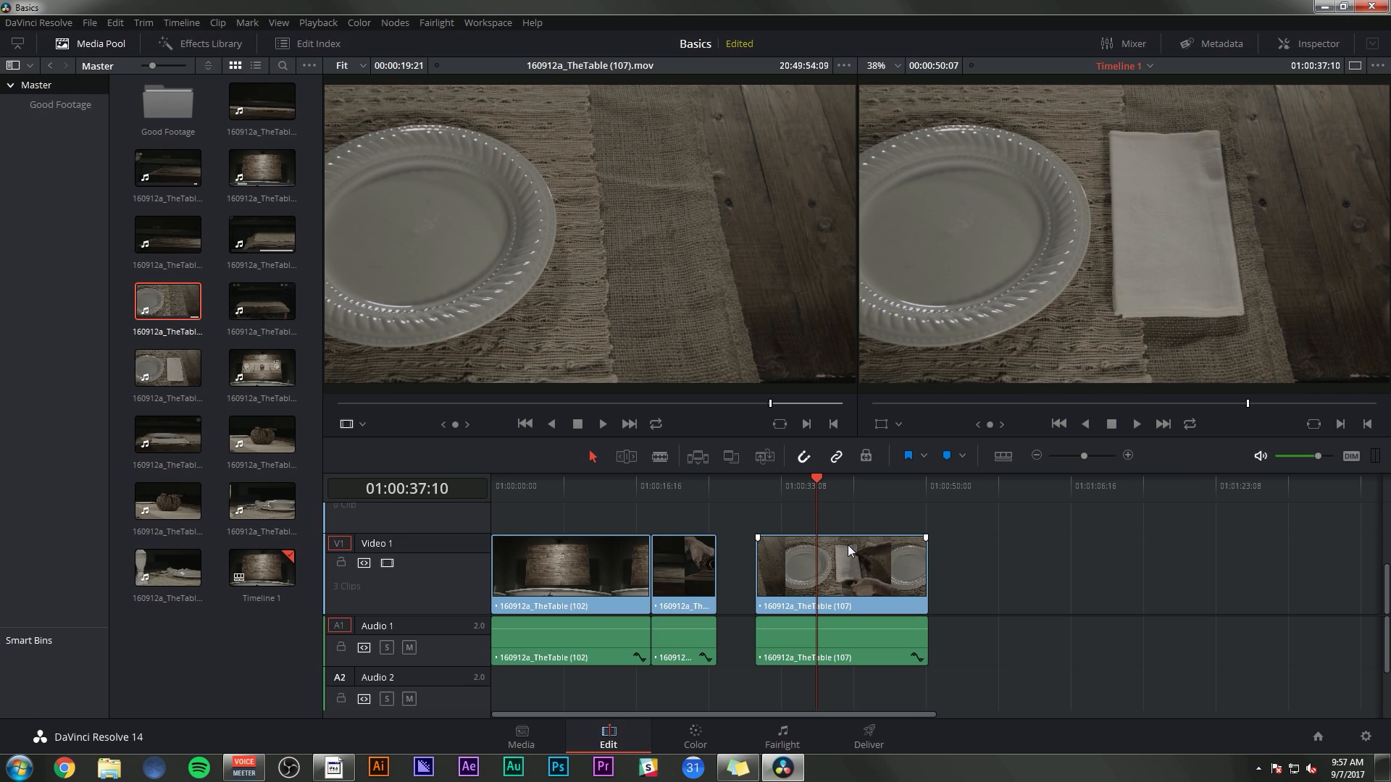
key("ctrl+b")
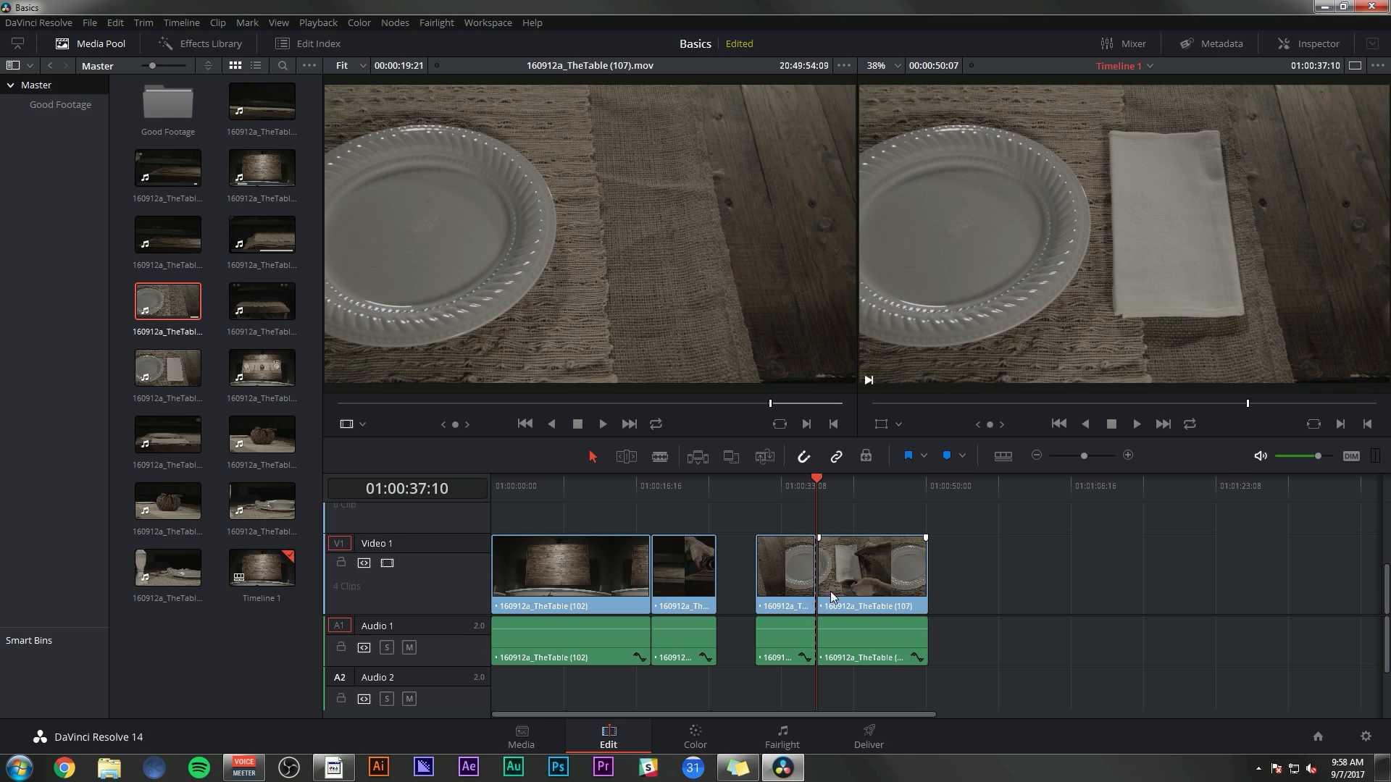
left_click(859, 575)
key("Delete")
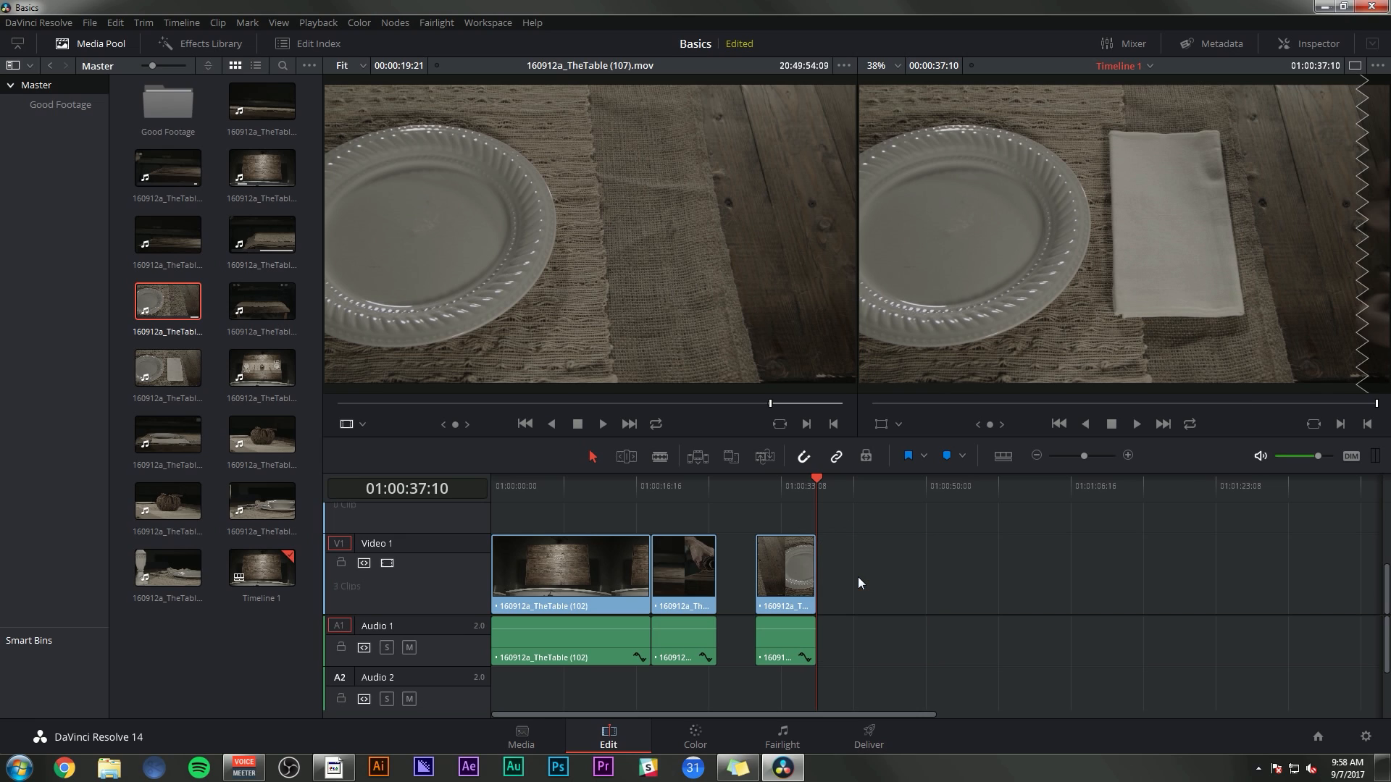
key("ctrl+z")
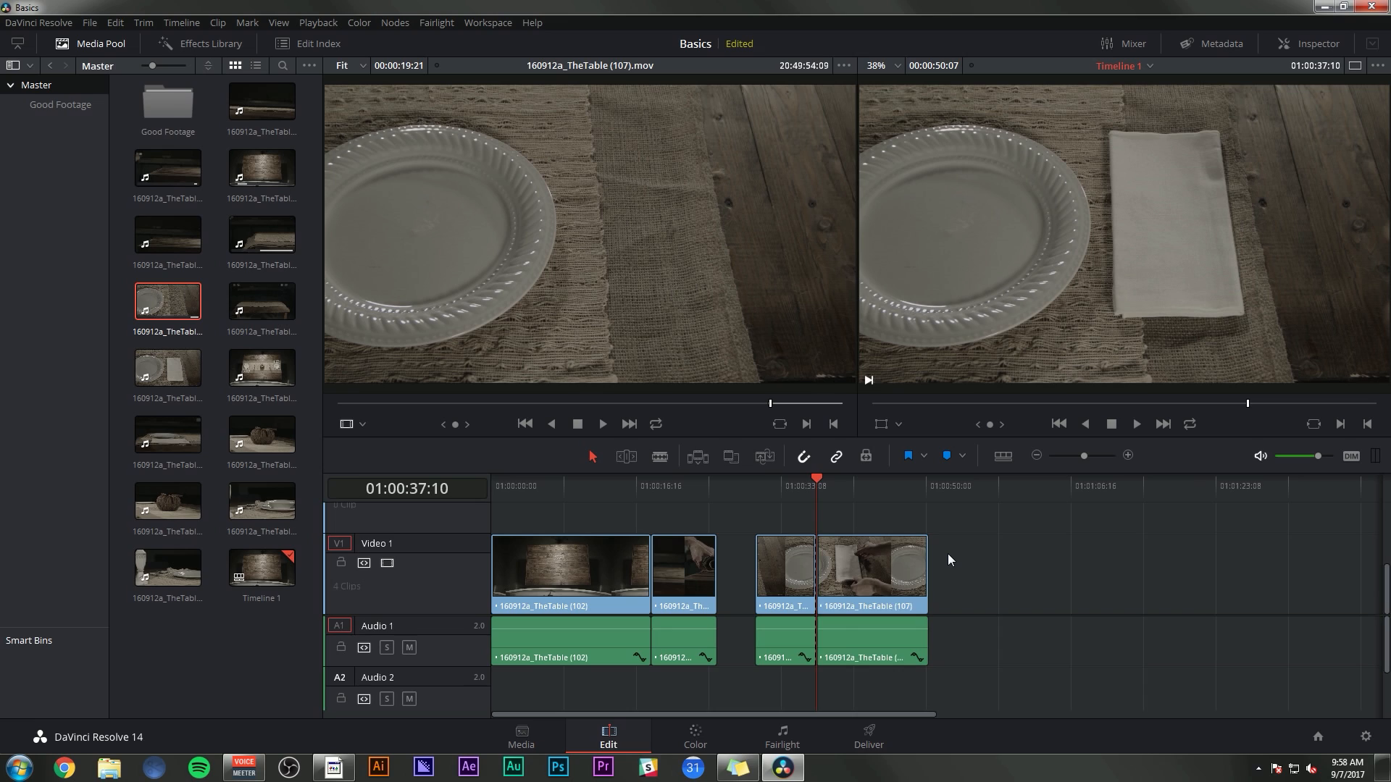
key("ctrl+z")
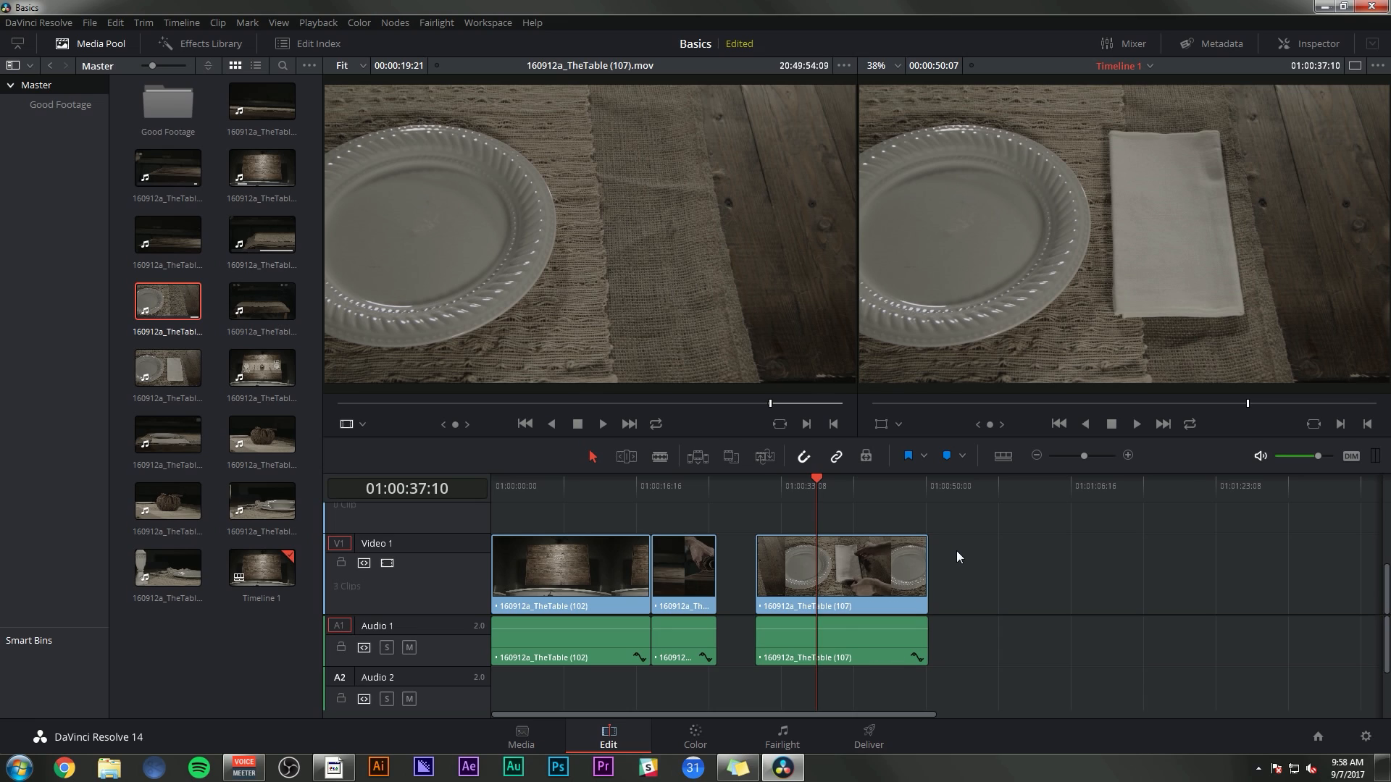
Remove the part of the (107) timeline clip that follows 01:00:37:10
key("ctrl+b")
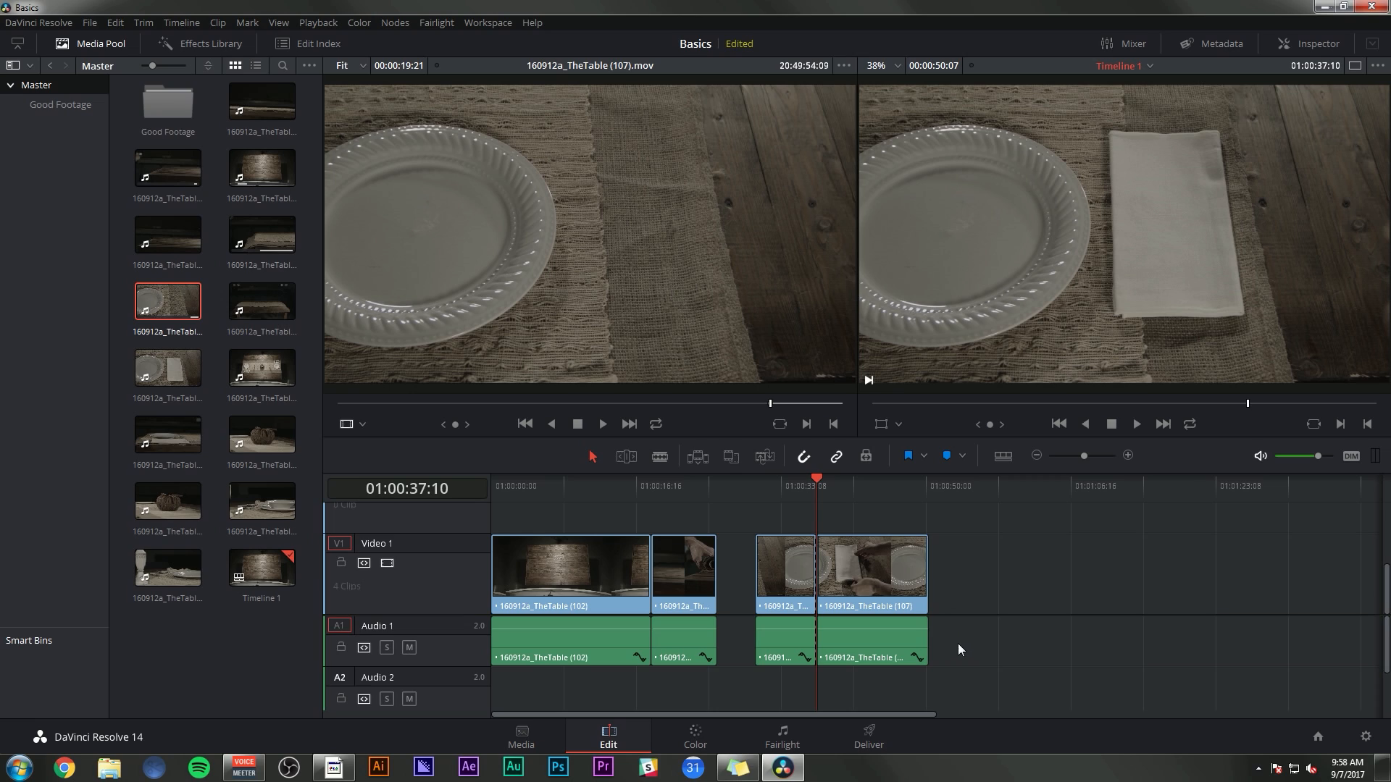
left_click(890, 572)
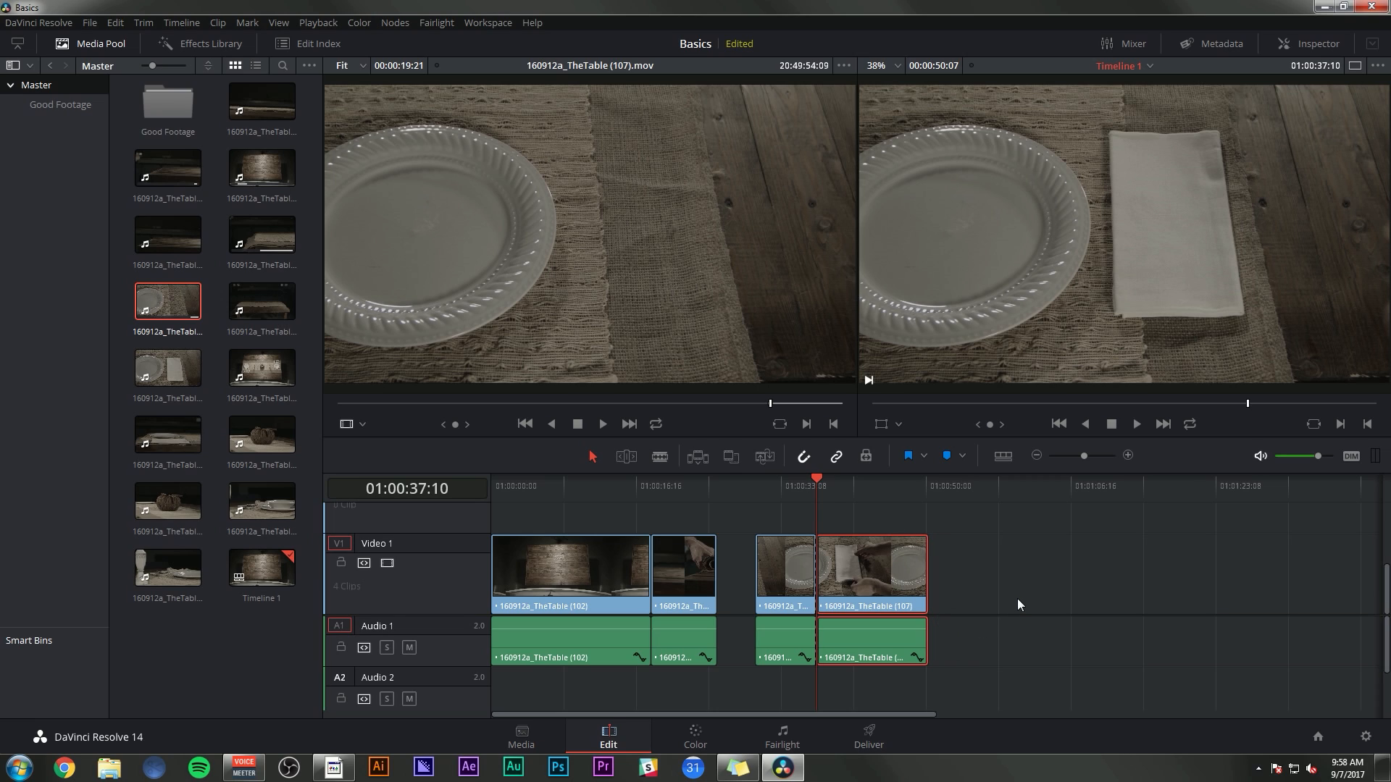
key("Delete")
key("ctrl+z")
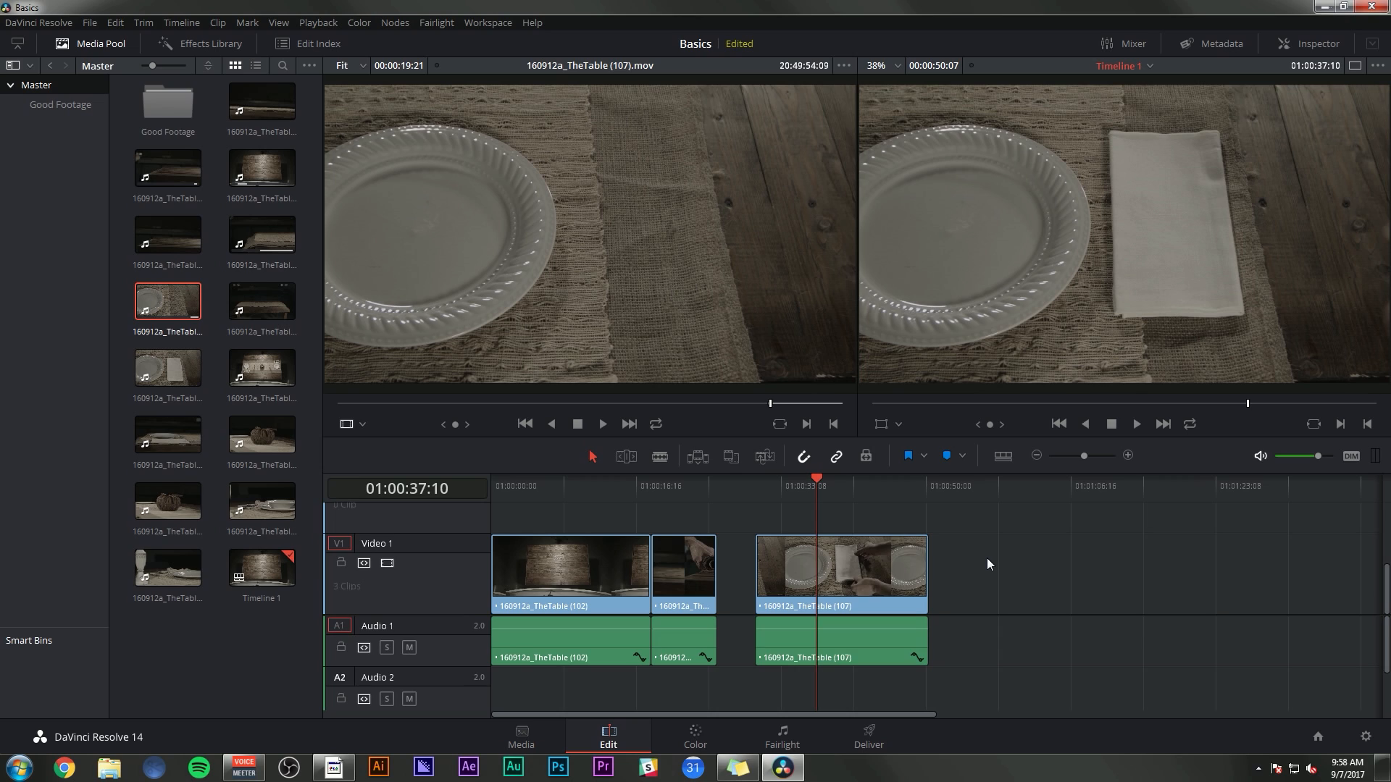
key("ctrl+shift+z")
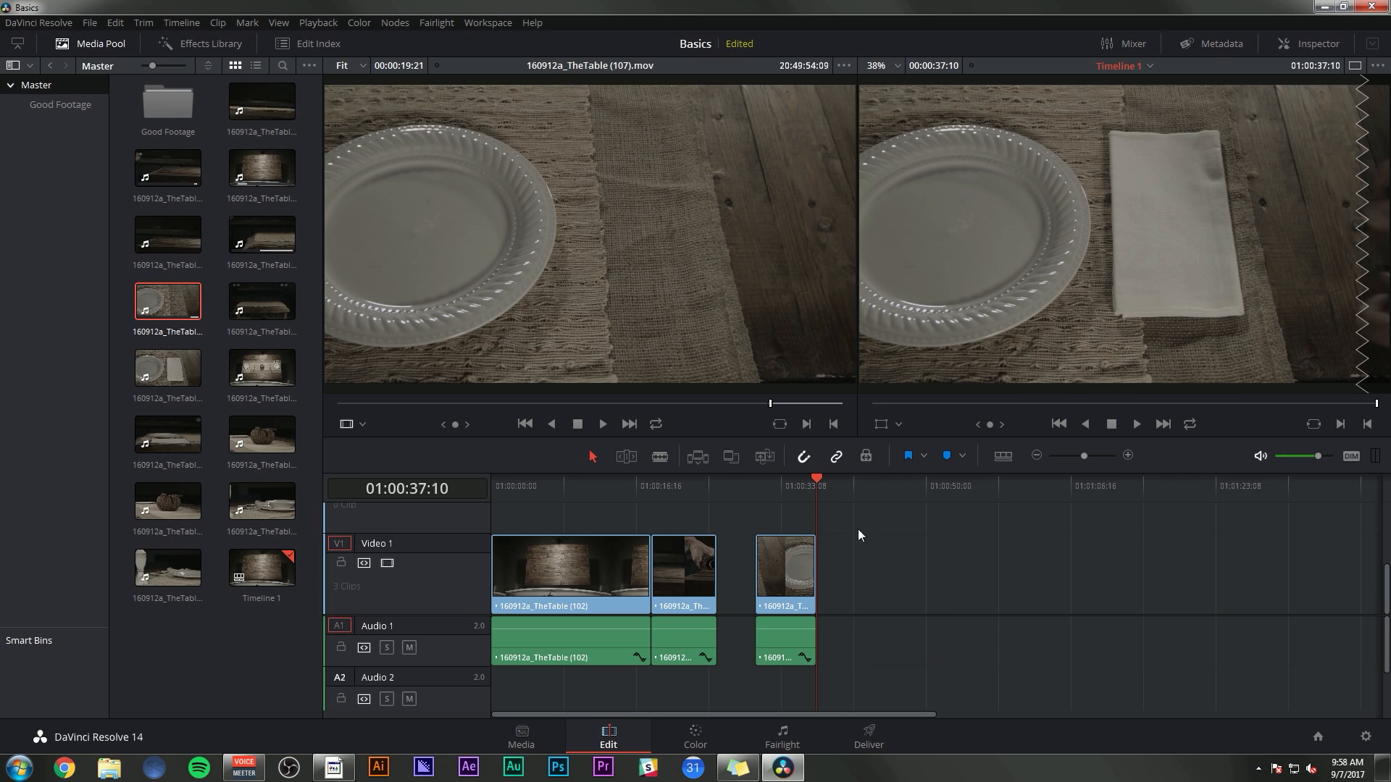
Trim the start of the (107) clip to 01:00:31:01 and close the gap between it and the (104) clip
left_click(758, 486)
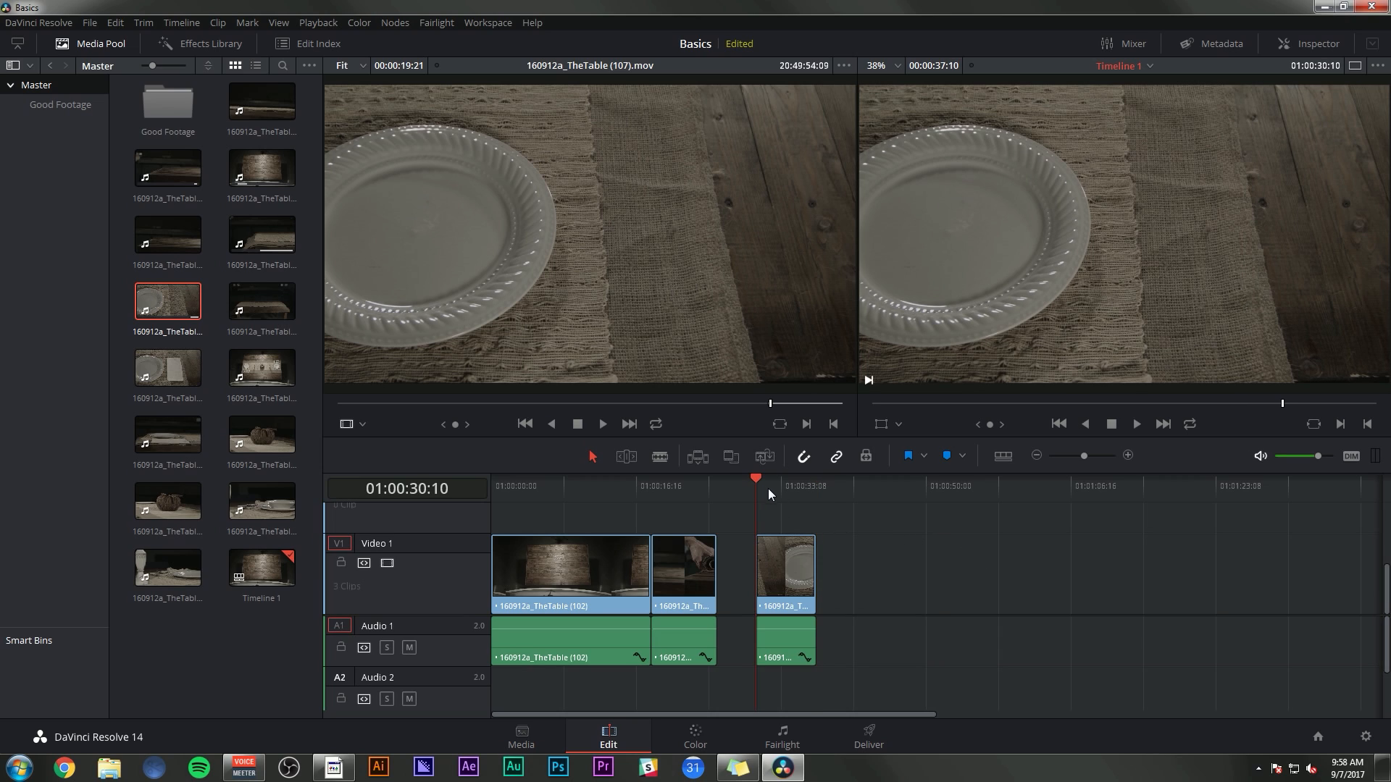
key("space")
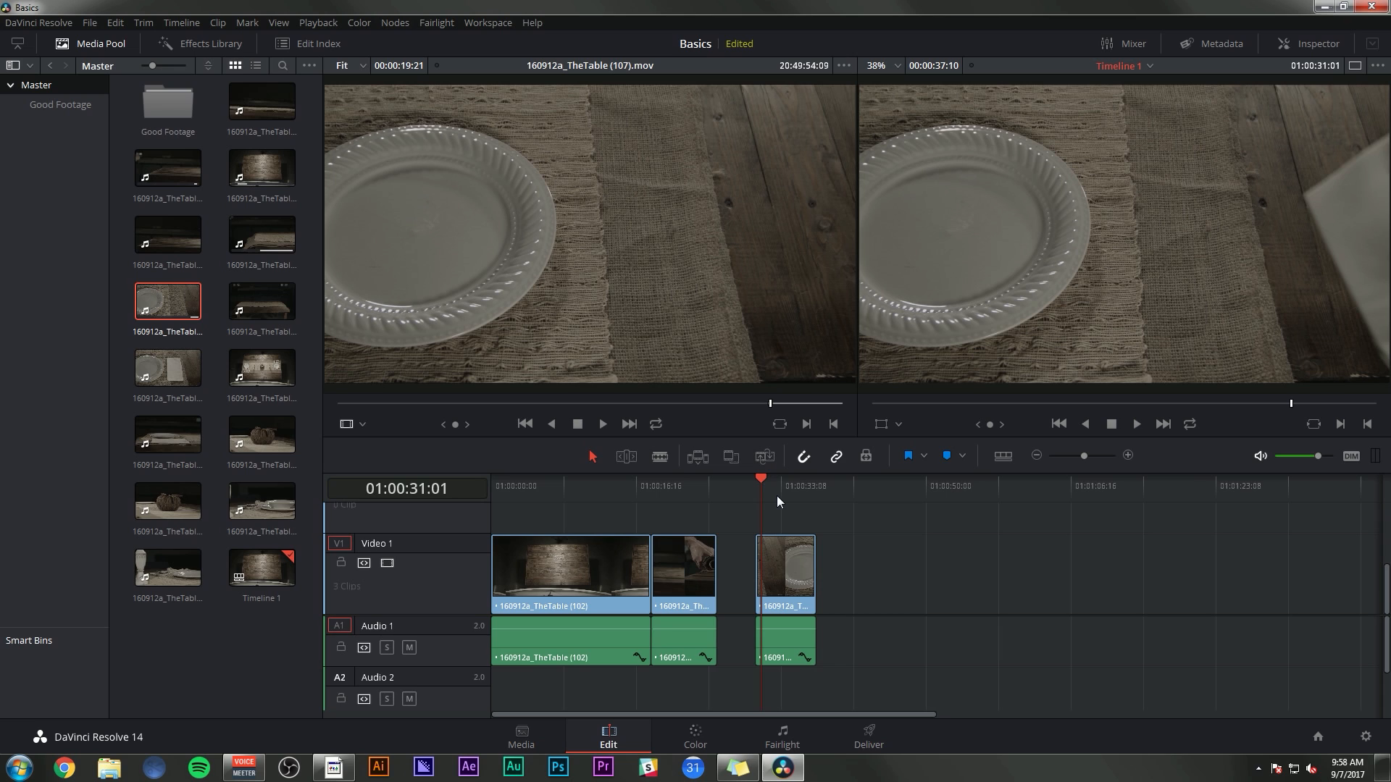
key("ctrl+shift+[")
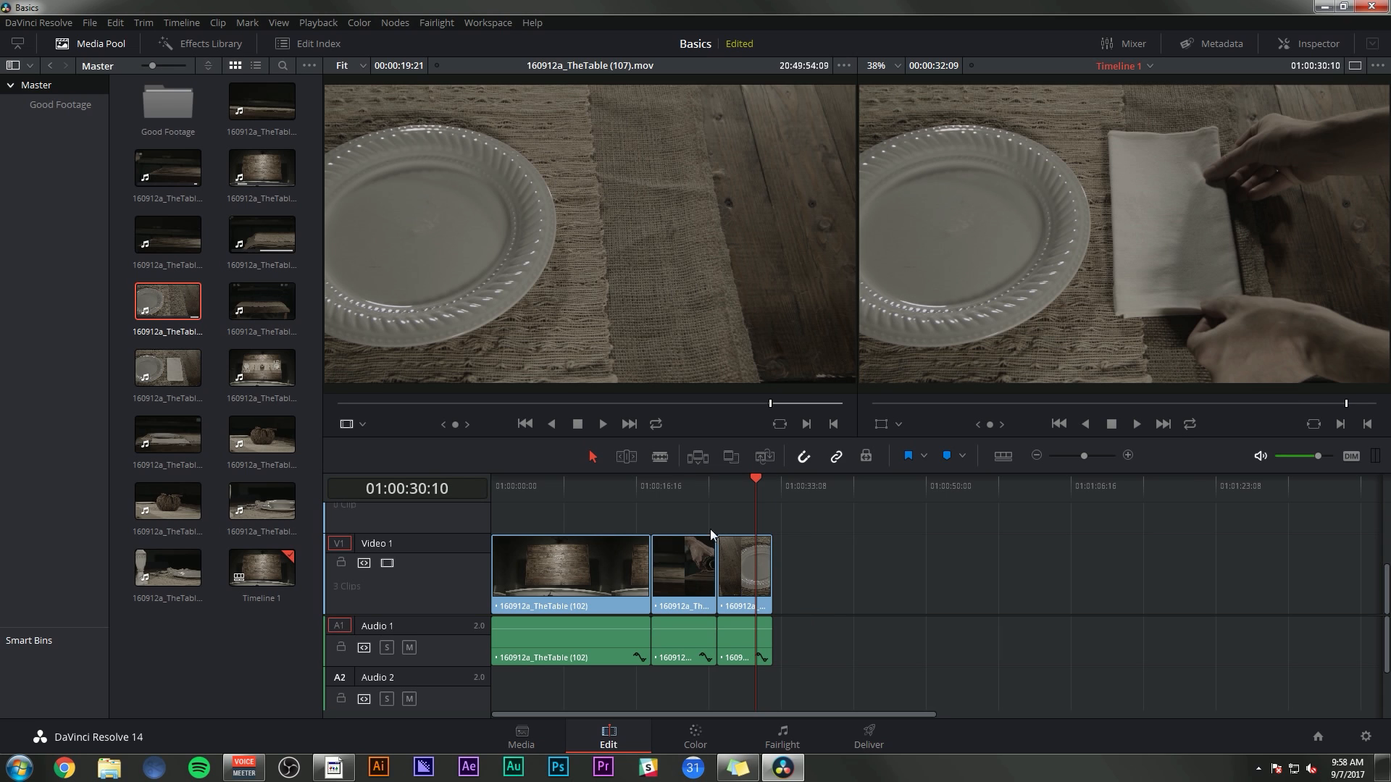
Open the (109) clip in the source viewer and mark a range of 00:00:02:01 where the hand places the cutlery
double_click(168, 435)
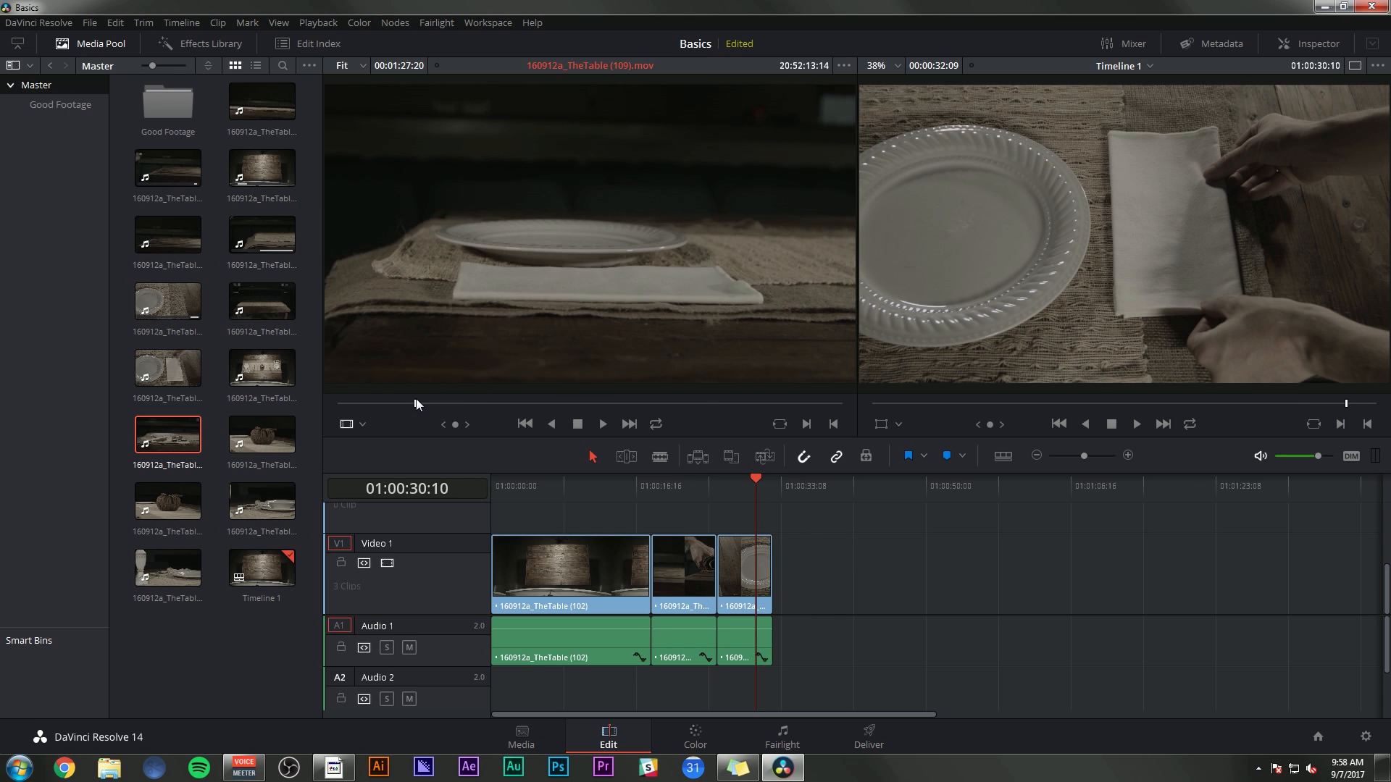
left_click(492, 403)
left_click_drag(494, 406, 623, 413)
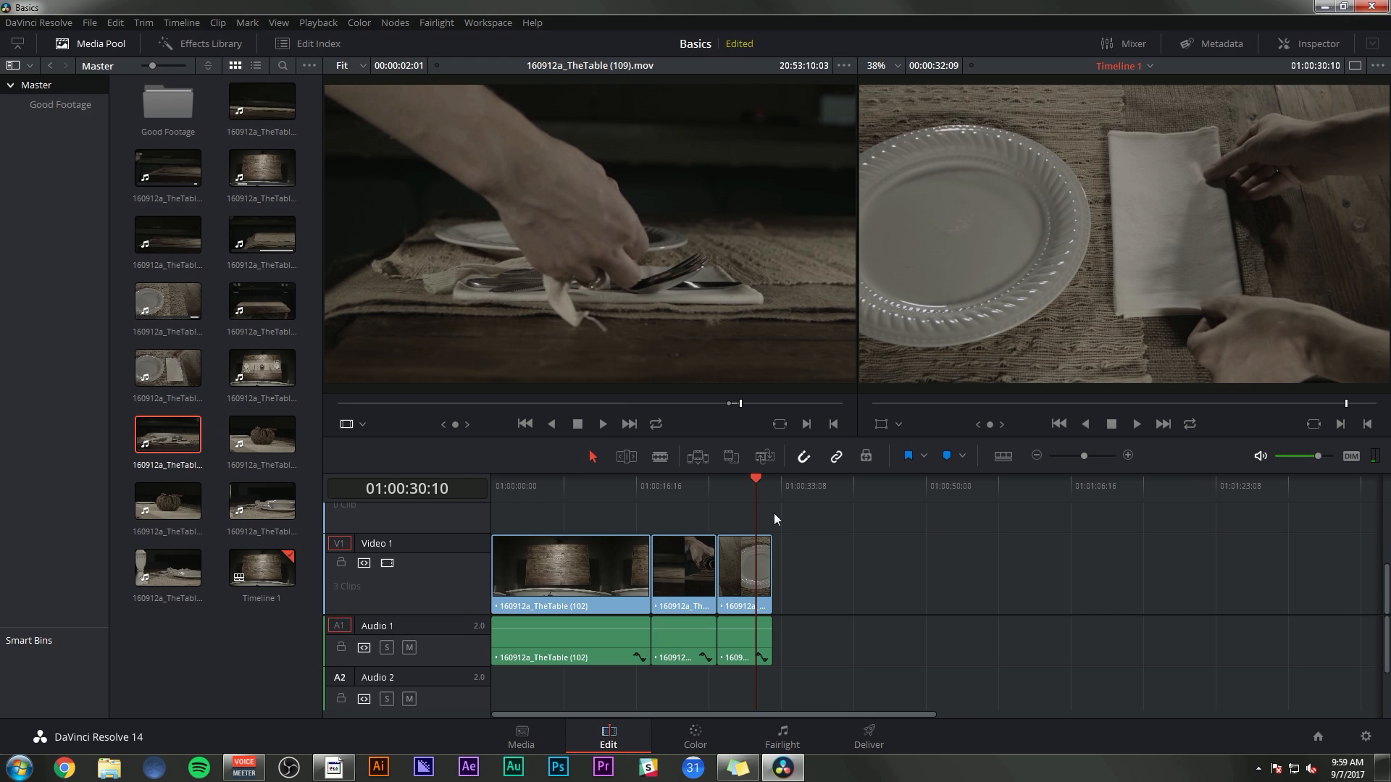
Jump back and forth between the edit points on the timeline, from its start to the beginning of the (107) clip
key("Up")
key("Up")
key("Up")
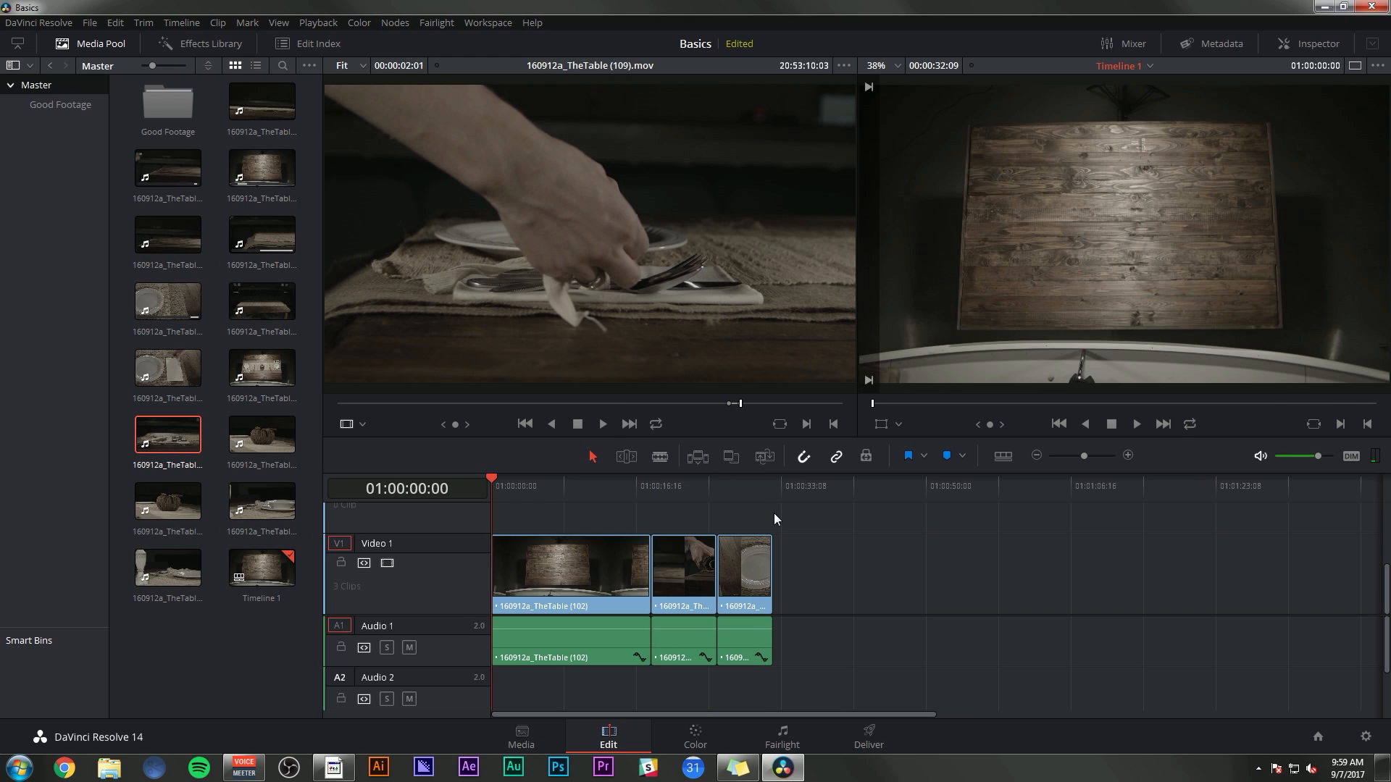
key("Down")
key("Down")
key("Down")
key("Up")
key("Down")
key("Down")
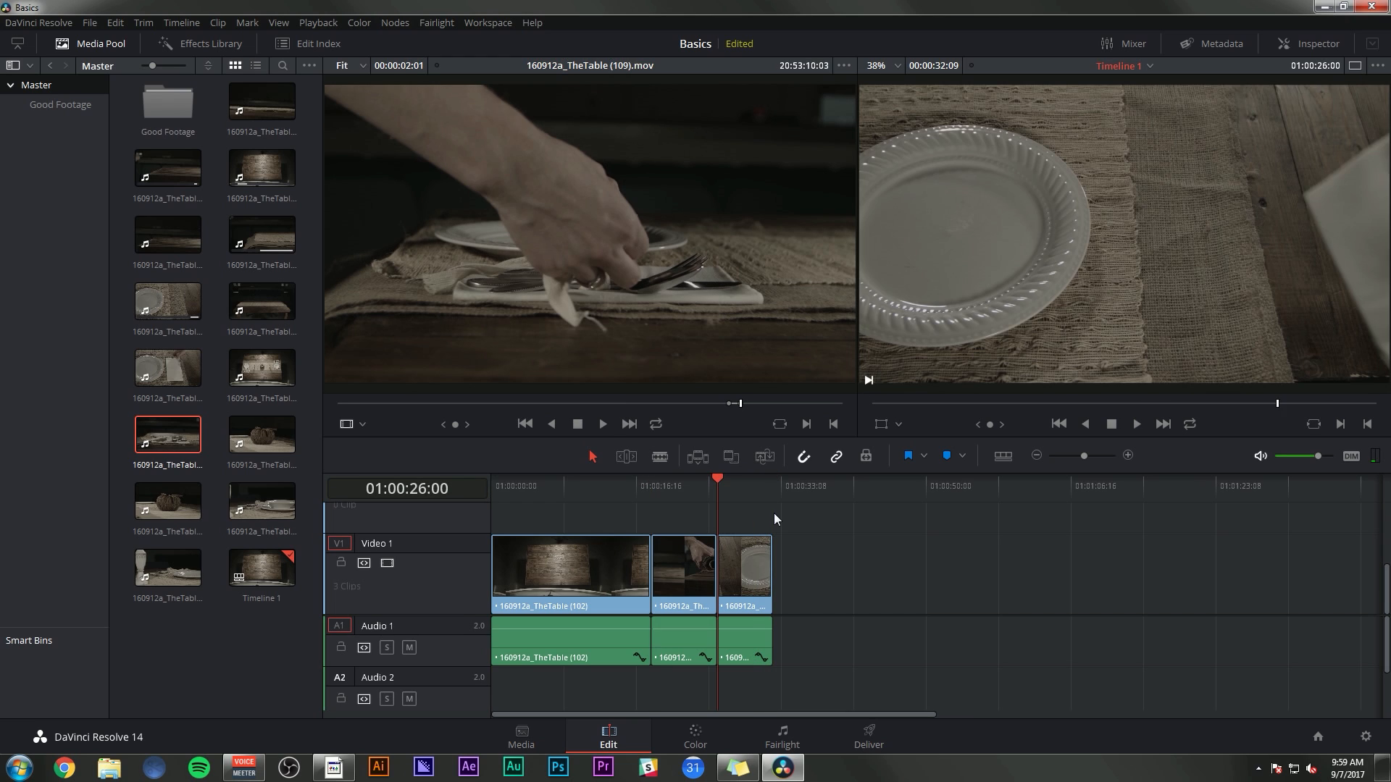
Append the marked part of the (109) clip to the end of the timeline and jump between the neighbouring edit points
left_click_drag(606, 226, 1297, 180)
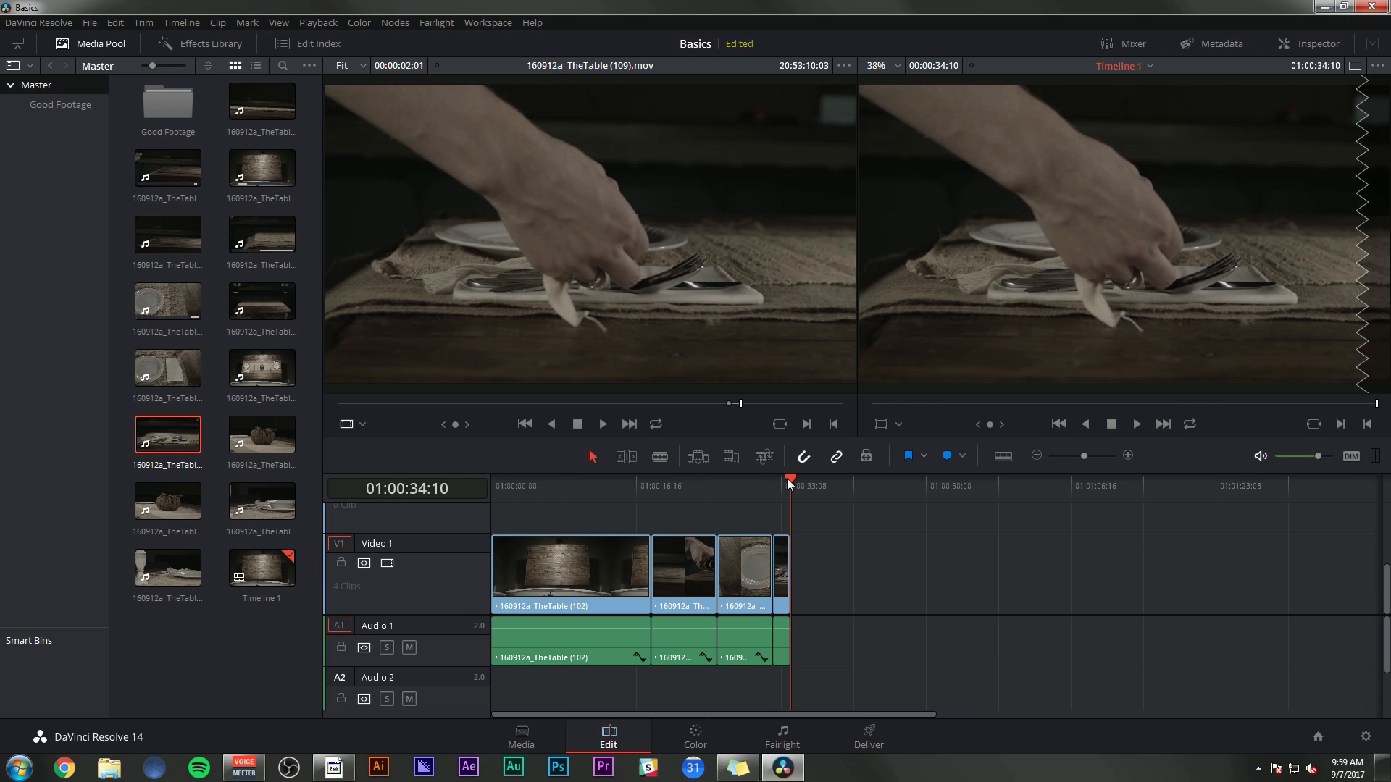
key("Up")
key("Down")
key("Up")
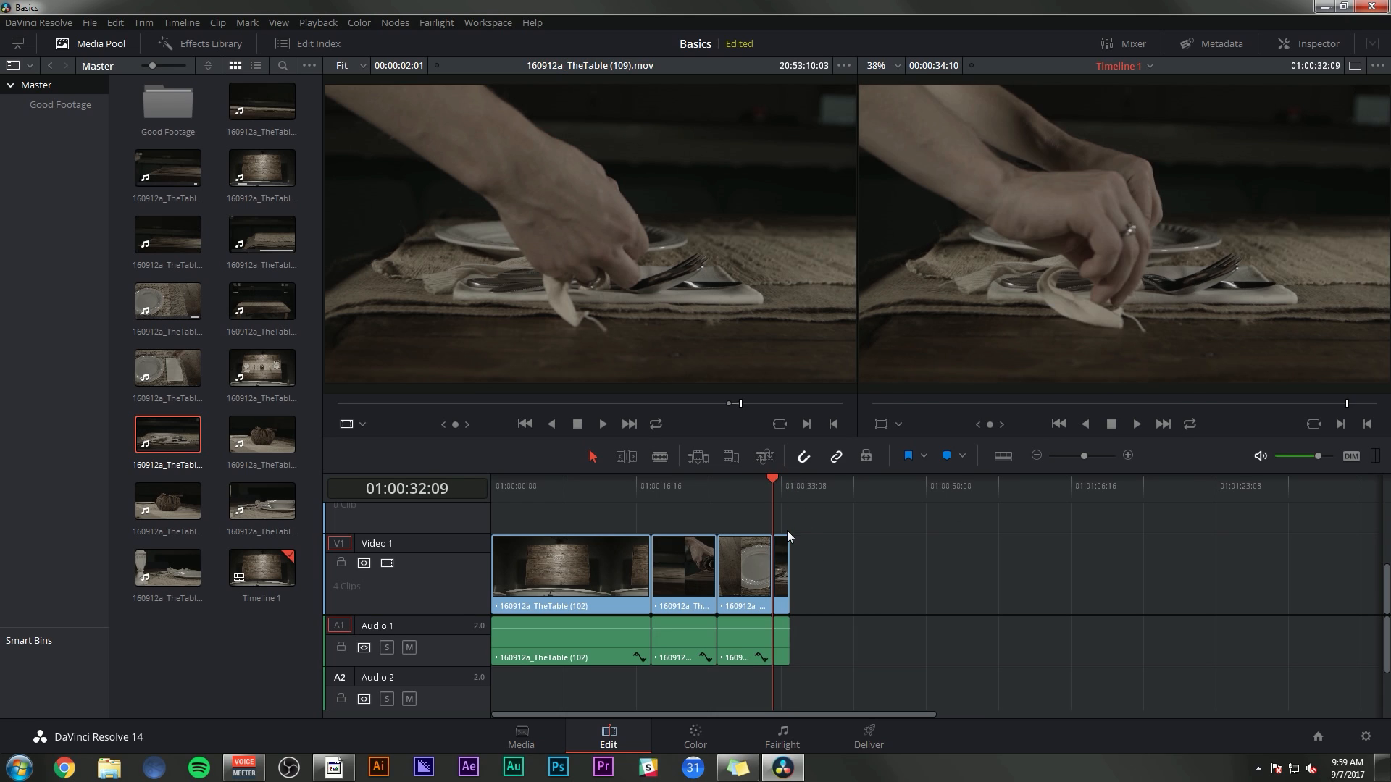
key("Up")
key("Down")
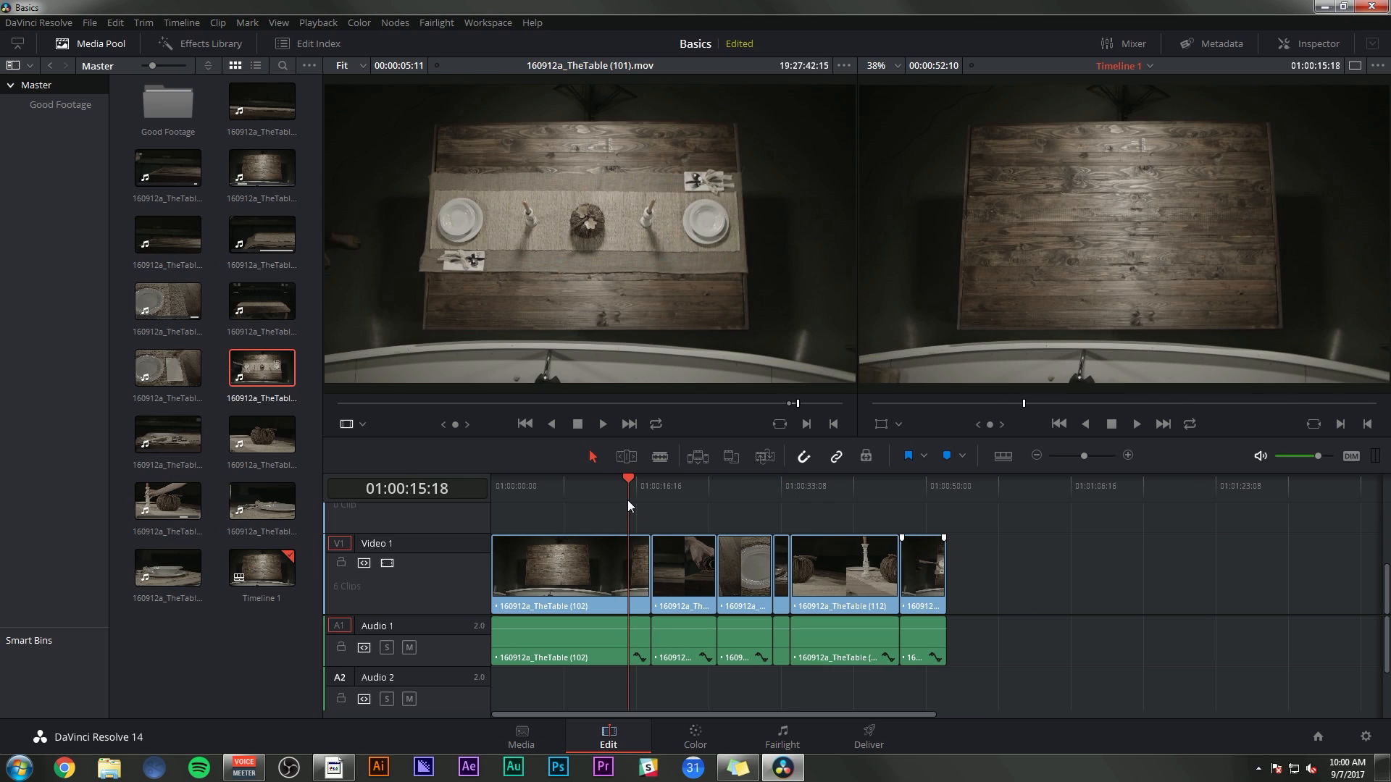
Ripple-trim the start of the (102) clip to 01:00:15:18, play the timeline, and ripple-trim a clip's end at the playhead
key("ctrl+shift+bracketleft")
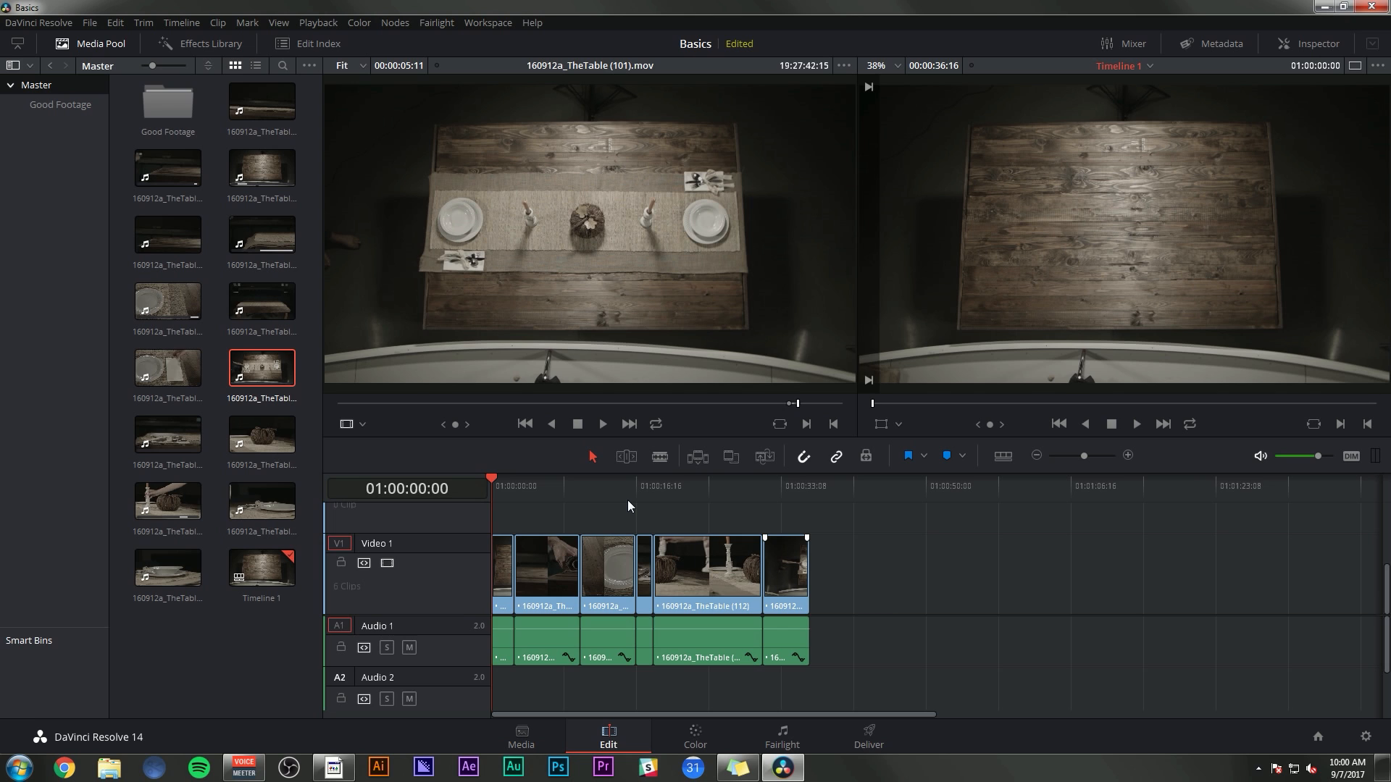
key("space")
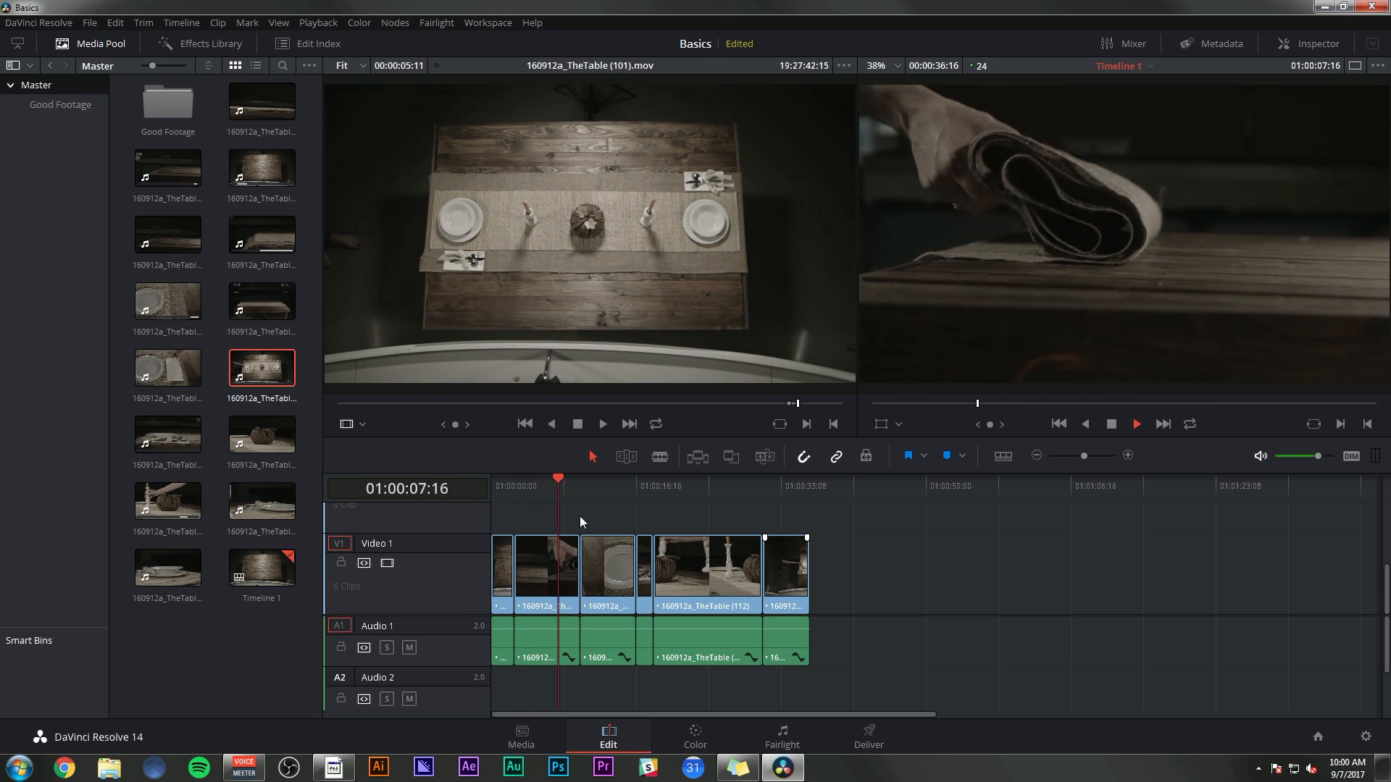
key("ctrl+shift+bracketright")
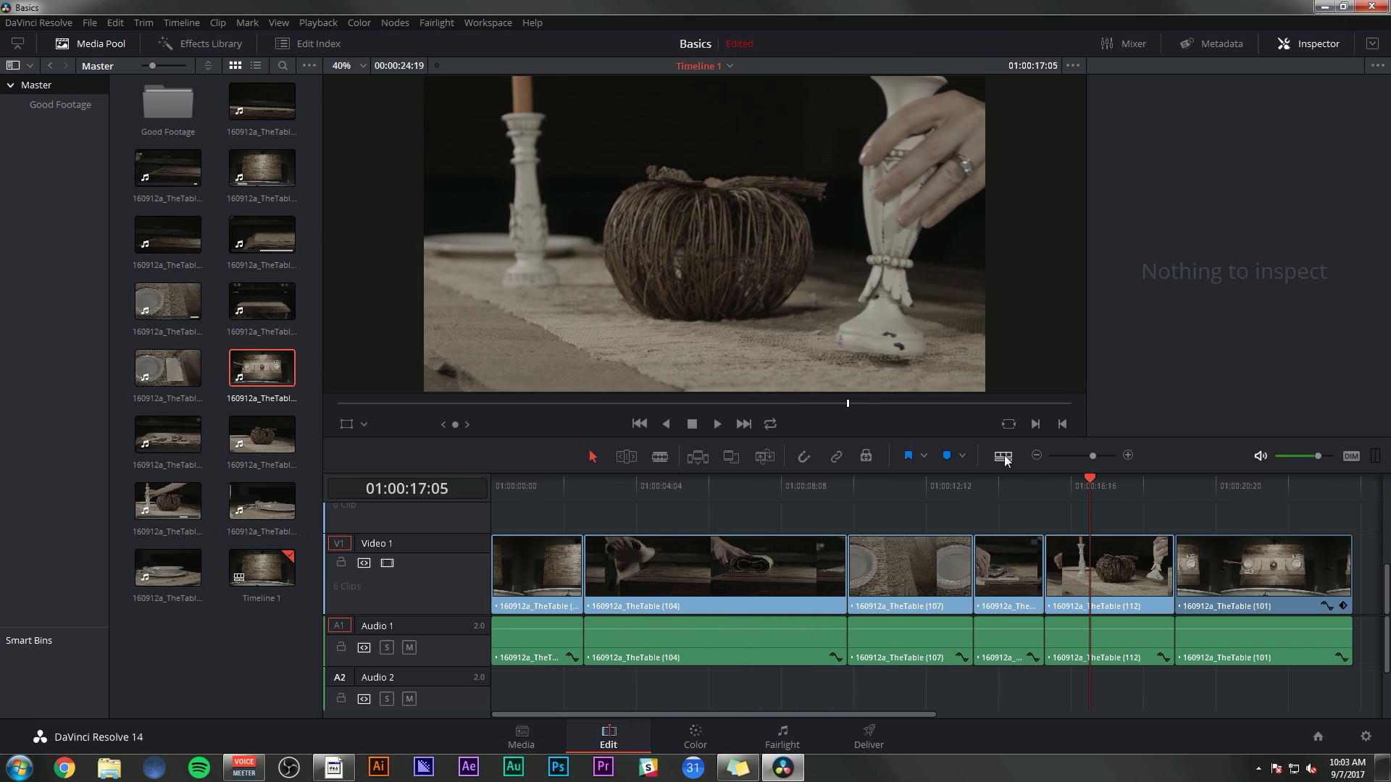
Reduce the video and audio track heights to their minimum and try the three clip display styles of the timeline
left_click(1004, 457)
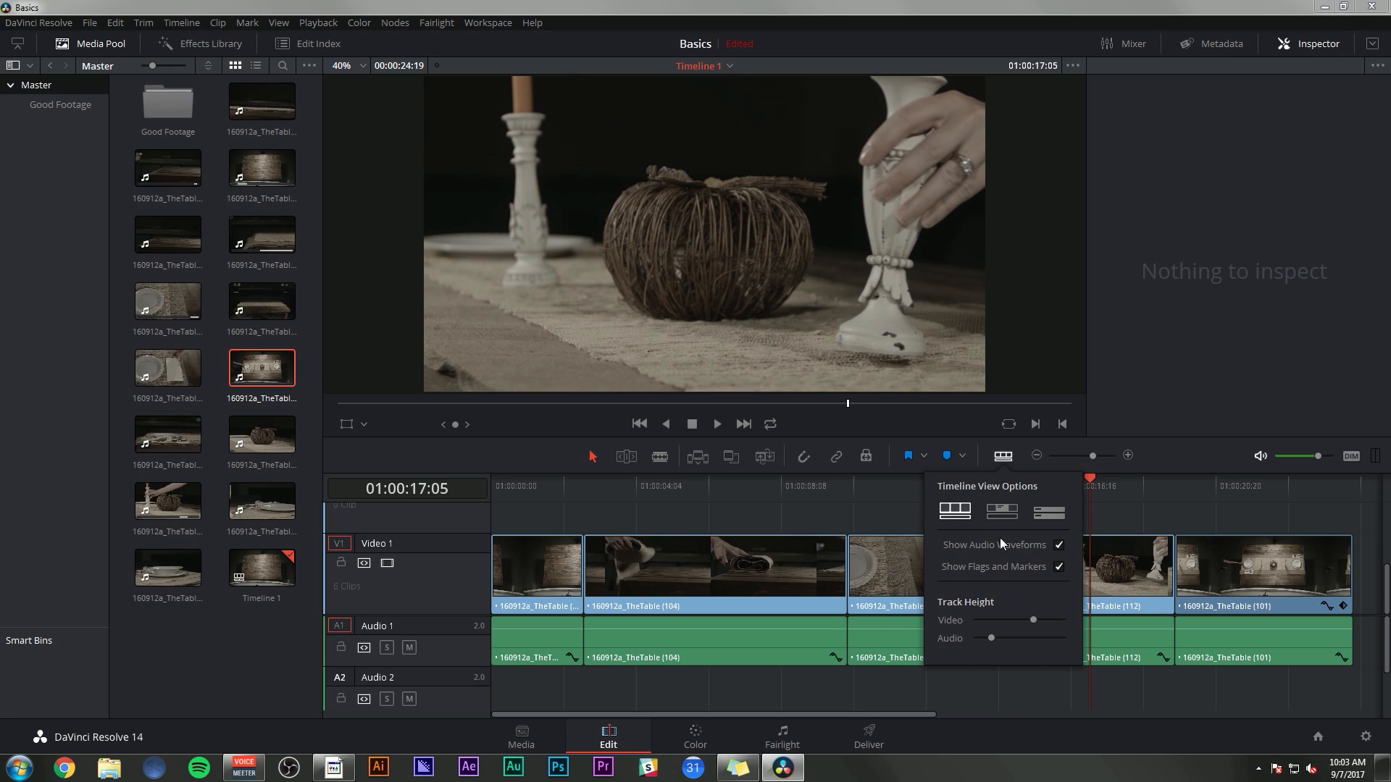
left_click_drag(989, 639, 1019, 621)
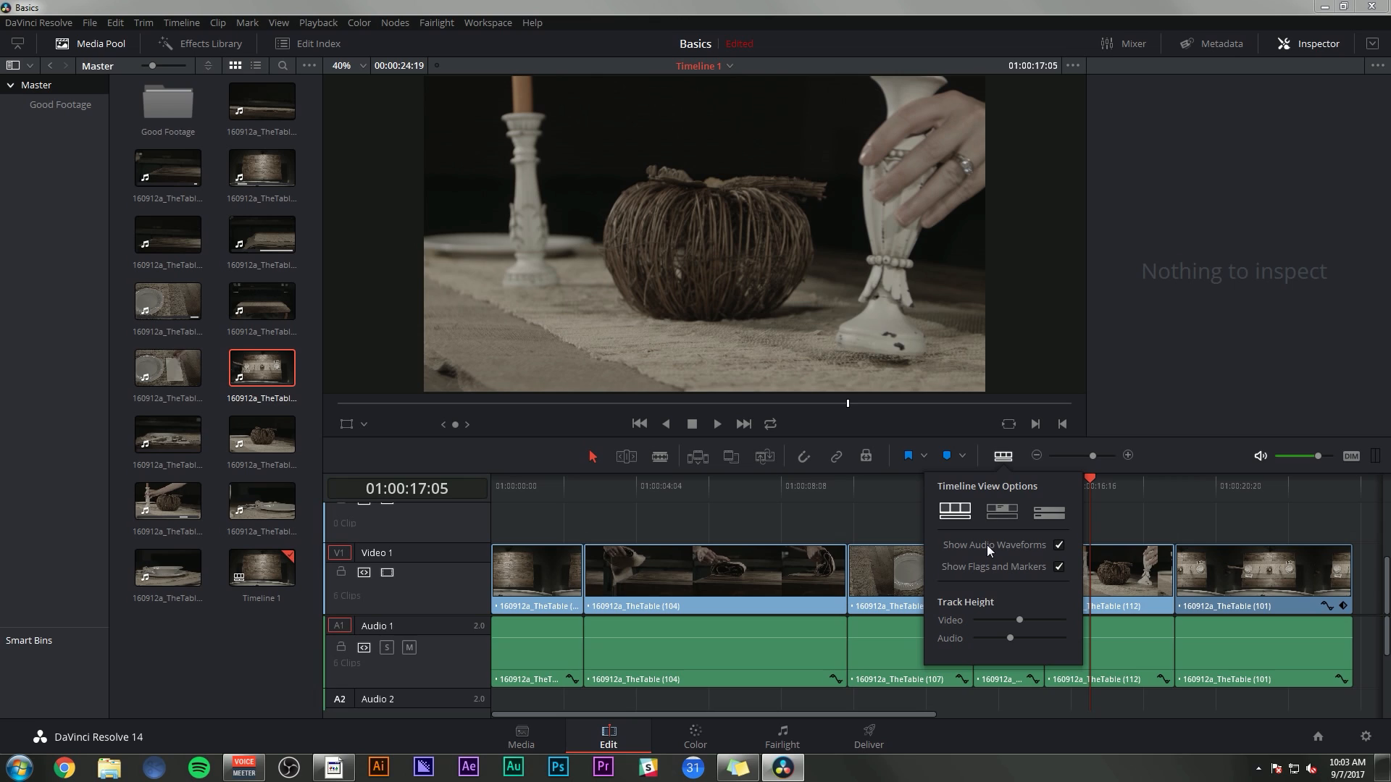
left_click(1004, 513)
left_click(1039, 512)
left_click(1002, 511)
left_click(968, 507)
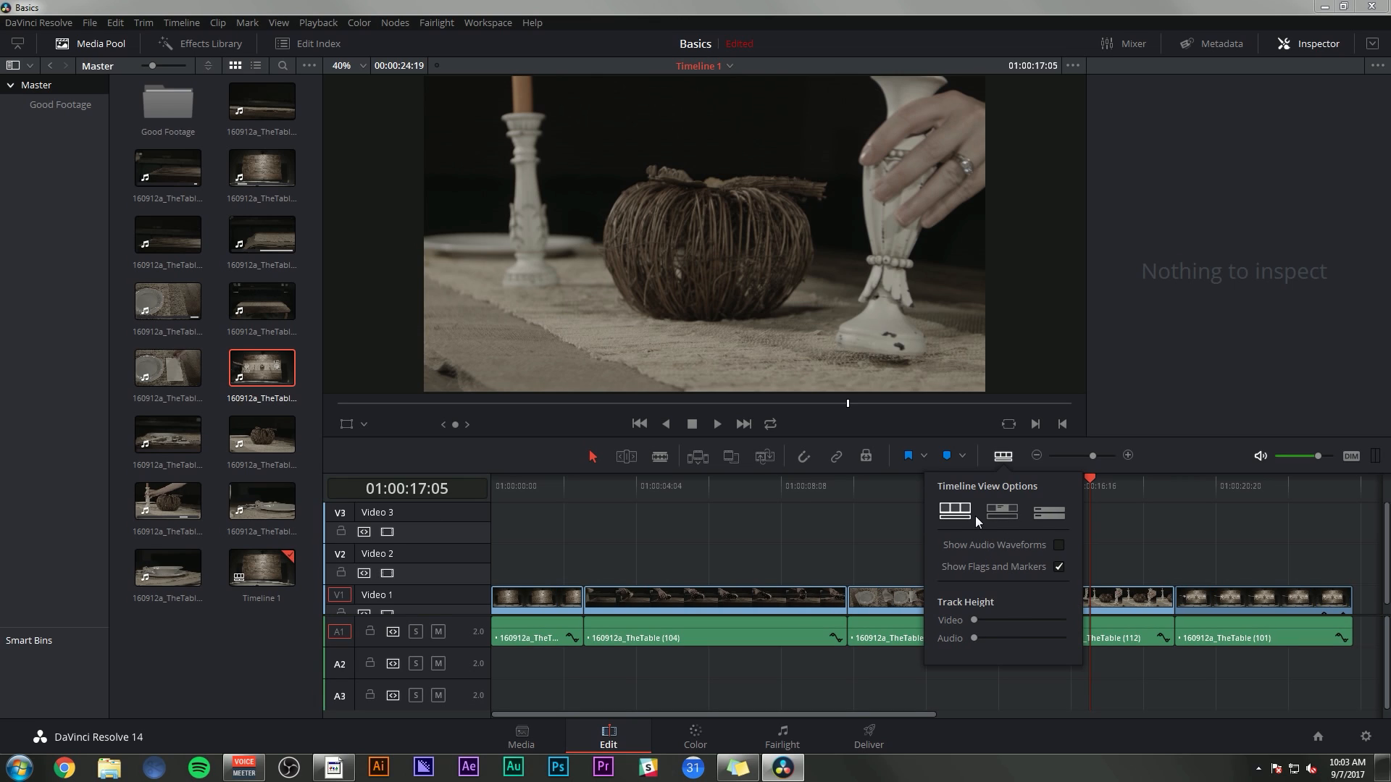
Display timeline clips with thumbnails only at their start and end, and turn on Show Audio Waveforms
left_click(1002, 511)
left_click(1043, 512)
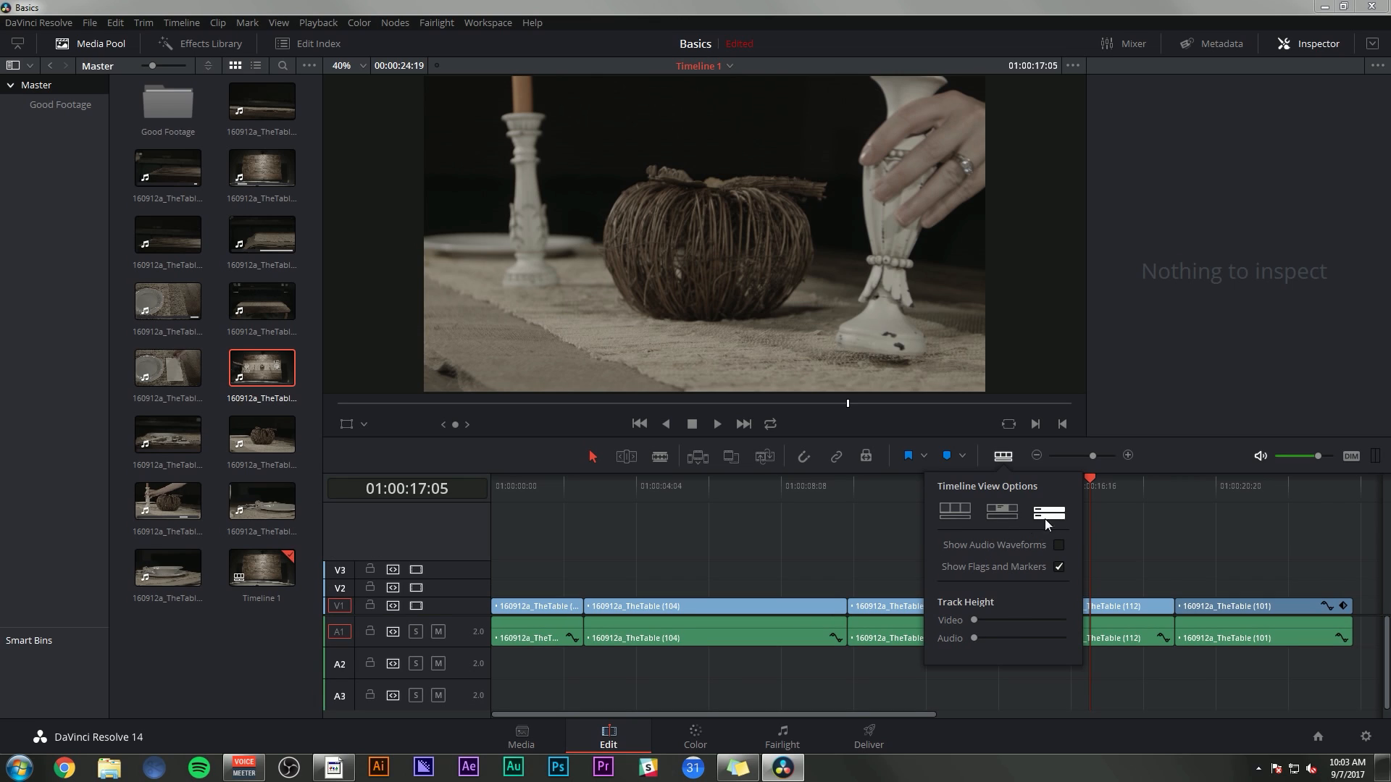
left_click(993, 460)
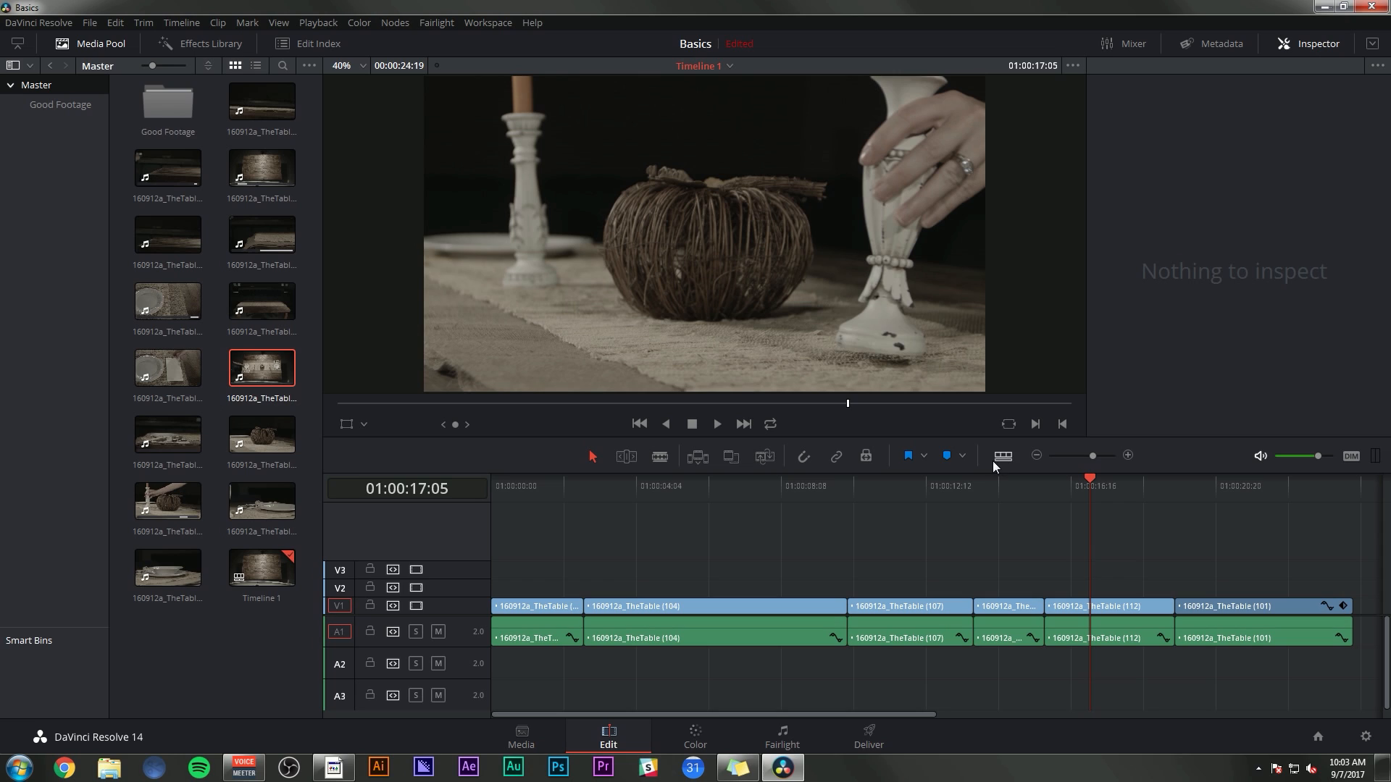
left_click(1054, 545)
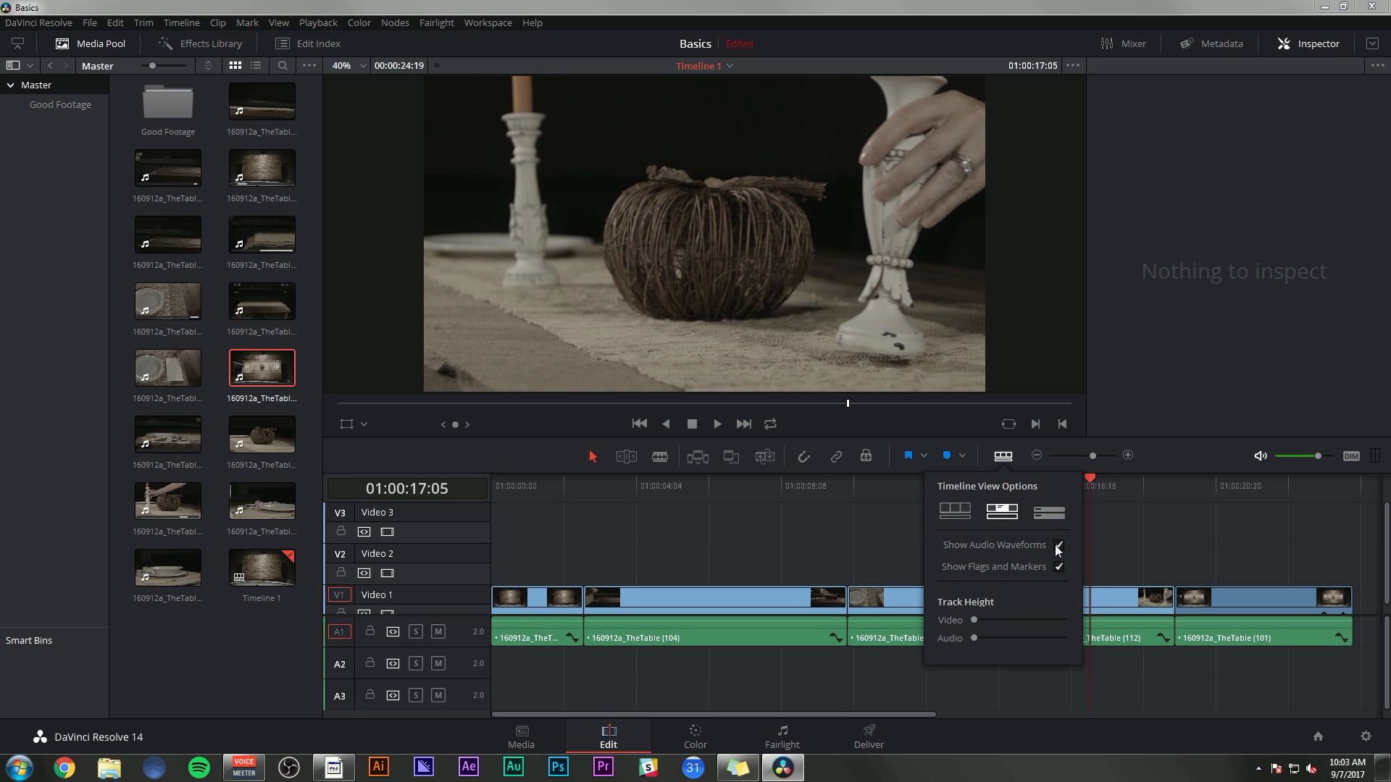
left_click(1004, 457)
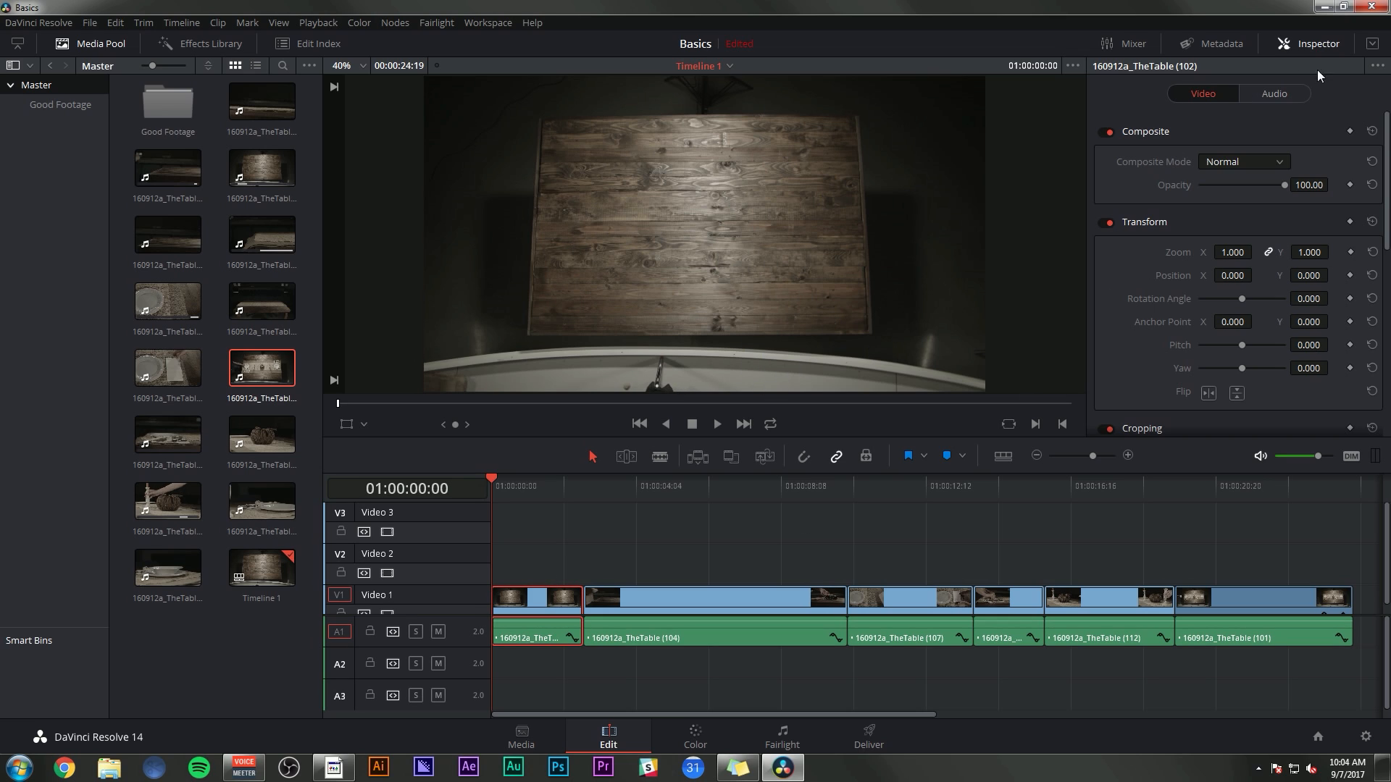
Set the (102) clip's Zoom to 1.400 and its Position Y to -38.000, and compare its framing with the (101) clip
left_click_drag(1235, 253, 1288, 275)
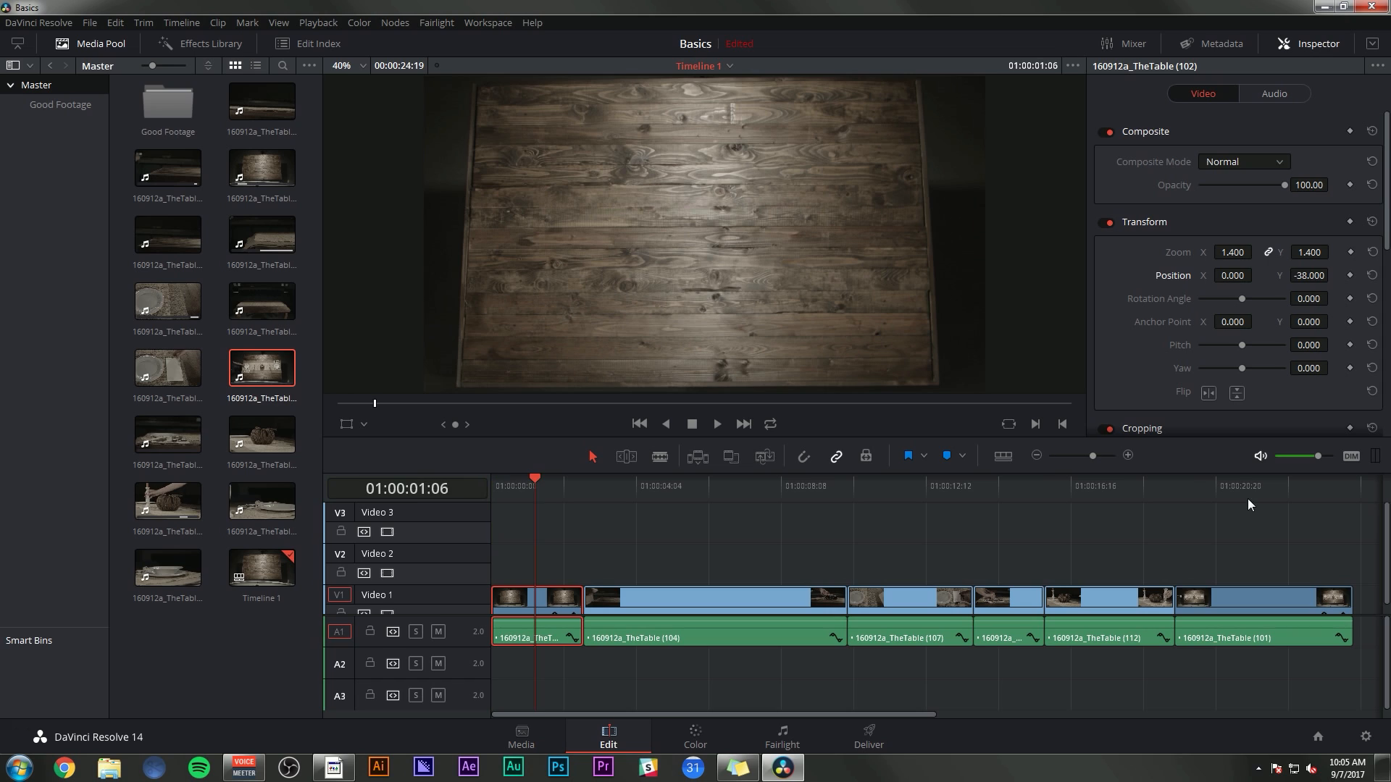
mouse_move(1258, 491)
left_mouse_down()
mouse_move(1272, 490)
mouse_move(1261, 485)
left_mouse_up()
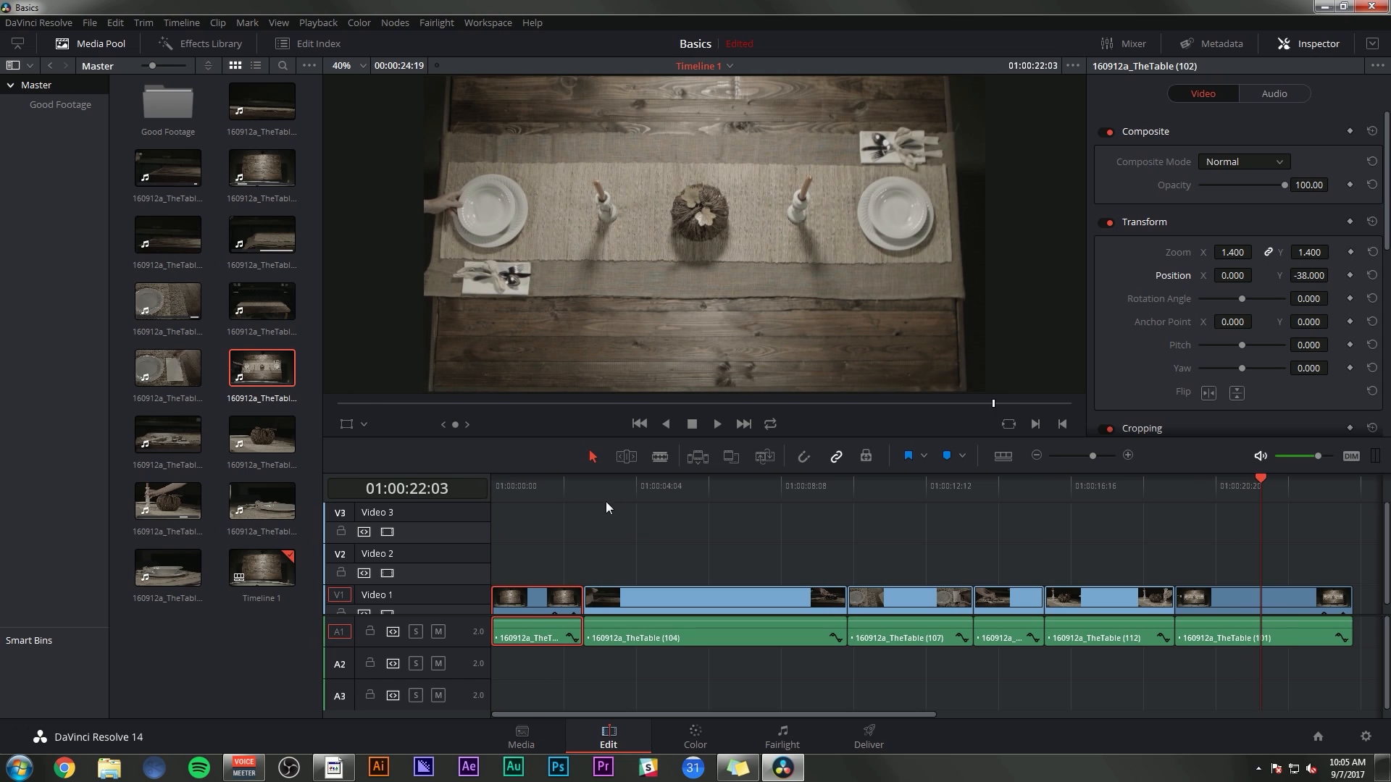
Copy the (102) clip, paste its Position and Zoom attributes onto the (101) clip, and compare the framing of both shots
right_click(537, 597)
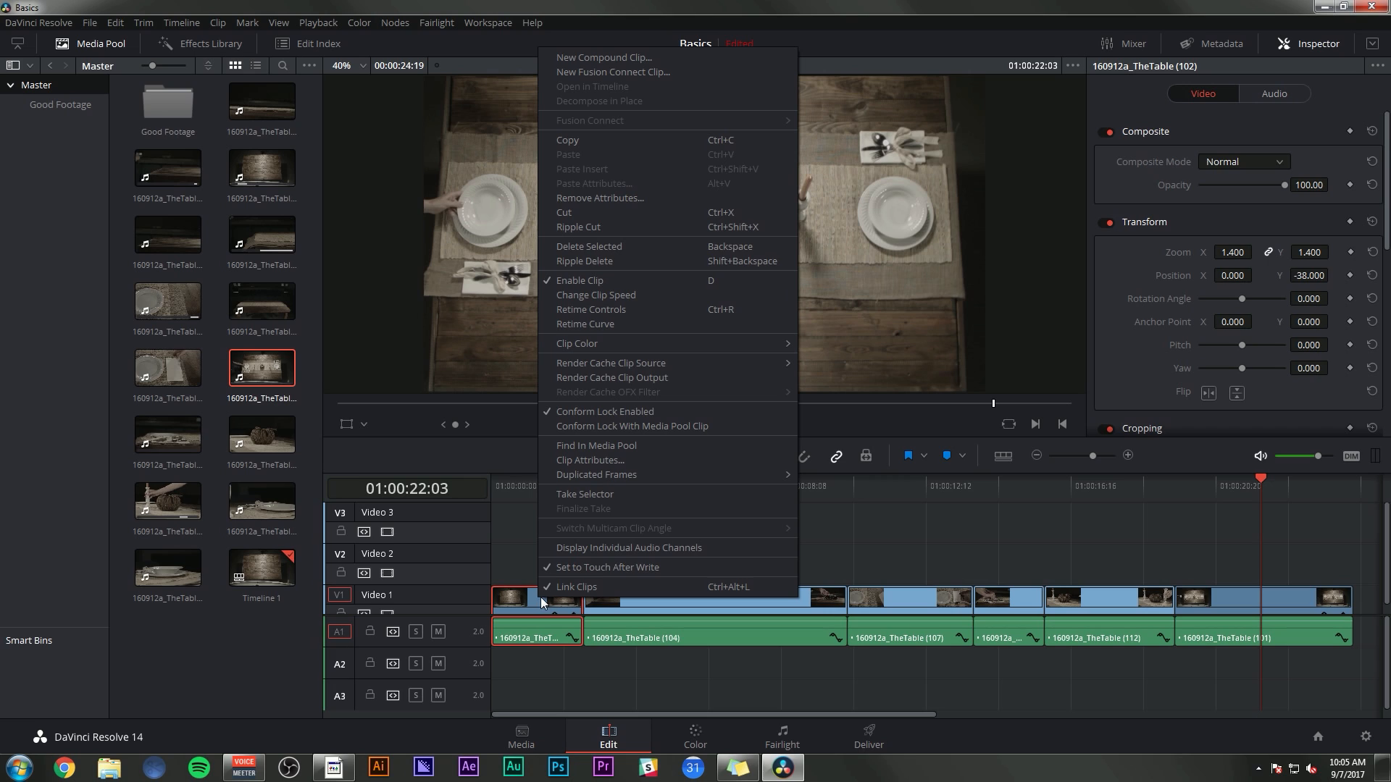
left_click(1248, 611)
right_click(1232, 597)
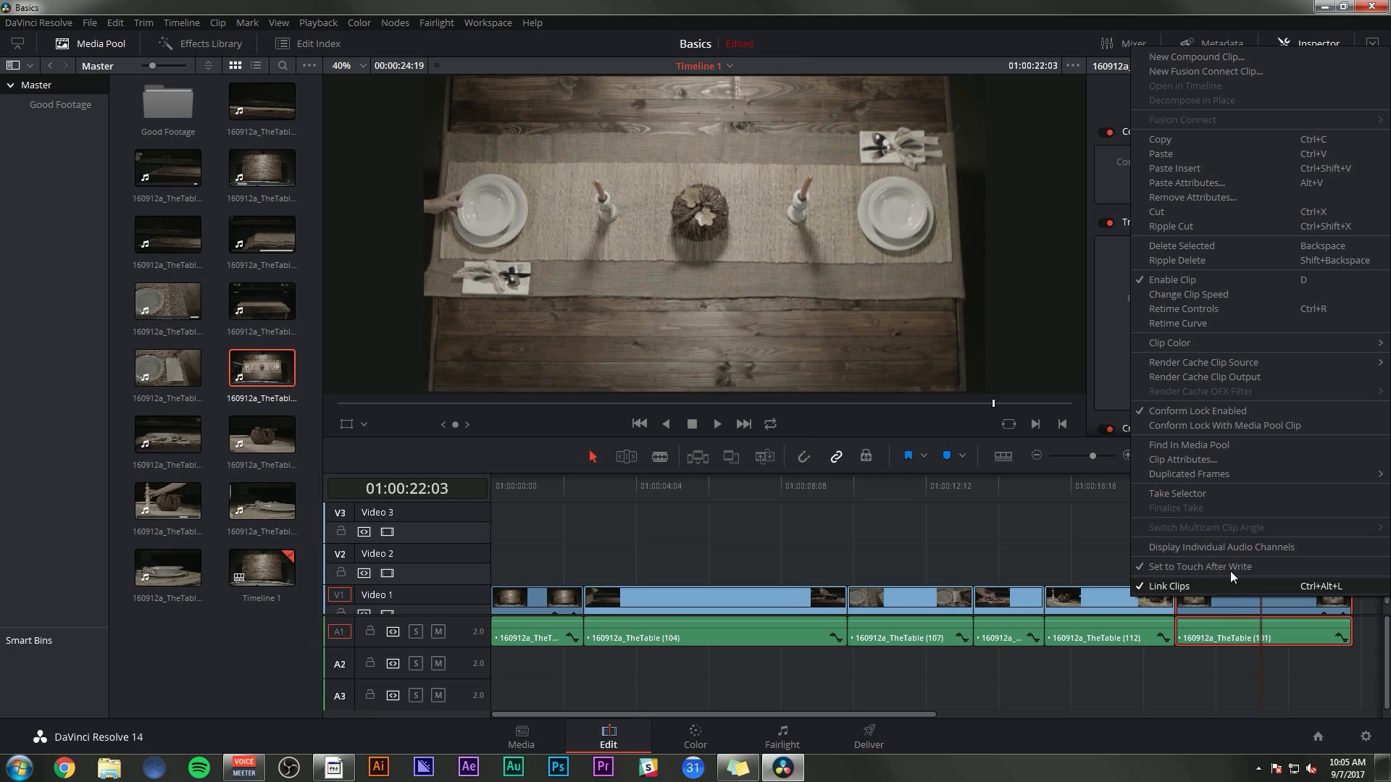
left_click(1194, 182)
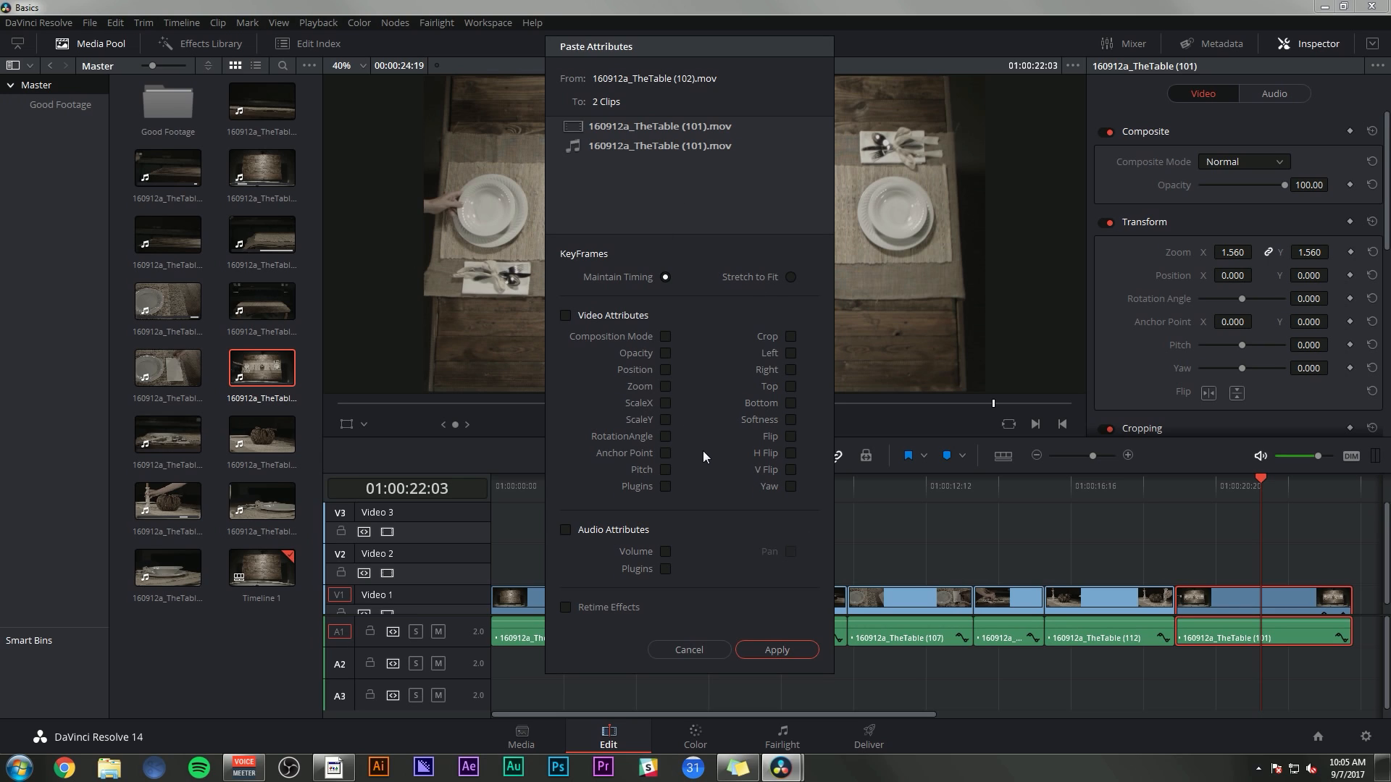
left_click(667, 386)
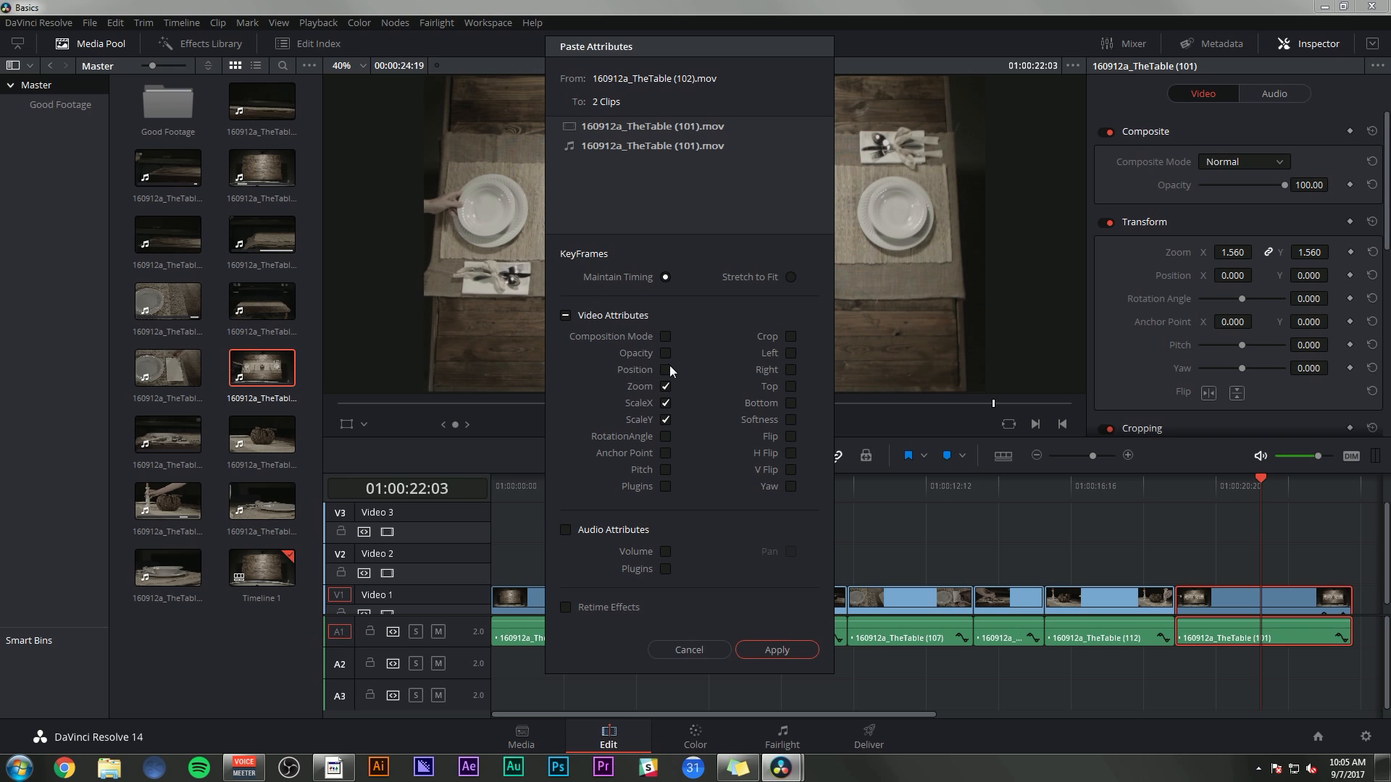
left_click(777, 649)
left_click(564, 488)
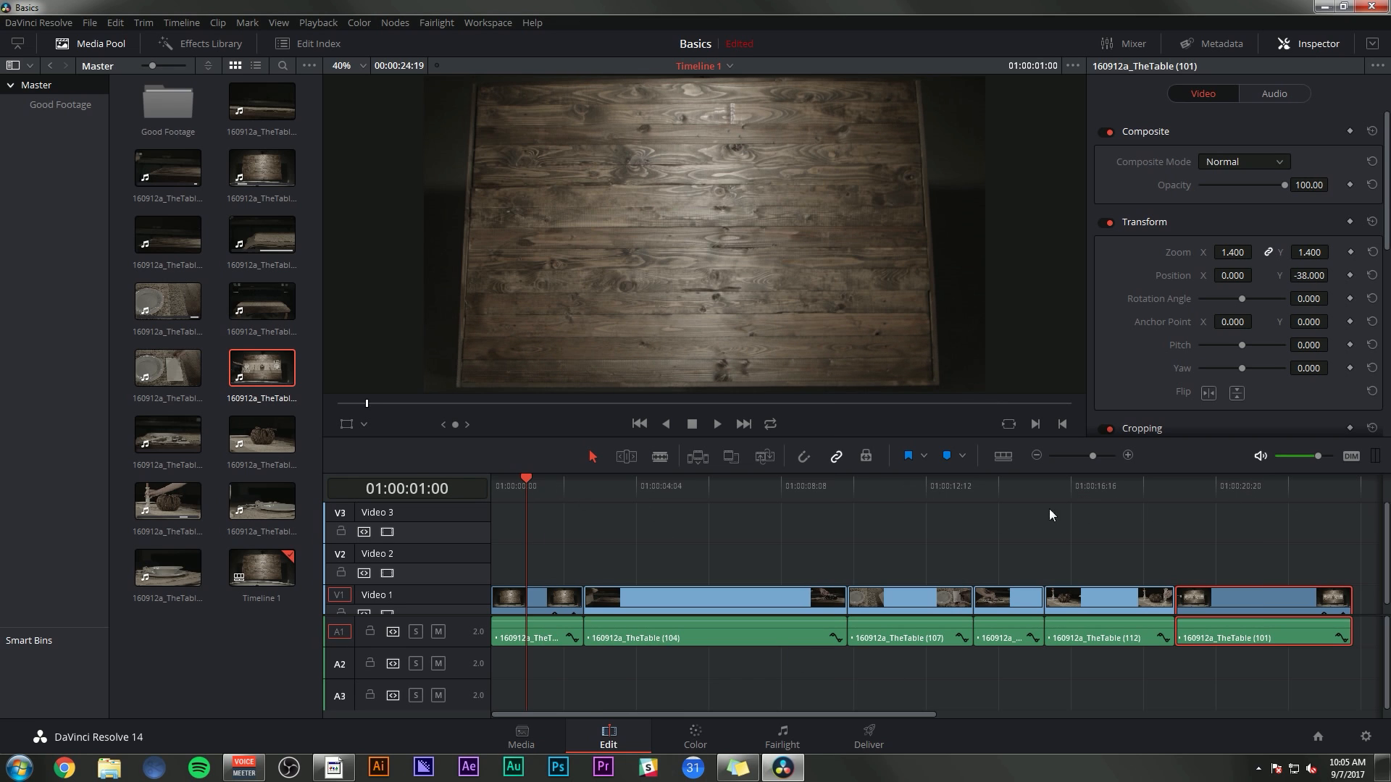
left_click(1239, 488)
left_click(524, 488)
left_click(1240, 489)
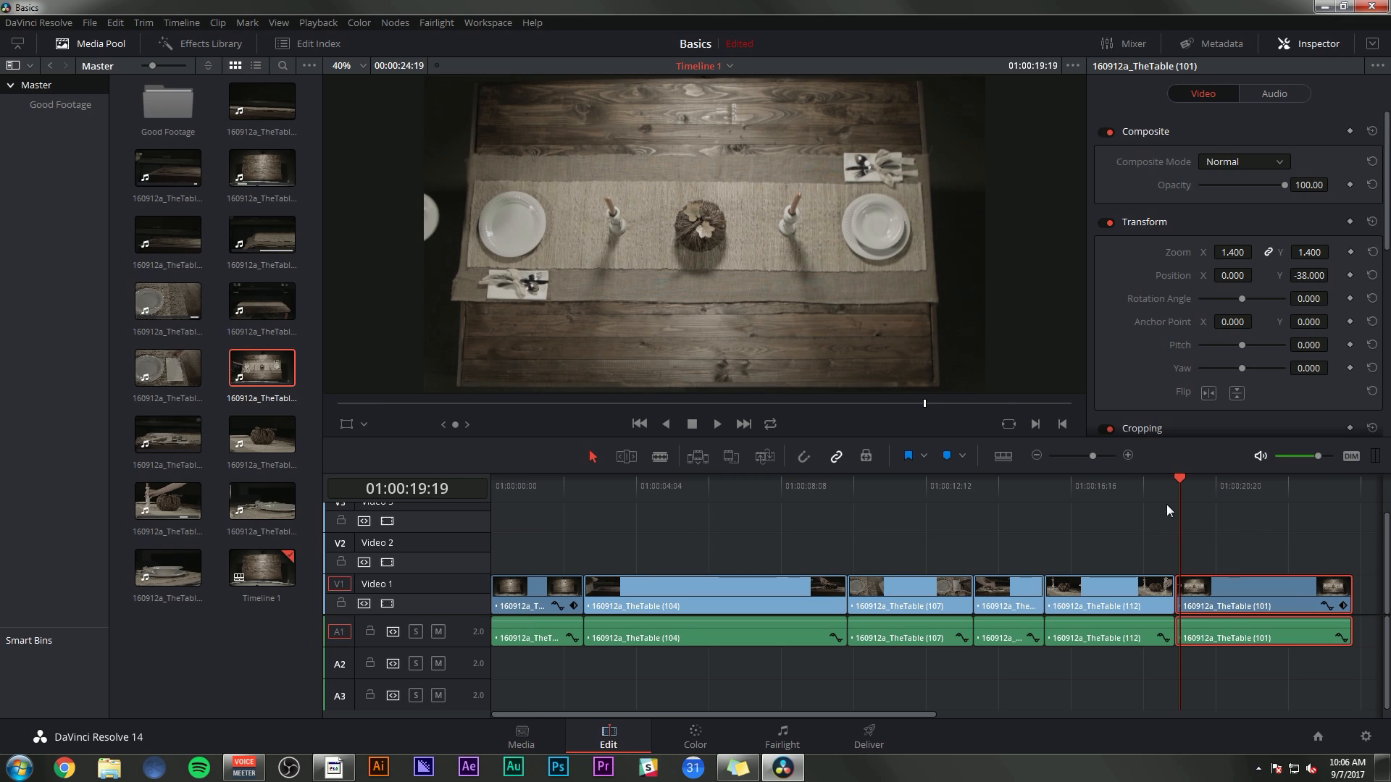
Add a Zoom keyframe at the first frame of the (101) clip, 01:00:19:16
key("Up")
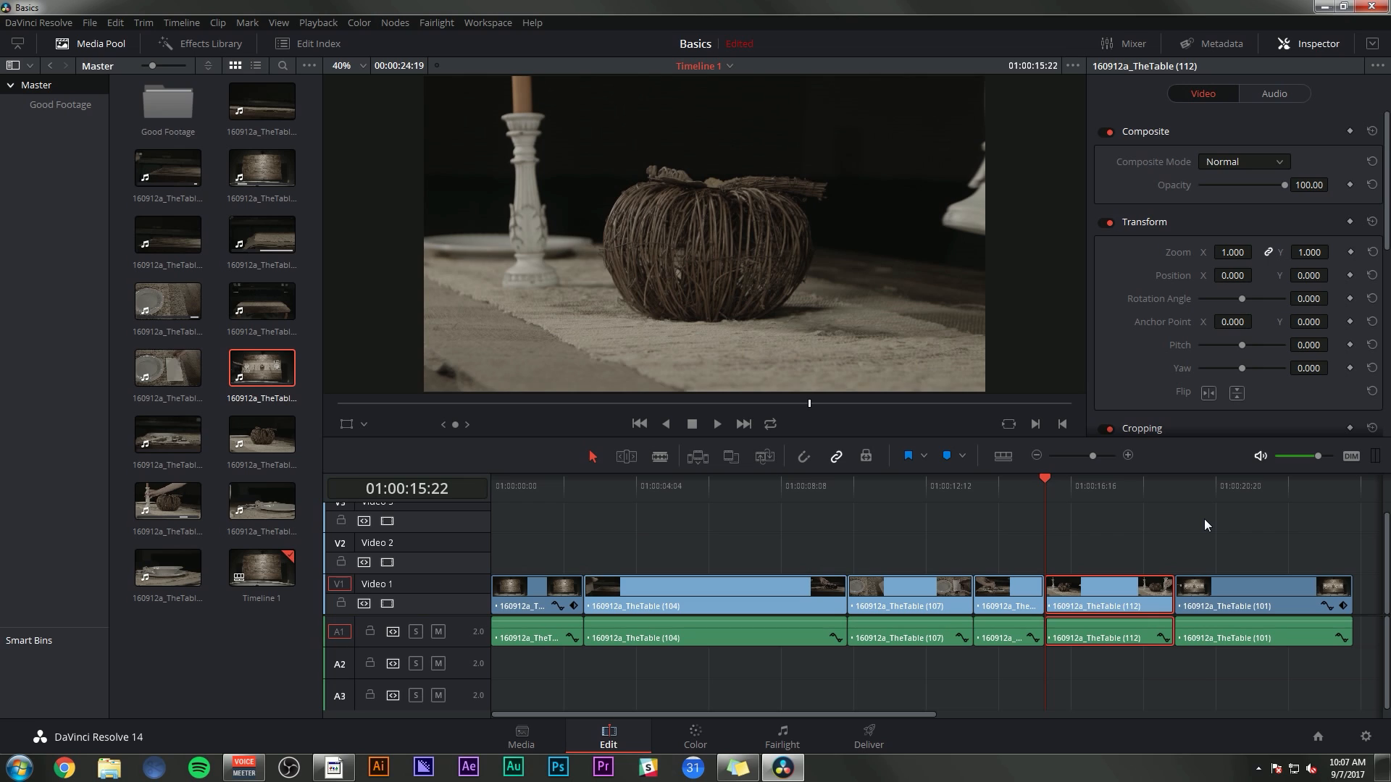
key("Down")
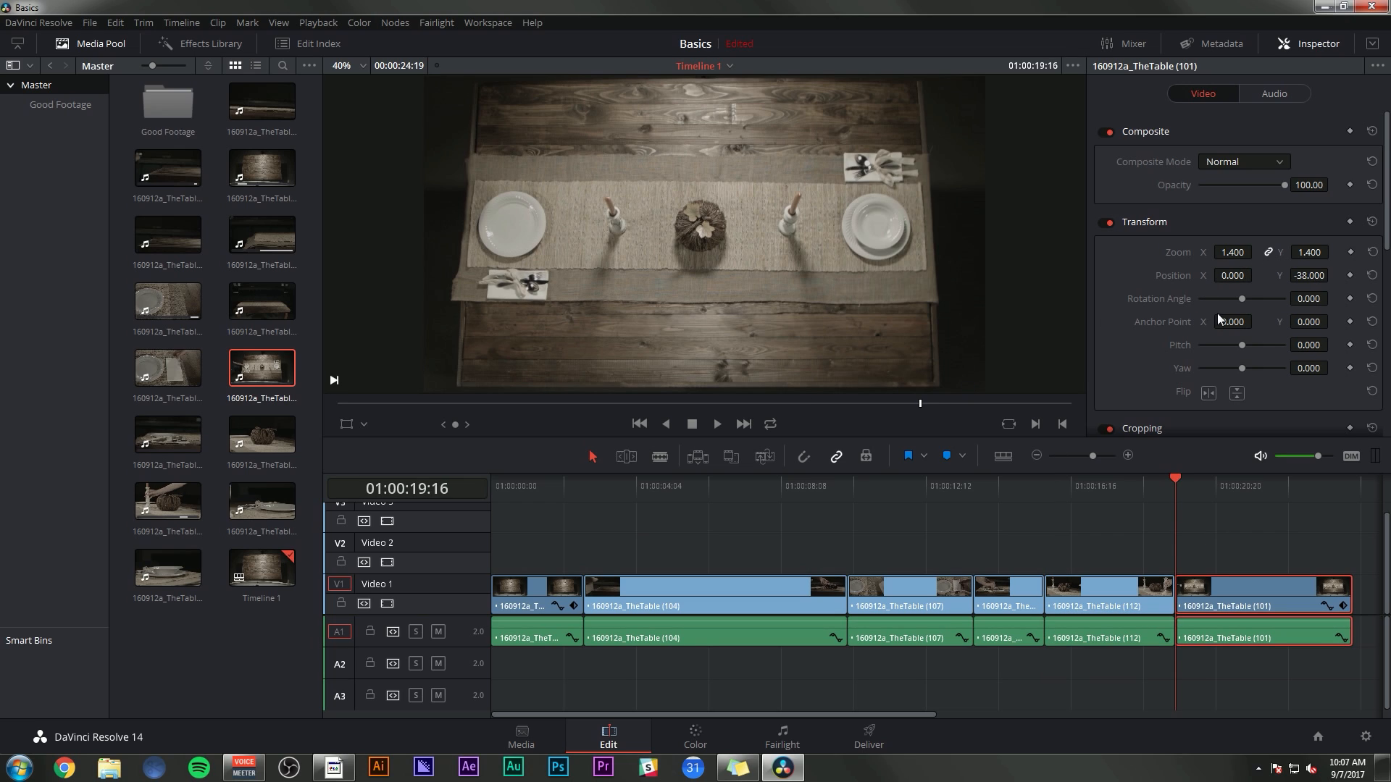
scroll(1160, 268, "down", 1)
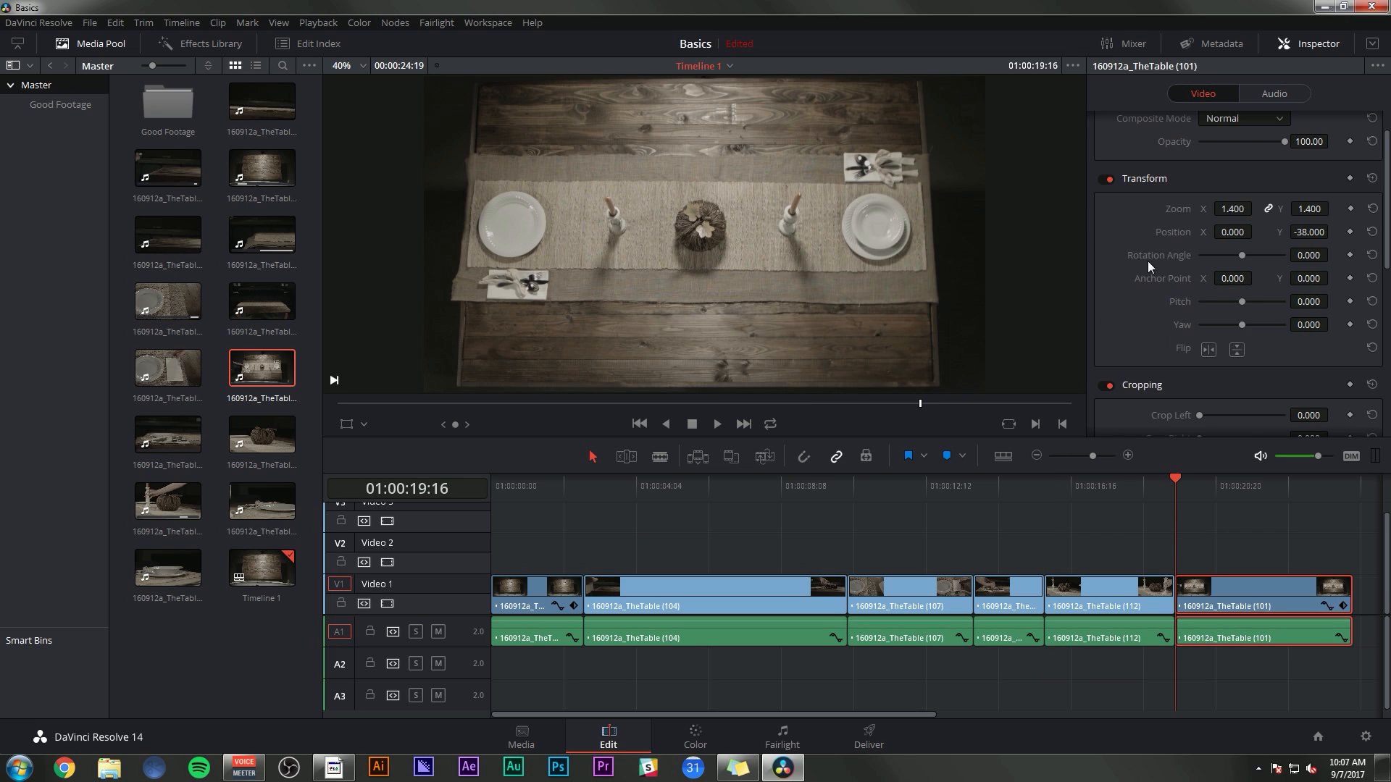
scroll(1194, 281, "up", 1)
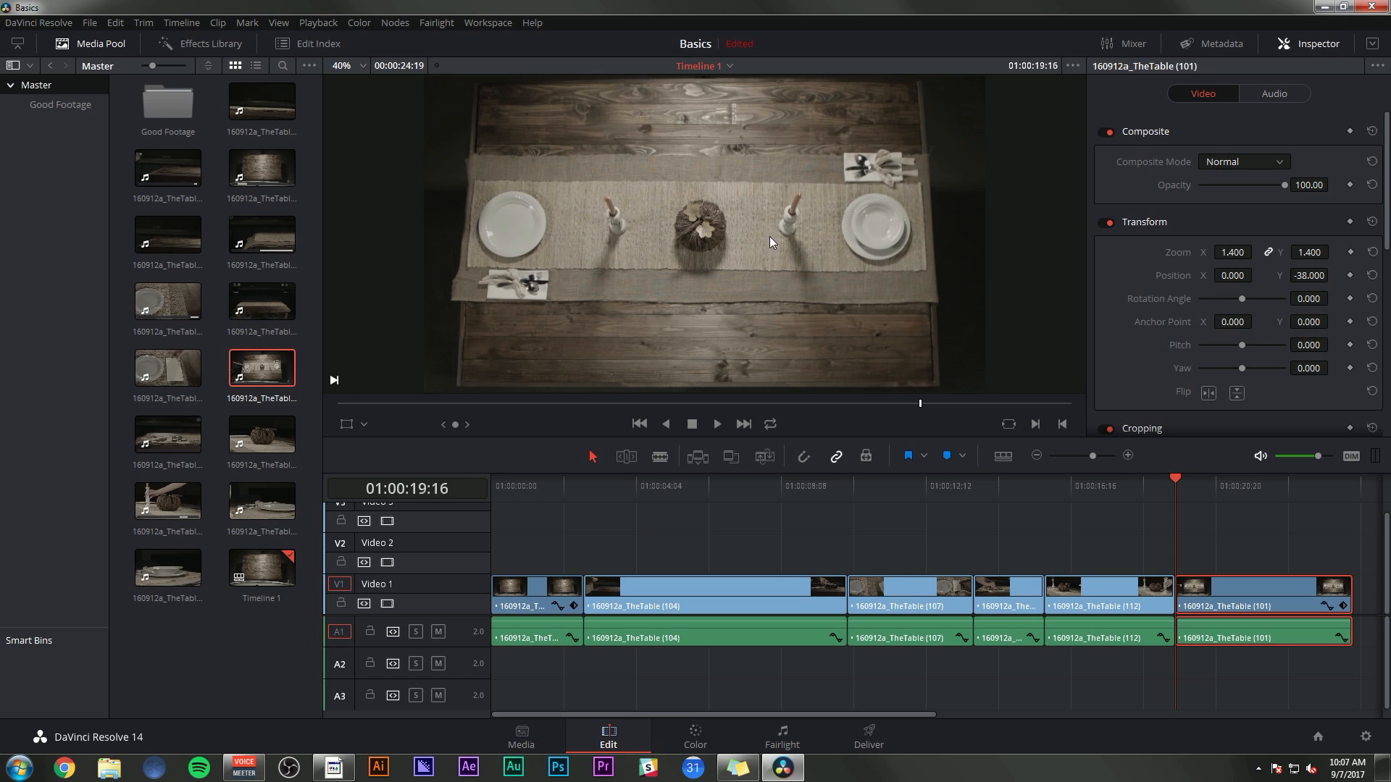
left_click_drag(1192, 482, 1182, 516)
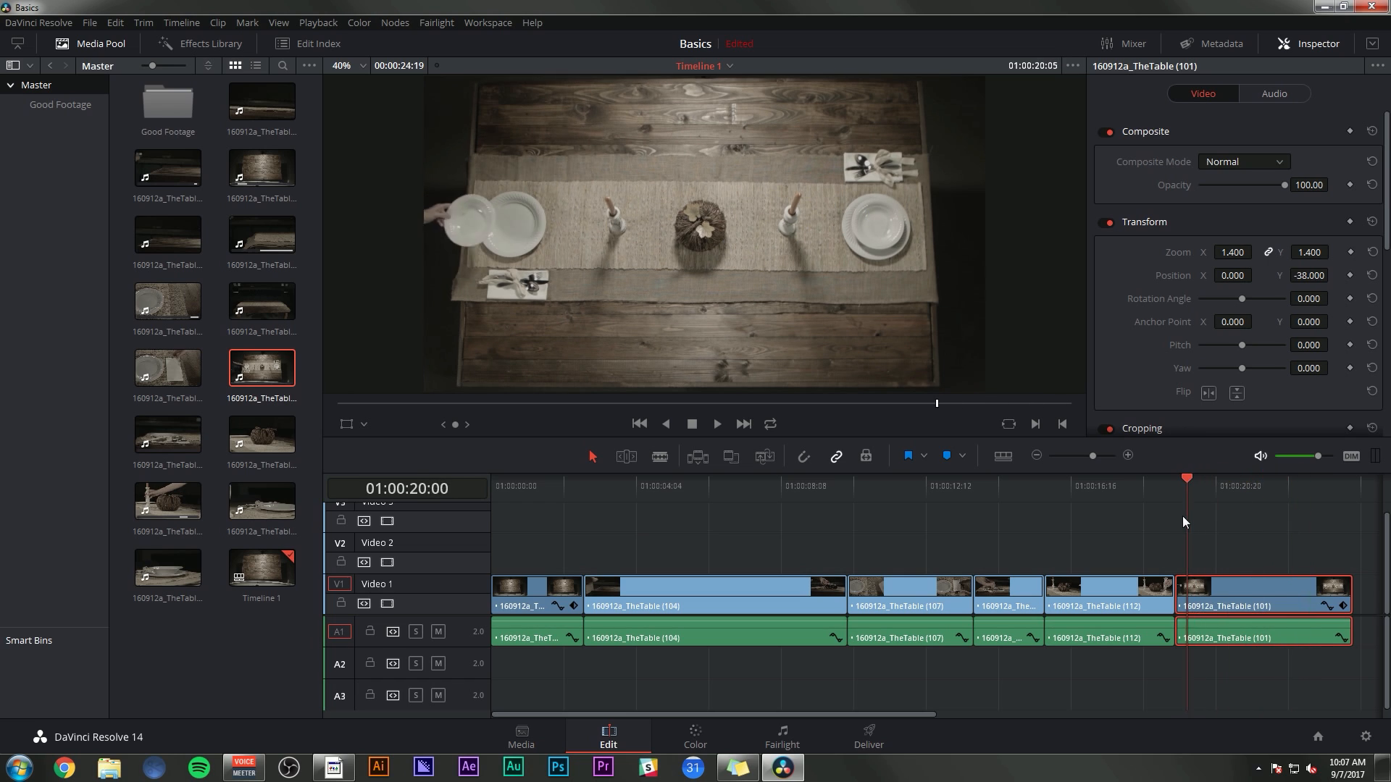
key("Up")
key("Up")
key("Down")
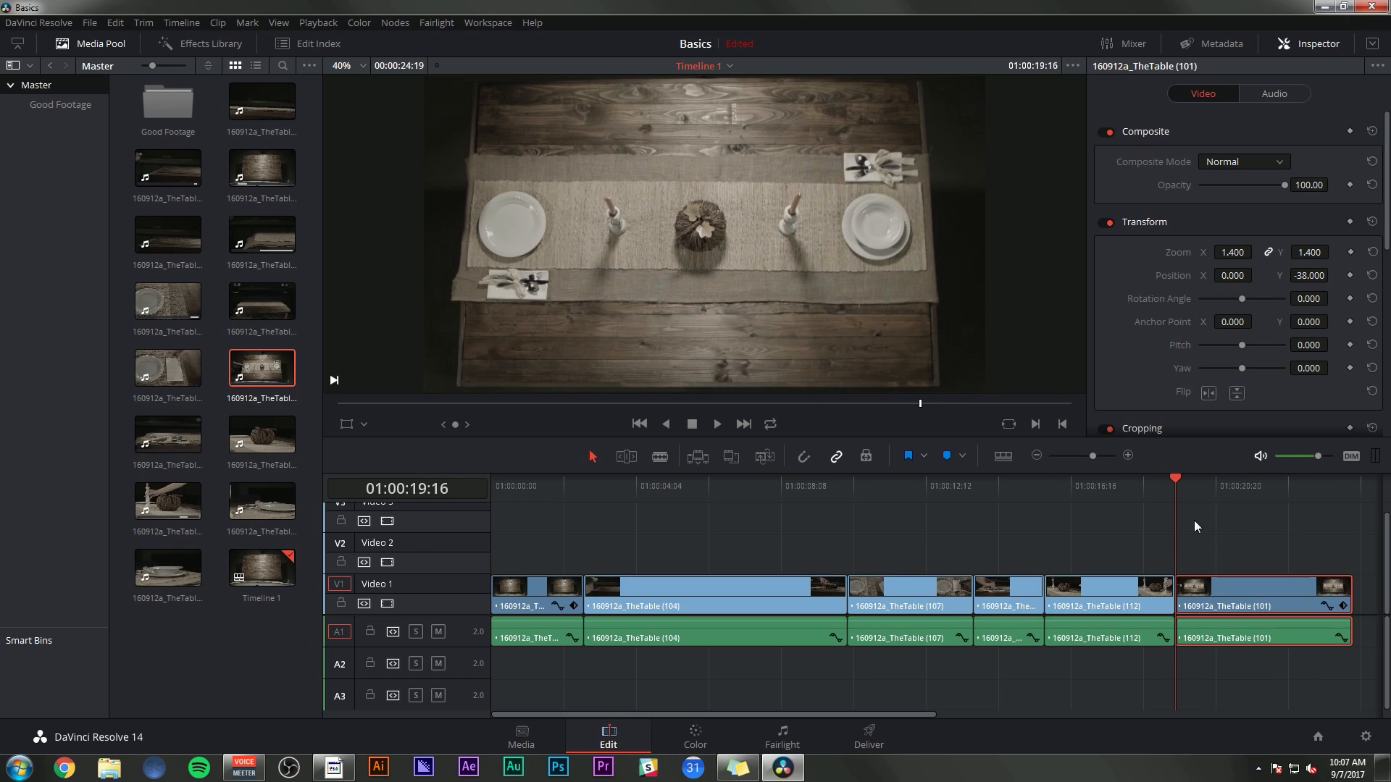
left_click(1351, 252)
Add a Zoom keyframe of 1.430 at the (101) clip's last frame, 01:00:24:17, and jump between its two keyframes
key("Down")
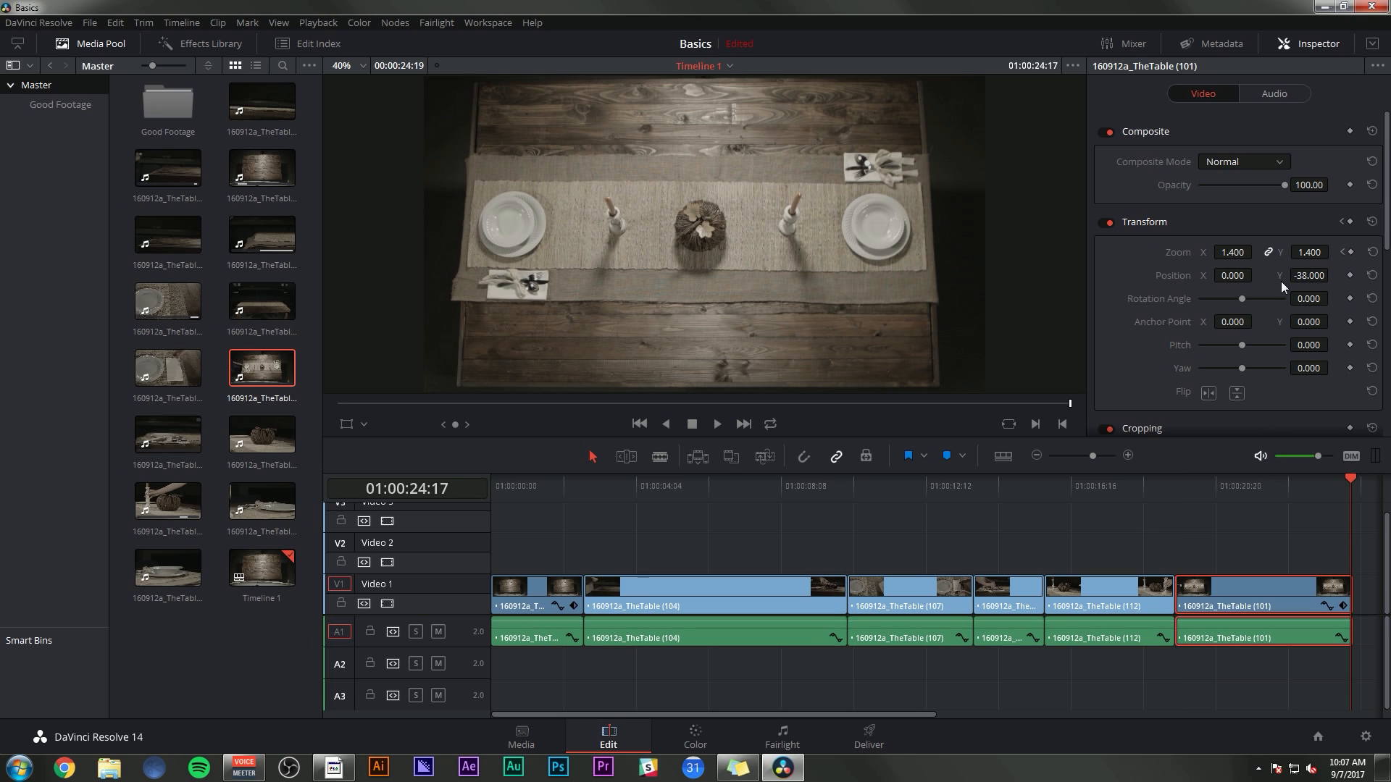
left_click(1351, 252)
left_click(1342, 253)
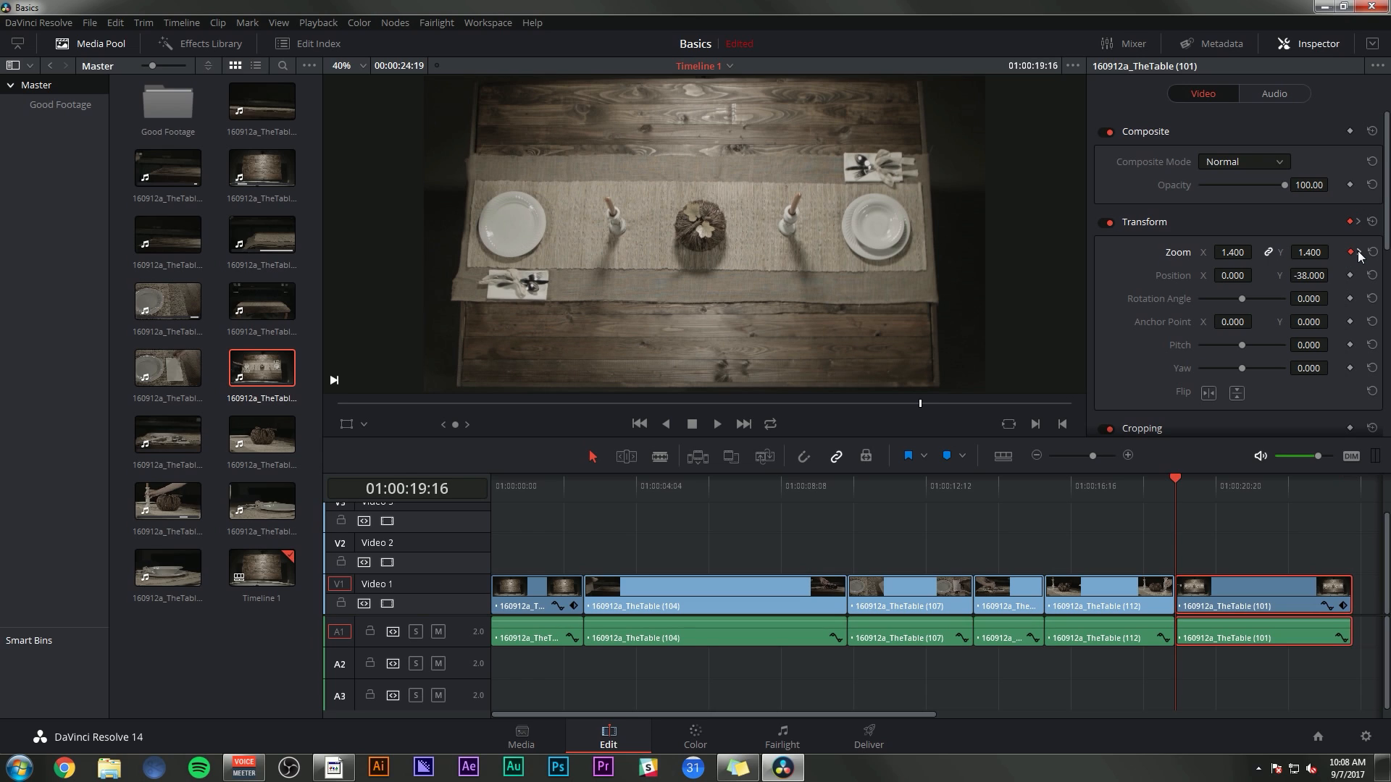
left_click(1359, 252)
left_click(1343, 252)
left_click(1359, 252)
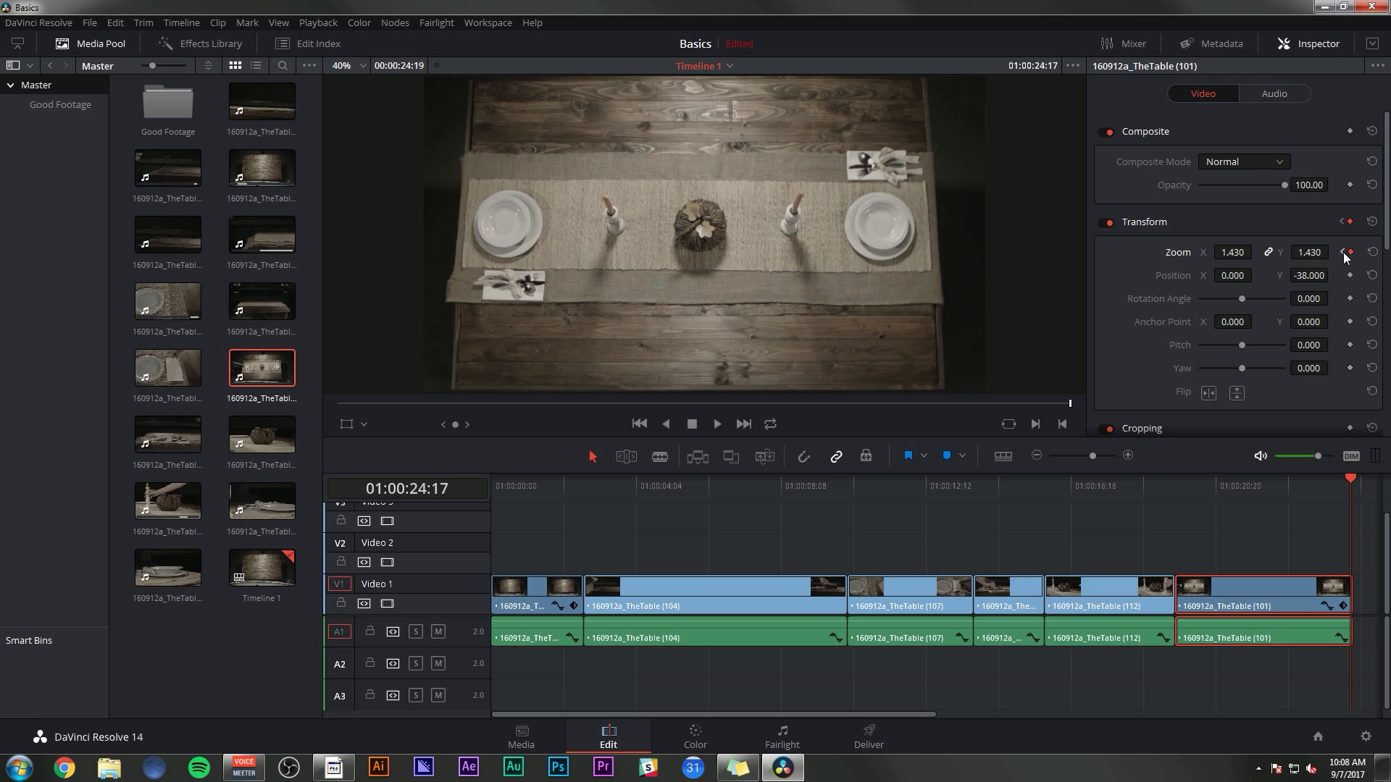
Increase the Zoom value at a keyframe of the (101) clip and play the zoom animation from the clip's start
left_click(1342, 252)
left_click_drag(1230, 252, 1257, 251)
left_click(1359, 252)
left_click_drag(1232, 482, 1171, 494)
key("space")
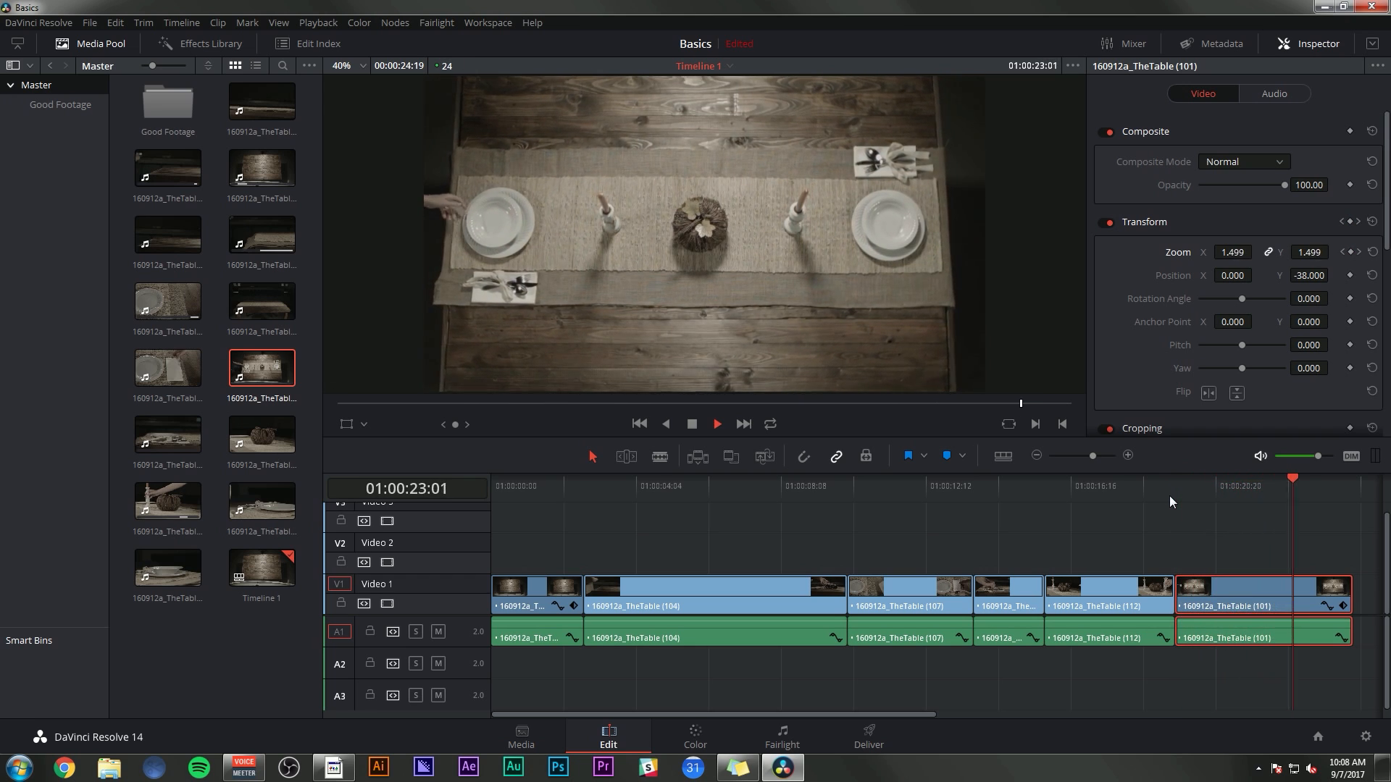
Open the (101) clip's zoom curve, smooth the curve at its last keyframe, and play the move back
left_click(1301, 515)
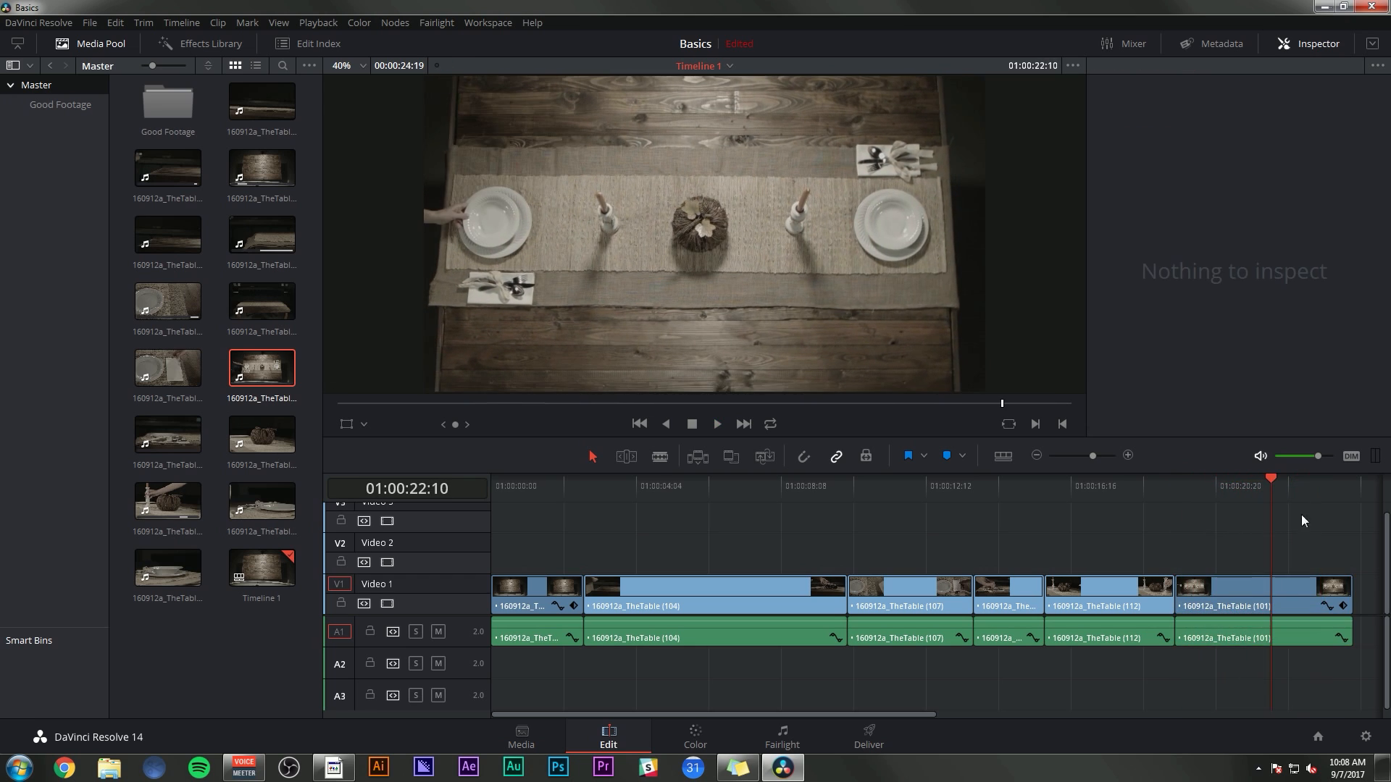
left_click(1325, 605)
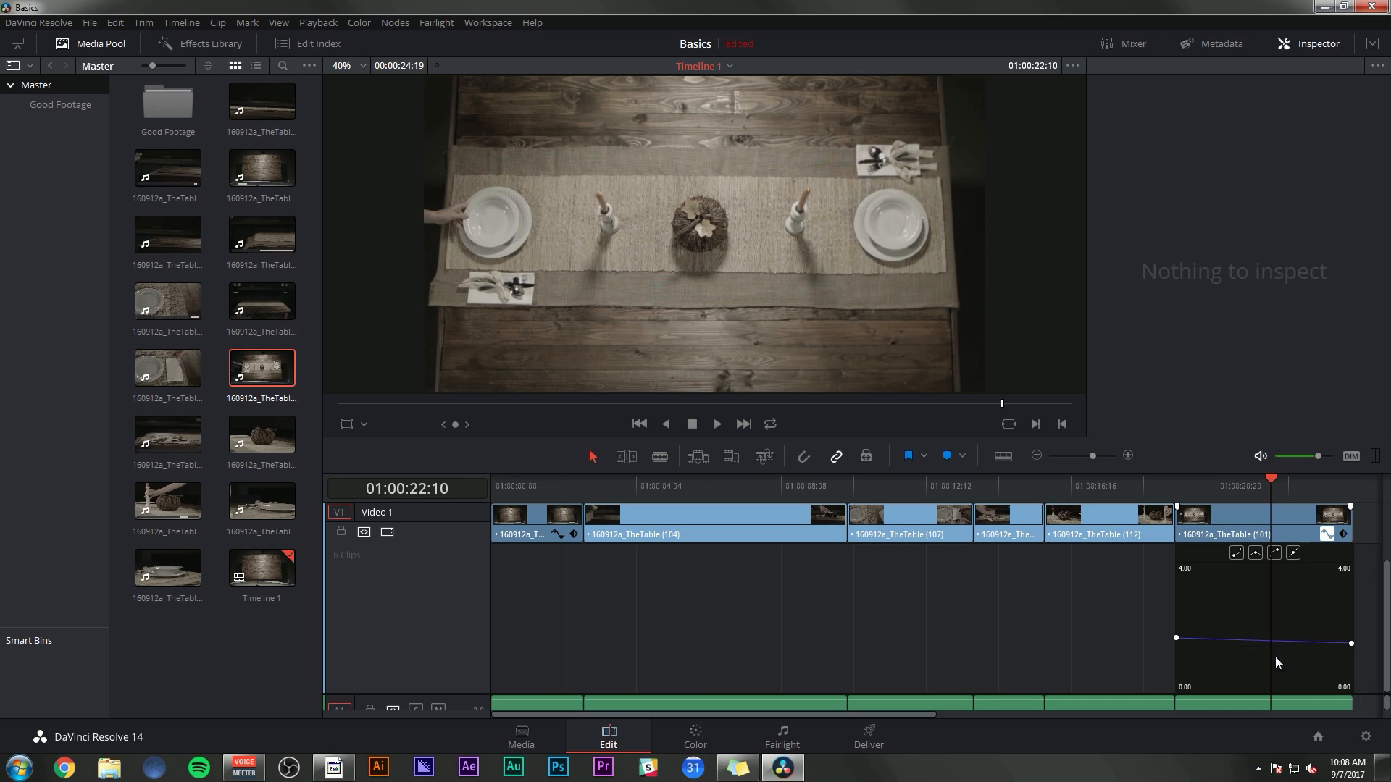
left_click(1351, 643)
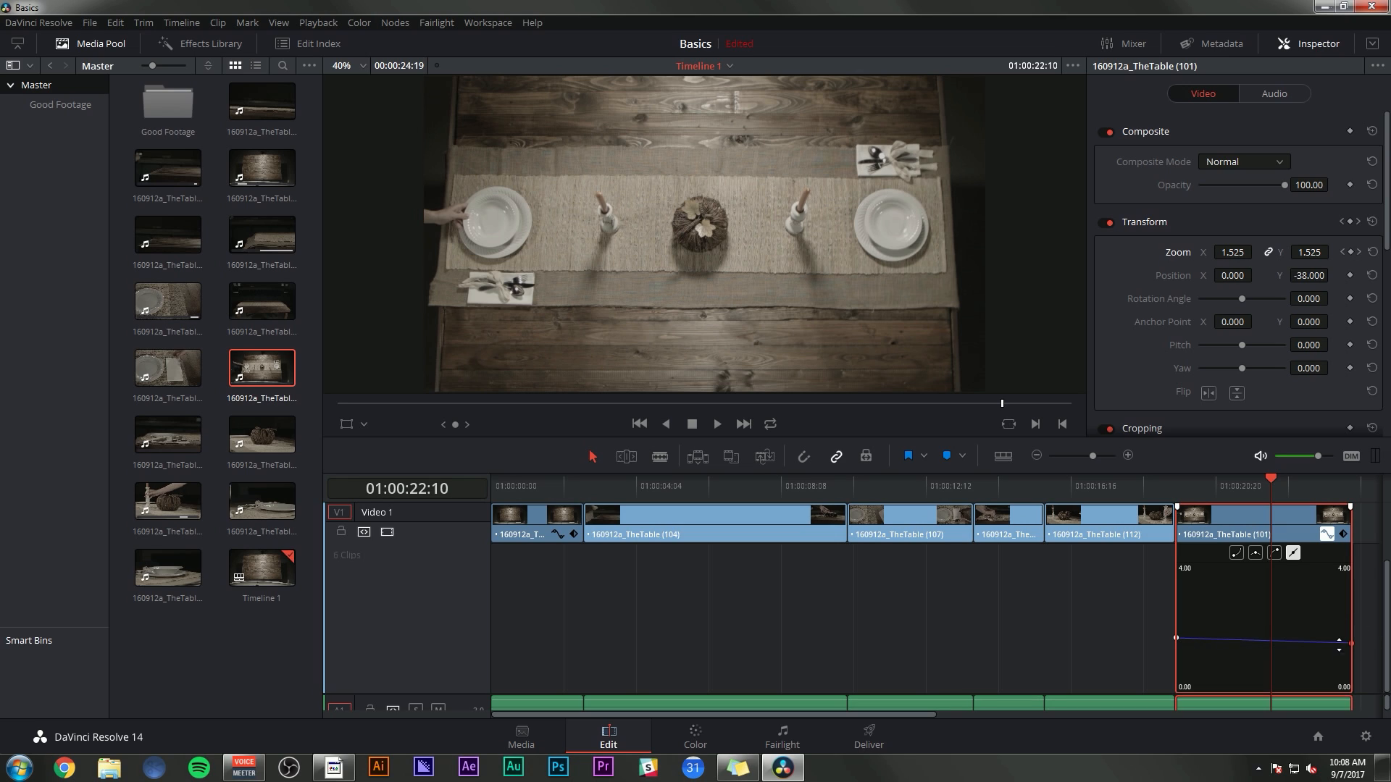
left_click(1275, 555)
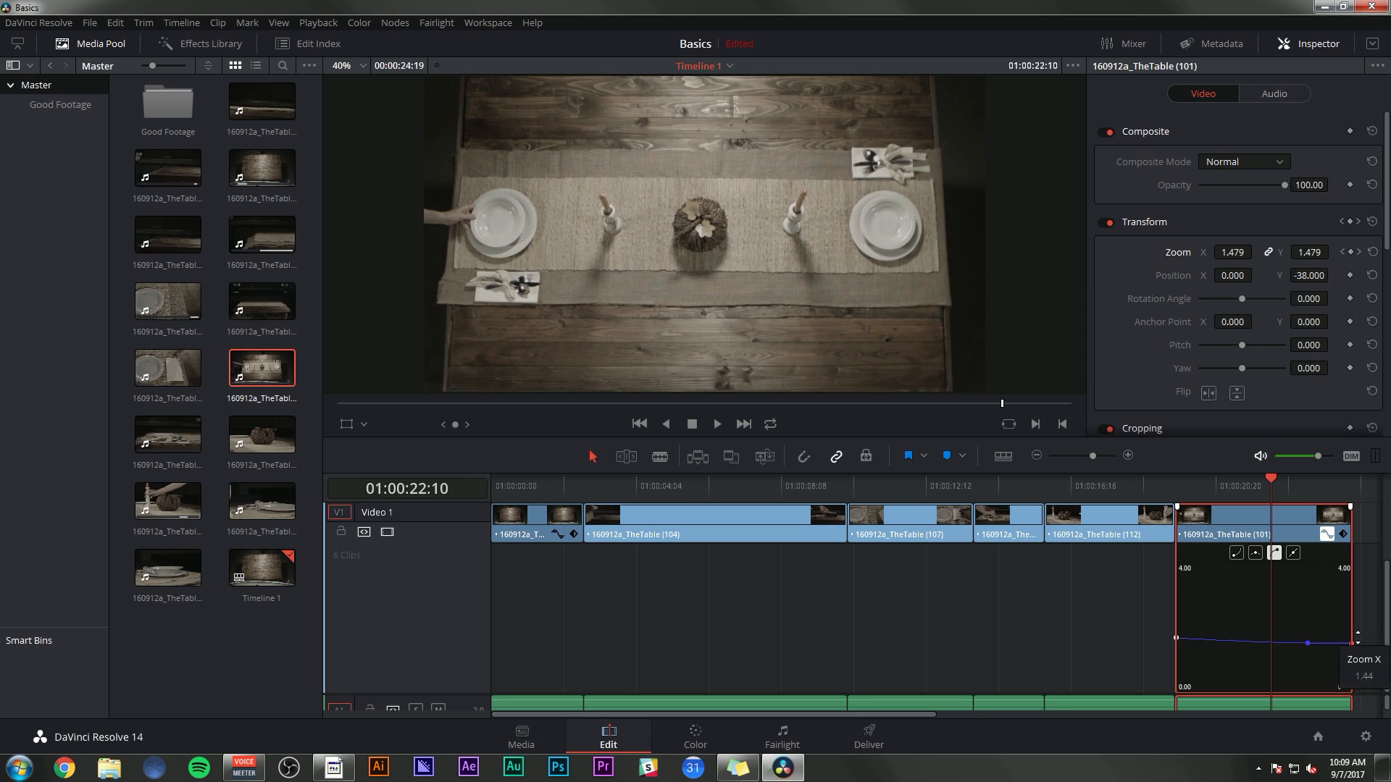
key("slash")
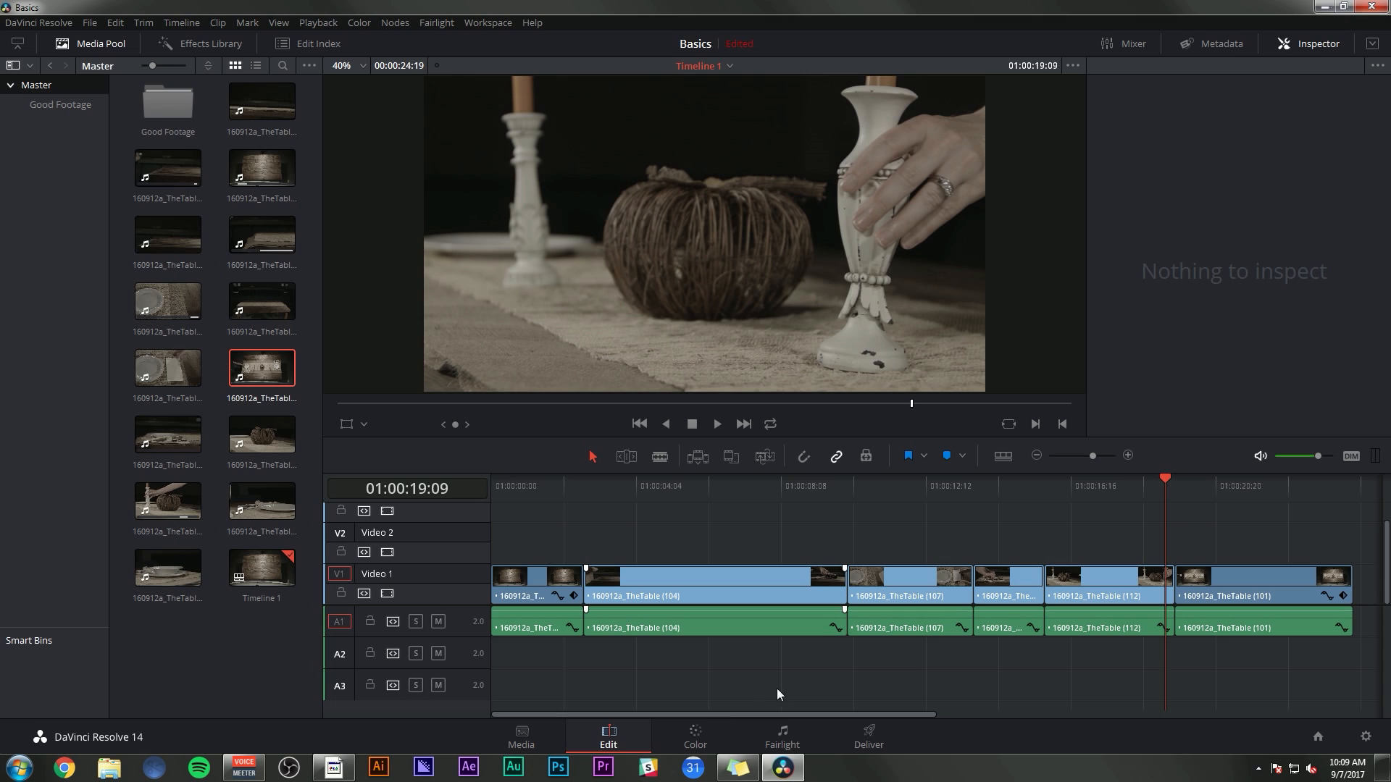
Add a Text title on Video 2 at the timeline start and trim it to the end of the first clip
key("Home")
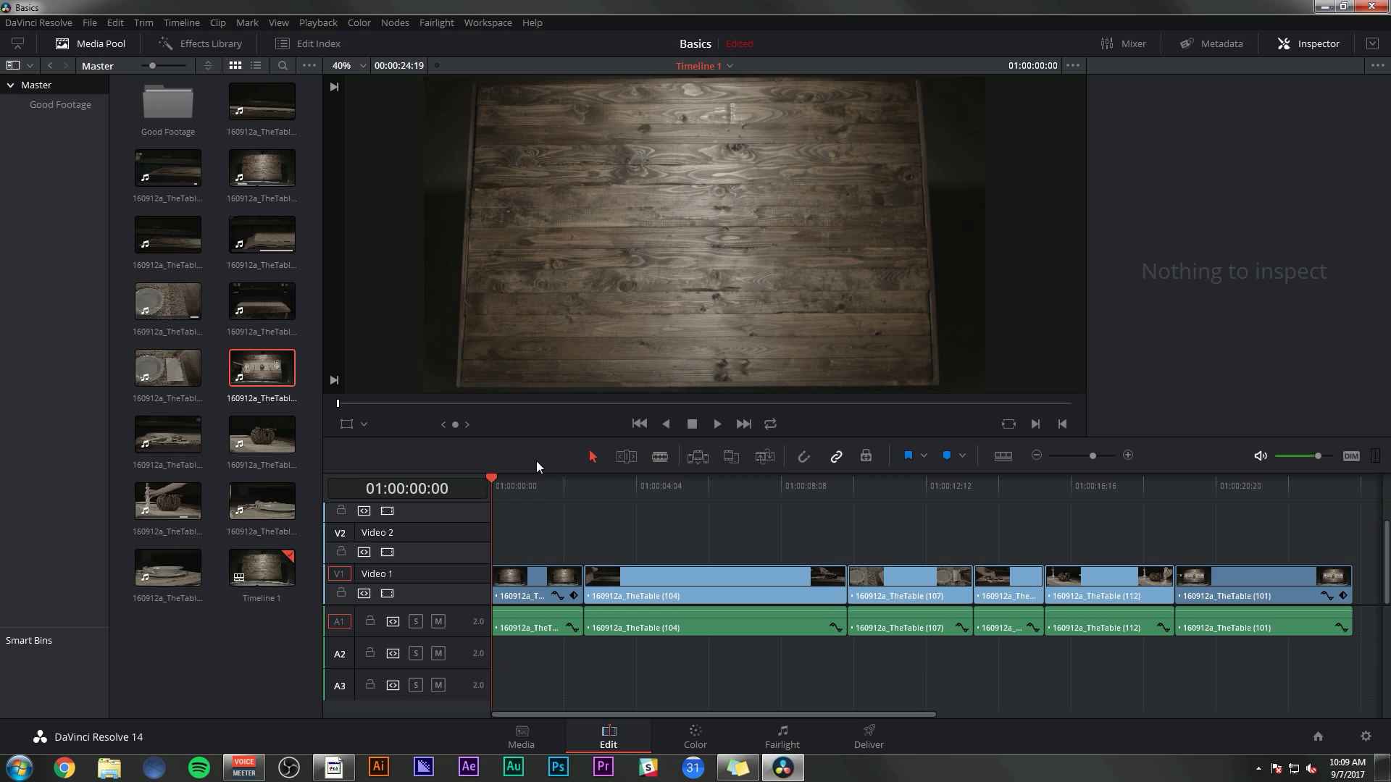
left_click(199, 43)
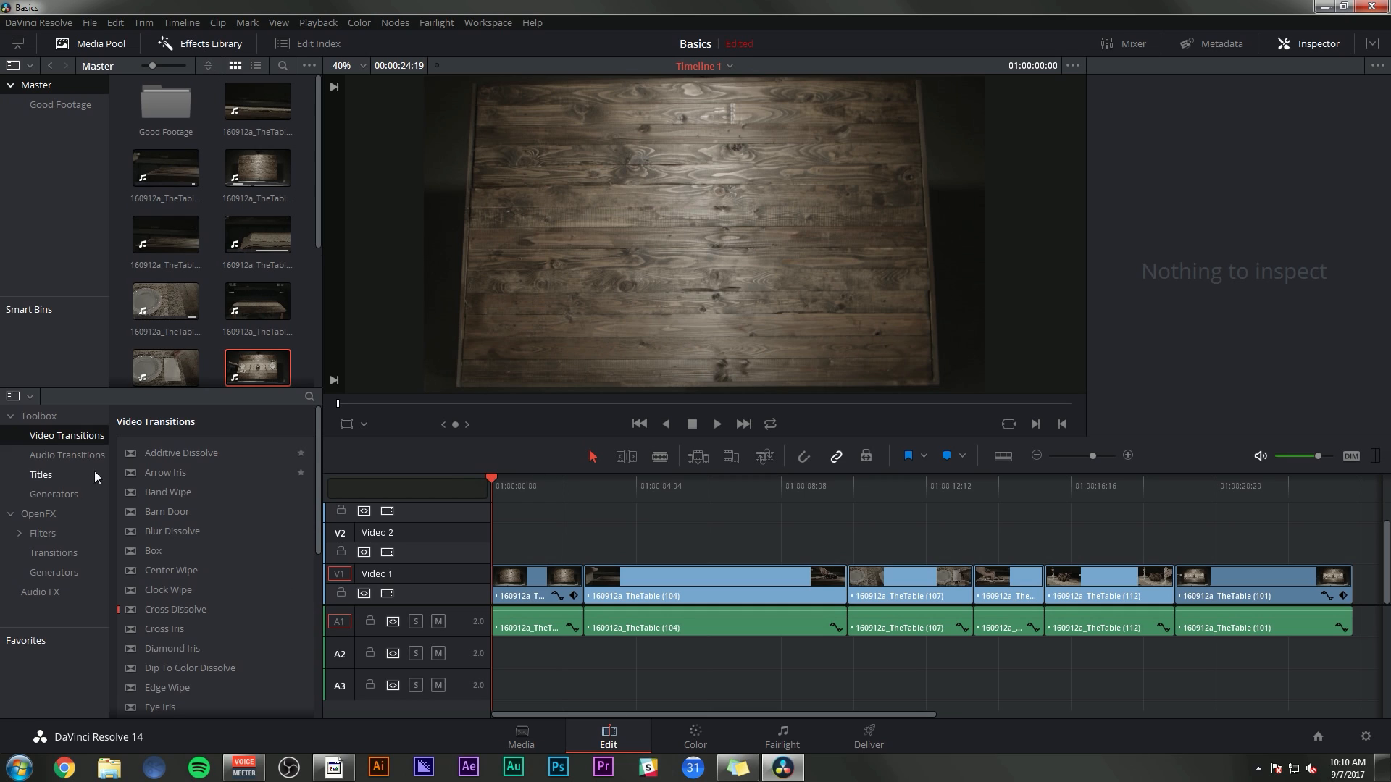
left_click(51, 475)
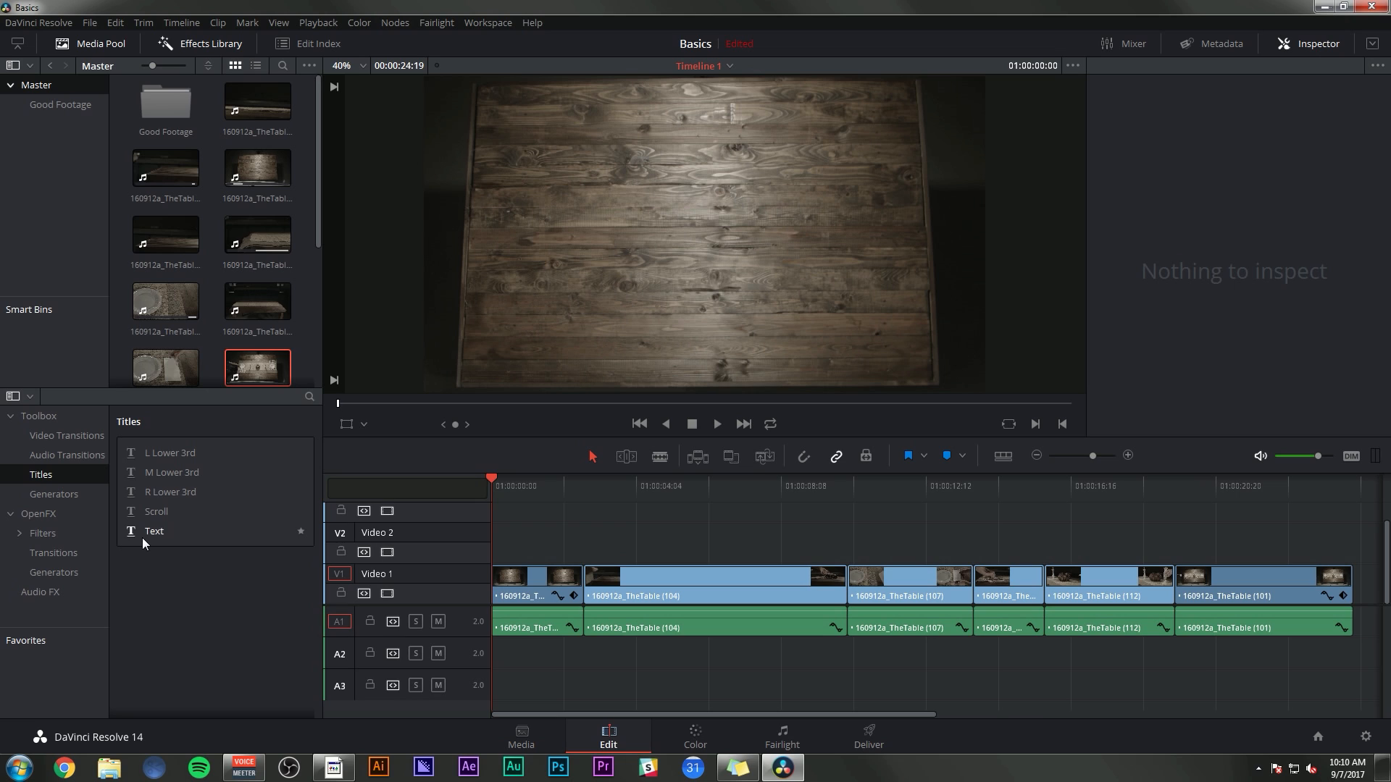
left_click_drag(133, 532, 487, 551)
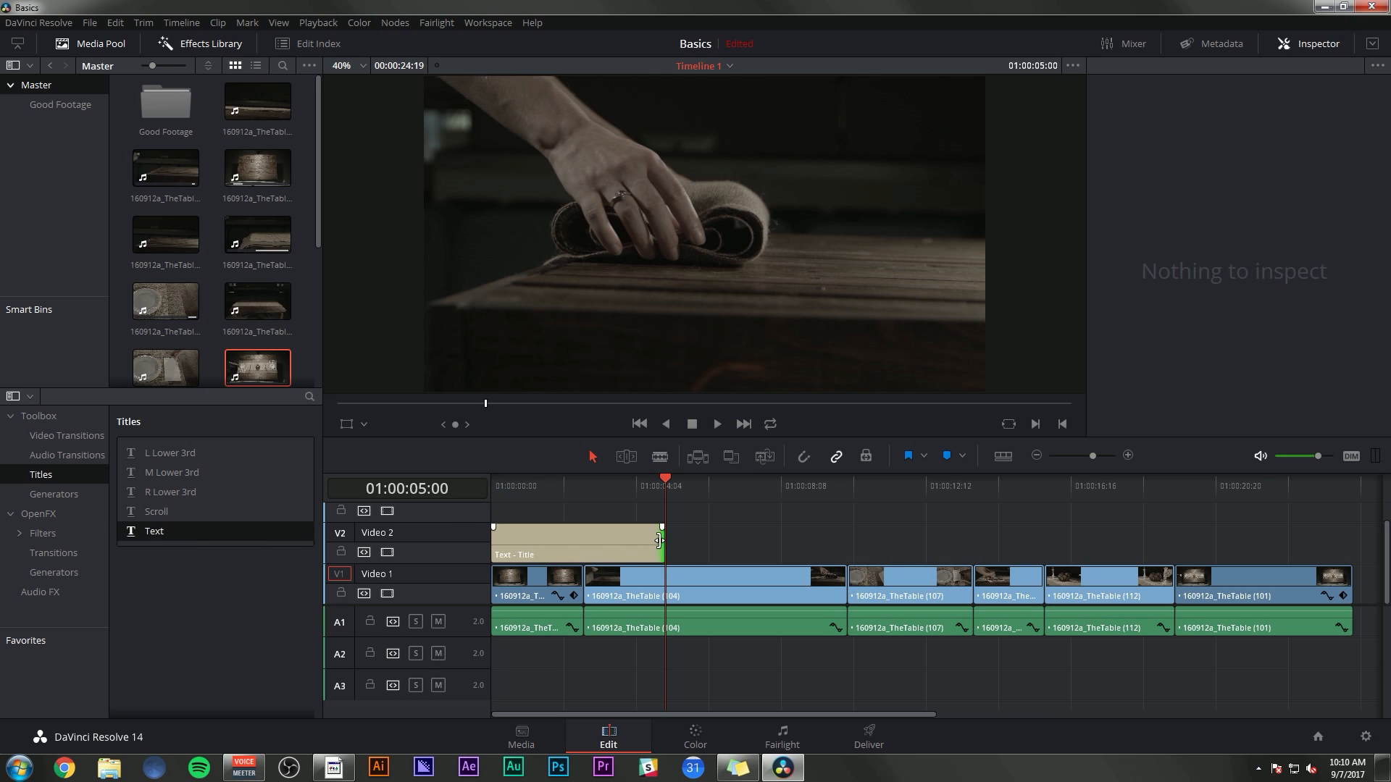
left_click_drag(663, 543, 583, 541)
Change the title's text to "THE TABLE" in the Western Bang Bang font at size 150
left_click(555, 530)
double_click(541, 535)
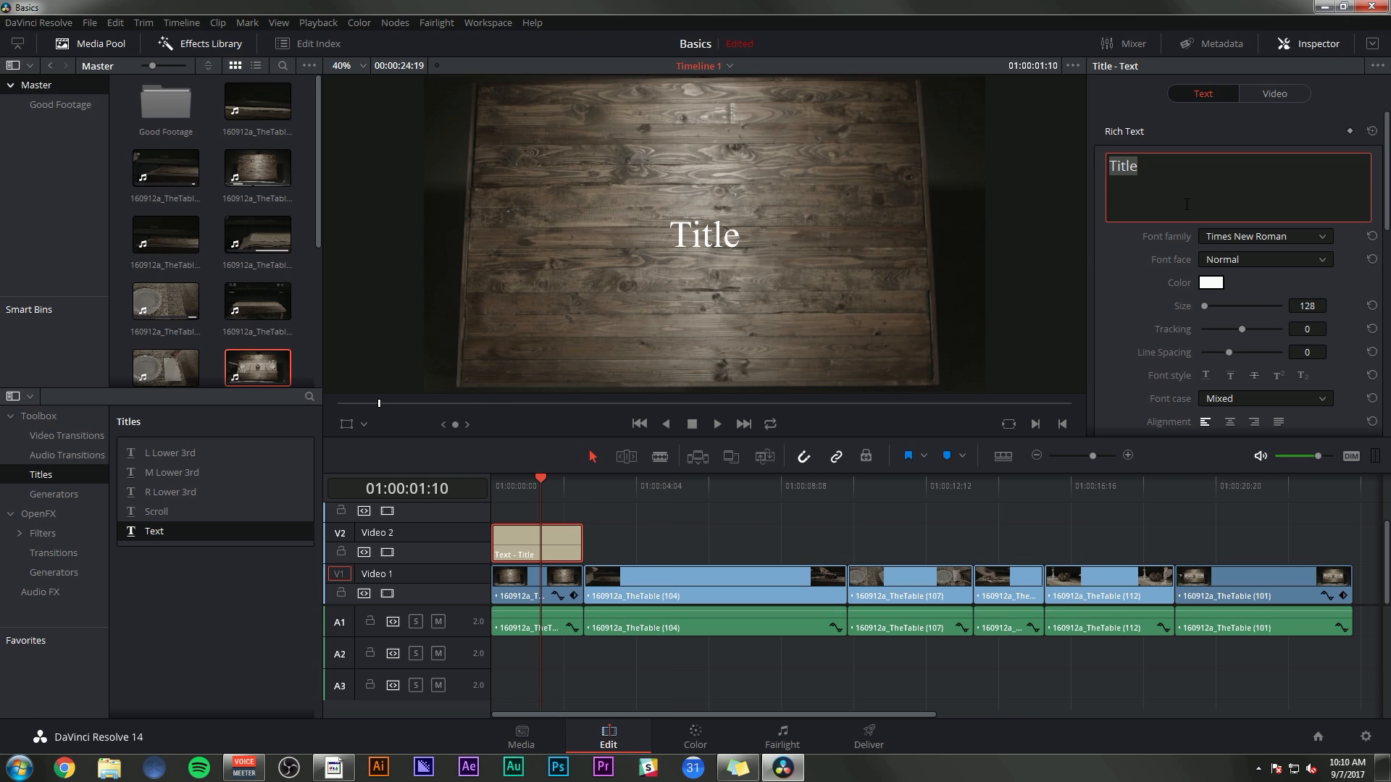
type("The Table")
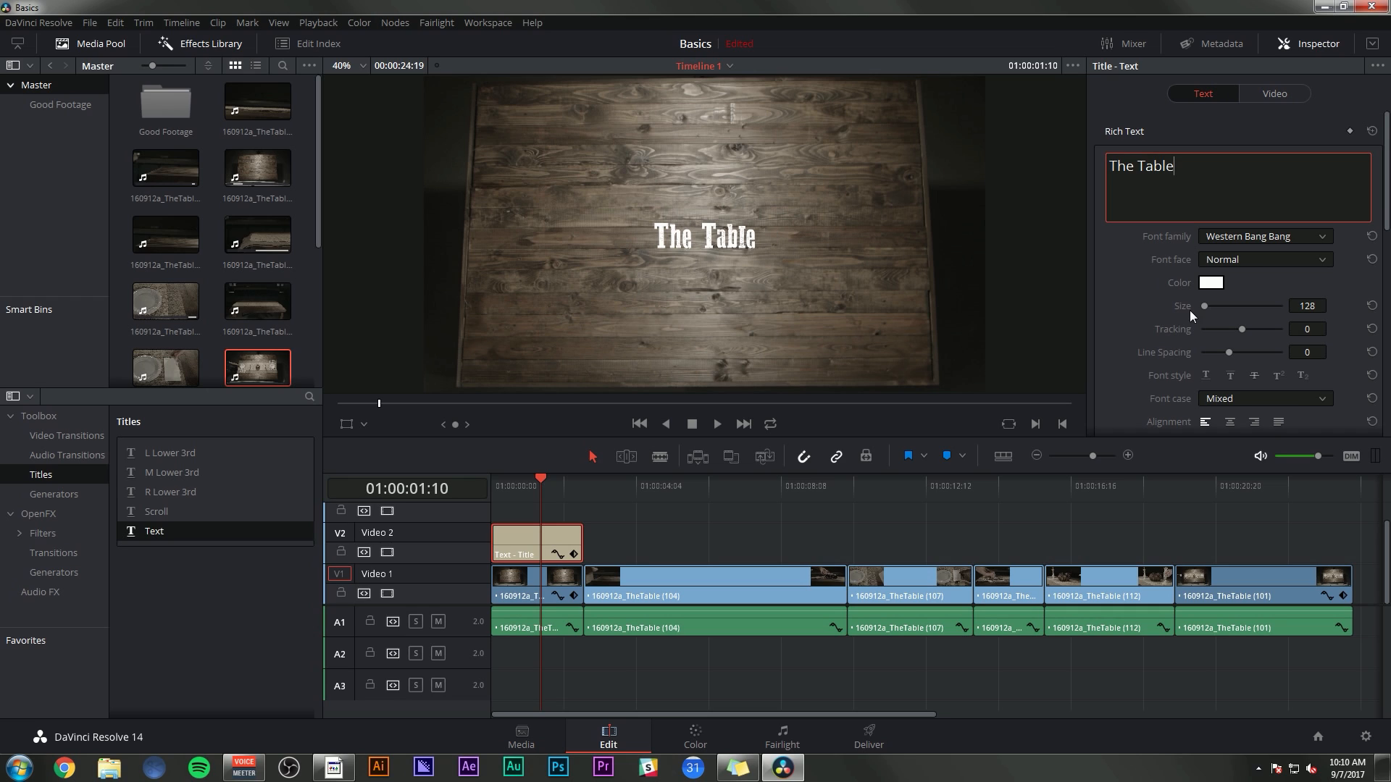
left_click_drag(1204, 307, 1204, 308)
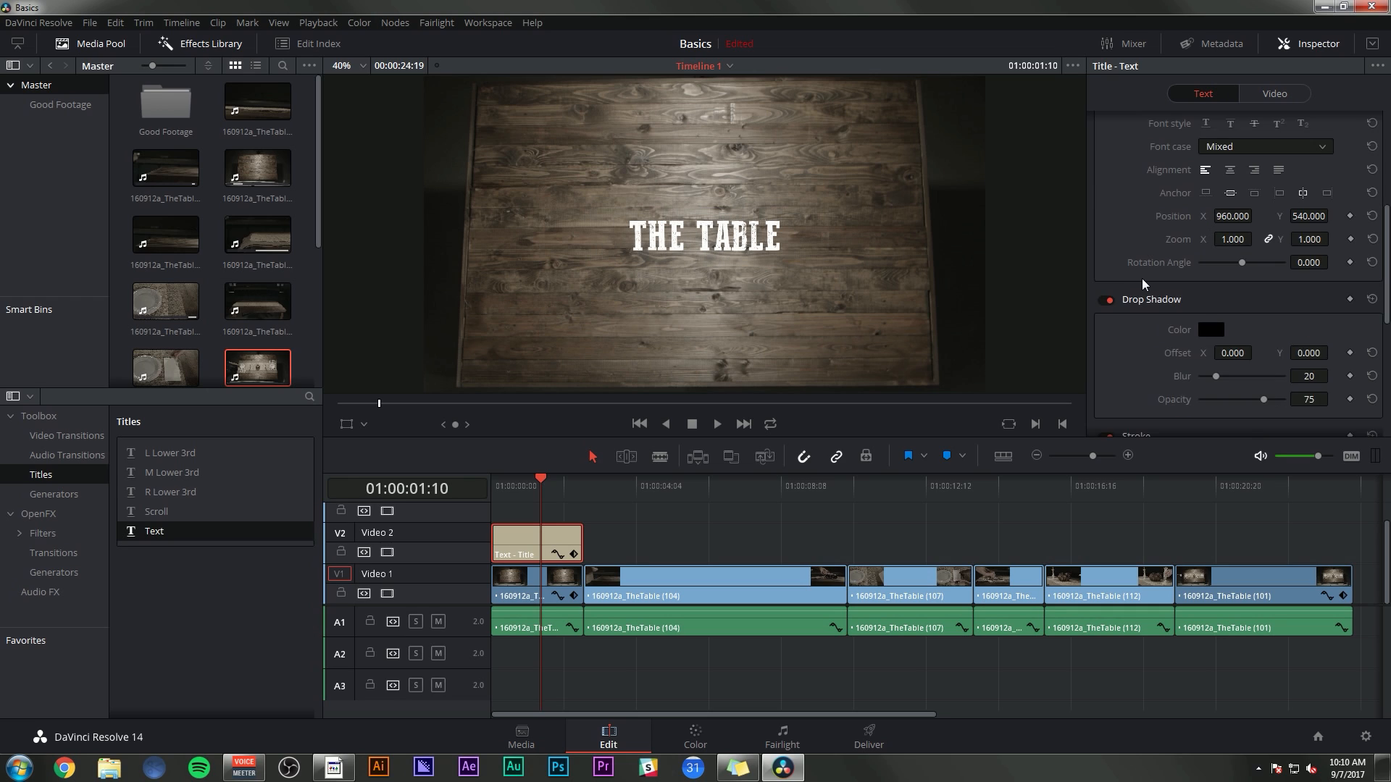
scroll(1141, 282, "up", 4)
scroll(1142, 282, "down", 2)
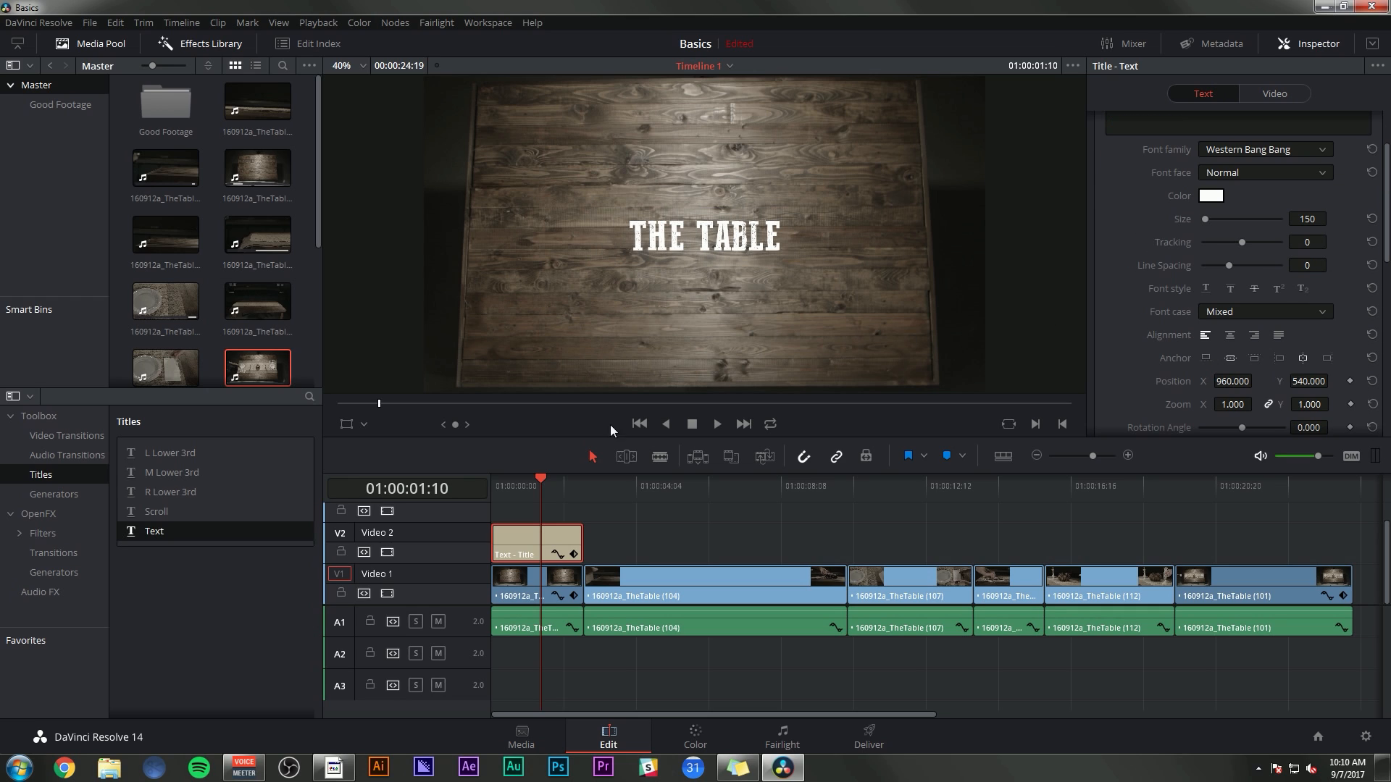
Enable Dynamic Zoom on the title and play the effect from the timeline start
key("Home")
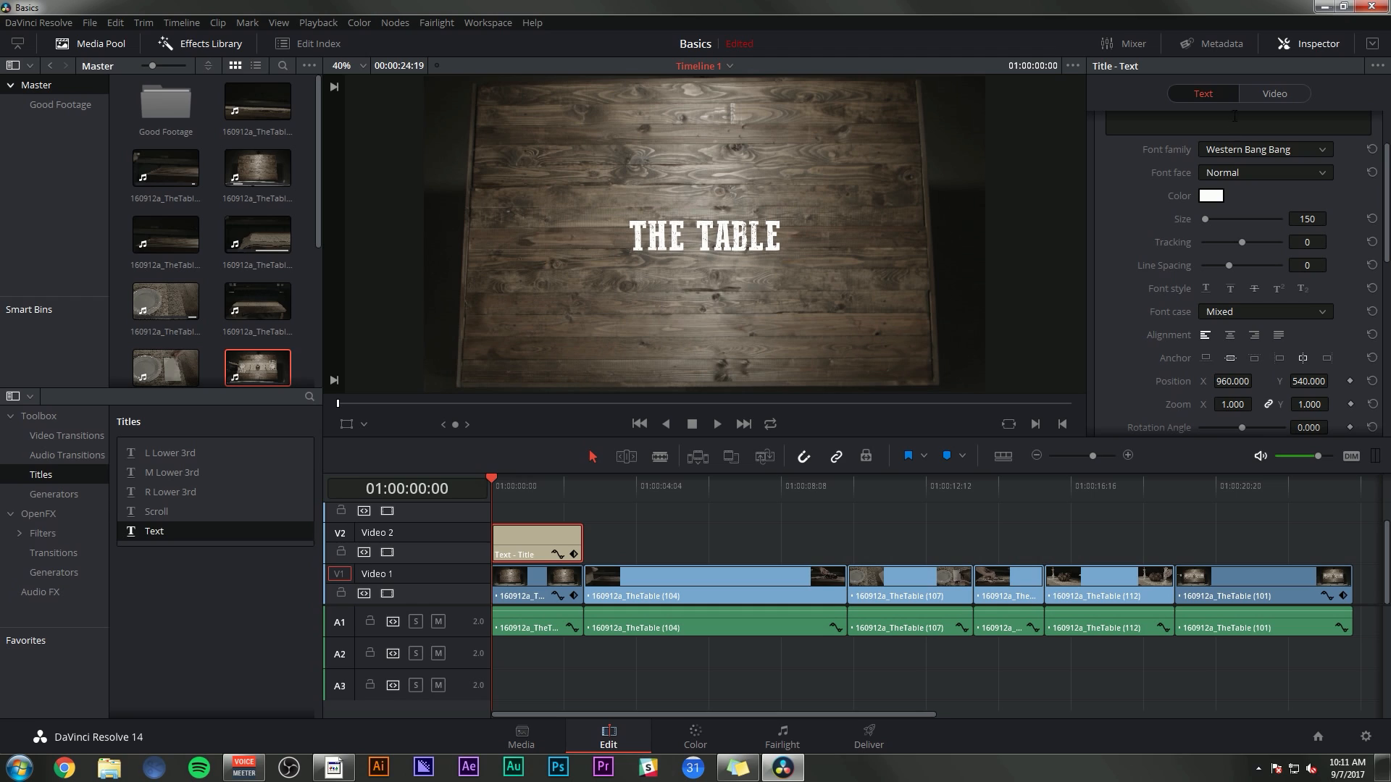
left_click(1274, 94)
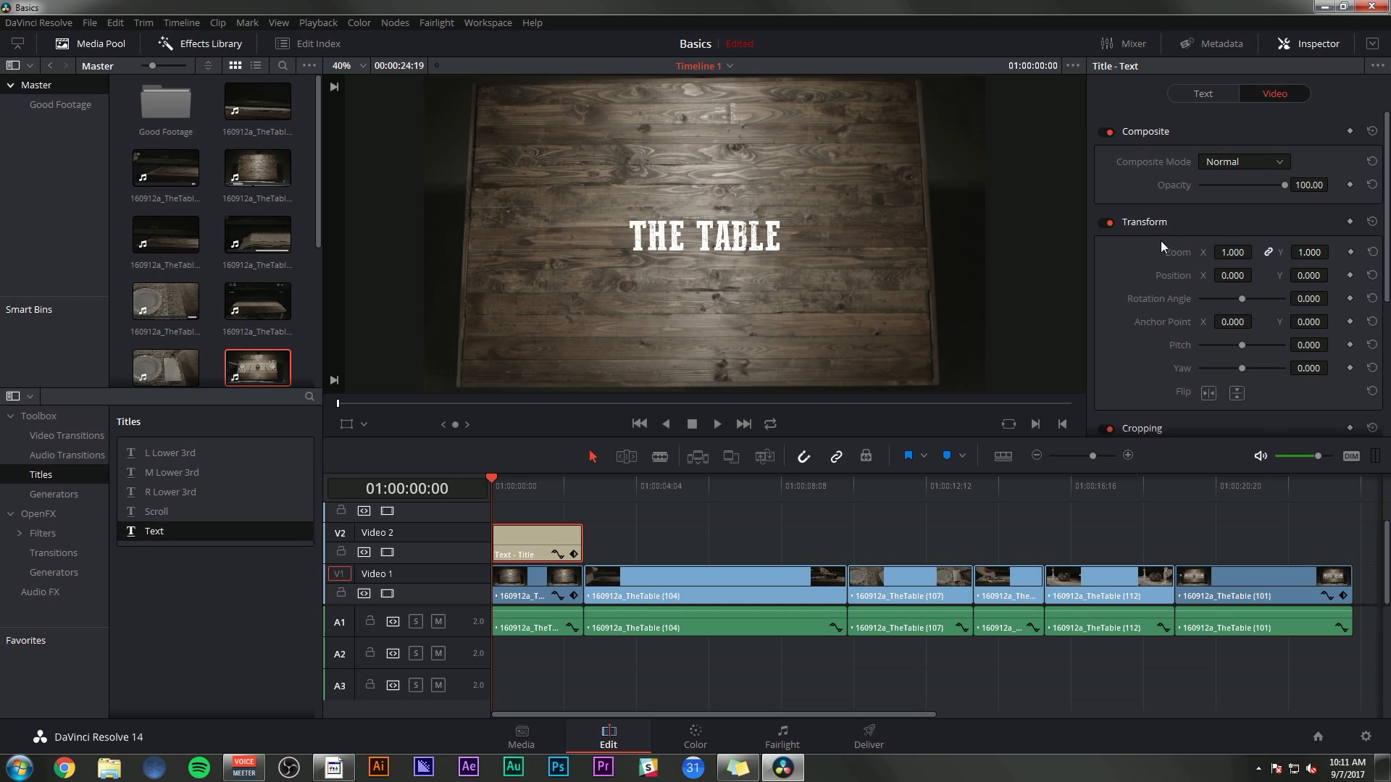
scroll(1161, 240, "down", 4)
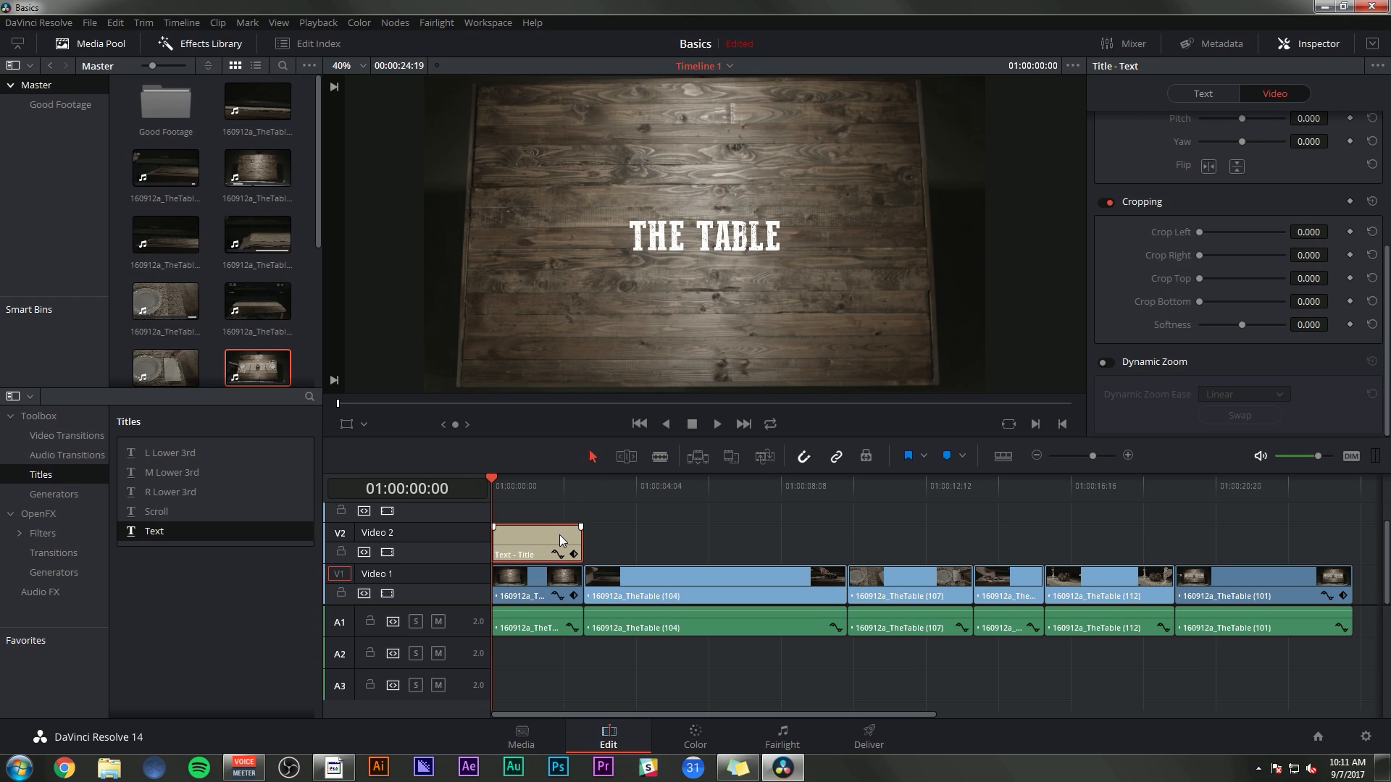
left_click(1106, 361)
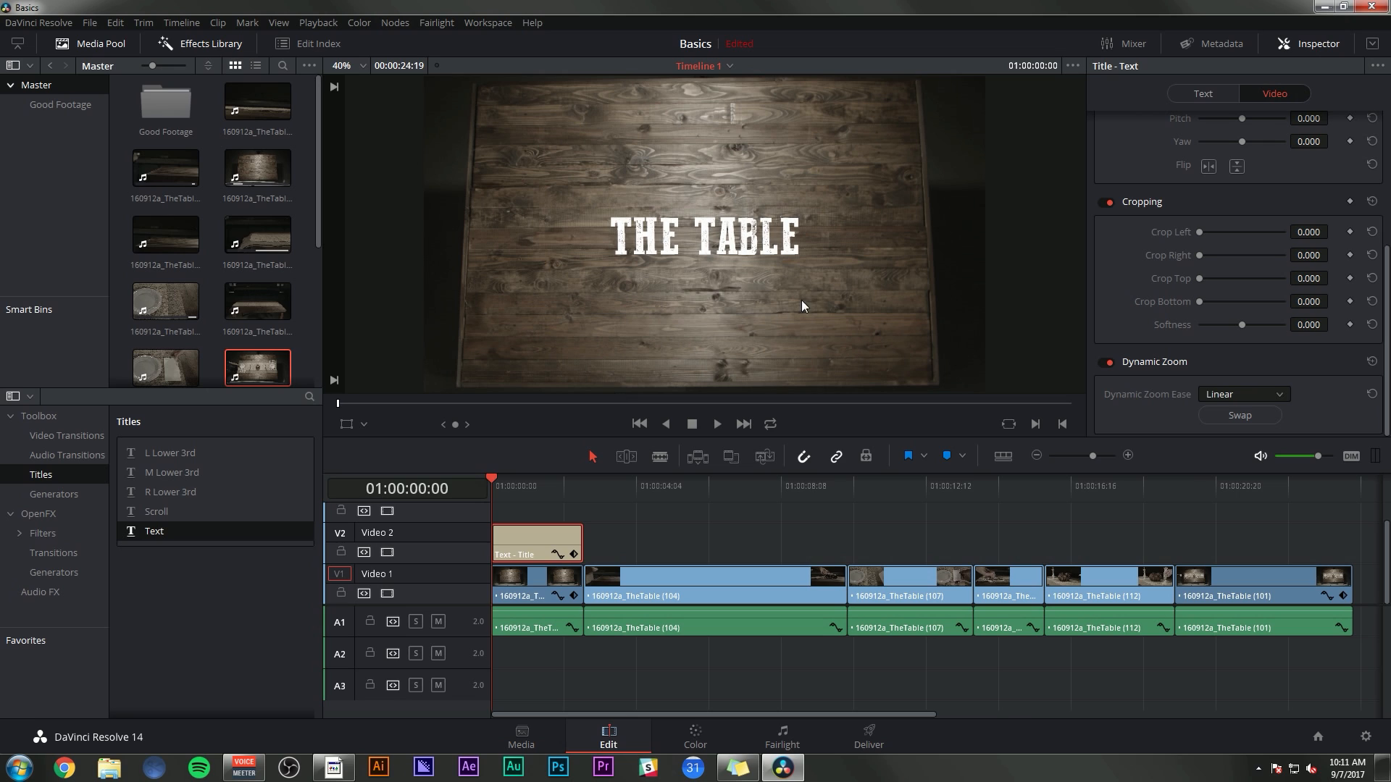
key("space")
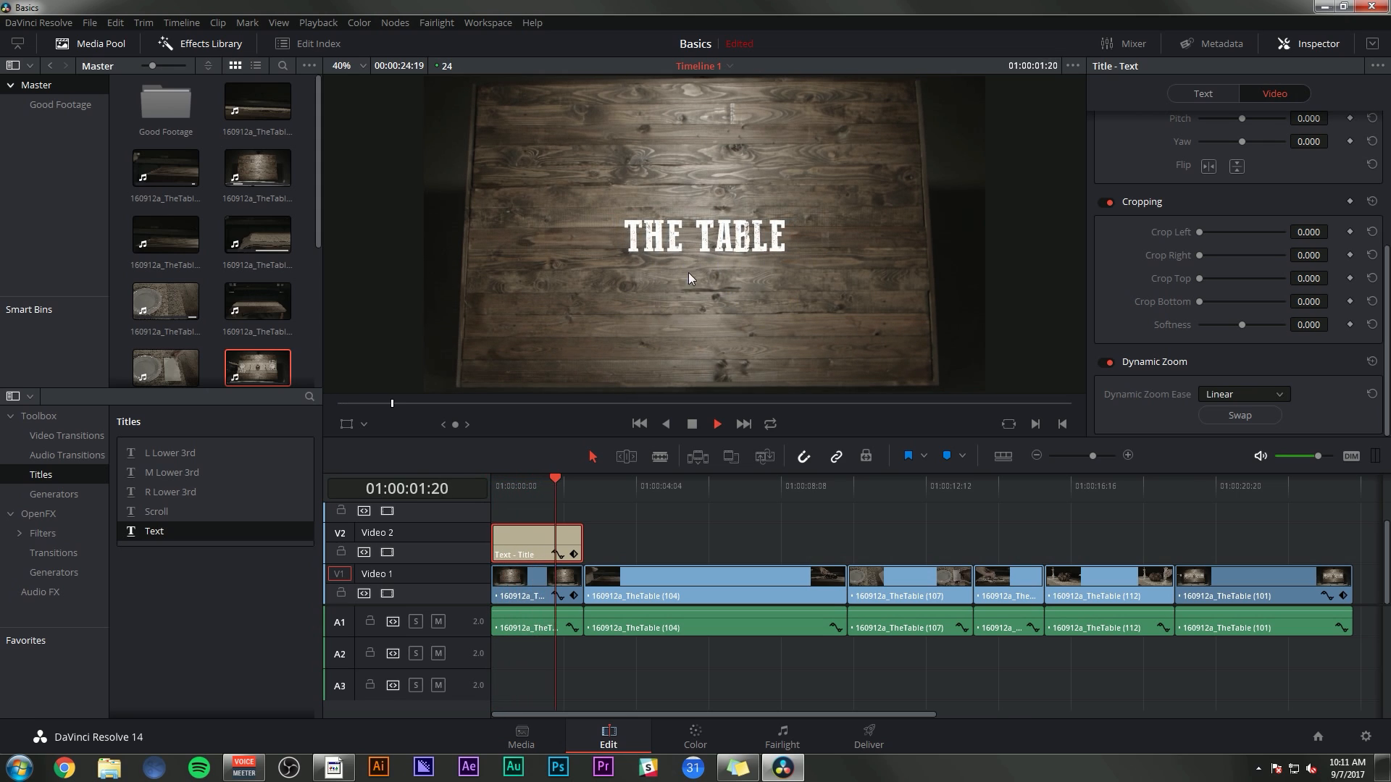
key("space")
left_click(549, 487)
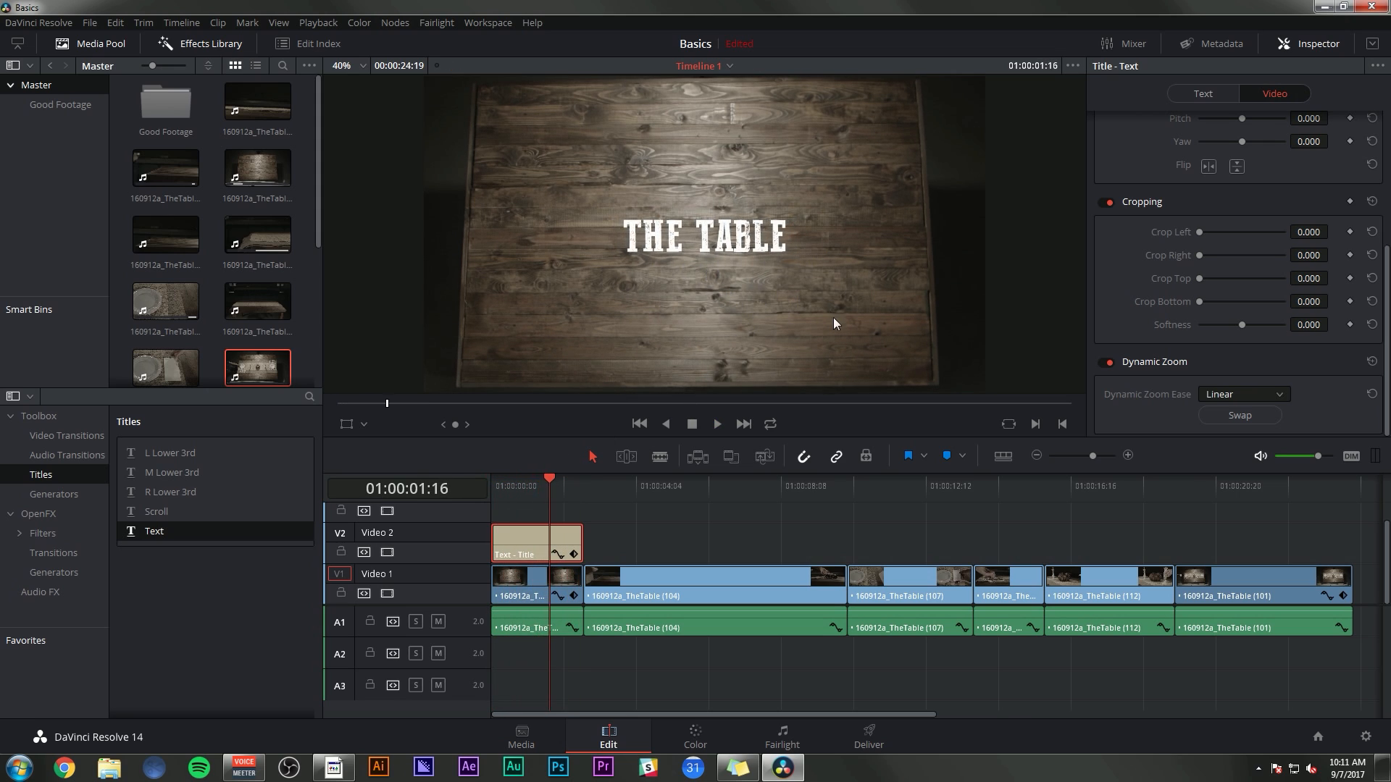
Set the title's Transform Zoom to 2.180 and replay the dynamic zoom from the timeline start
scroll(1149, 282, "up", 3)
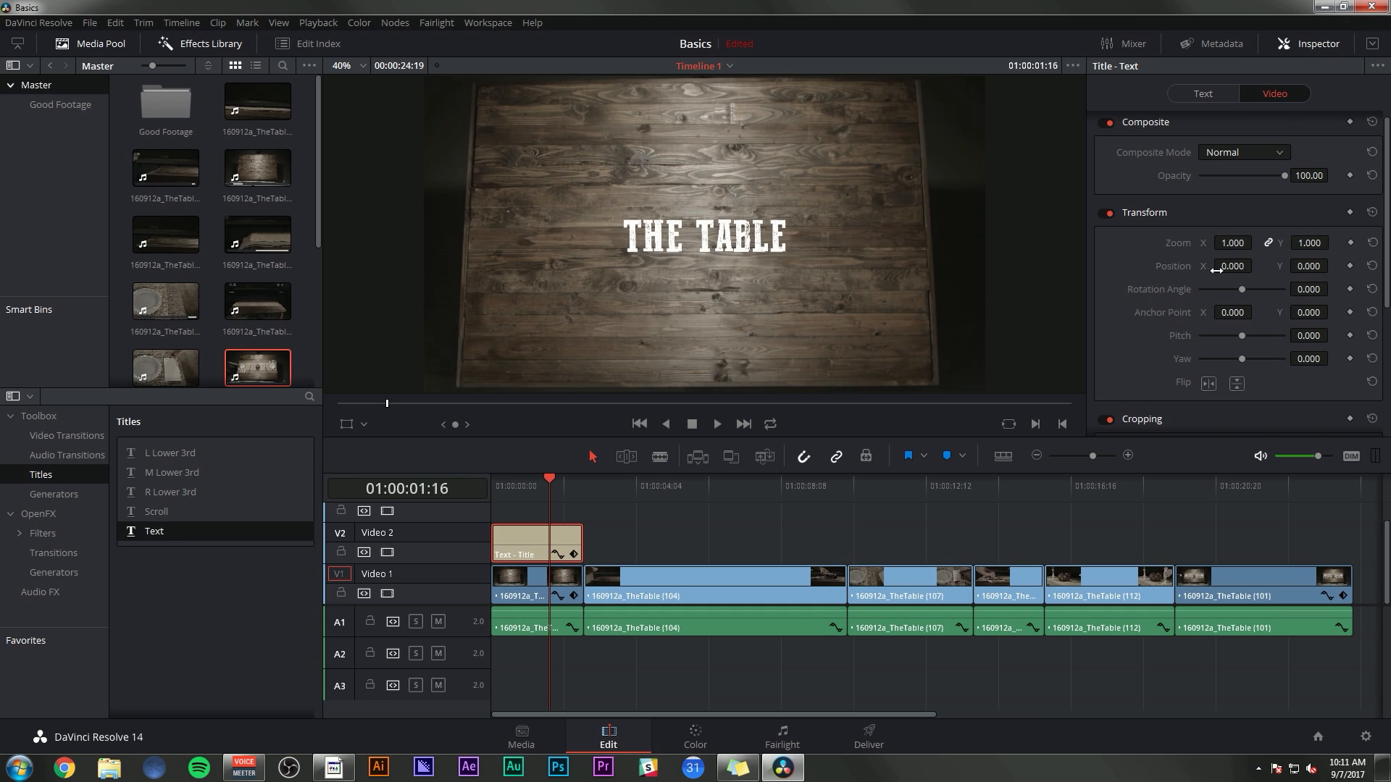
left_click_drag(551, 479, 441, 489)
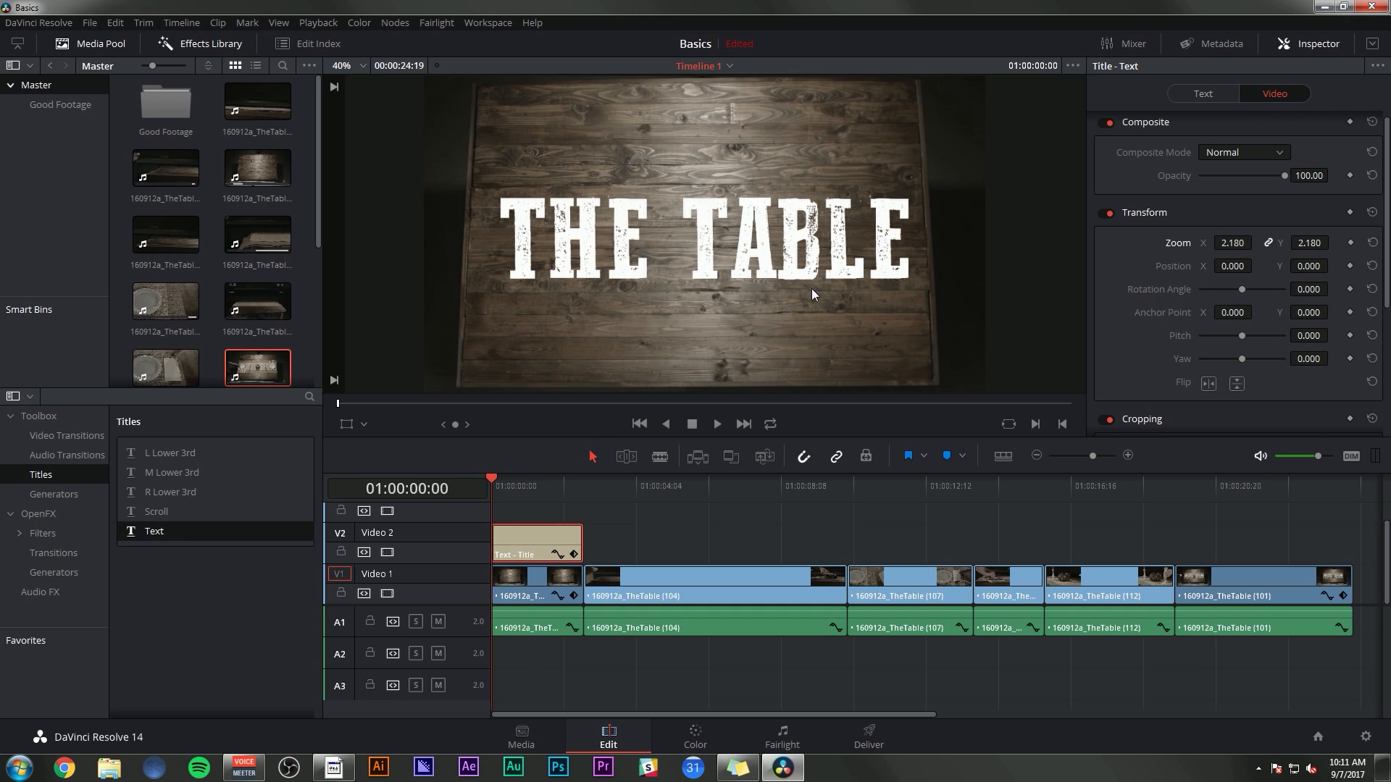
key("space")
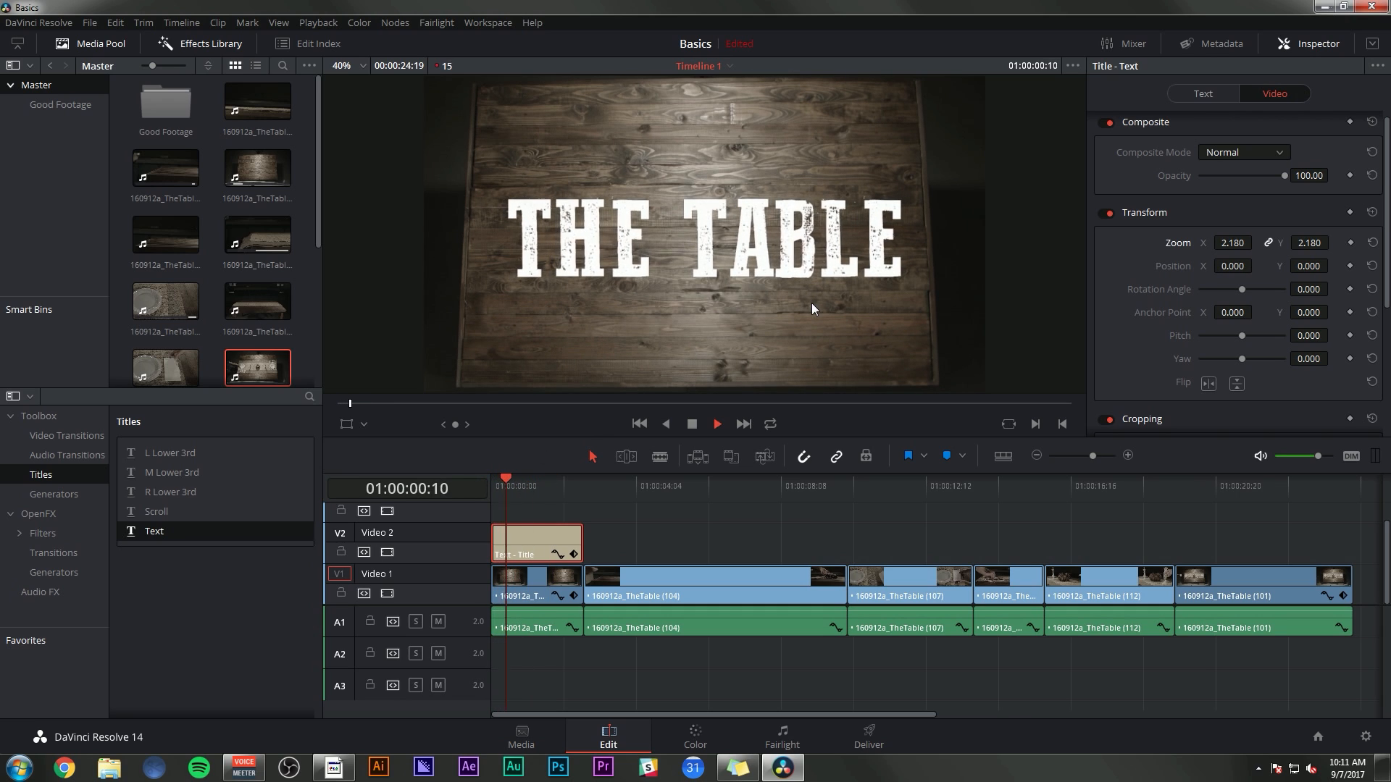
key("space")
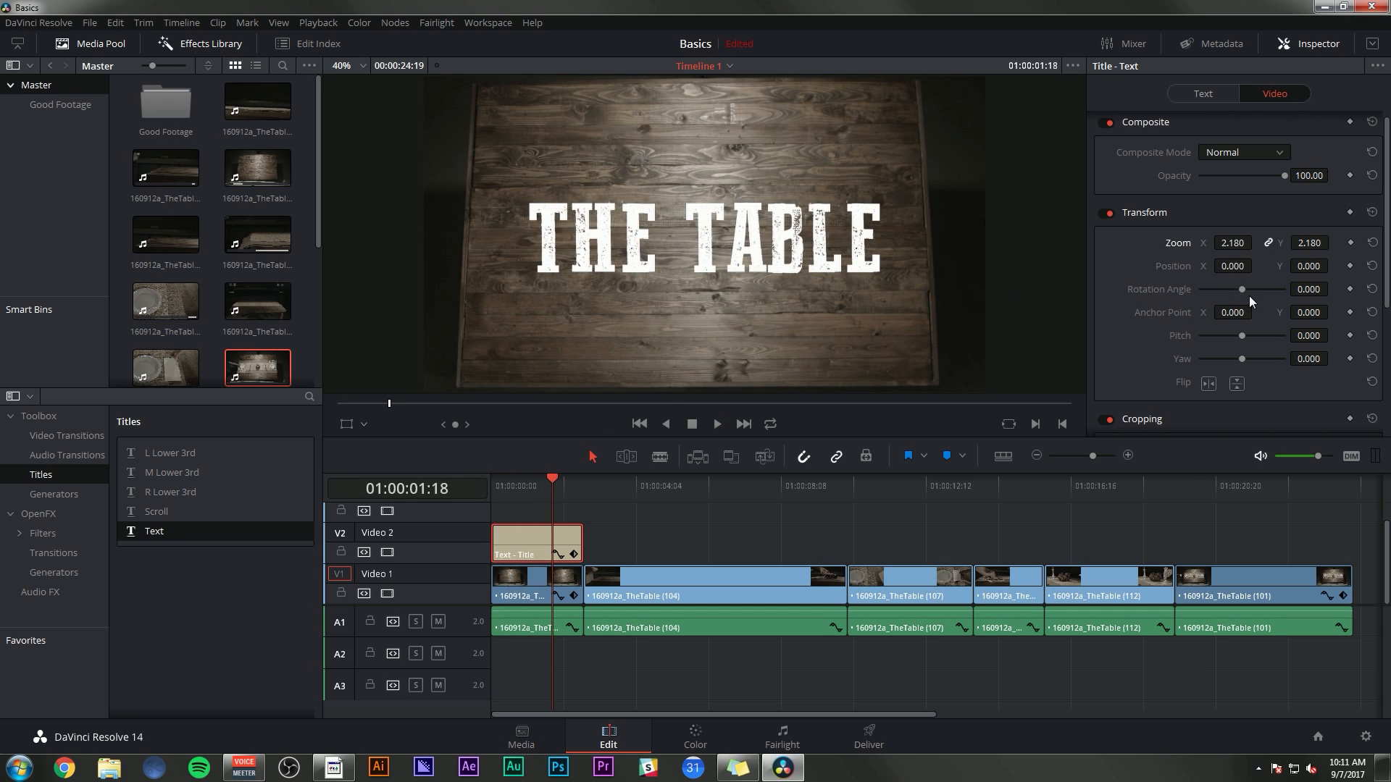
Try a slight rotation on the title, undo it, and replay from the timeline start
left_click_drag(1241, 289, 1233, 288)
key("ctrl+z")
left_click_drag(552, 480, 491, 480)
key("space")
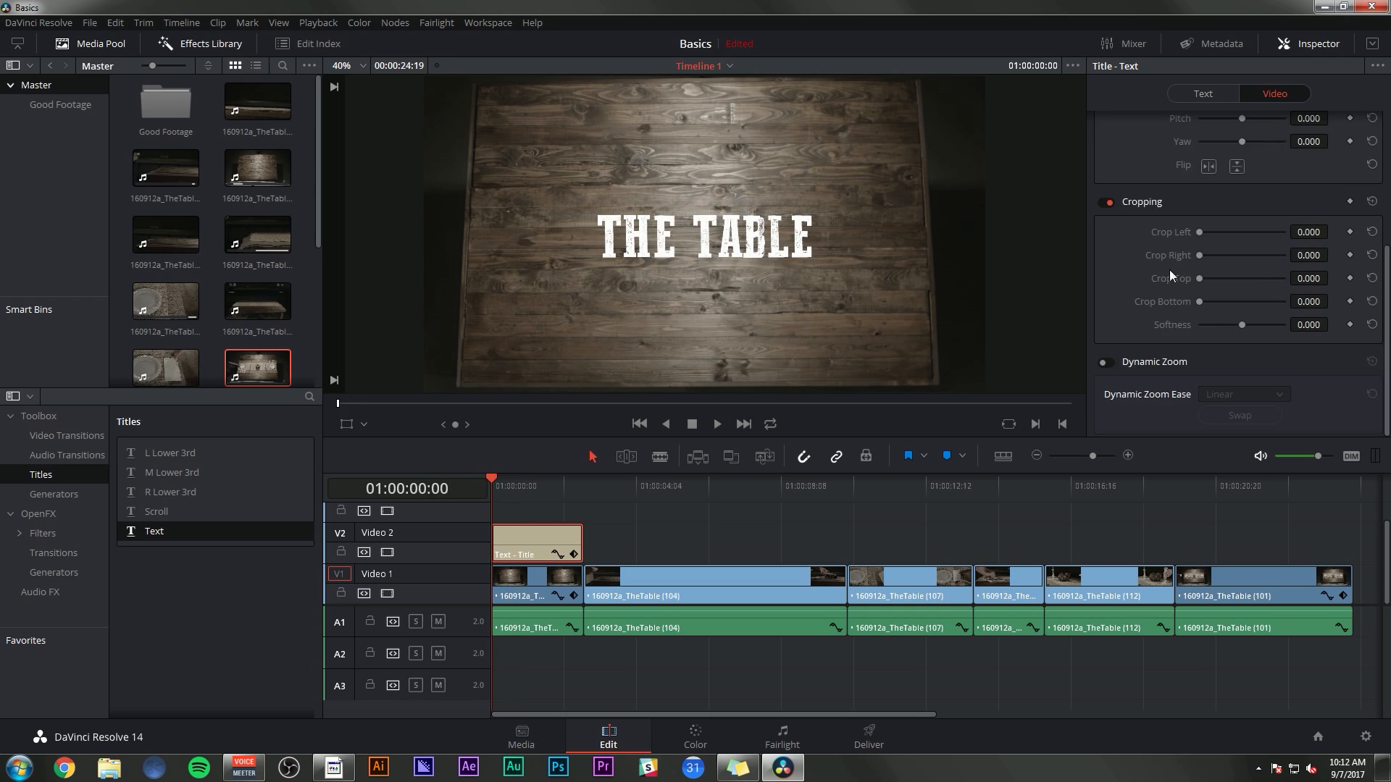
Set the title's drop shadow to an X offset of 5.000 and blur 36, increase its Y offset, and lower its opacity
scroll(1170, 269, "up", 3)
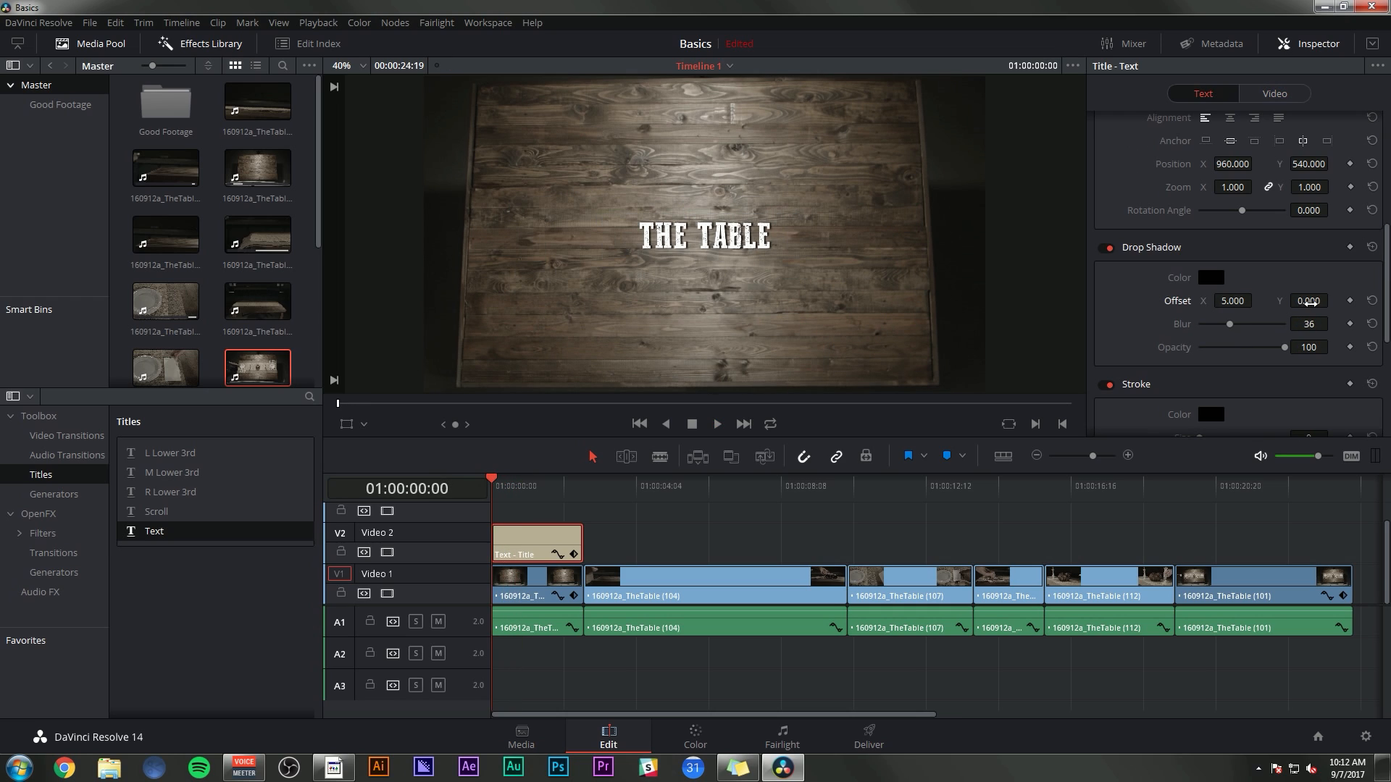
left_click_drag(1308, 301, 1337, 298)
left_click_drag(1285, 347, 1257, 347)
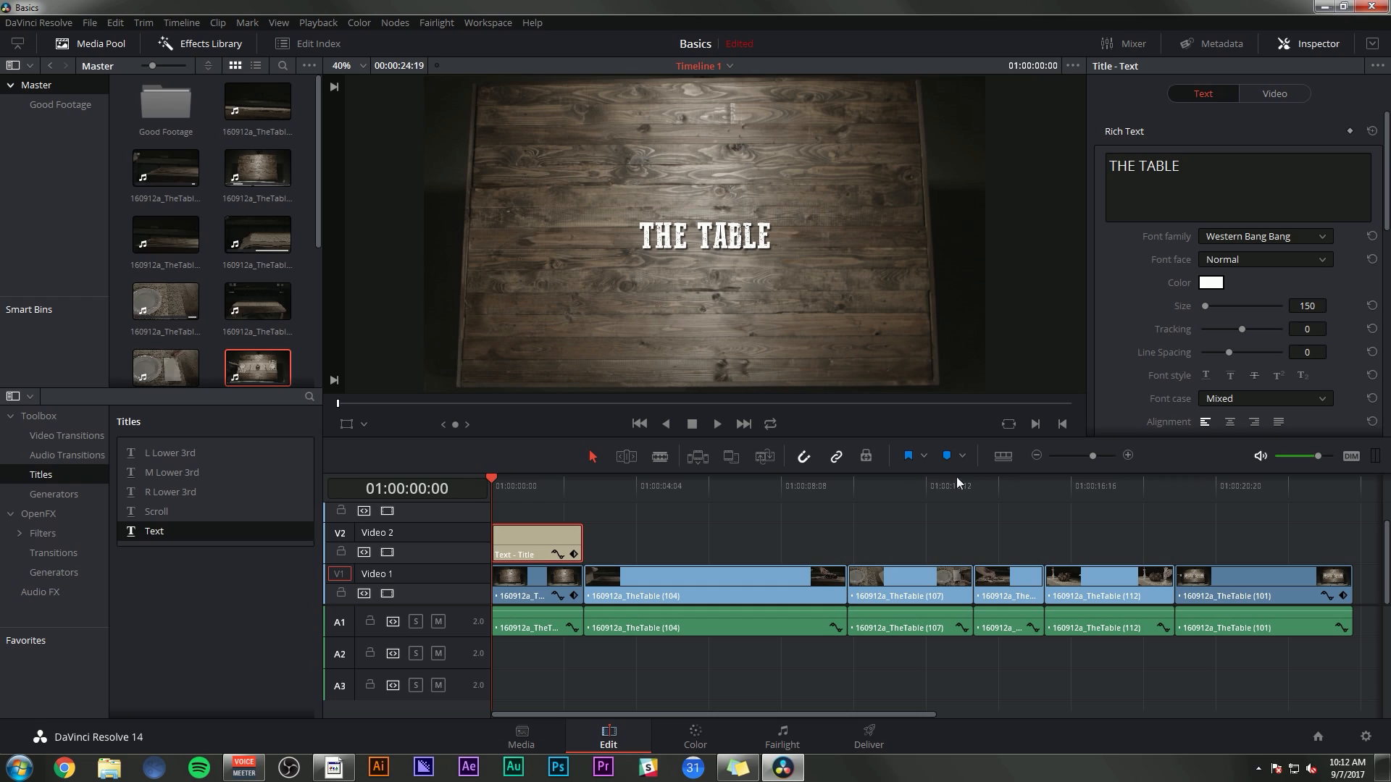
Add a short fade-in to the start of the title clip and play it from the timeline start
left_click(1128, 455)
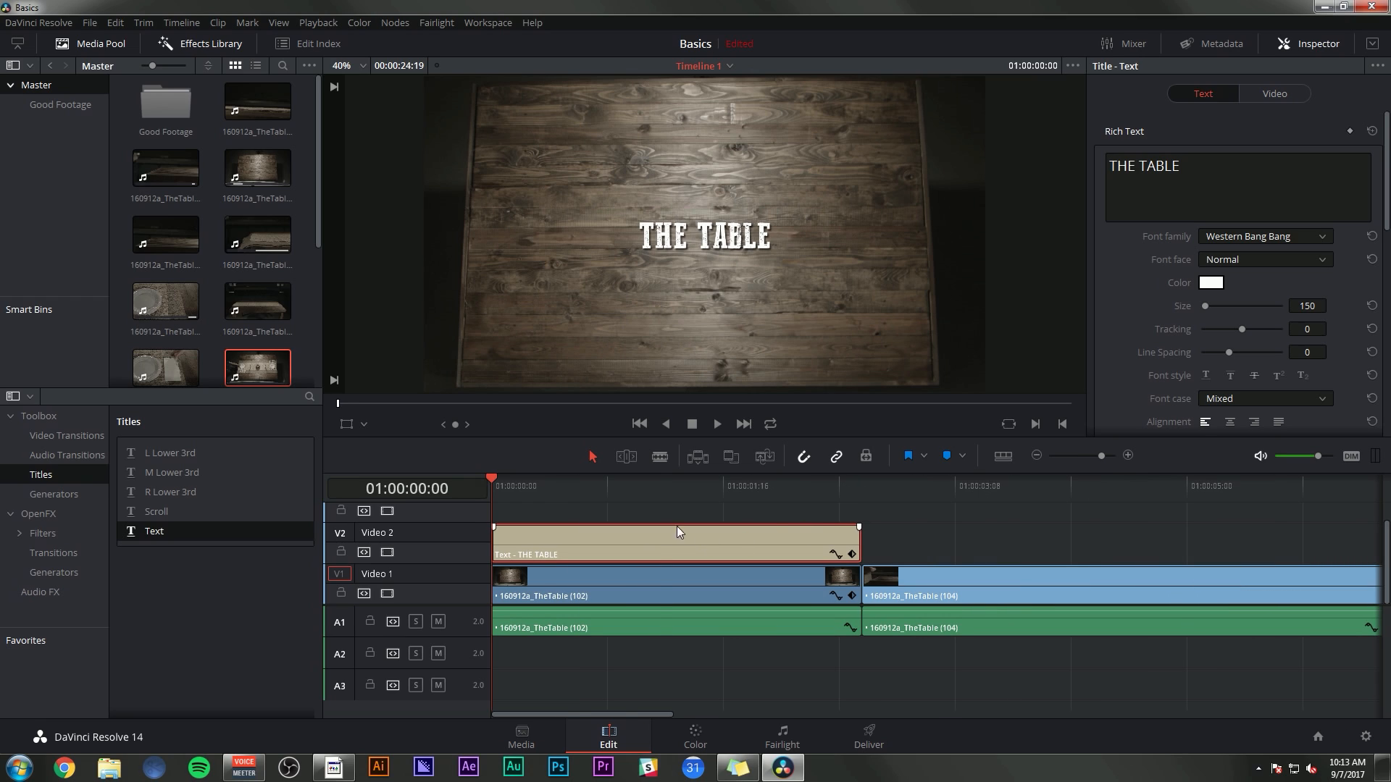
left_click(659, 486)
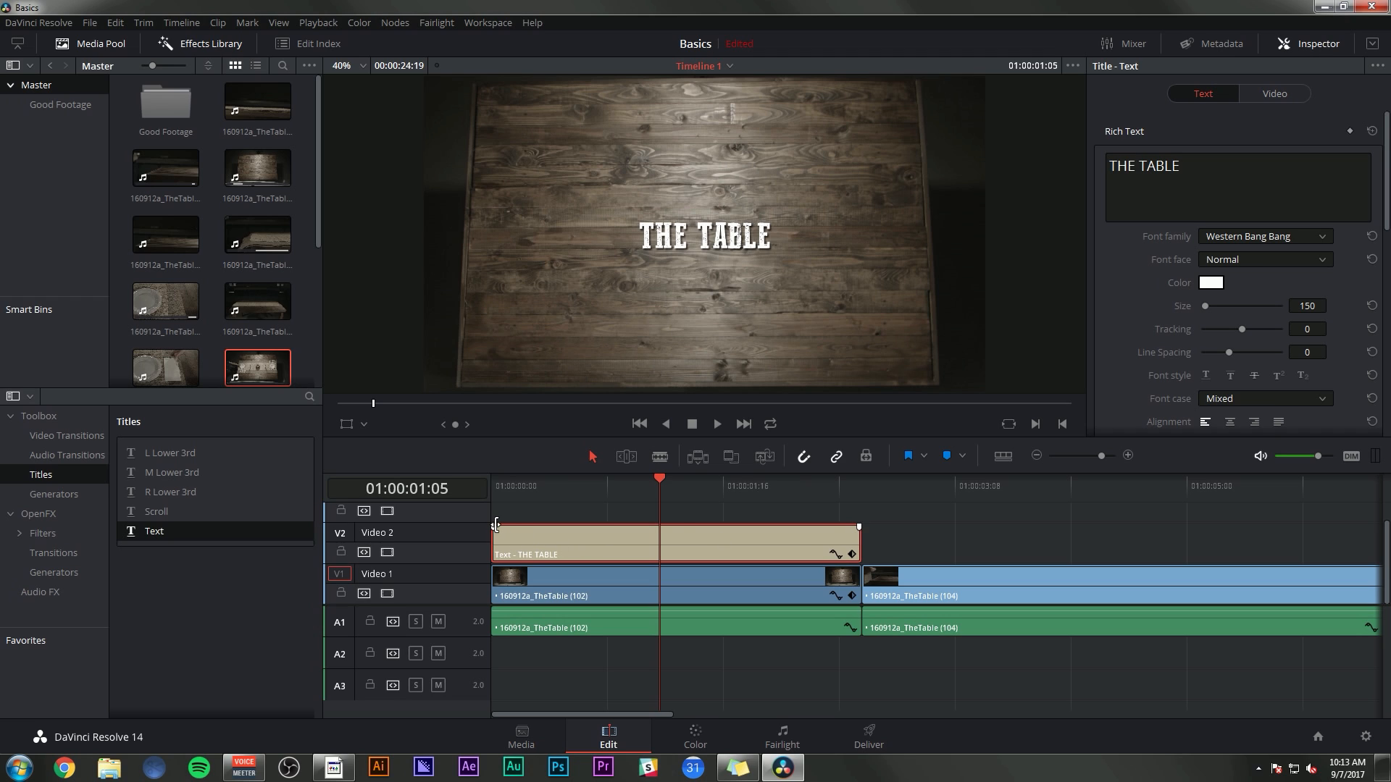
left_click_drag(496, 524, 568, 526)
key("Home")
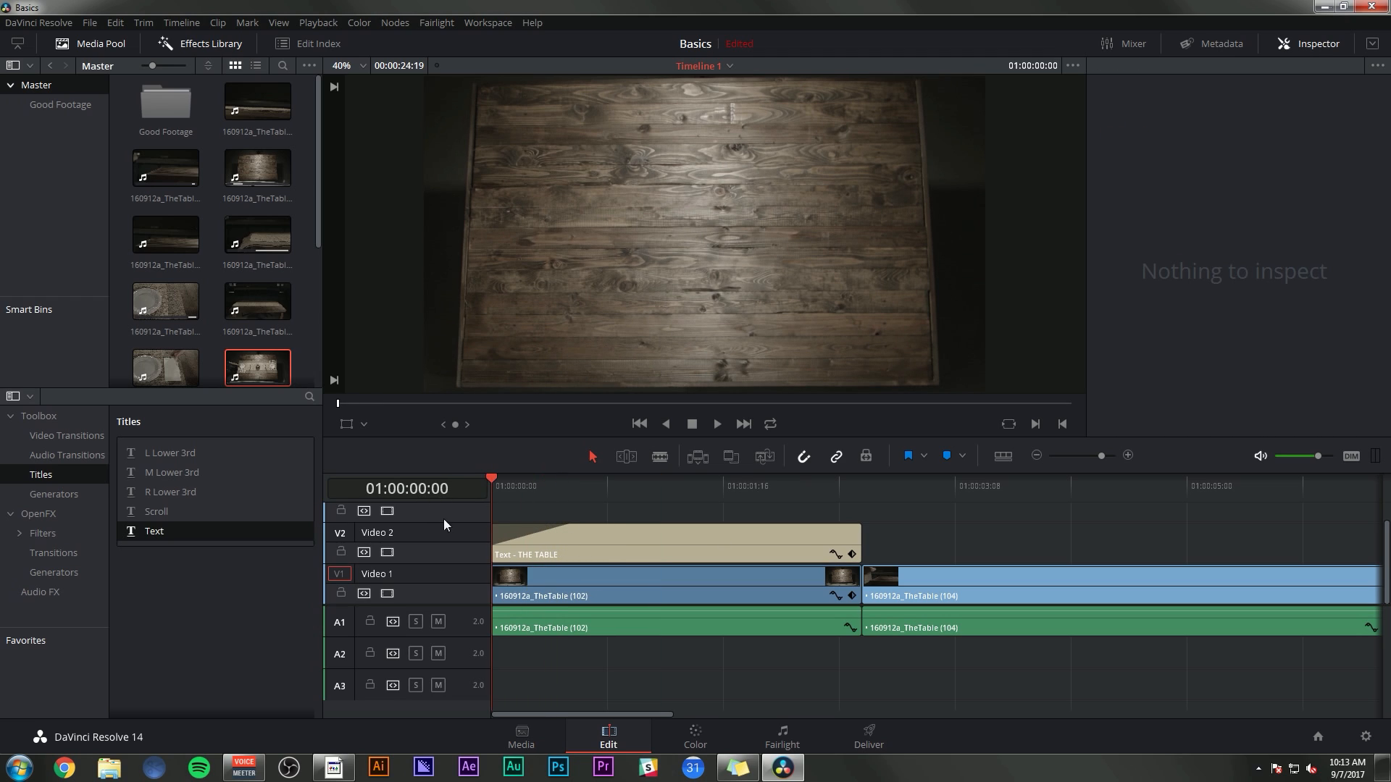
key("space")
key("space")
Extend the title's fade-in to about two thirds of the clip and play it from the timeline start
left_click(543, 486)
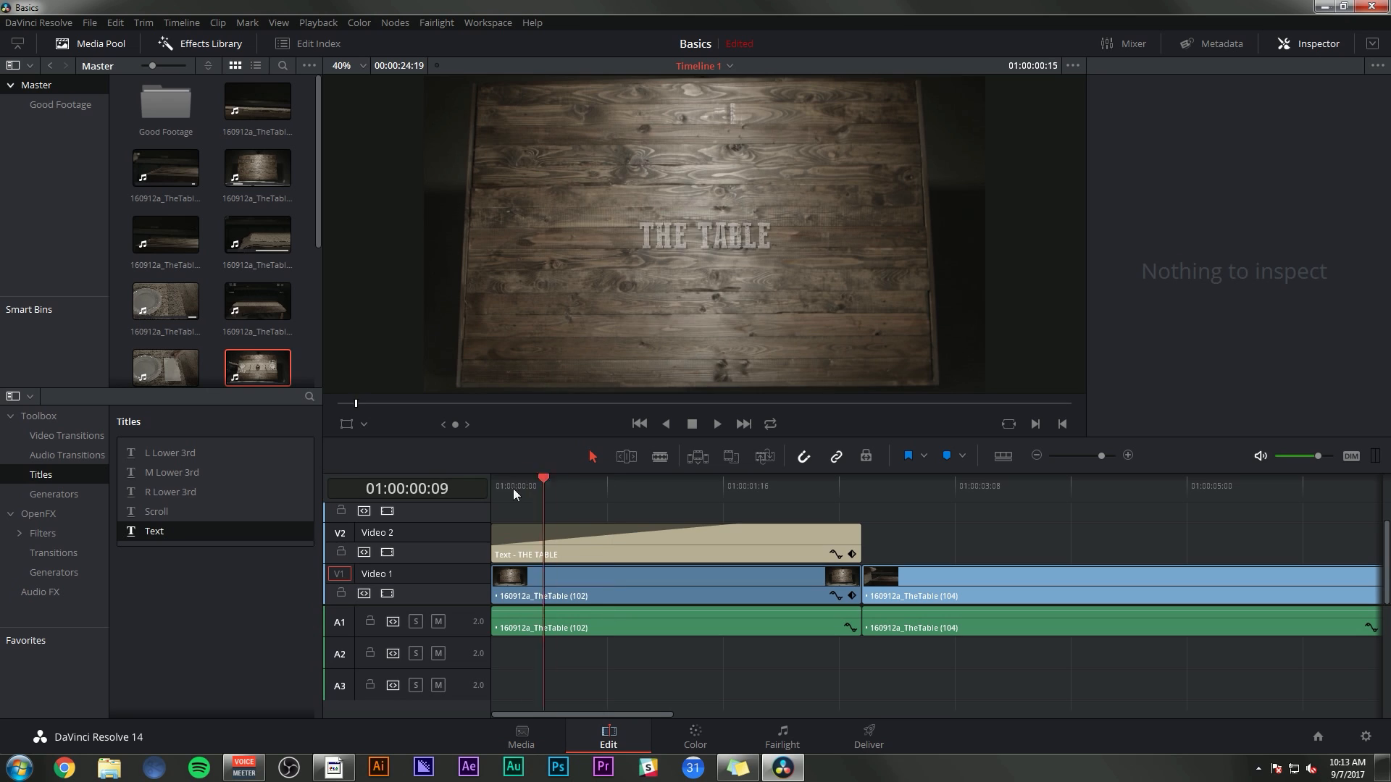
key("Home")
key("space")
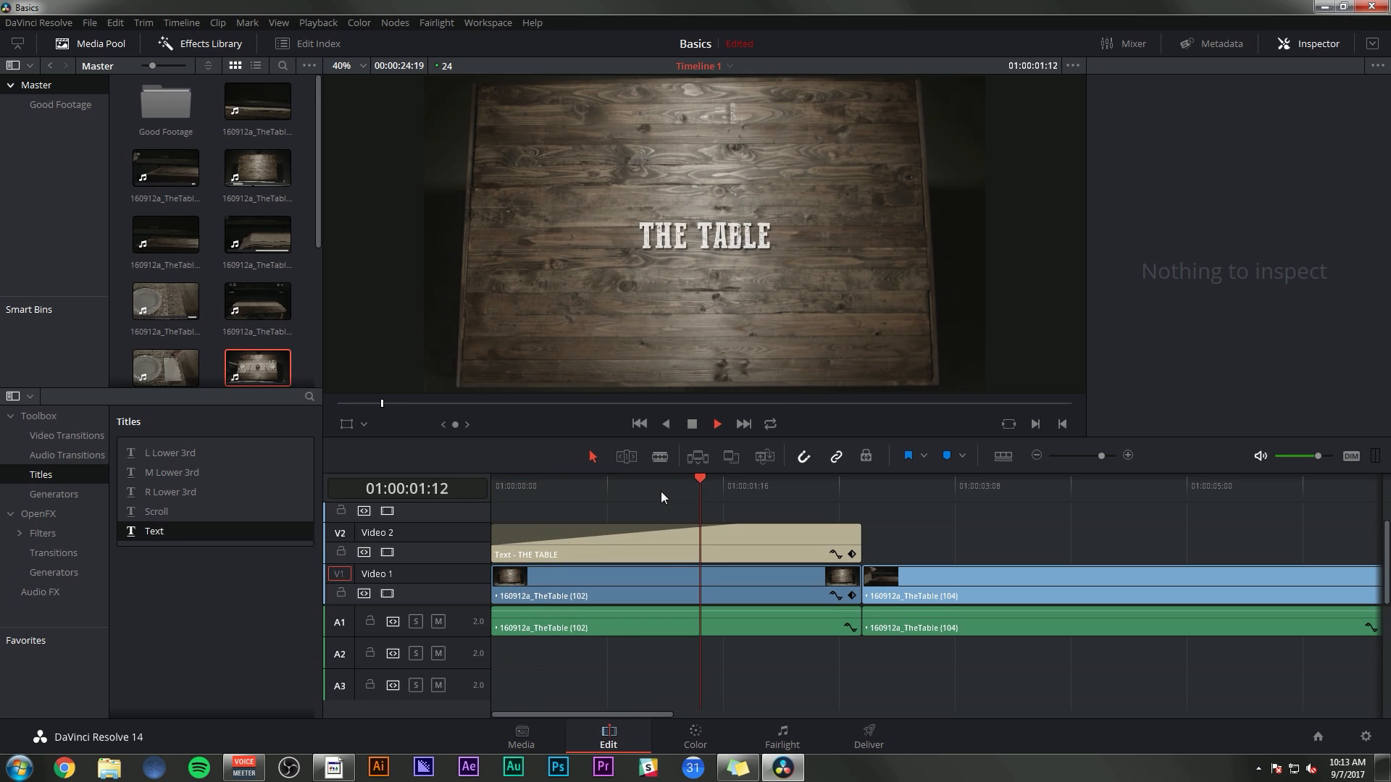
left_click(561, 486)
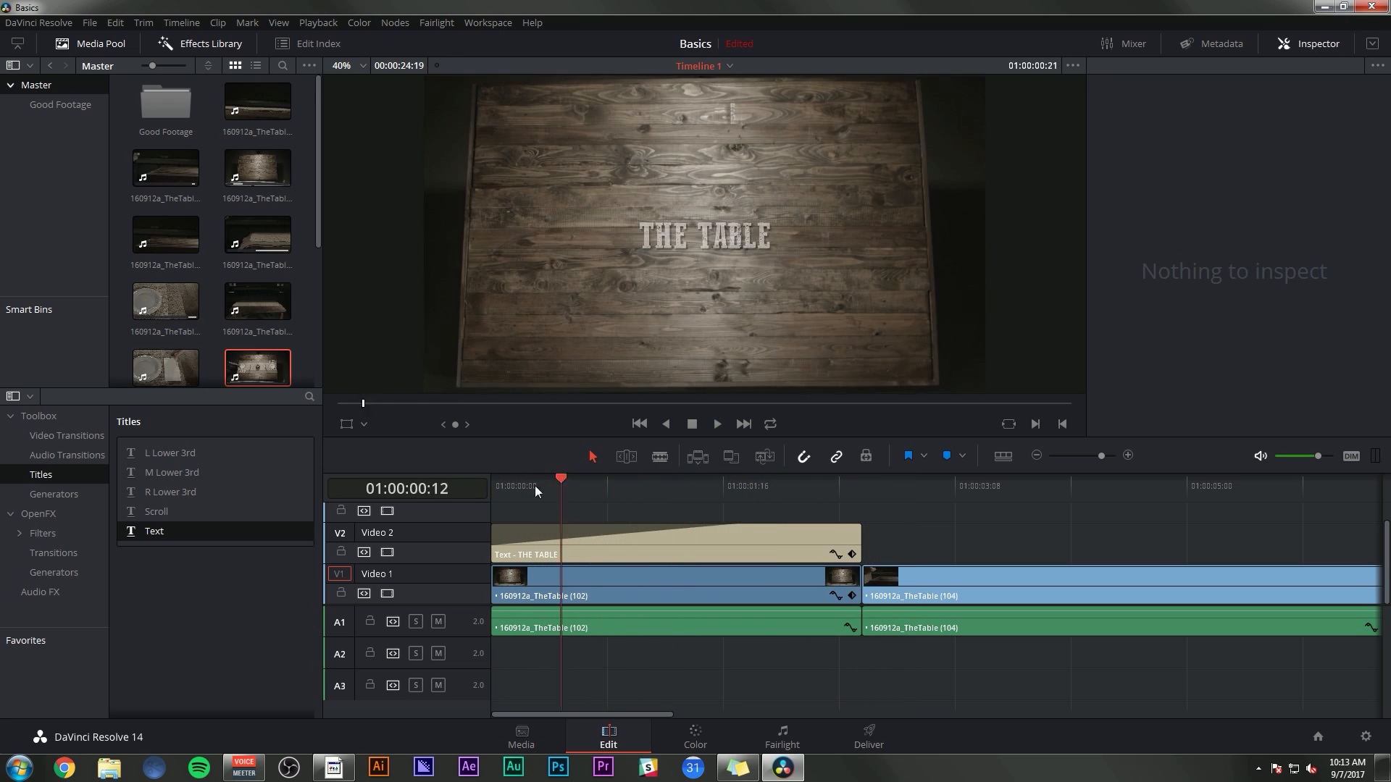
left_click_drag(535, 486, 492, 485)
key("space")
key("space")
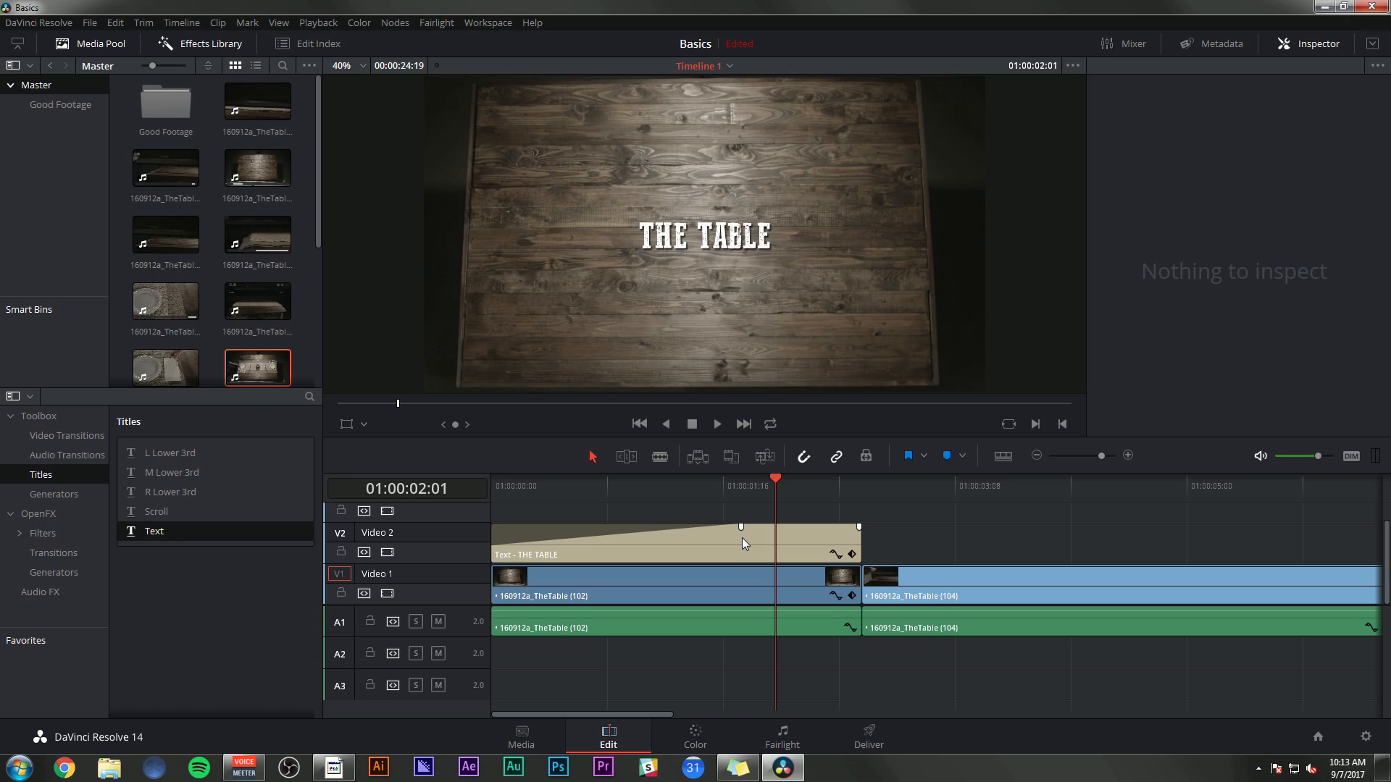
Shorten the title's fade-in to about a third of the clip, play it back, and return to the timeline start
left_click_drag(740, 528, 623, 528)
left_click(605, 484)
key("Home")
key("space")
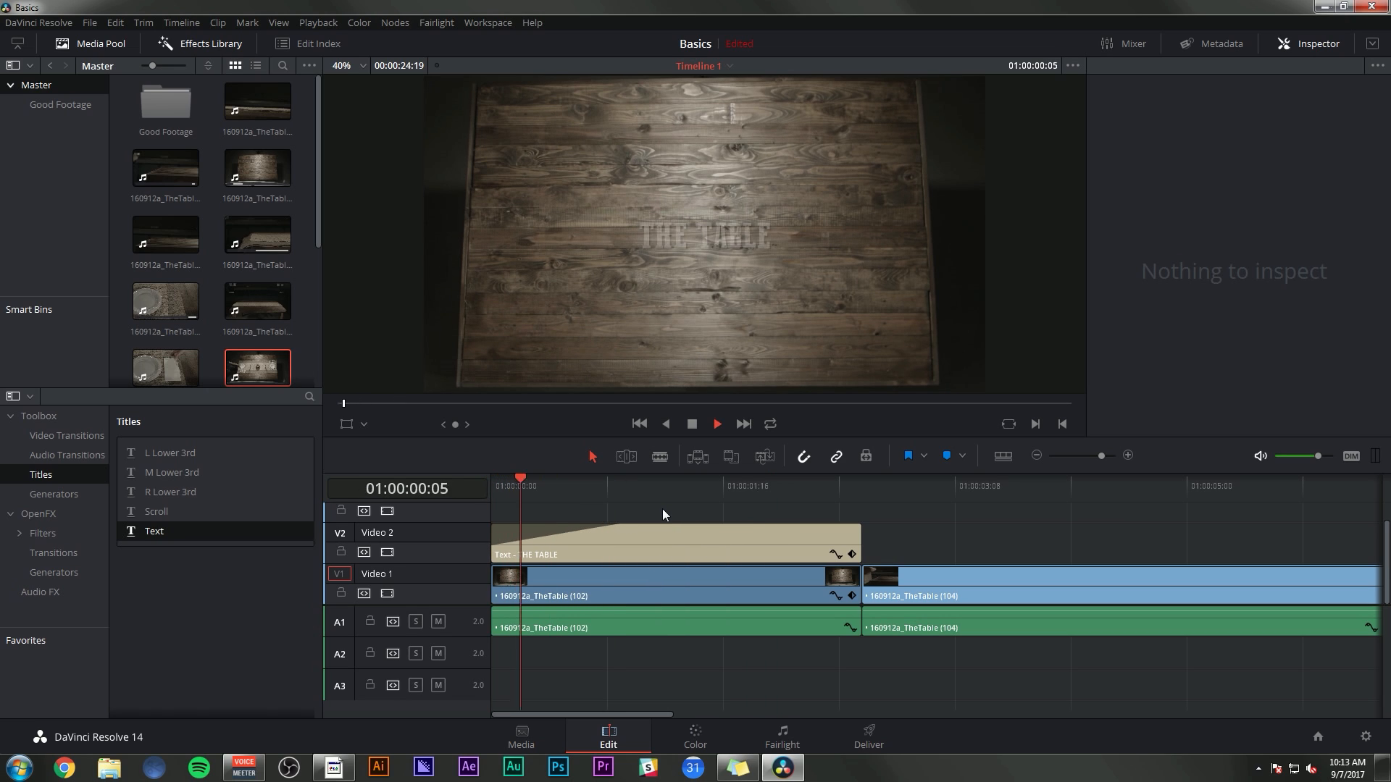
key("space")
left_click(1037, 455)
key("Home")
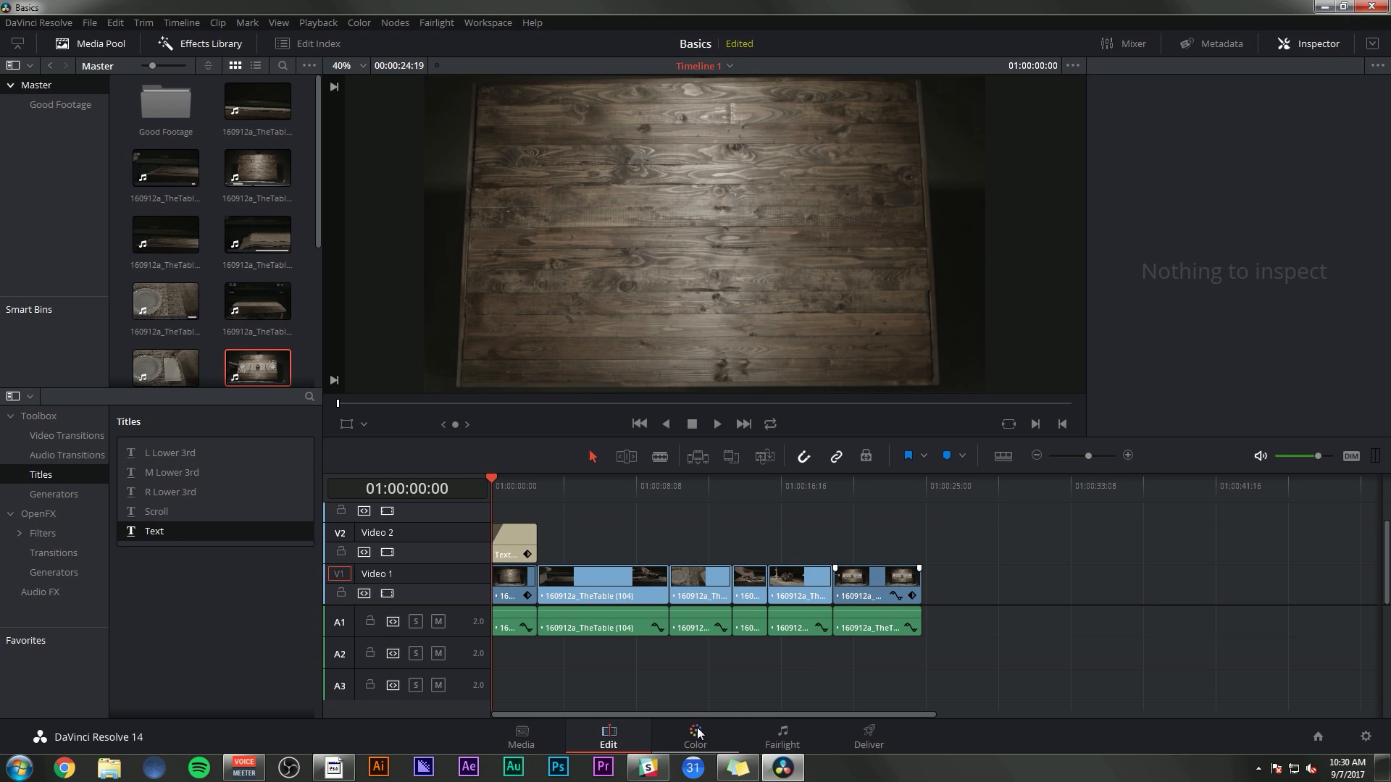
Open the timeline for color grading and scrub through the first and third clips
left_click(700, 751)
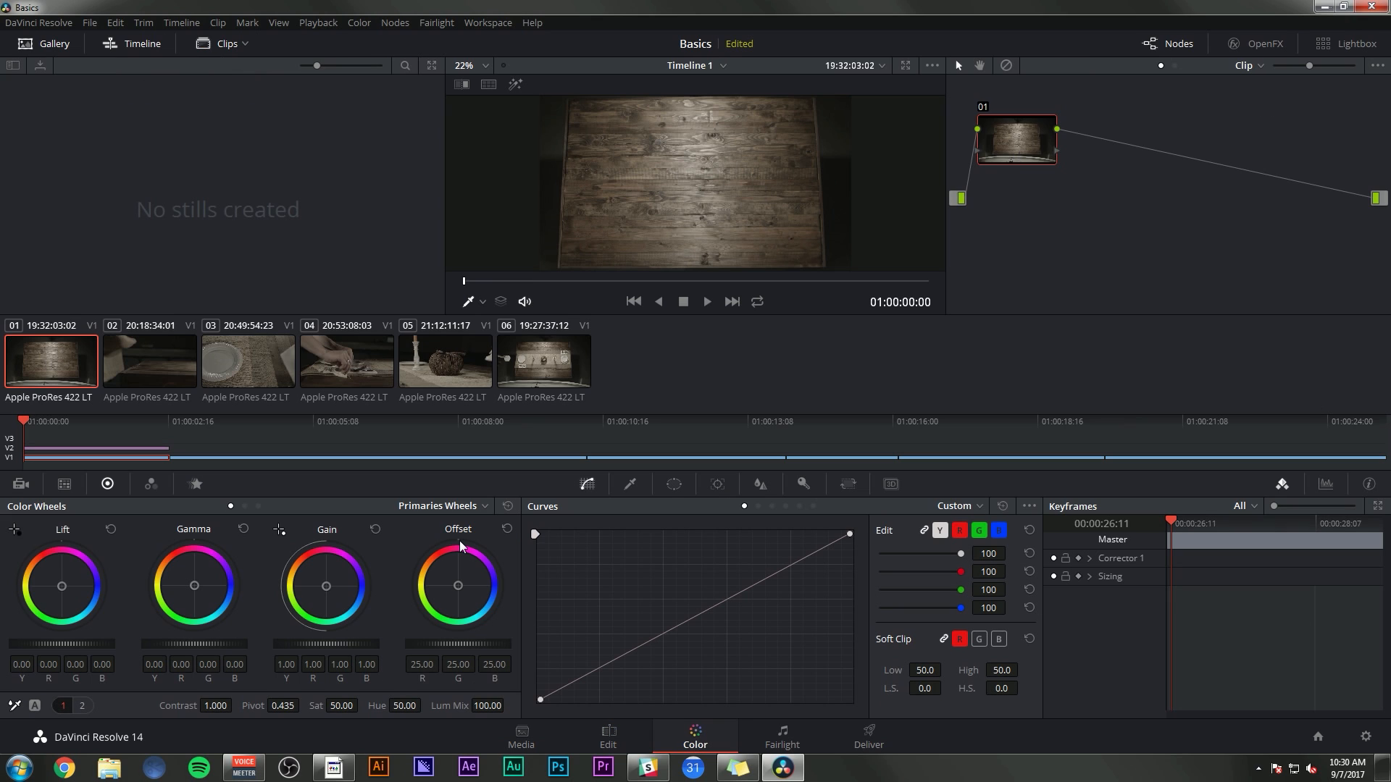
left_click(608, 737)
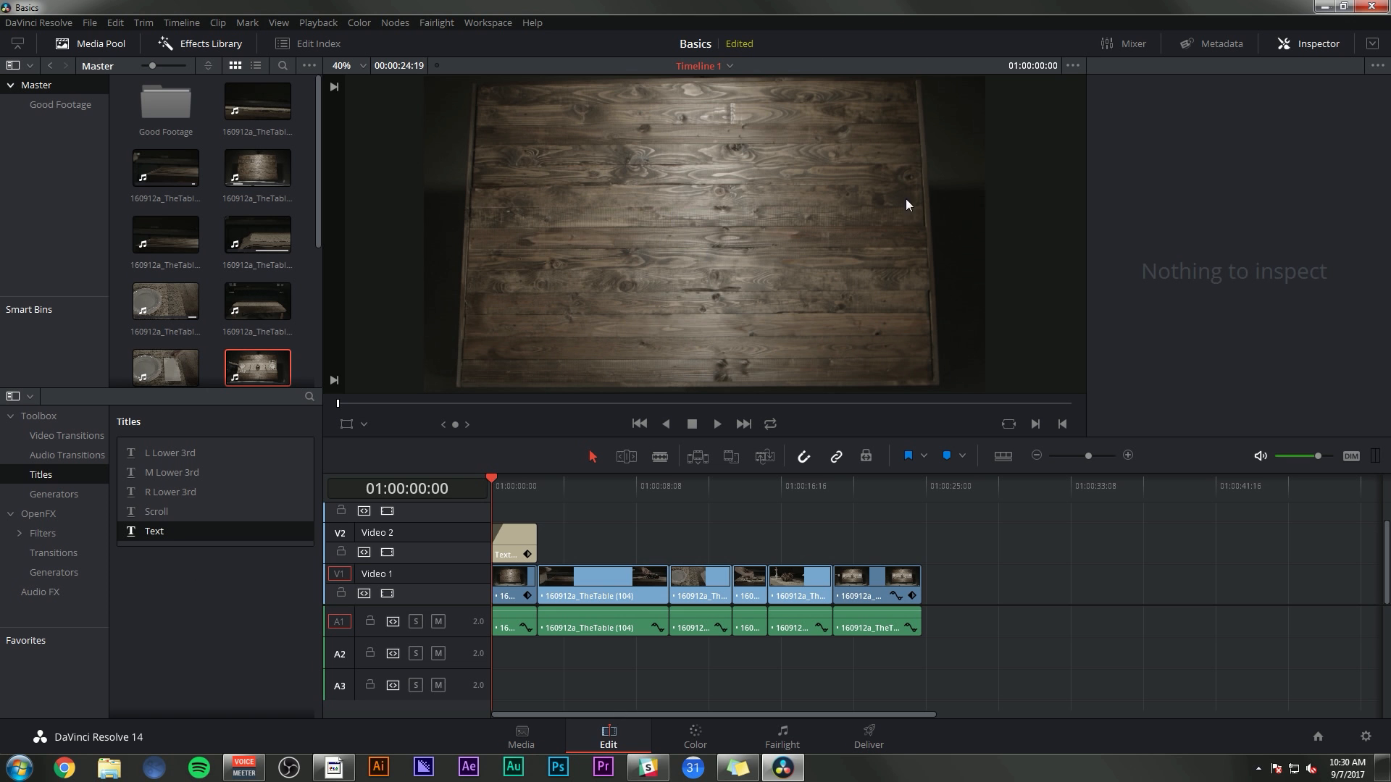
left_click(697, 734)
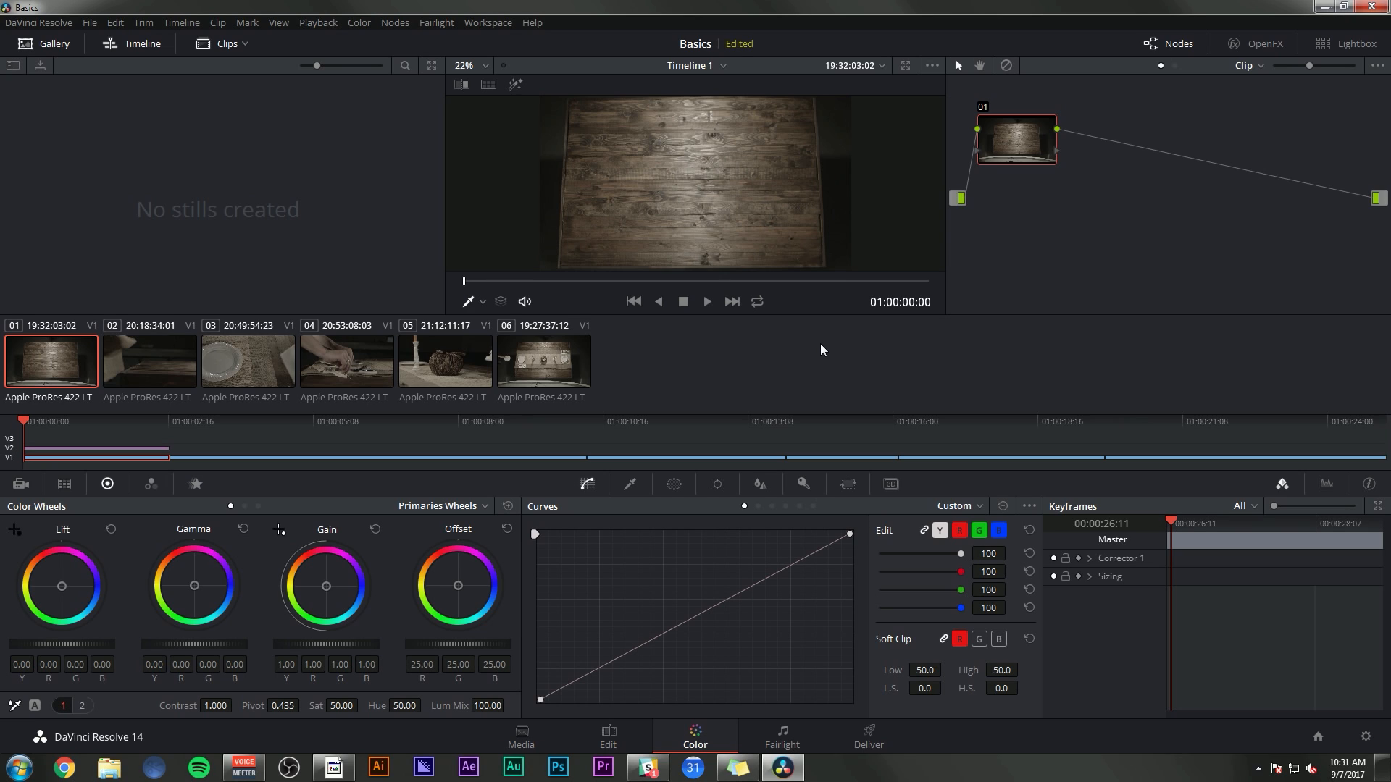
left_click_drag(513, 280, 822, 284)
left_click(232, 358)
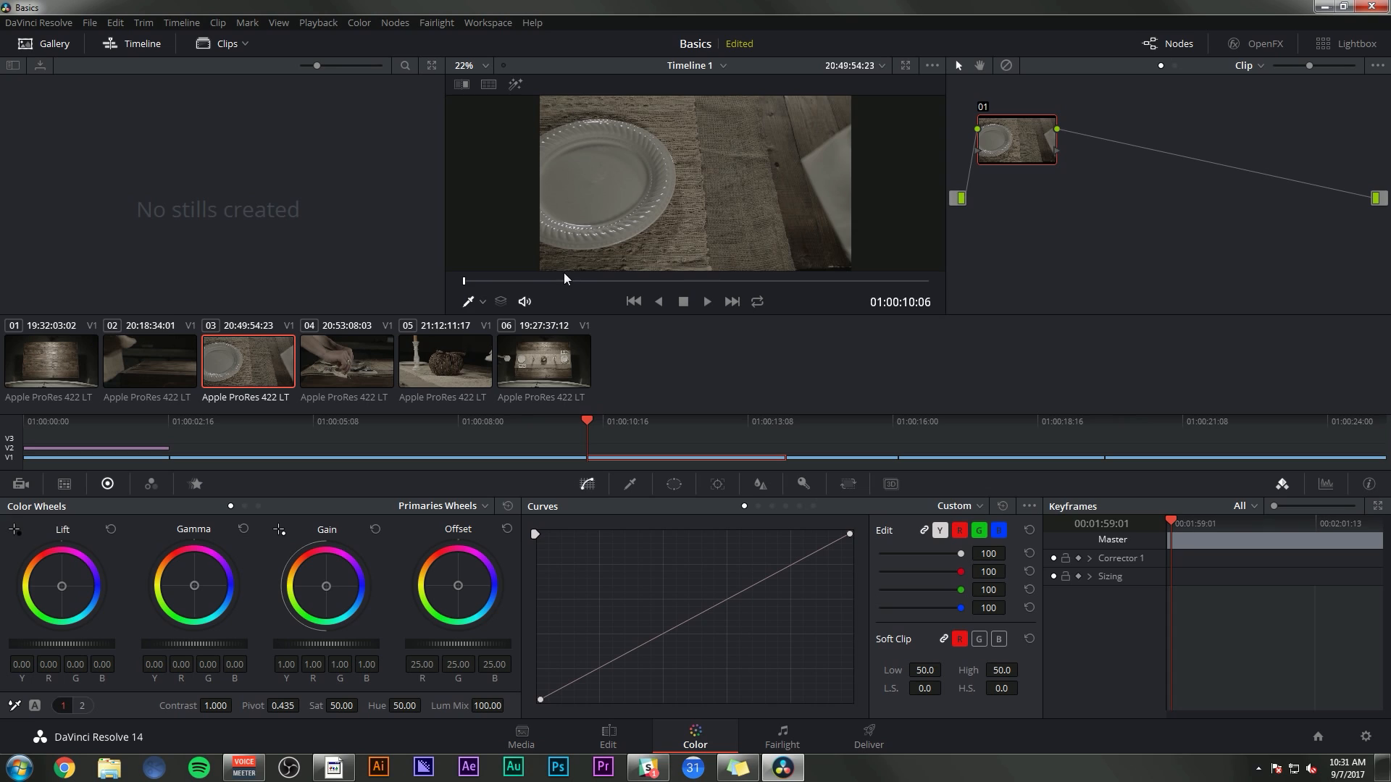
left_click_drag(564, 280, 851, 280)
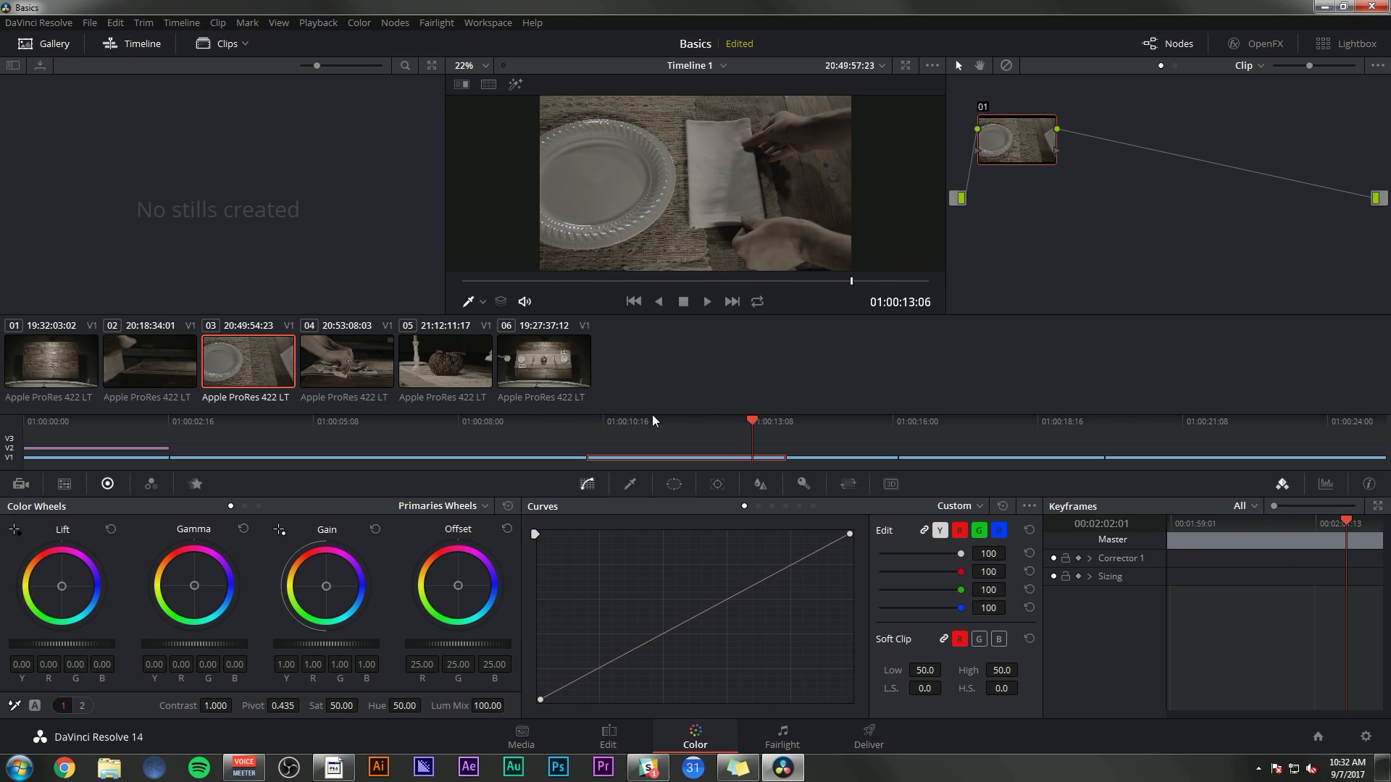
Review the fourth, fifth and sixth clips in the grading workspace, and go back through them to the second clip
left_click(346, 369)
left_click(443, 369)
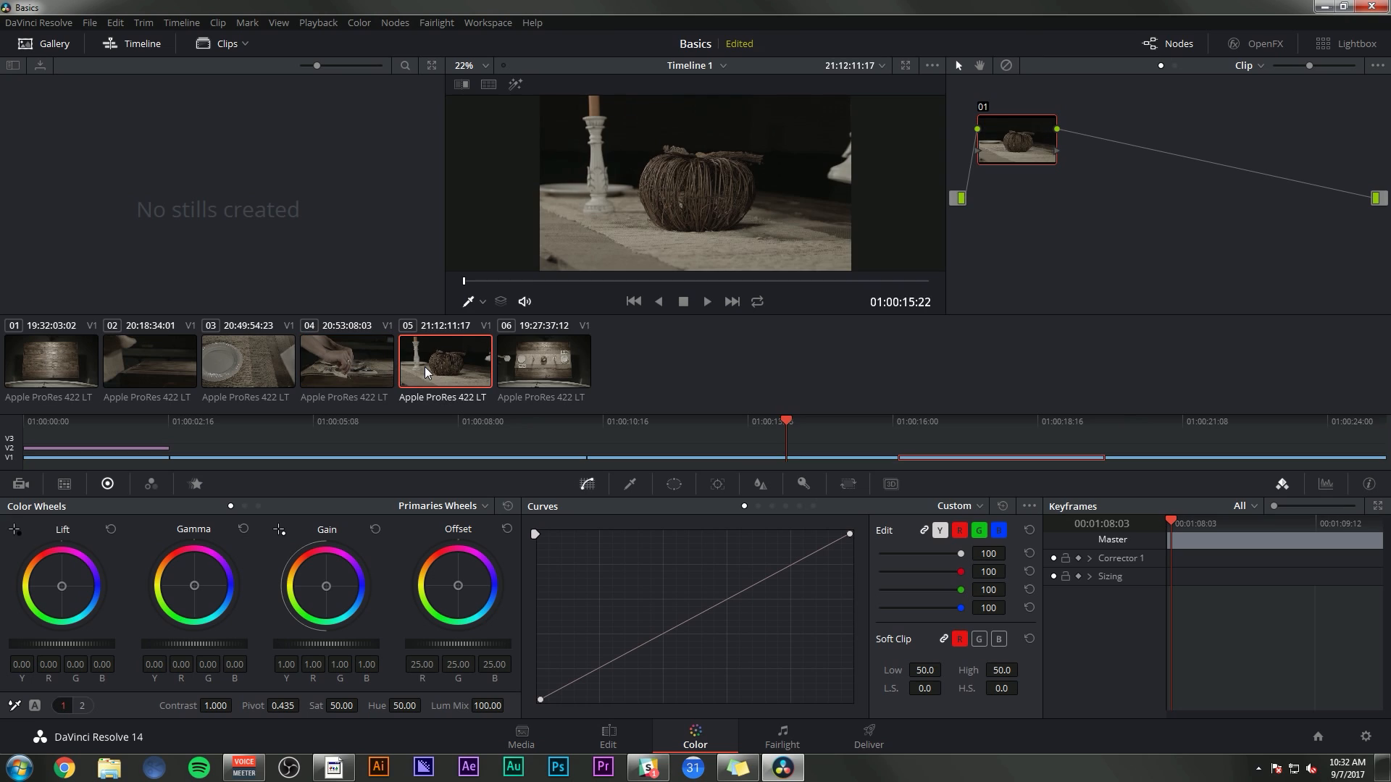
left_click(538, 368)
left_click(435, 368)
left_click(344, 374)
left_click(259, 380)
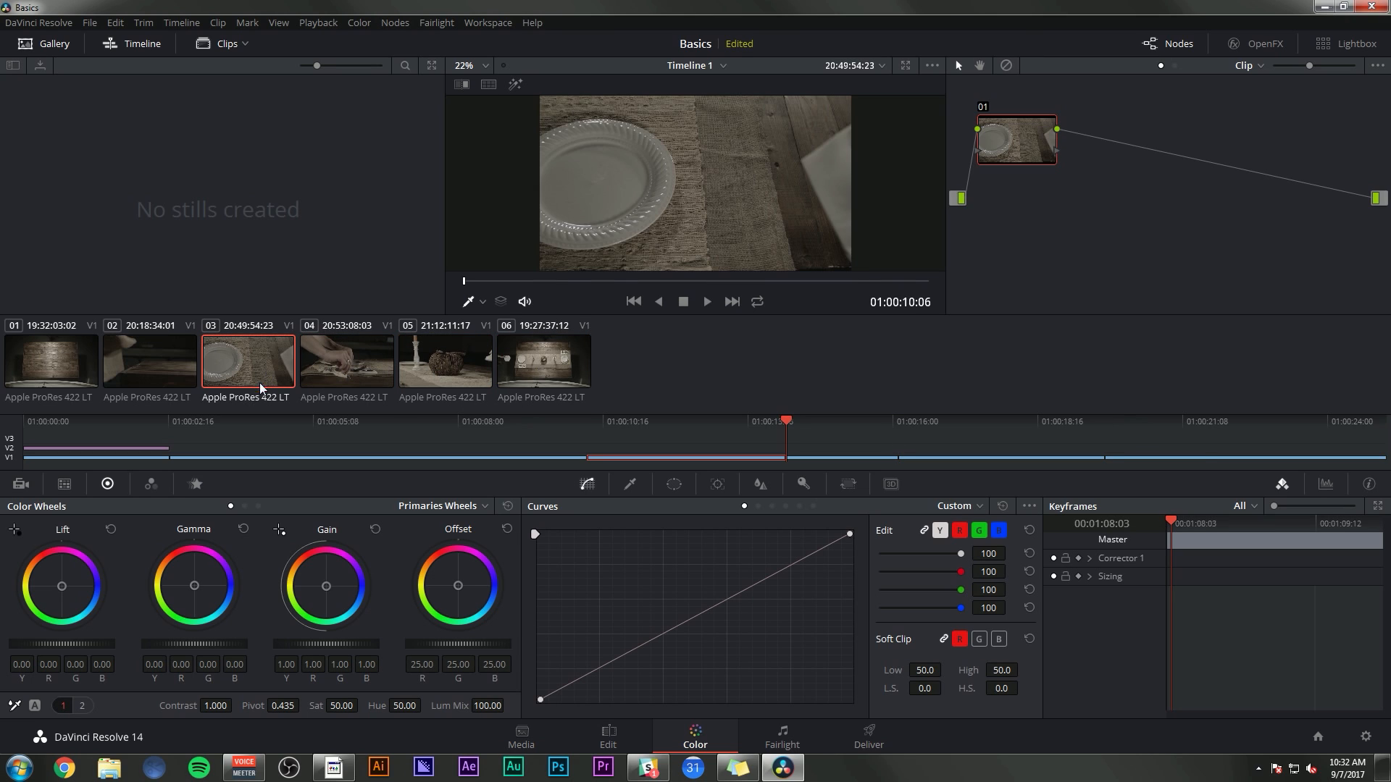
left_click(180, 367)
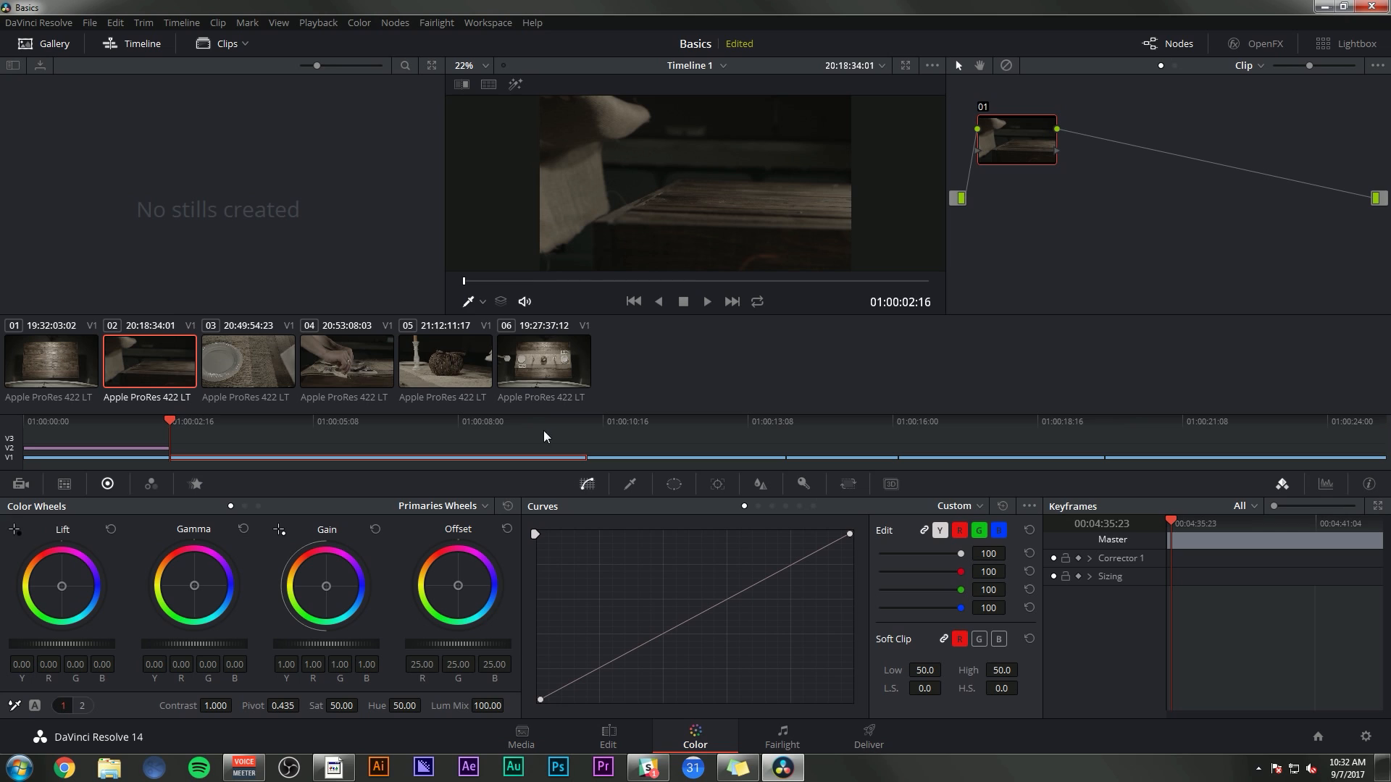
Compare how the clips appear in the editing timeline and the color grading workspace, ending in the editing view
left_click(638, 737)
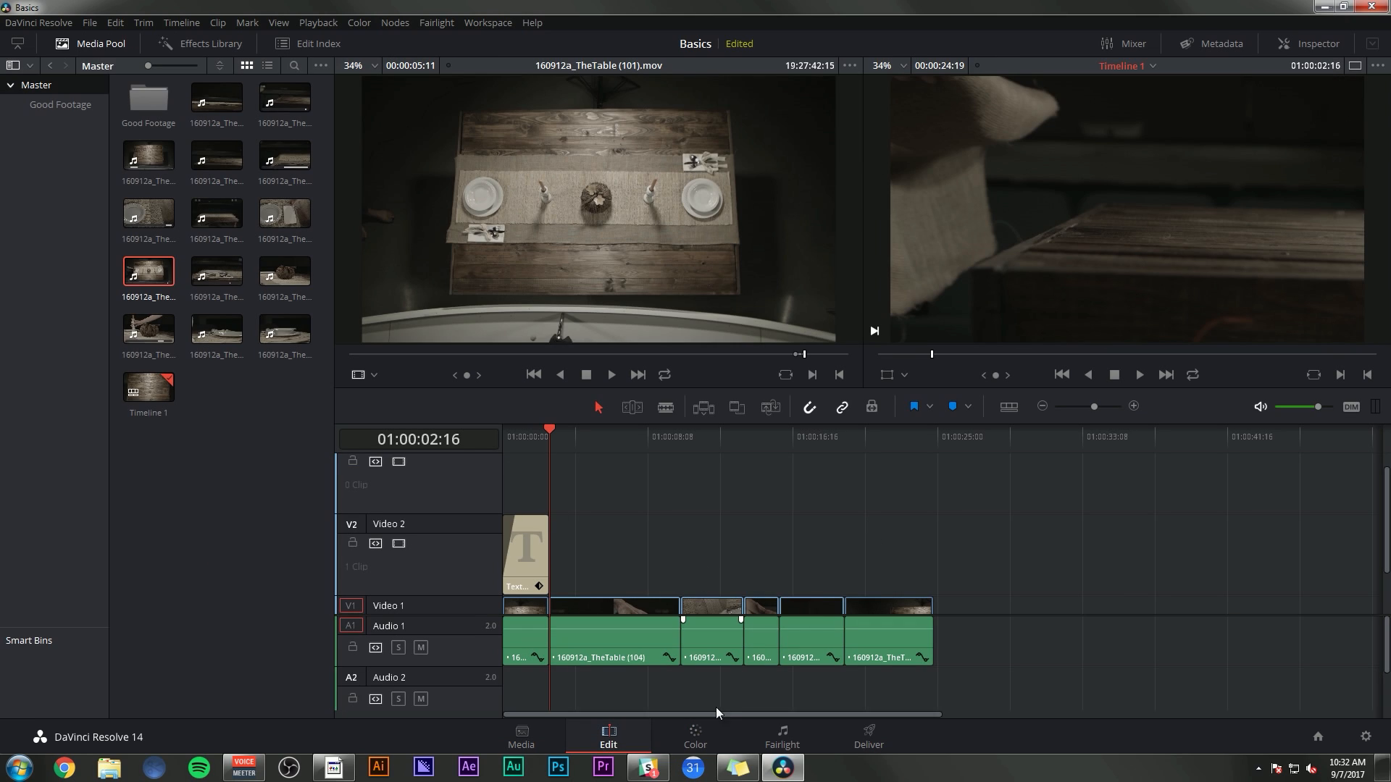
left_click(695, 735)
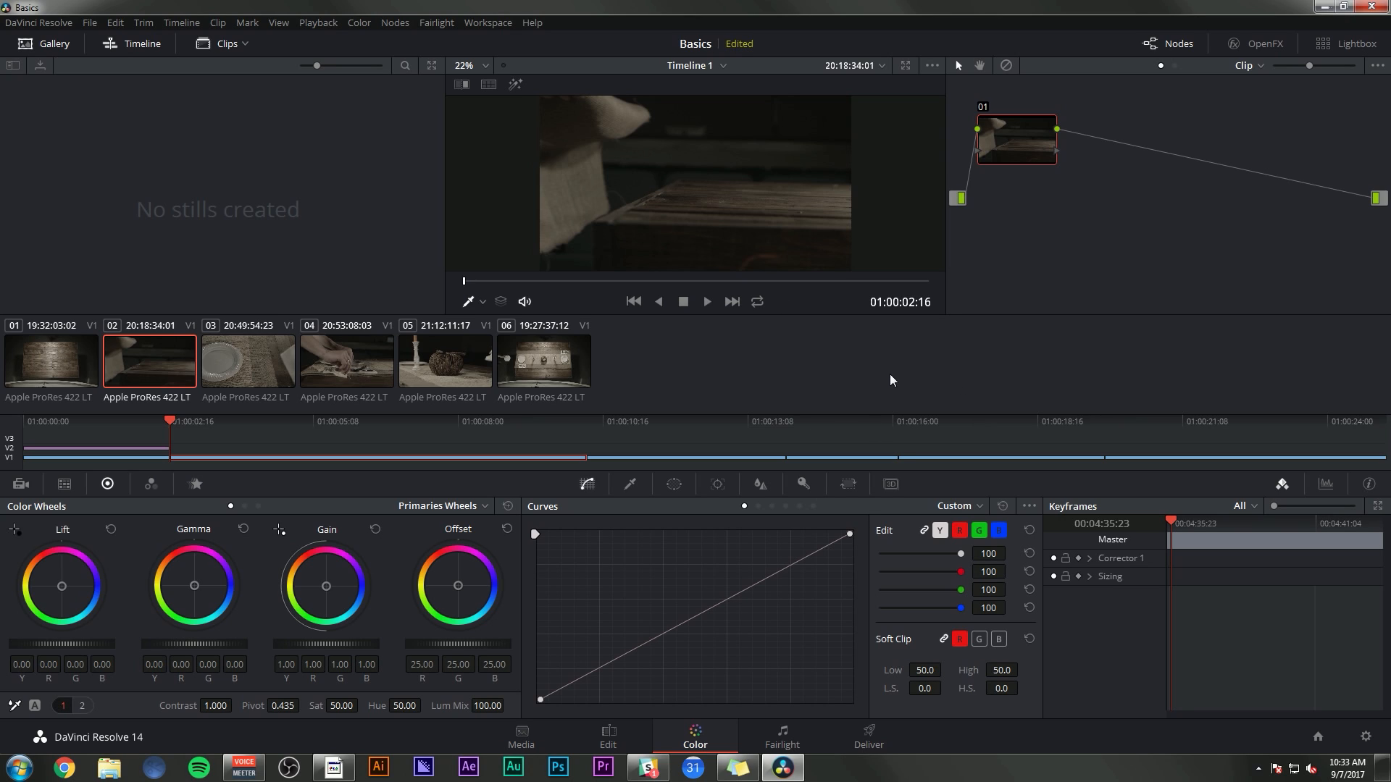
left_click(608, 736)
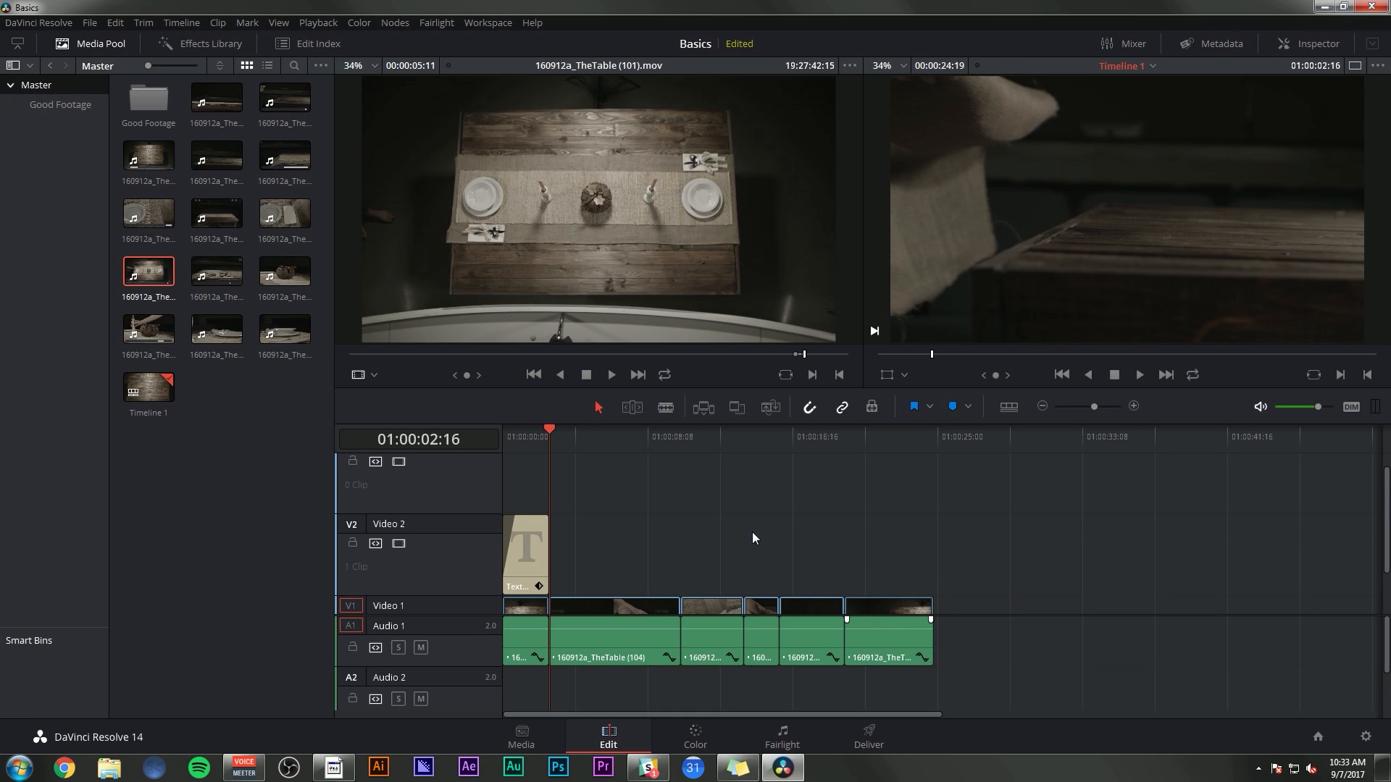
scroll(752, 532, "down", 2)
scroll(794, 570, "up", 1)
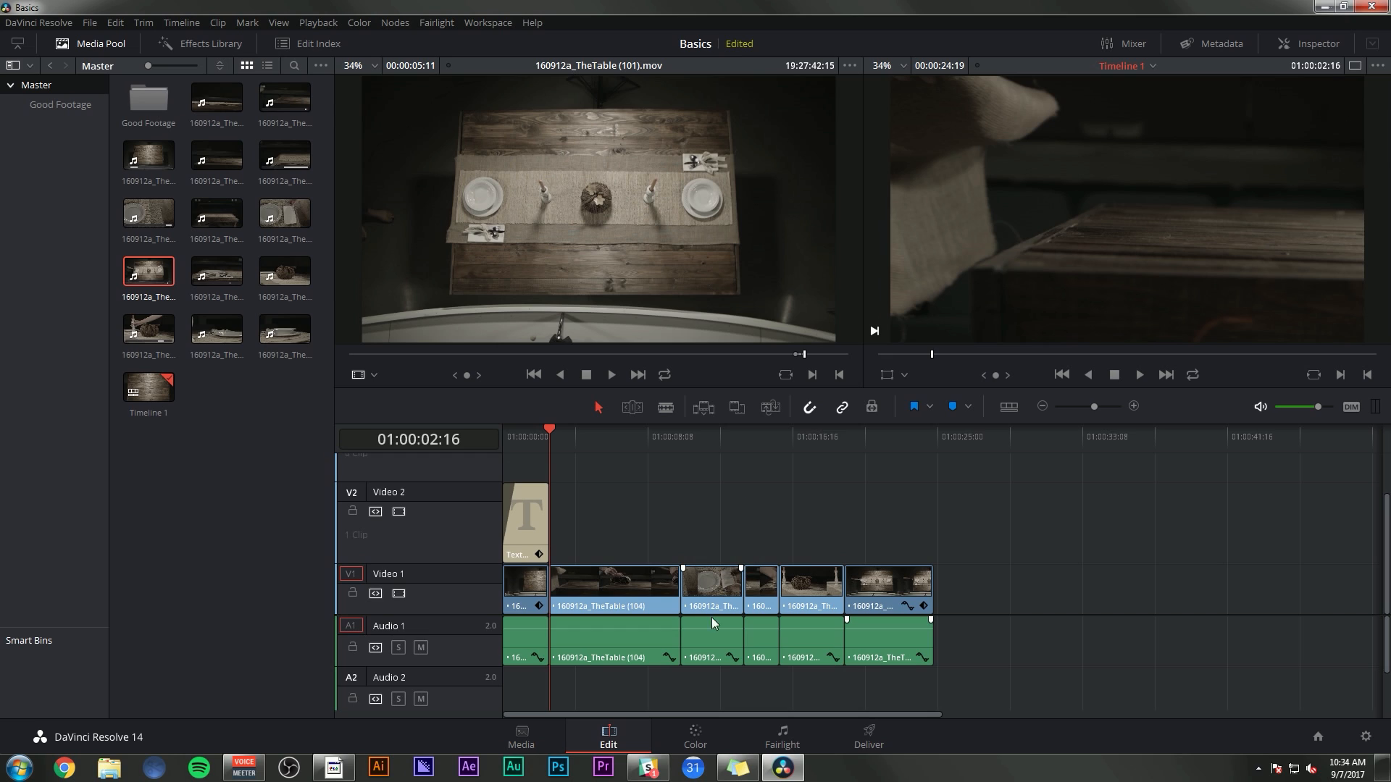
left_click(707, 733)
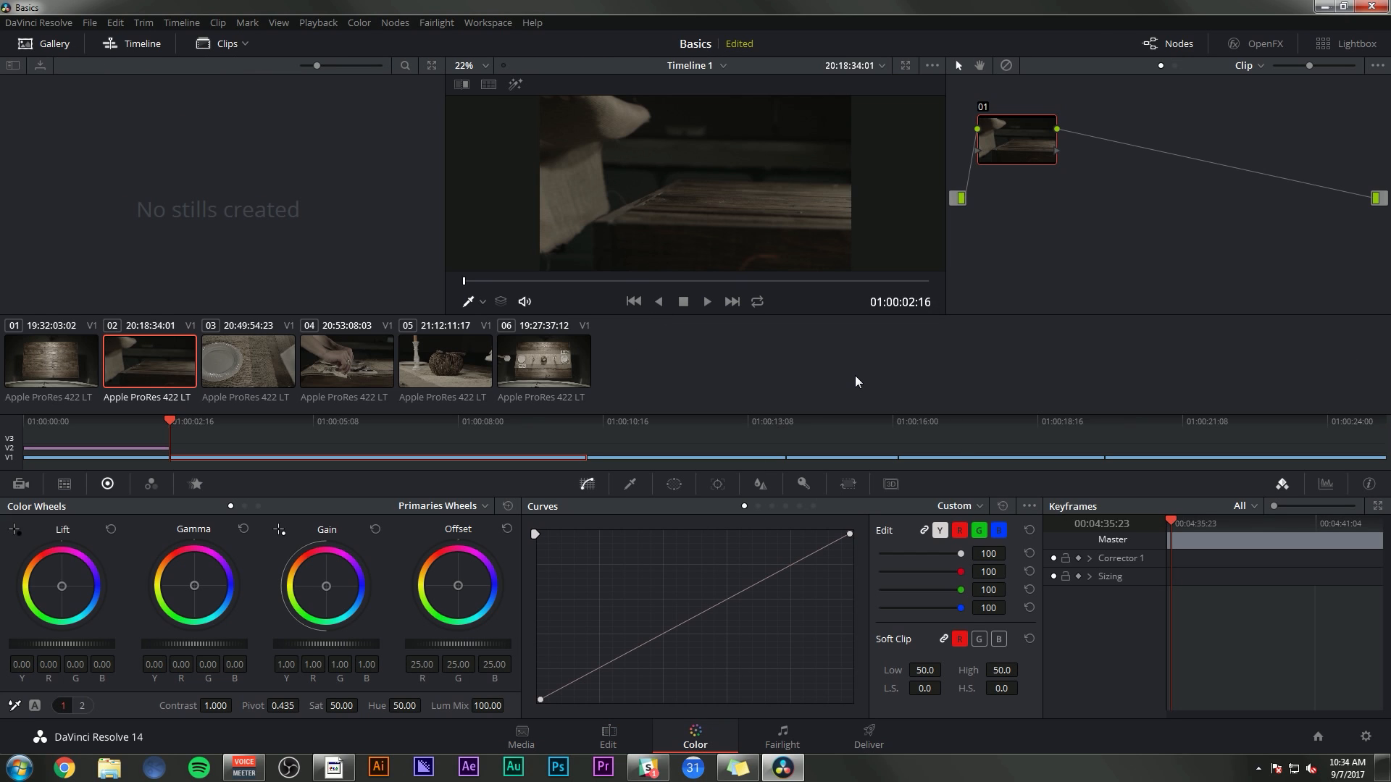
key("shift+4")
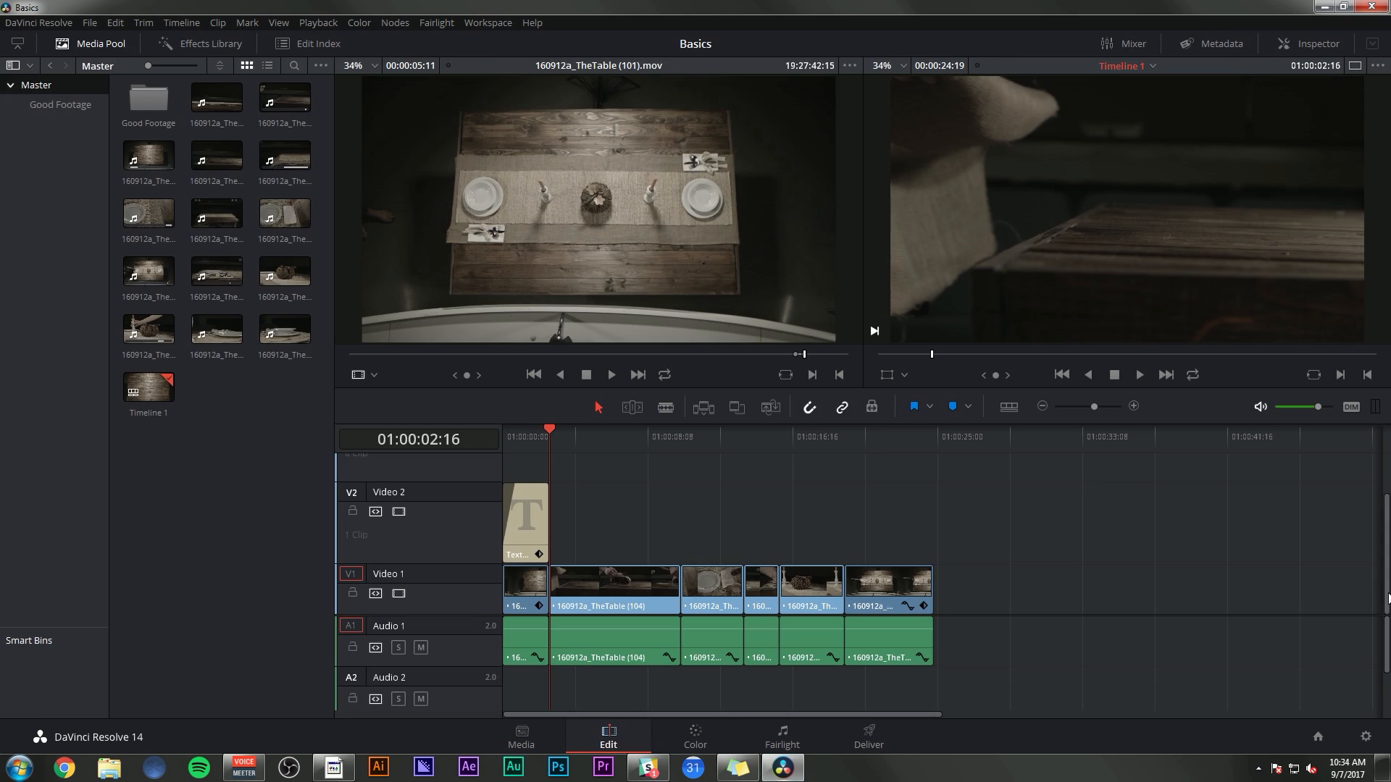
Create a new project named Import from the project manager
left_click(1318, 737)
left_click(862, 663)
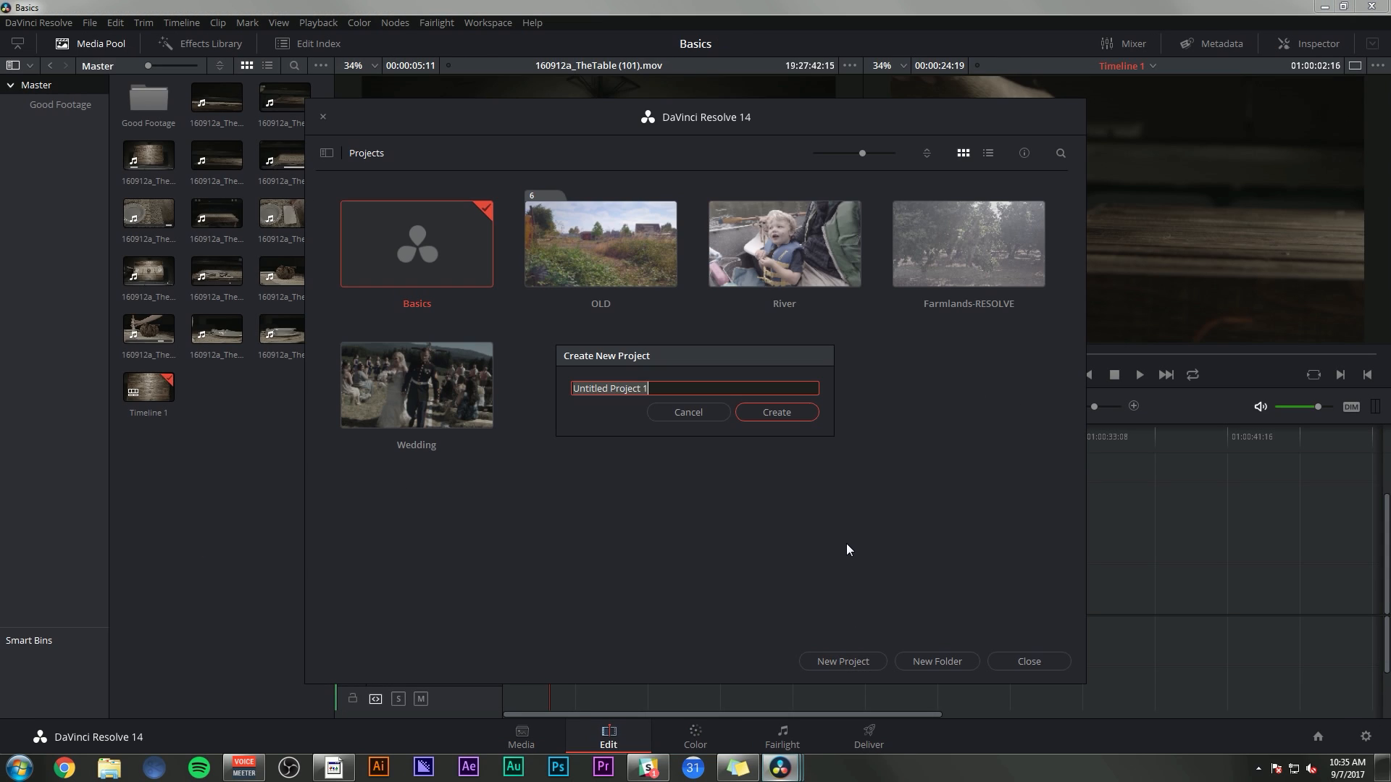
key("BackSpace")
type("Import")
key("Return")
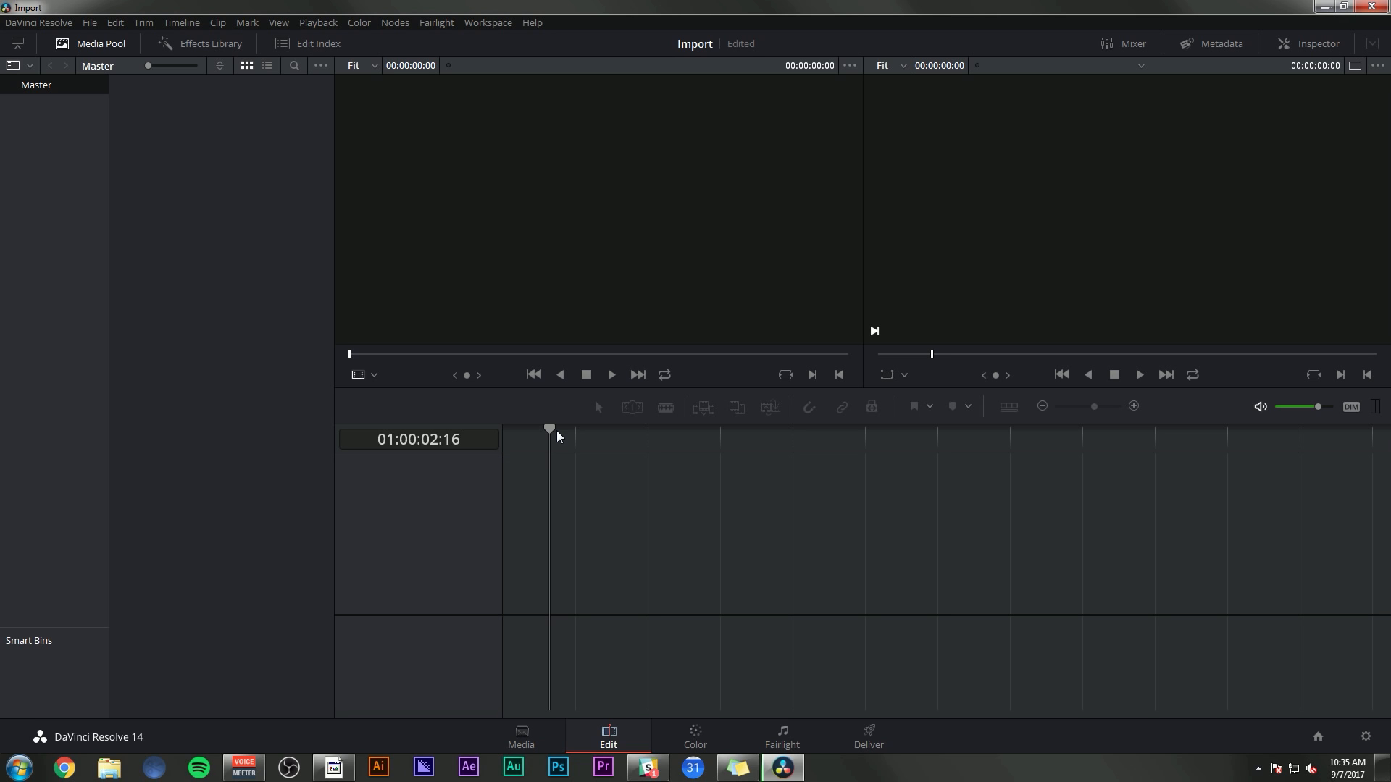
Try to import the FarmLands-XML file as a timeline
left_click(90, 23)
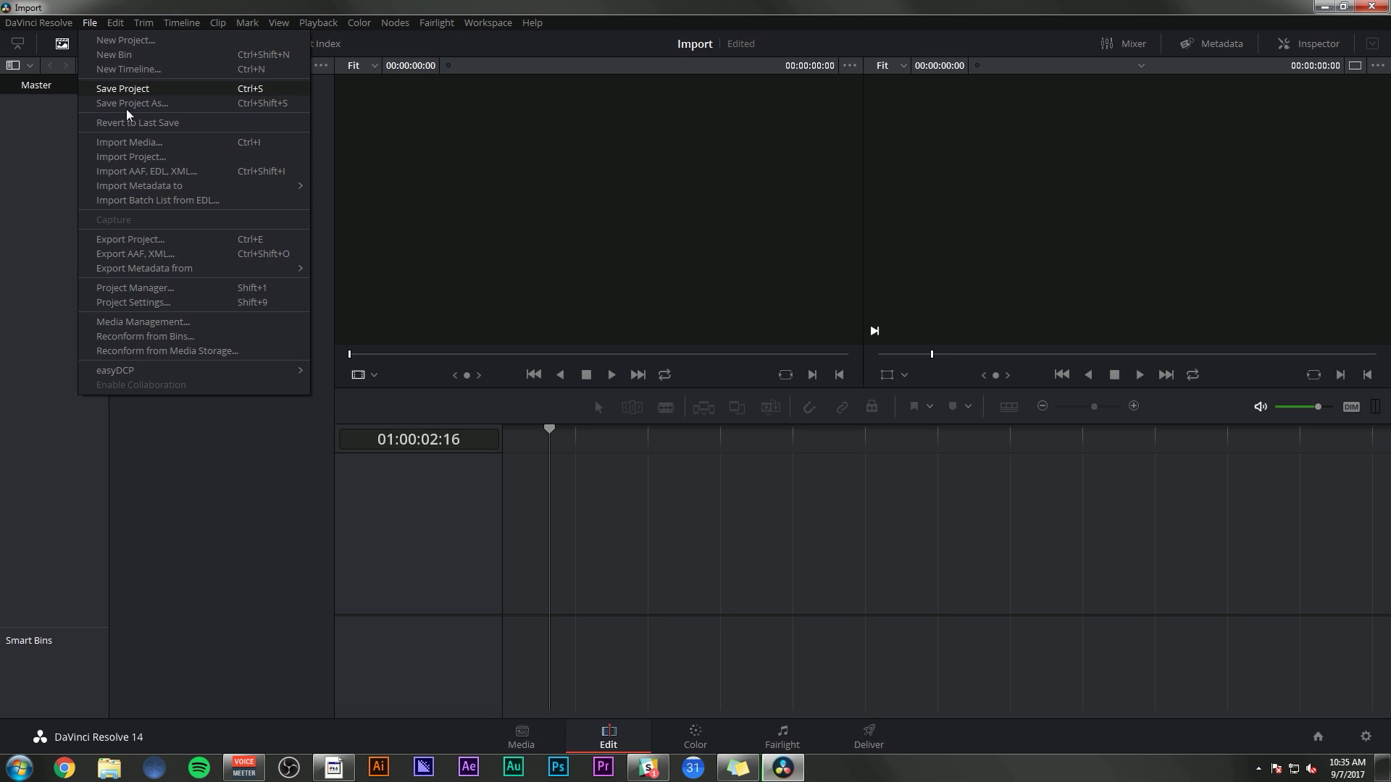
left_click(166, 173)
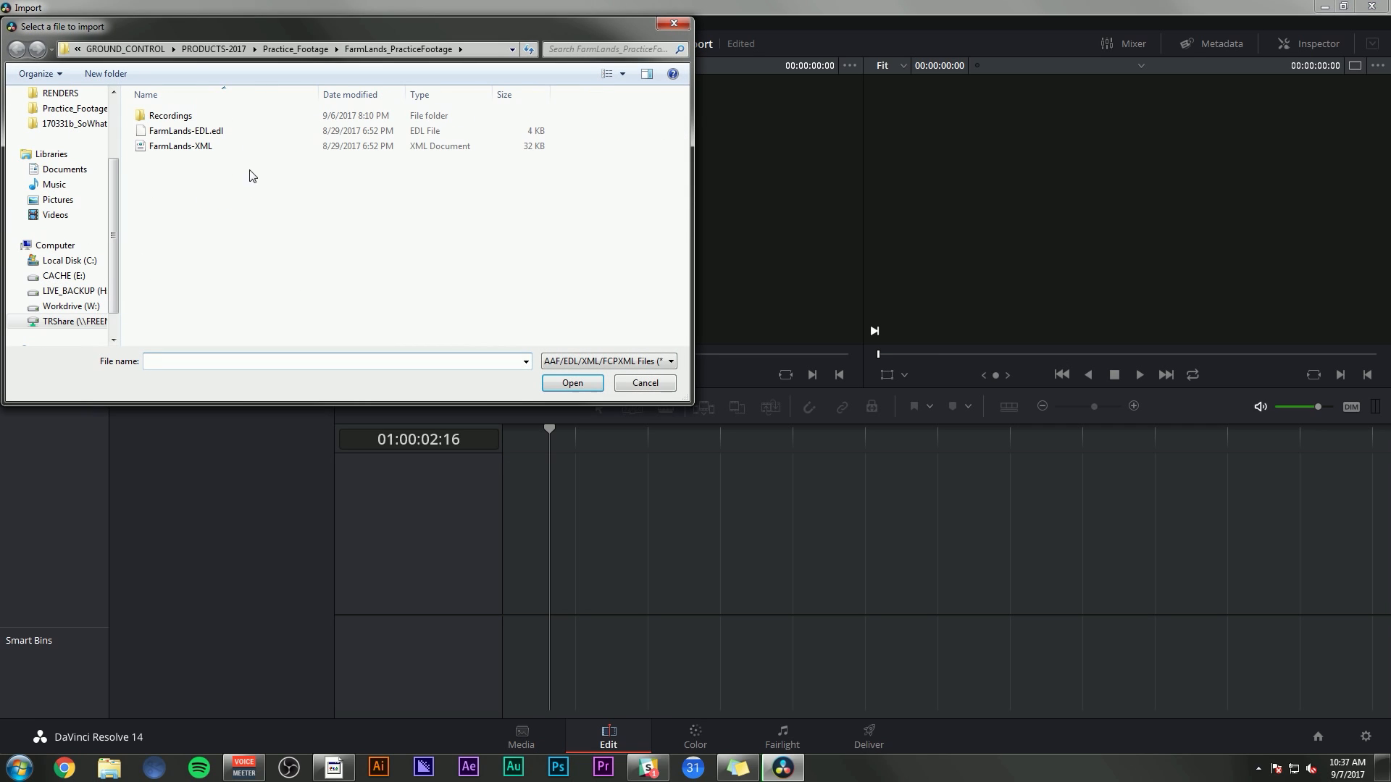
left_click(192, 148)
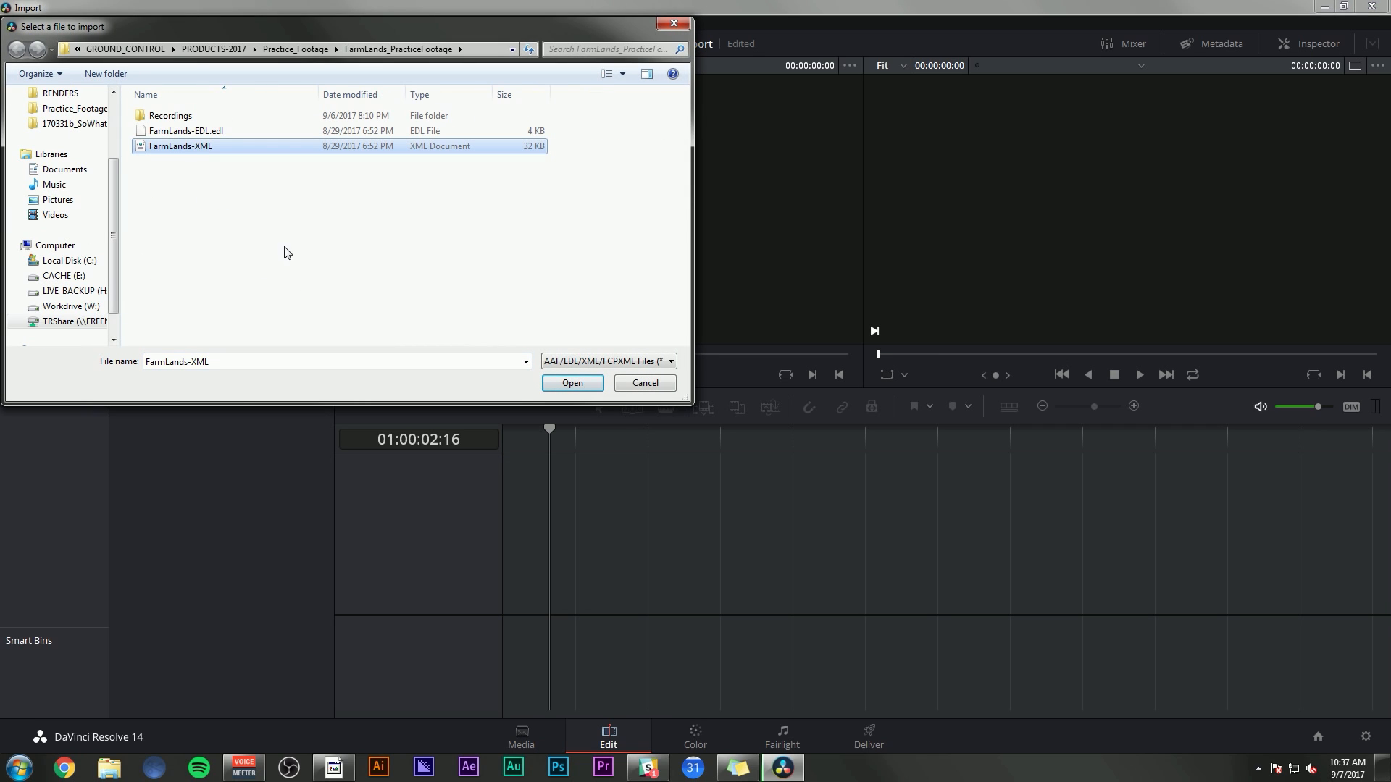
left_click(588, 386)
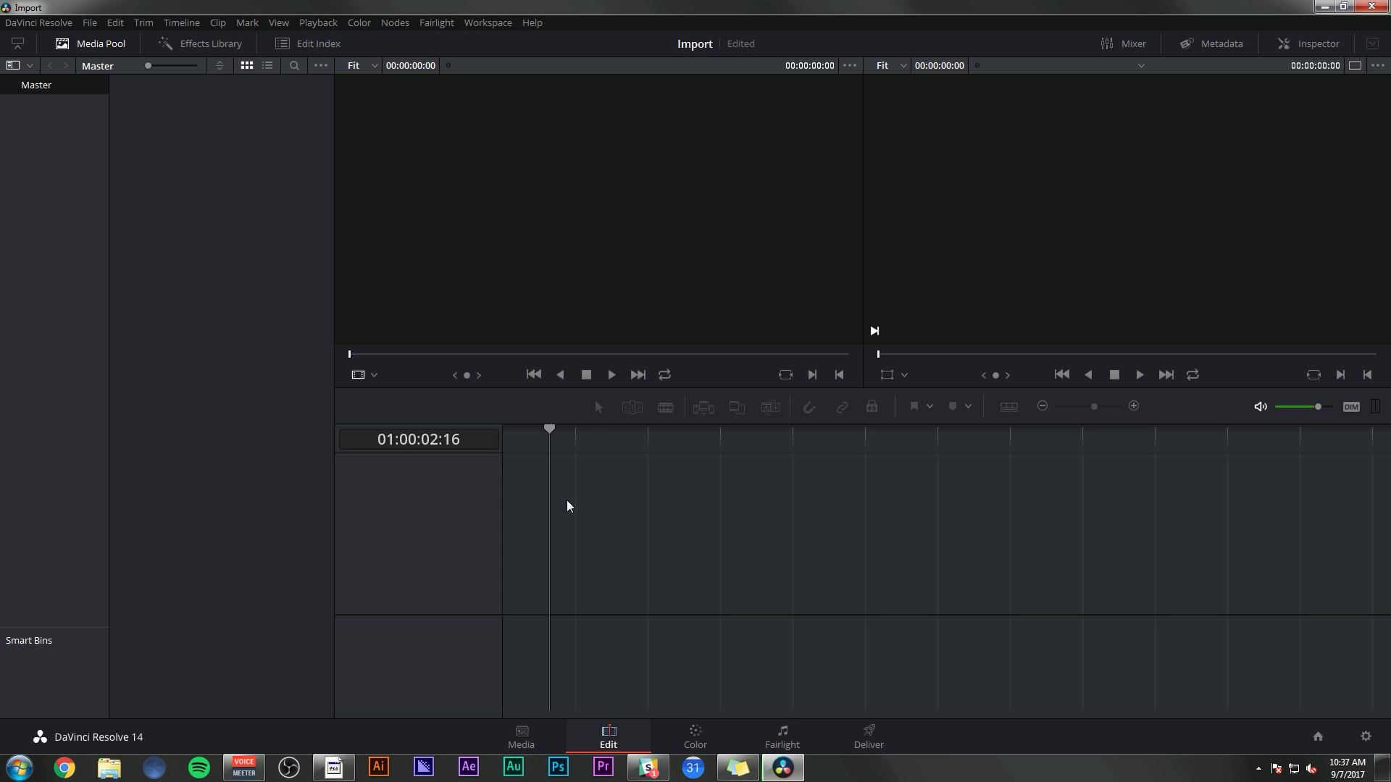
Add the Wedding-UnGraded video from the file explorer to the media pool and scrub through it in the source viewer
key("alt+Tab")
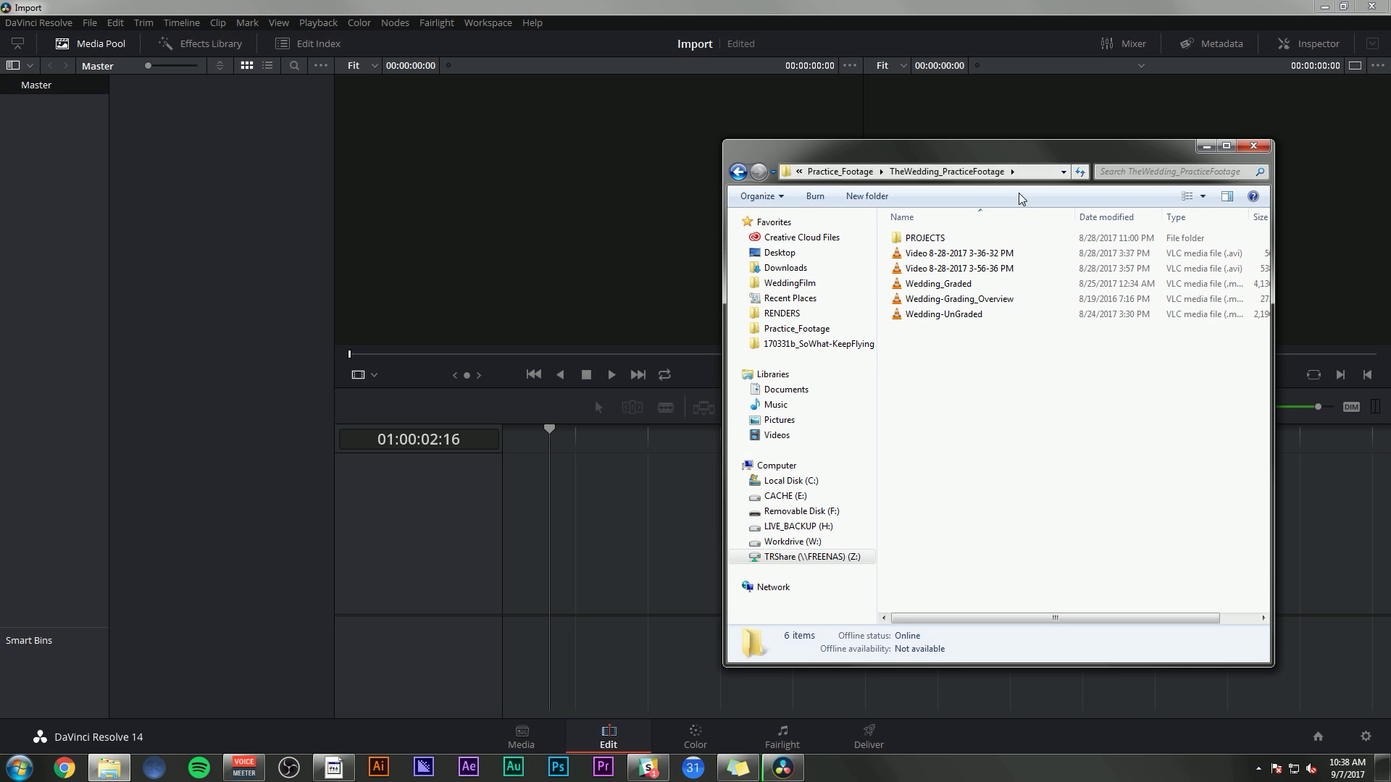
left_click_drag(943, 313, 230, 263)
double_click(152, 97)
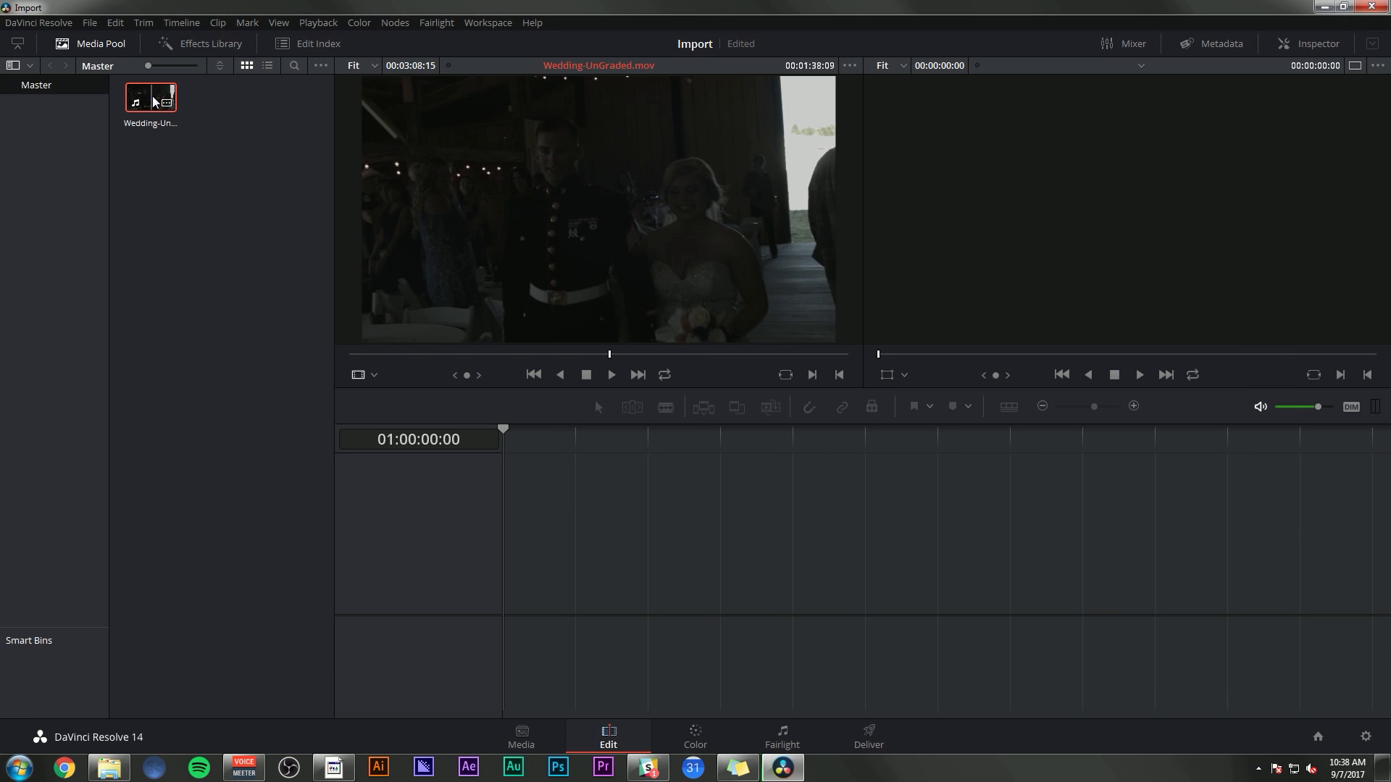
left_click_drag(426, 354, 650, 354)
left_click(274, 186)
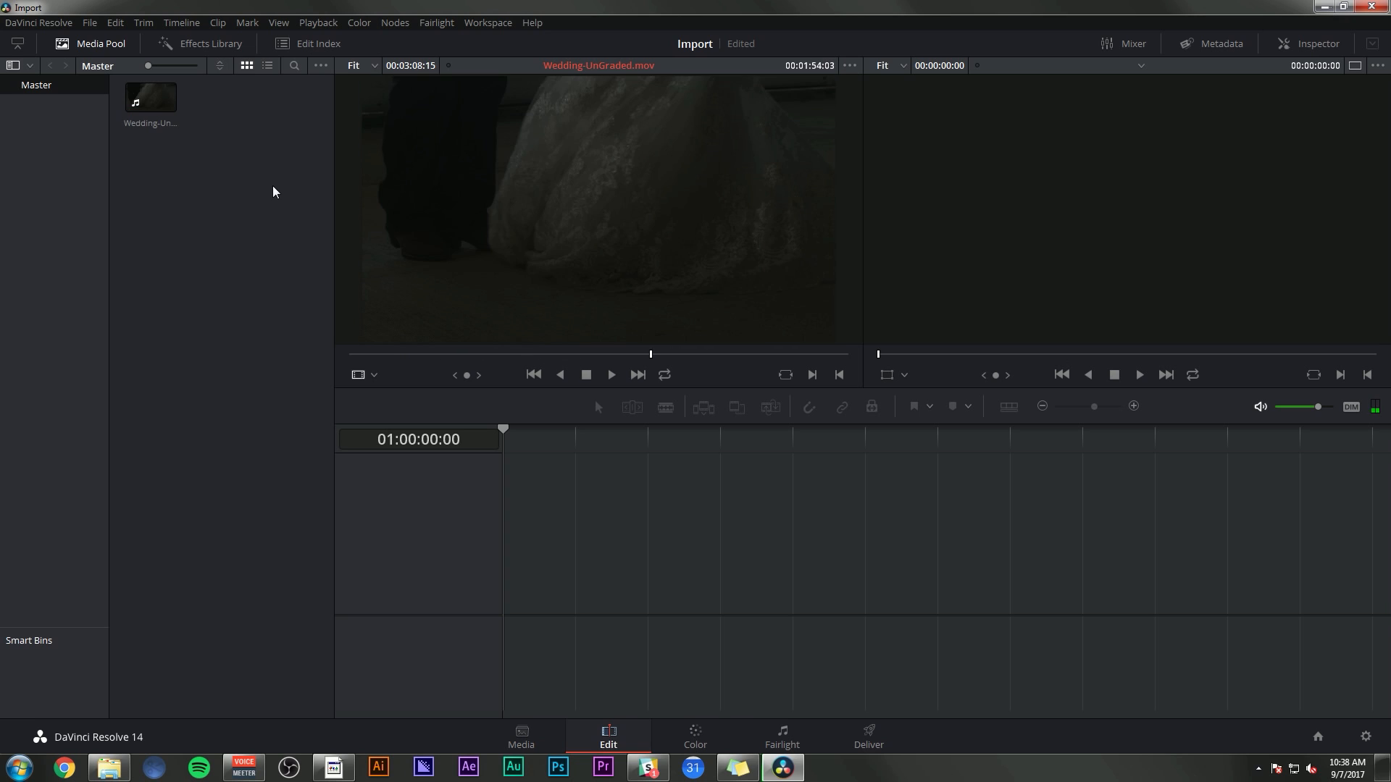
Import Wedding-EDL.edl as a pre-conformed EDL, naming the timeline Wedding-EDL
right_click(221, 131)
mouse_move(438, 10)
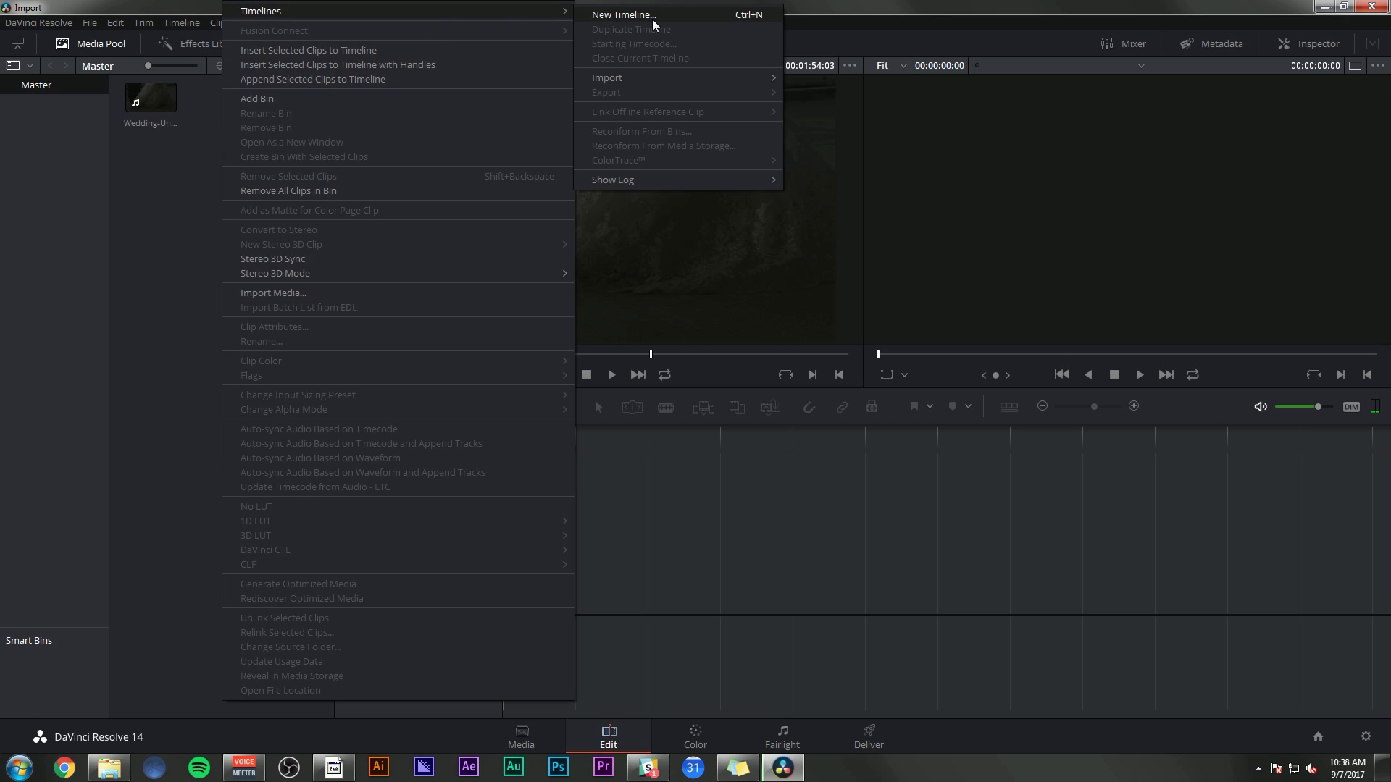
mouse_move(665, 76)
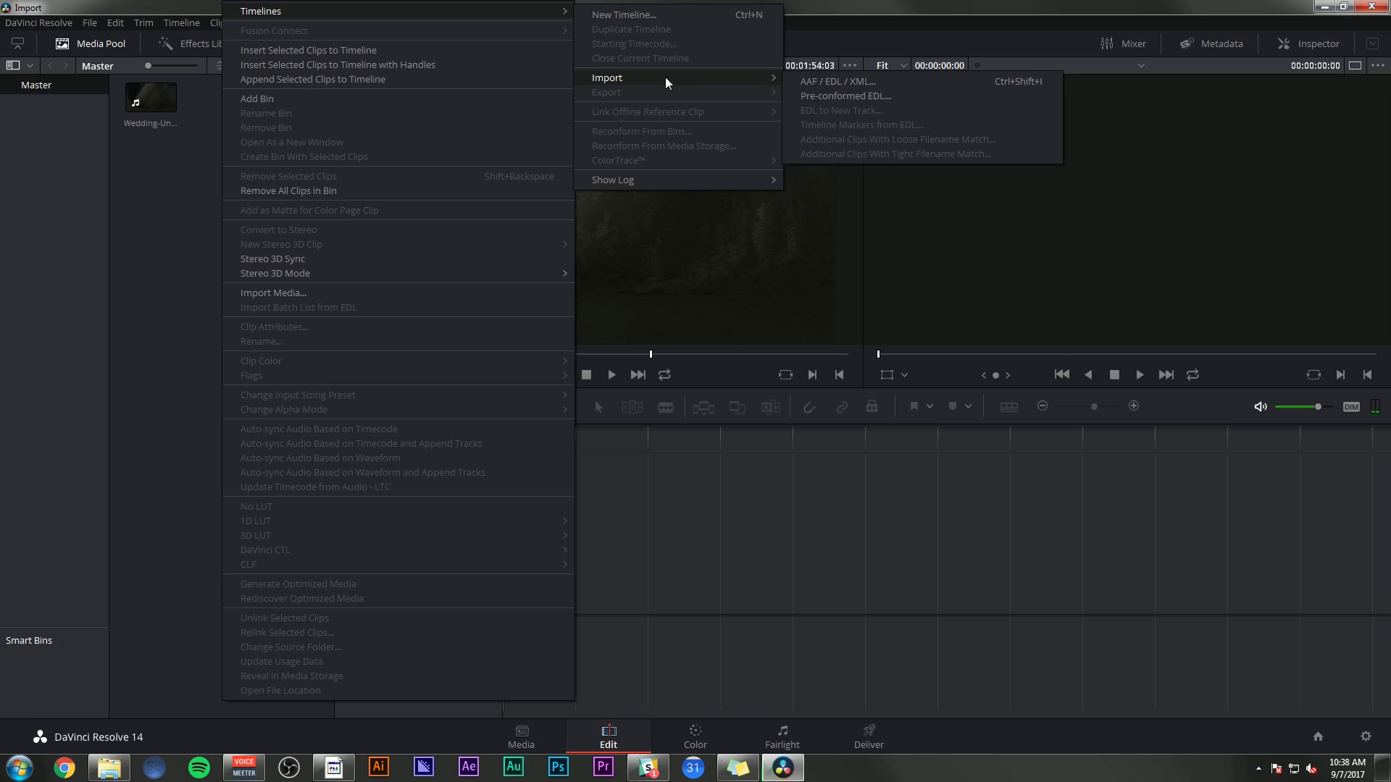
left_click(824, 97)
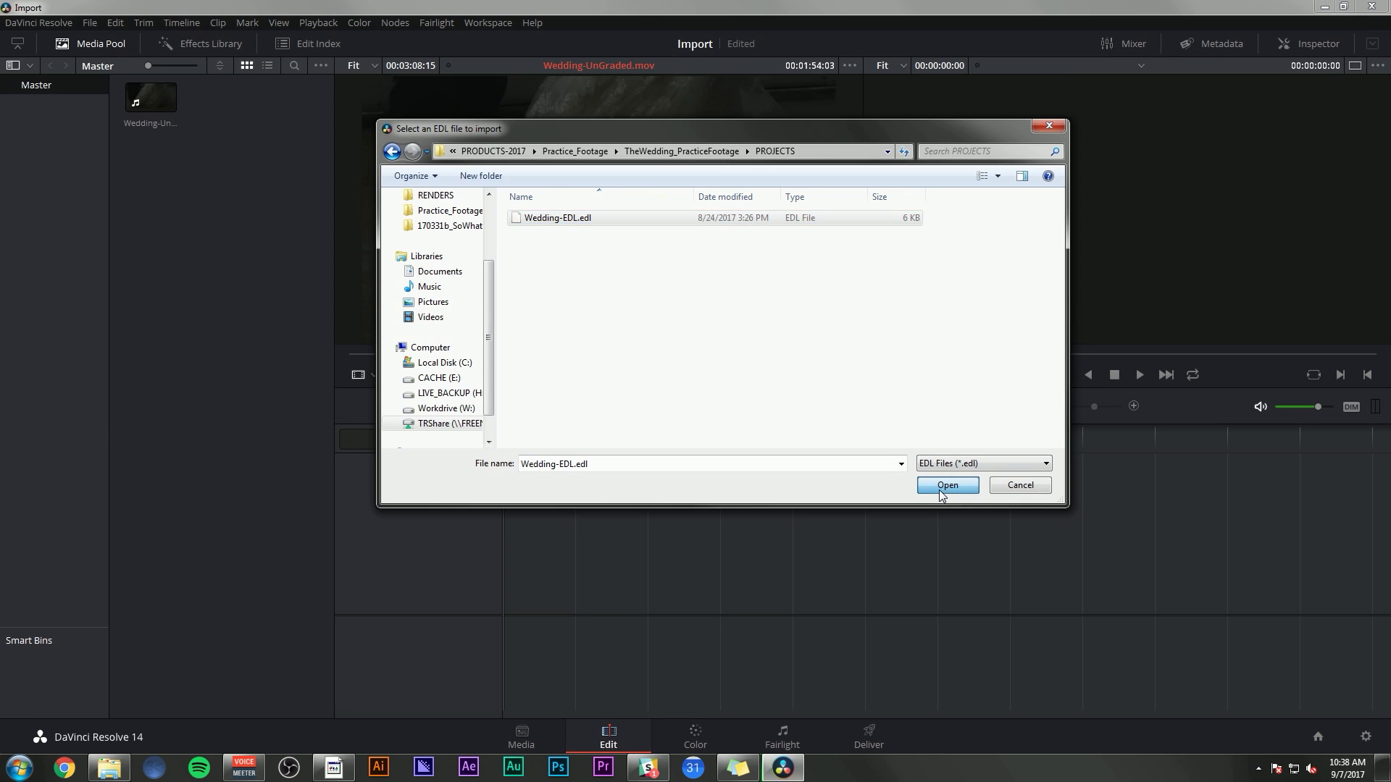
left_click(946, 485)
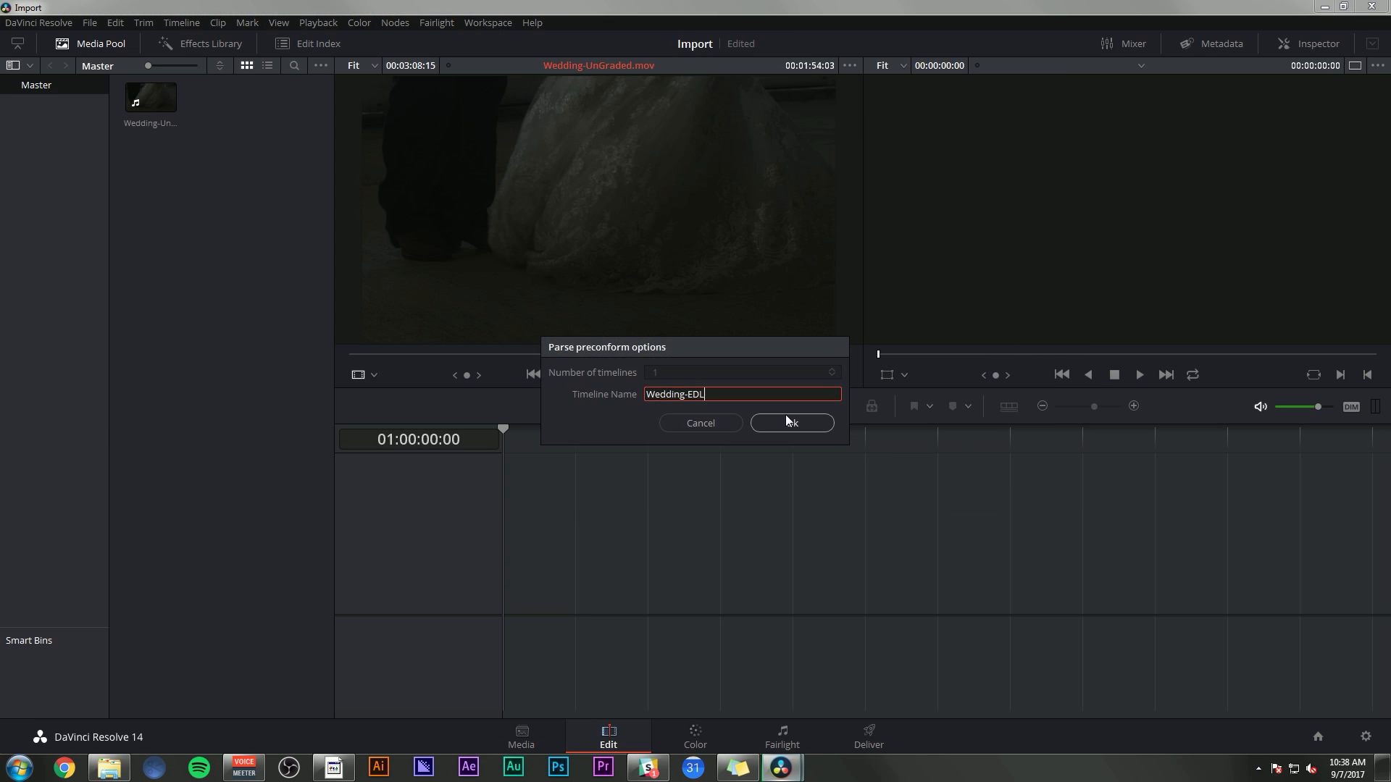
left_click(791, 423)
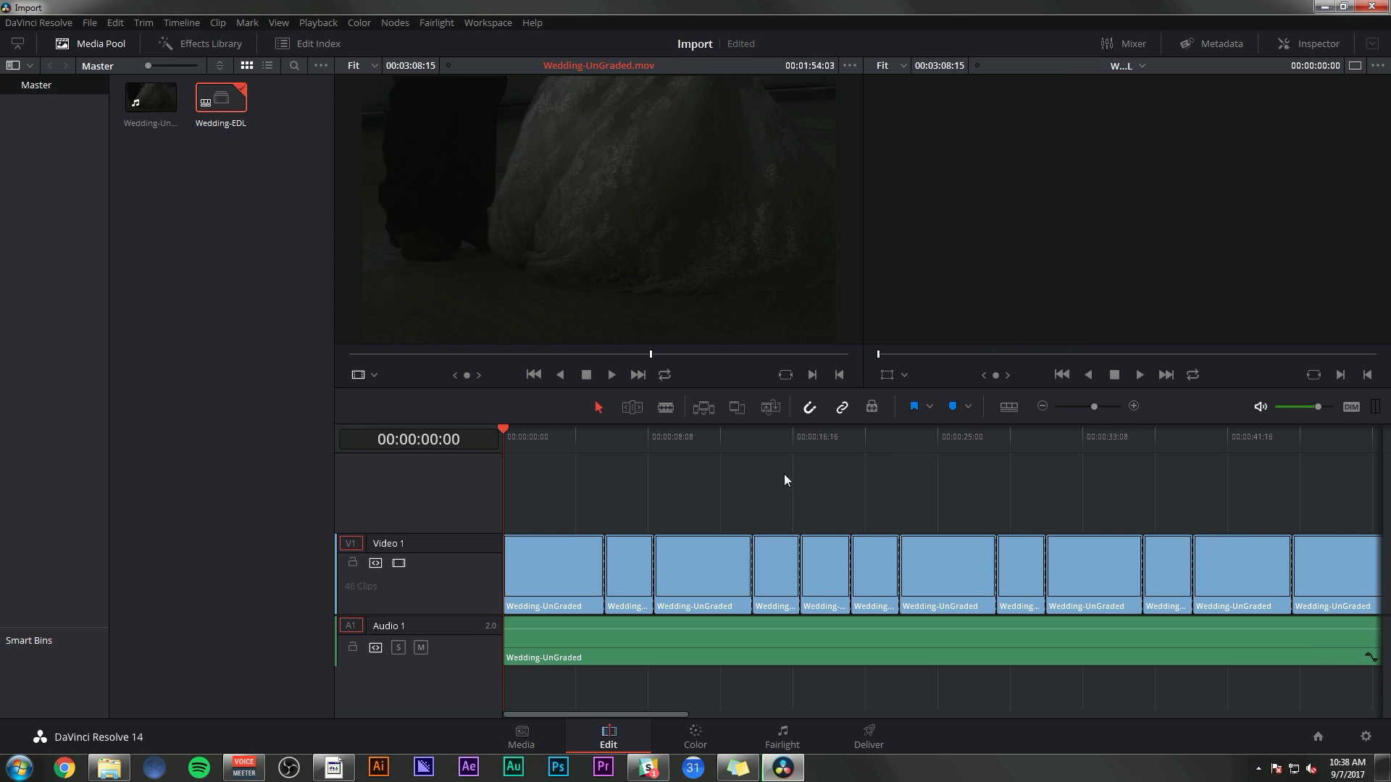
Move the playhead into the imported wedding timeline and review clips 11 to 14 in the color grading workspace
left_click(655, 444)
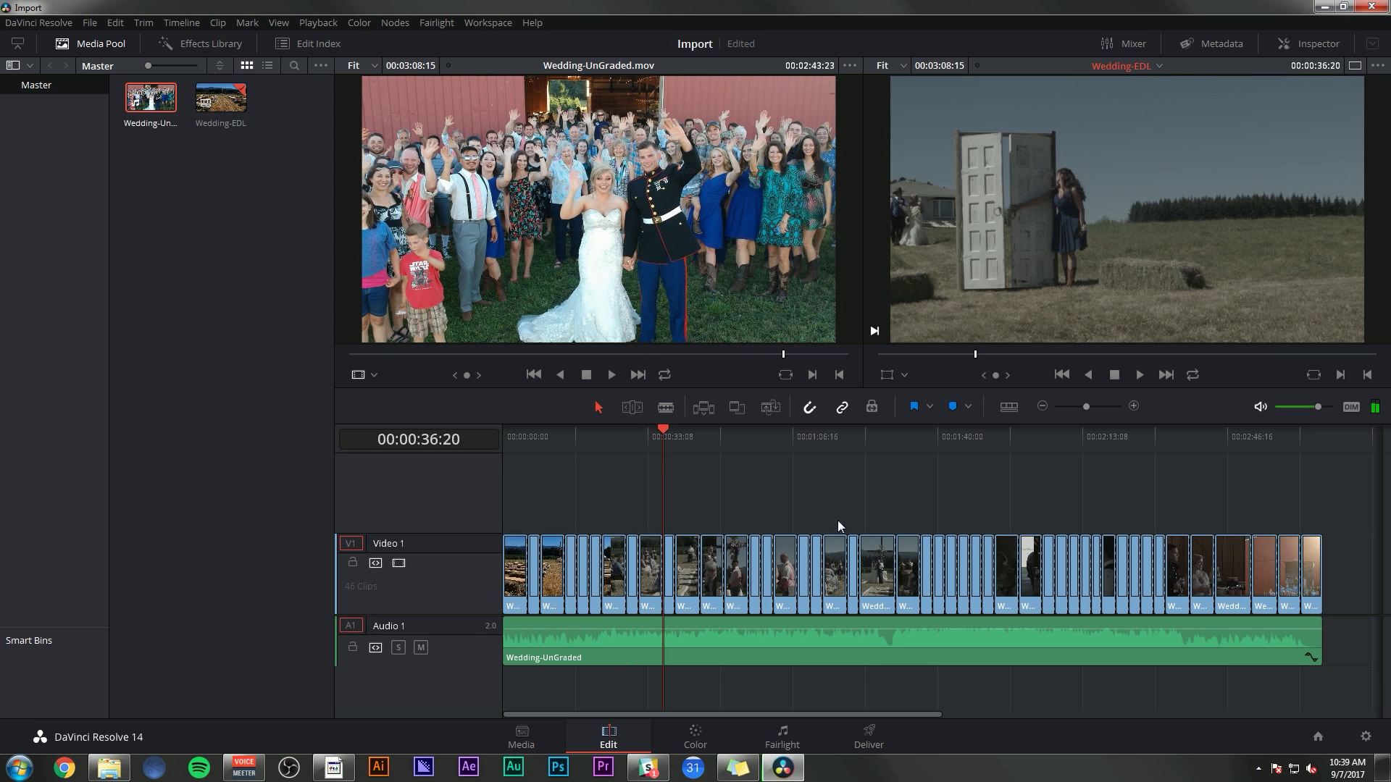
left_click(695, 739)
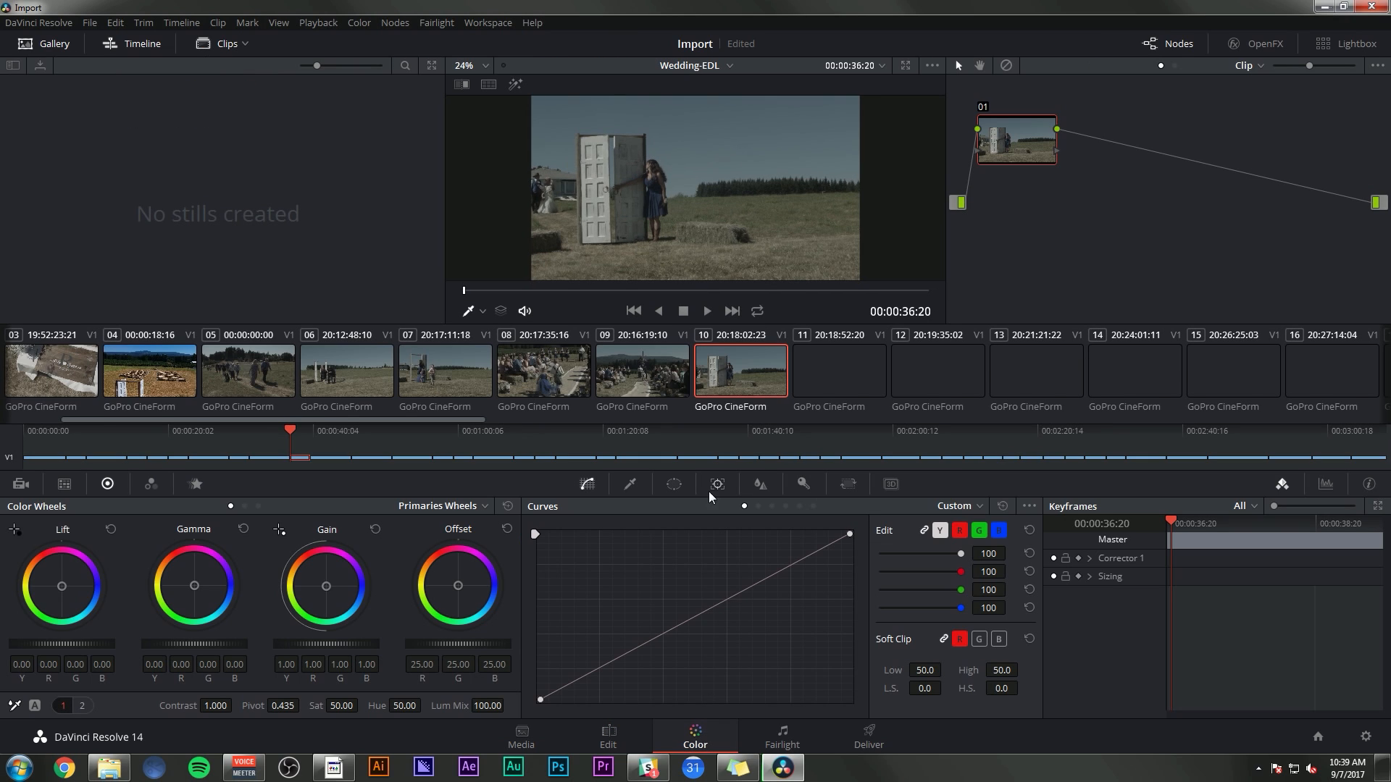
left_click(806, 379)
left_click(936, 380)
left_click(1035, 380)
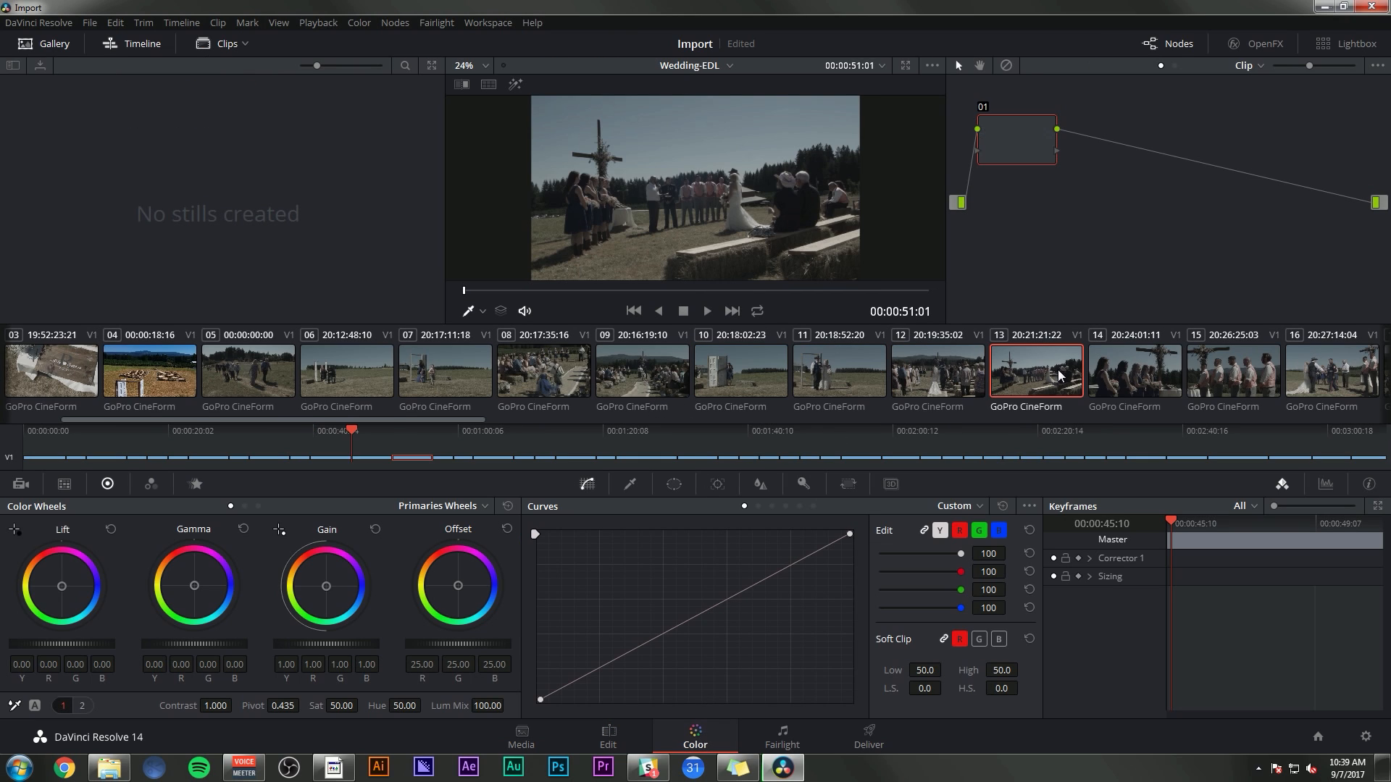
left_click(1122, 388)
Return to the editing timeline, advance to the next cut, and view that shot in the color grading workspace
key("shift+4")
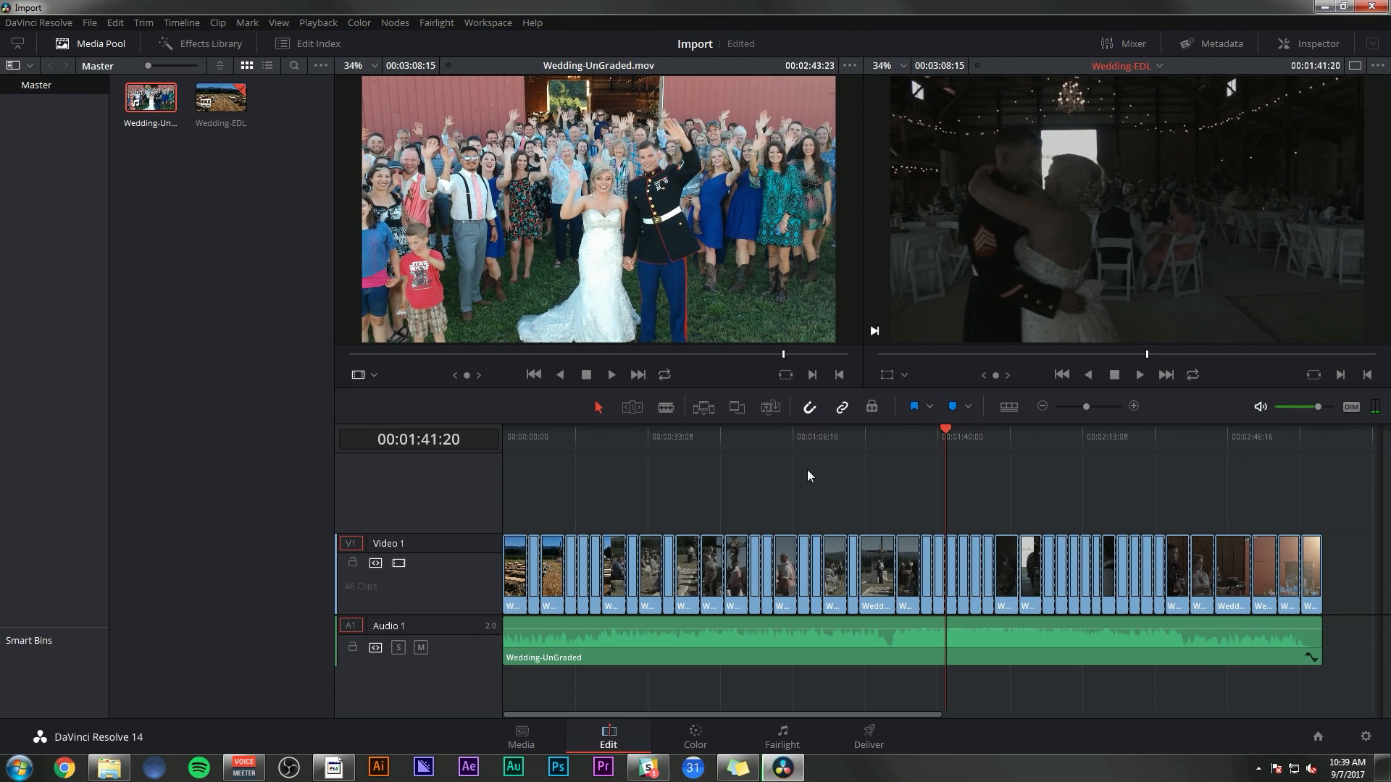
key("Down")
left_click(695, 736)
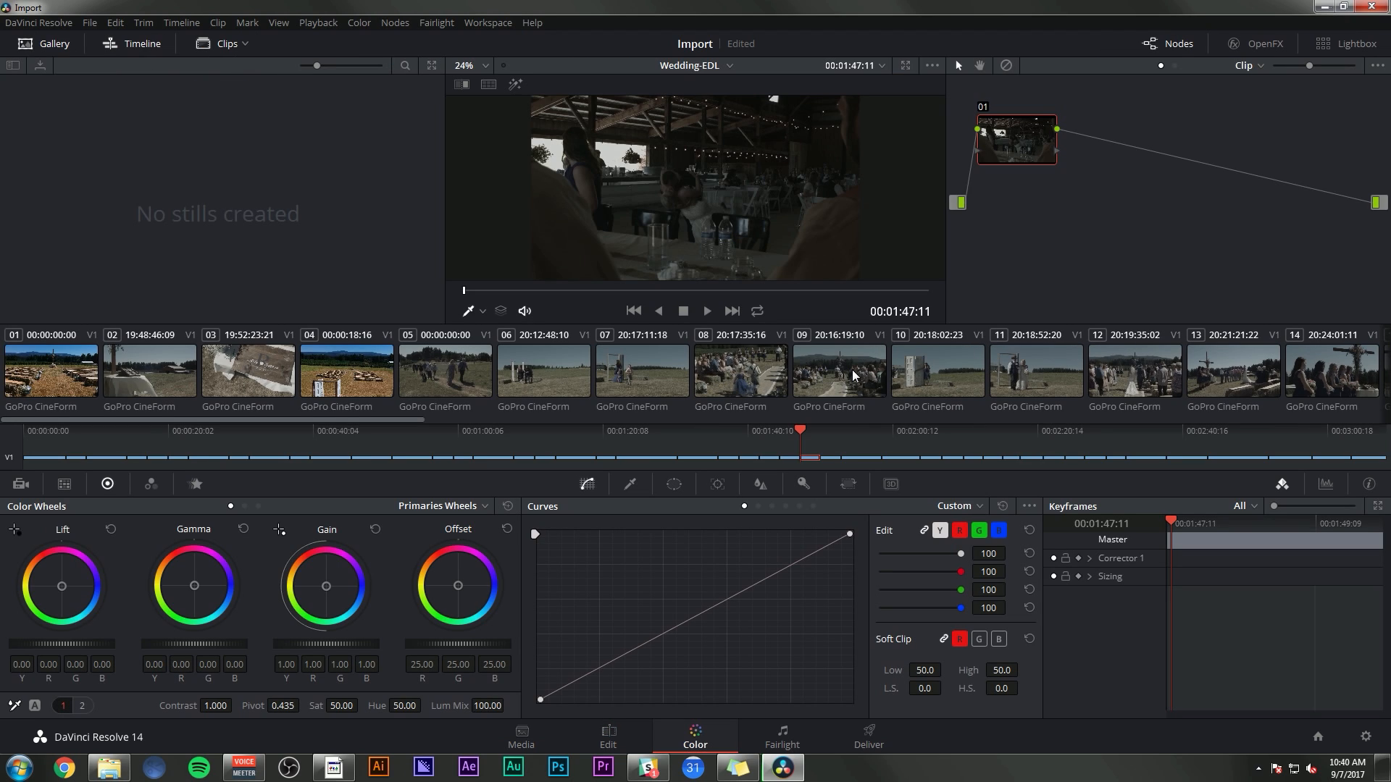
Reopen the Basics project and advance to the fourth clip, the hands arranging the table setting
double_click(623, 248)
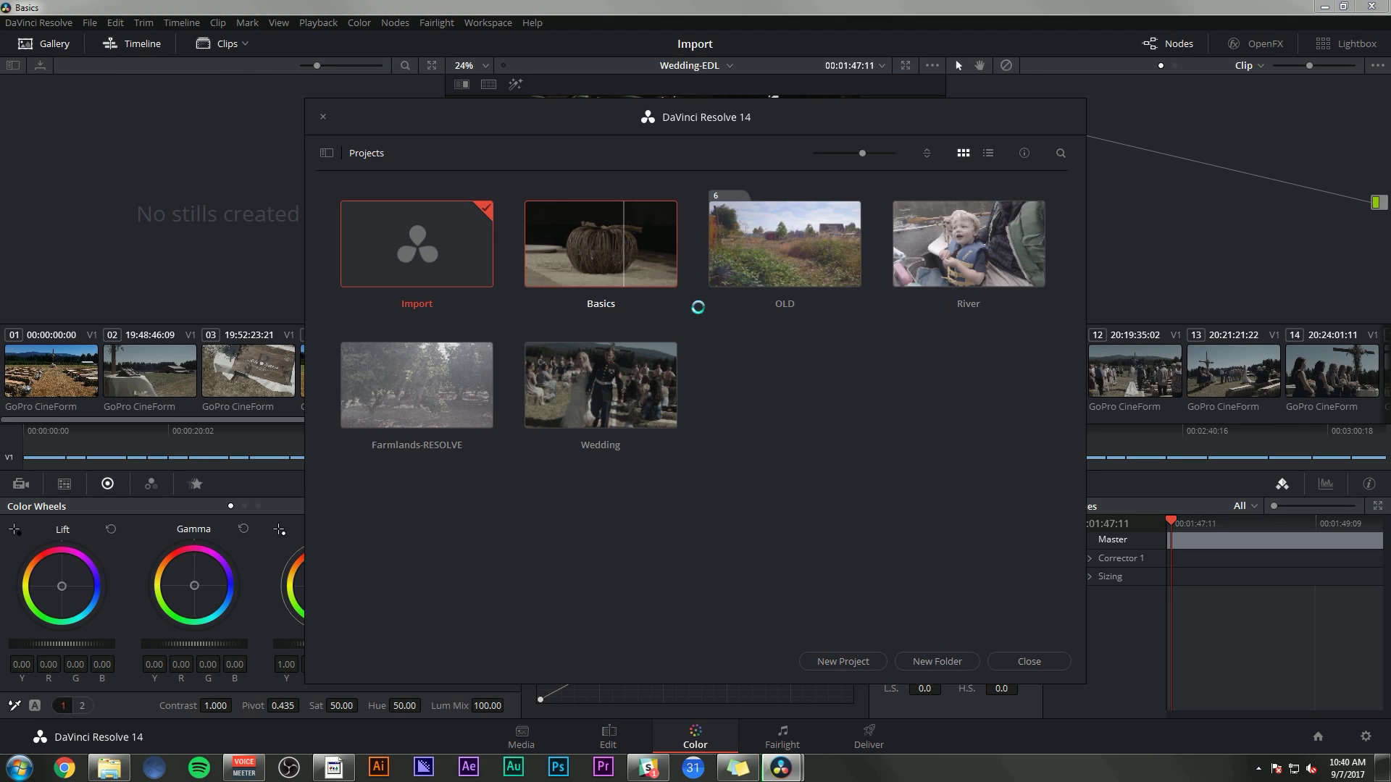
key("Down")
key("Down")
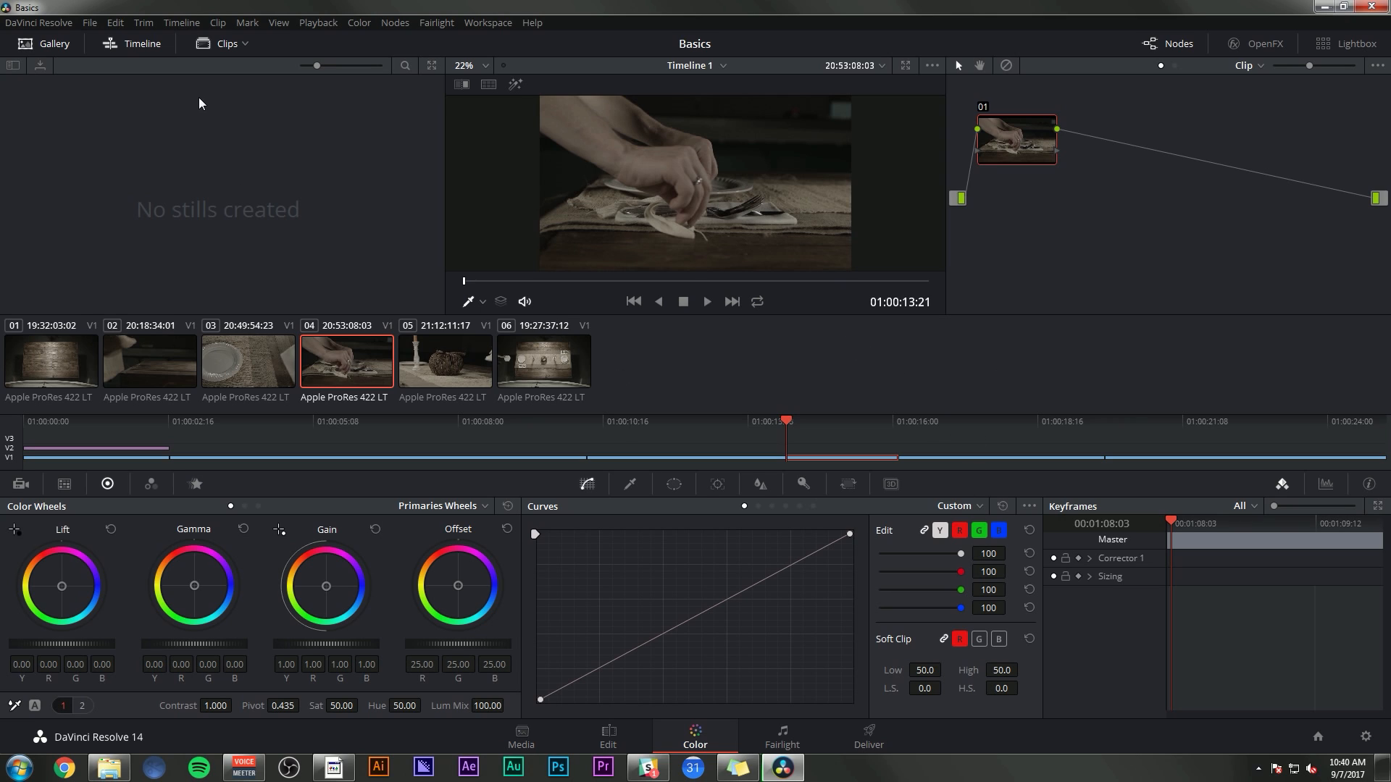
Hide the mini timeline and the stills gallery to enlarge the viewer, glance at the Qualifier, and return to Curves
left_click(132, 44)
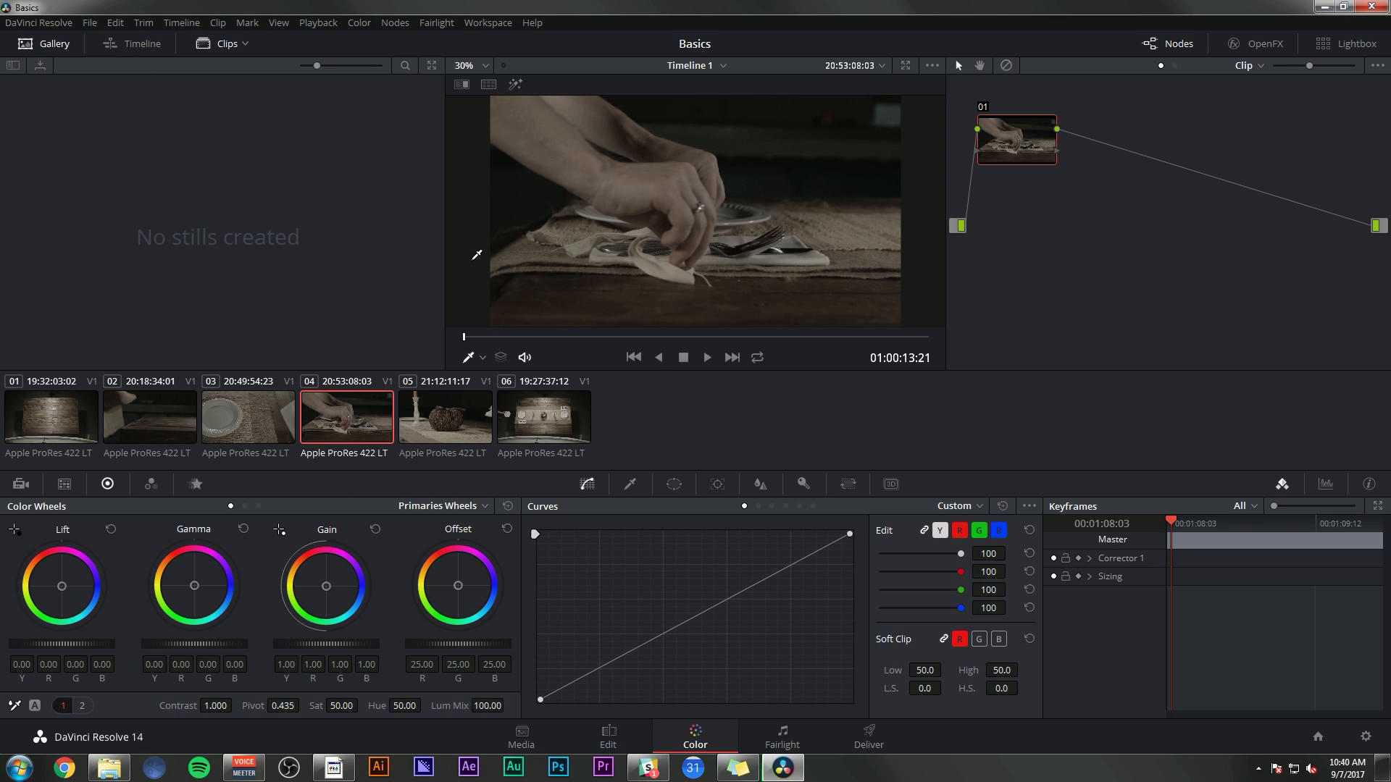
left_click(48, 42)
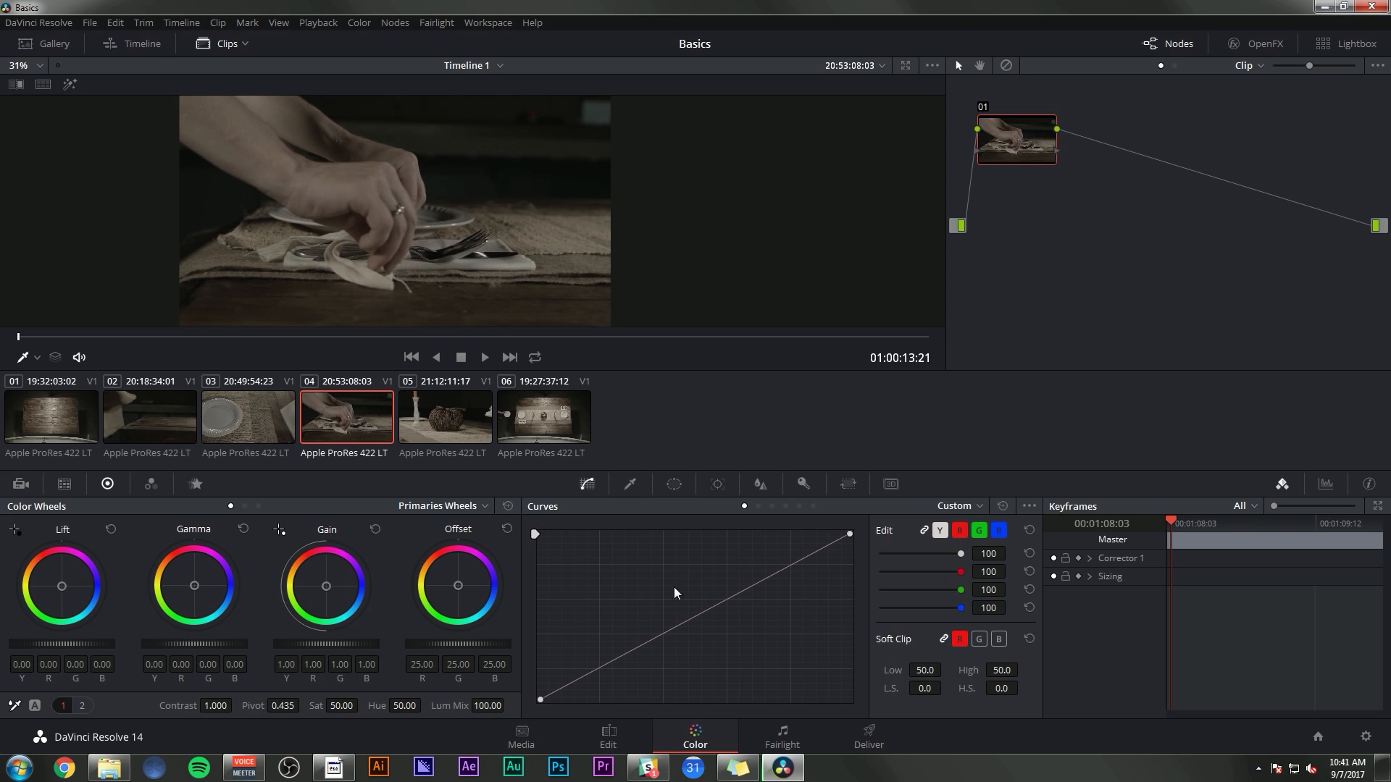
left_click(629, 487)
left_click(588, 485)
View the first, fifth and sixth clips, and return to the fourth clip with the hands
left_click(72, 424)
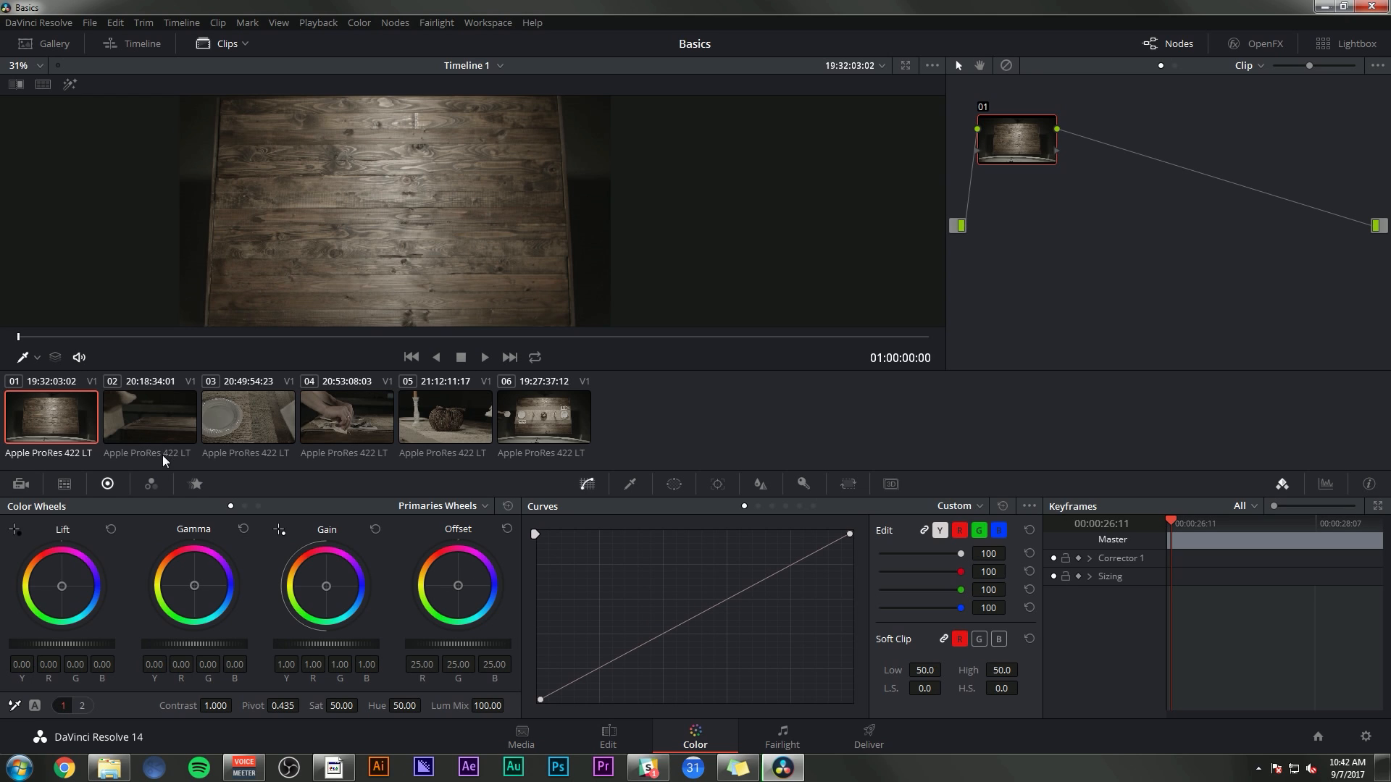
left_click(443, 418)
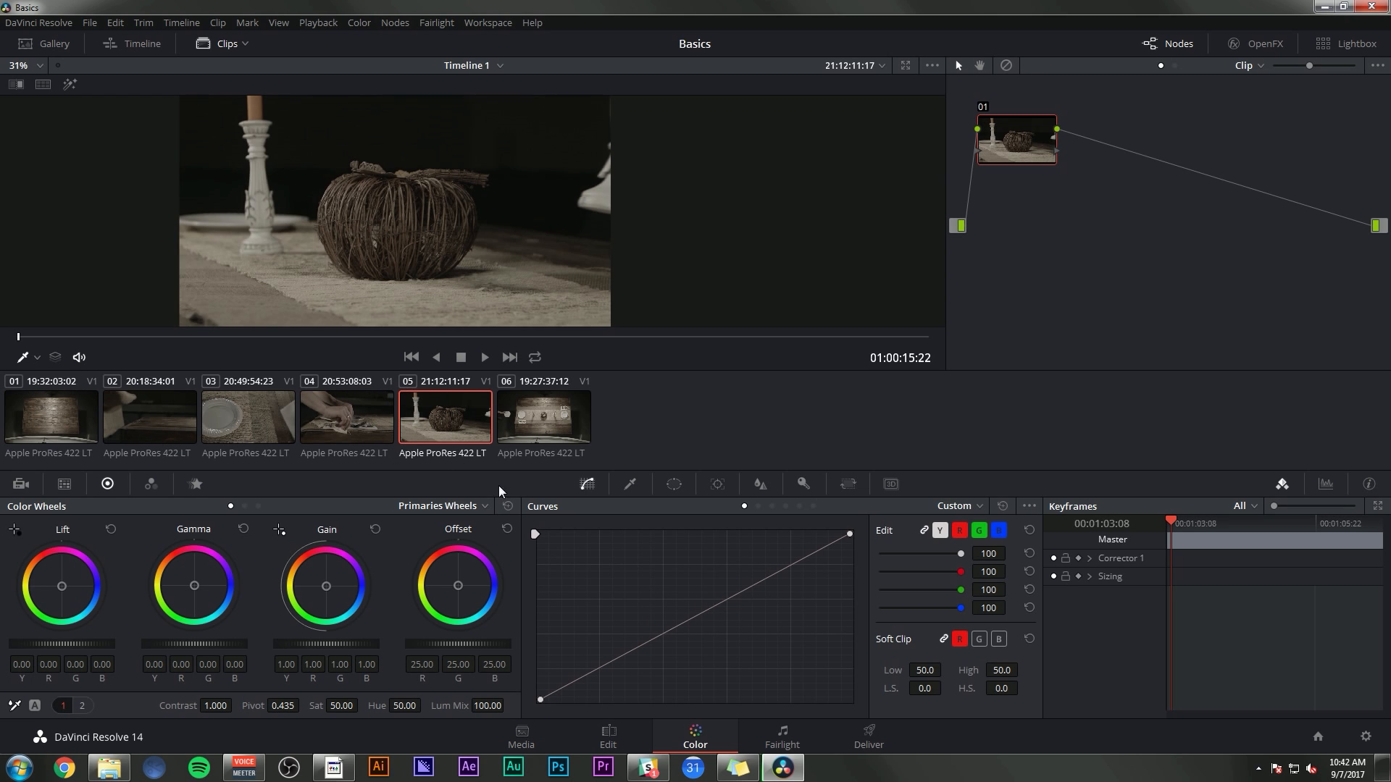
left_click(500, 443)
left_click(451, 419)
left_click(326, 415)
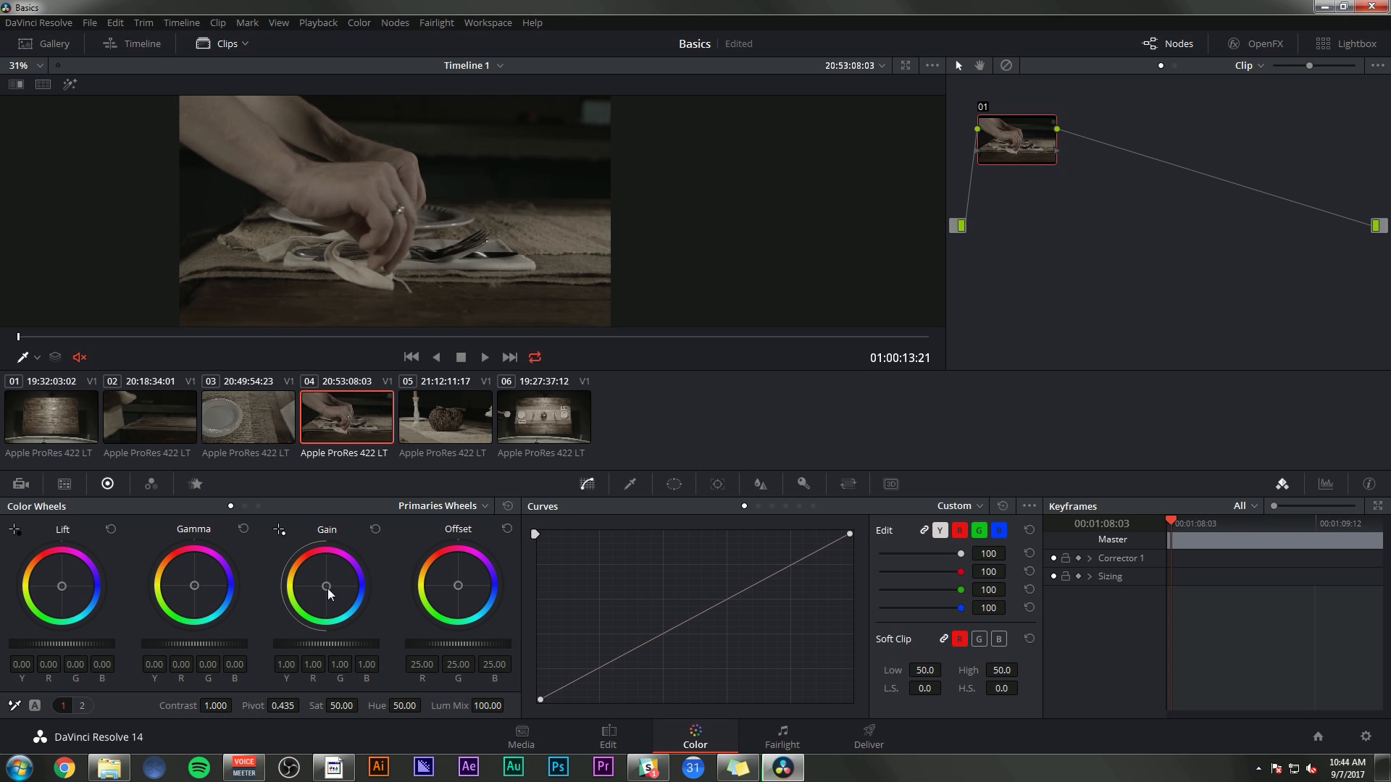
Try tinting the hands clip orange with the Gain wheel and shifting the Gamma and Lift color balances, undoing the changes
left_click_drag(335, 591, 315, 573)
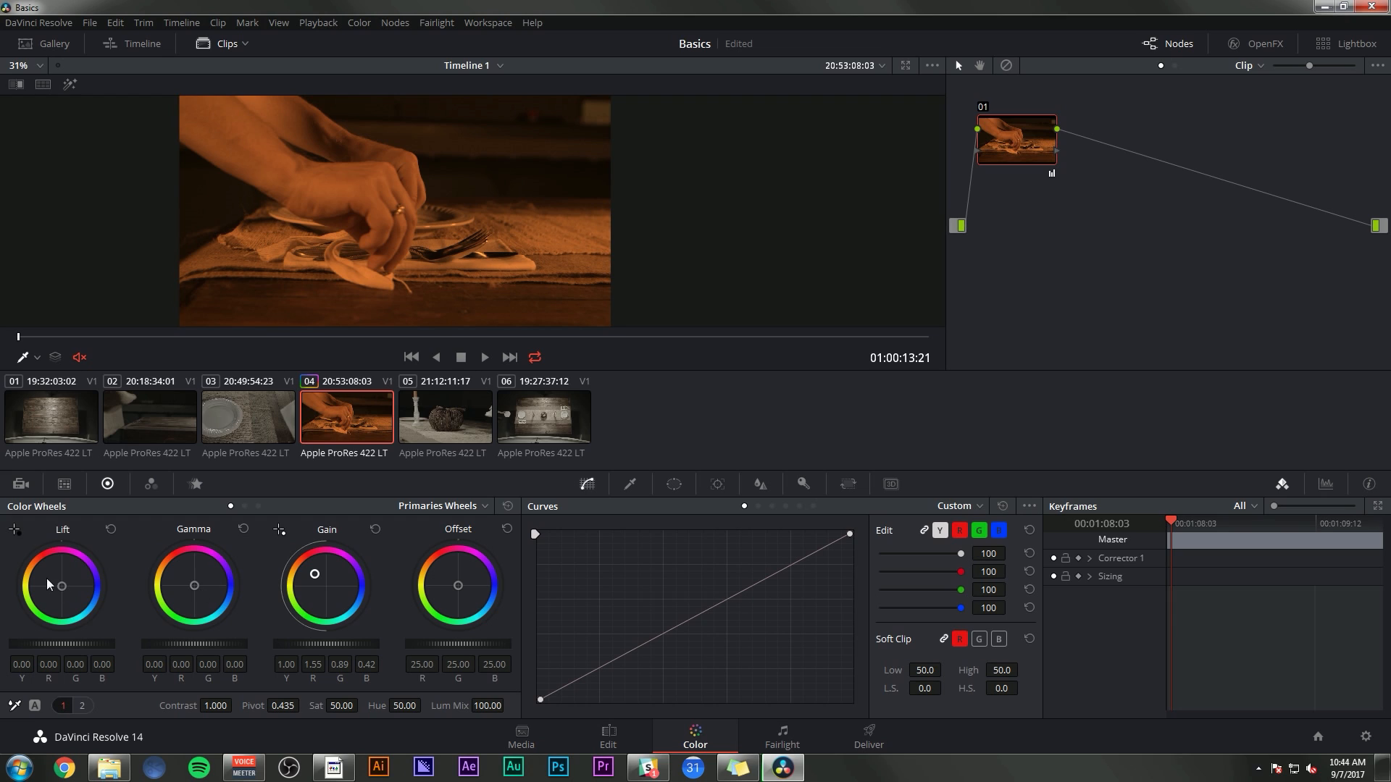
key("ctrl+z")
left_click_drag(194, 587, 204, 591)
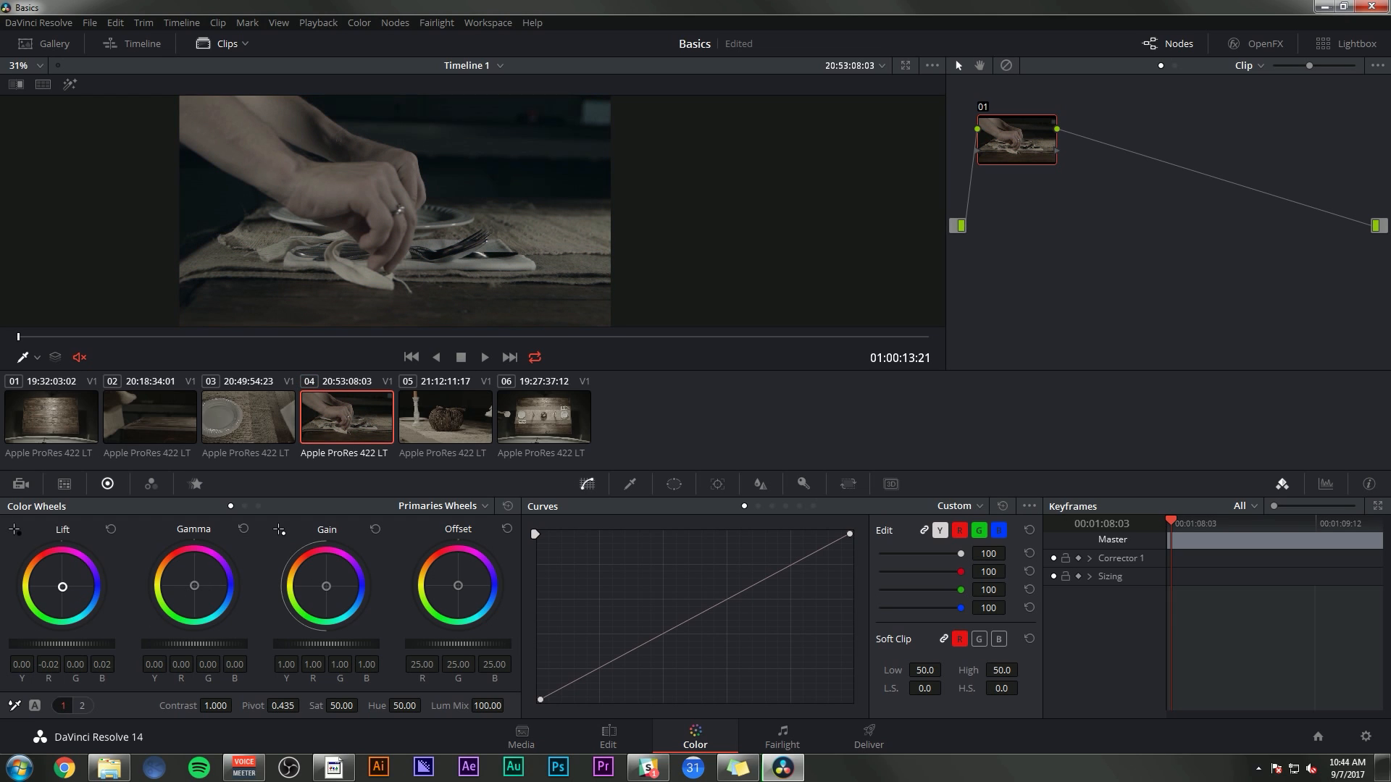
left_click_drag(62, 585, 68, 592)
key("ctrl+z")
Try shifting the Offset and Gain color balances of the hands clip, and undo the shifts
mouse_move(462, 589)
left_mouse_down()
mouse_move(475, 591)
mouse_move(450, 573)
mouse_move(465, 581)
left_mouse_up()
key("ctrl+z")
left_click_drag(326, 586, 322, 582)
left_click_drag(327, 584, 339, 570)
key("ctrl+z")
Try changing the master Gain and master Lift brightness of the hands clip, and reset Gain to its default
left_click_drag(320, 642, 363, 642)
key("ctrl+z")
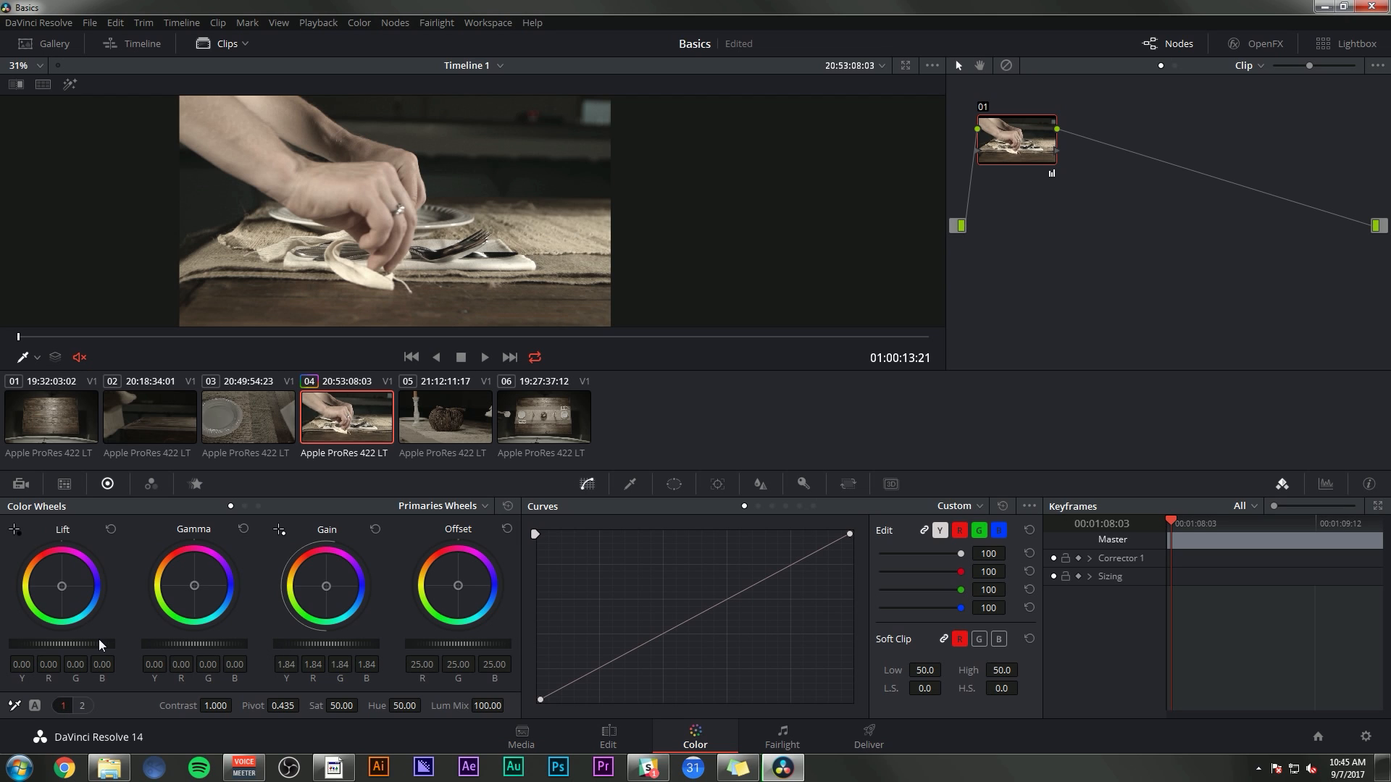
left_click_drag(100, 642, 93, 641)
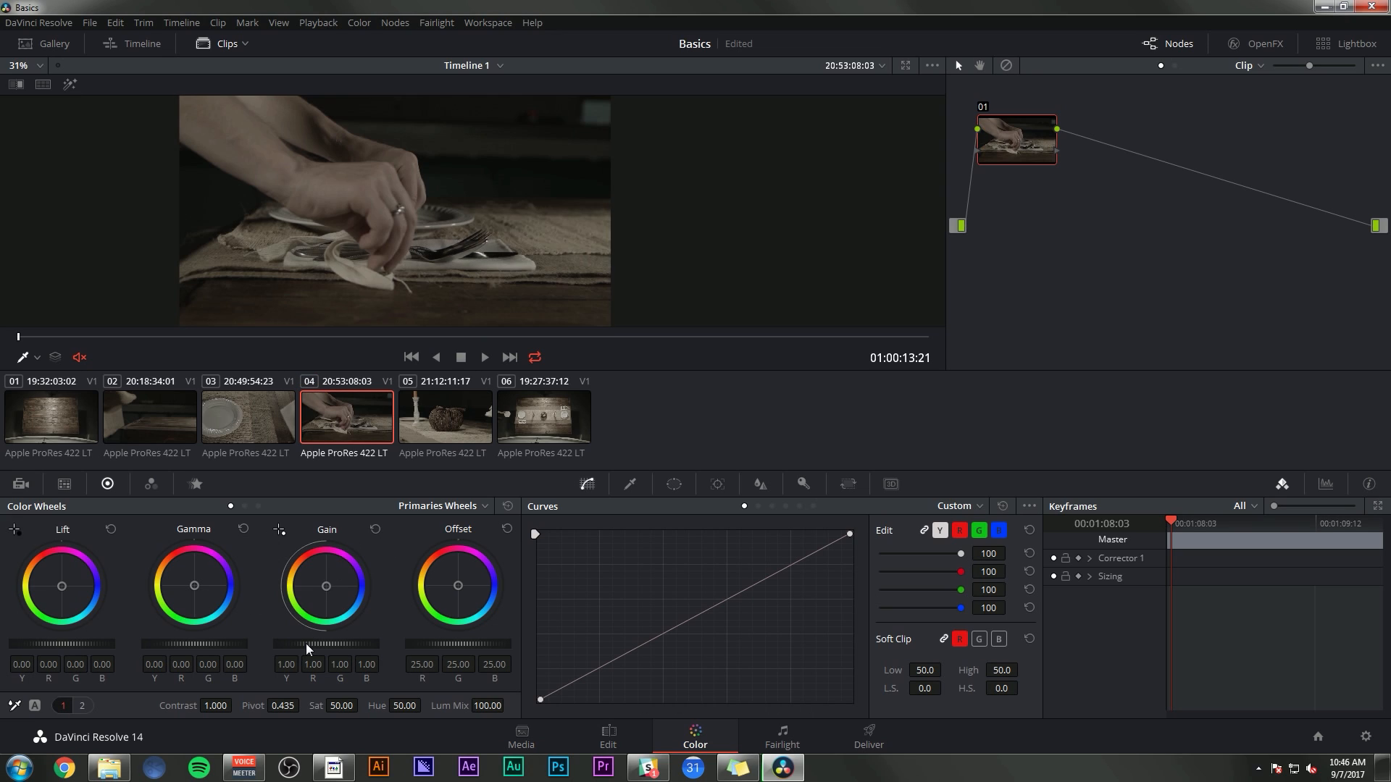
left_click_drag(306, 643, 337, 645)
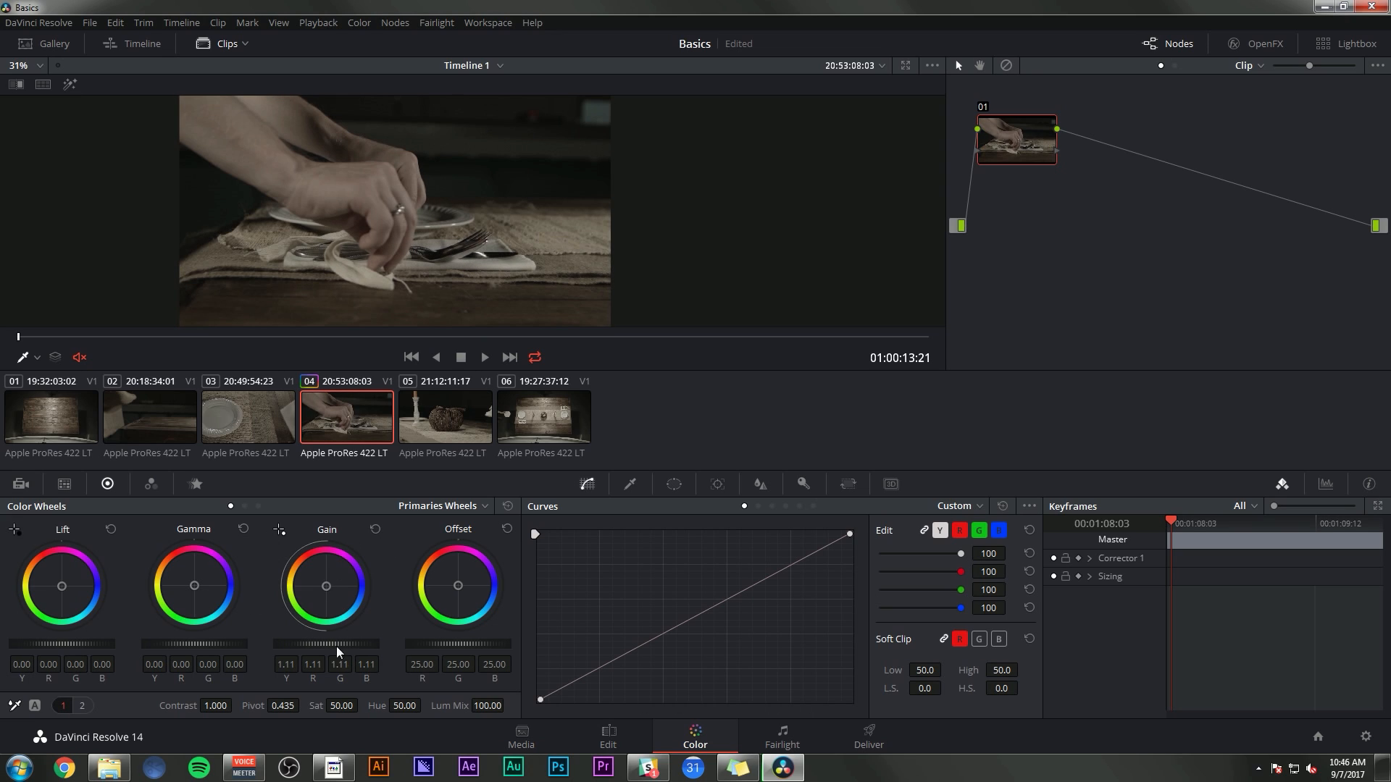
left_click(376, 530)
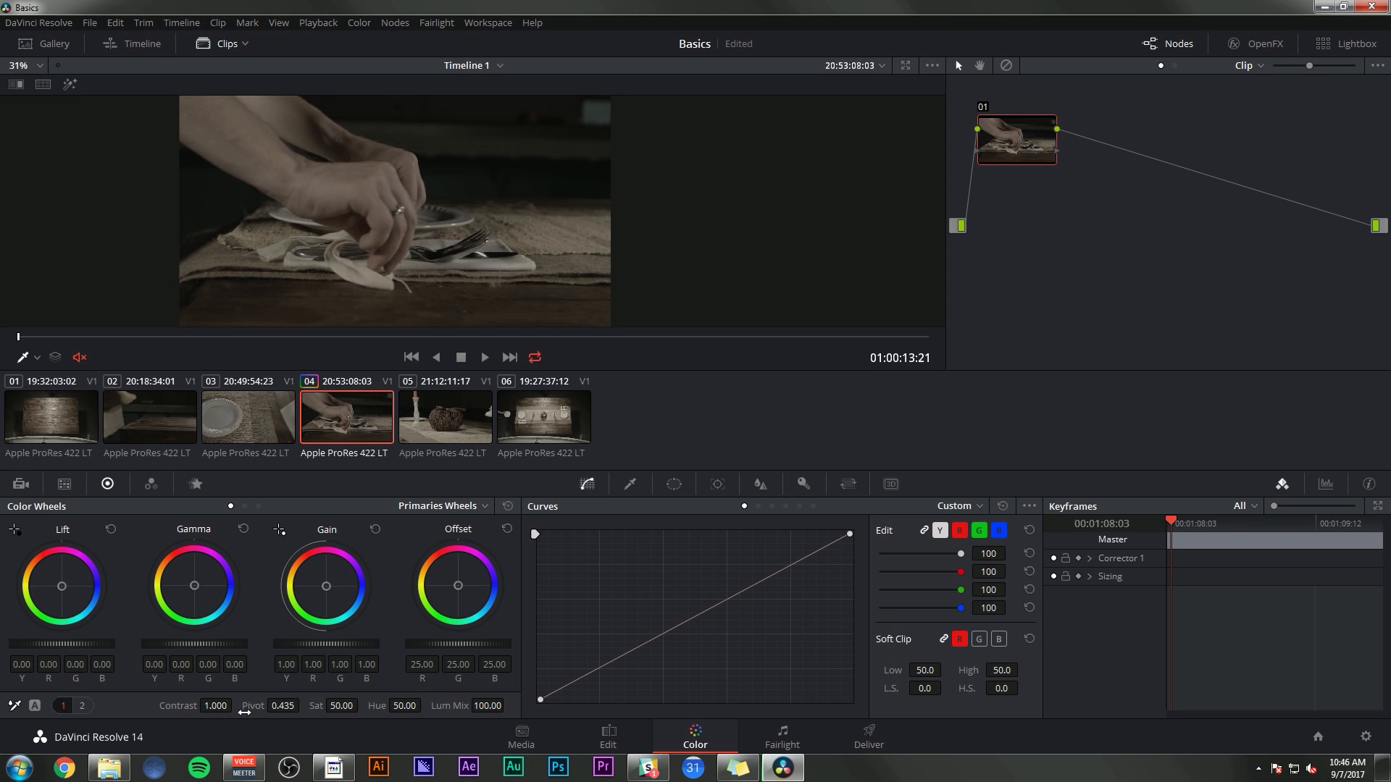
Try contrast 1.460, saturation 100 and hue 26.40, reset each to default, and view the second set of adjustment controls
left_click_drag(245, 712, 201, 709)
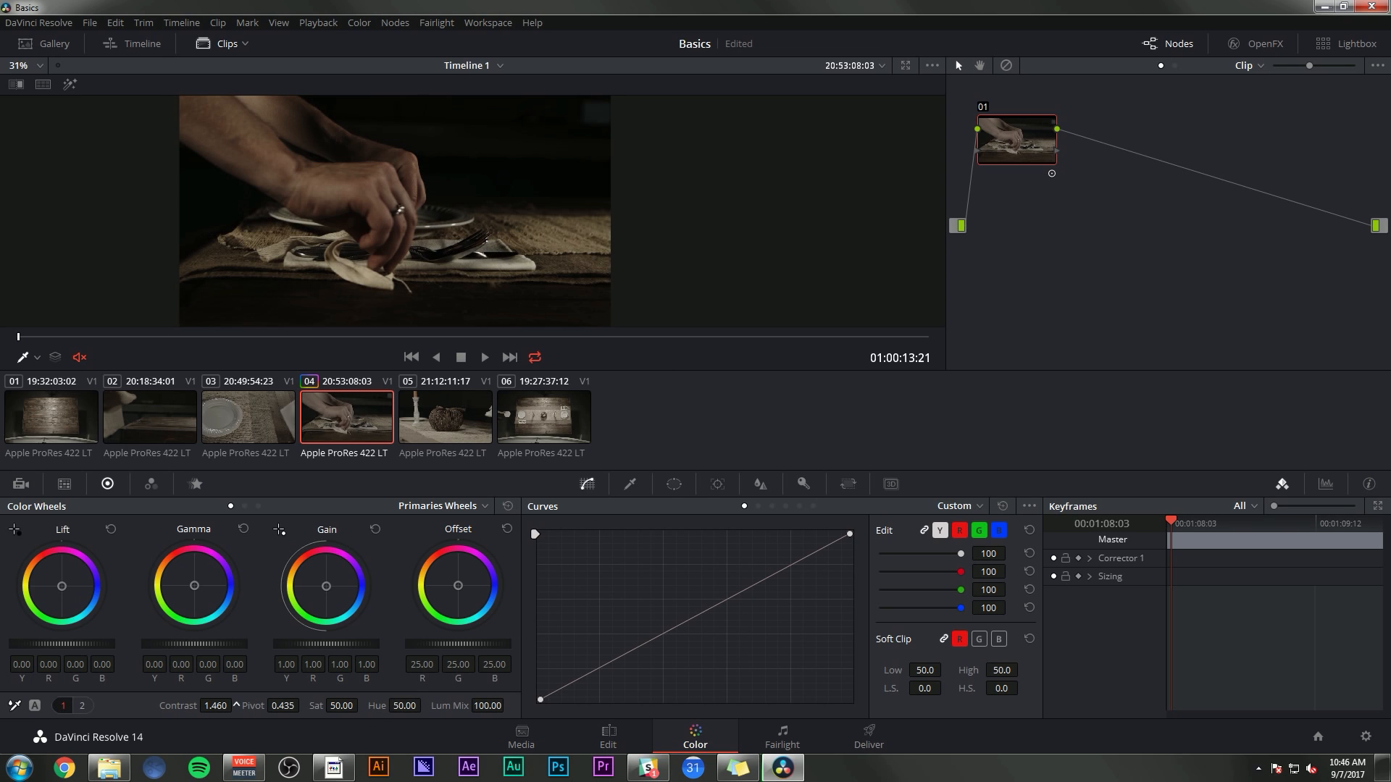
double_click(175, 707)
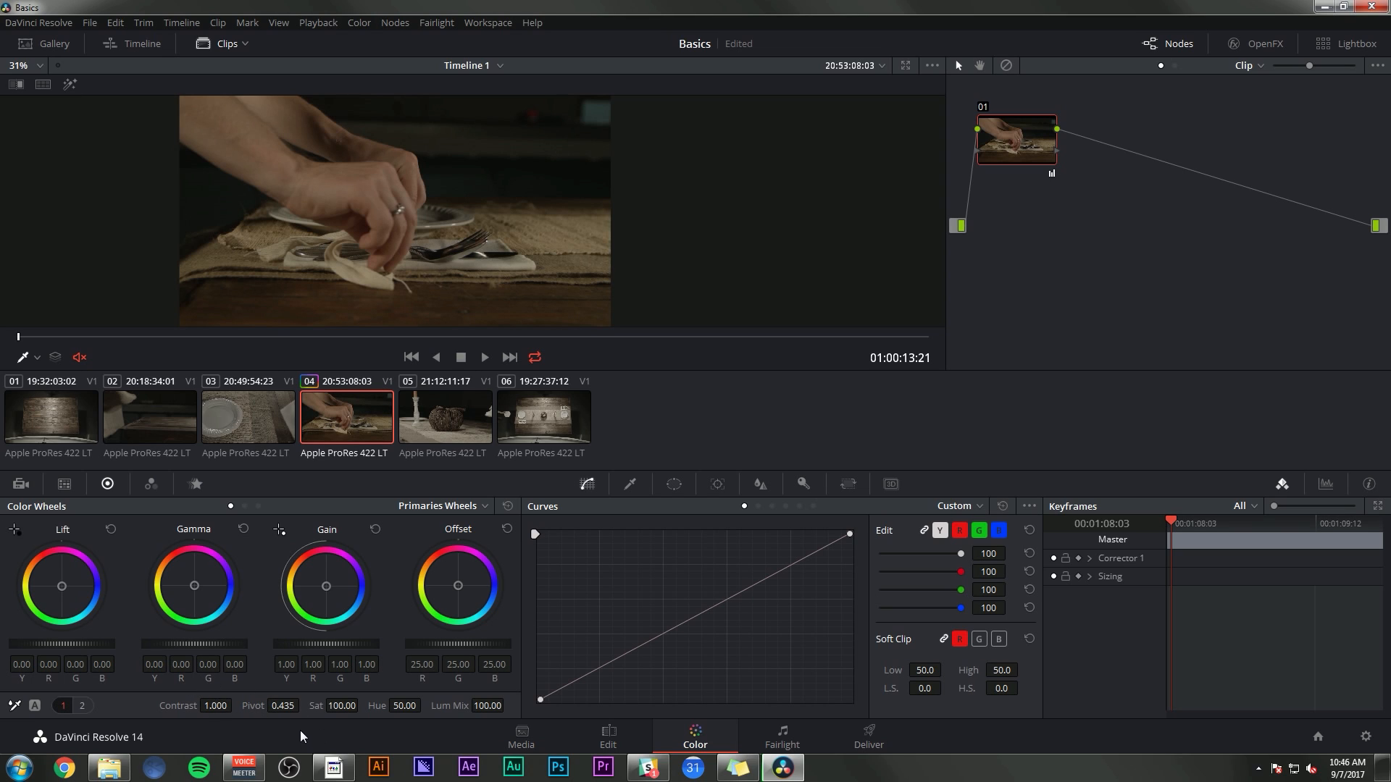
double_click(319, 707)
mouse_move(400, 707)
left_mouse_down()
mouse_move(438, 706)
mouse_move(425, 706)
left_mouse_up()
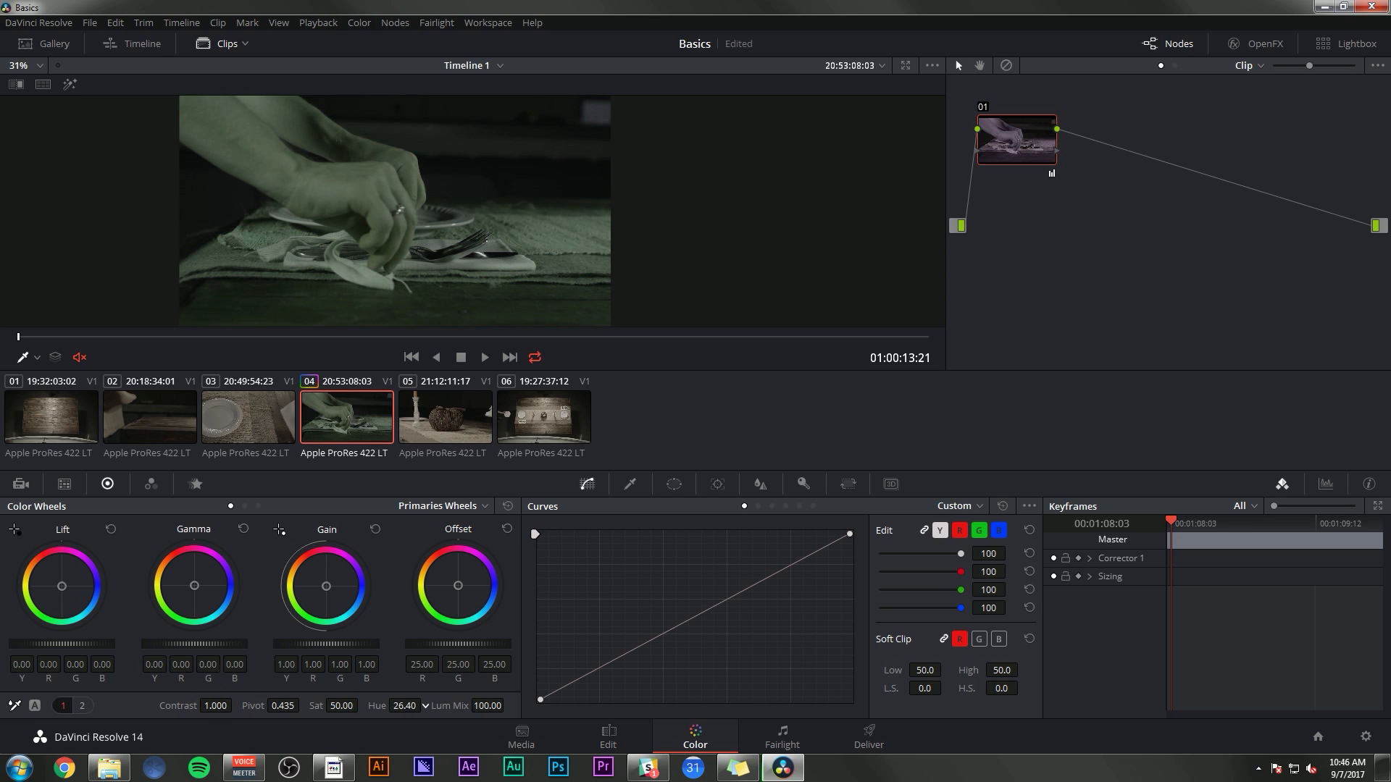
double_click(376, 706)
left_click(82, 706)
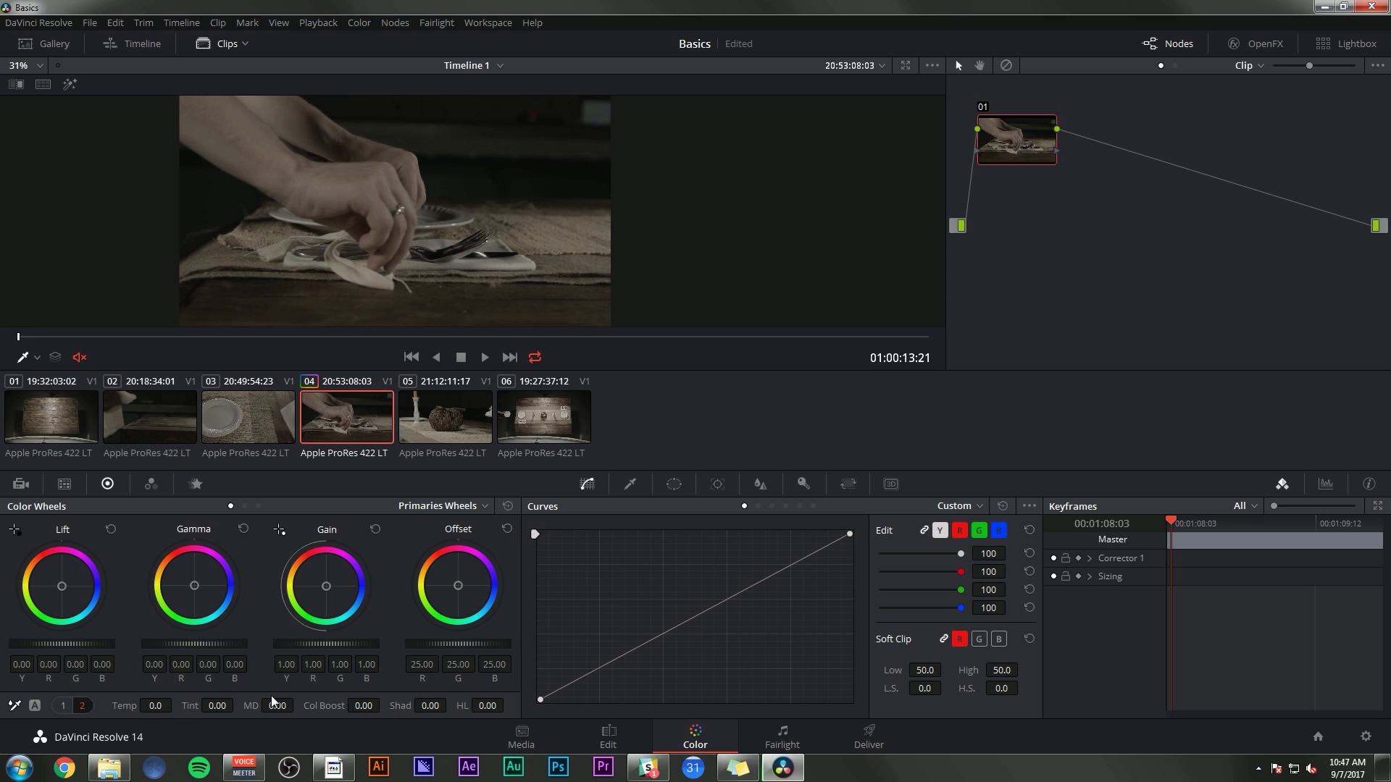
left_click(68, 706)
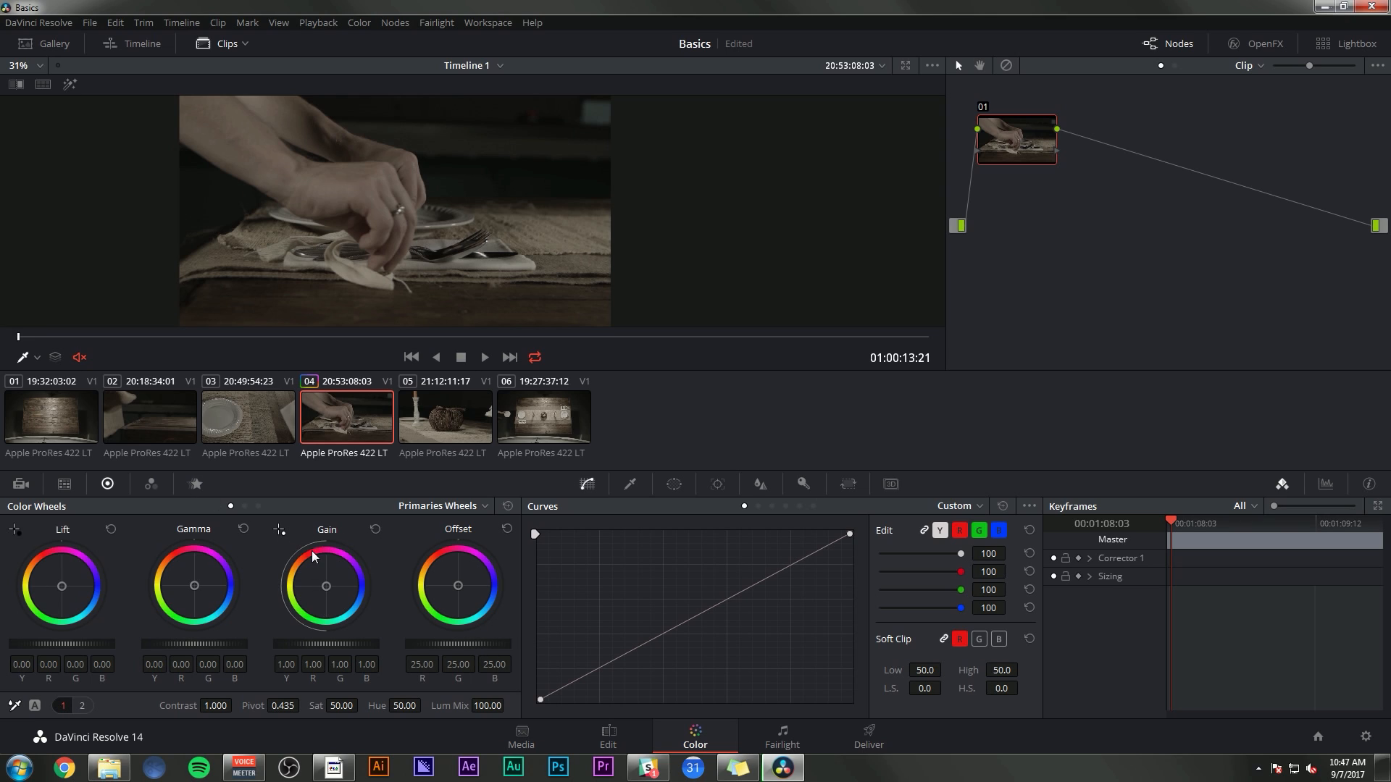
Sample the white point from the plate's rim and the black point from the dark area near the fork
left_click(279, 530)
scroll(256, 232, "up", 4)
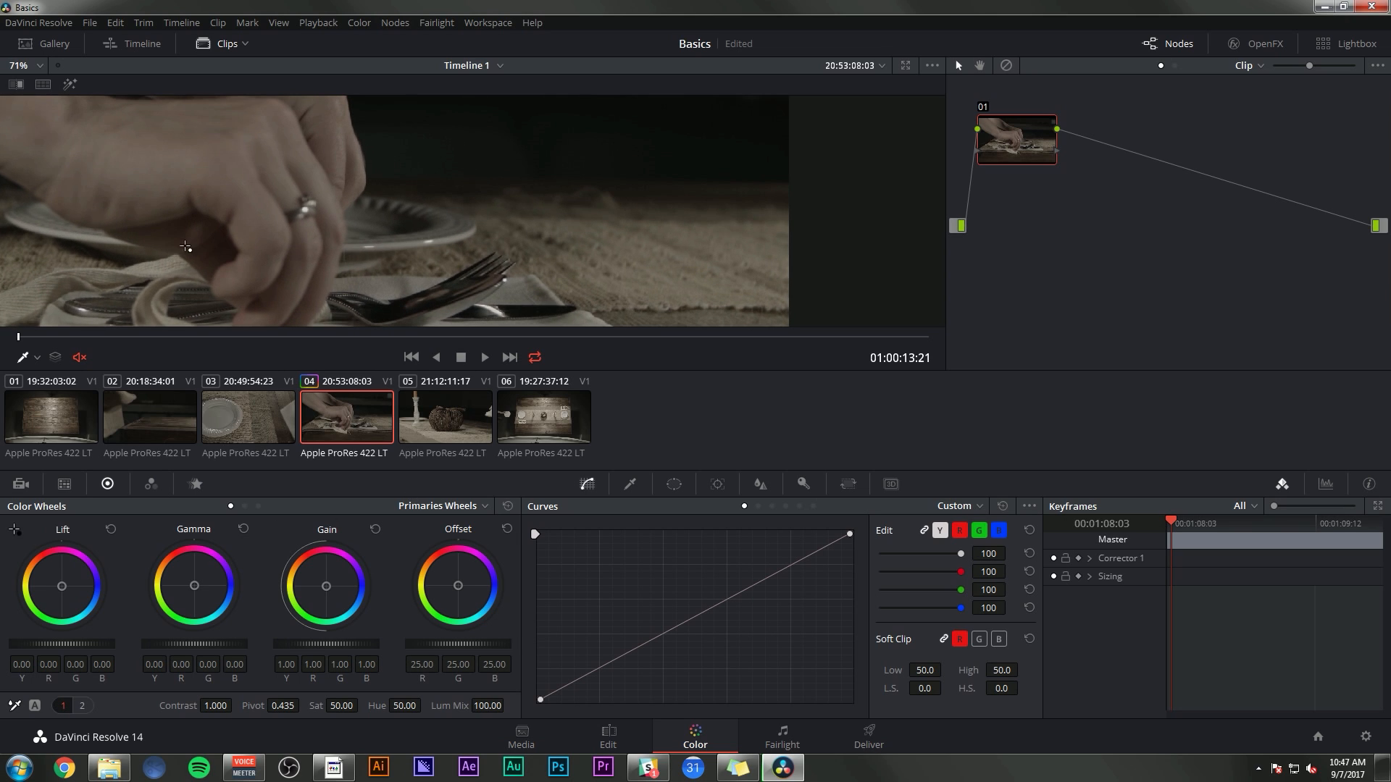
left_click(96, 239)
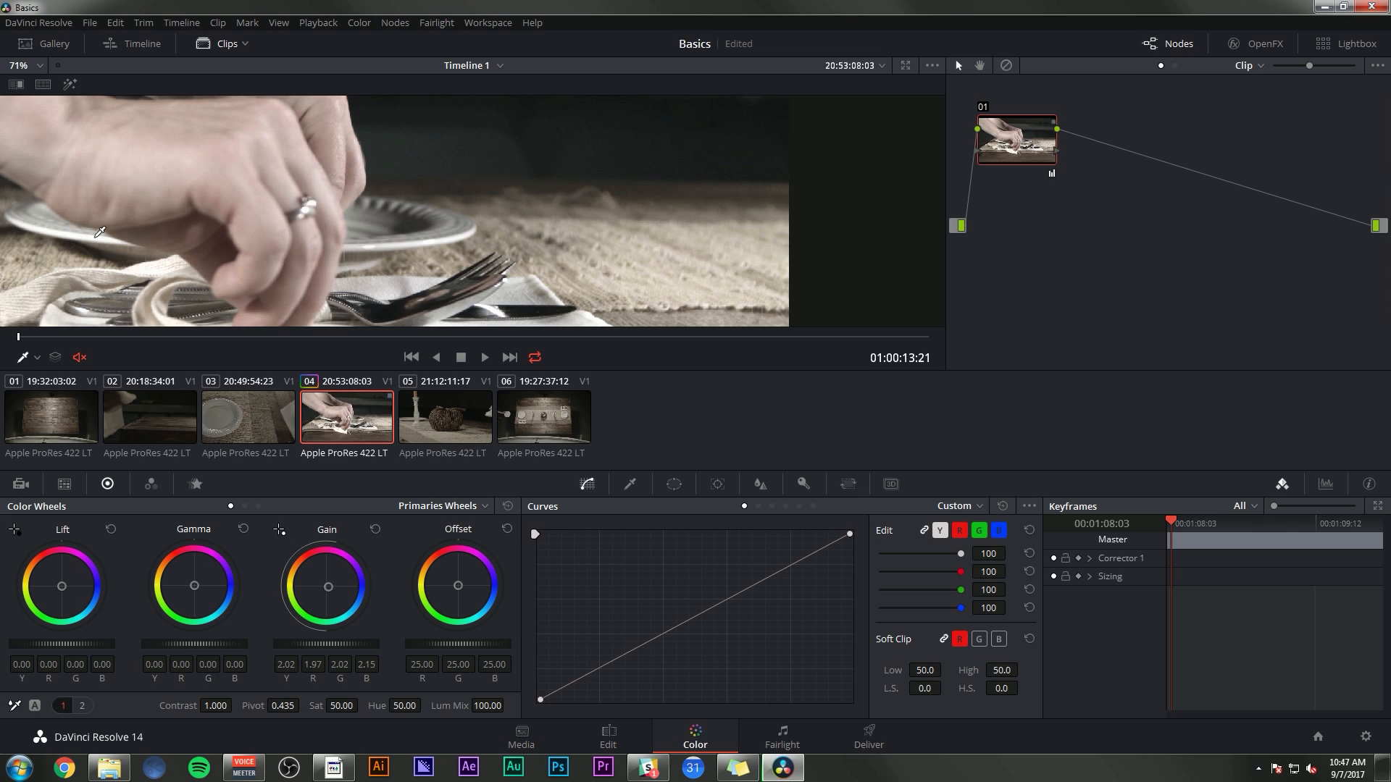
scroll(290, 253, "down", 3)
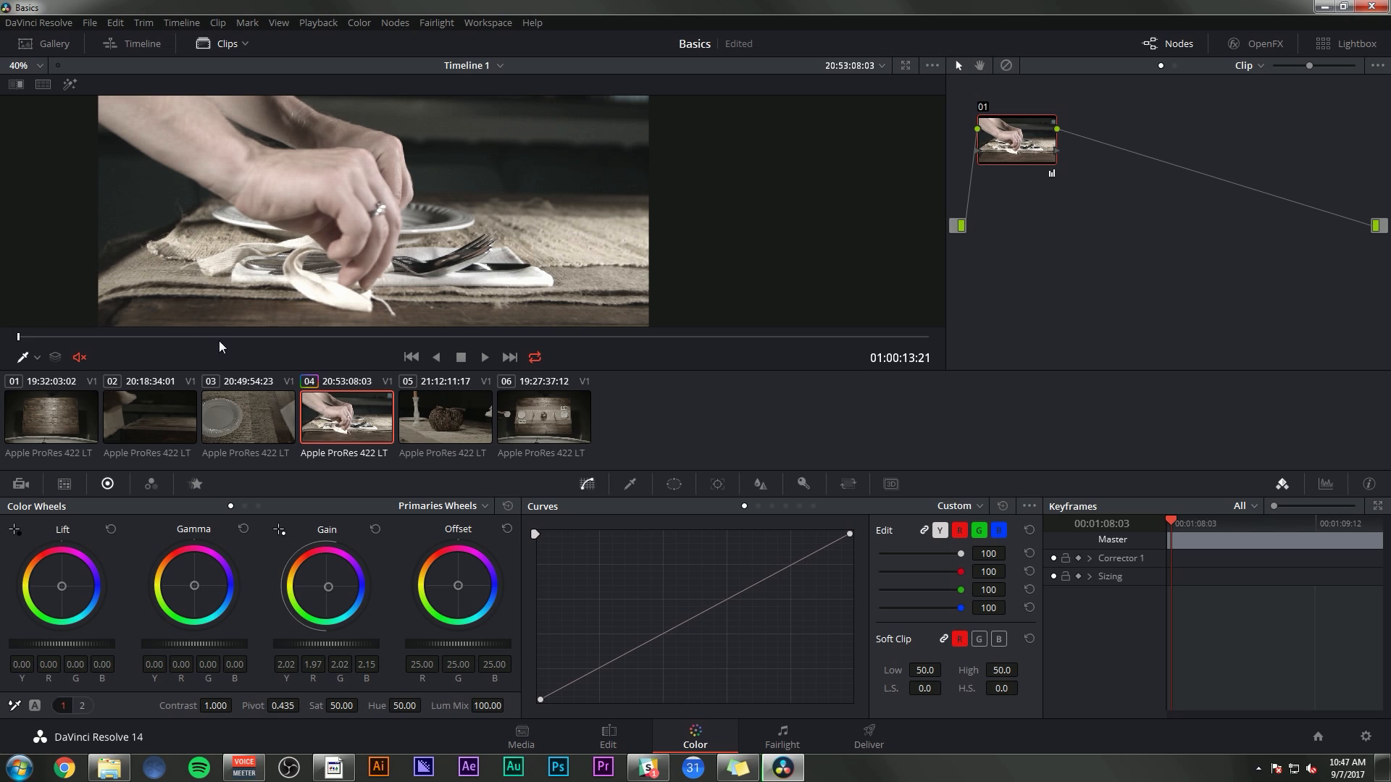
left_click(13, 528)
left_click(420, 268)
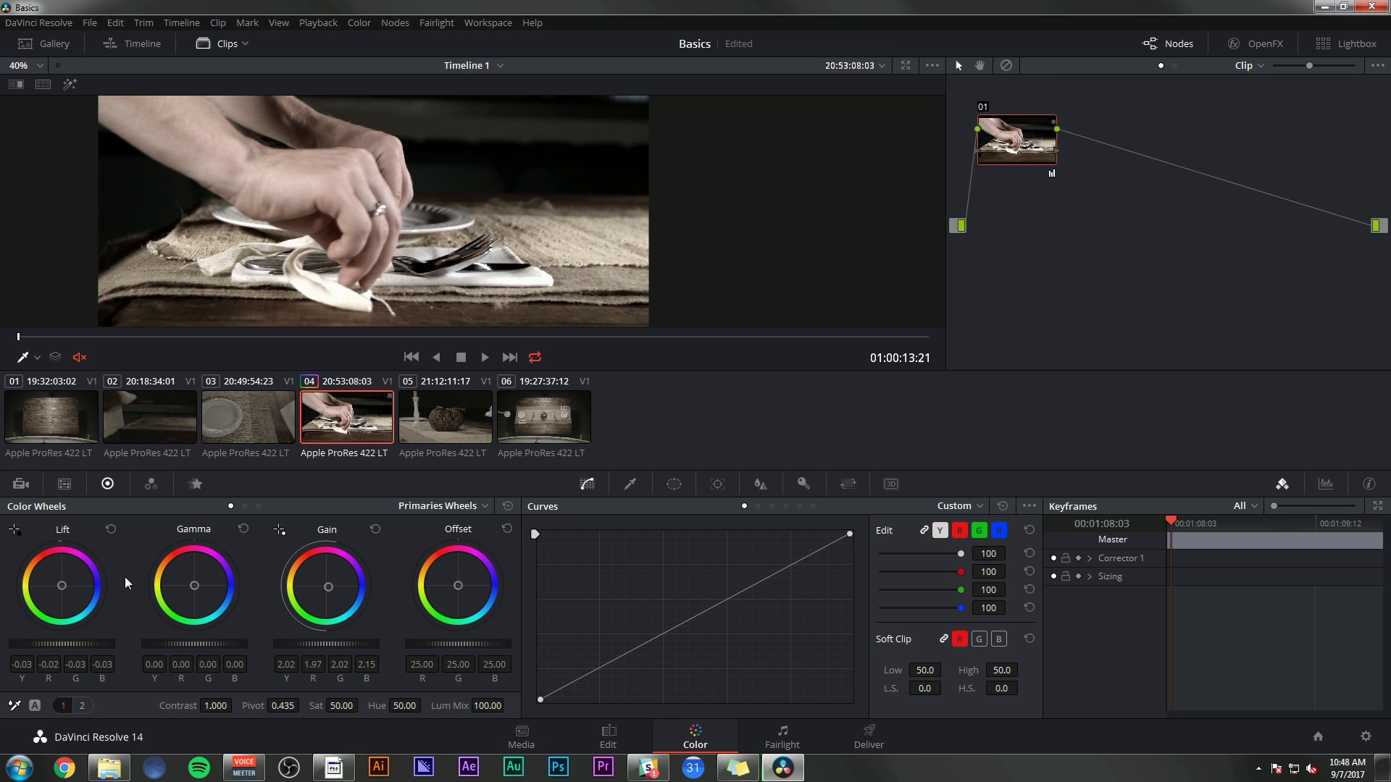
Raise the clip's saturation to 91.40 and set its master Lift to -0.02, scrubbing through the shot to check the grade
left_click(223, 336)
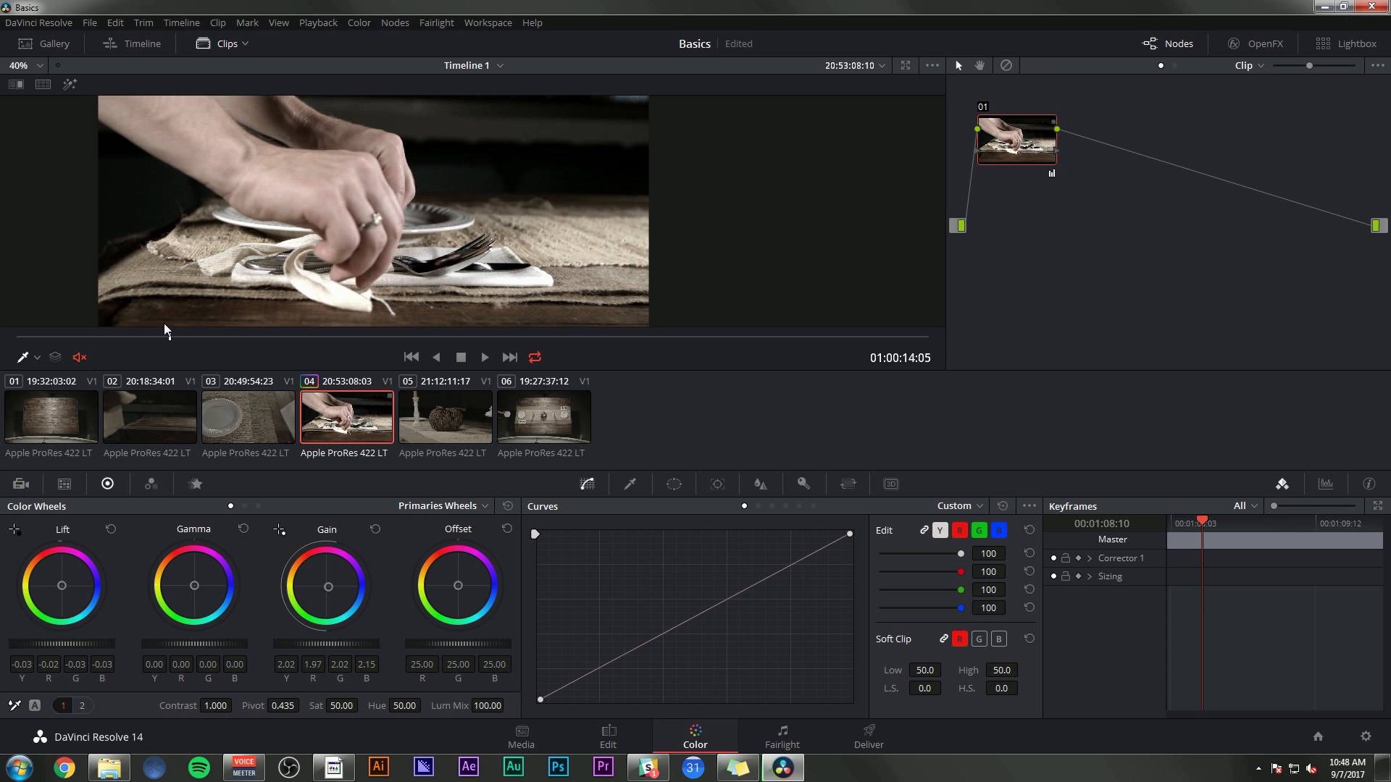
left_click_drag(213, 323, 536, 310)
left_click_drag(341, 706, 363, 705)
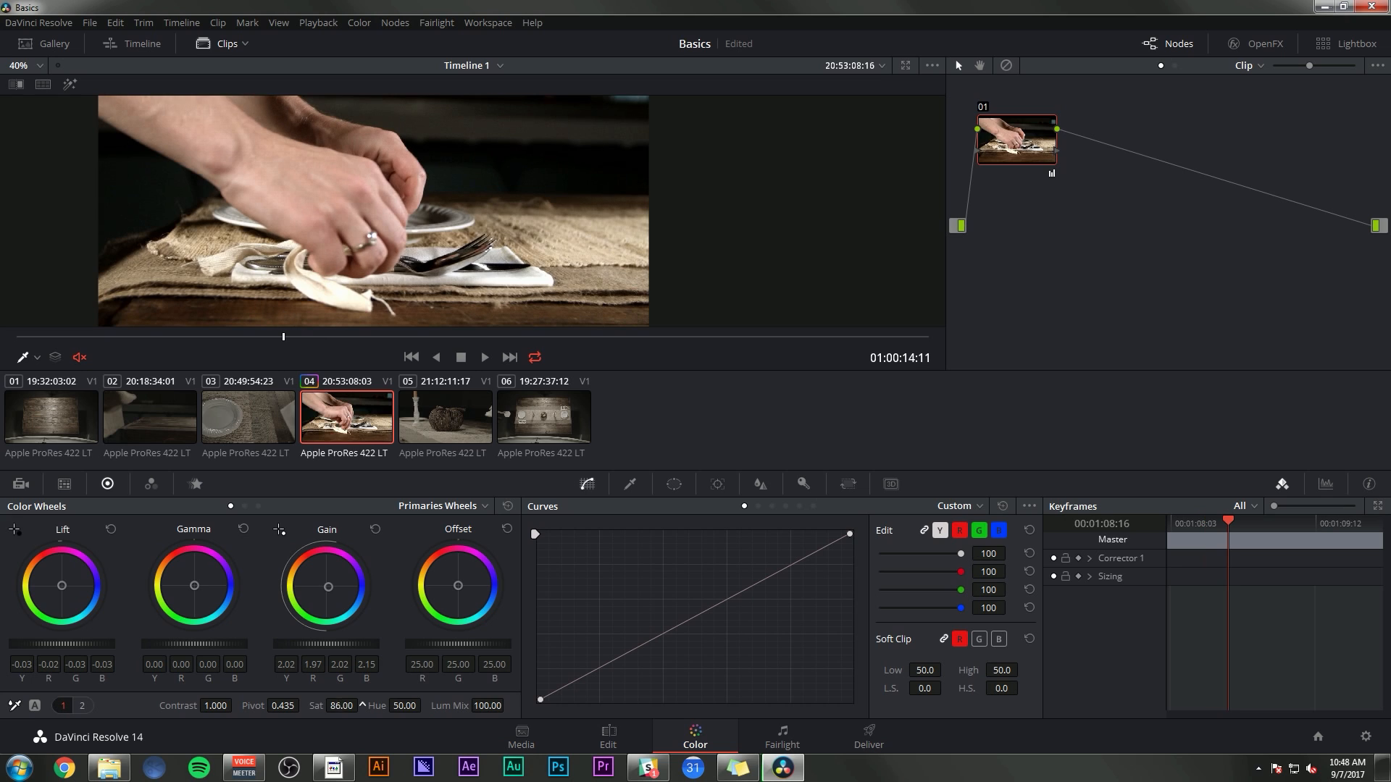
left_click_drag(290, 335, 577, 310)
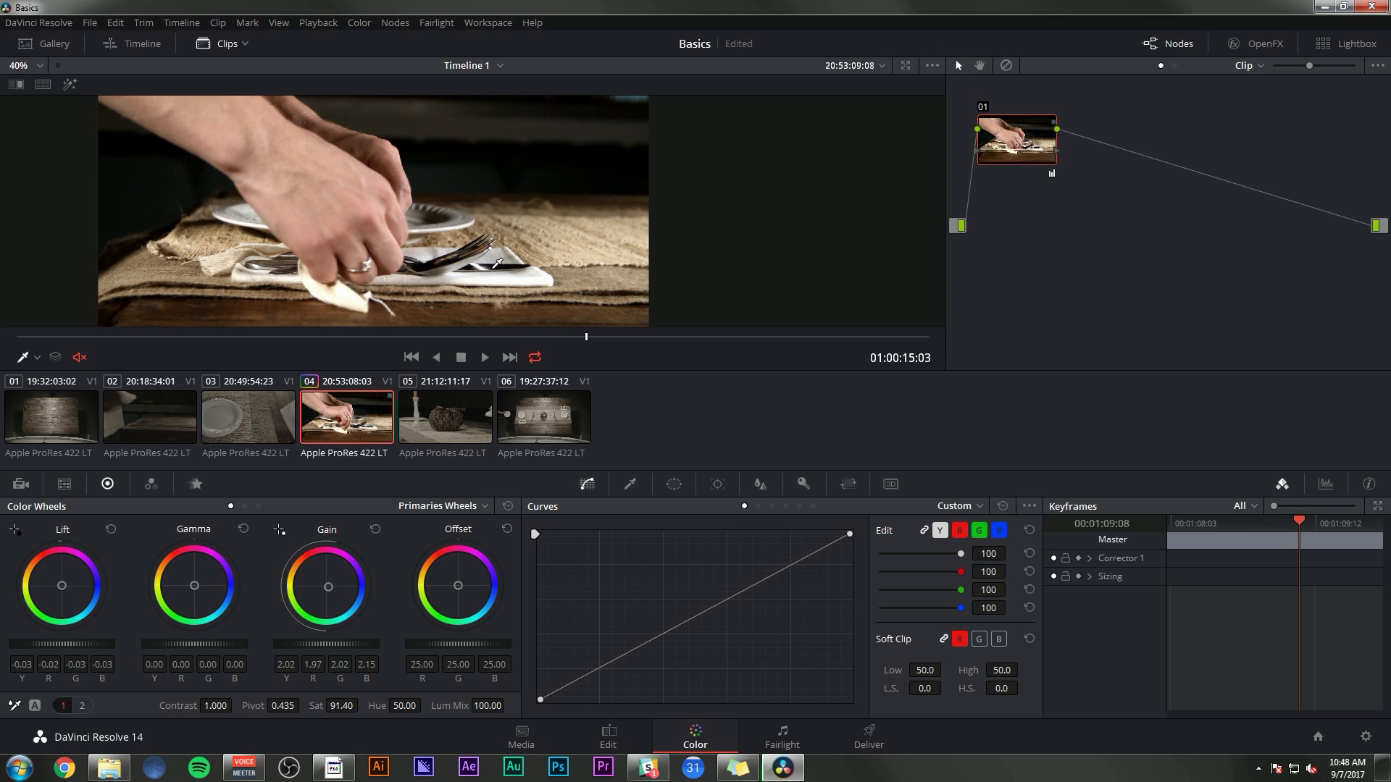
mouse_move(586, 336)
left_mouse_down()
mouse_move(291, 321)
mouse_move(583, 330)
left_mouse_up()
left_click_drag(61, 643, 65, 643)
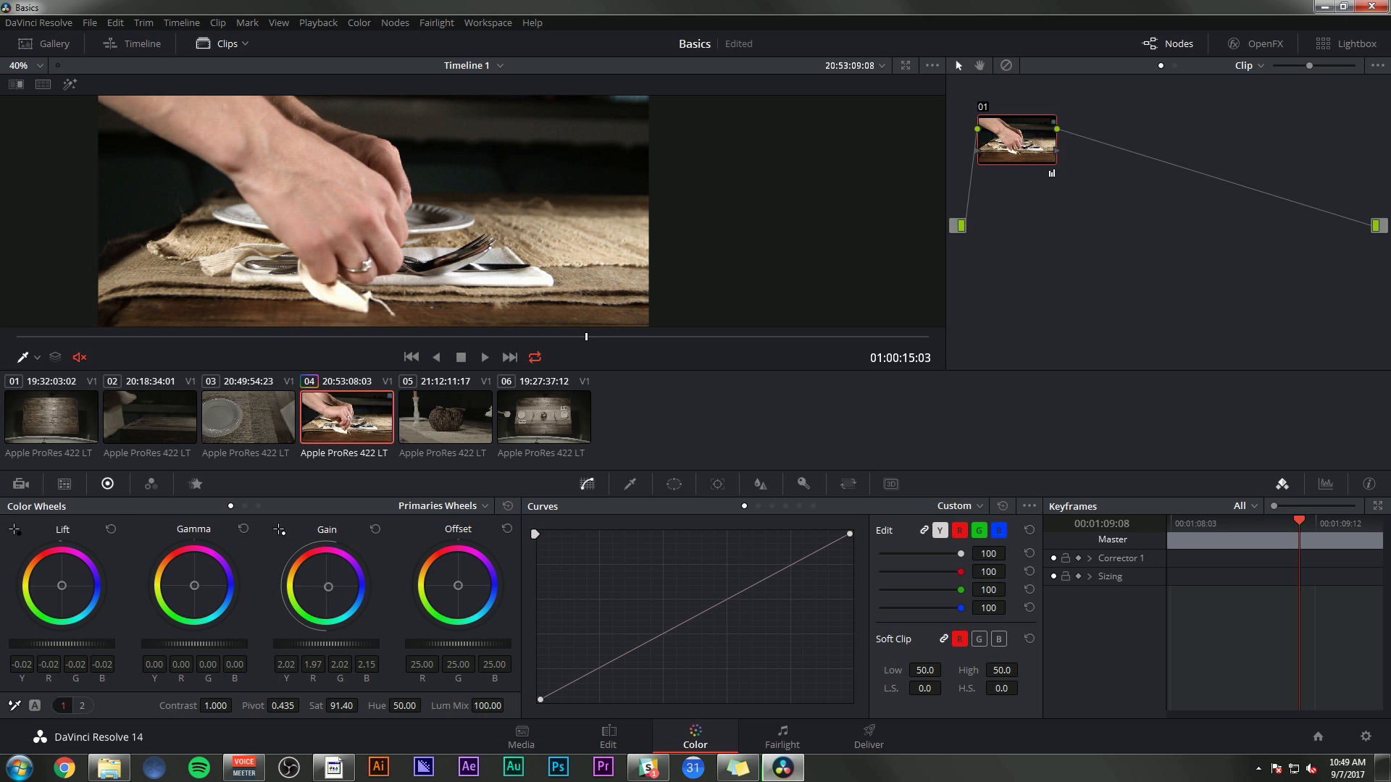
left_click_drag(186, 338, 567, 332)
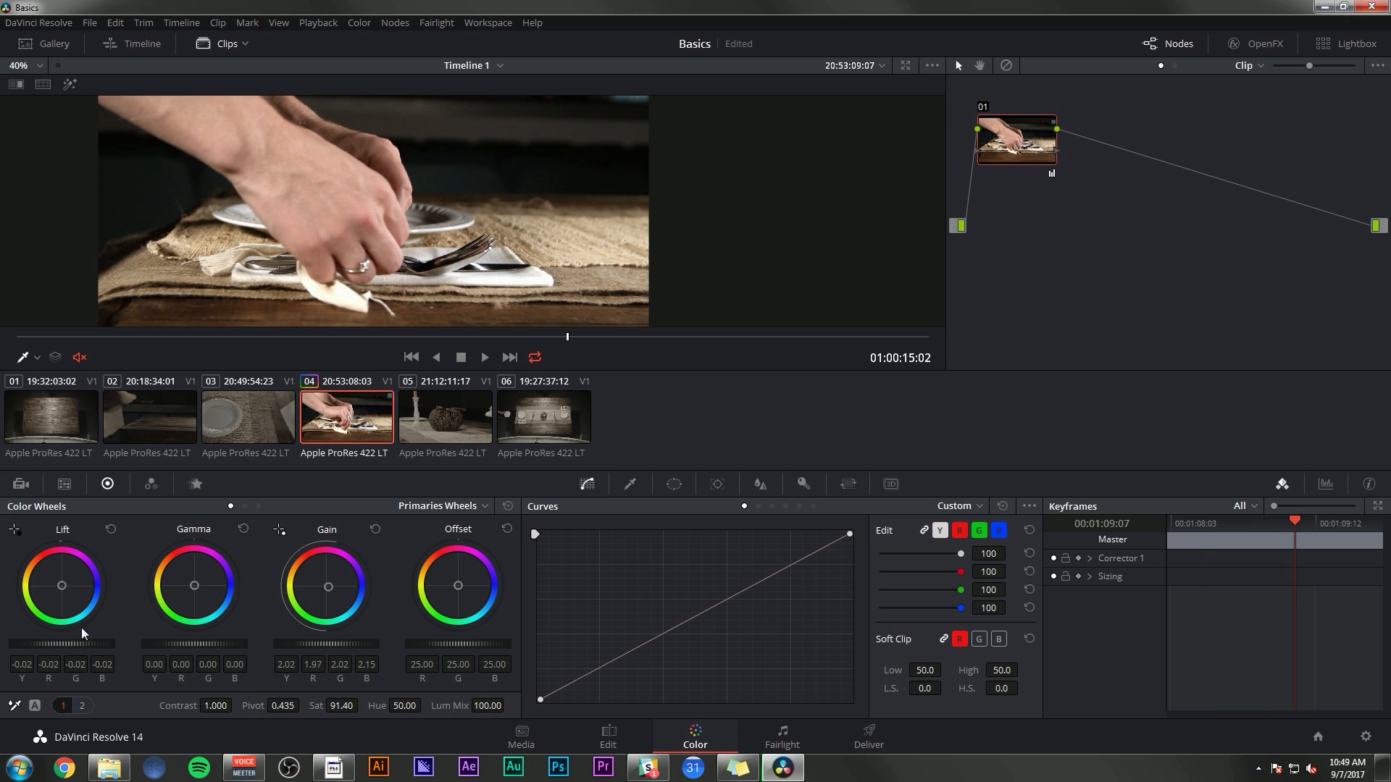
View the RGB Mixer, Motion Effects, Color Match and Camera Raw palettes, and return to the Color Wheels
left_click(150, 485)
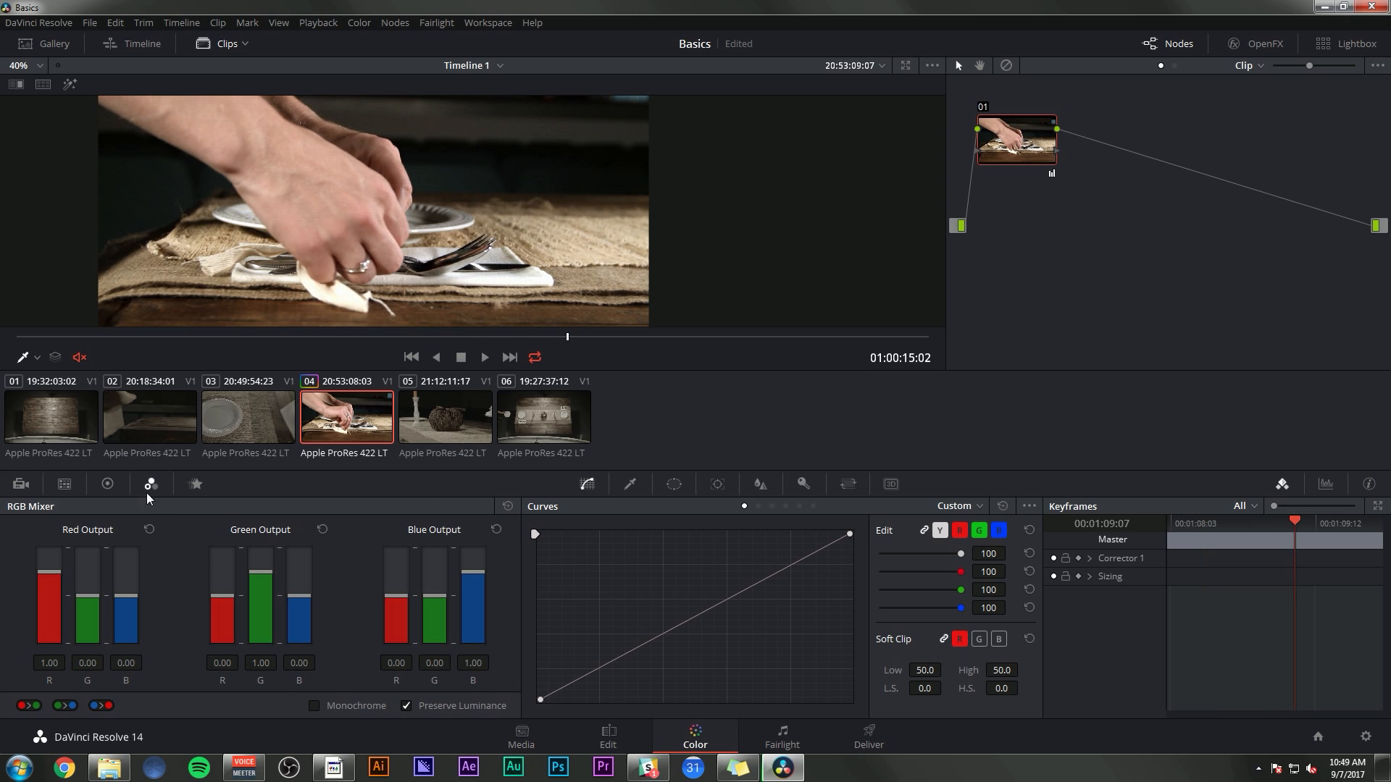
left_click(195, 484)
left_click(65, 484)
left_click(22, 484)
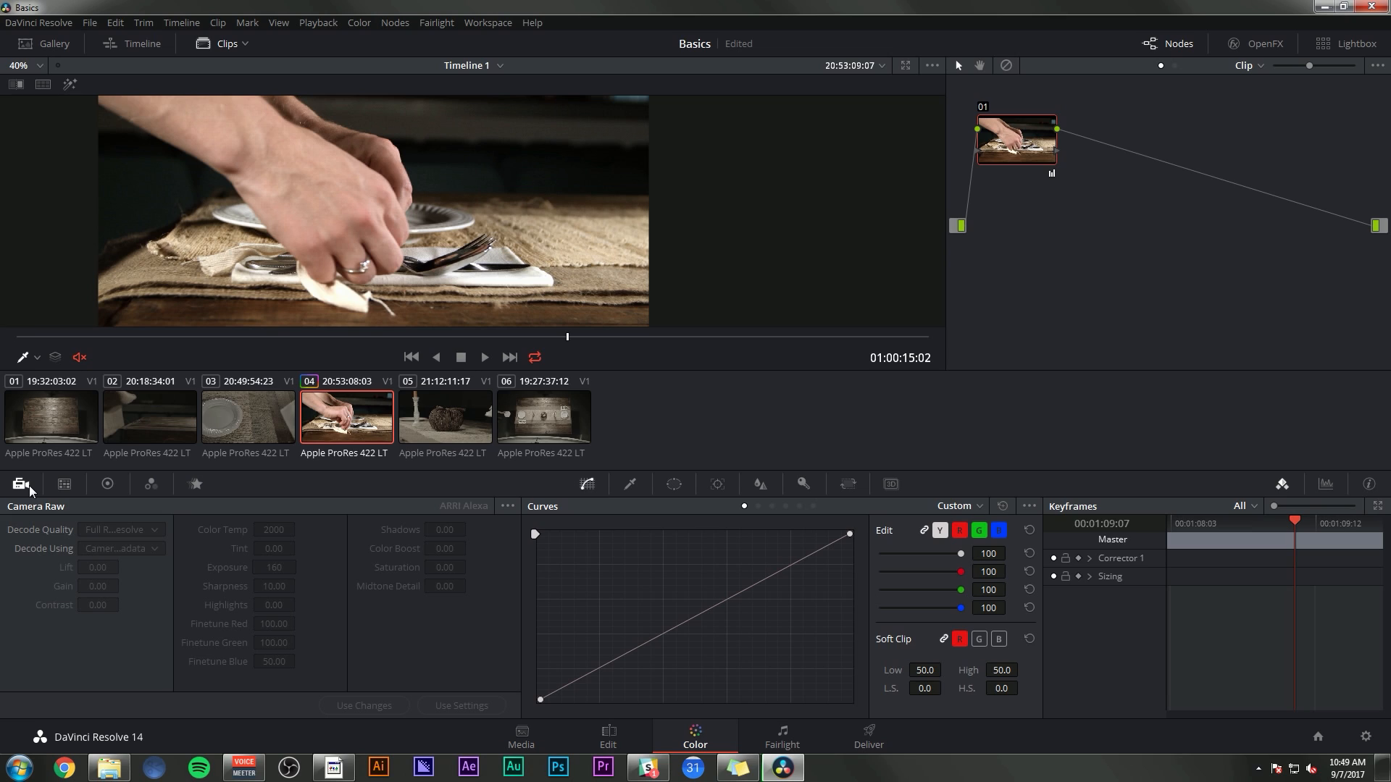
left_click(111, 487)
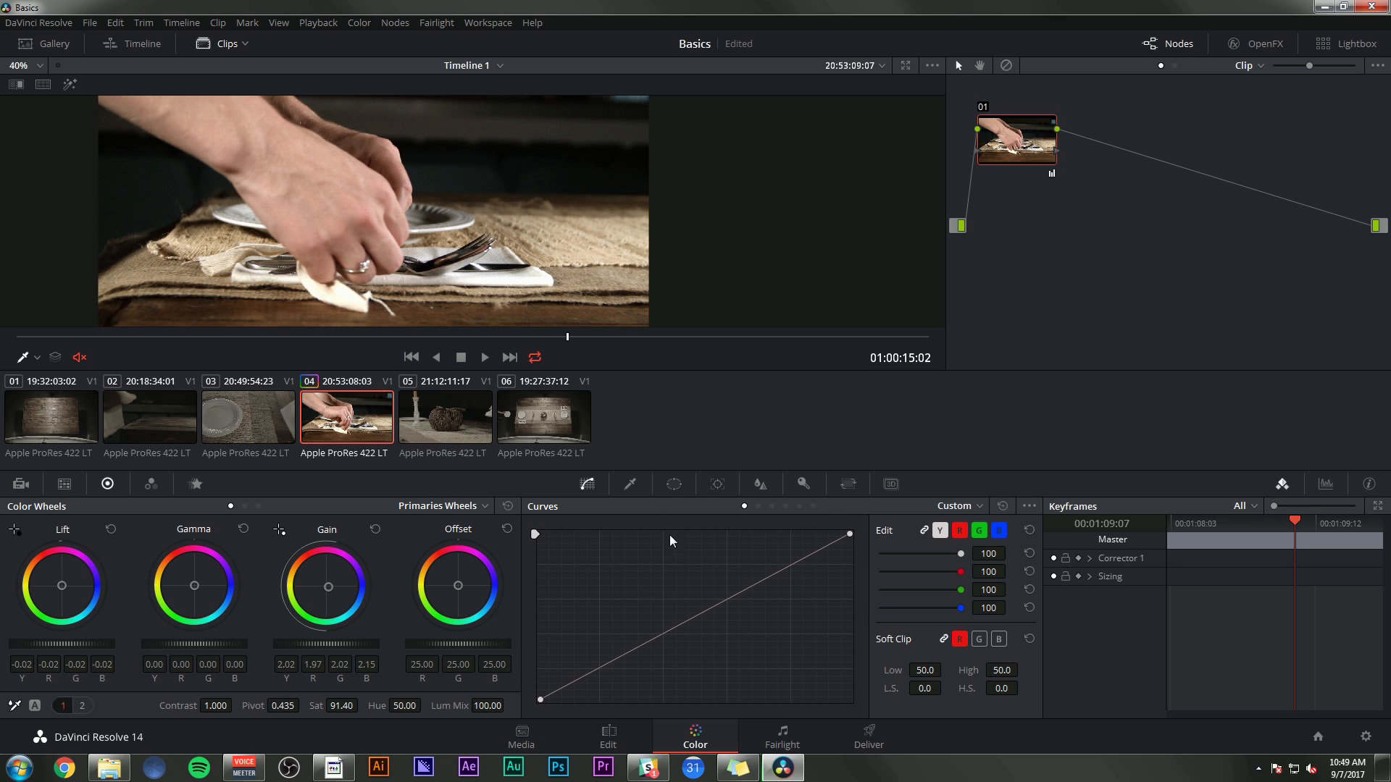
Try an S-shaped contrast curve on the custom curve, with a raised upper point and a lowered shadow point
mouse_move(700, 614)
left_mouse_down()
mouse_move(704, 586)
mouse_move(732, 595)
mouse_move(718, 595)
left_mouse_up()
left_click(605, 662)
left_click_drag(605, 663, 623, 661)
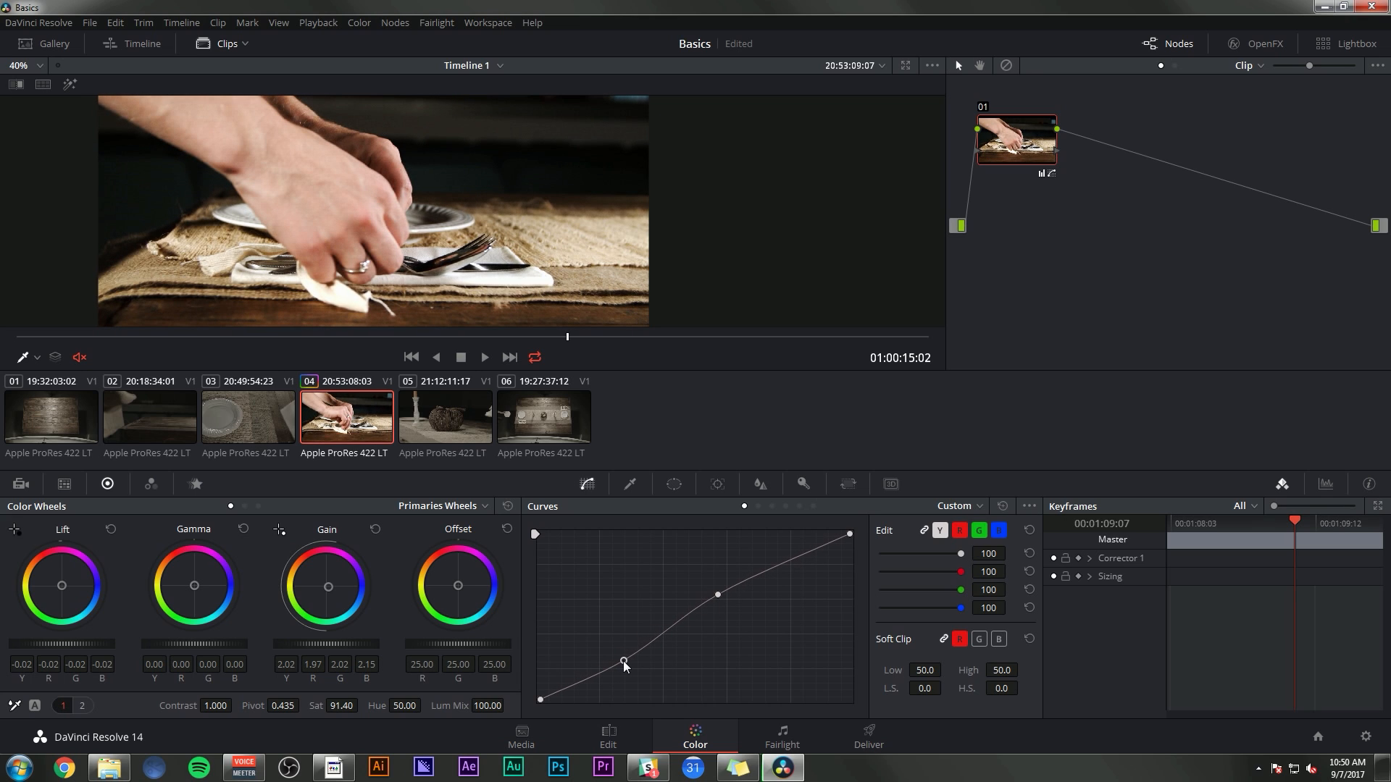
left_click_drag(718, 595, 710, 596)
left_click_drag(622, 661, 622, 667)
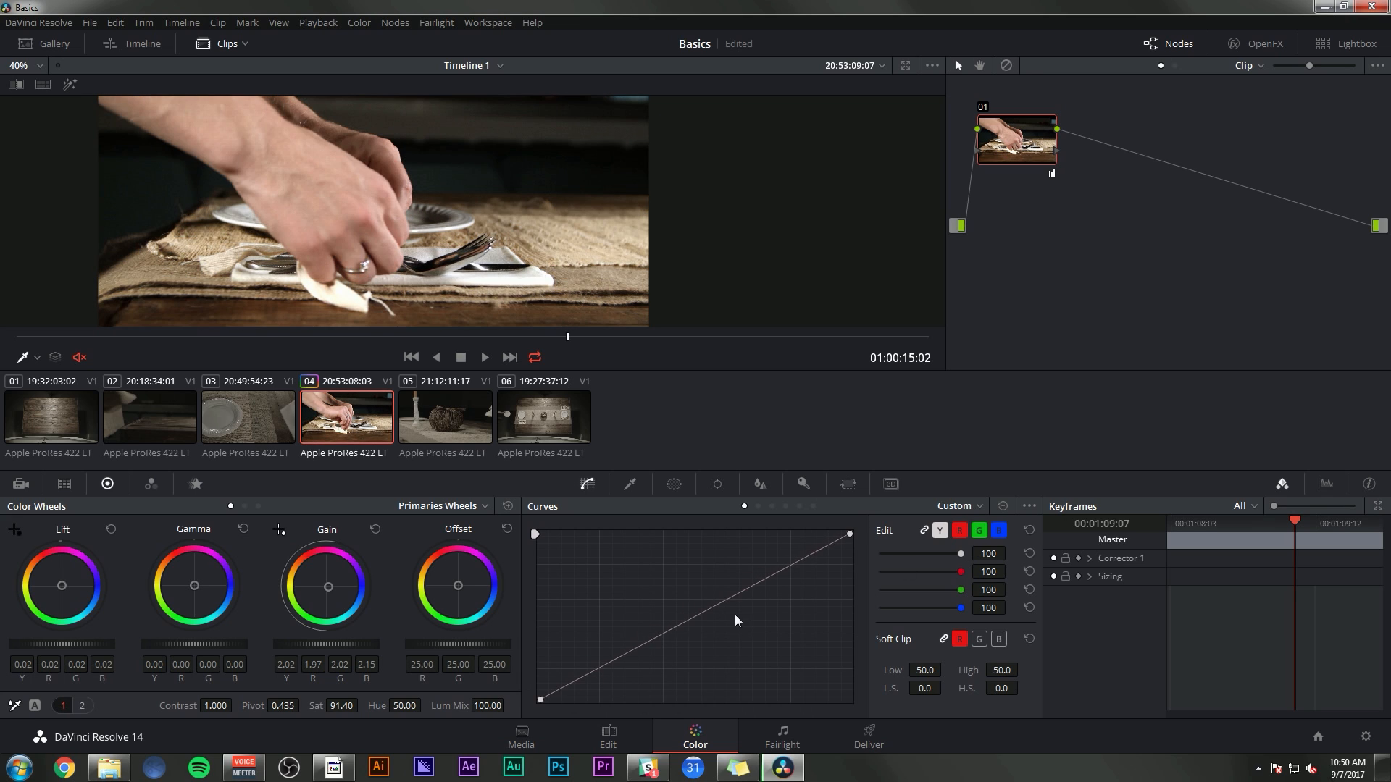
Try a gentler two-point S-curve on the custom curve, and reset the curve
left_click(733, 592)
left_click_drag(728, 595, 721, 592)
left_click(617, 660)
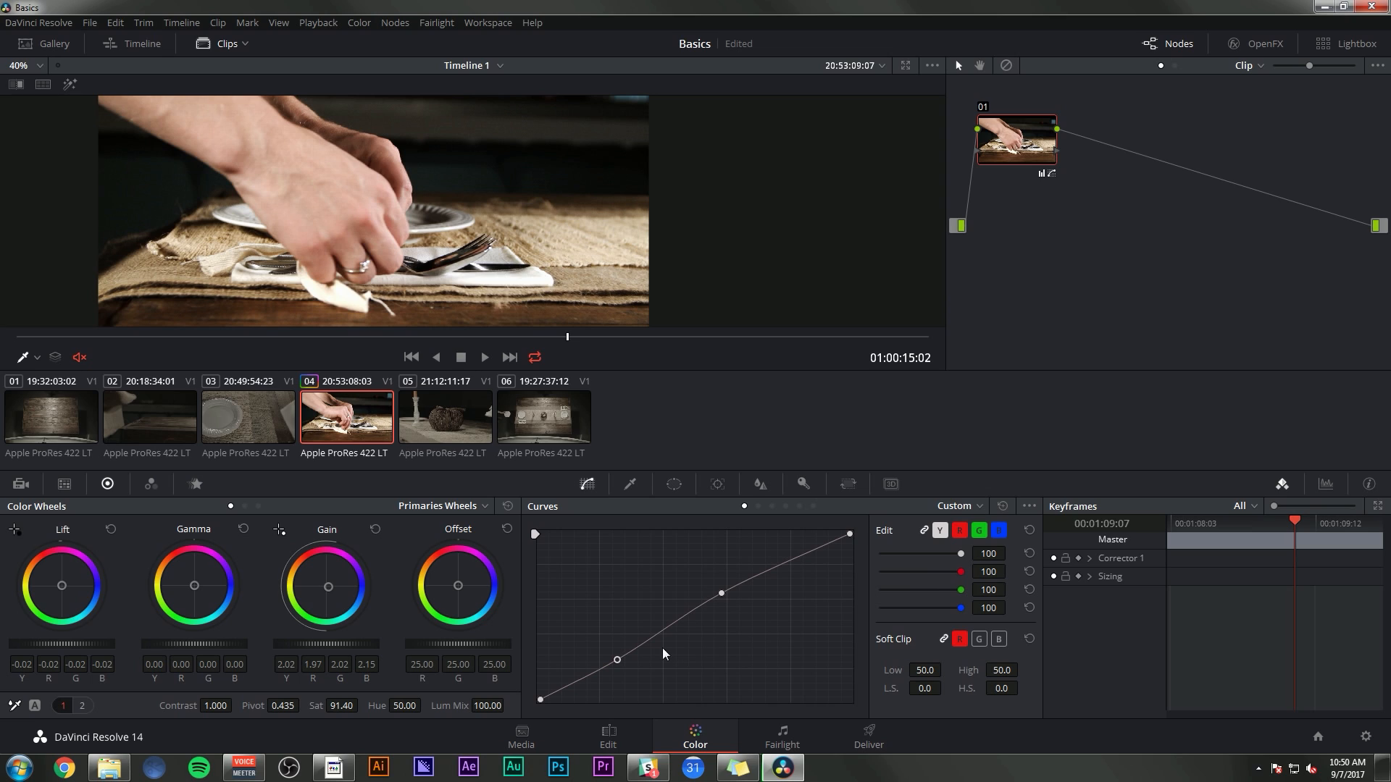
left_click(1002, 506)
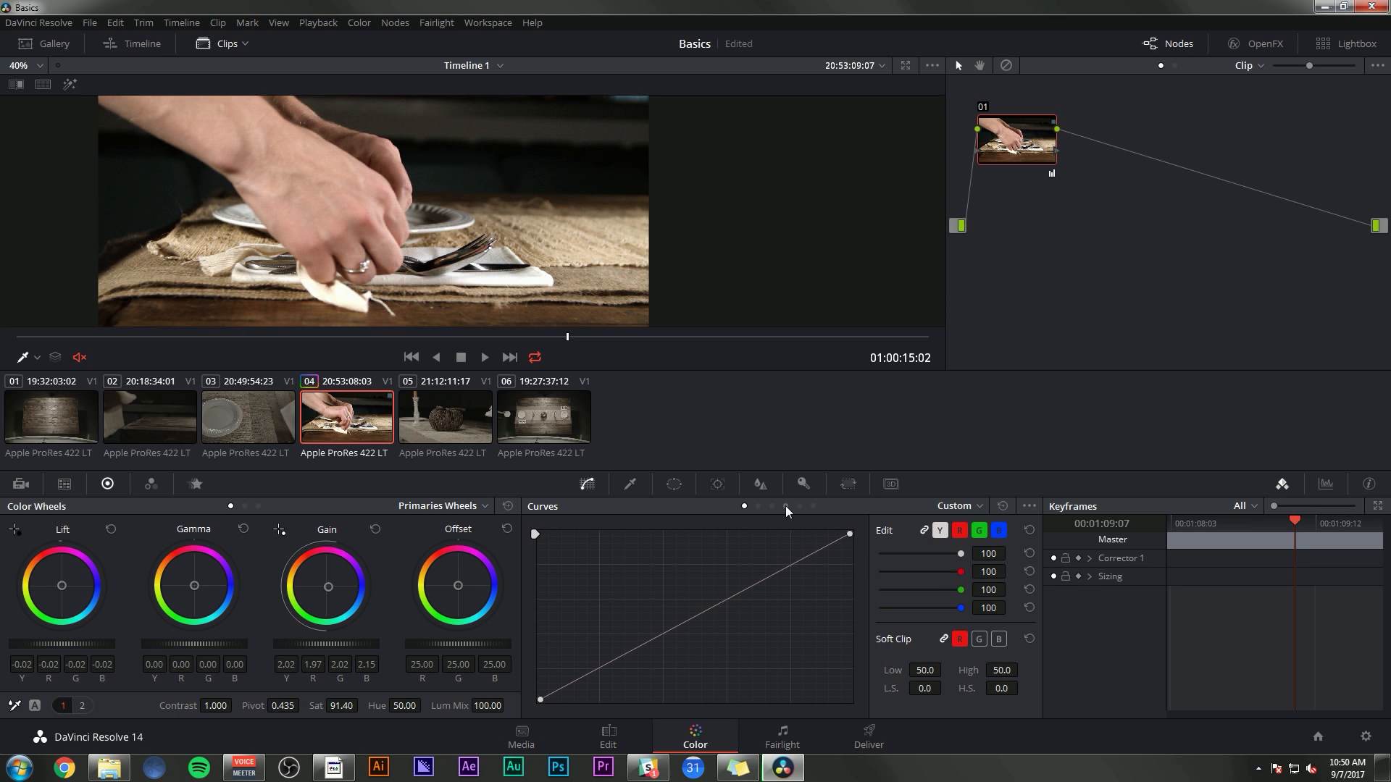
Look through the curve types from Hue Vs Hue to Sat Vs Sat, and return to Hue Vs Hue
left_click(758, 507)
left_click(772, 507)
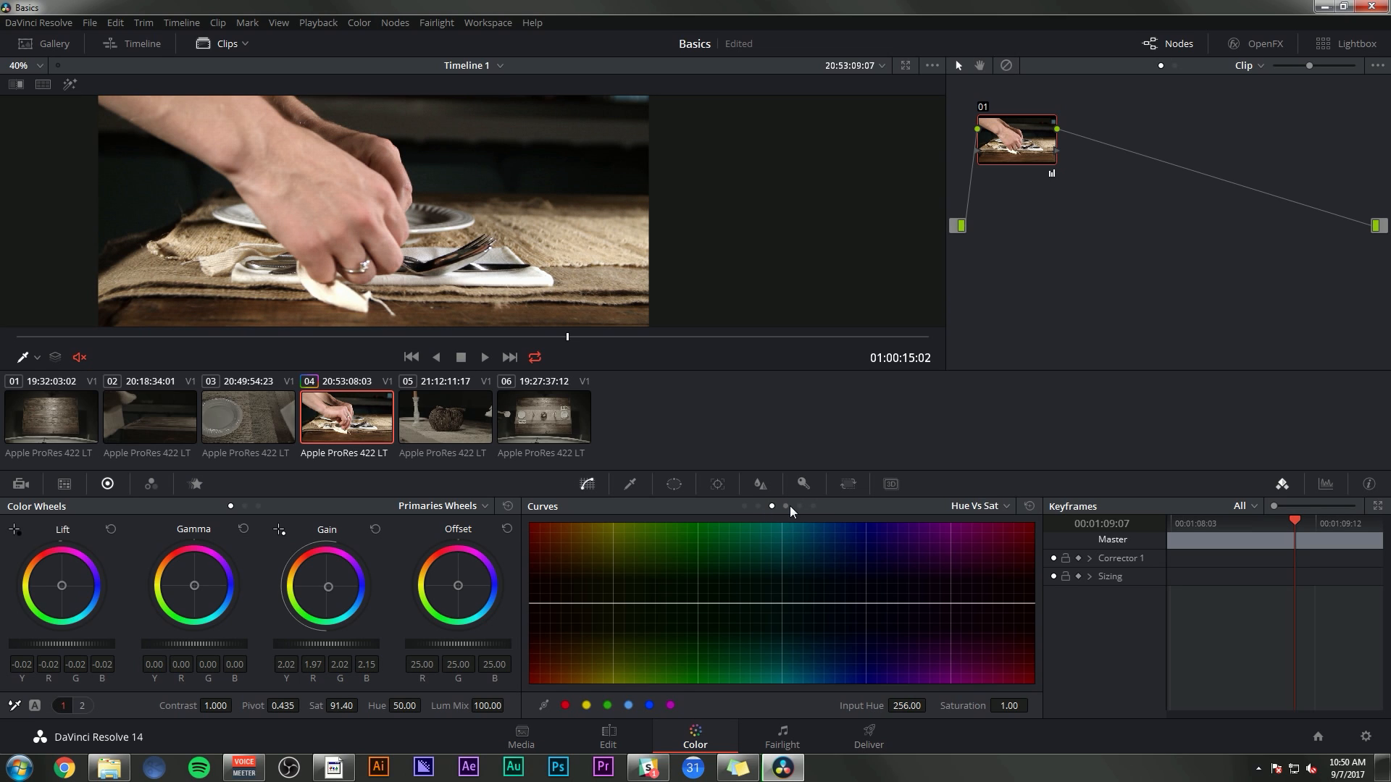
left_click(787, 506)
left_click(800, 506)
left_click(813, 506)
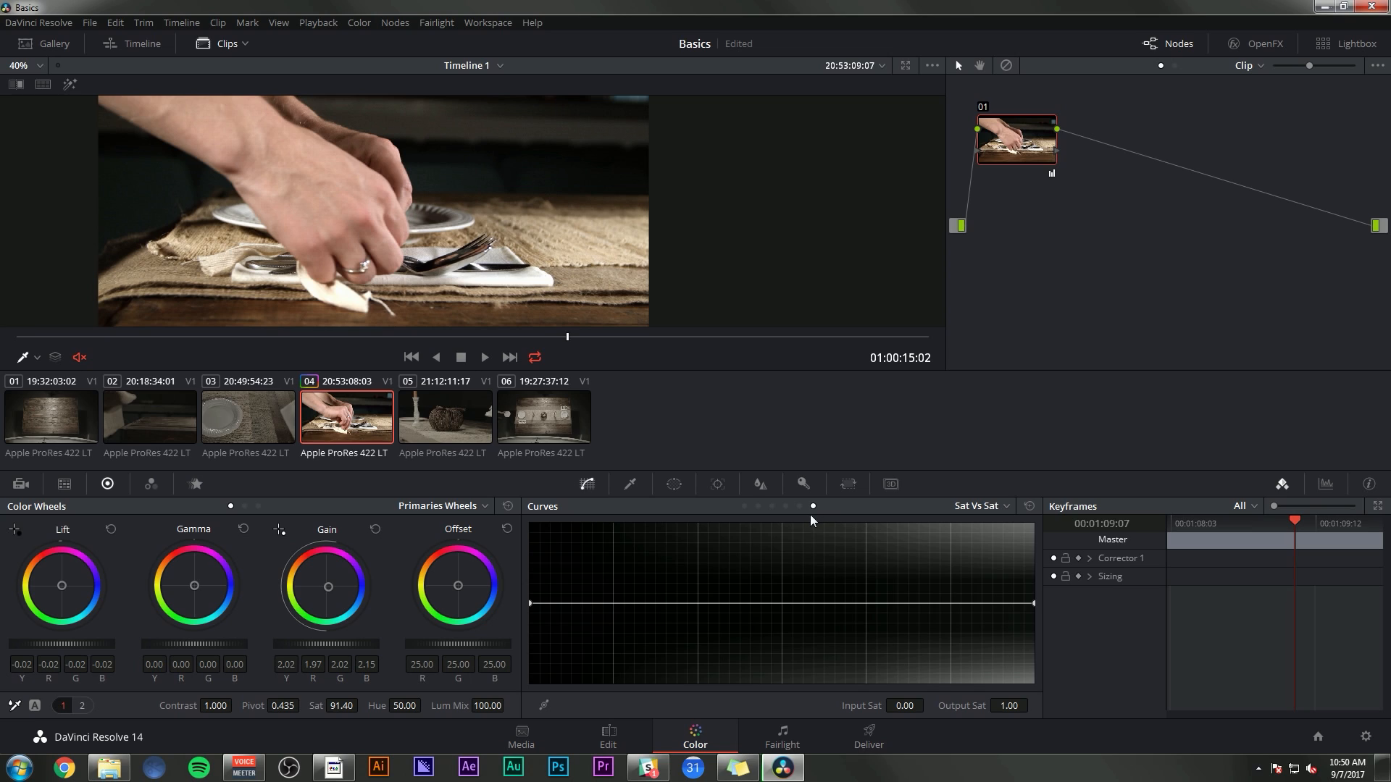
left_click(754, 506)
left_click(758, 506)
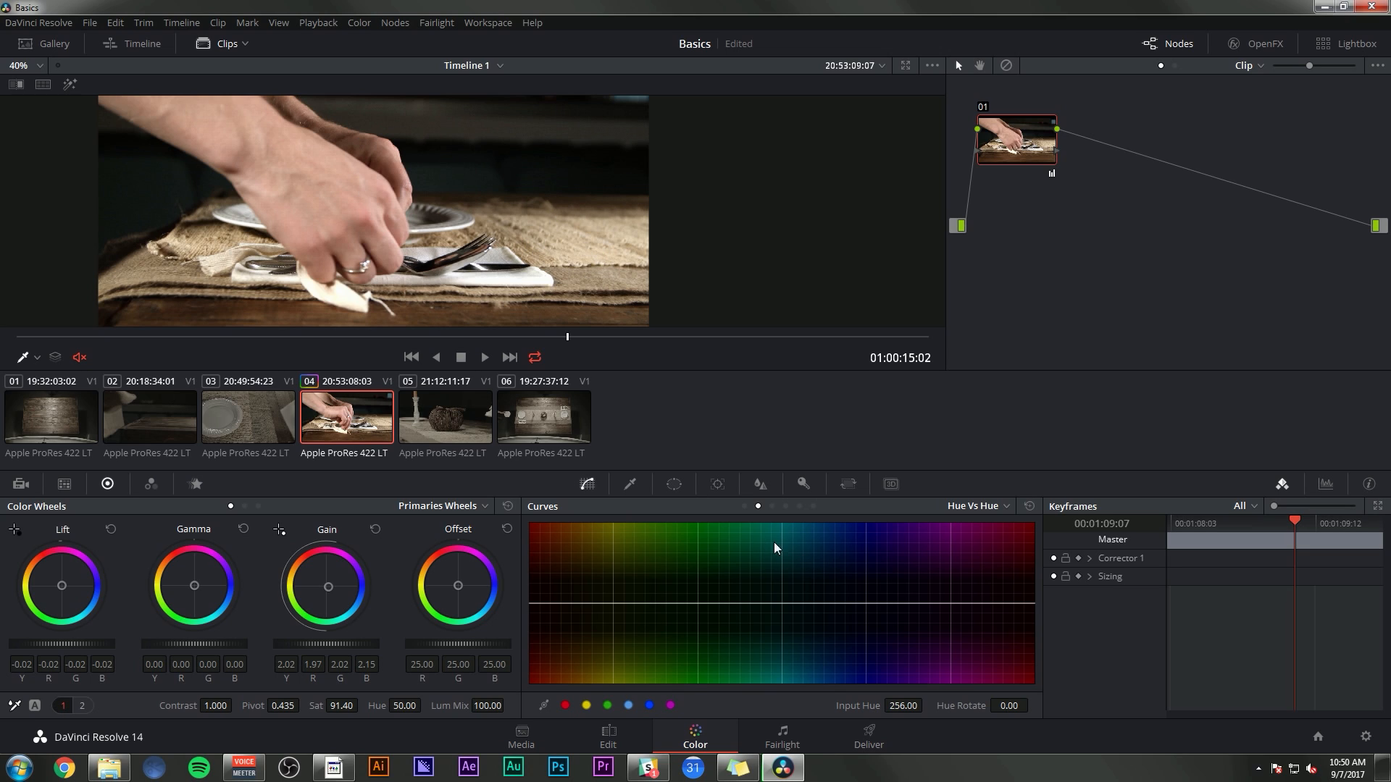
Try desaturating the hand's skin hue on the Hue Vs Sat curve, lowering its sampled point to a saturation of 0.24
left_click(773, 507)
left_click(347, 208)
left_click_drag(561, 605, 562, 667)
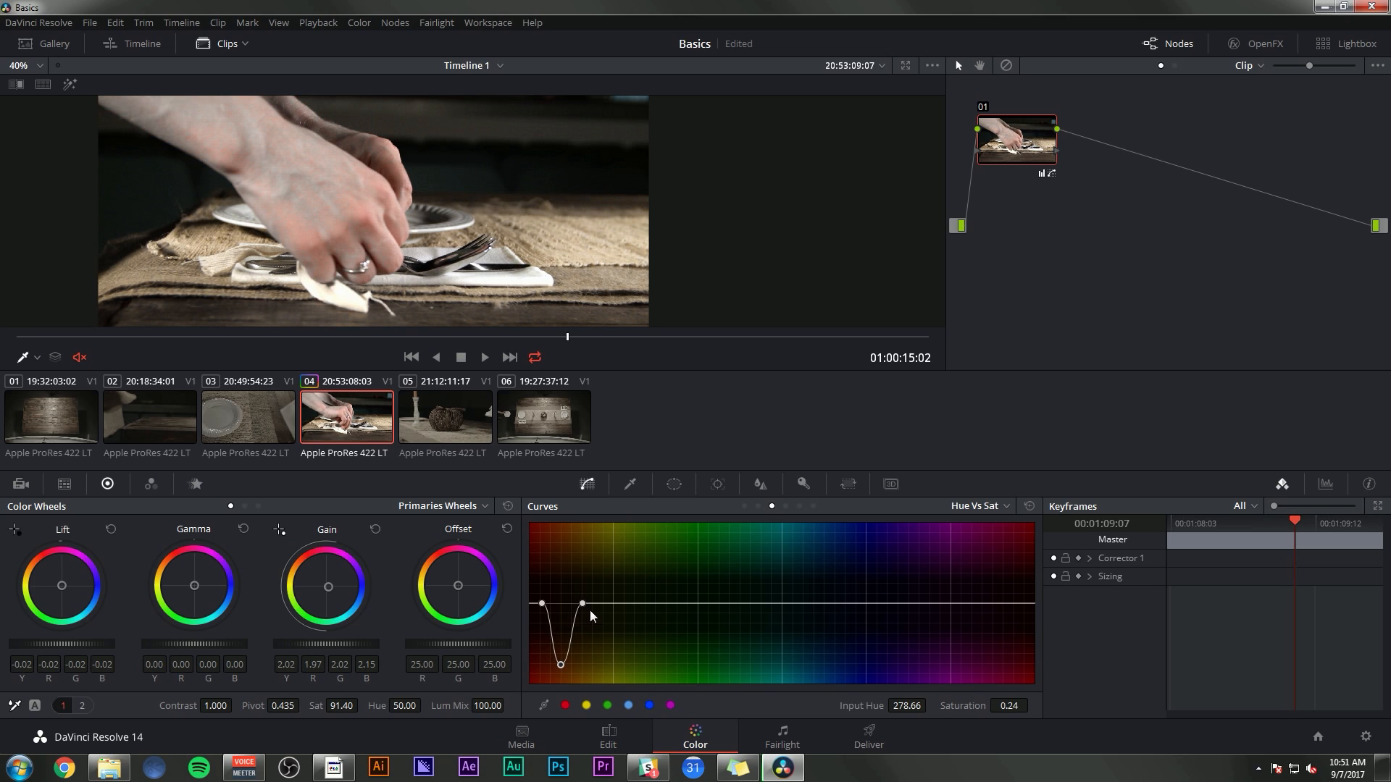
Try changing the range of hues desaturated on the Hue Vs Sat curve by shifting its neighbouring control points, and reset the curve
left_click_drag(583, 604, 639, 605)
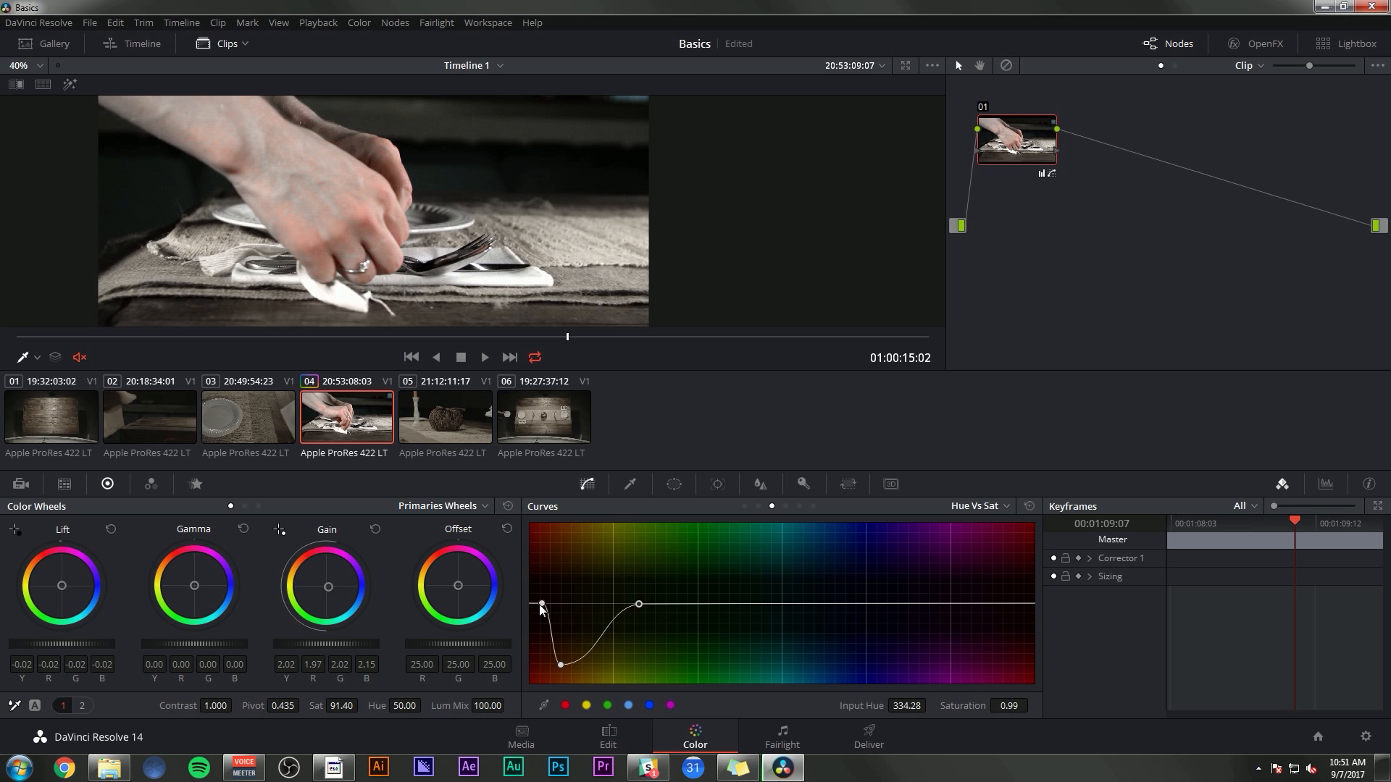
left_click_drag(542, 605, 602, 602)
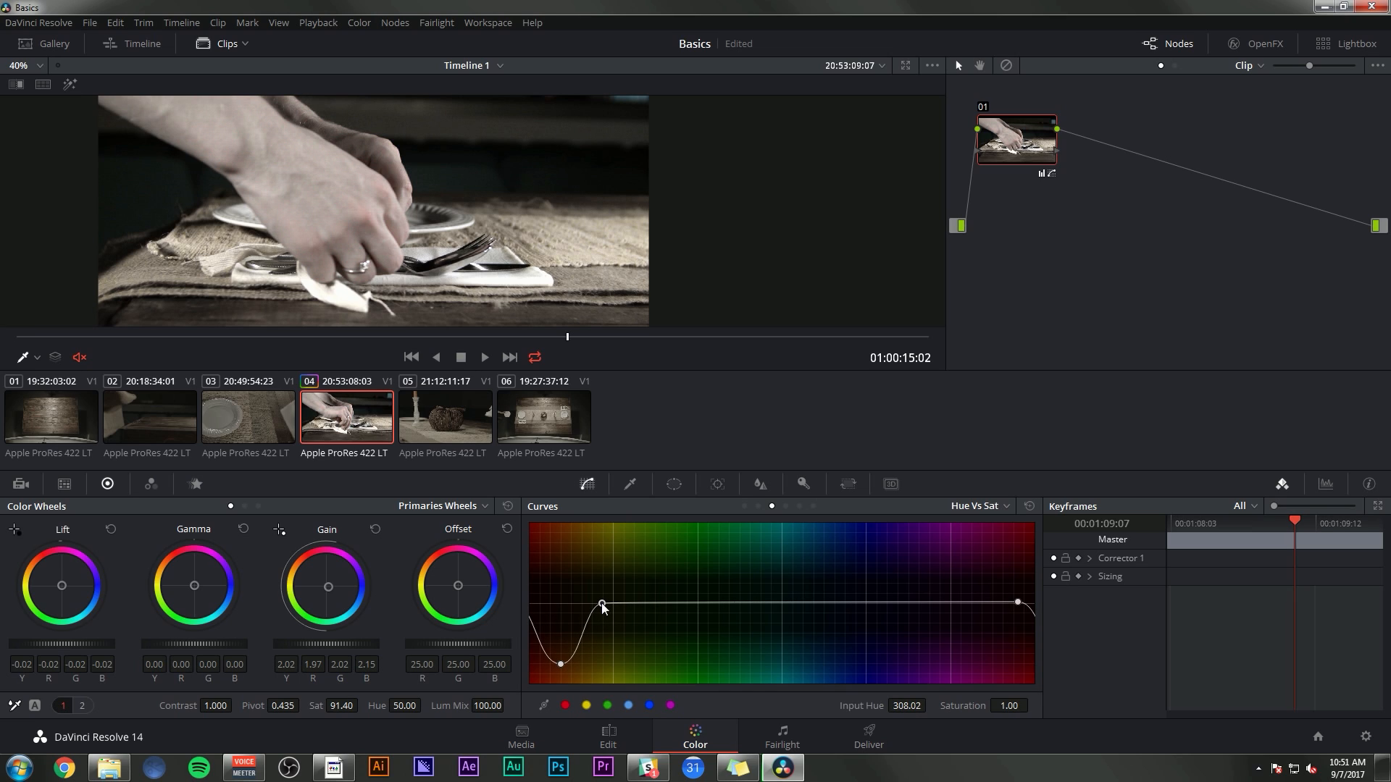
left_click_drag(1018, 602, 1036, 605)
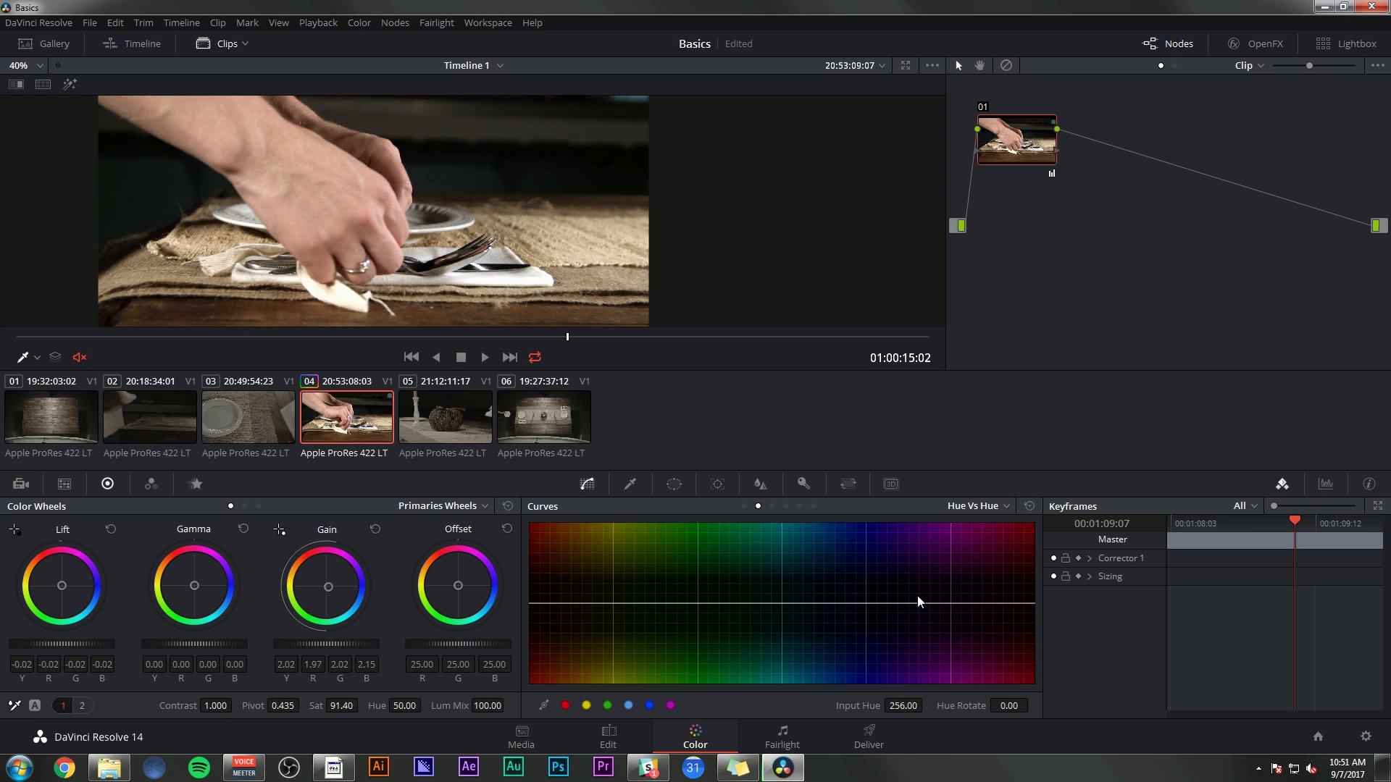
Try rotating the sampled skin hue by -53.04 on the Hue Vs Hue curve, with the affected range widened
left_click(355, 189)
left_click_drag(582, 603, 617, 605)
left_click_drag(561, 603, 577, 627)
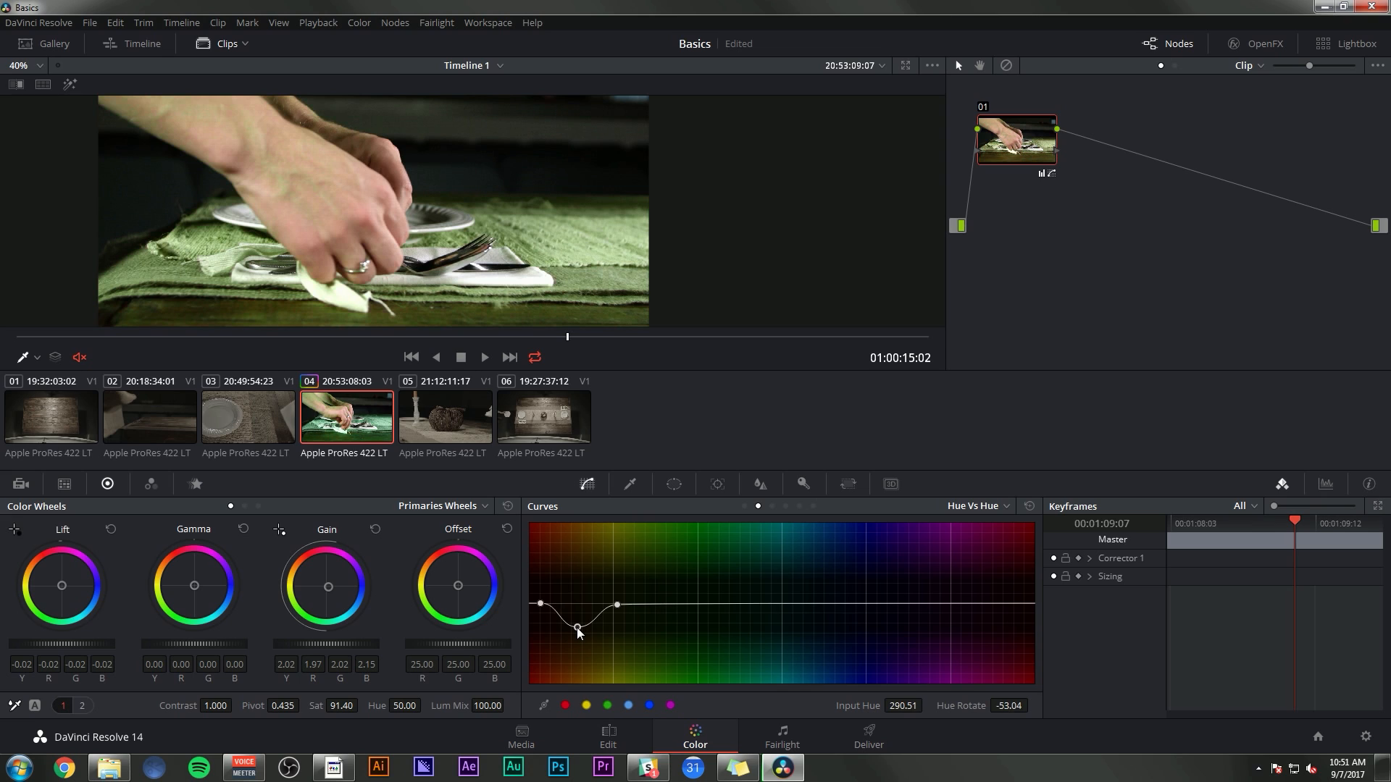
Open the Qualifier for clip 05 and sample the colour of the left candle
left_click(630, 484)
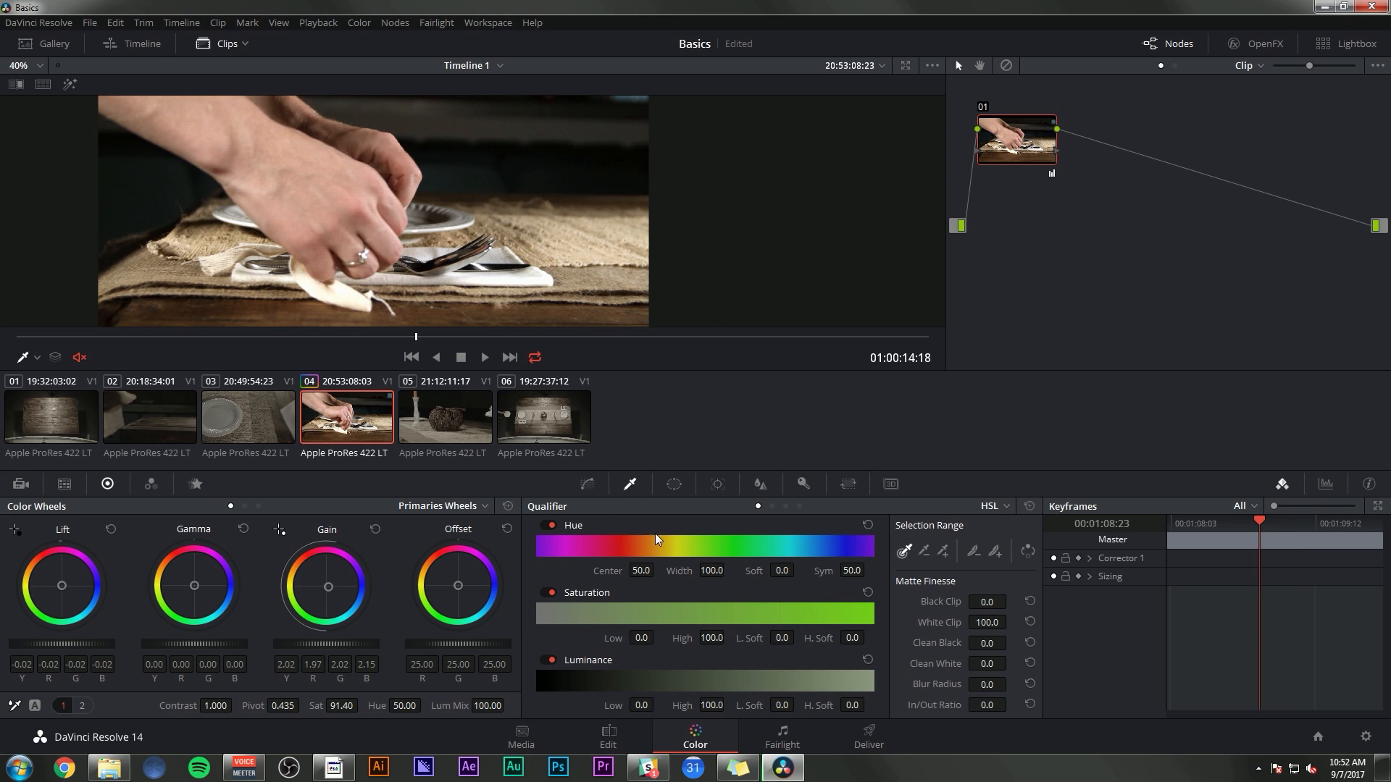
key("Down")
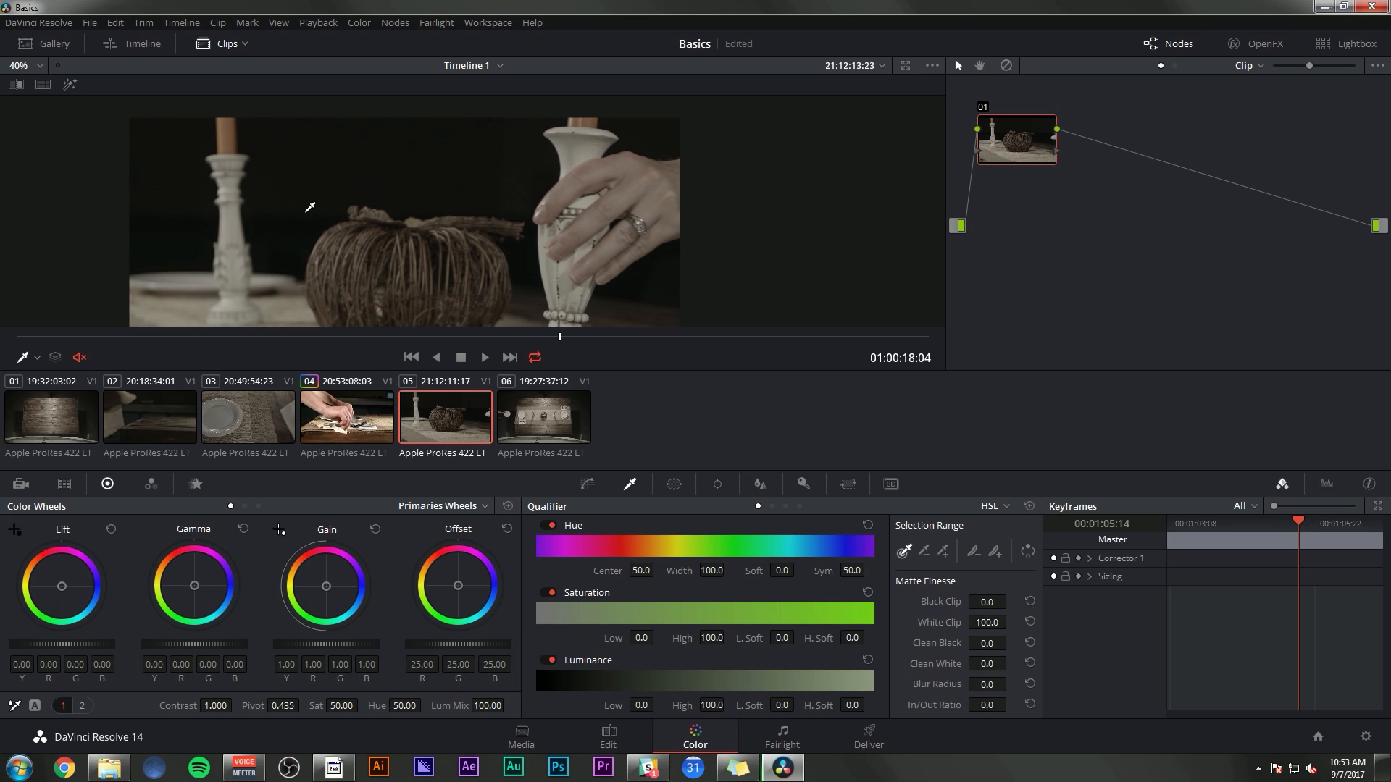
left_click_drag(291, 161, 316, 197)
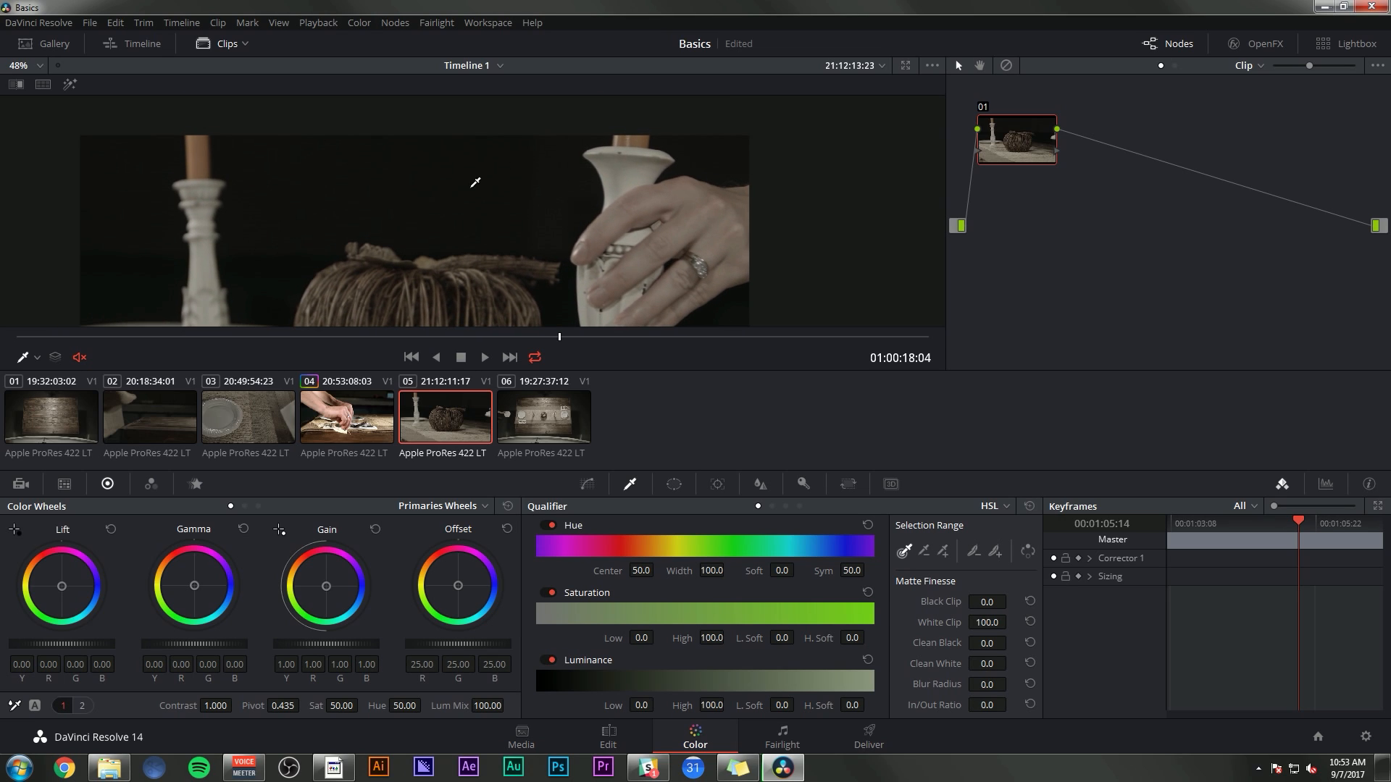
left_click(200, 154)
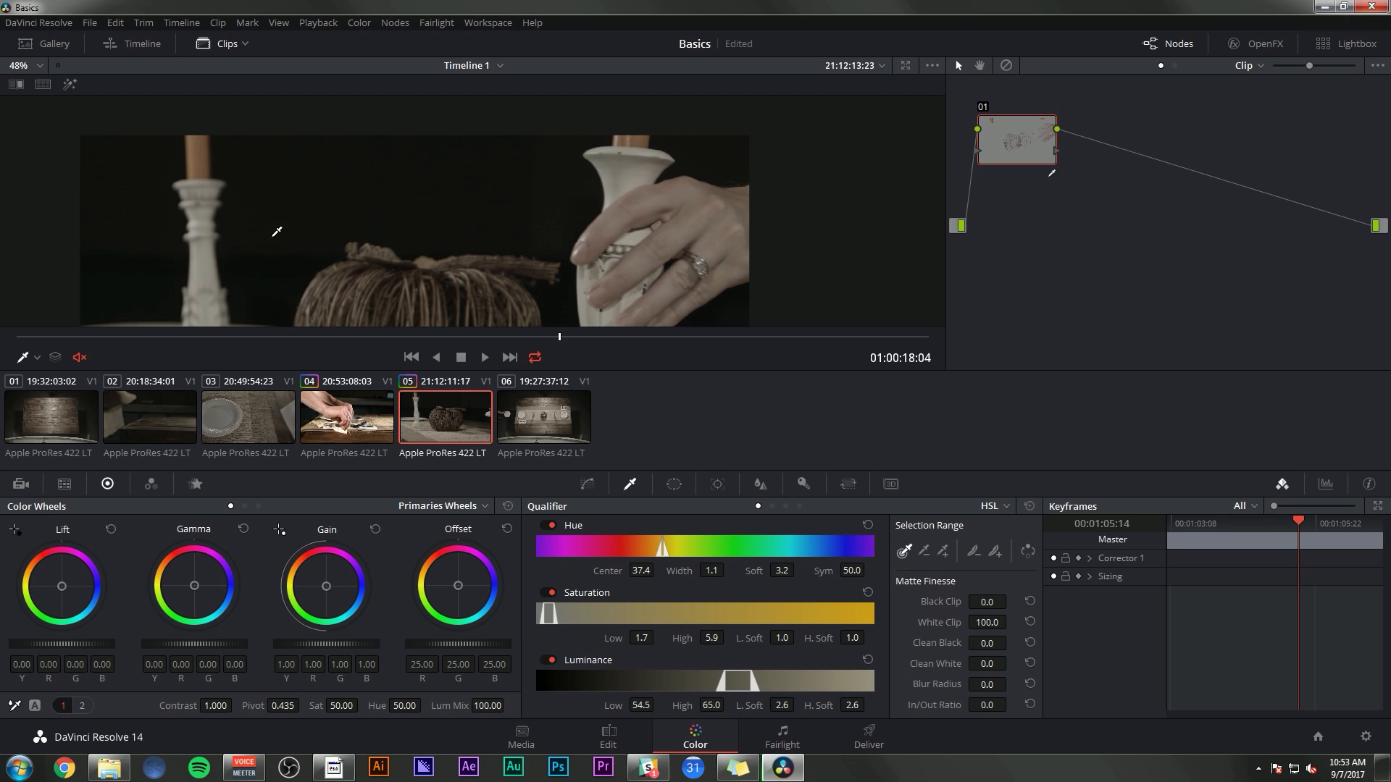
Highlight the qualified area and refine it to hue width 6.3 and softness 9.2, saturation 2.8 to 15.7 and luminance low 55.0
scroll(218, 207, "up", 2)
scroll(319, 205, "up", 2)
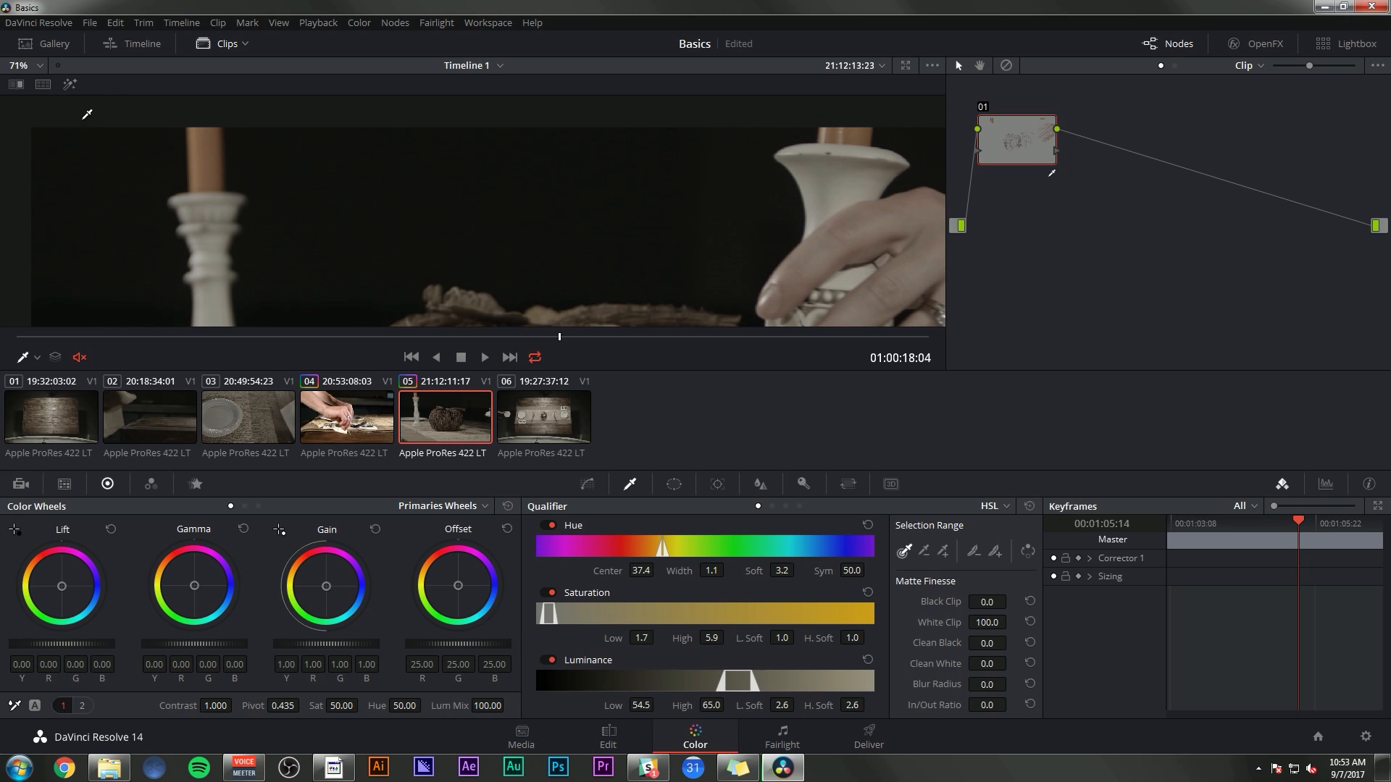
left_click(70, 86)
scroll(338, 210, "down", 5)
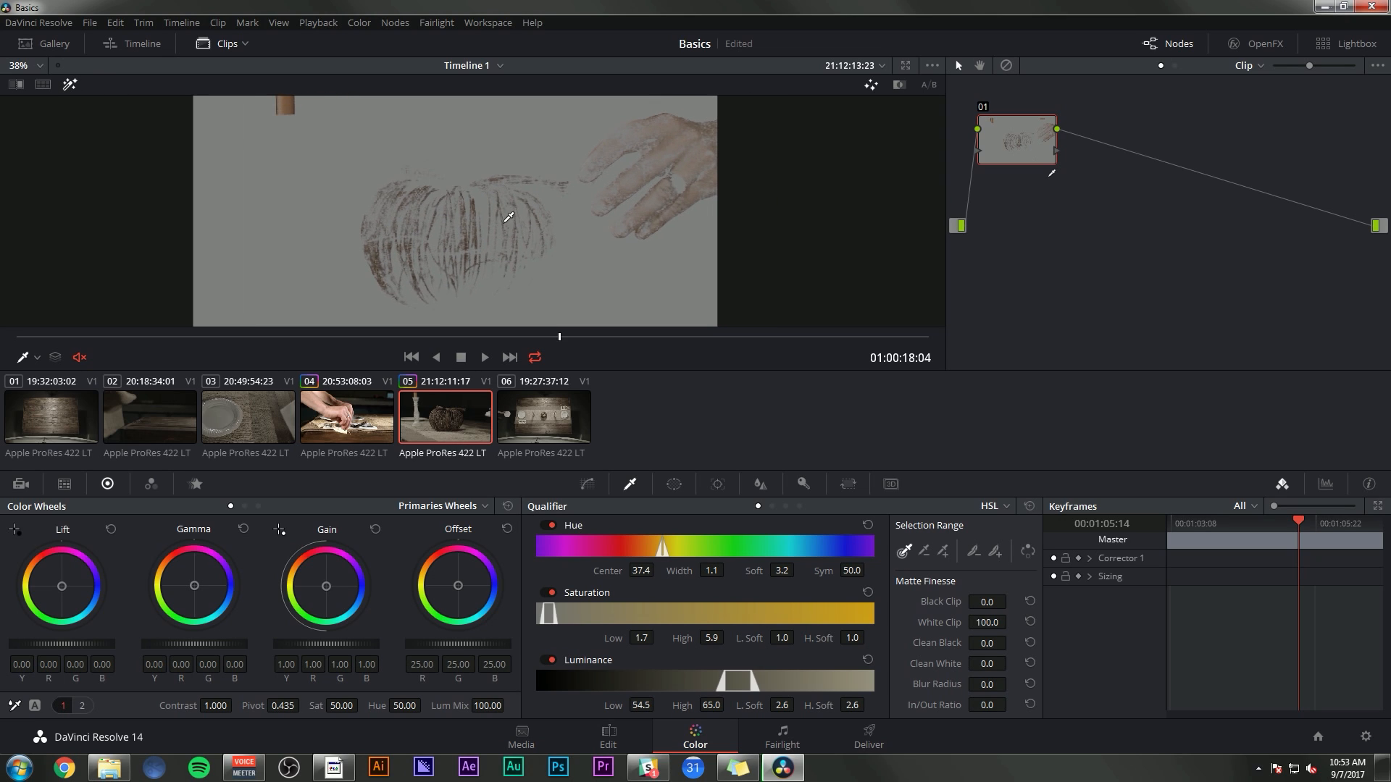
left_click_drag(711, 570, 654, 571)
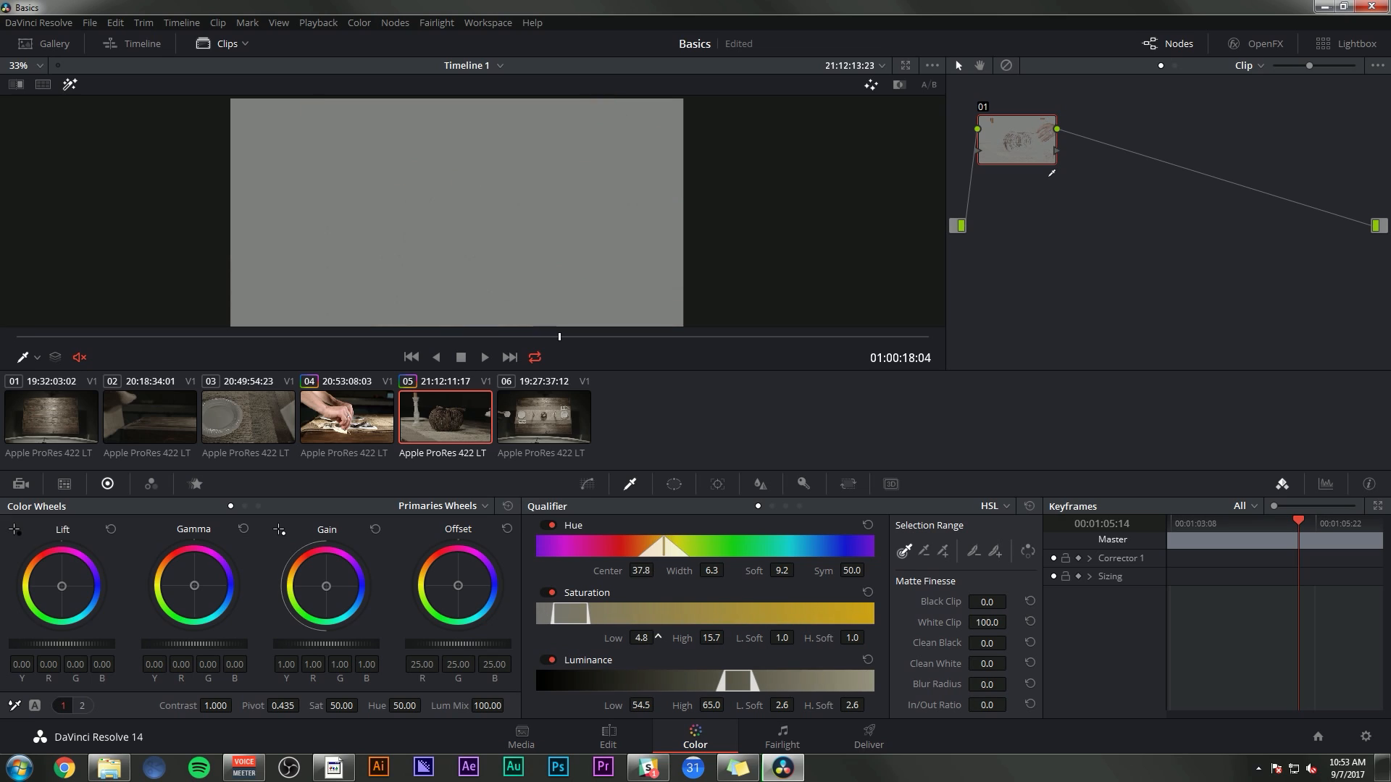
left_click_drag(662, 638, 651, 638)
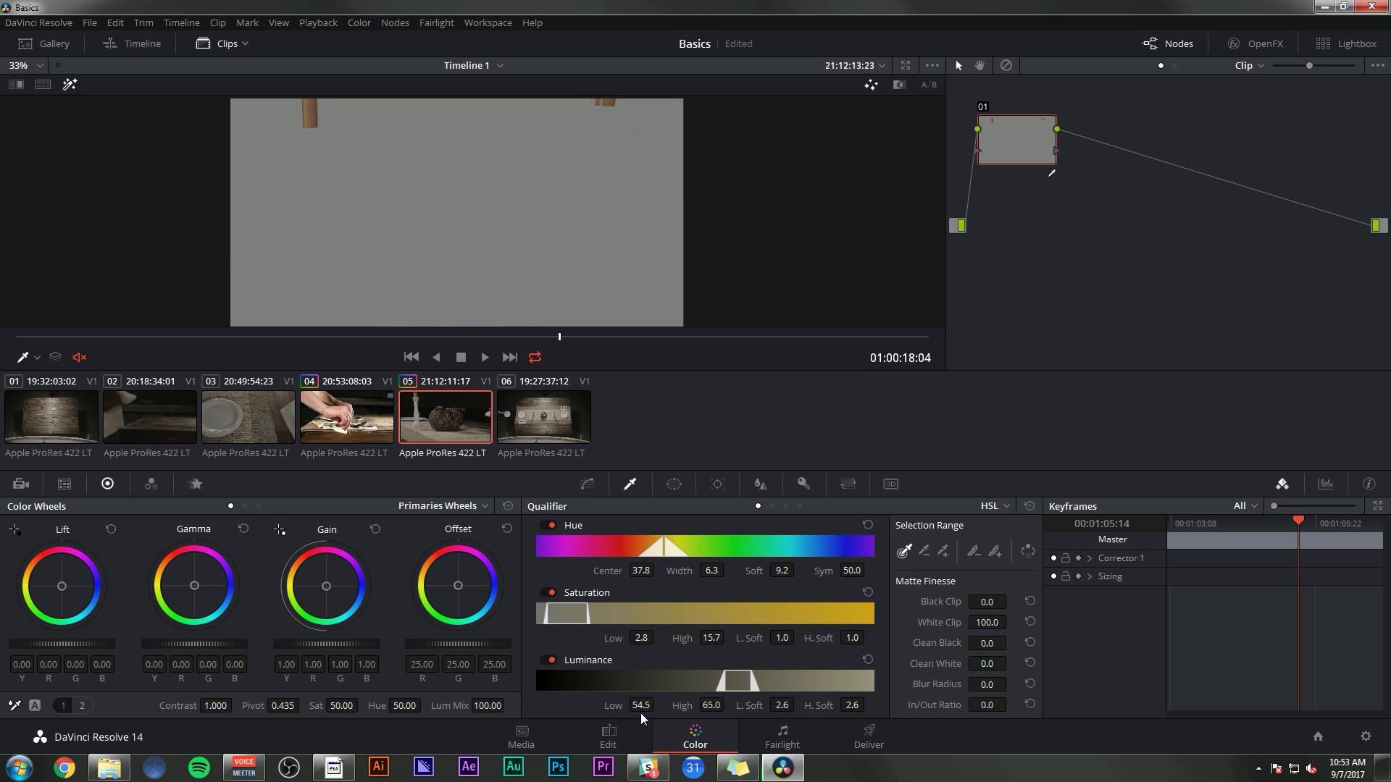
left_click_drag(643, 705, 655, 705)
Turn off the highlight, try tinting the candles pink with Gamma at red 0.14, green -0.04, blue 0.07, and undo the qualification
left_click_drag(283, 154, 307, 272)
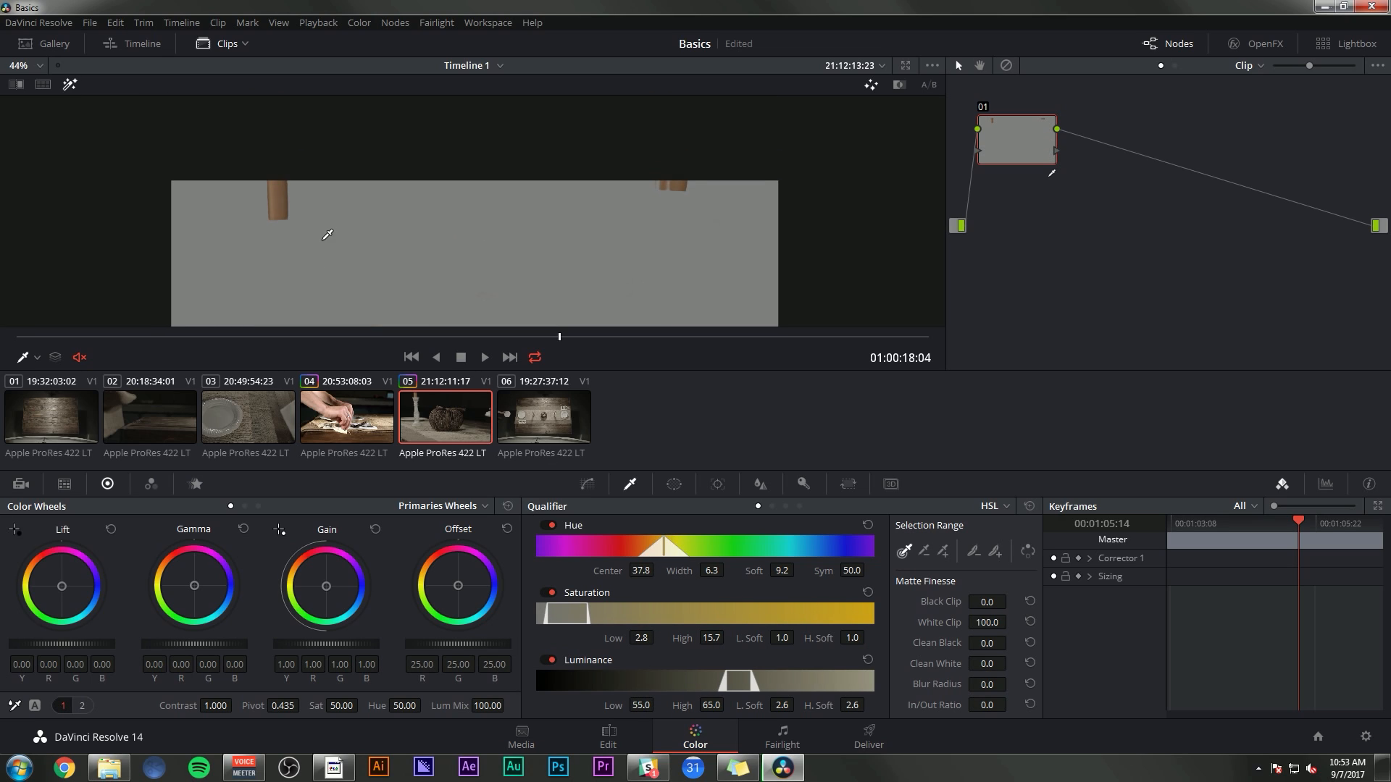
scroll(323, 238, "up", 1)
left_click(70, 84)
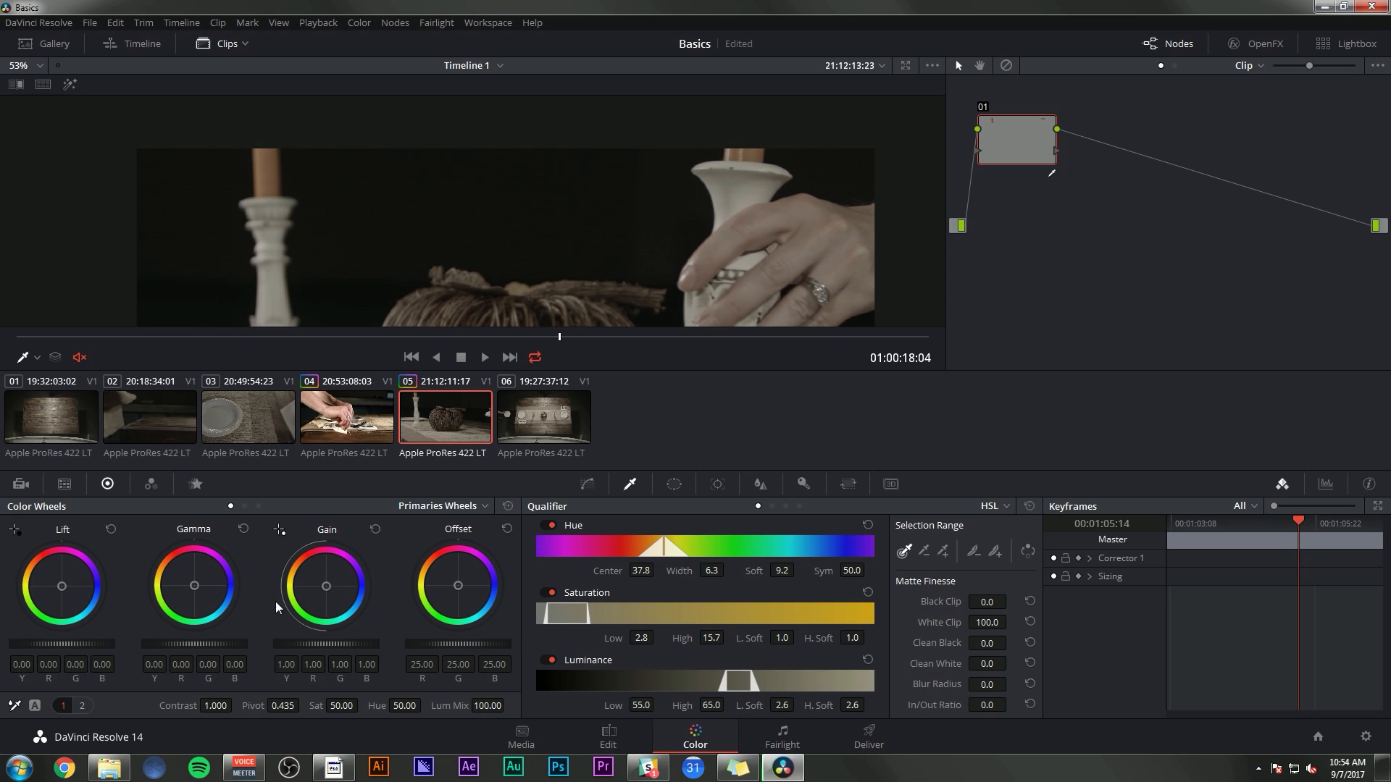
scroll(314, 177, "down", 3)
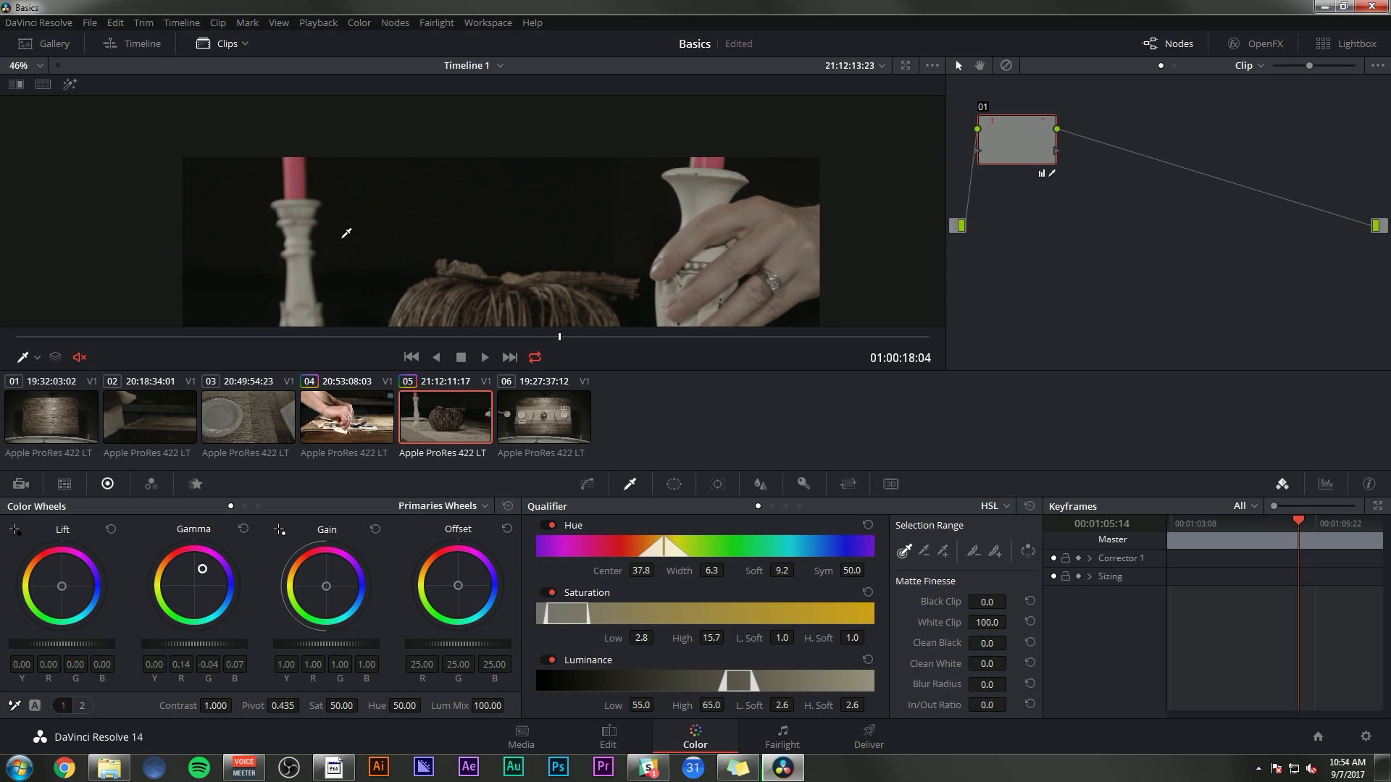
key("ctrl+z")
left_click_drag(552, 264, 447, 233)
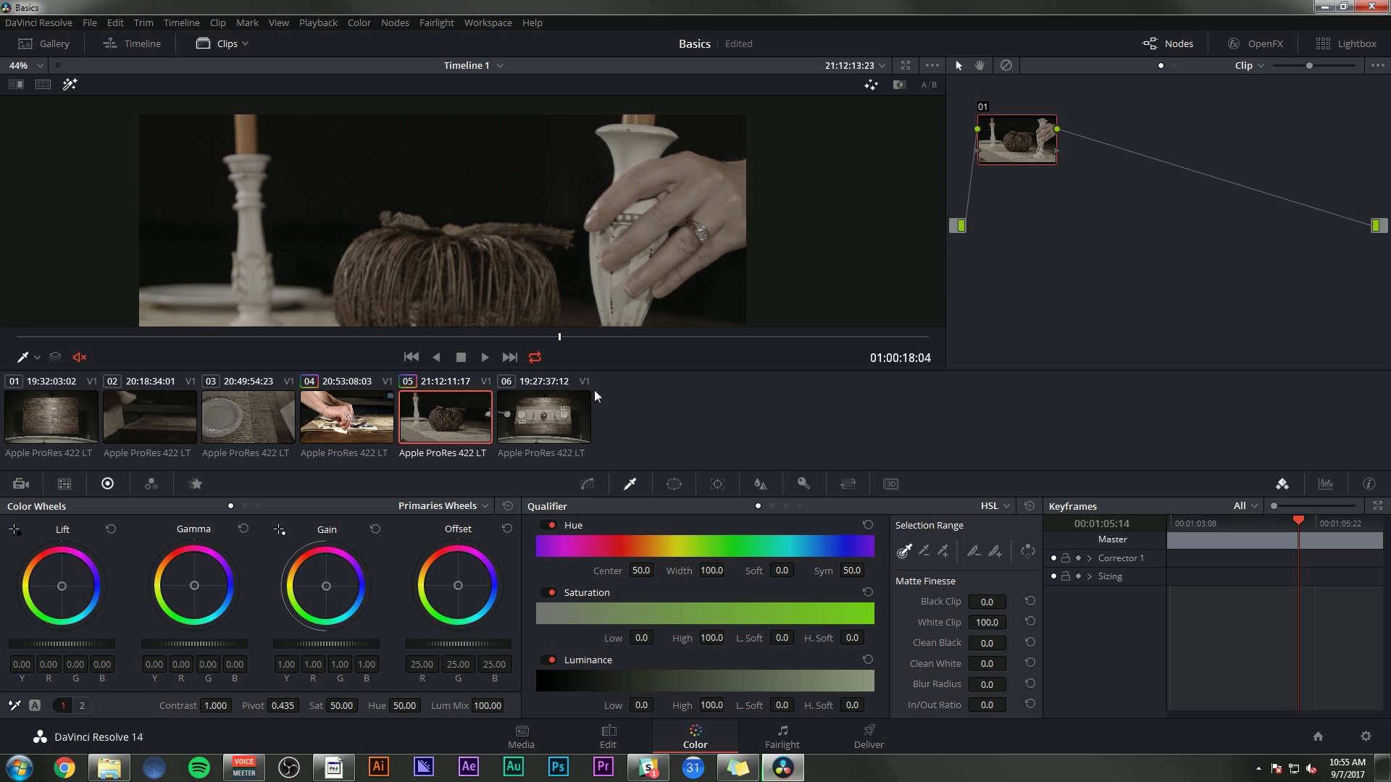
Draw a closed four-point curve window around the left candle on clip 05's first frame
left_click(673, 484)
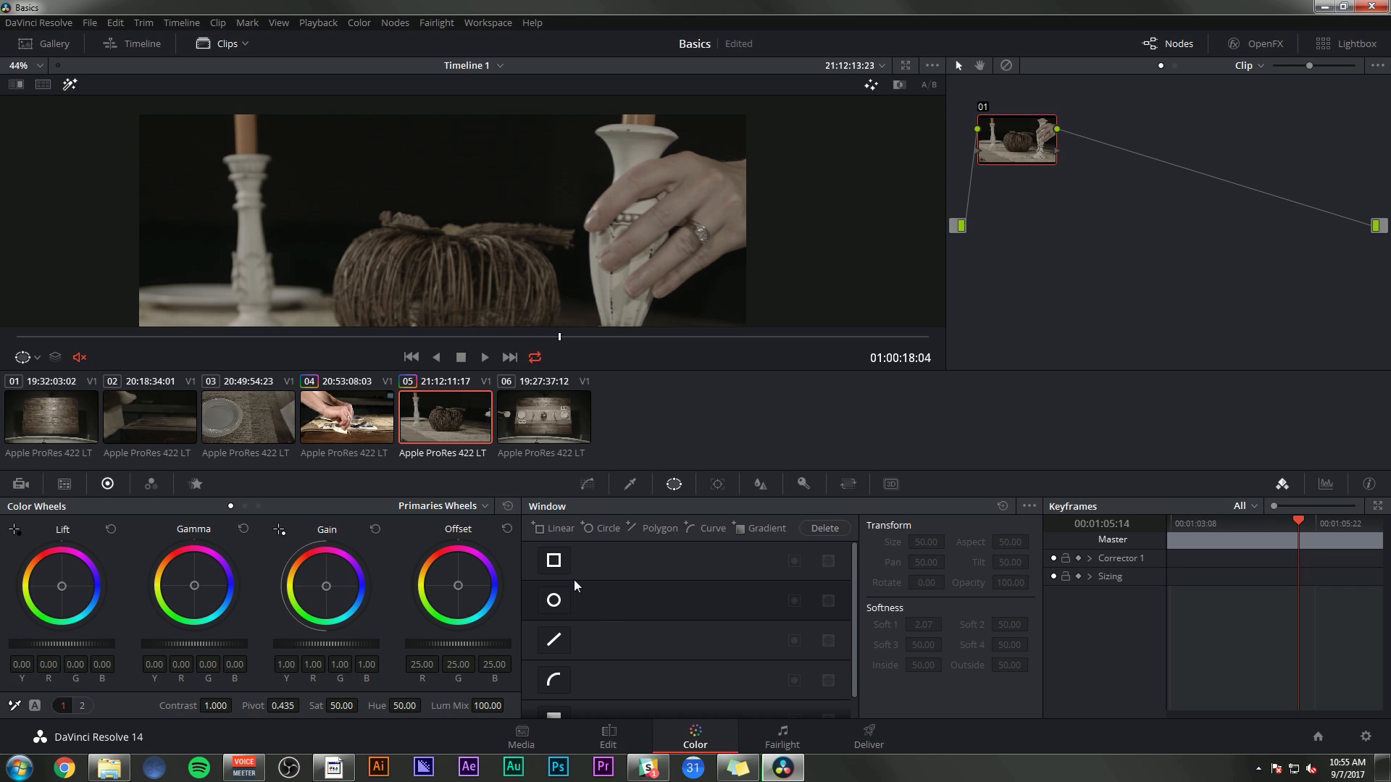
scroll(562, 268, "down", 2)
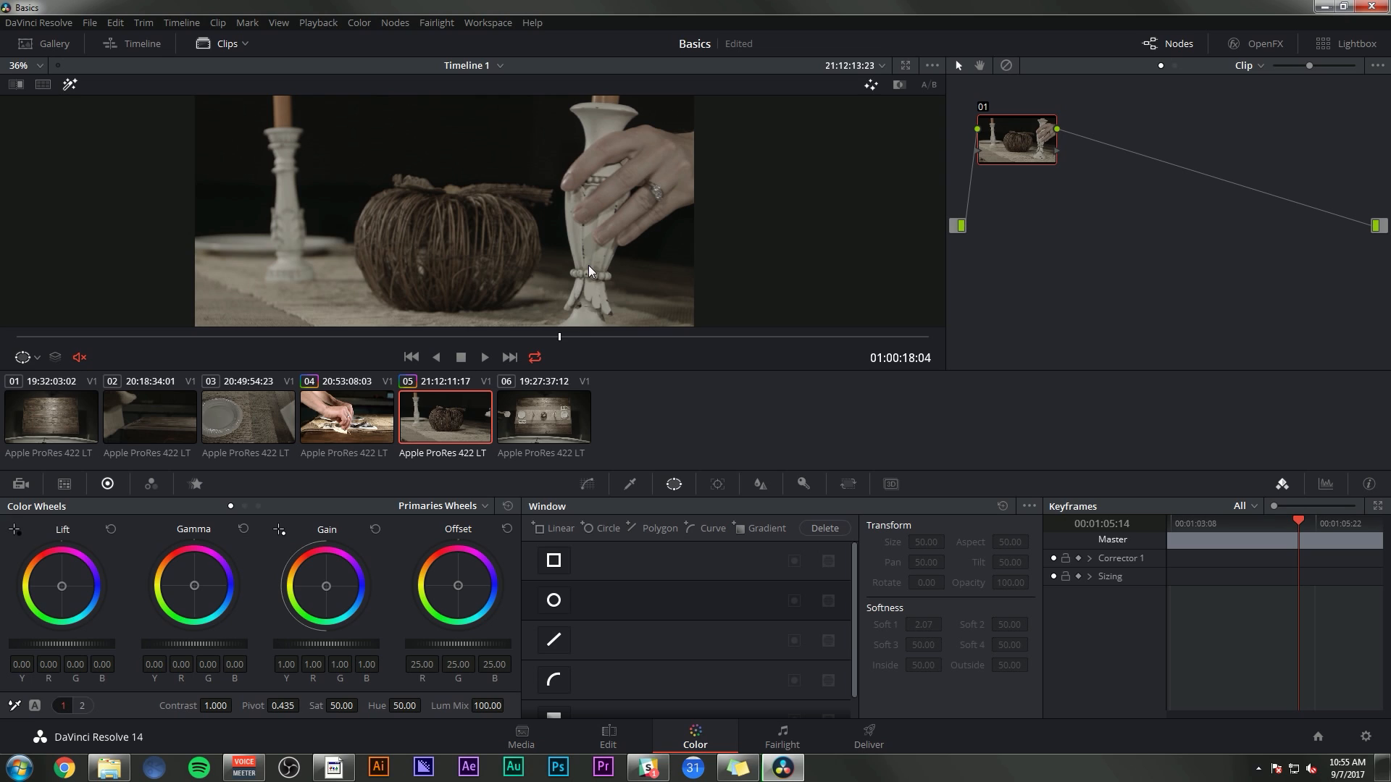
scroll(437, 247, "up", 1)
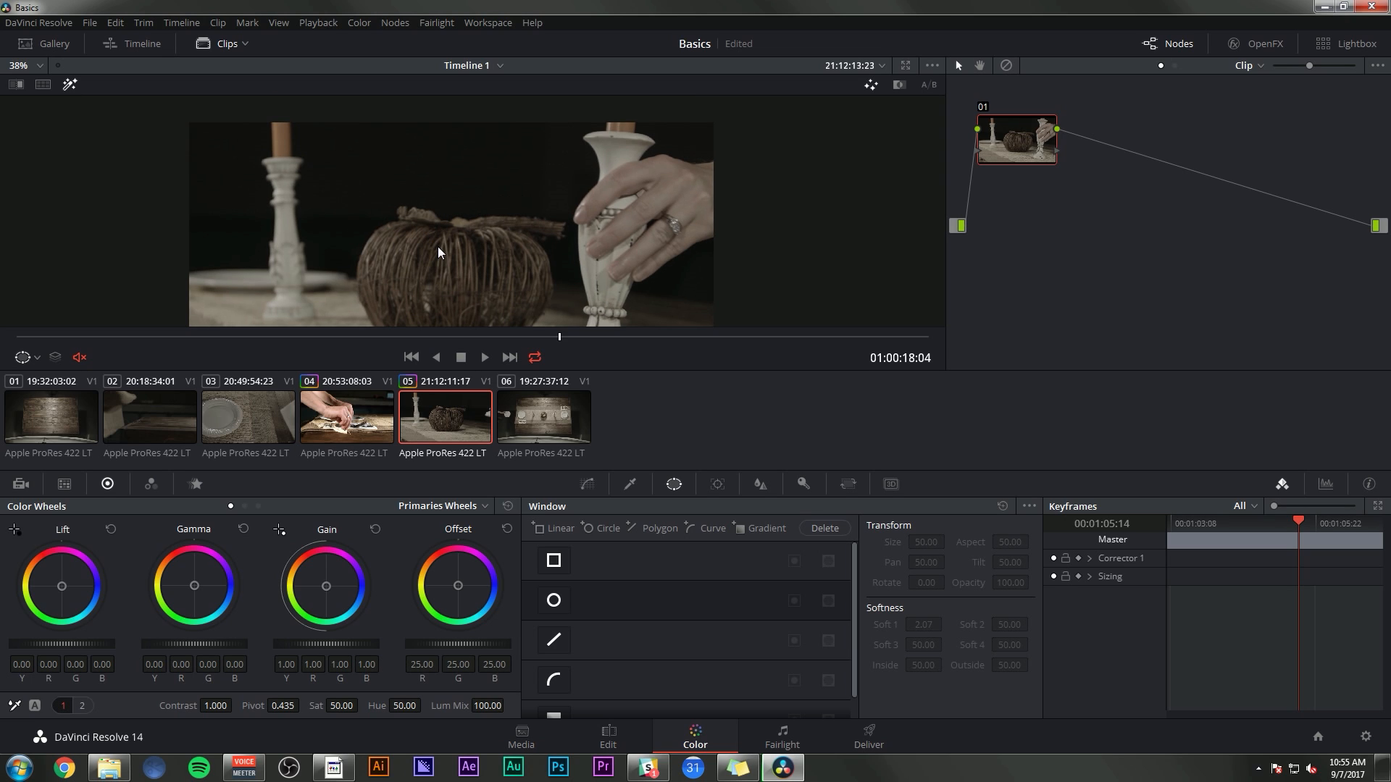
scroll(428, 171, "up", 2)
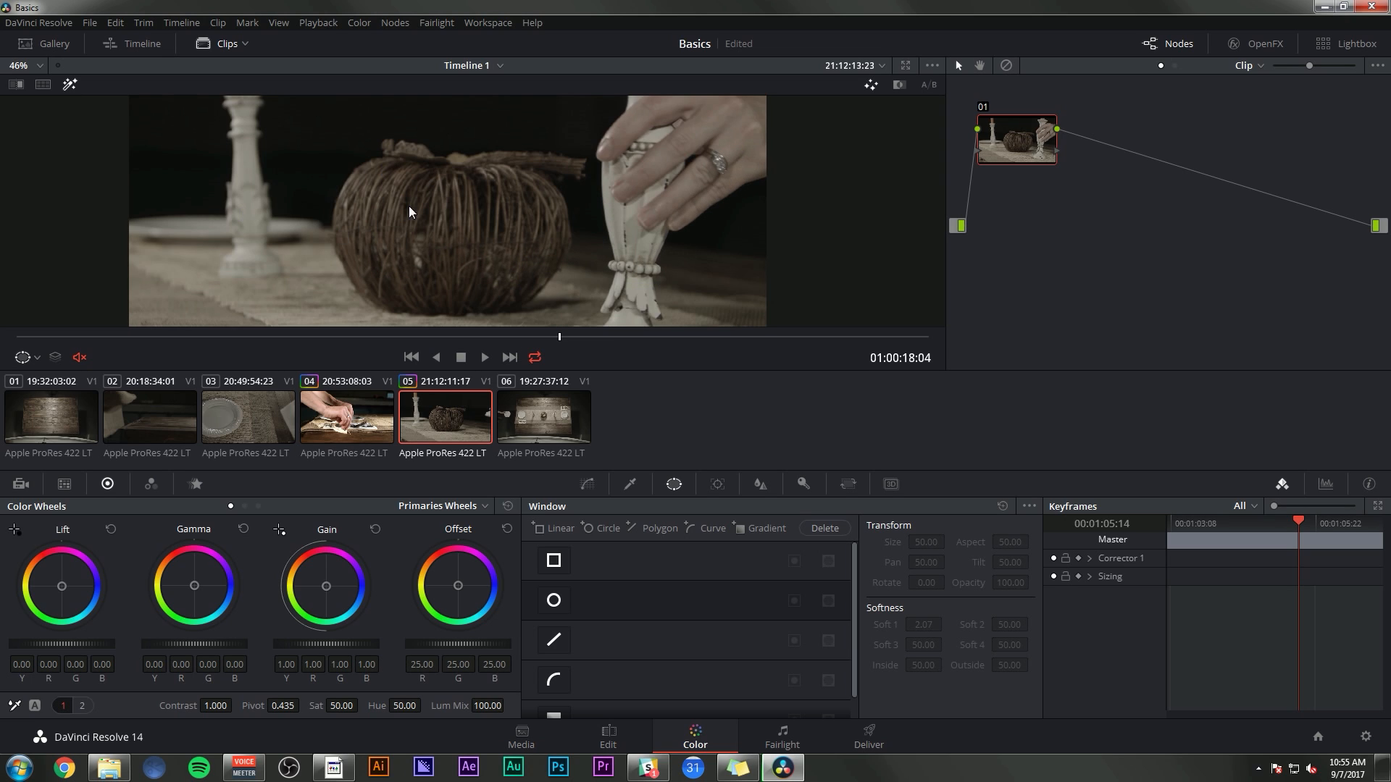
left_click_drag(409, 206, 409, 218)
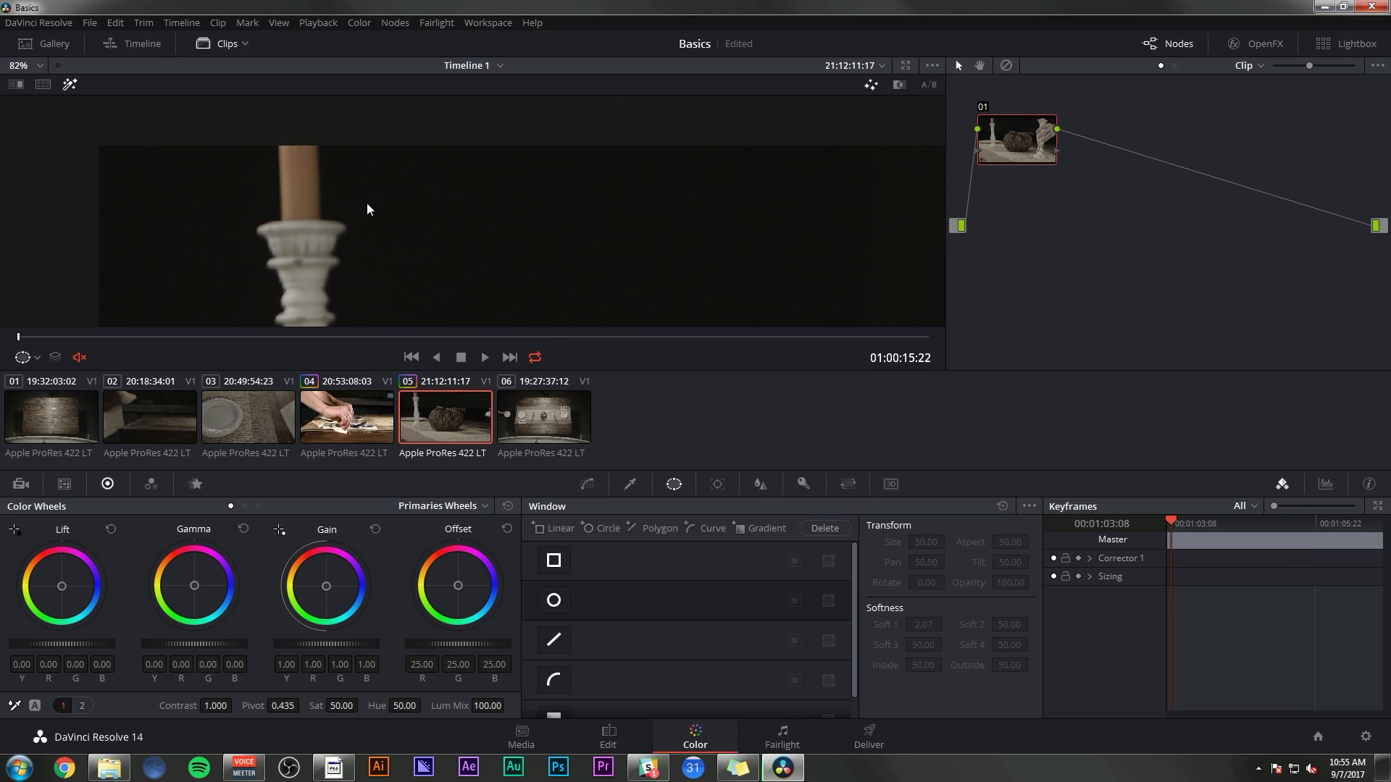
left_click(553, 680)
left_click(318, 140)
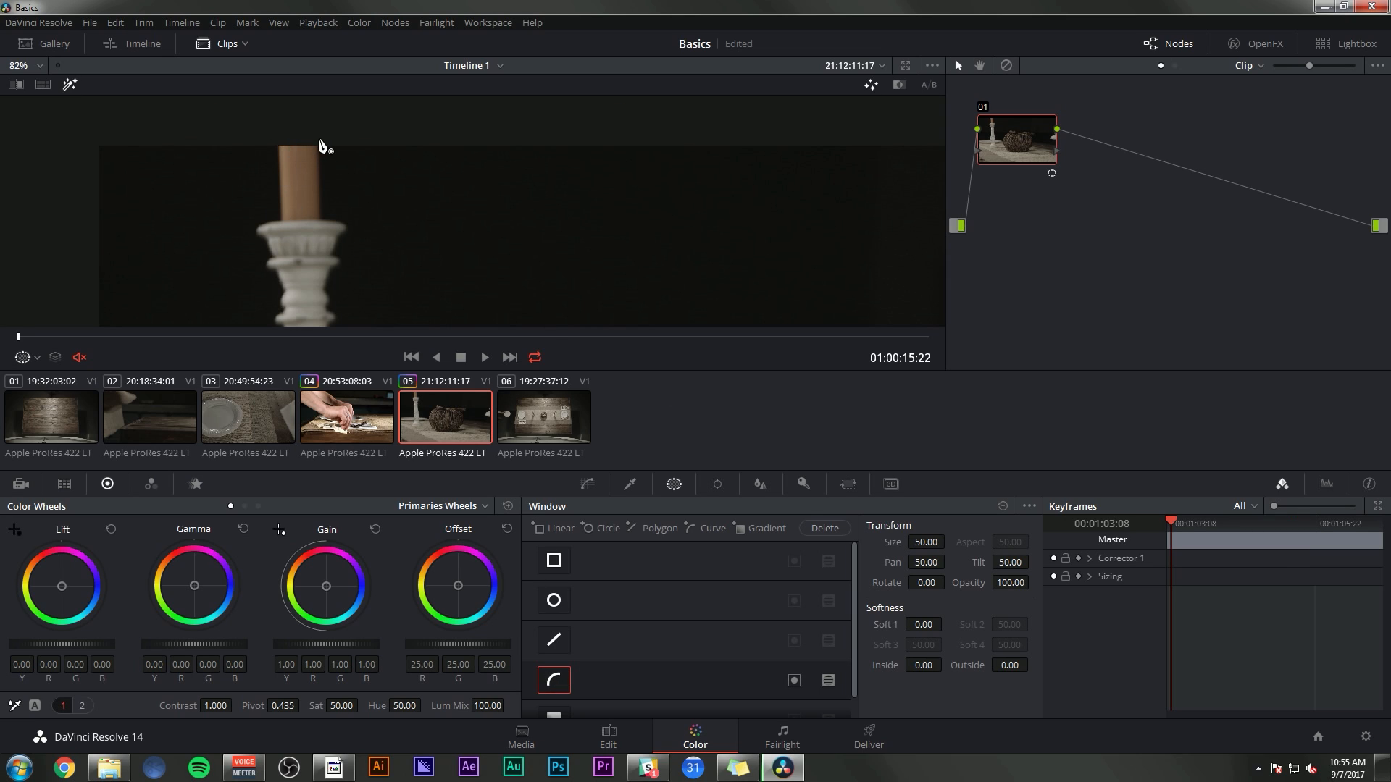
left_click(325, 218)
left_click(278, 222)
left_click(277, 133)
left_click(319, 140)
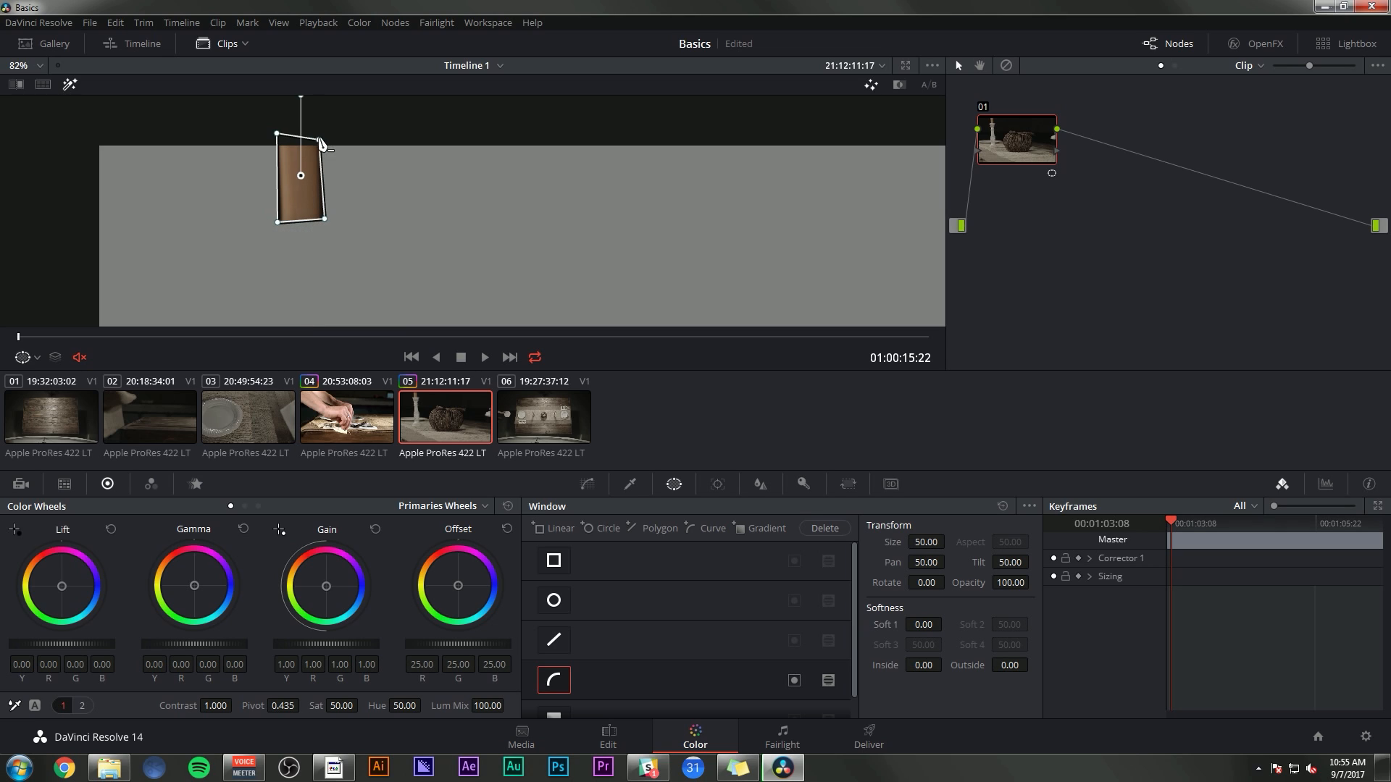
Replace the curve window with a circle window and move it to Pan 48.77 and Tilt 52.19, over the pumpkin's upper part
scroll(630, 281, "down", 3)
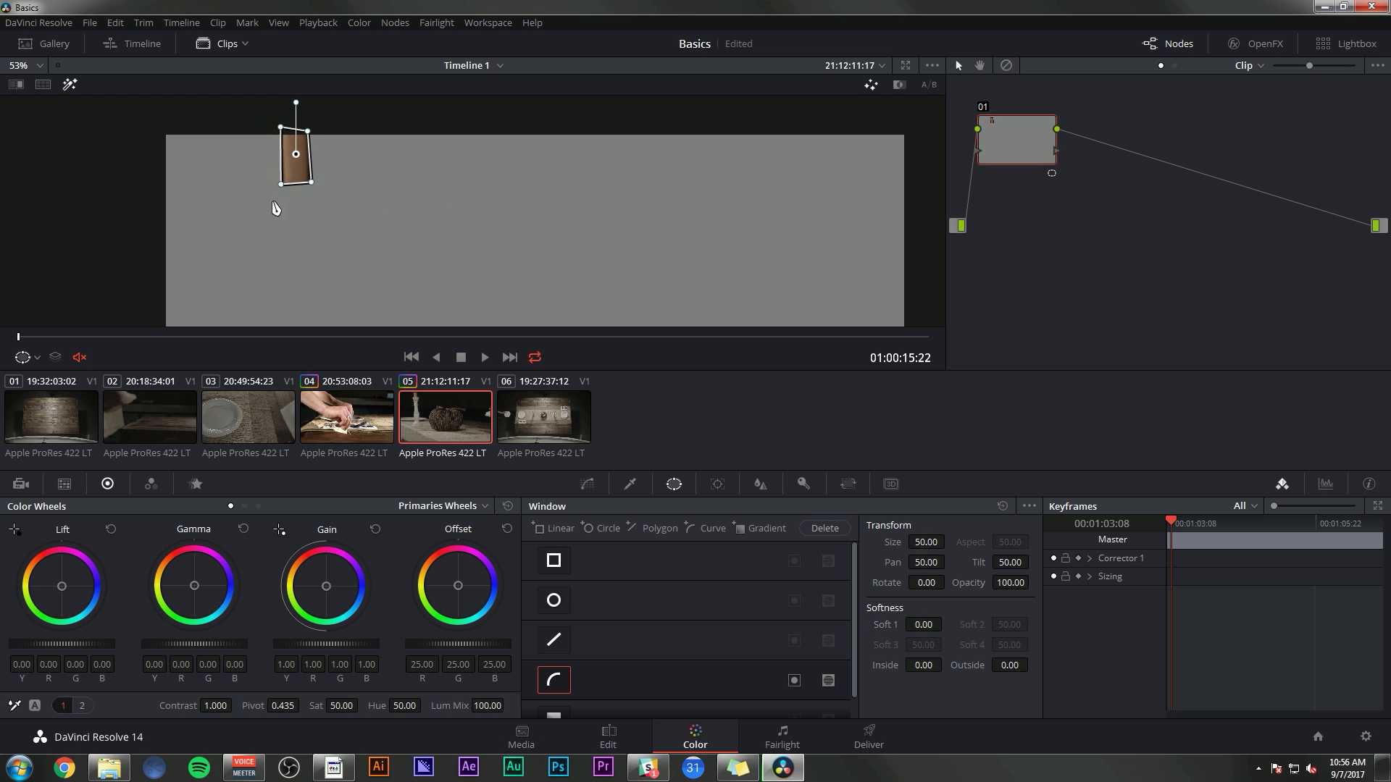
left_click(553, 680)
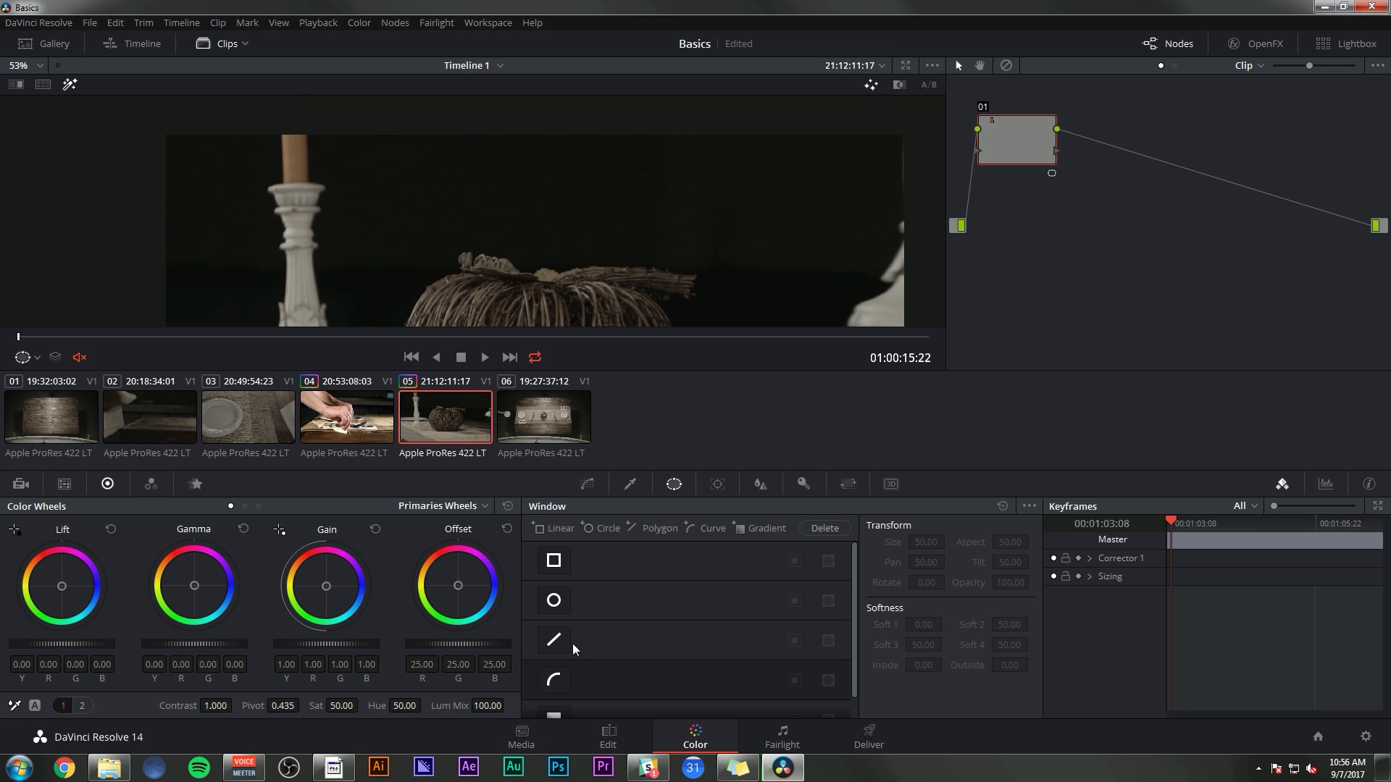
left_click(554, 601)
scroll(638, 239, "down", 4)
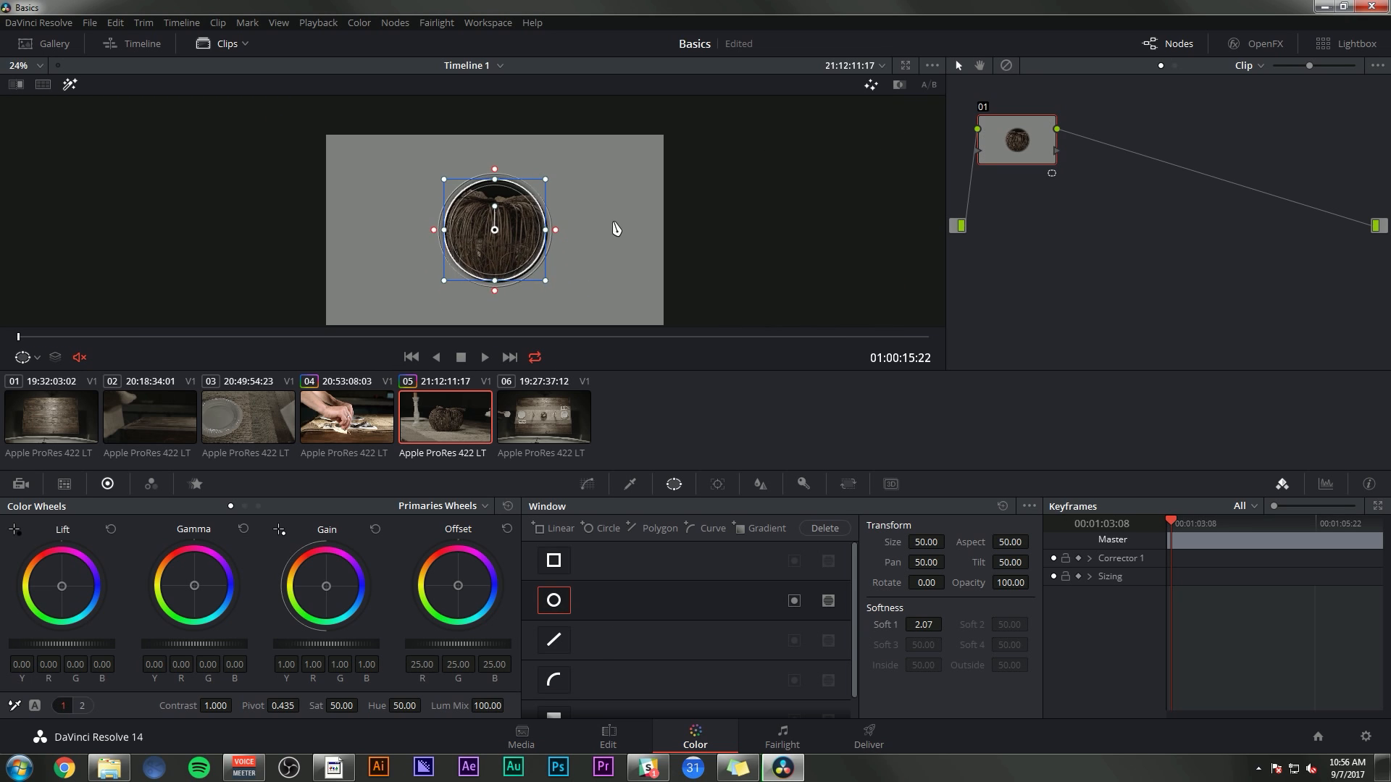
scroll(473, 210, "up", 2)
left_click_drag(473, 210, 444, 155)
left_click_drag(345, 226, 339, 199)
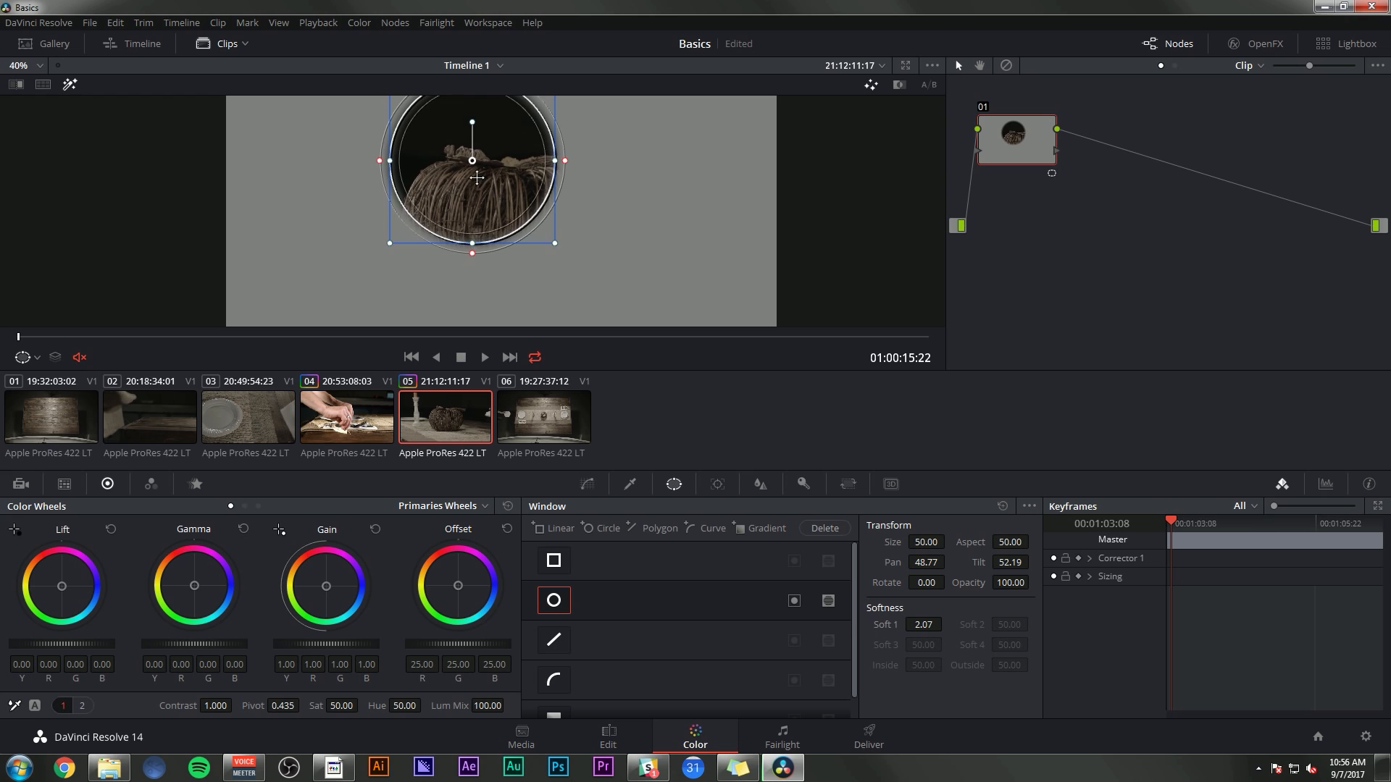
Centre the circle window on the pumpkin, turn off the highlight view and tint the area magenta with the lift, gamma and gain wheels
left_click_drag(477, 178, 472, 236)
left_click(71, 85)
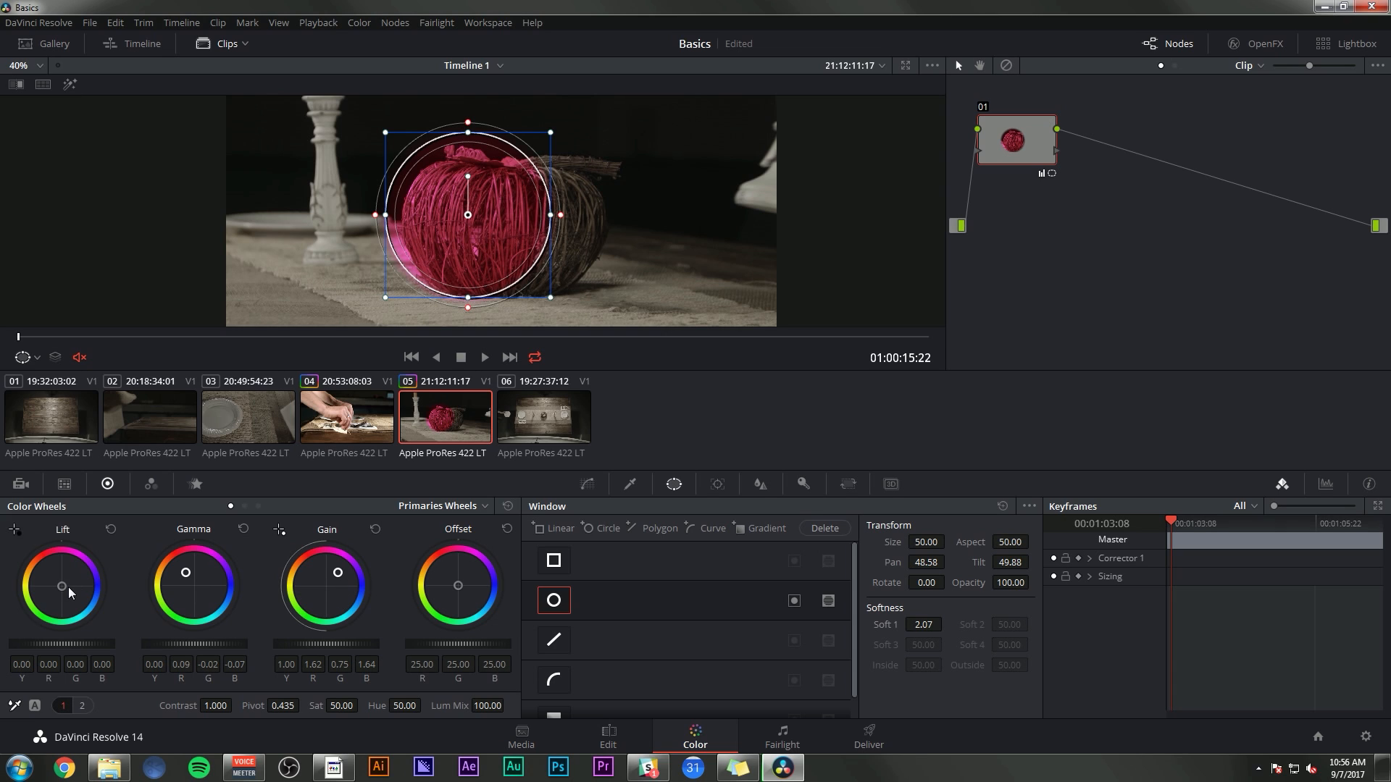
left_click_drag(70, 593, 74, 588)
key("shift+h")
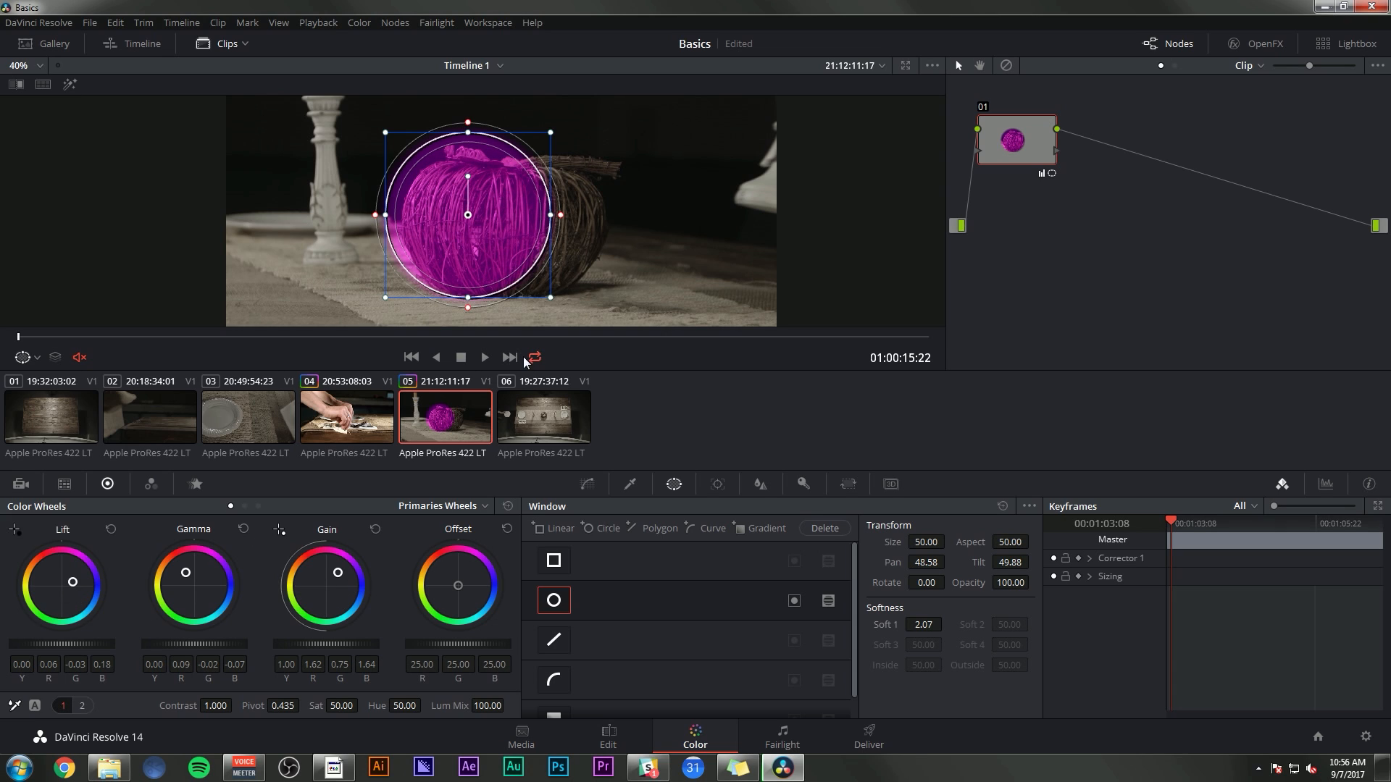
Add a curve window around the candle and a square window over the bright object at the frame's far edge
left_click(587, 484)
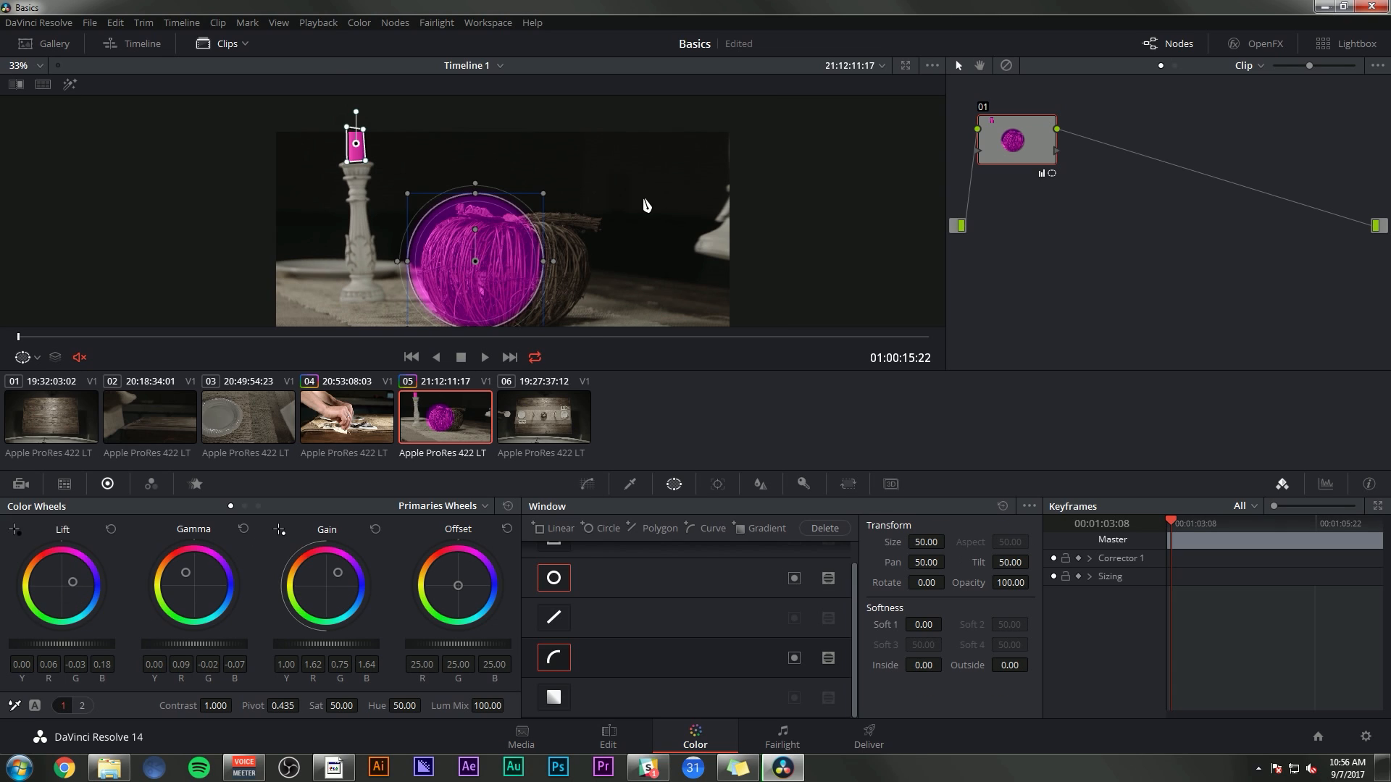
scroll(595, 223, "up", 1)
left_click(560, 529)
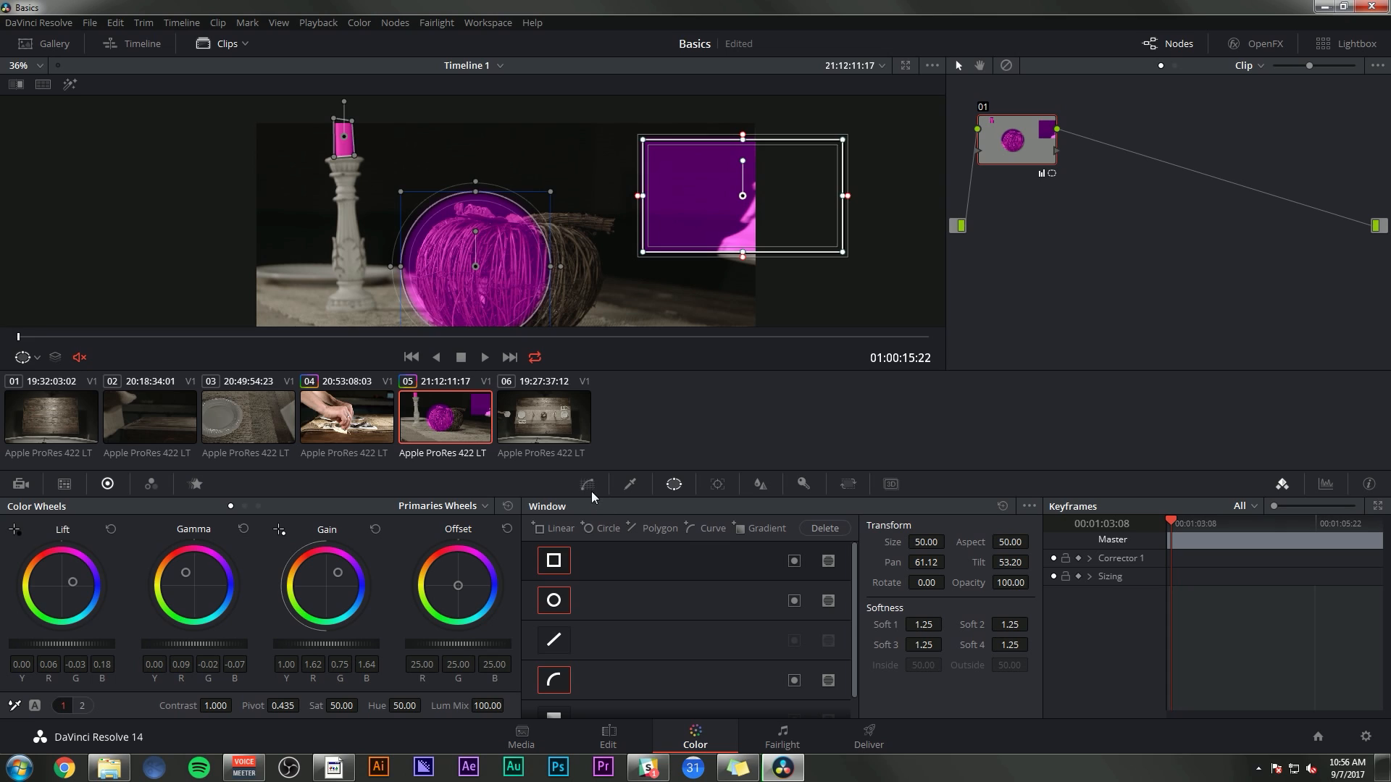
Reset all windows and the primary color wheels on the clip
left_click(1003, 507)
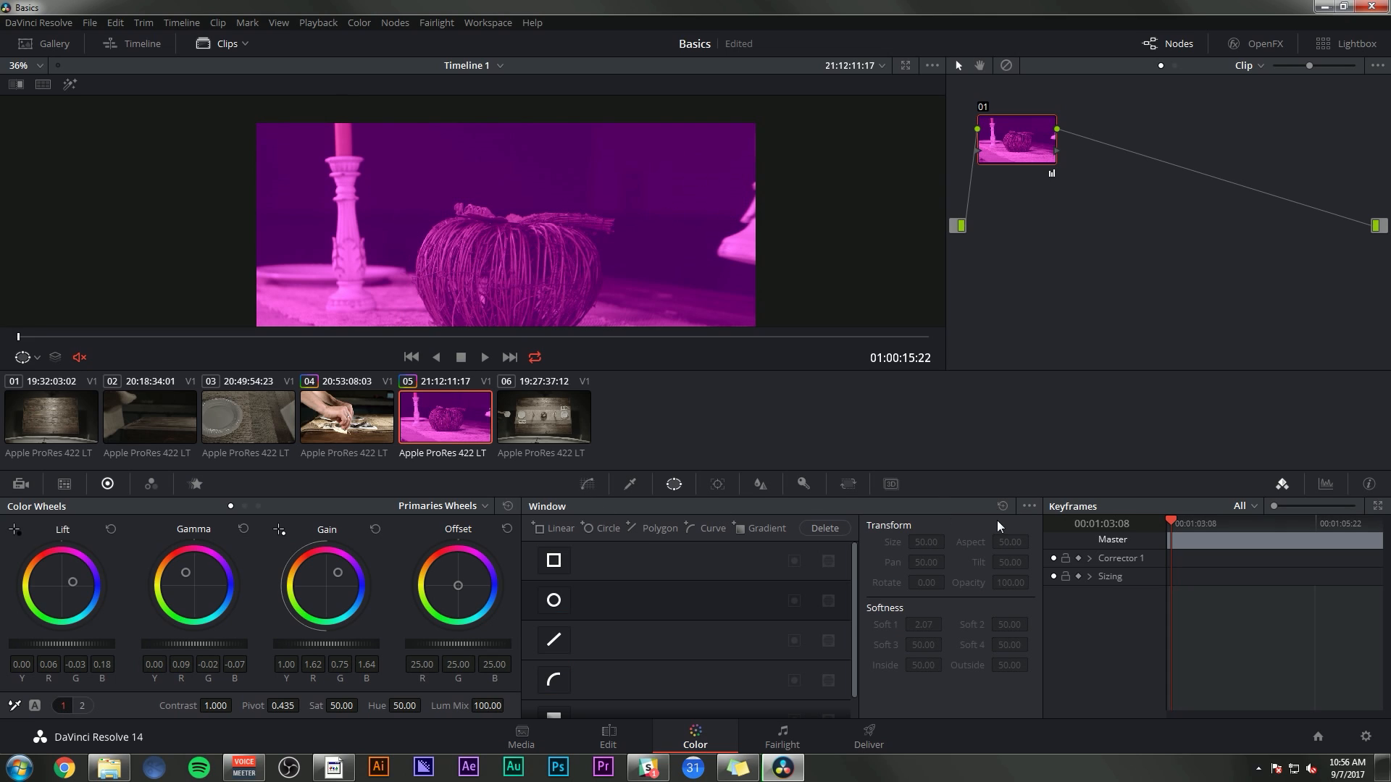
left_click(507, 505)
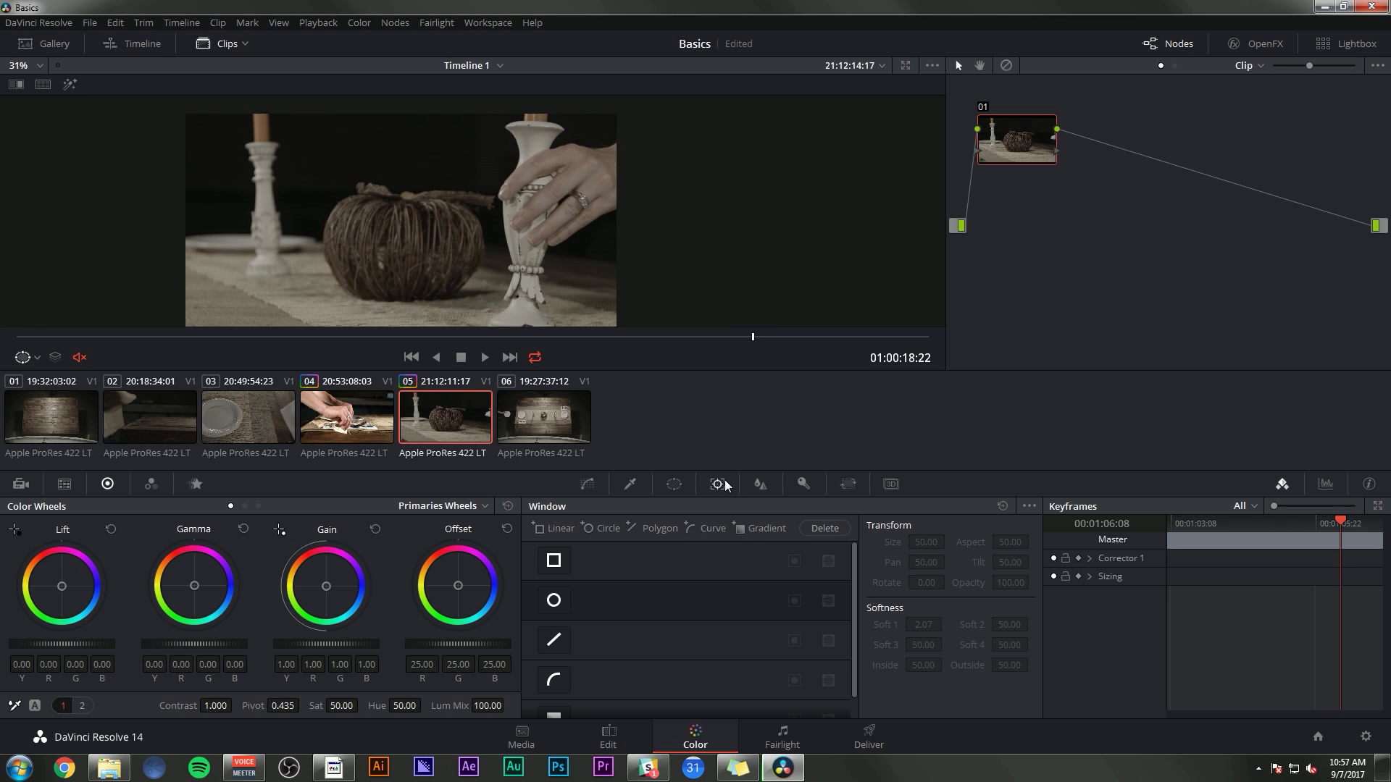
At 01:00:19:06, draw a closed curve window around the hand and fingers, extending past the frame edge beside the wrist
left_click(721, 485)
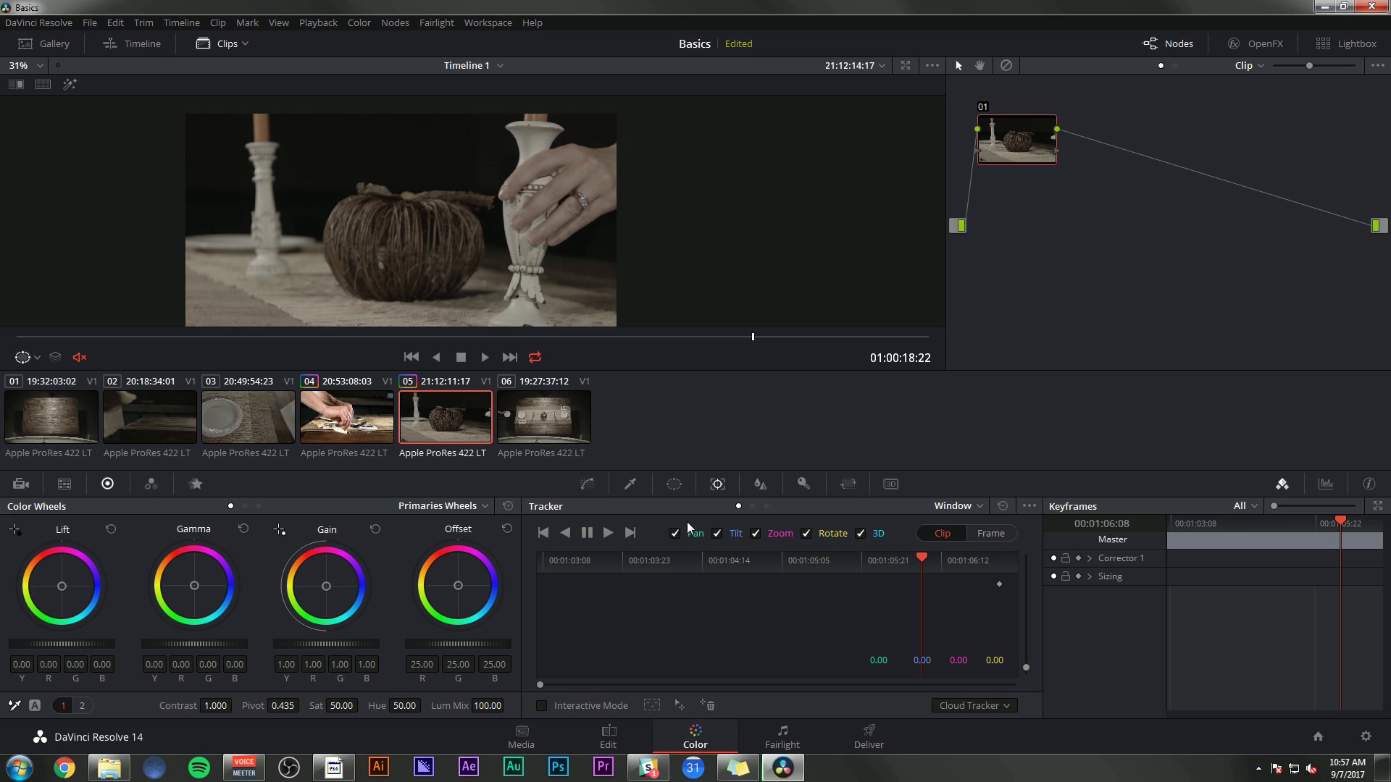
left_click_drag(753, 337, 835, 337)
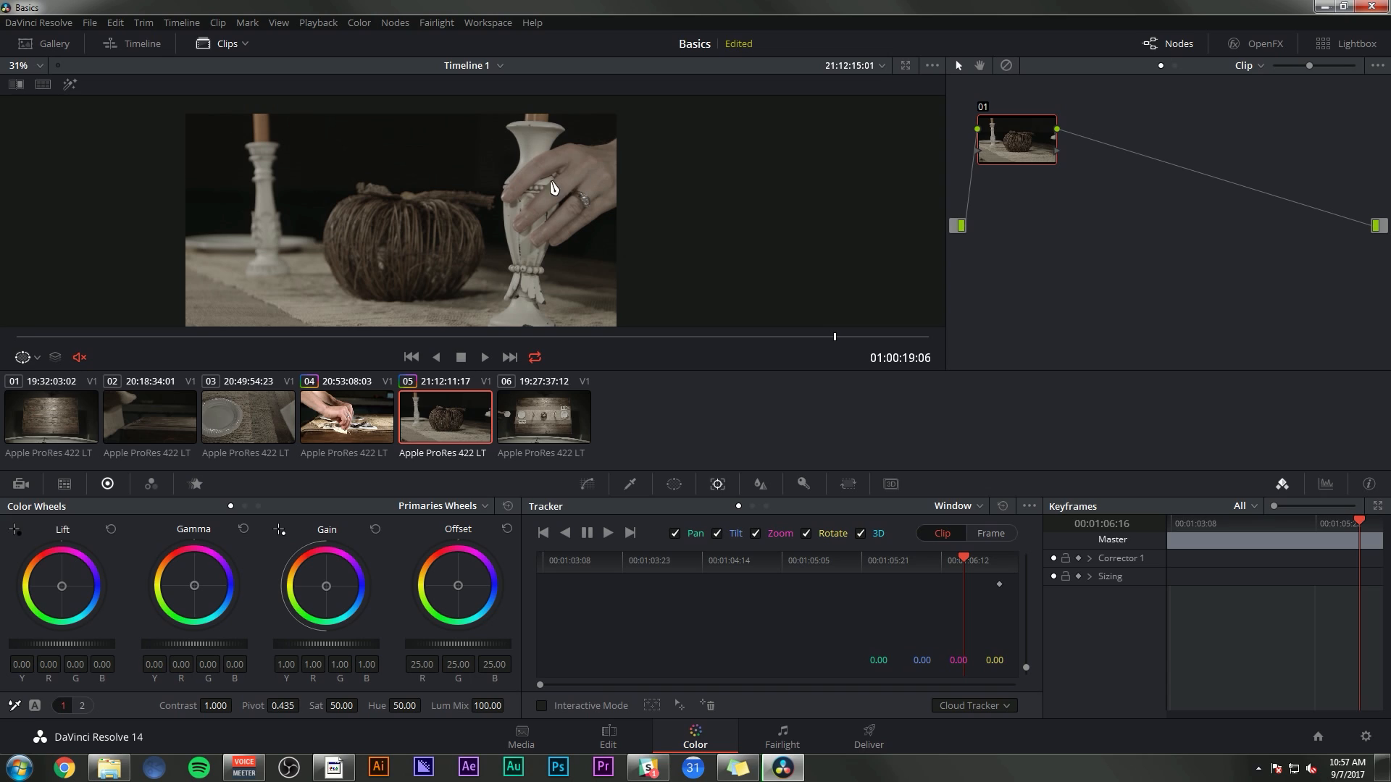
left_click(673, 484)
left_click(553, 679)
left_click(618, 135)
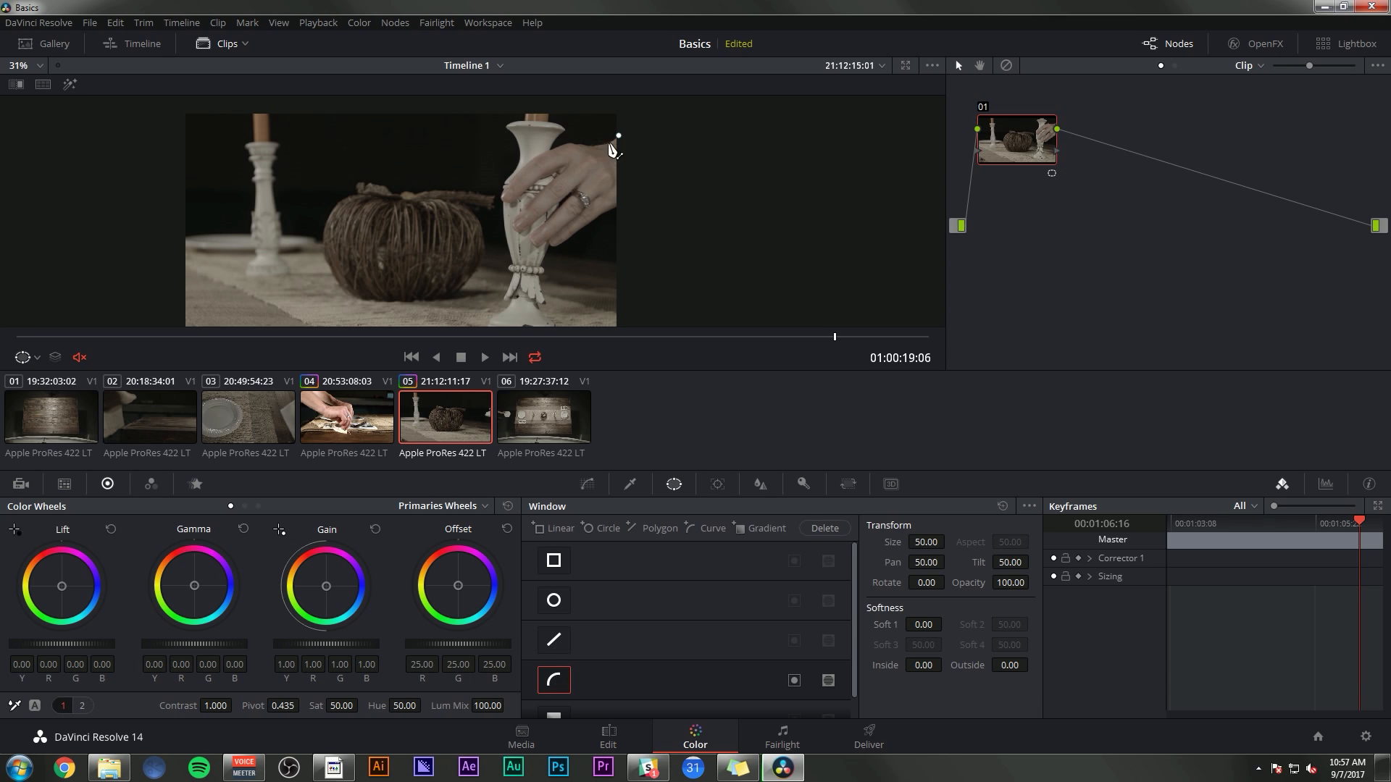
left_click_drag(599, 146, 593, 148)
left_click(566, 144)
left_click(512, 177)
left_click(551, 174)
left_click(507, 205)
left_click(509, 222)
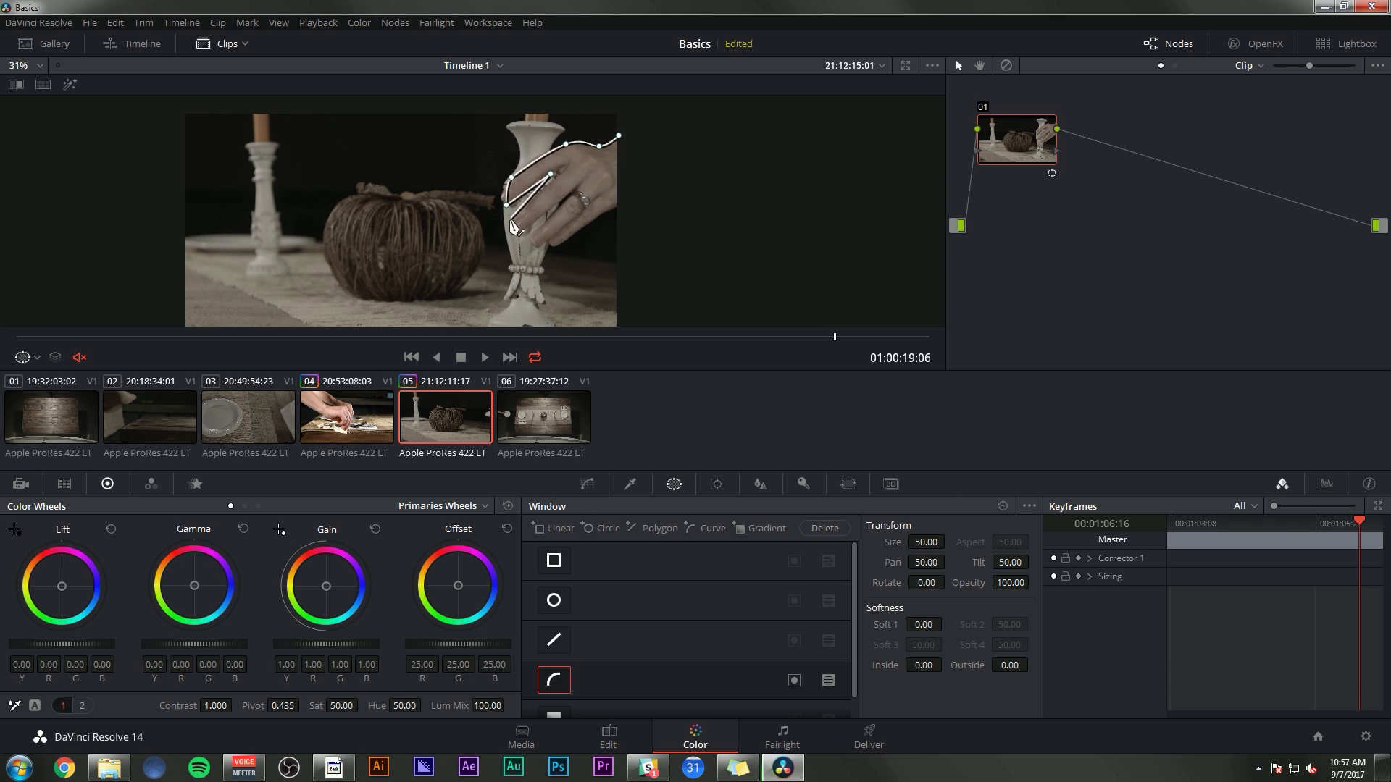
left_click(519, 234)
left_click(572, 193)
left_click(532, 231)
left_click(537, 244)
left_click(576, 217)
left_click(549, 239)
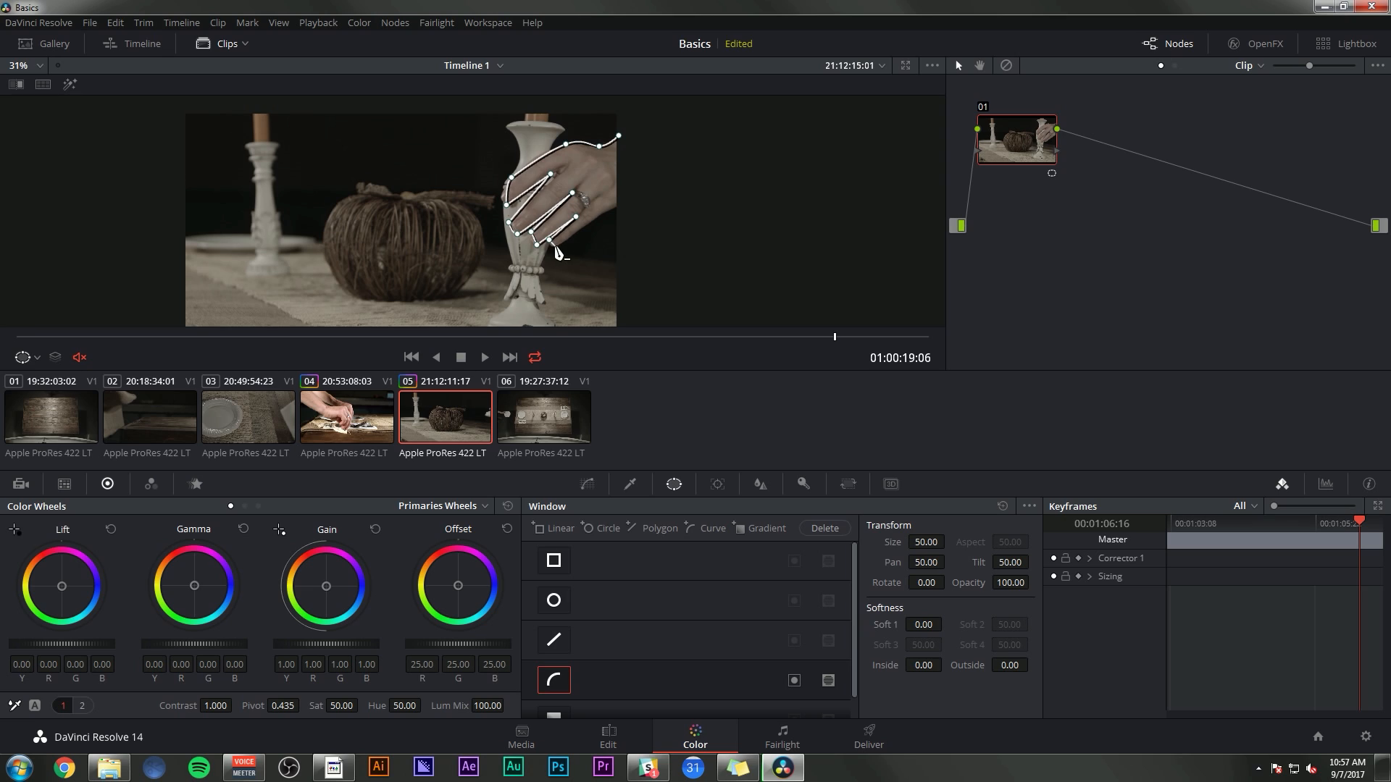
left_click(628, 204)
left_click(645, 132)
left_click(619, 135)
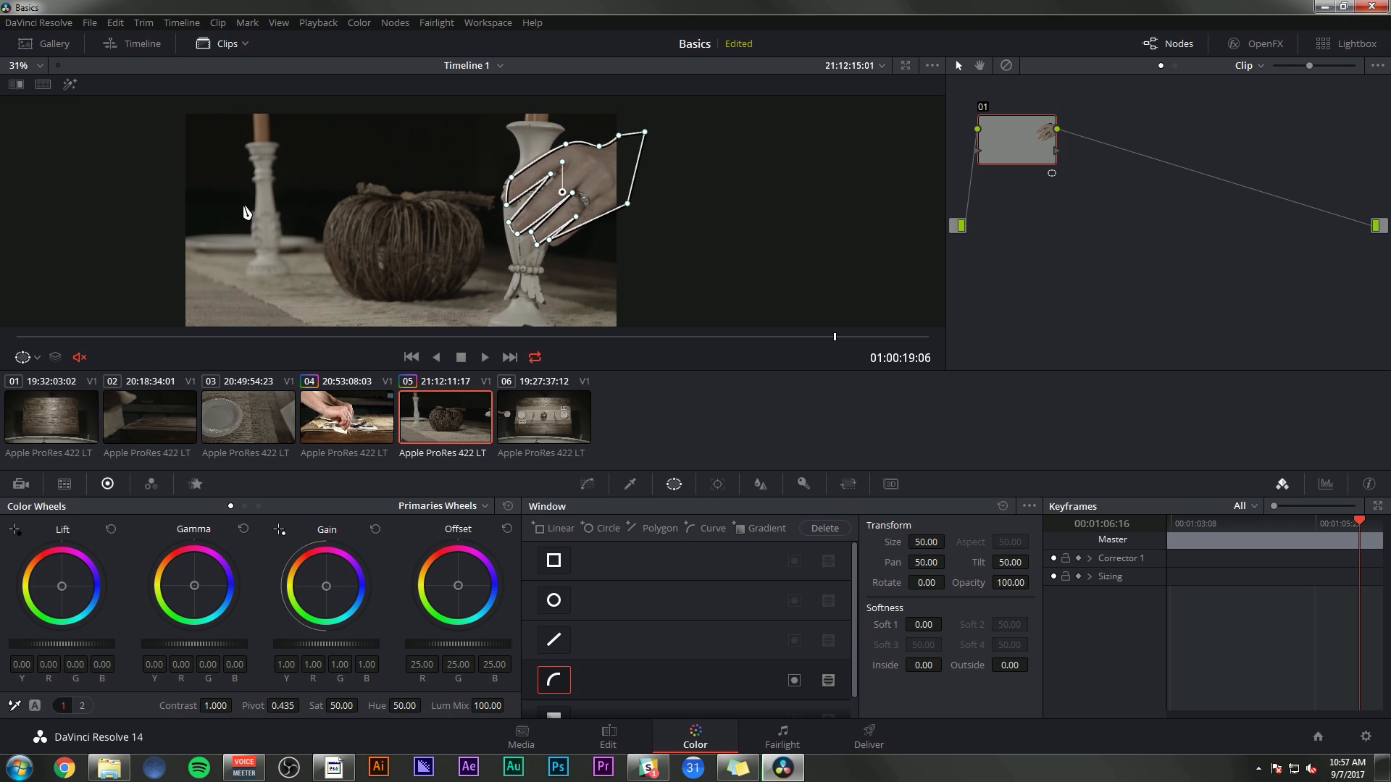
Tint the hand inside the window magenta by setting the gain to about R 1.78, G 0.70, B 1.68
left_click(75, 86)
left_click(76, 86)
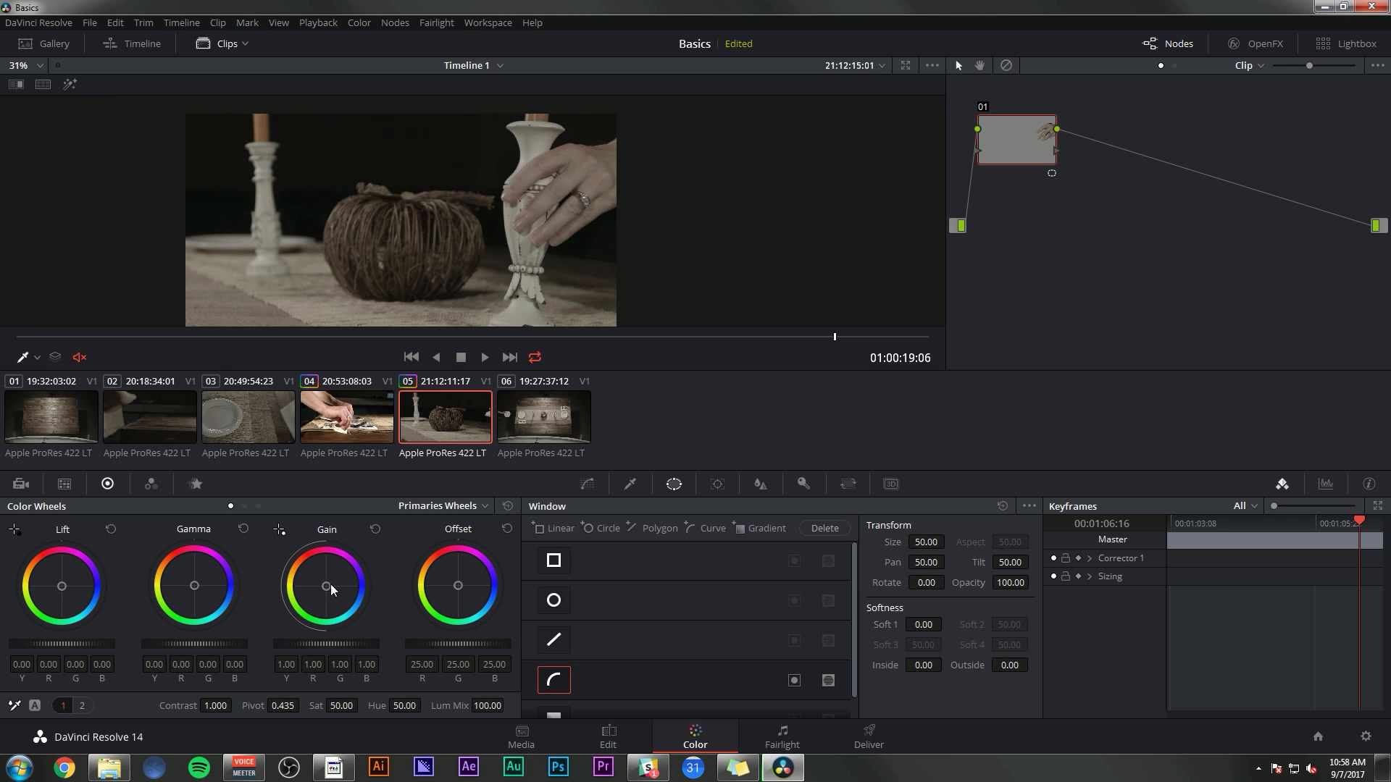
left_click_drag(326, 589, 339, 565)
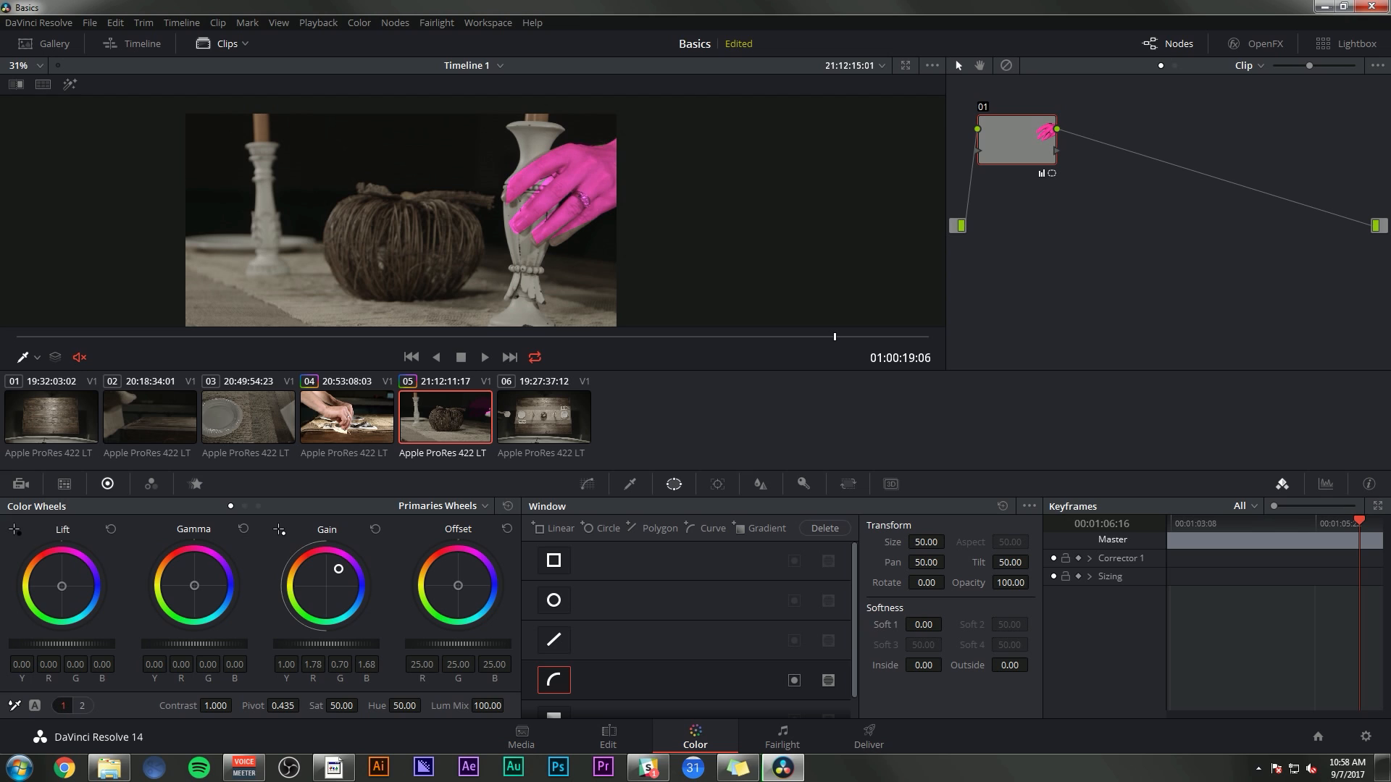
Track the hand window forward to the end of the clip and in reverse to its start
mouse_move(829, 336)
left_mouse_down()
mouse_move(404, 340)
mouse_move(703, 323)
mouse_move(104, 339)
mouse_move(111, 358)
mouse_move(738, 329)
mouse_move(384, 339)
mouse_move(691, 325)
mouse_move(835, 337)
left_mouse_up()
scroll(671, 318, "up", 3)
left_click(717, 484)
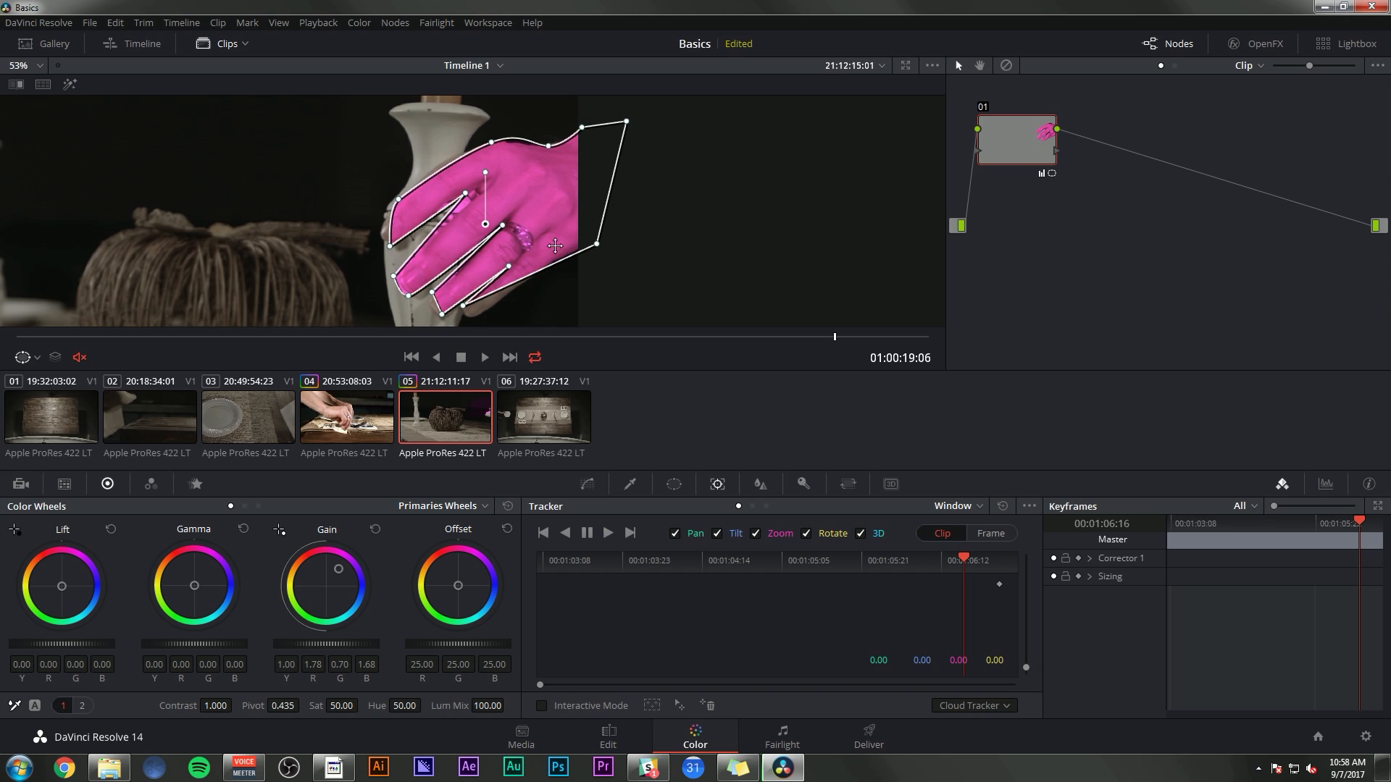
left_click(610, 535)
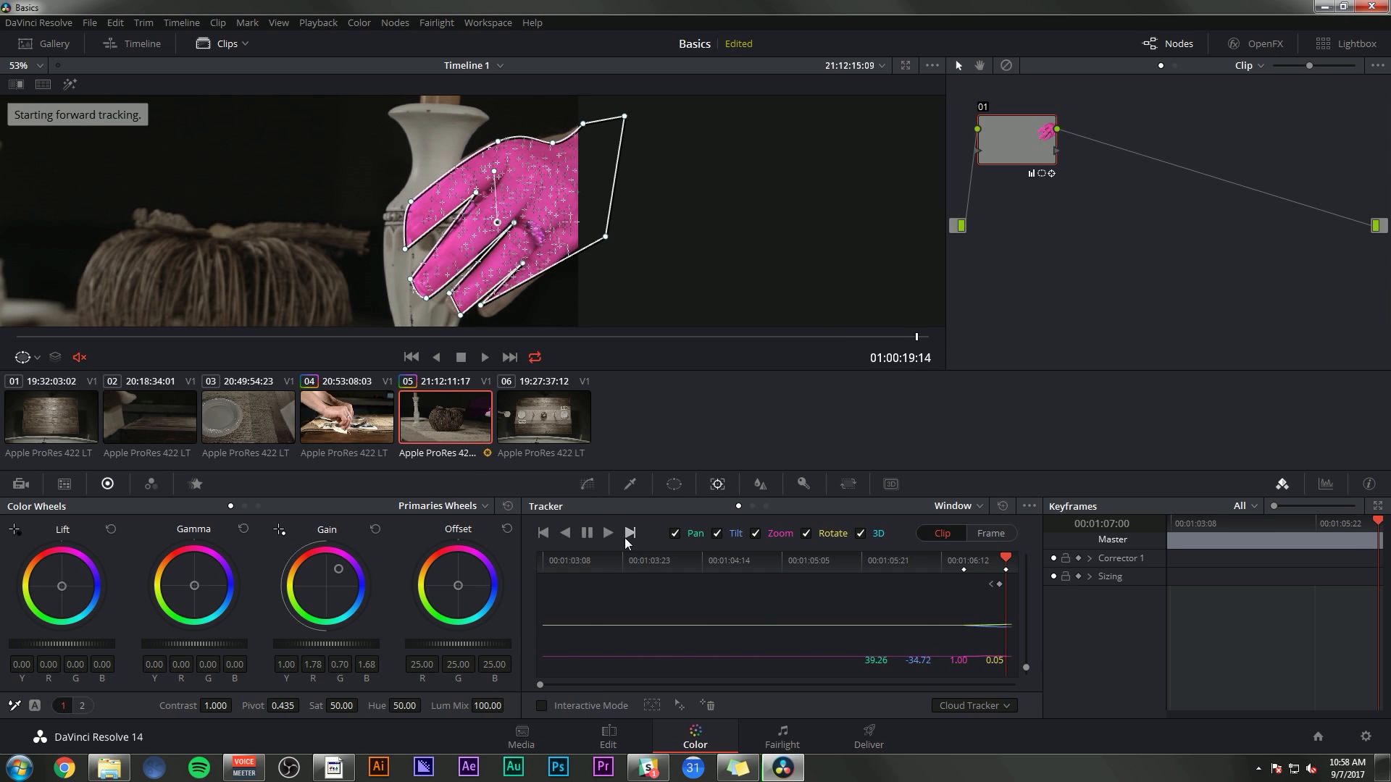
left_click(608, 534)
left_click(565, 533)
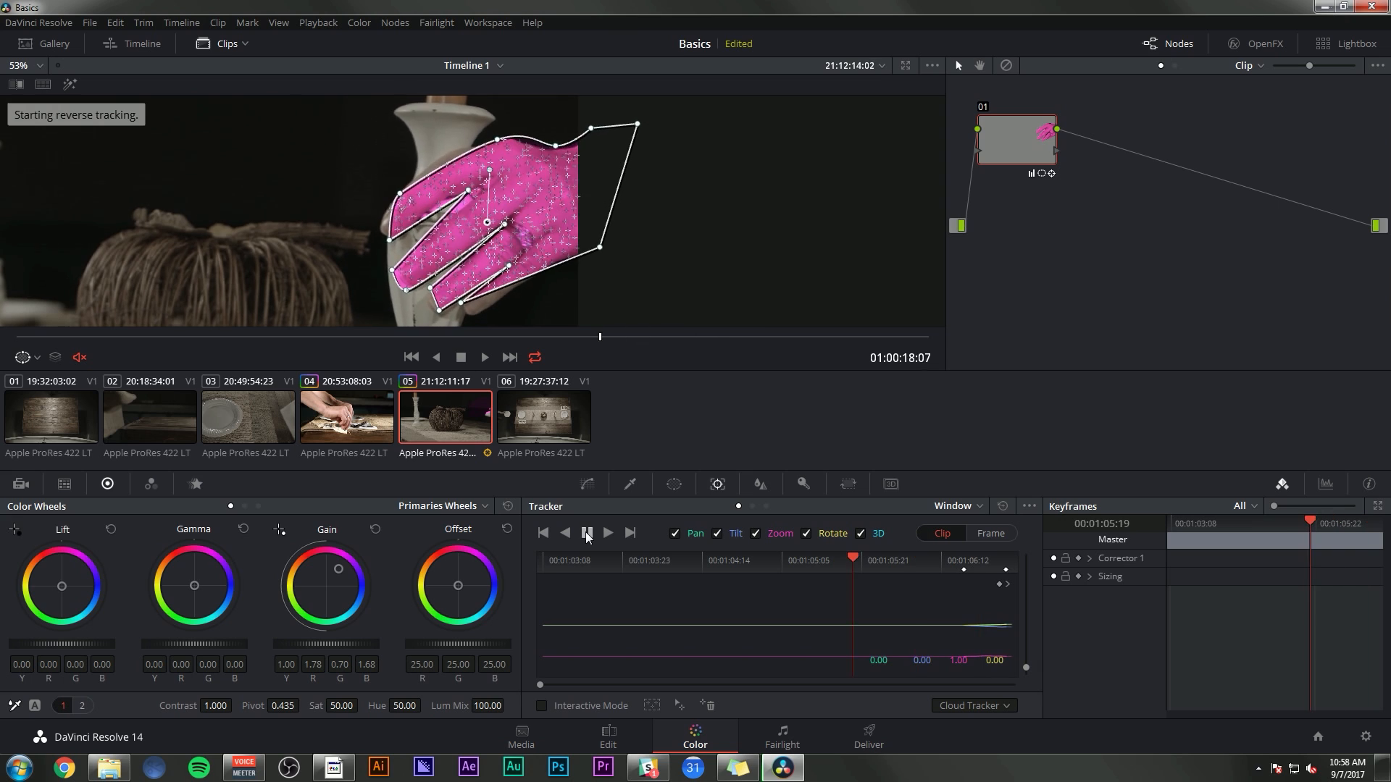
left_click(587, 535)
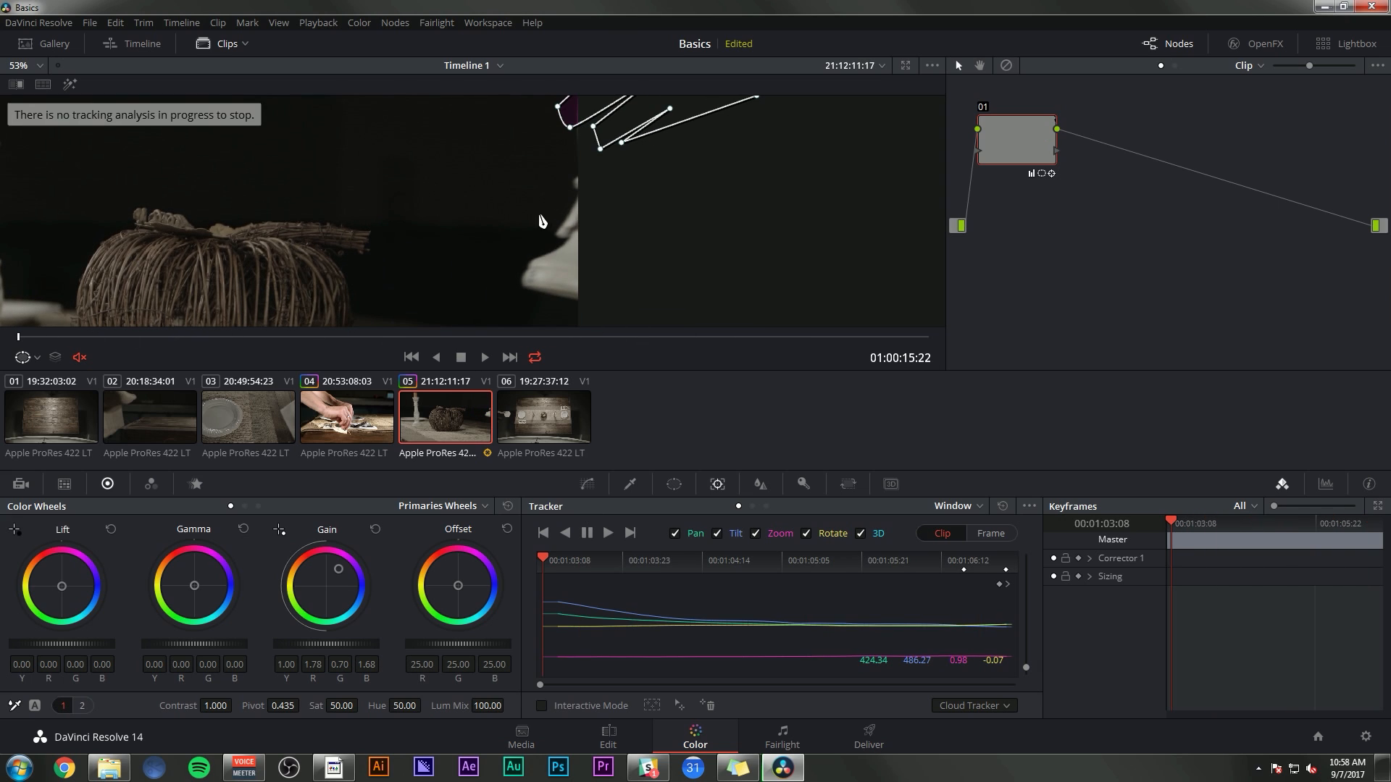
Check the track across the clip and, at 01:00:18:19, reshape the window's points along the back of the hand and the index finger
scroll(543, 222, "down", 2)
left_click_drag(550, 558, 927, 558)
scroll(568, 294, "up", 2)
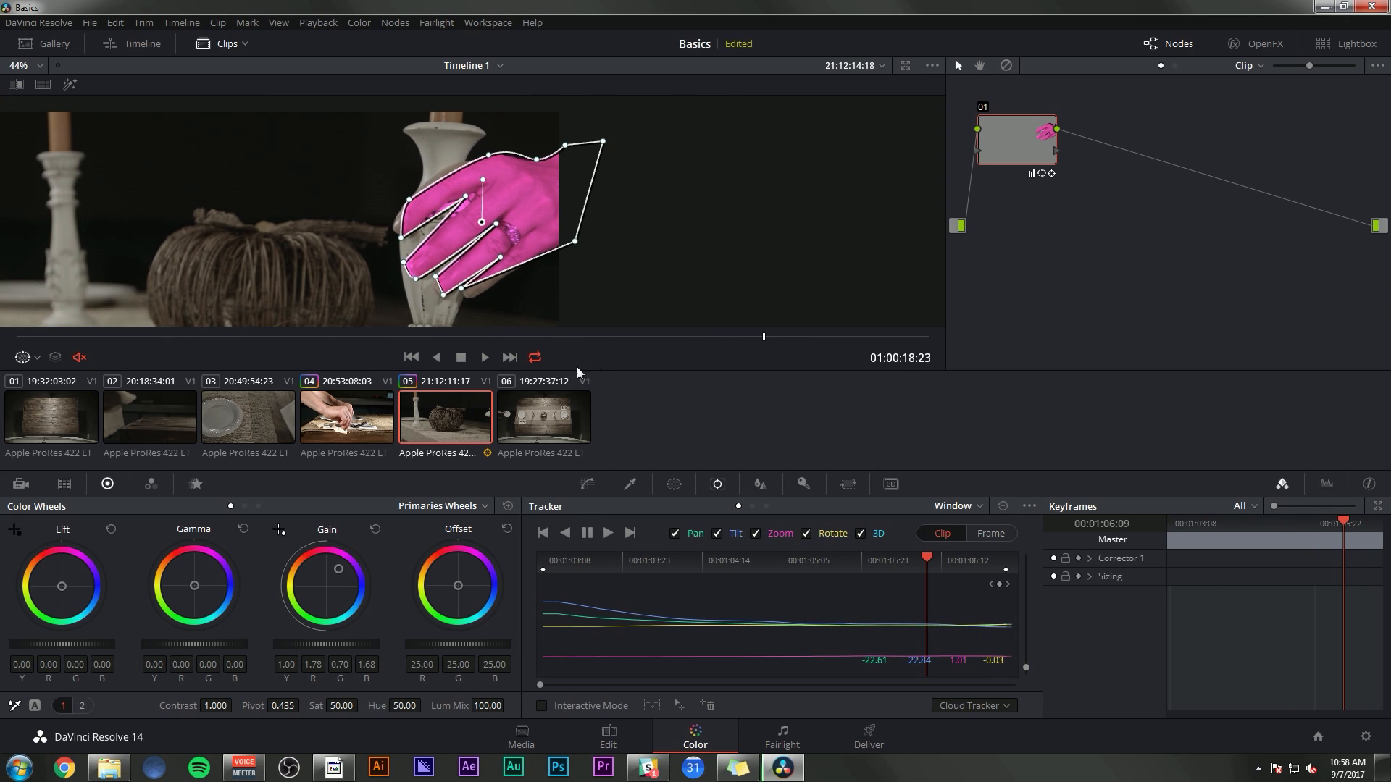
left_click_drag(724, 342, 804, 335)
scroll(645, 255, "down", 1)
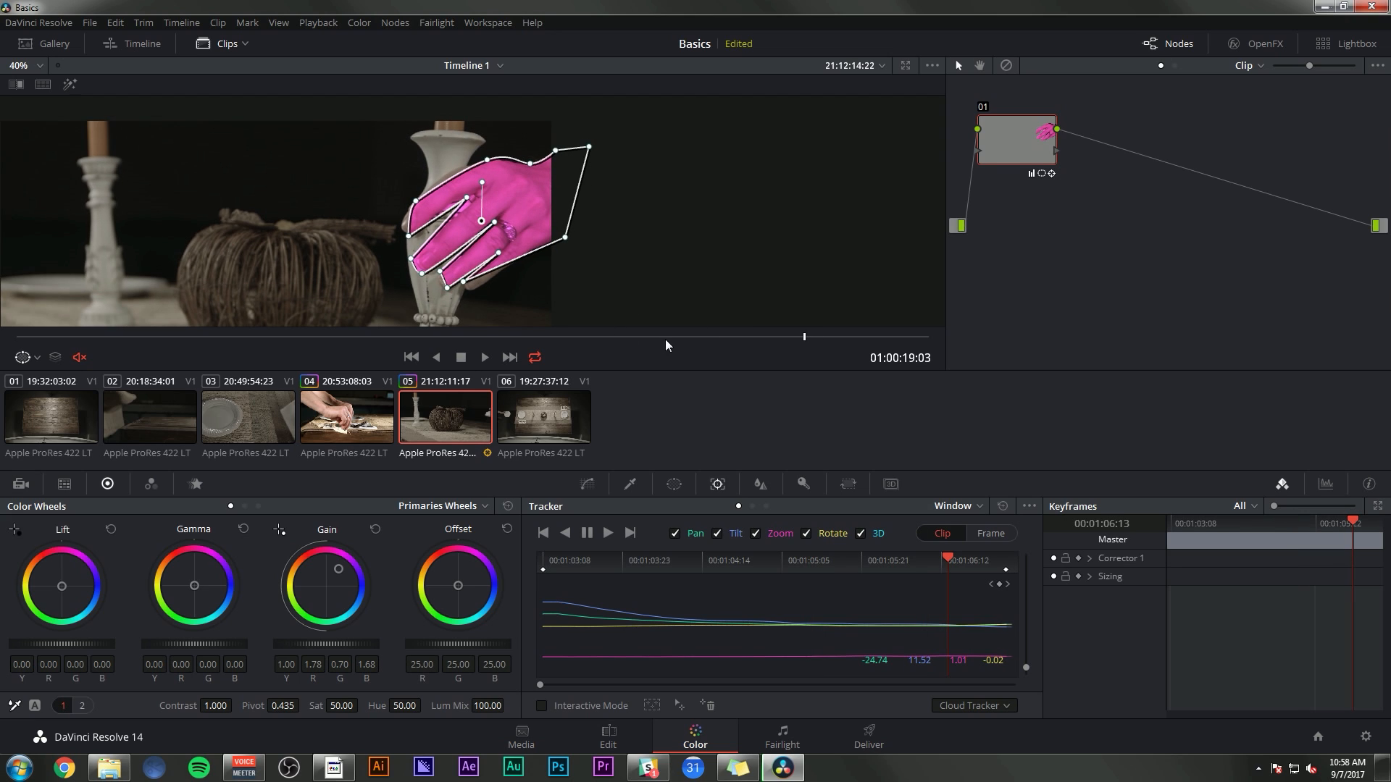
left_click_drag(665, 337, 722, 336)
scroll(554, 152, "up", 5)
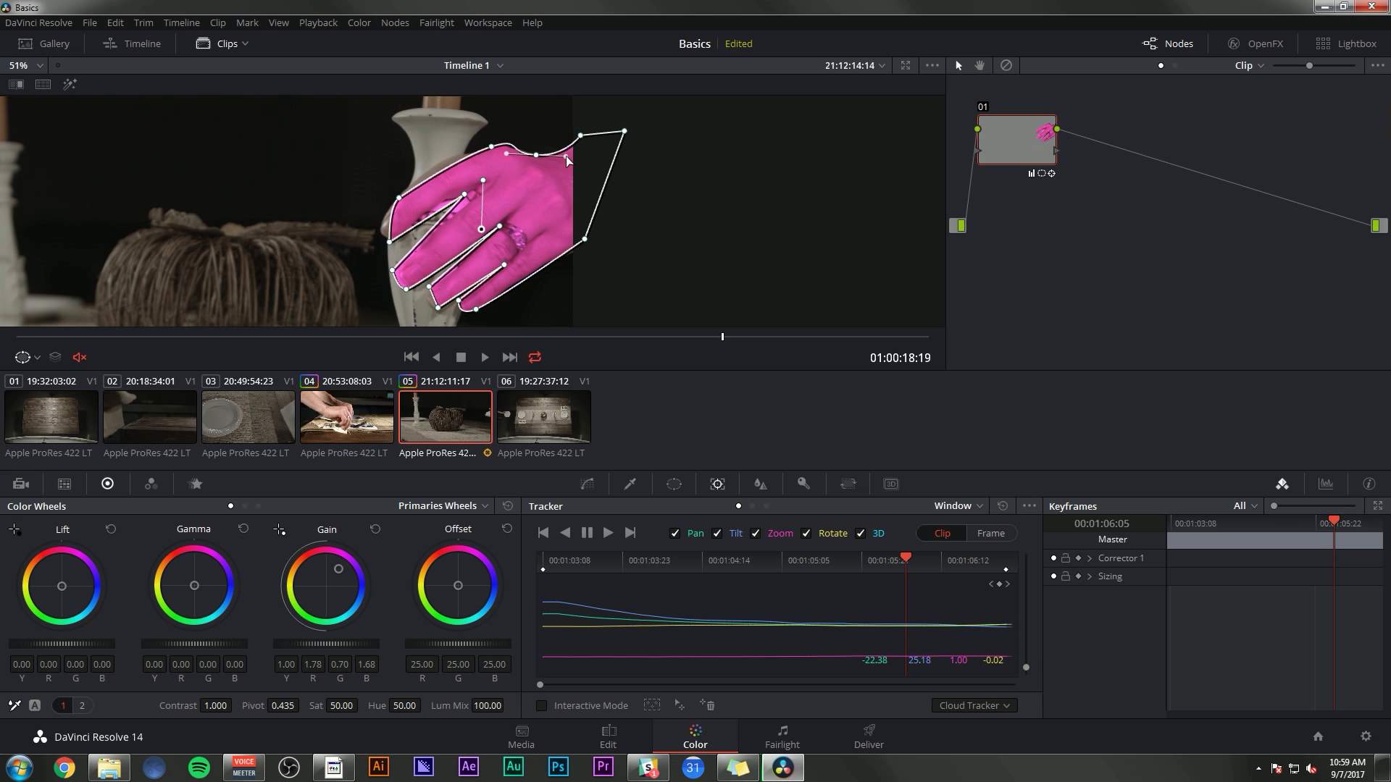
left_click_drag(492, 147, 470, 153)
left_click_drag(399, 198, 381, 216)
left_click_drag(389, 241, 394, 239)
mouse_move(464, 194)
left_mouse_down()
mouse_move(485, 186)
mouse_move(441, 201)
left_mouse_up()
Examine the magenta hand selection at several frames of the clip and view the tracker and qualifier controls
left_click_drag(707, 334, 468, 336)
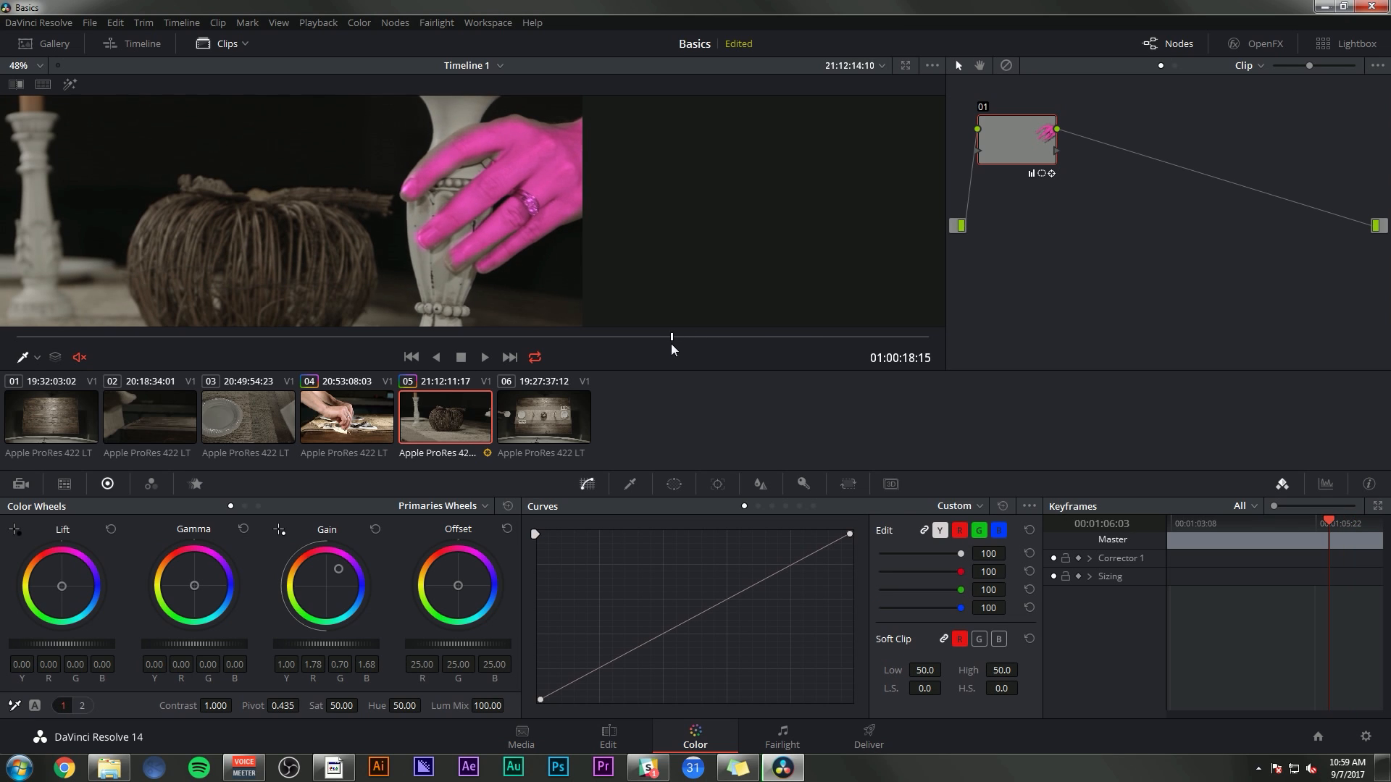
left_click_drag(671, 344, 698, 323)
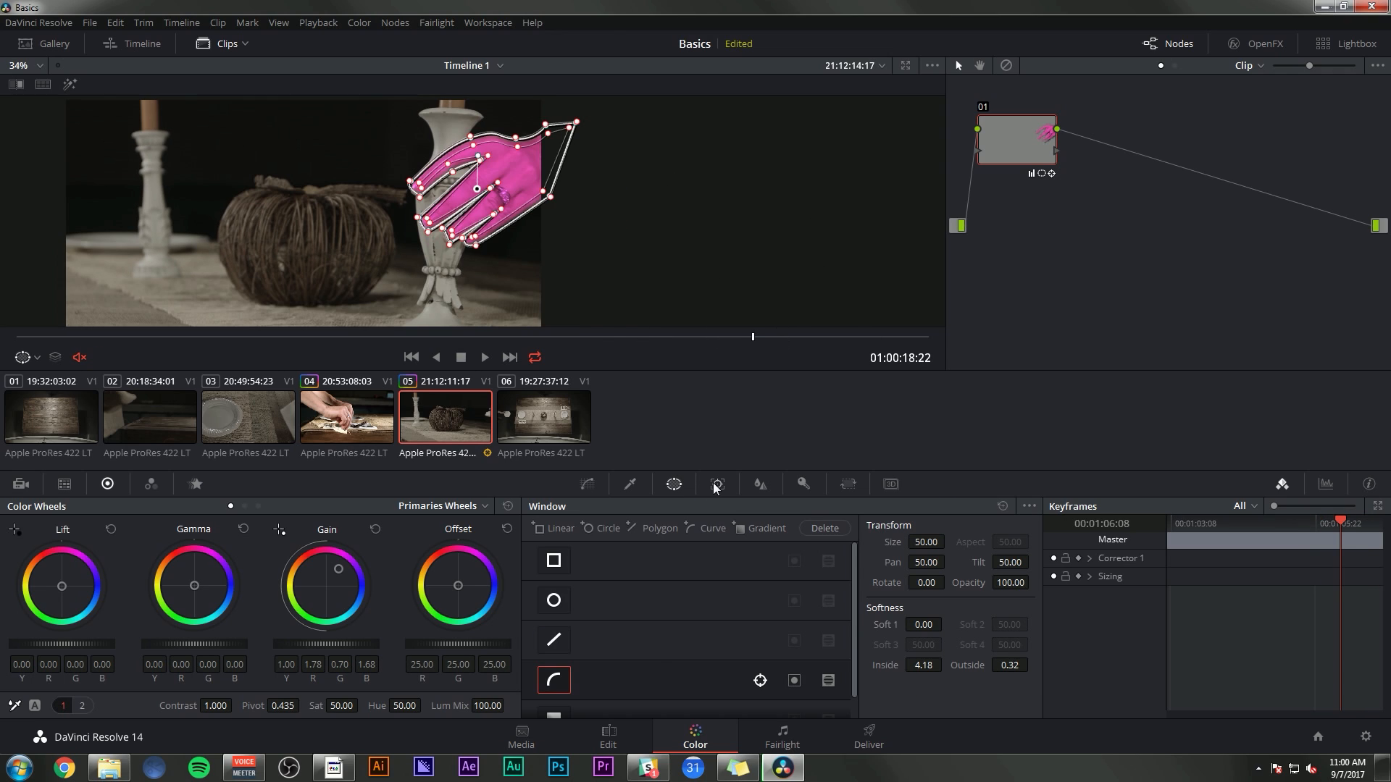
left_click(718, 484)
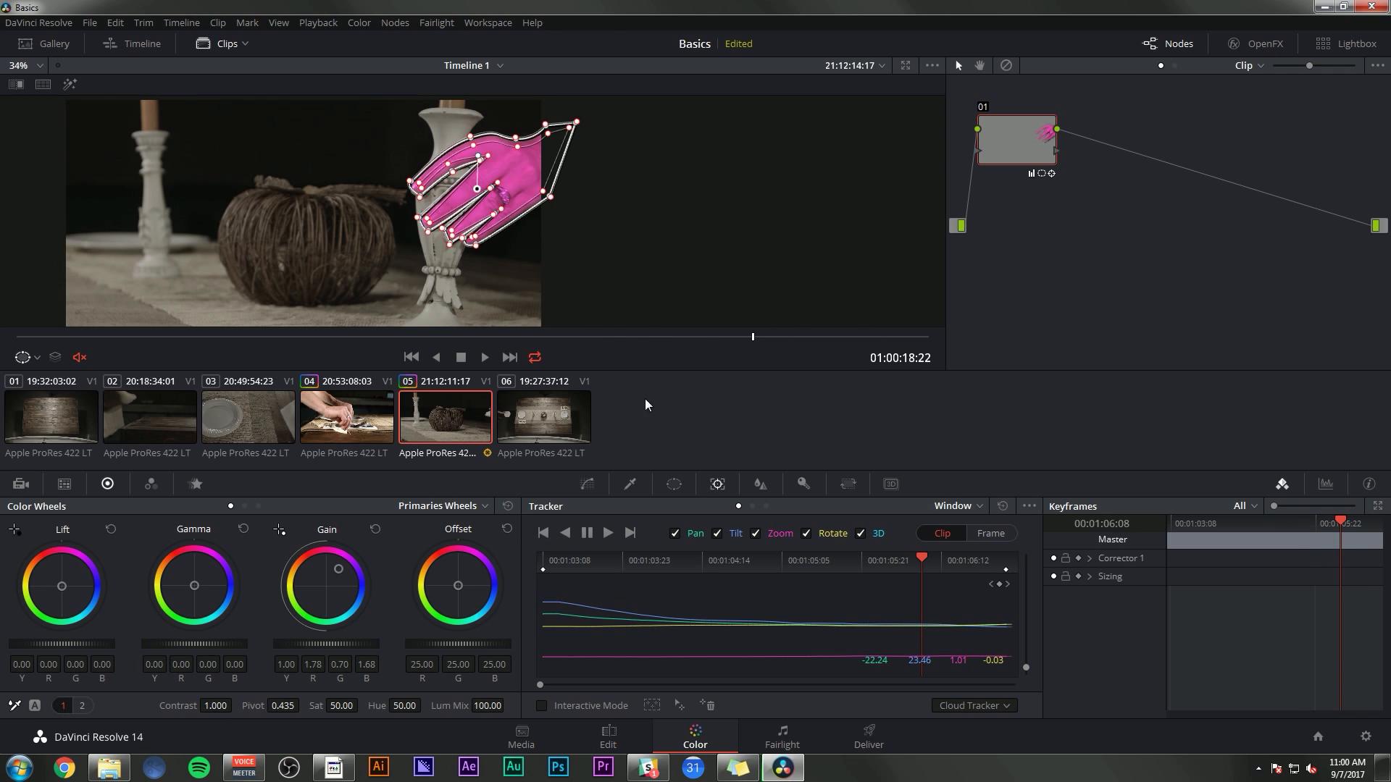
left_click(641, 491)
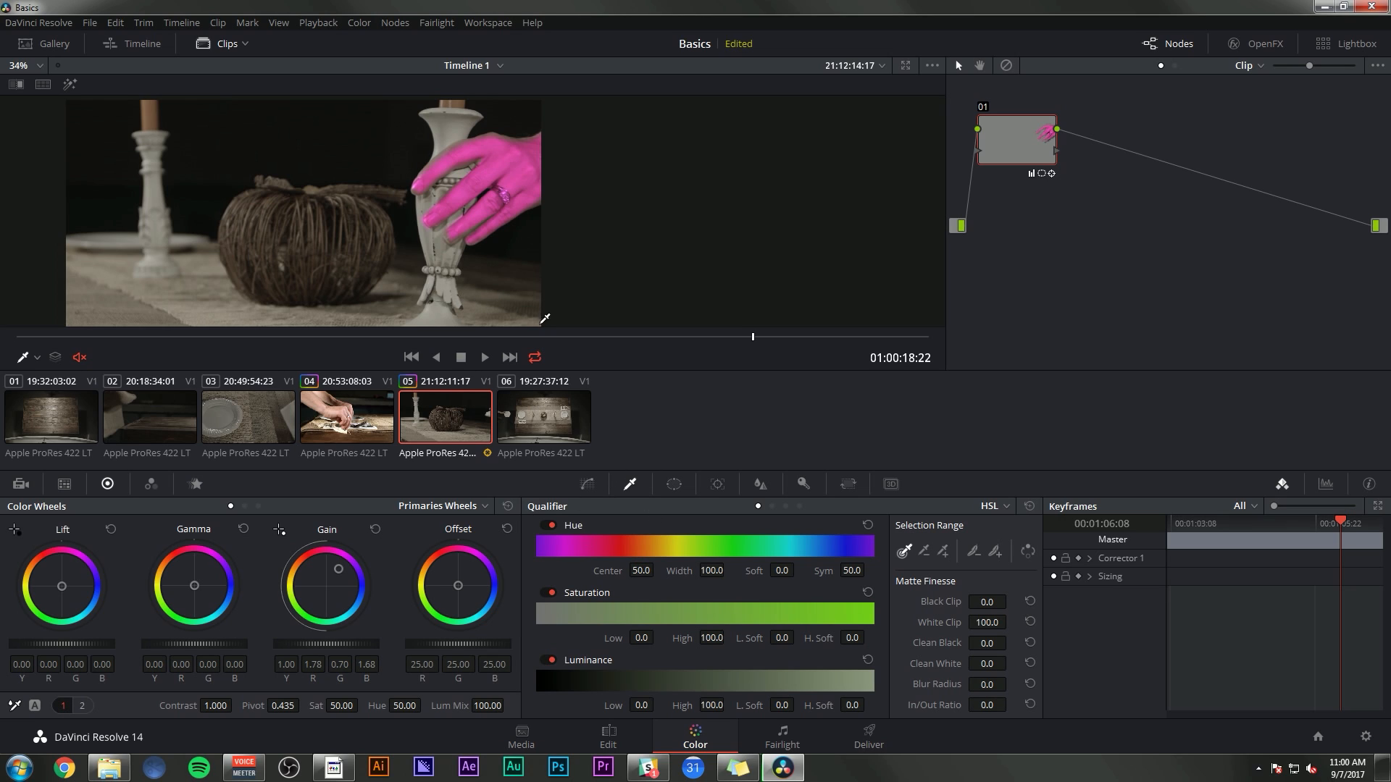
scroll(404, 258, "up", 2)
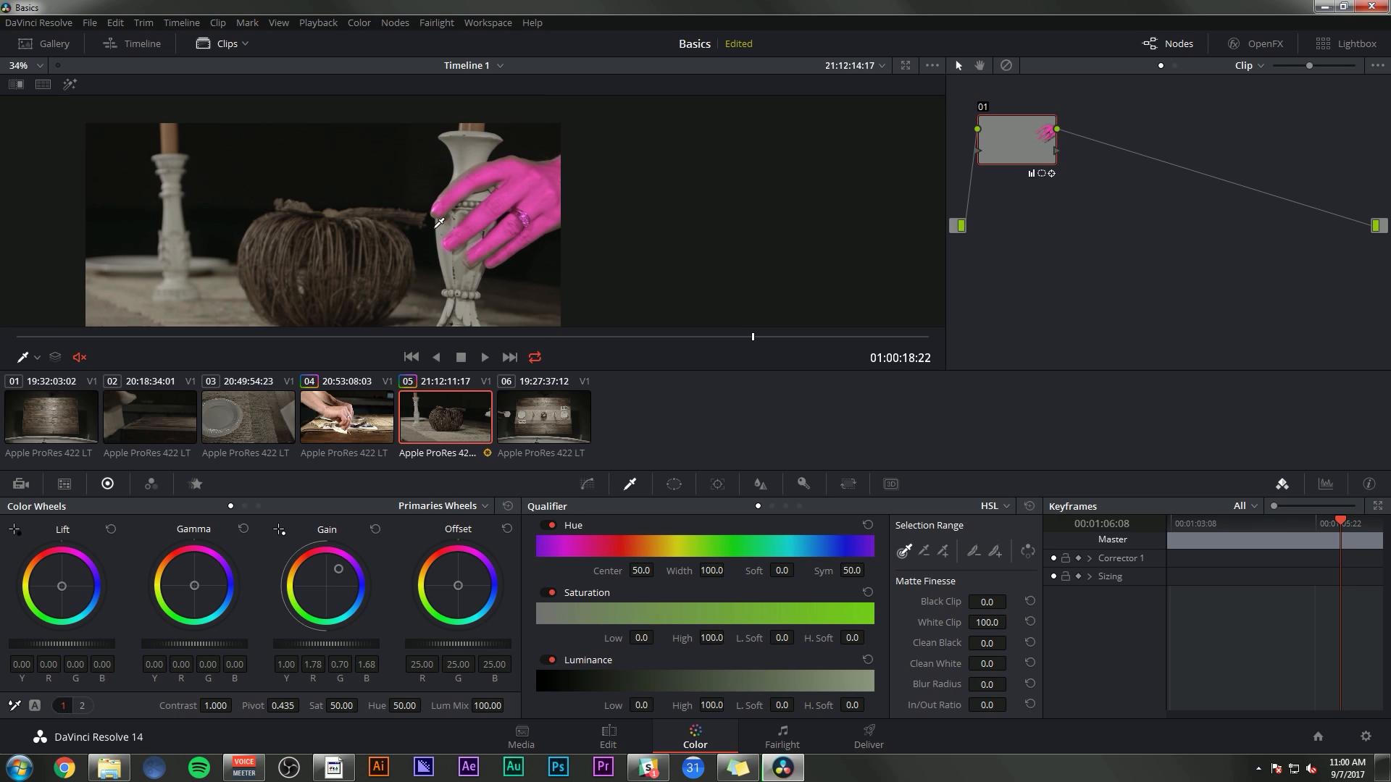
left_click_drag(753, 336, 813, 336)
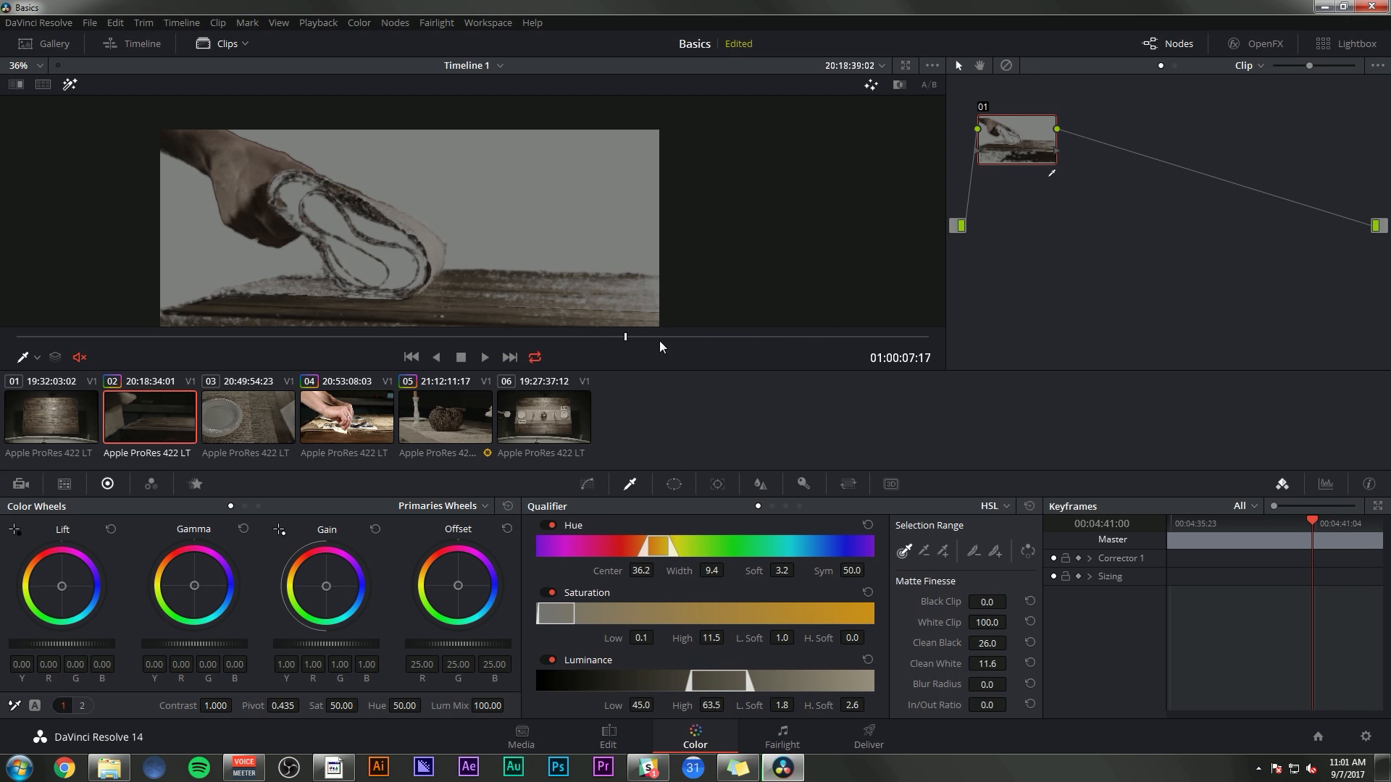
Add a circle window to clip 02's qualified selection, widen it to an aspect of about 79 and position it over the hand
mouse_move(621, 336)
left_mouse_down()
mouse_move(565, 336)
mouse_move(635, 336)
left_mouse_up()
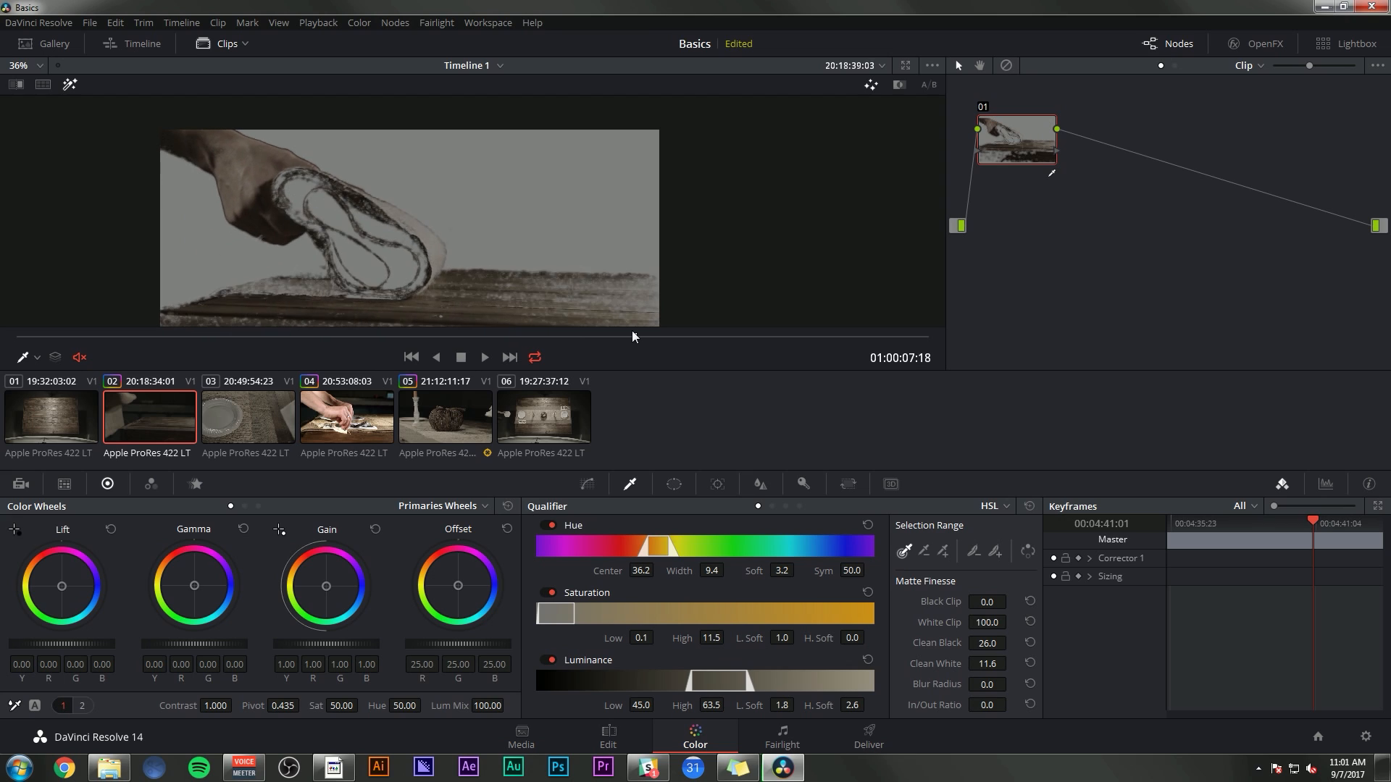
left_click(673, 484)
left_click(554, 578)
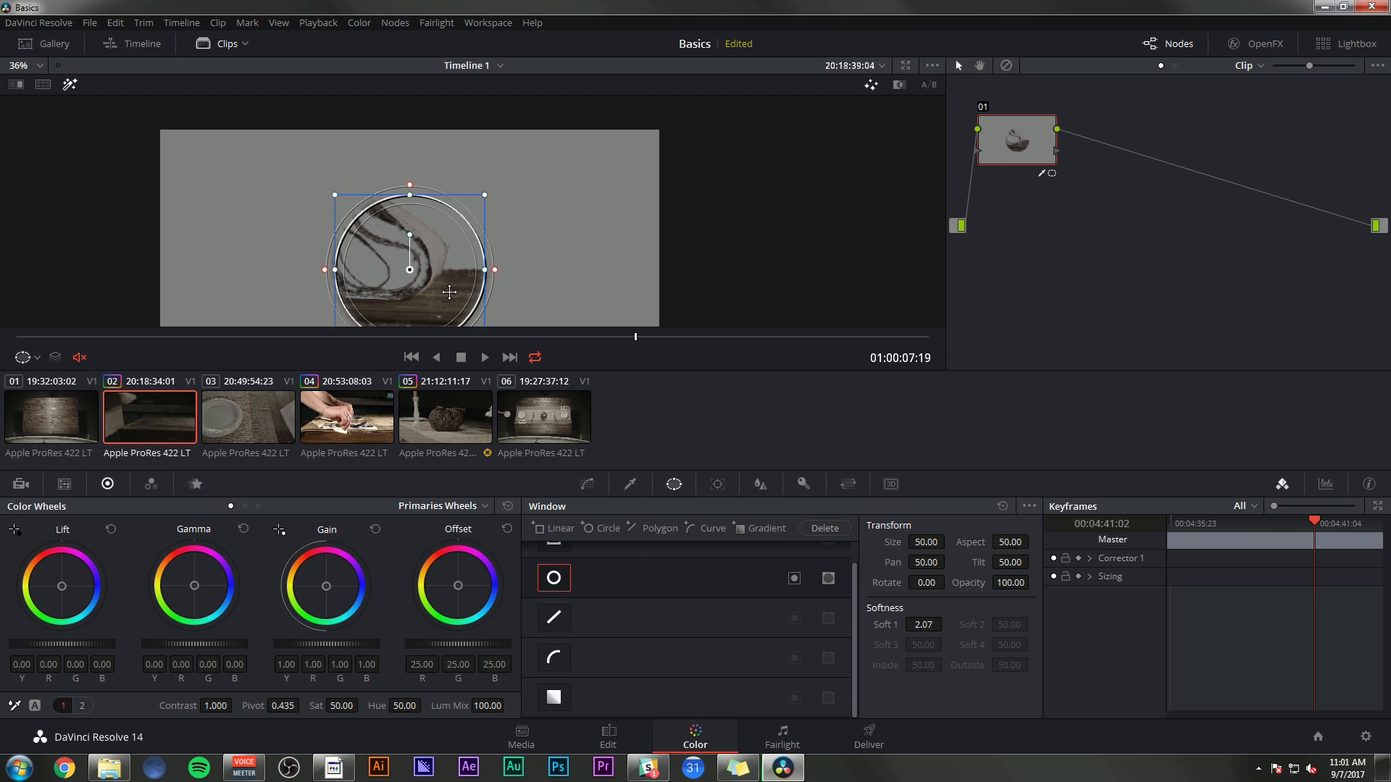
left_click_drag(465, 269, 358, 213)
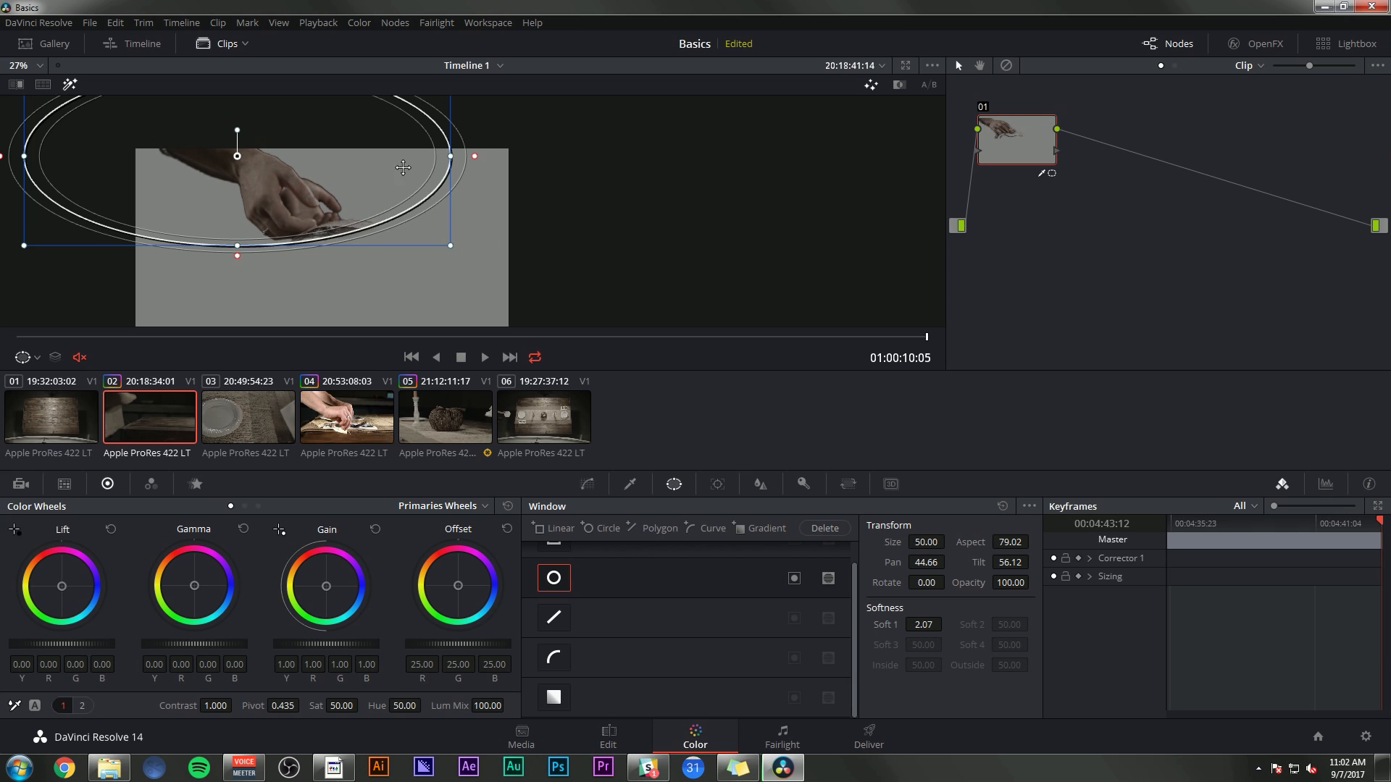
mouse_move(352, 142)
left_mouse_down()
mouse_move(391, 199)
mouse_move(435, 167)
mouse_move(357, 130)
left_mouse_up()
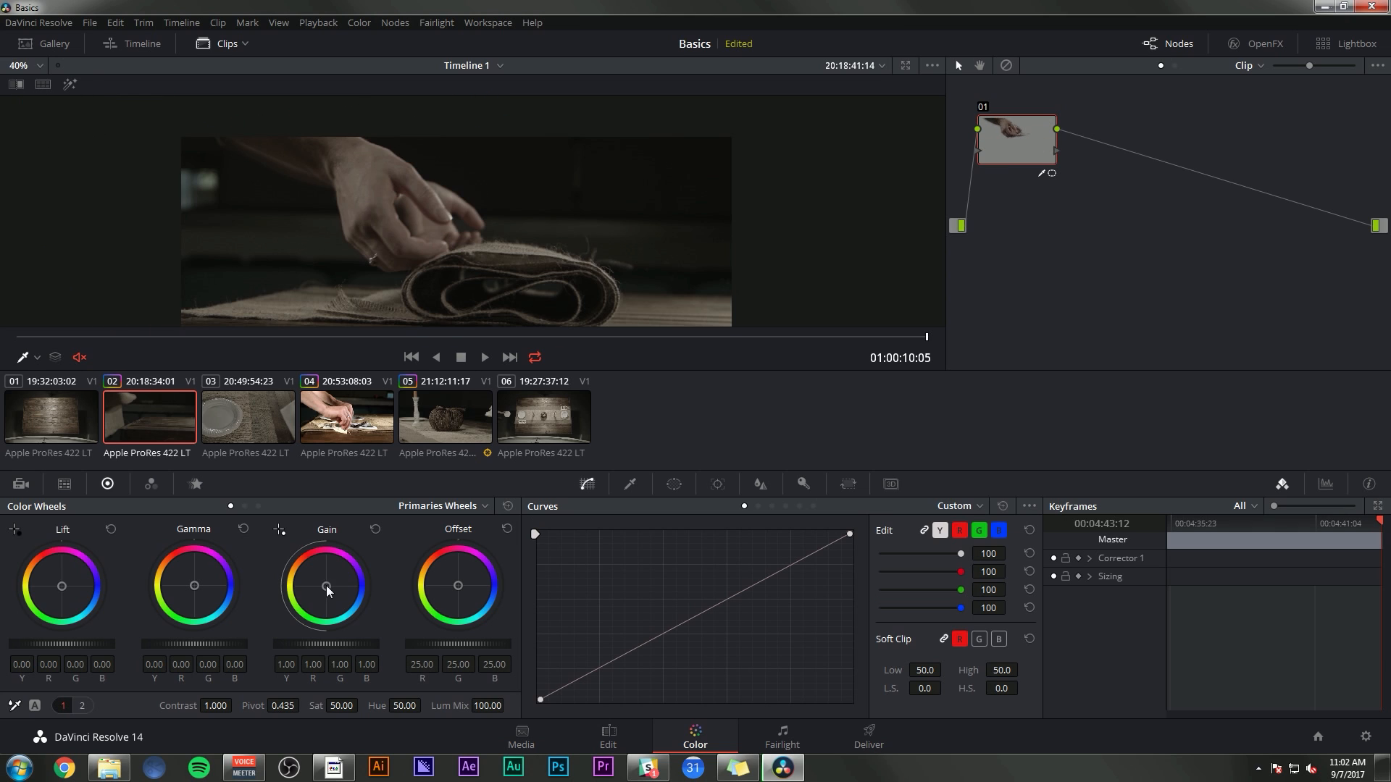
Tint clip 02's selected hand magenta with gain at about R 1.42, G 0.84, B 1.32, and check it across the clip
left_click_drag(328, 590, 331, 580)
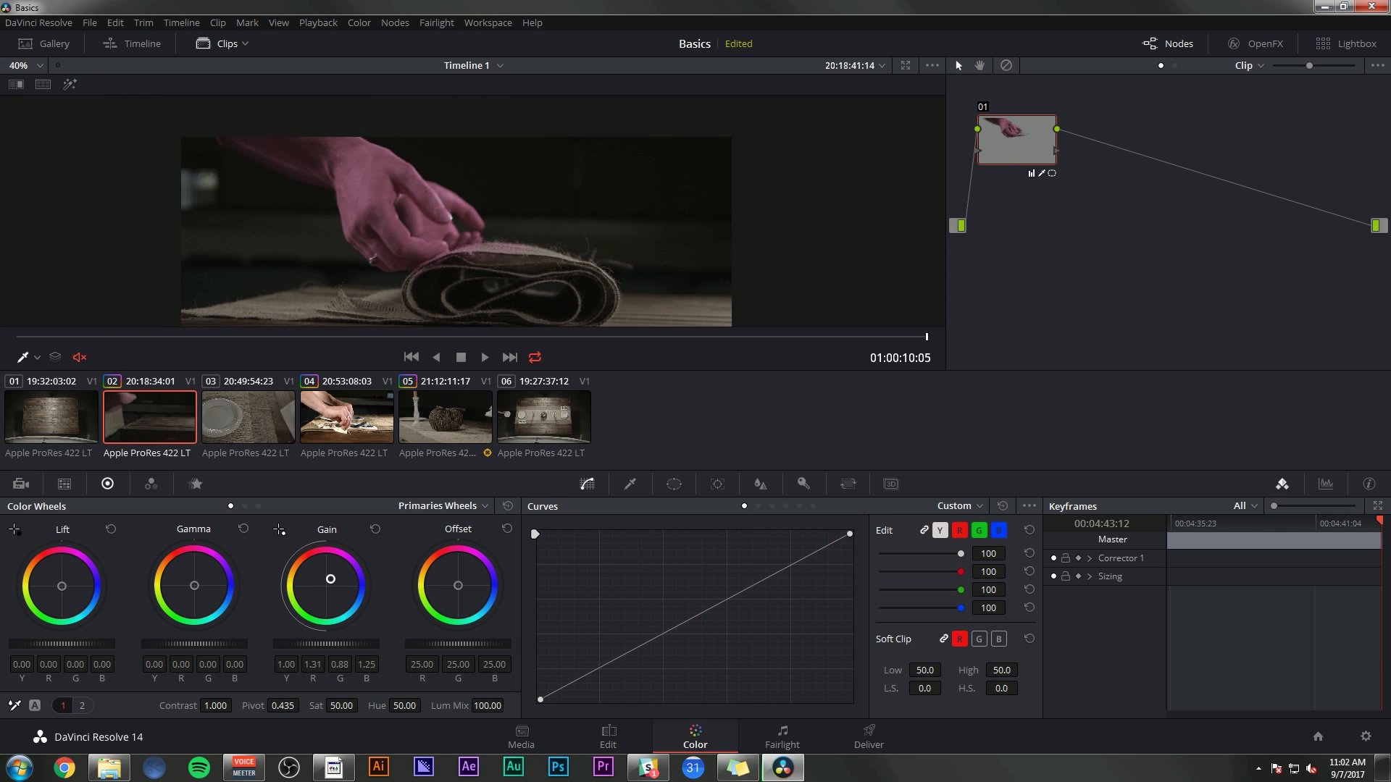
left_click_drag(595, 242, 564, 239)
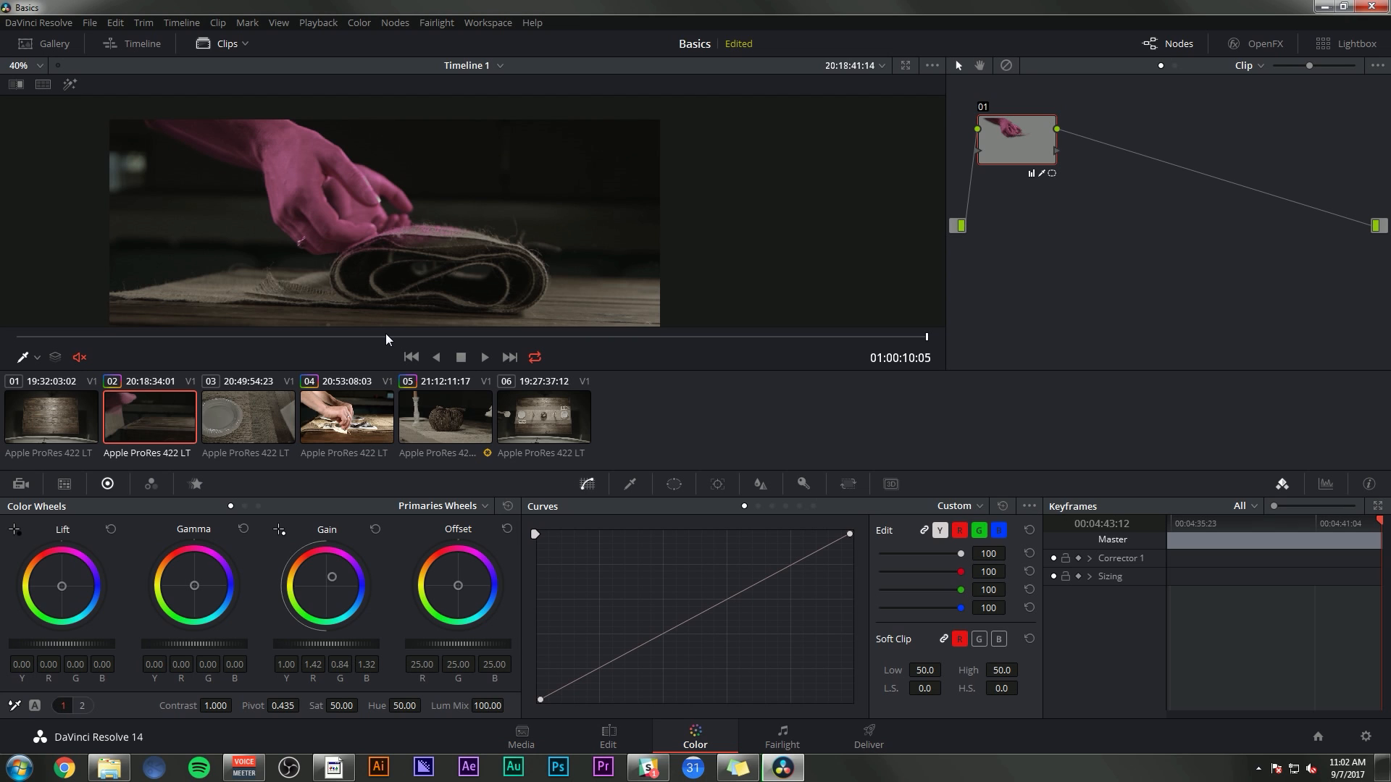
left_click_drag(386, 335, 694, 365)
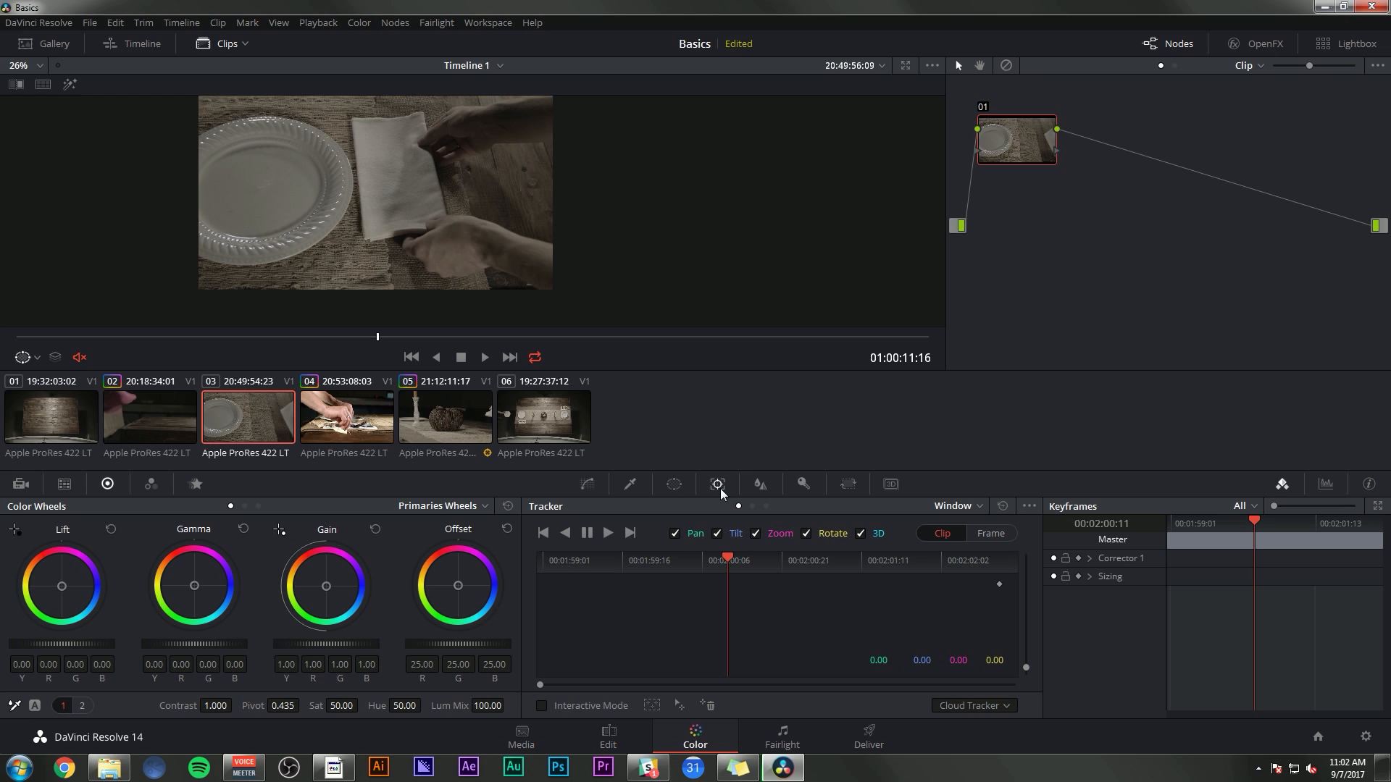
Try softening and sharpening clip 03 with blur radius values of about 0.71, 0.17 and 0.41
left_click(758, 486)
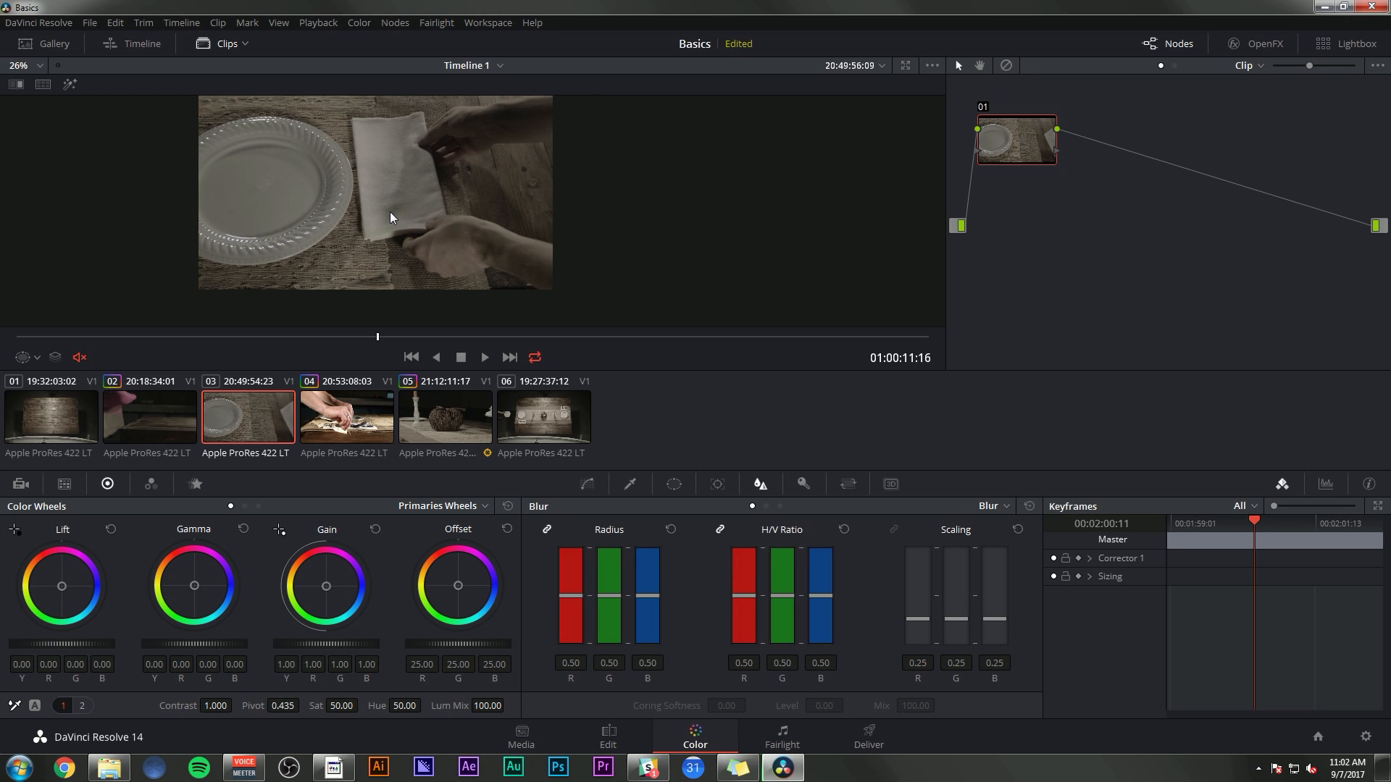
scroll(390, 212, "up", 3)
left_click_drag(615, 595, 609, 590)
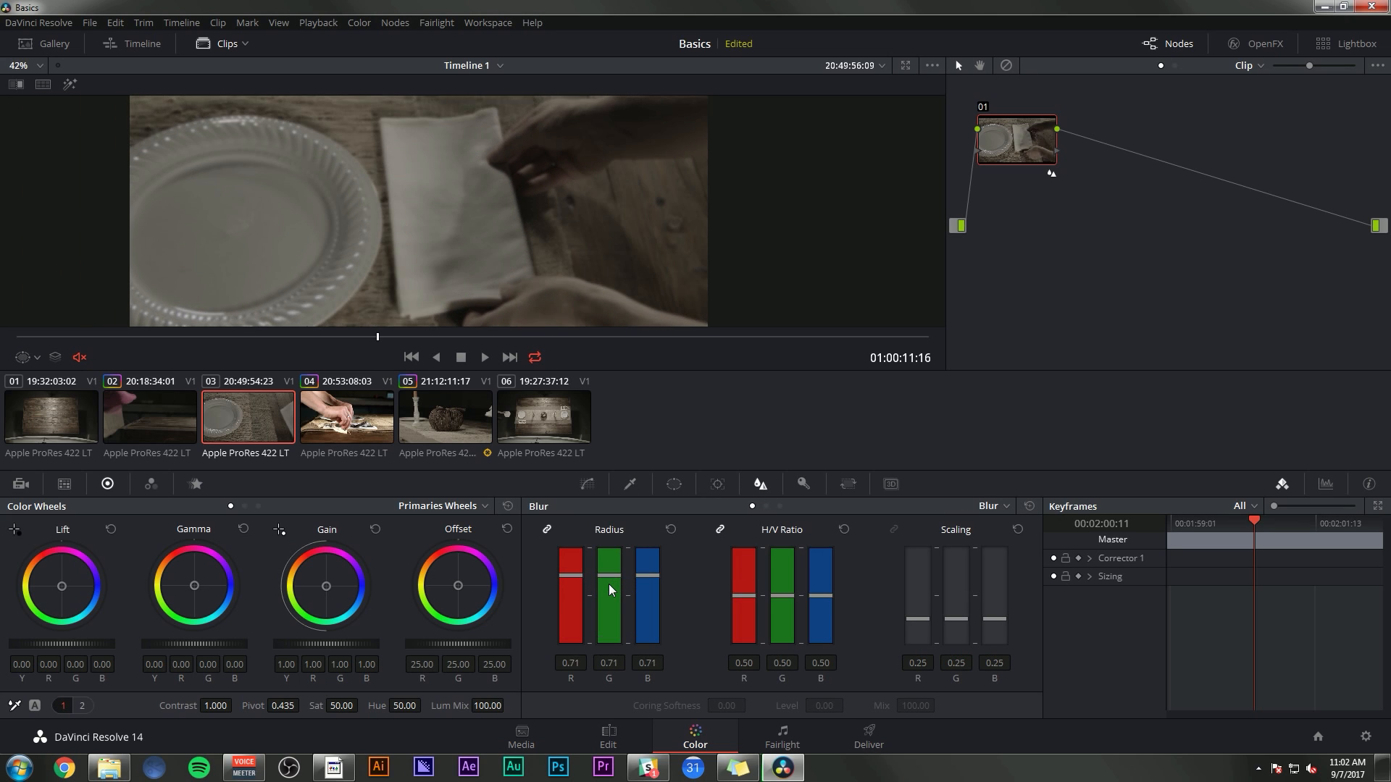
scroll(610, 585, "up", 3)
scroll(607, 580, "down", 15)
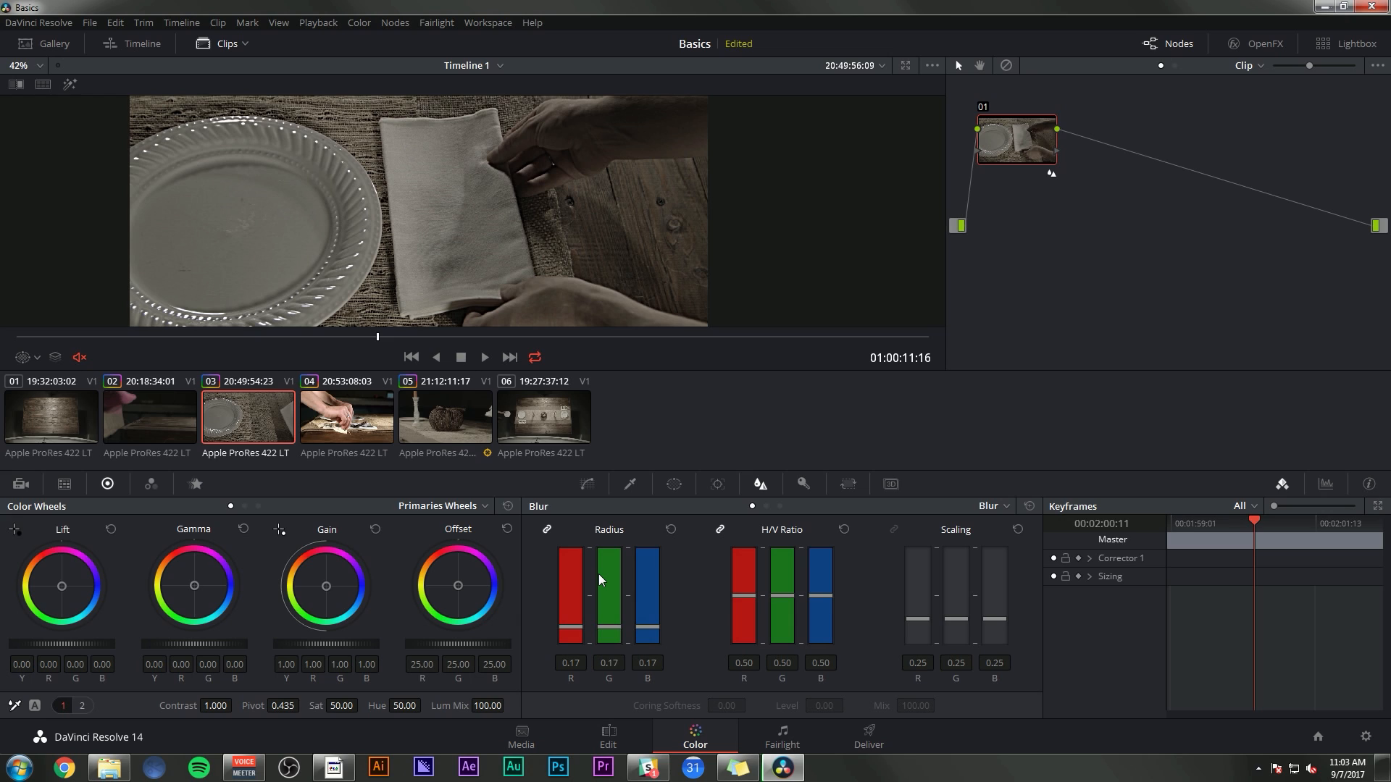
scroll(600, 575, "up", 7)
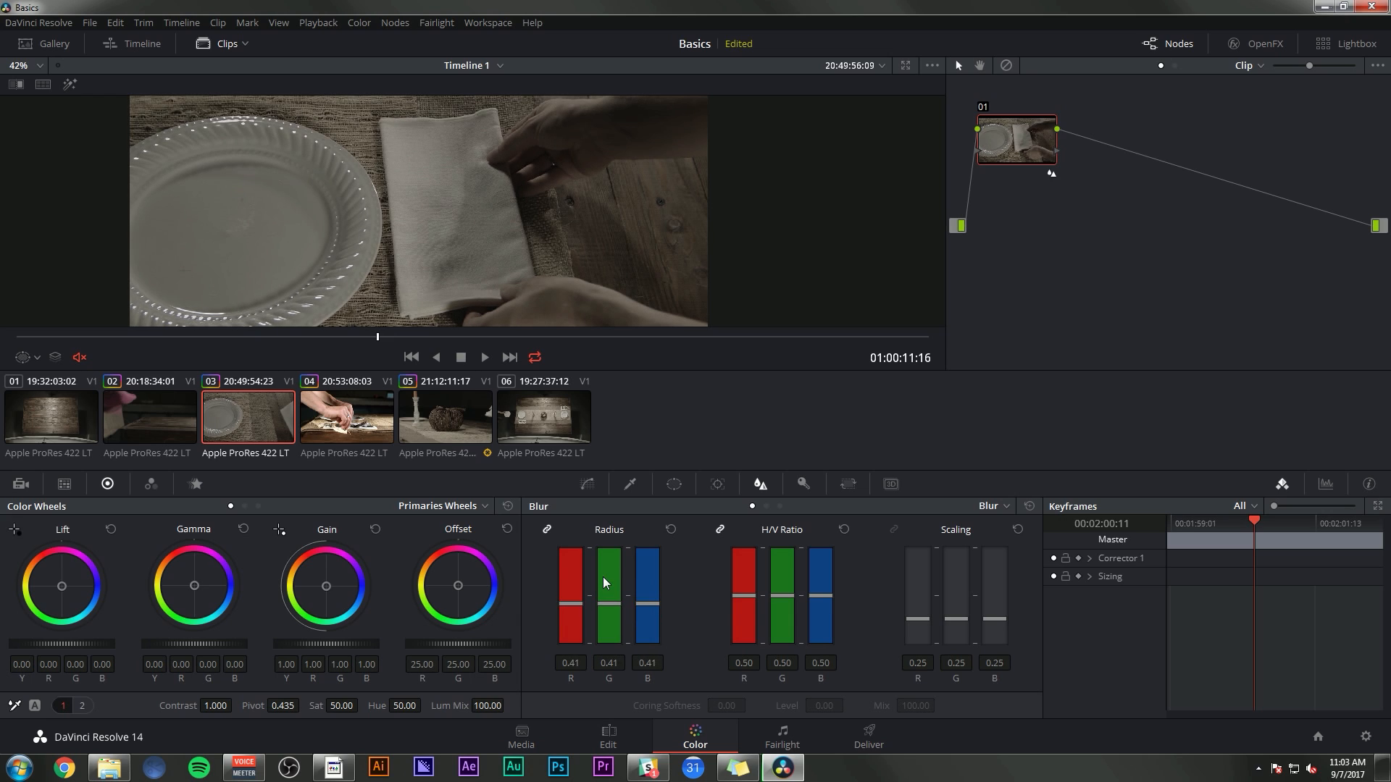
Look through clip 03's node key and input sizing controls, try a pan change, and bring up the custom curves
left_click(804, 484)
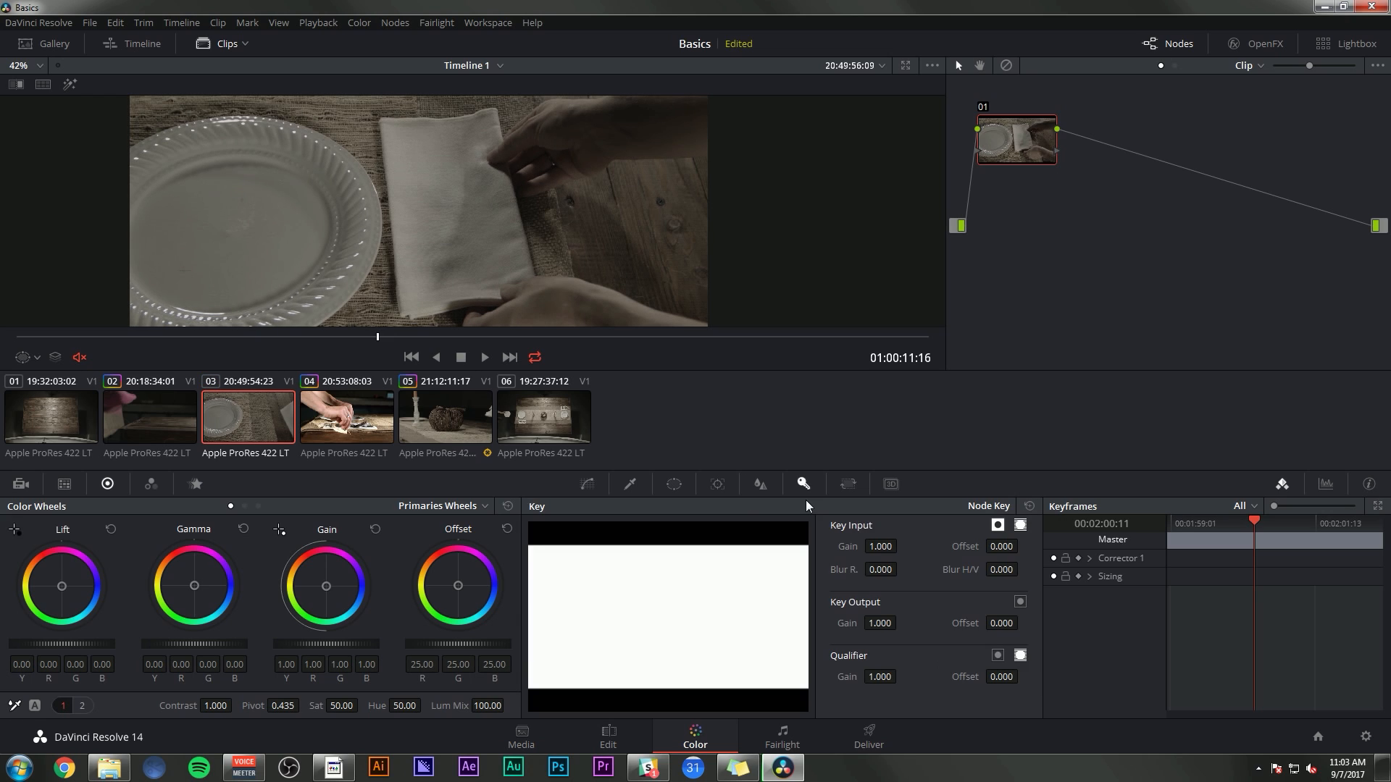
left_click(846, 485)
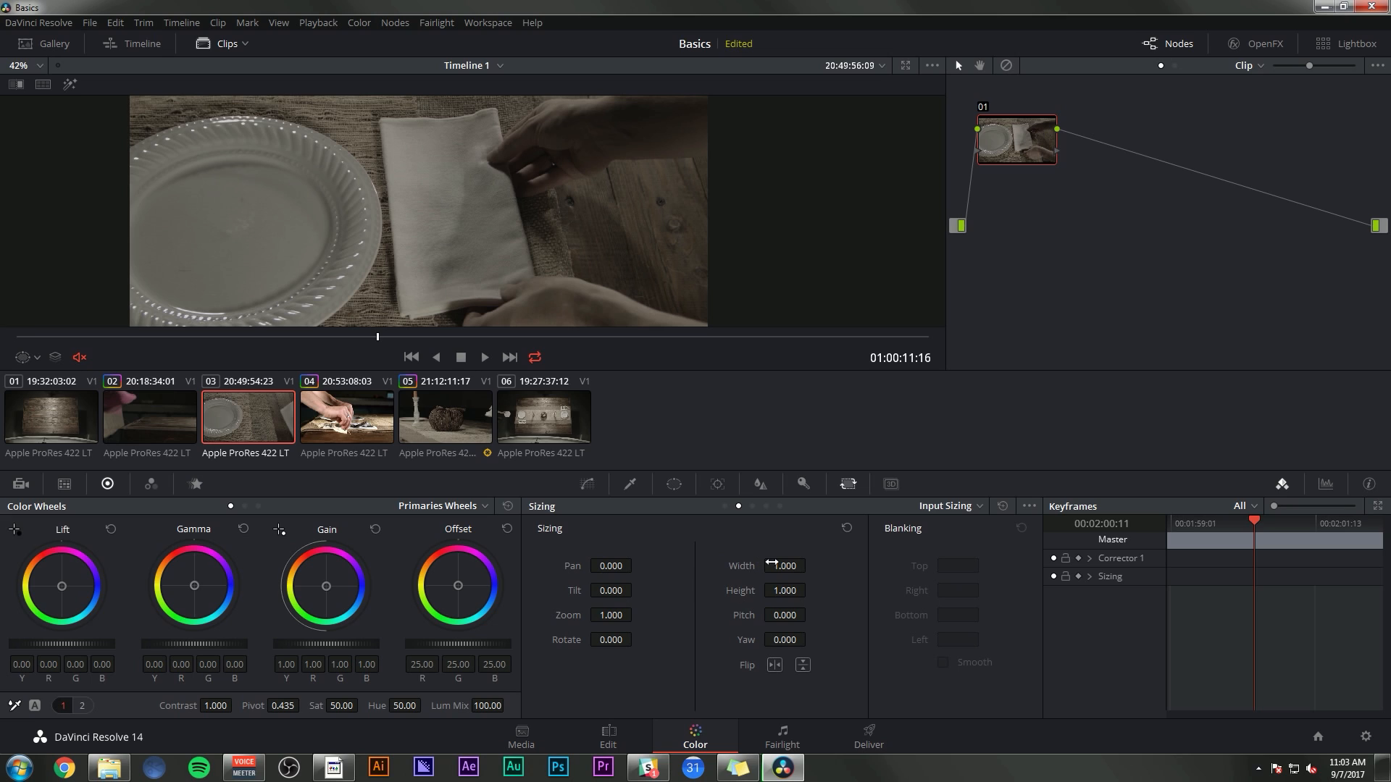
left_click_drag(613, 564, 588, 566)
left_click(803, 484)
left_click(590, 485)
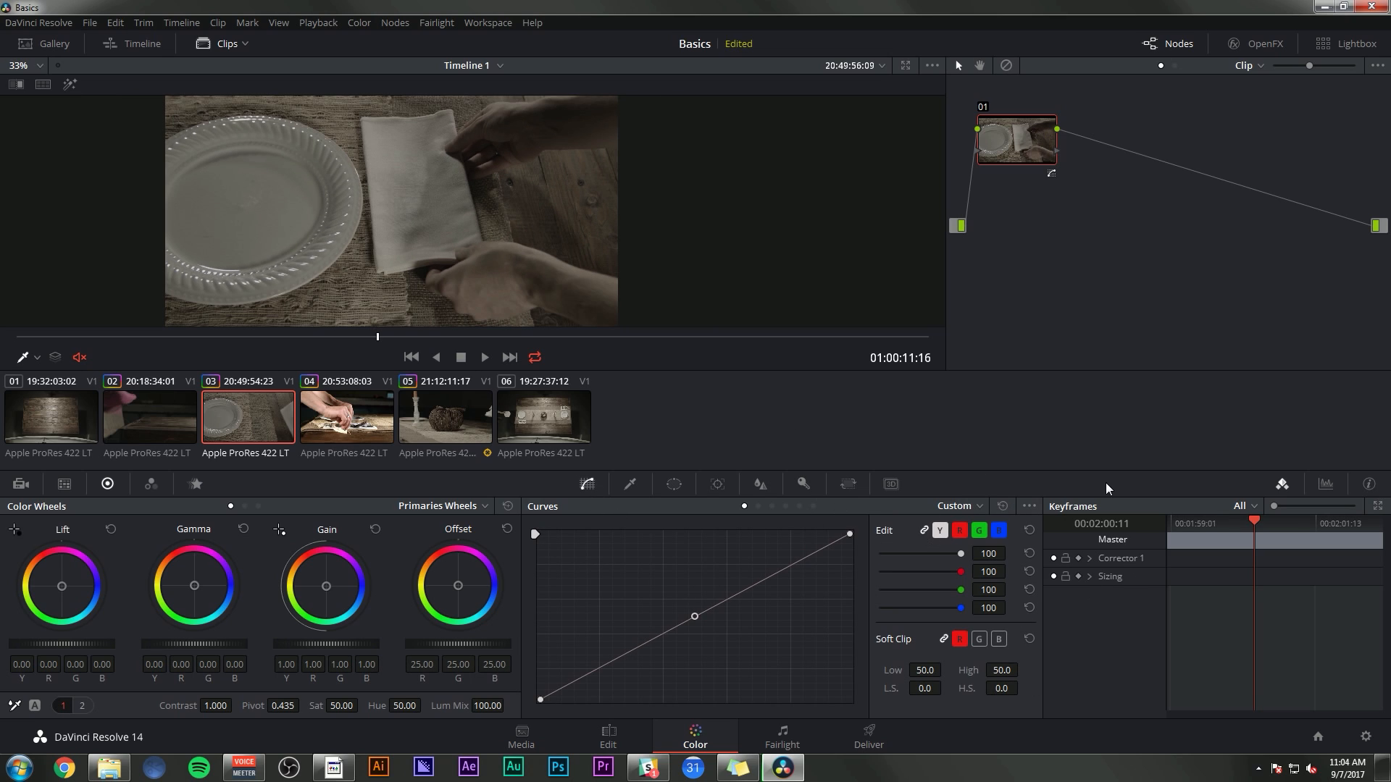
Move the playhead to 01:00:11:10 on the keyframe timeline and inspect the keyframe tracks of Corrector 1
left_click(1237, 521)
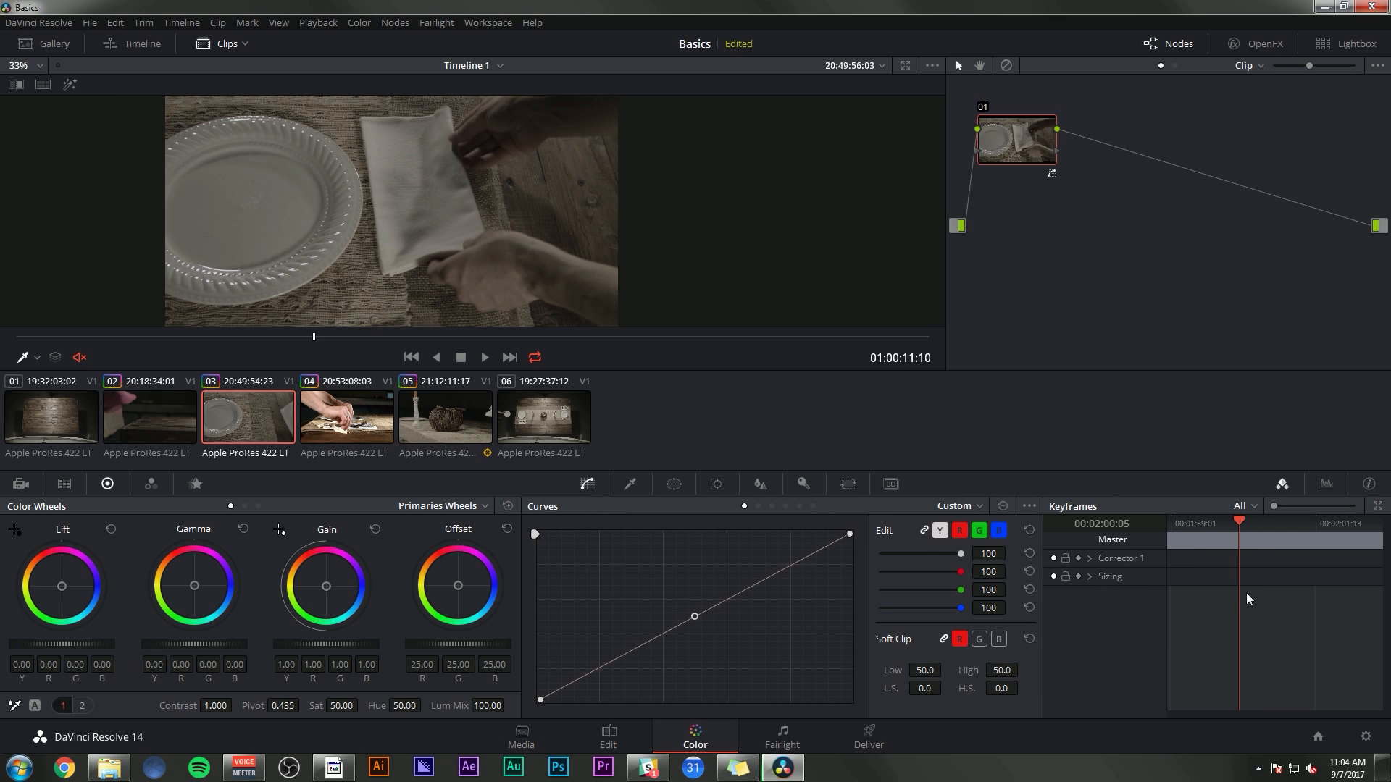
left_click(1089, 558)
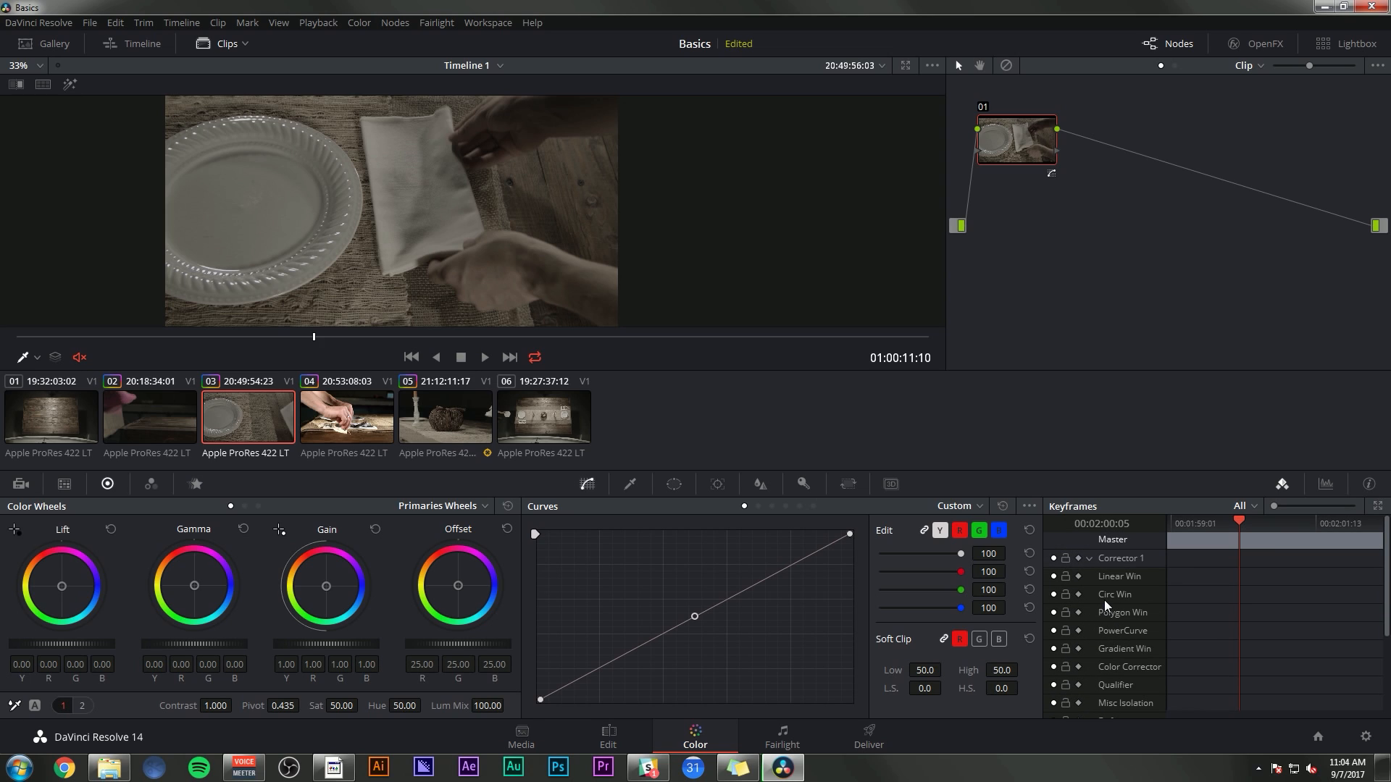
left_click(1090, 560)
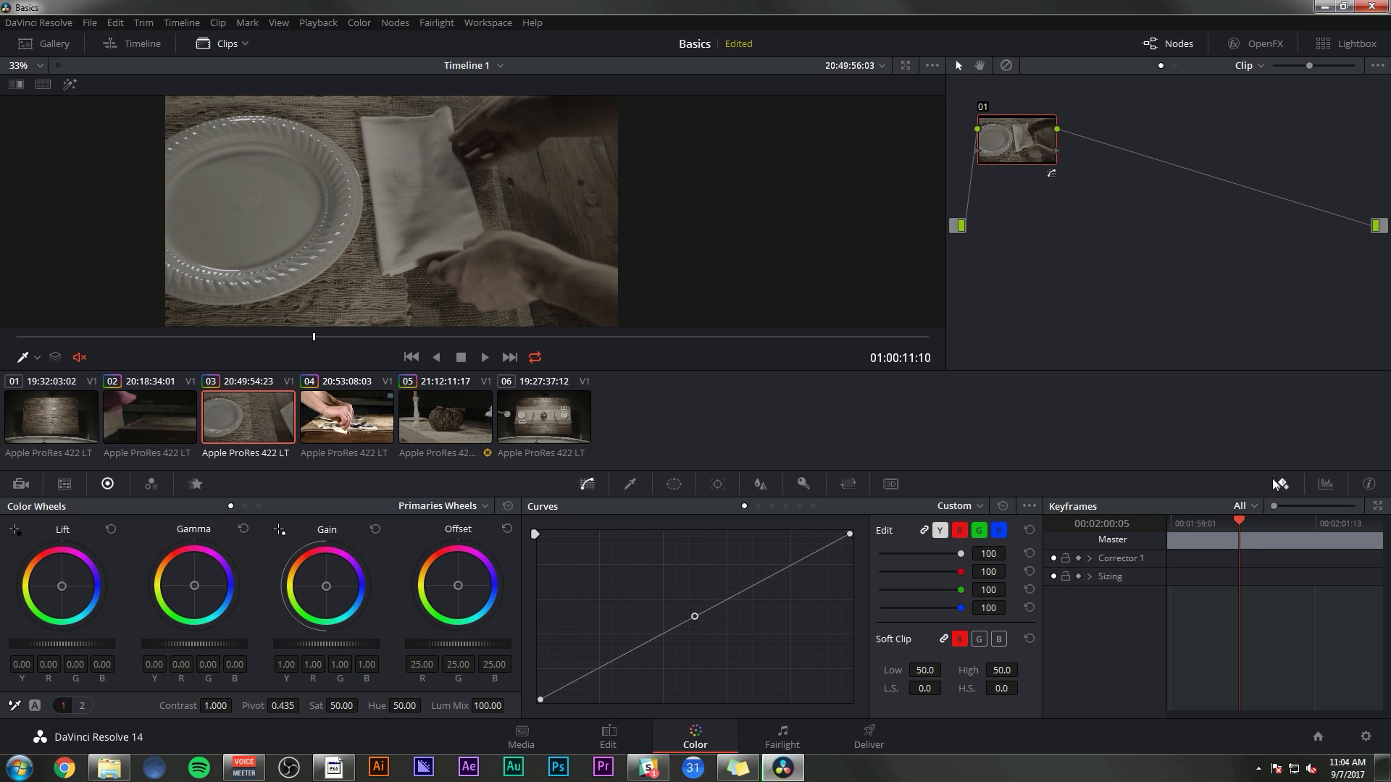
Display the scopes for clip 03 and view the parade, waveform, vectorscope and histogram one after another
left_click(1325, 484)
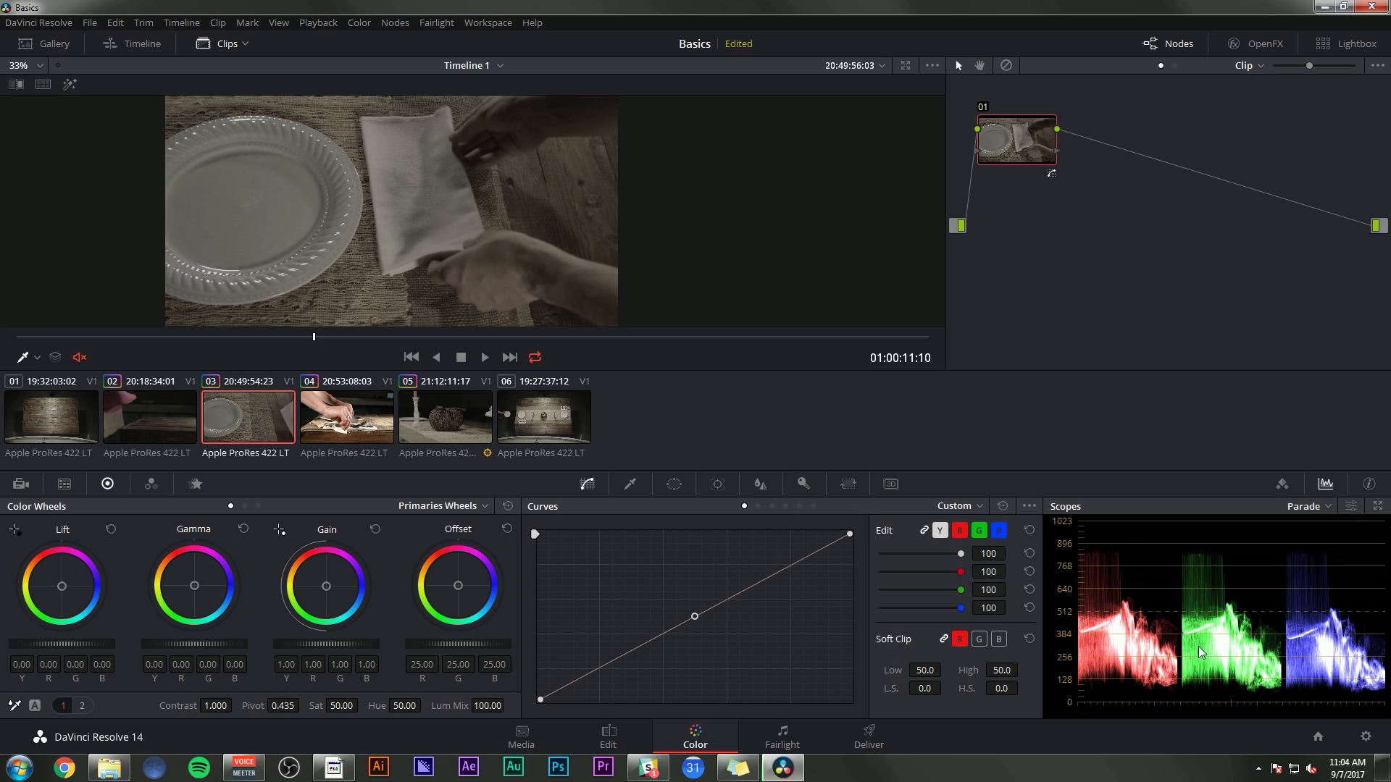
left_click(1308, 507)
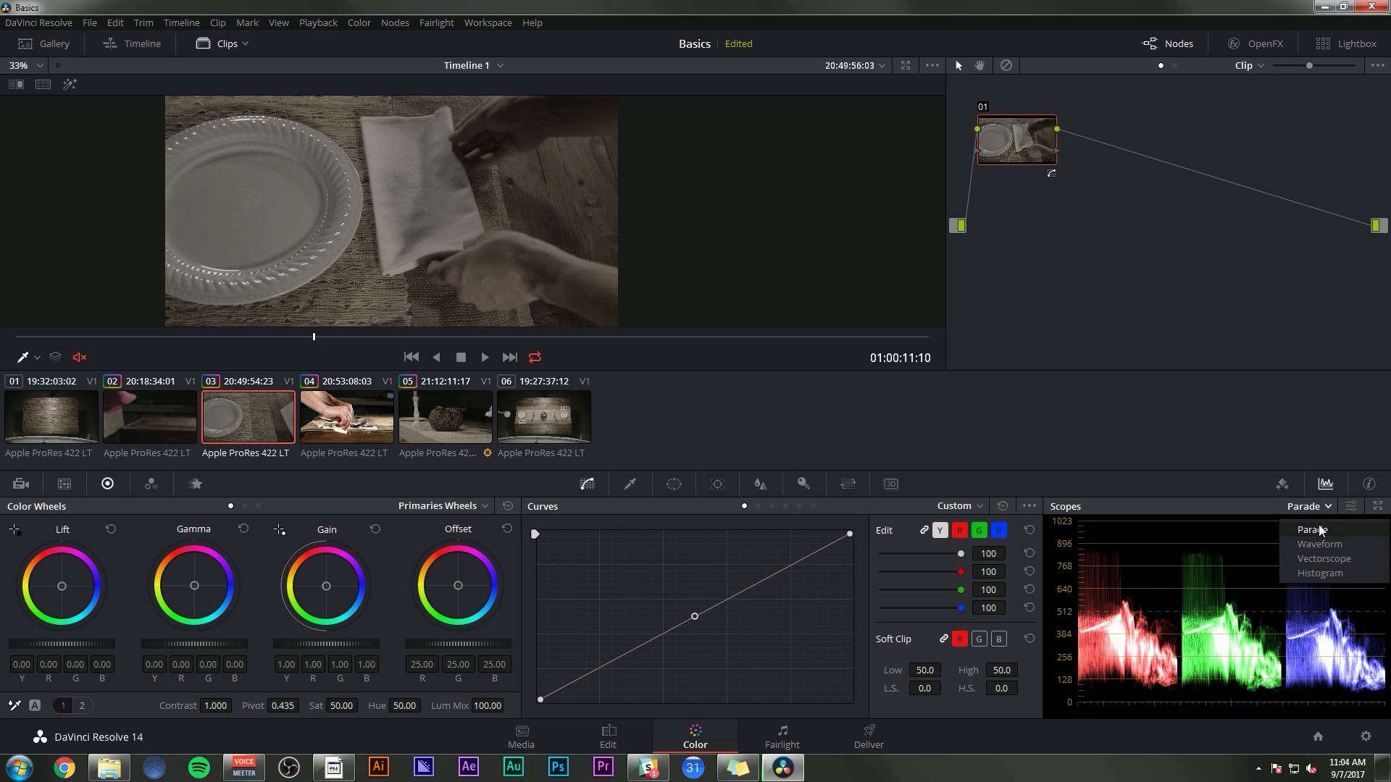
left_click(1319, 544)
left_click(1311, 507)
left_click(1323, 558)
left_click(1313, 507)
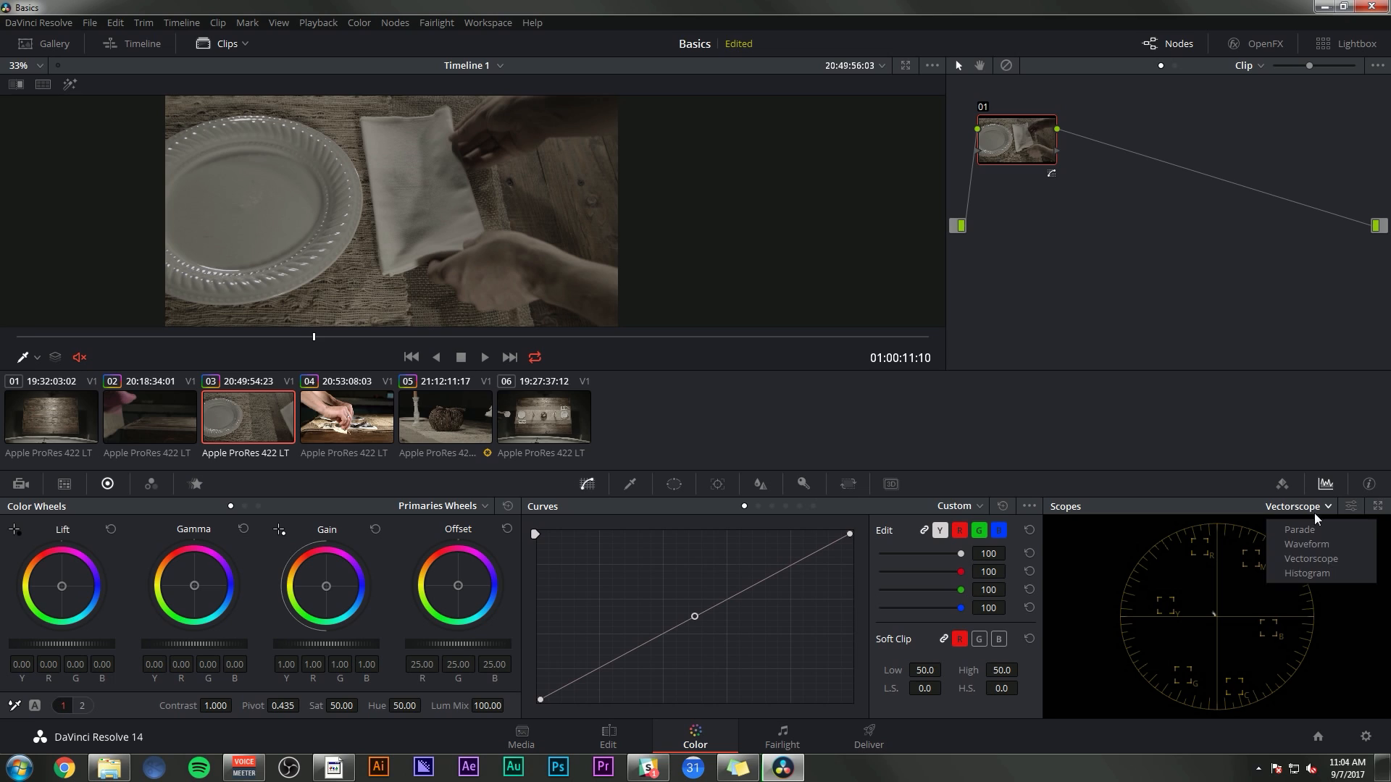
left_click(1314, 573)
Compare the vectorscope and parade again and leave the scope display on Waveform
left_click(1300, 507)
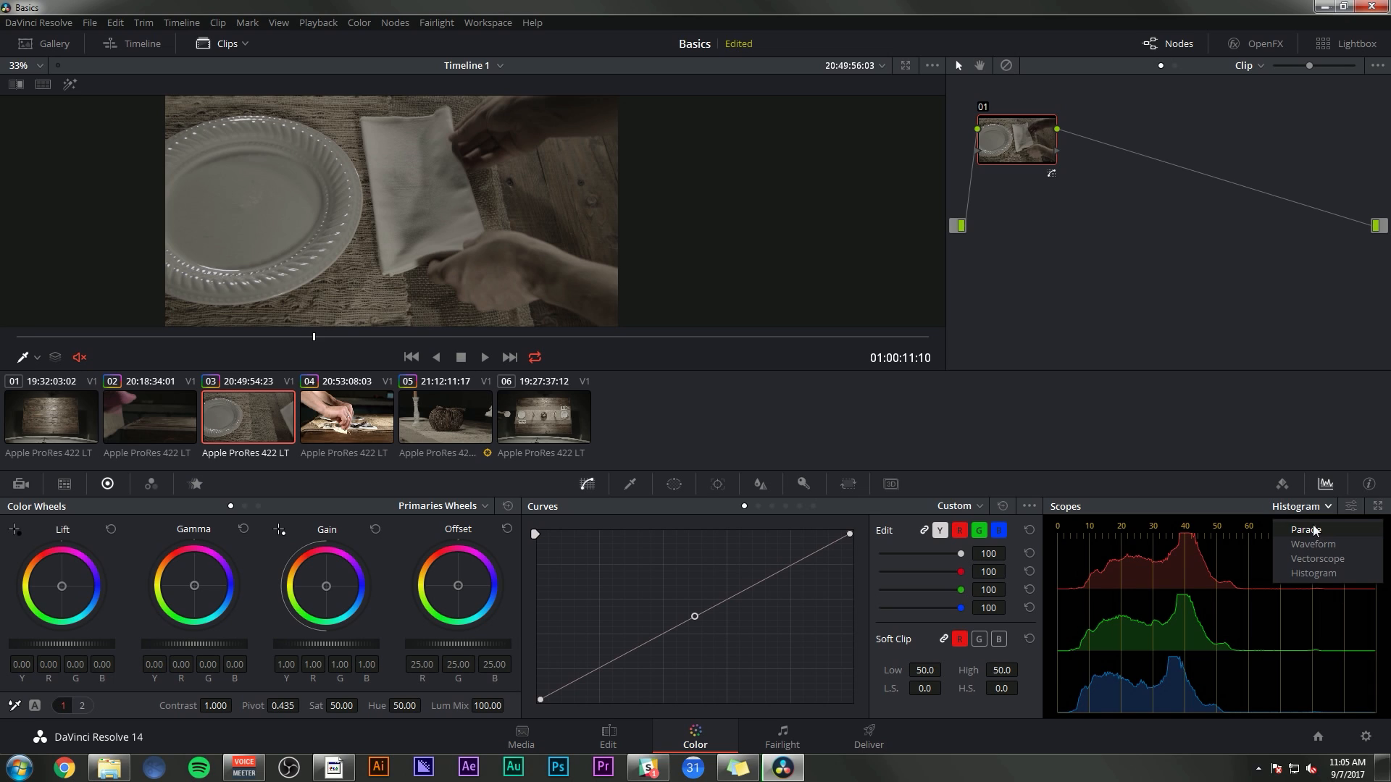
left_click(1323, 559)
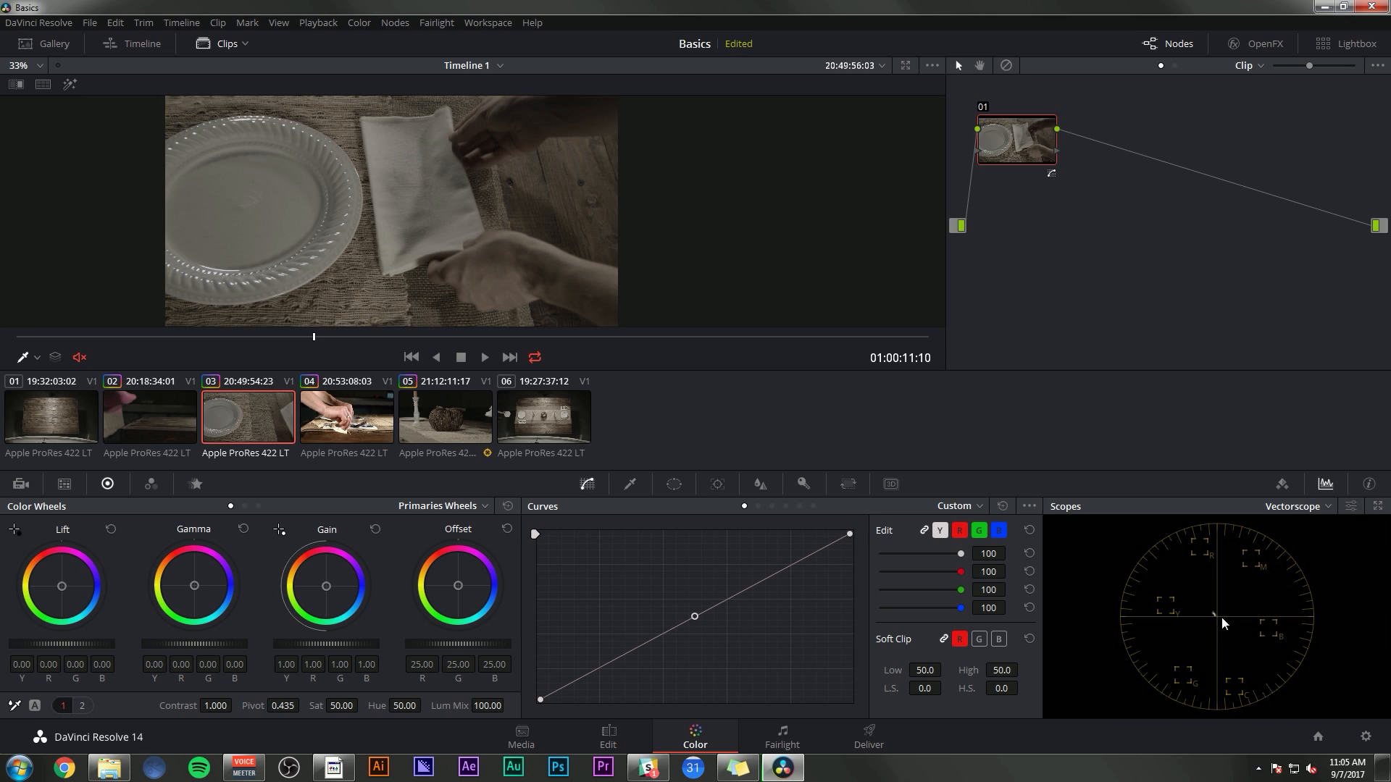
left_click(1297, 507)
left_click(1304, 531)
left_click(1313, 506)
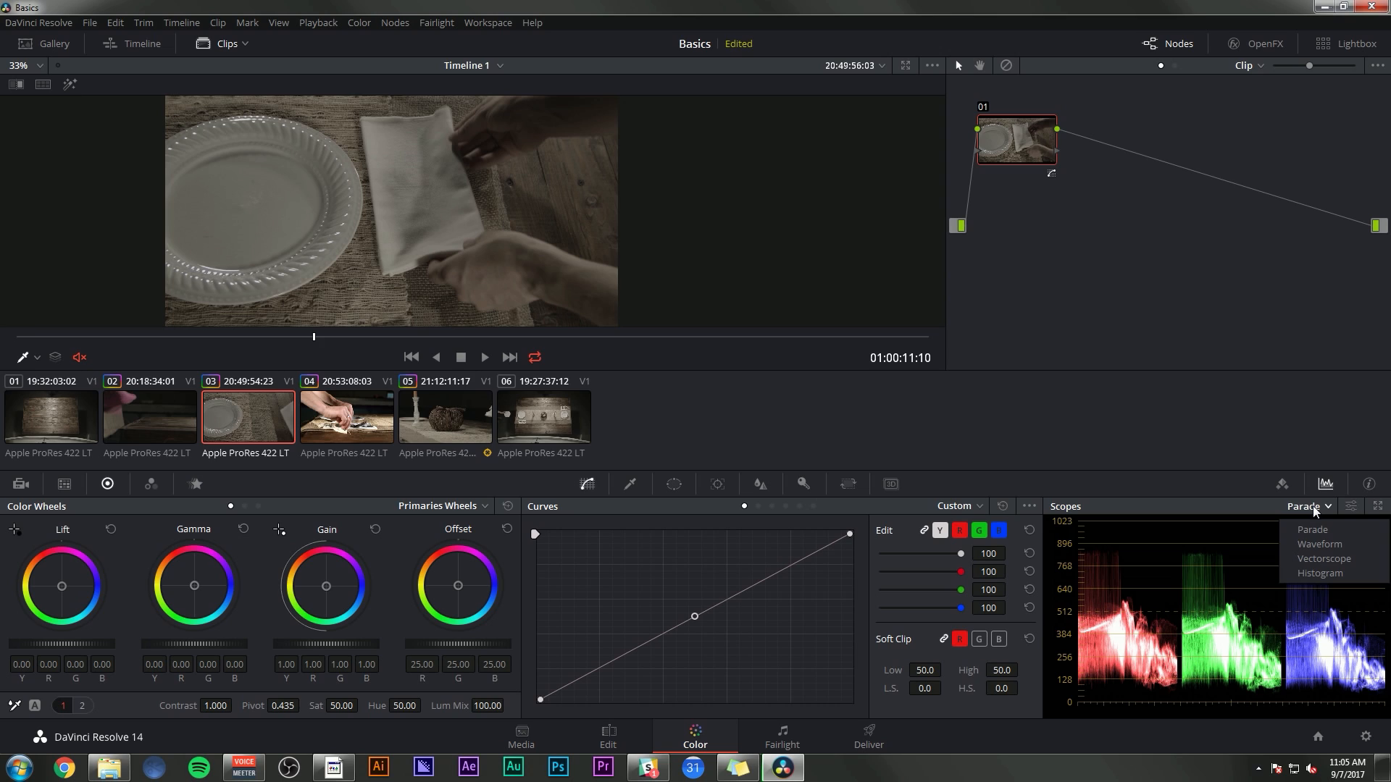
left_click(1331, 548)
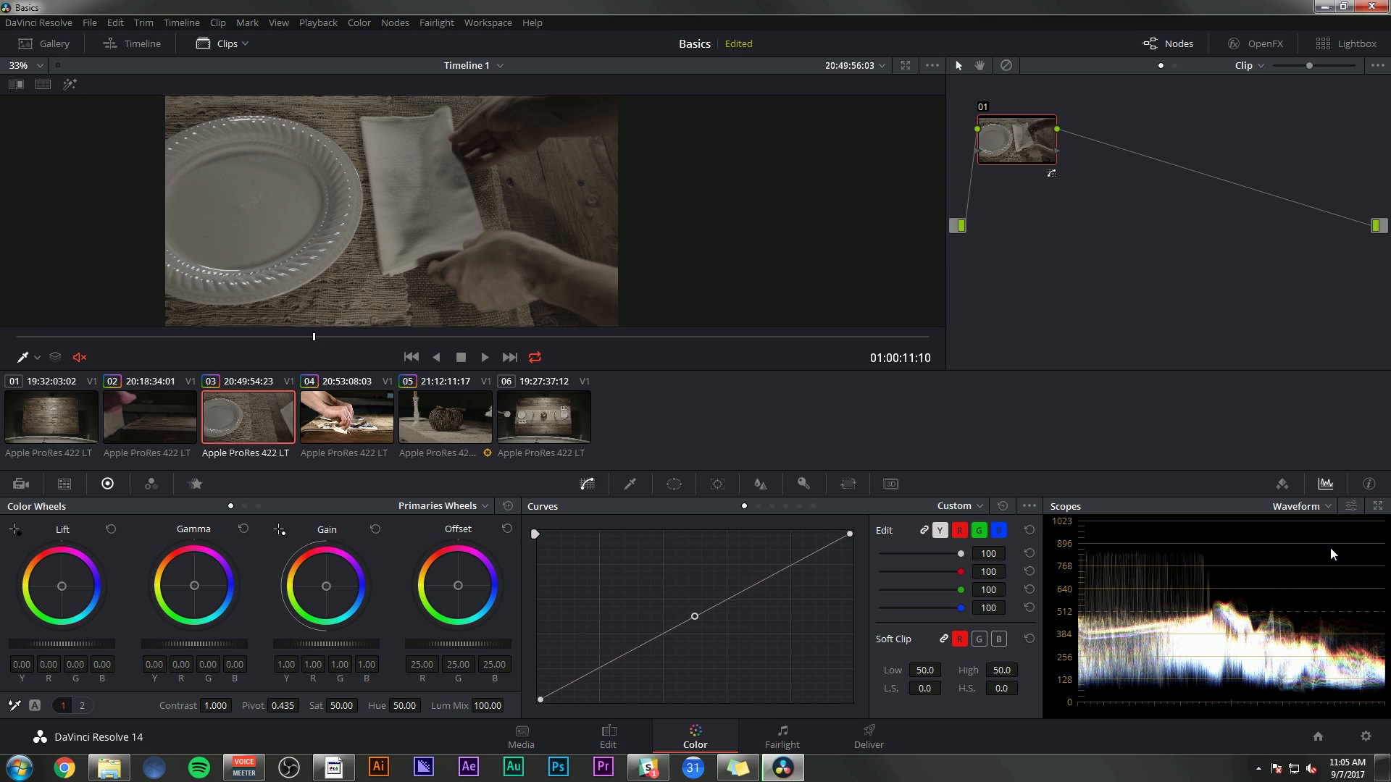
Show the scopes in a floating window, compare its two- and four-scope layouts, and keep the single-scope layout
left_click(1378, 506)
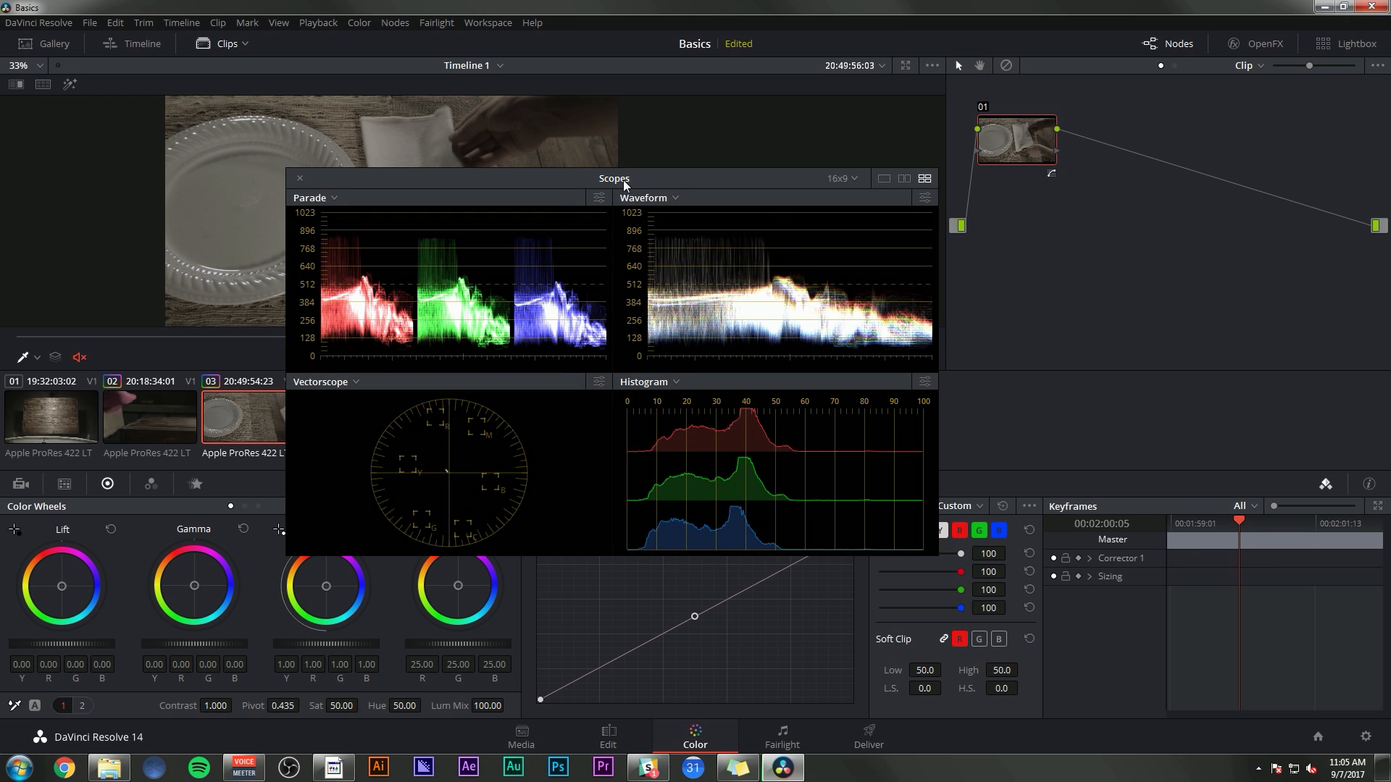
left_click_drag(625, 183, 598, 158)
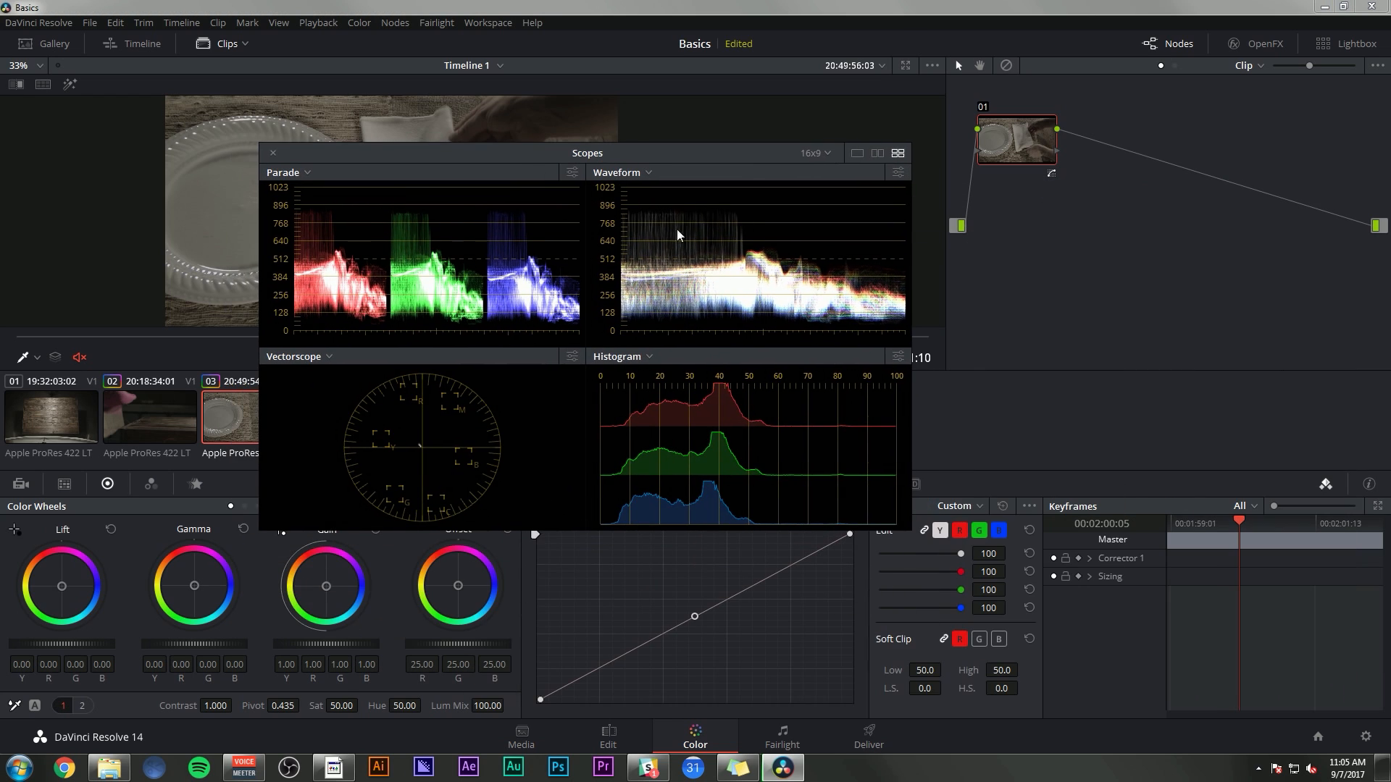
left_click(857, 153)
left_click(877, 153)
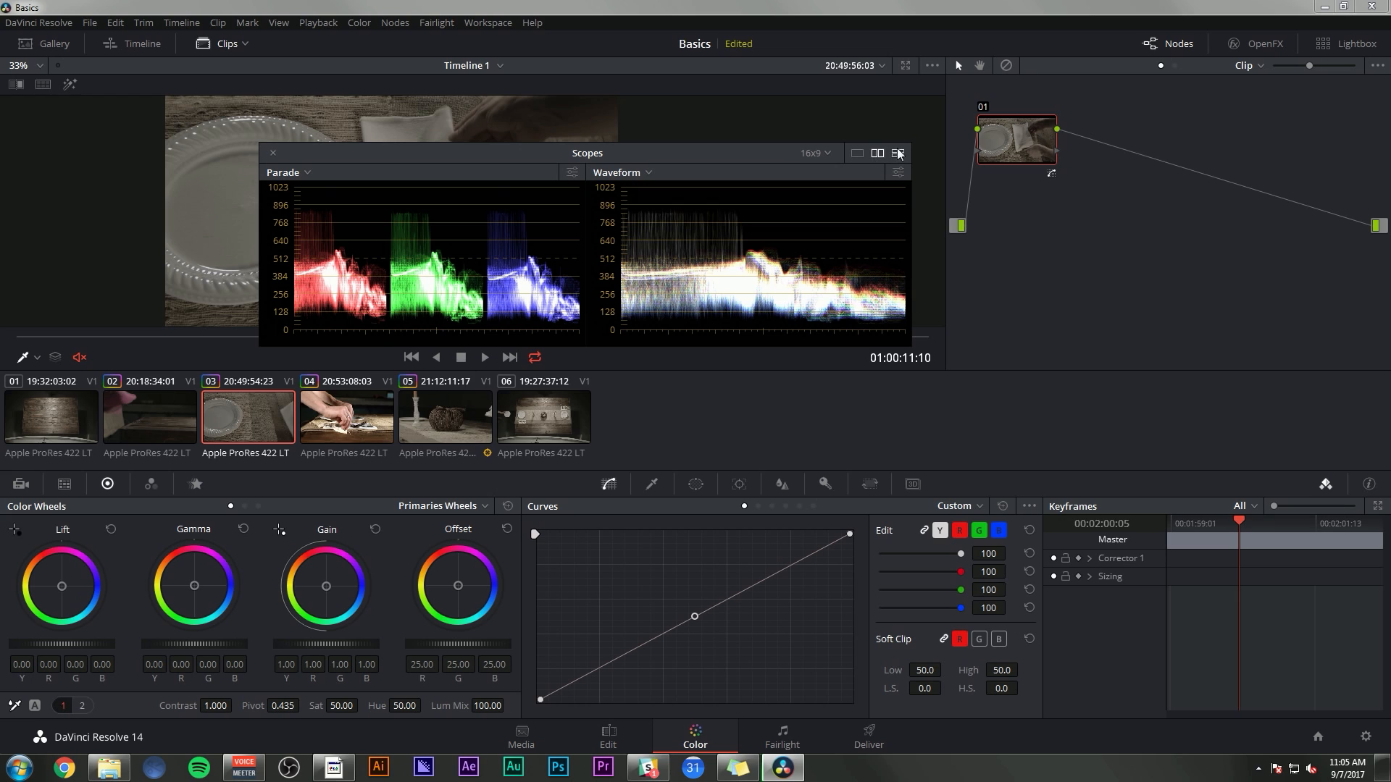
left_click(898, 153)
left_click(857, 153)
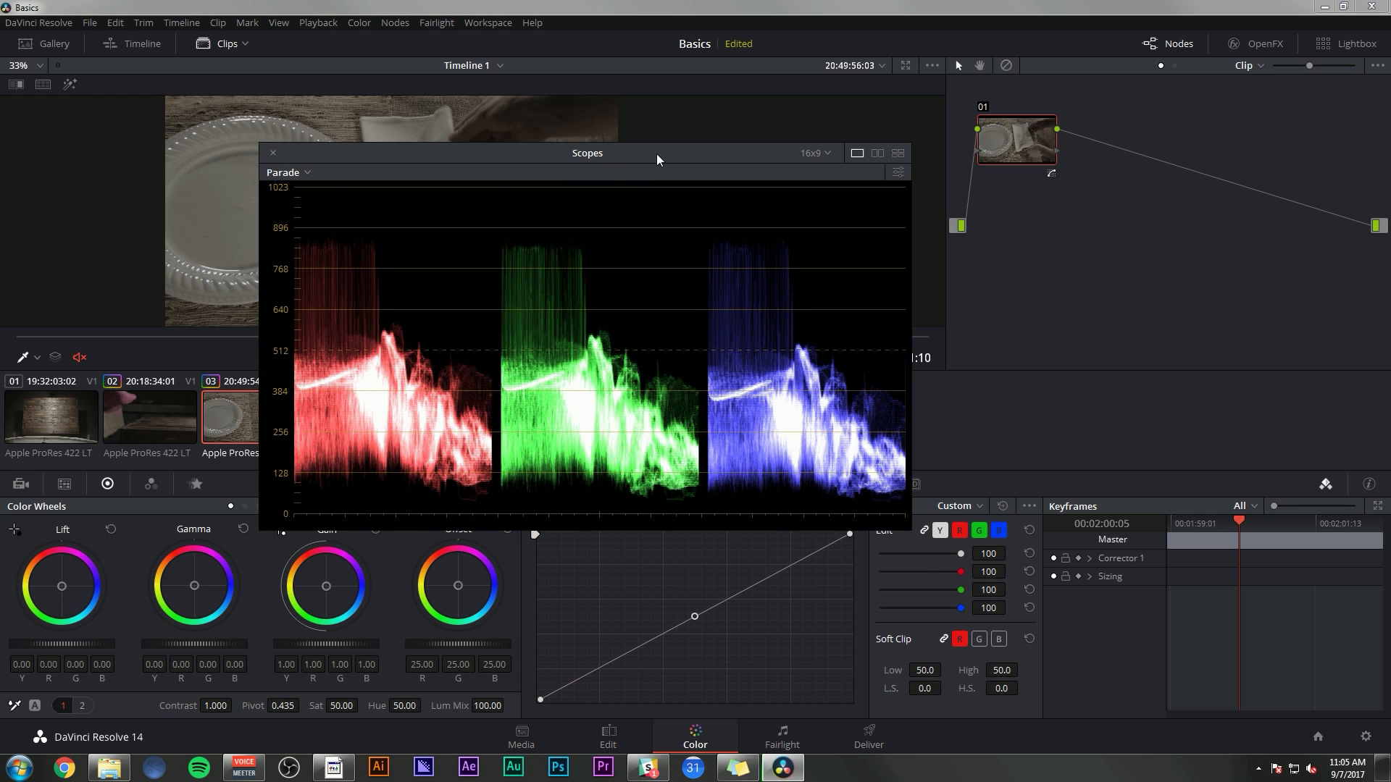
Move the floating scopes window off the viewer image and set it to show the waveform
left_click_drag(657, 153, 1028, 253)
left_click(673, 273)
left_click(683, 310)
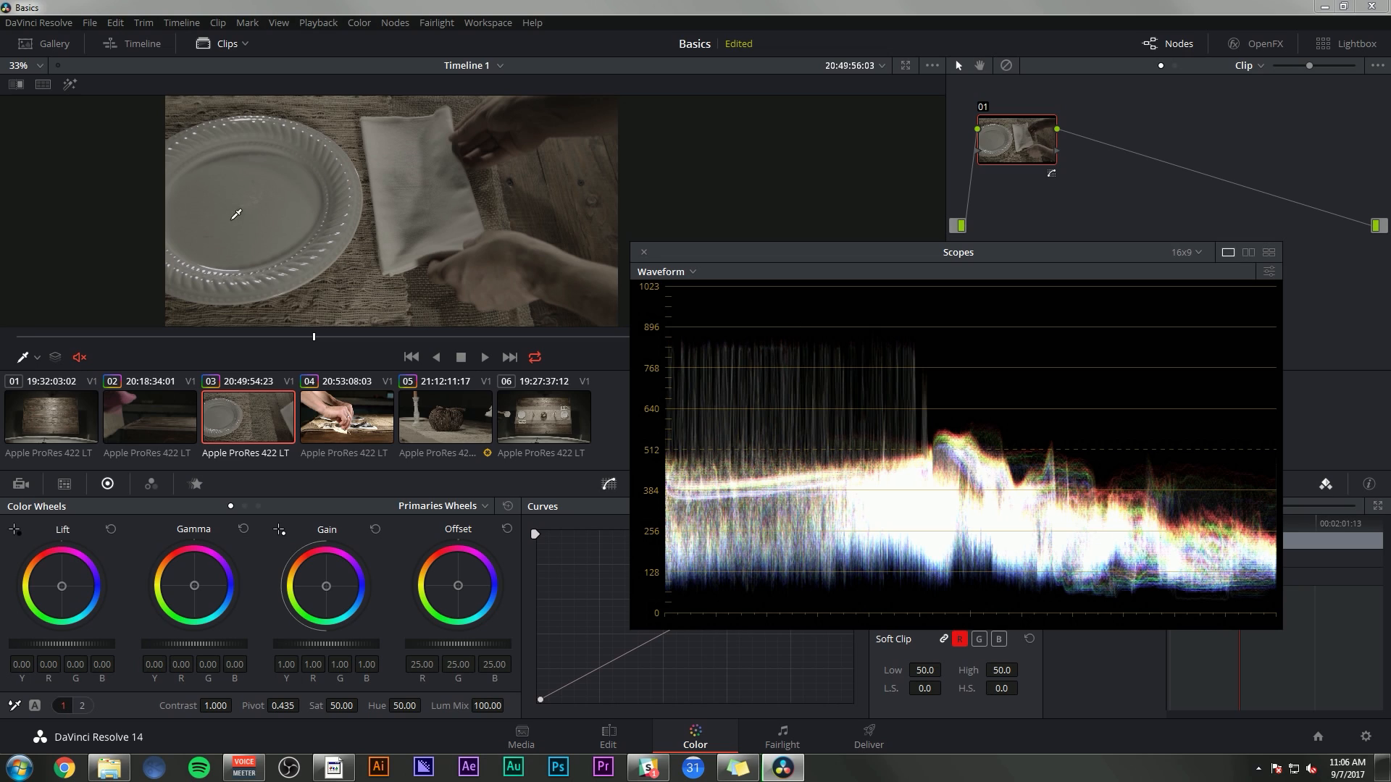
left_click_drag(797, 260, 765, 242)
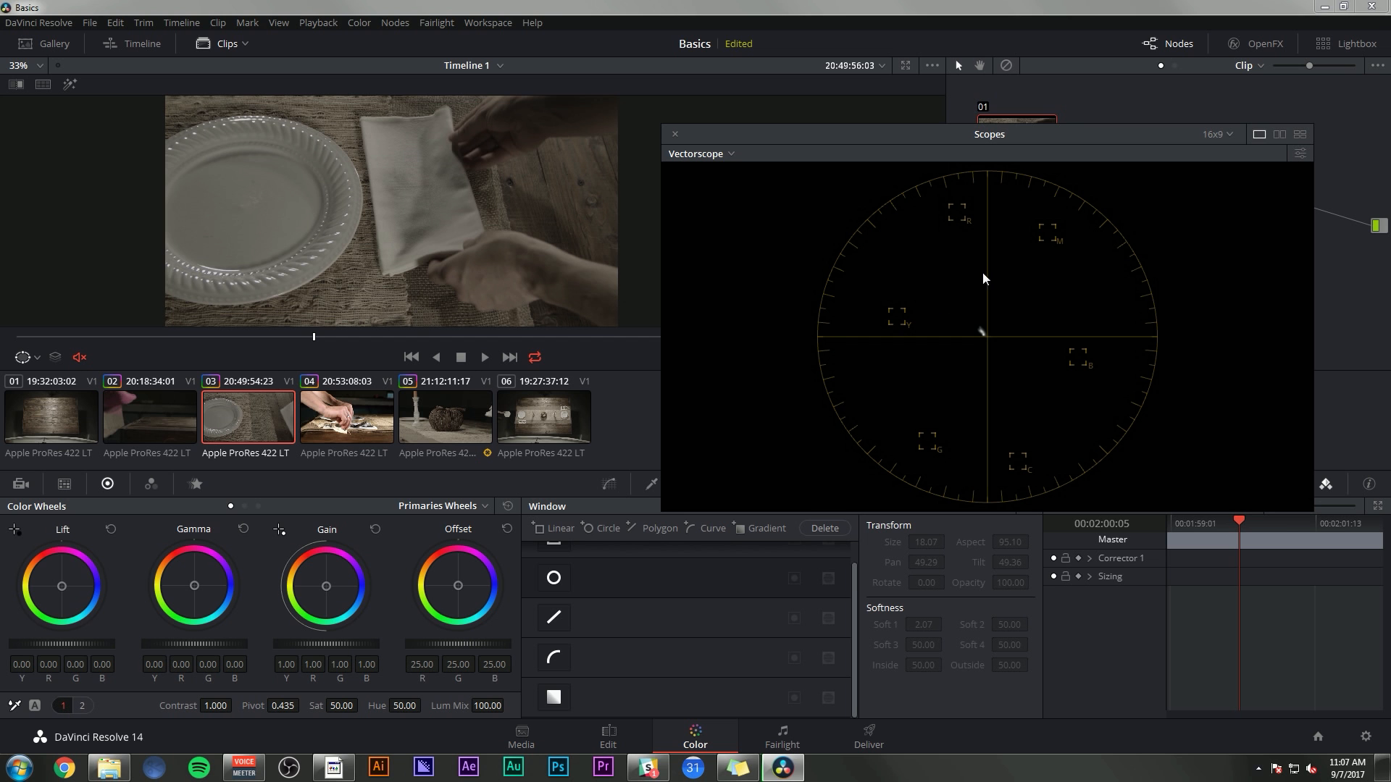
Brighten the vectorscope trace to about the middle of its range, leaving the graticule brightness as it is
left_click(1301, 154)
left_click_drag(1175, 352, 1219, 351)
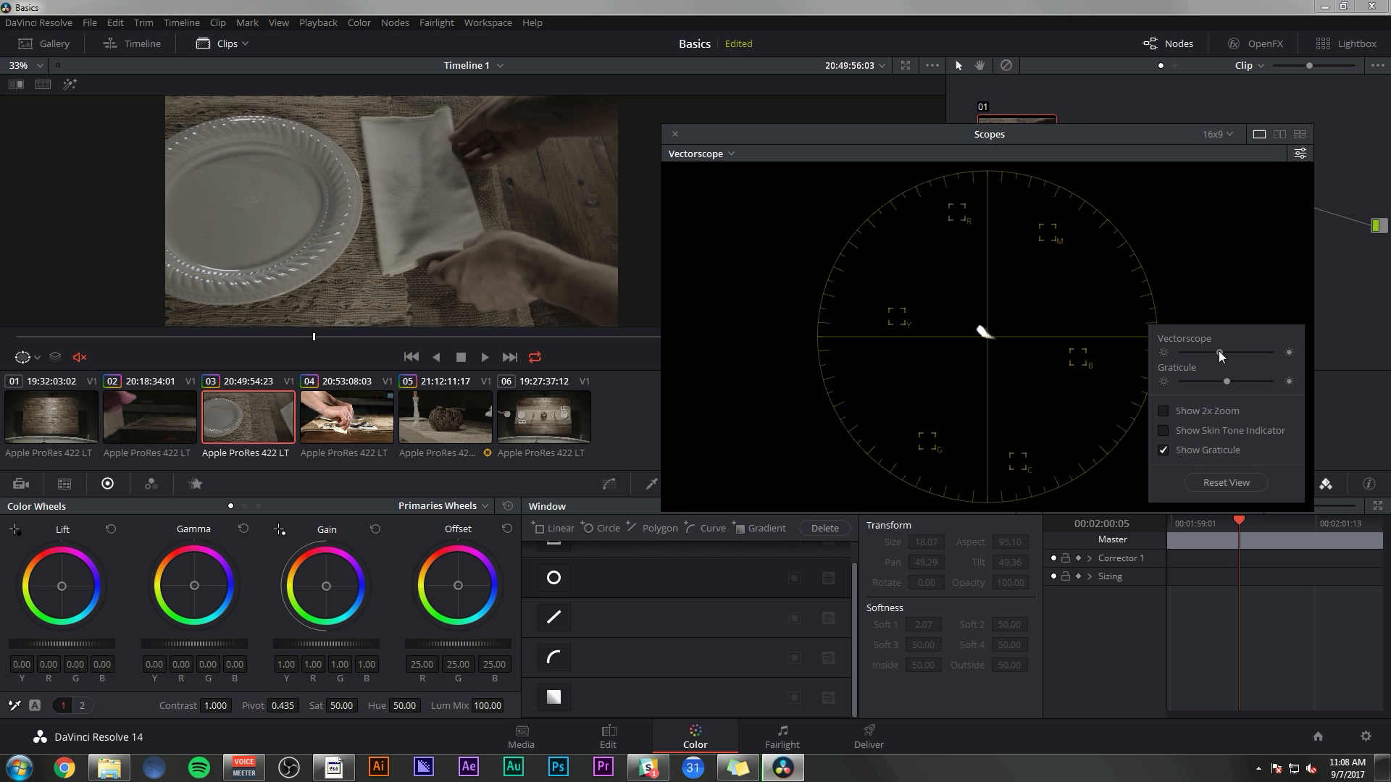
left_click(1301, 154)
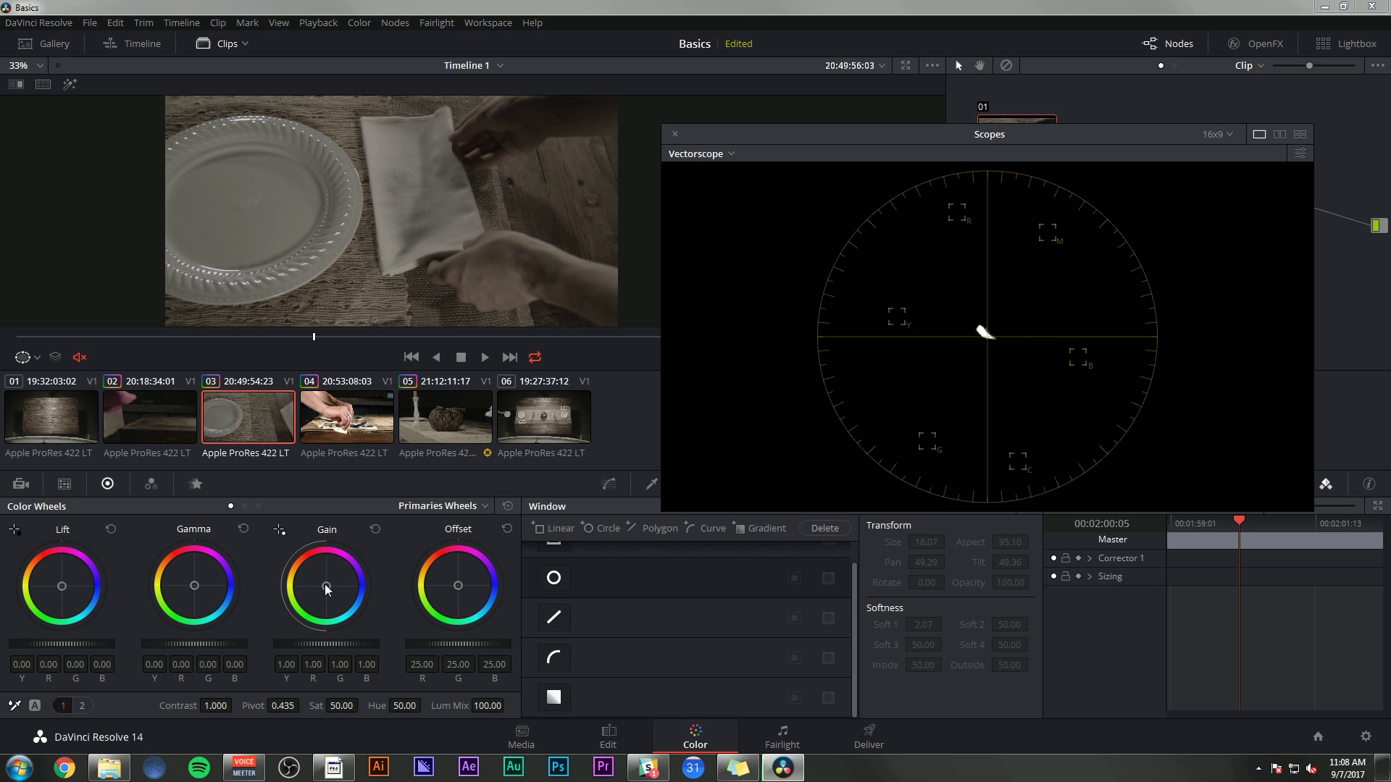
Try tinting clip 03 red with gain at R 3.31, G 0.40, B 0.17, and test saturation 0 and a hue shift
left_click_drag(326, 585, 314, 548)
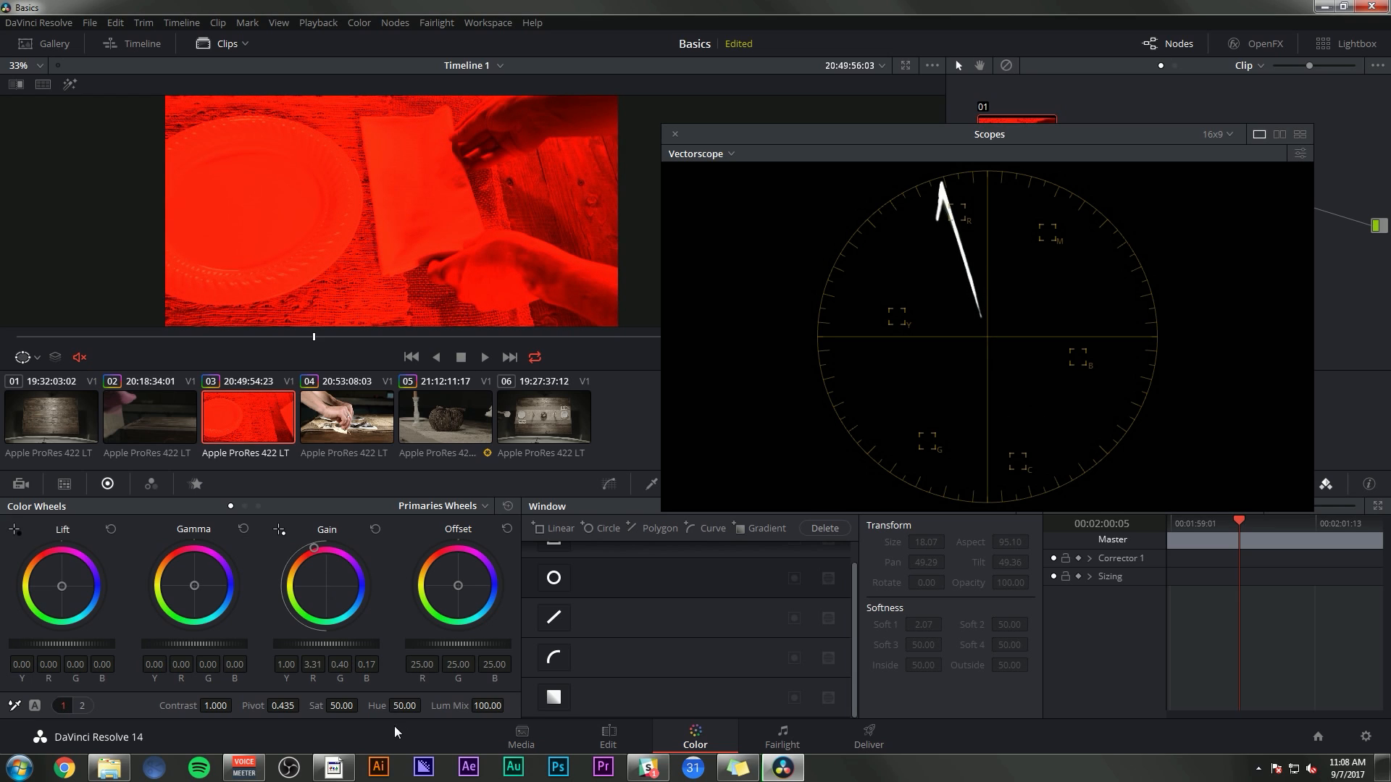
left_click_drag(342, 705, 305, 705)
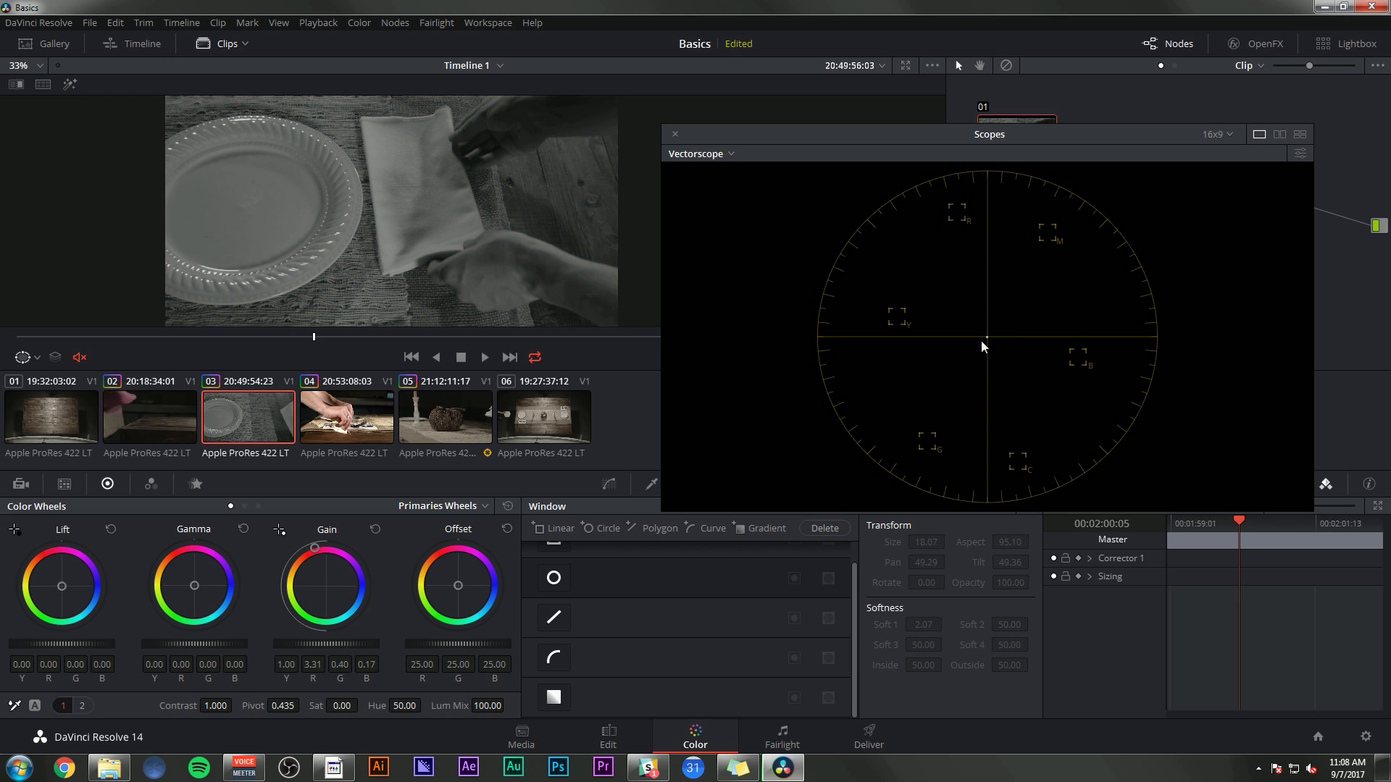
key("ctrl+z")
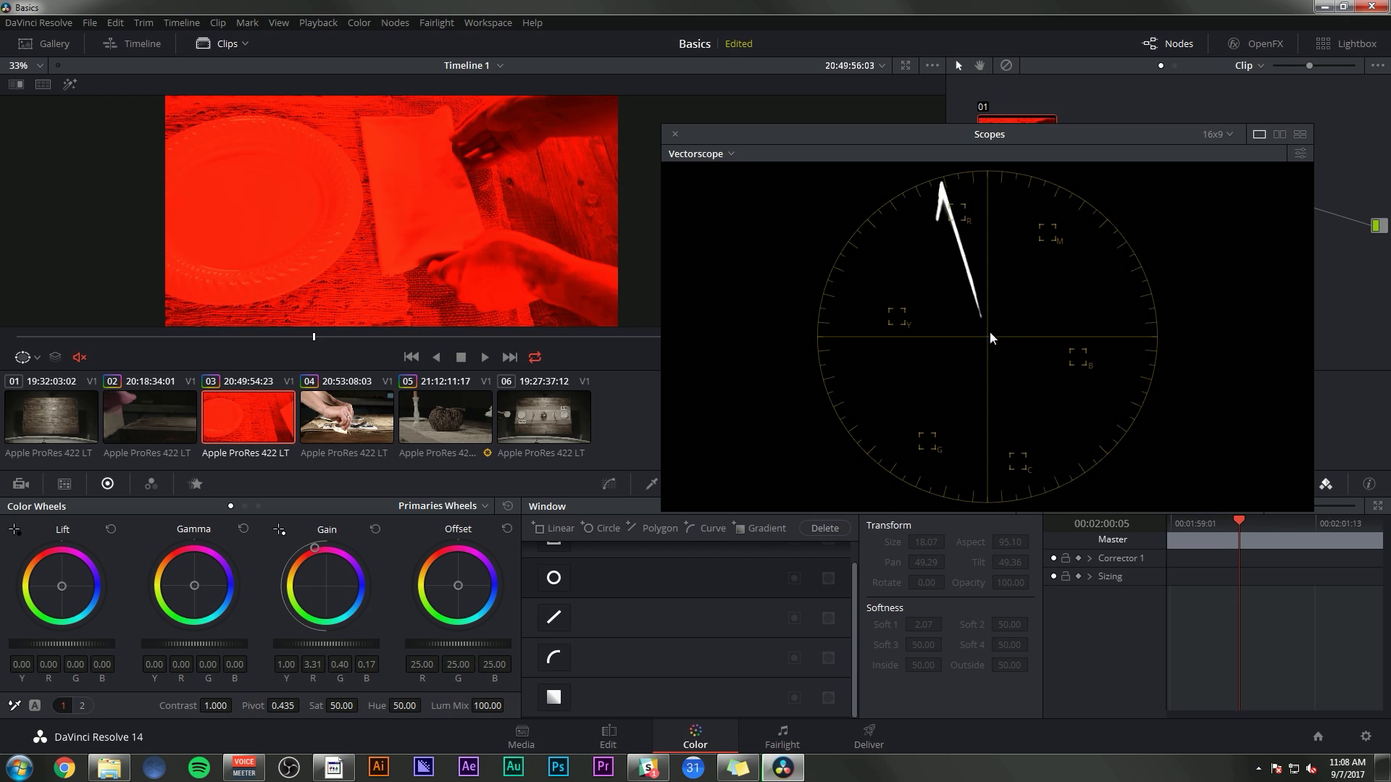
mouse_move(414, 706)
left_mouse_down()
mouse_move(378, 706)
mouse_move(425, 705)
left_mouse_up()
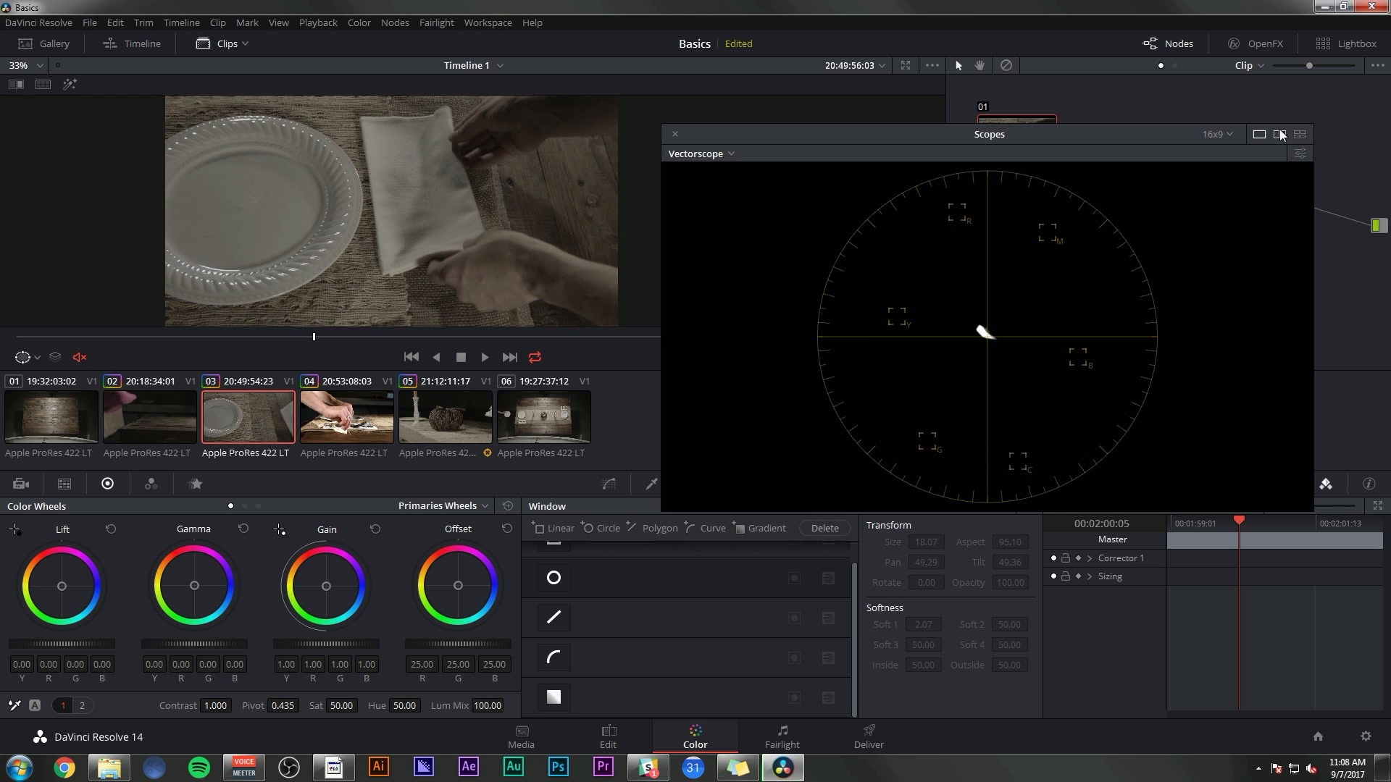
Show the vectorscope and parade side by side, and enlarge and reposition the scopes window below the viewer image
left_click(1279, 134)
left_click_drag(1152, 522, 1306, 609)
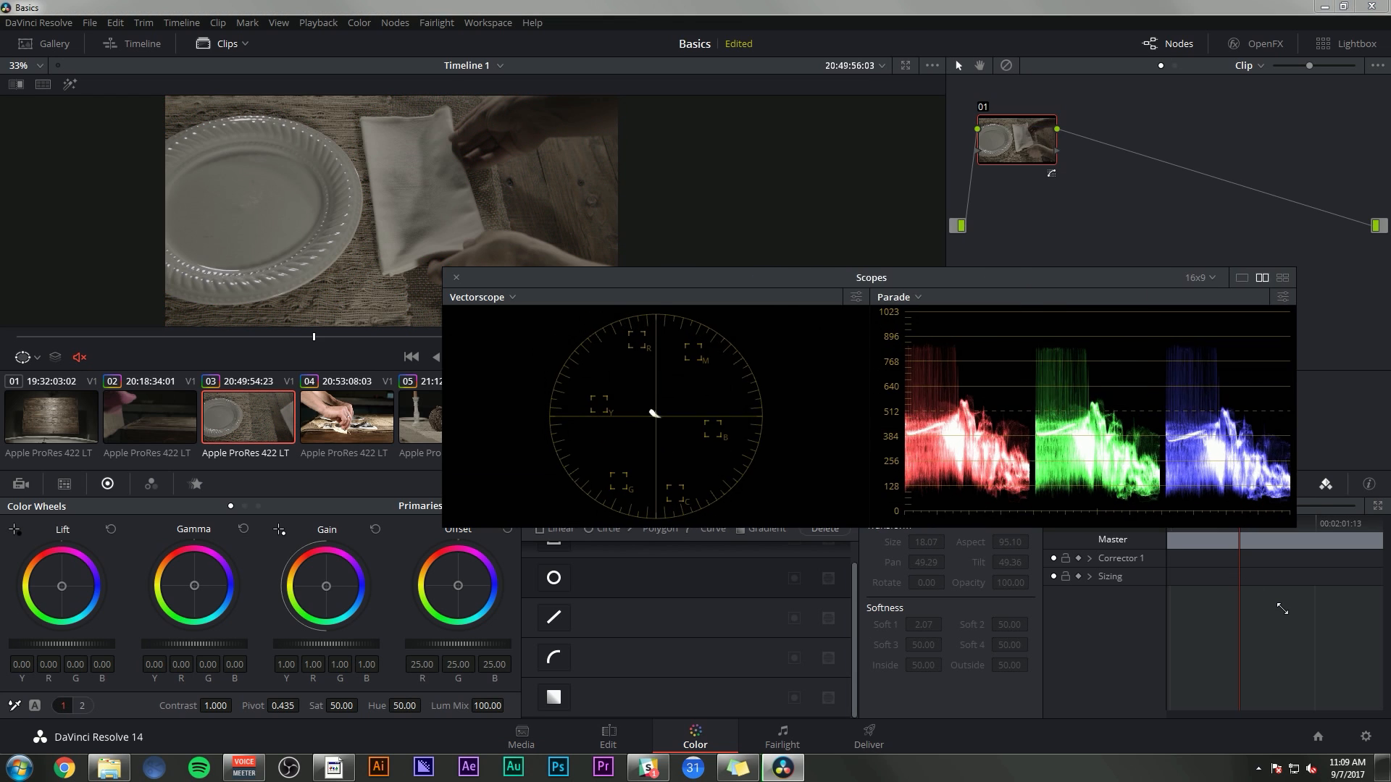
left_click_drag(881, 290, 920, 340)
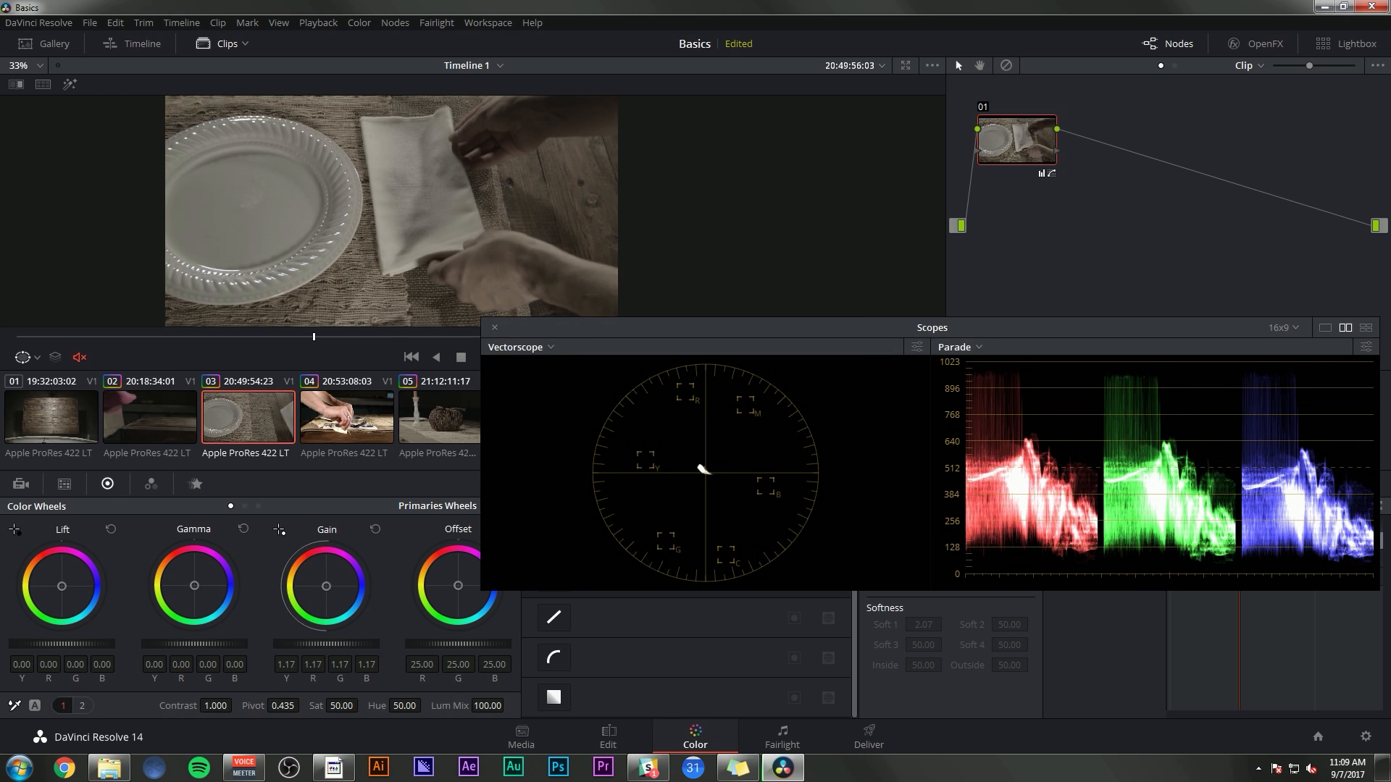
Set clip 03's gain to 1.20, lift to -0.03 and saturation to 100, and close the scopes window
left_click_drag(326, 643, 334, 644)
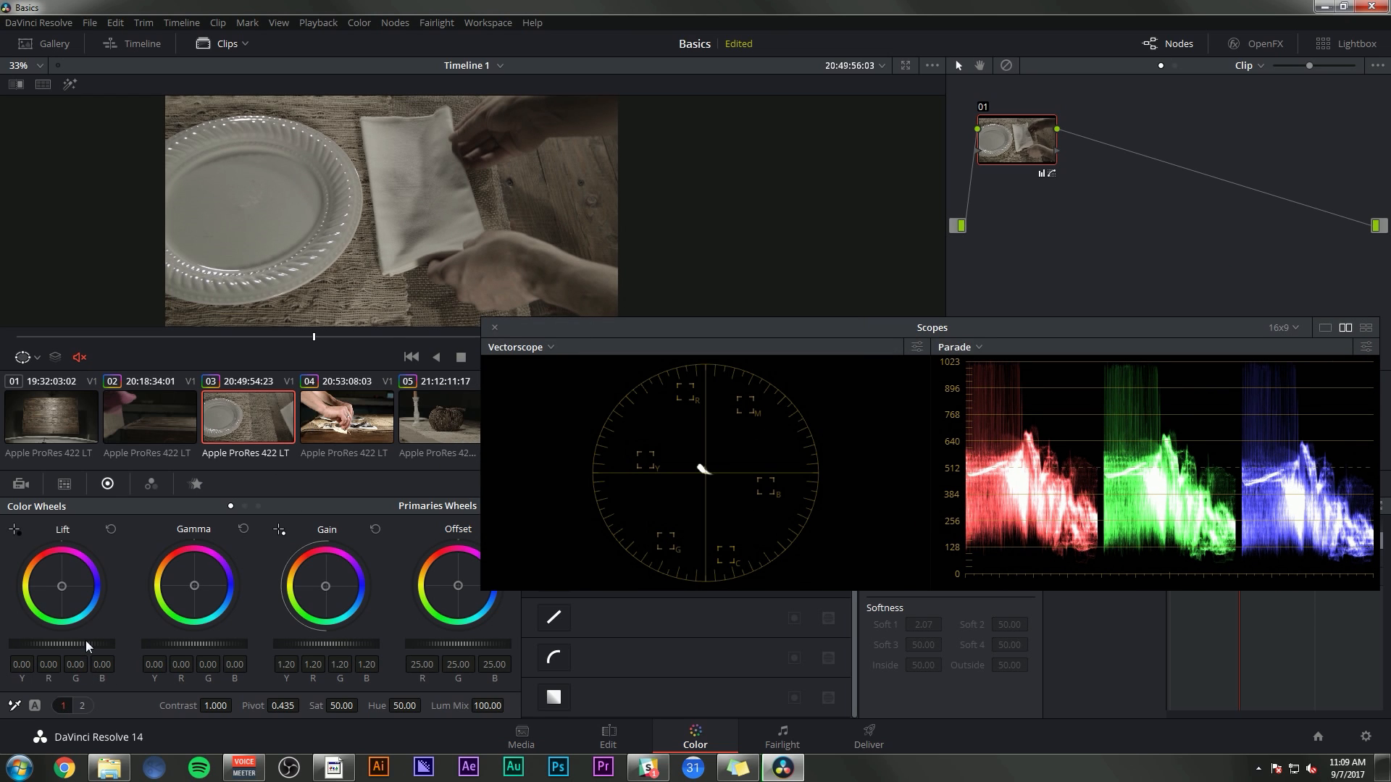
left_click_drag(91, 646, 82, 646)
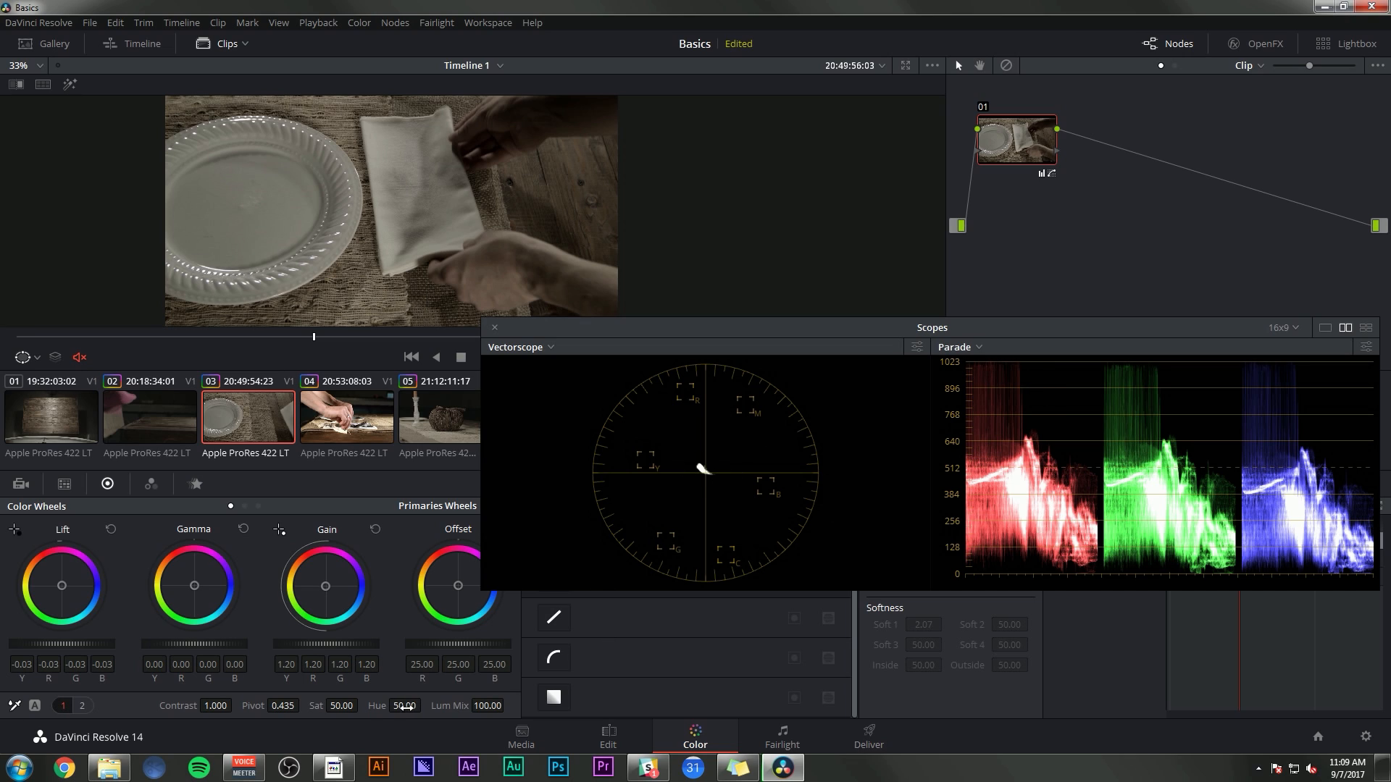
left_click_drag(341, 706, 362, 704)
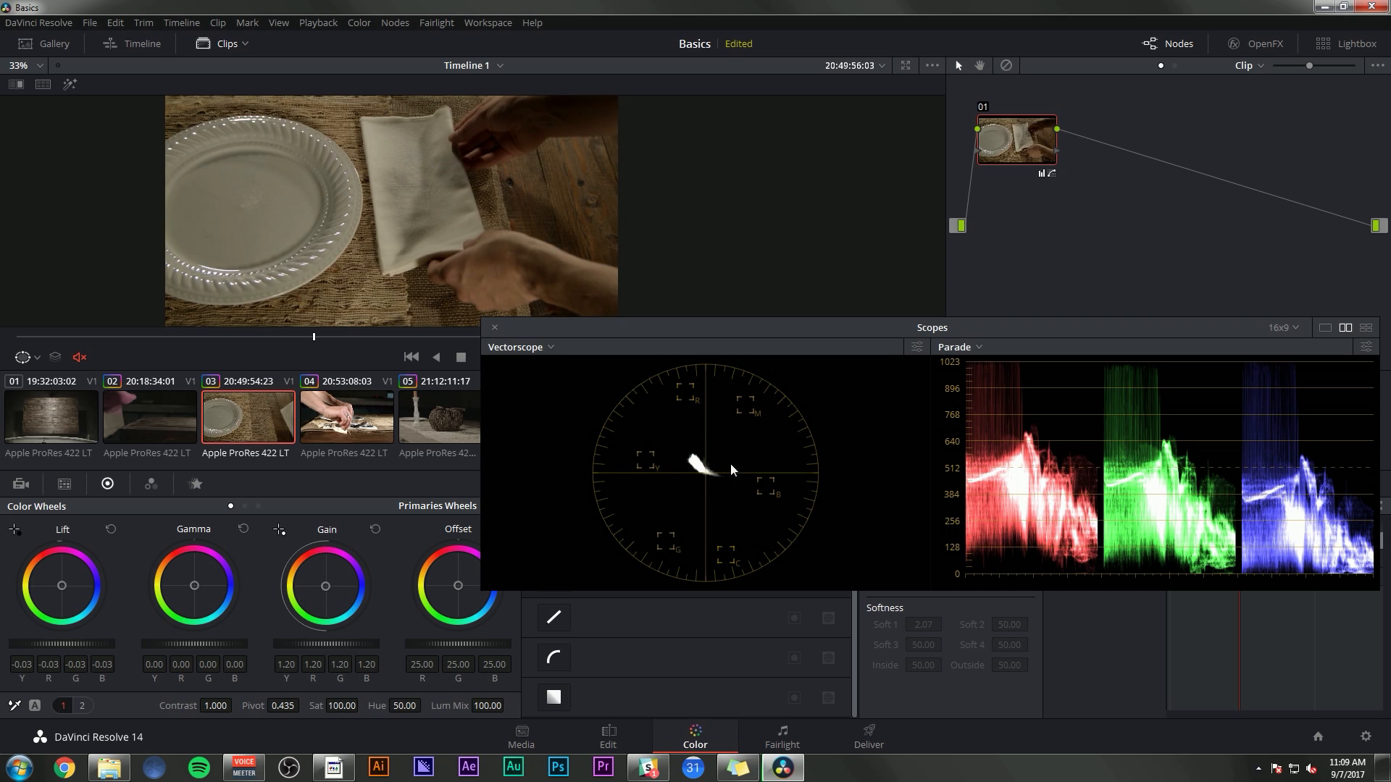
left_click(495, 328)
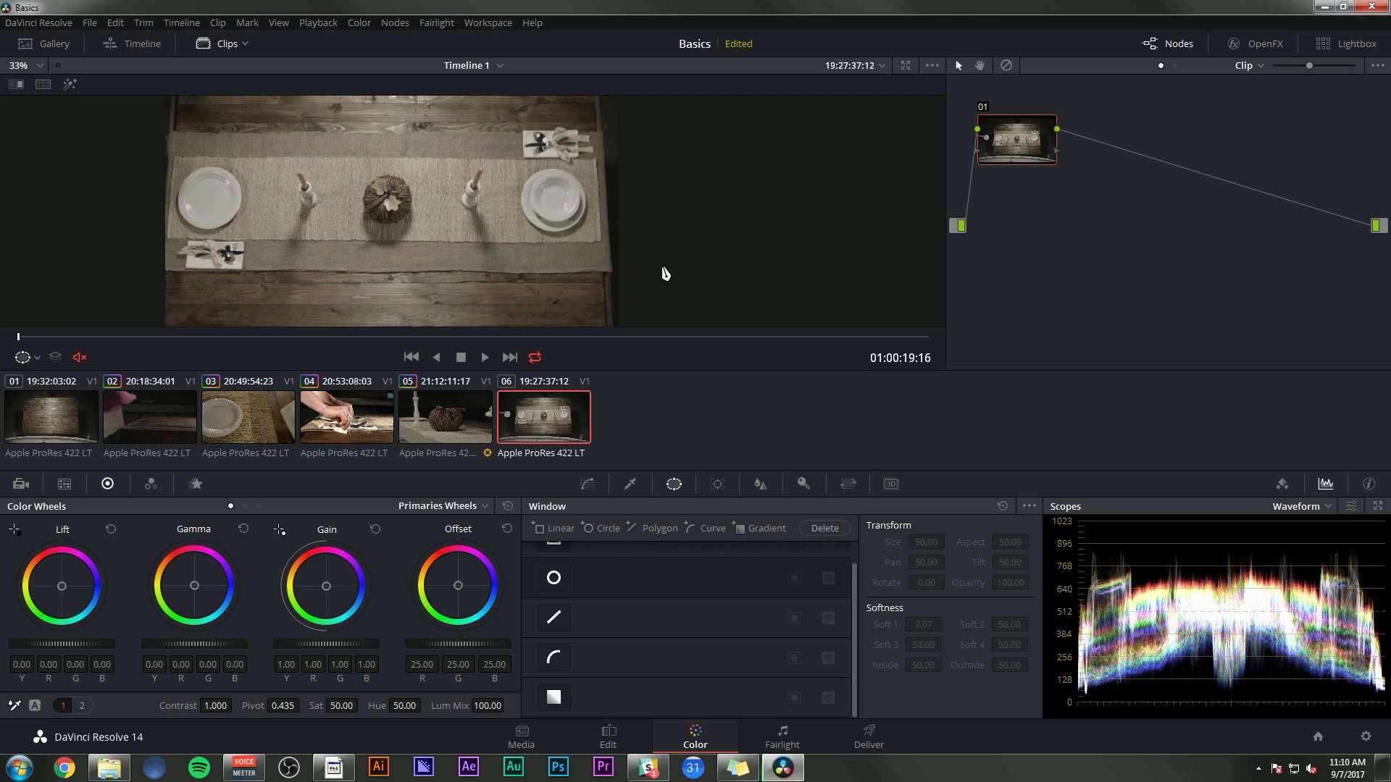
mouse_move(1032, 136)
left_mouse_down()
mouse_move(1070, 188)
mouse_move(1039, 147)
left_mouse_up()
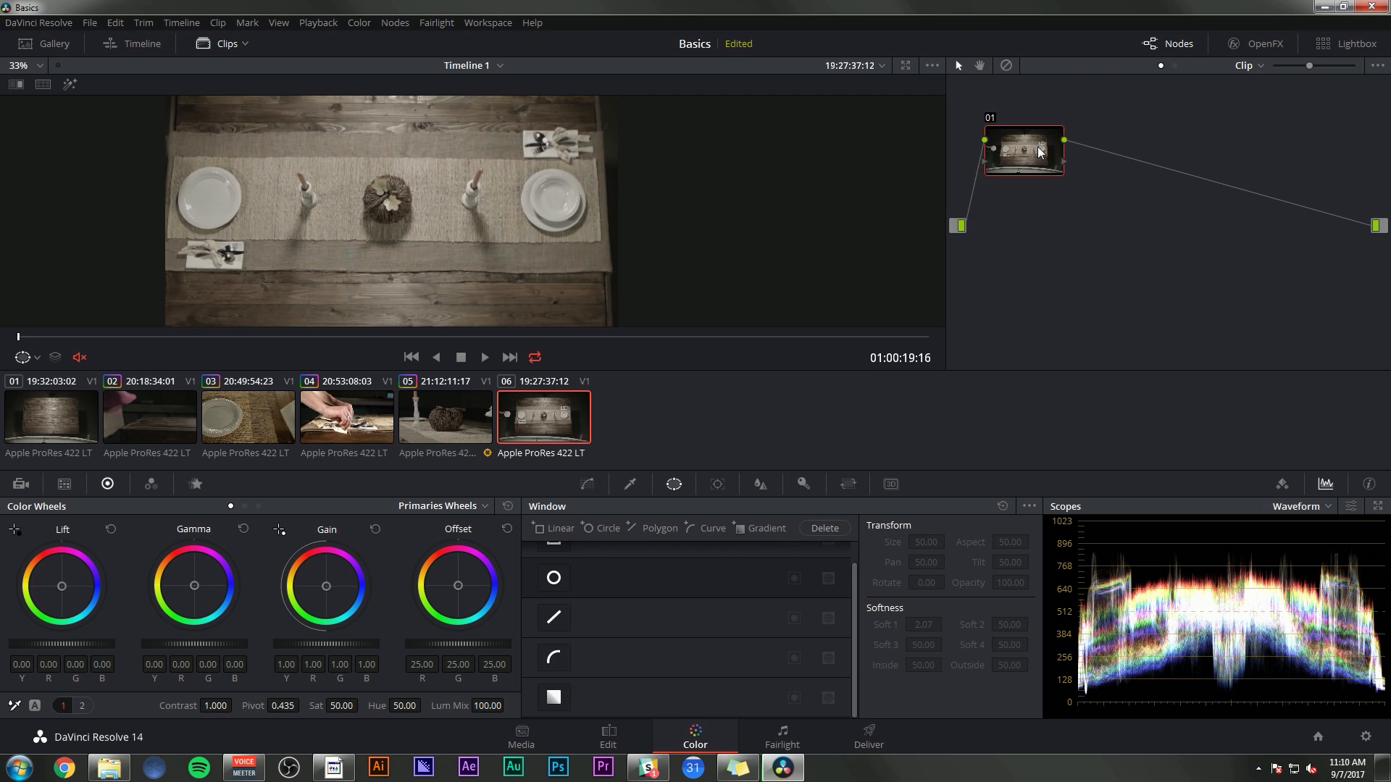
scroll(461, 234, "up", 2)
left_click_drag(431, 225, 589, 216)
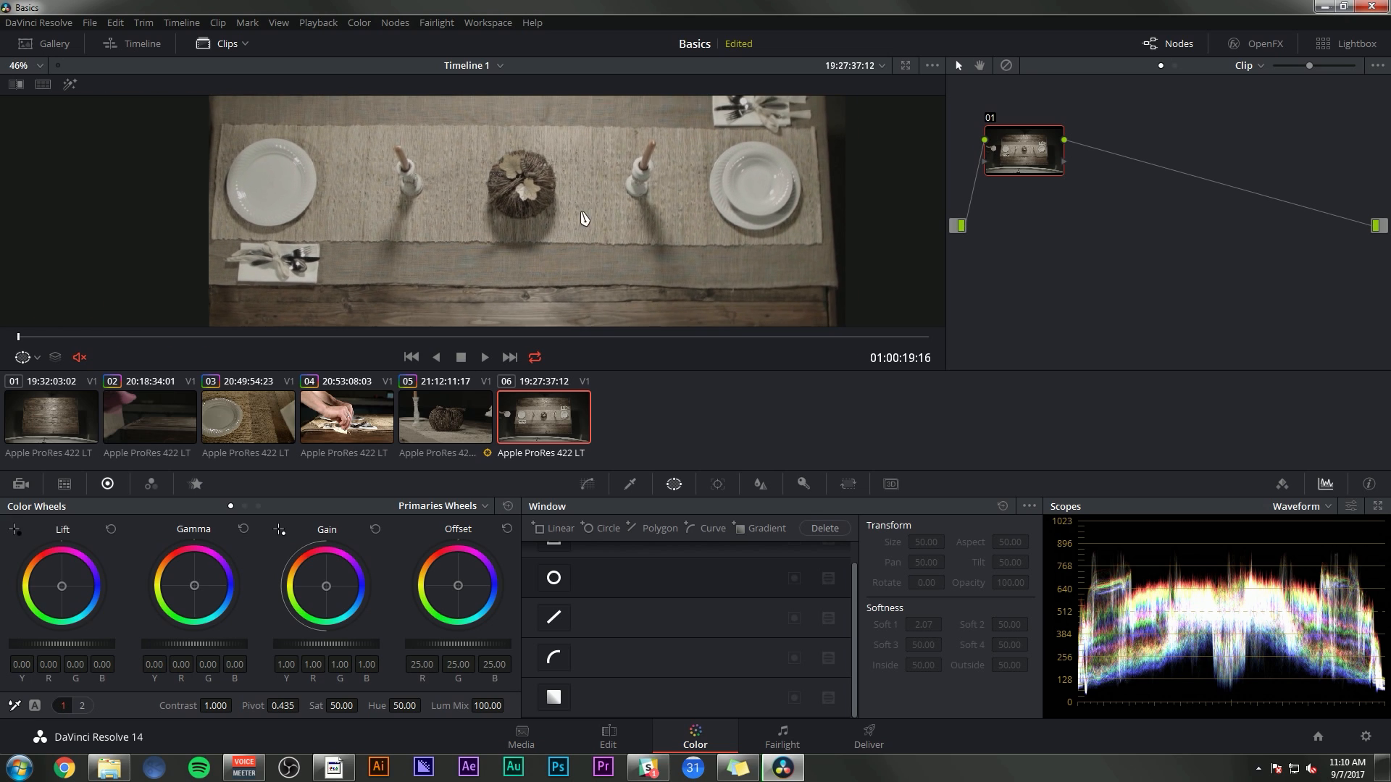
left_click_drag(676, 211, 630, 237)
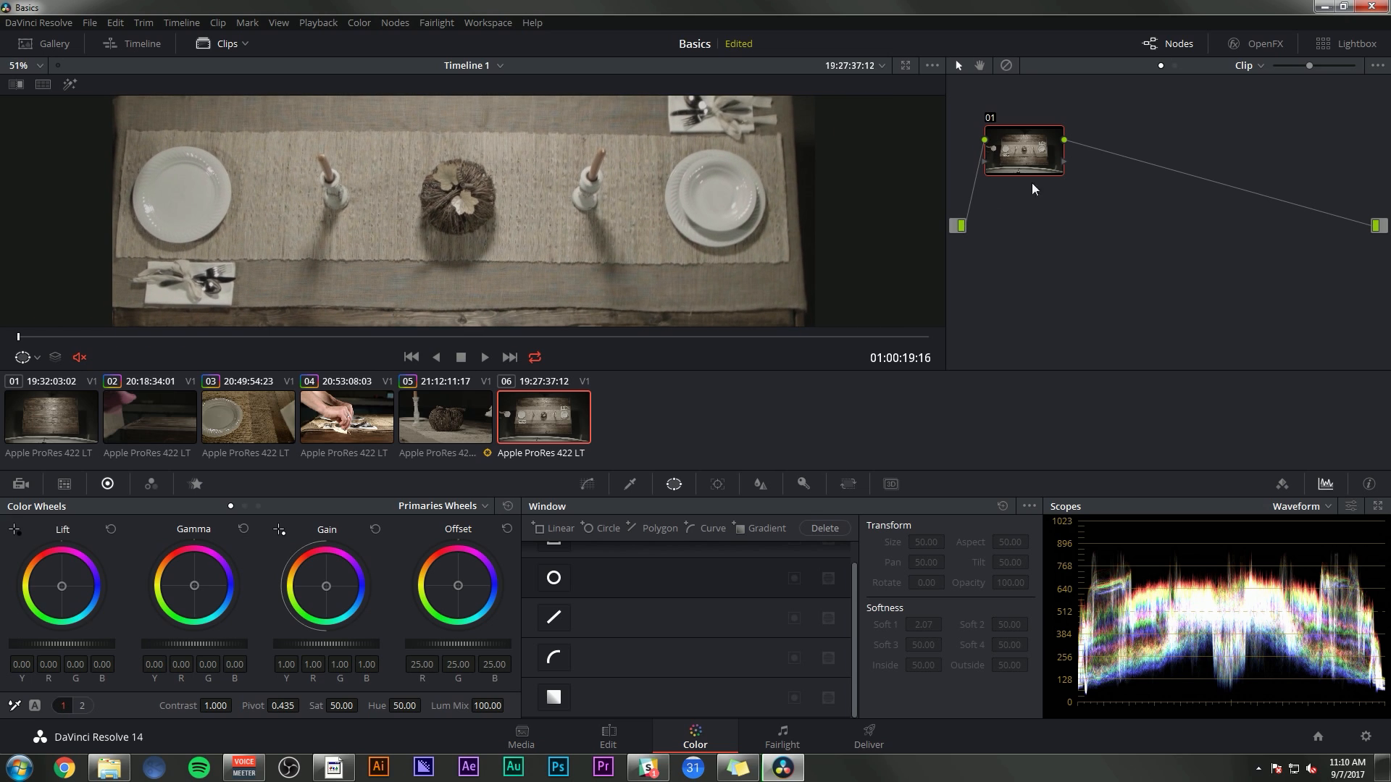
scroll(607, 236, "down", 1)
scroll(632, 206, "down", 1)
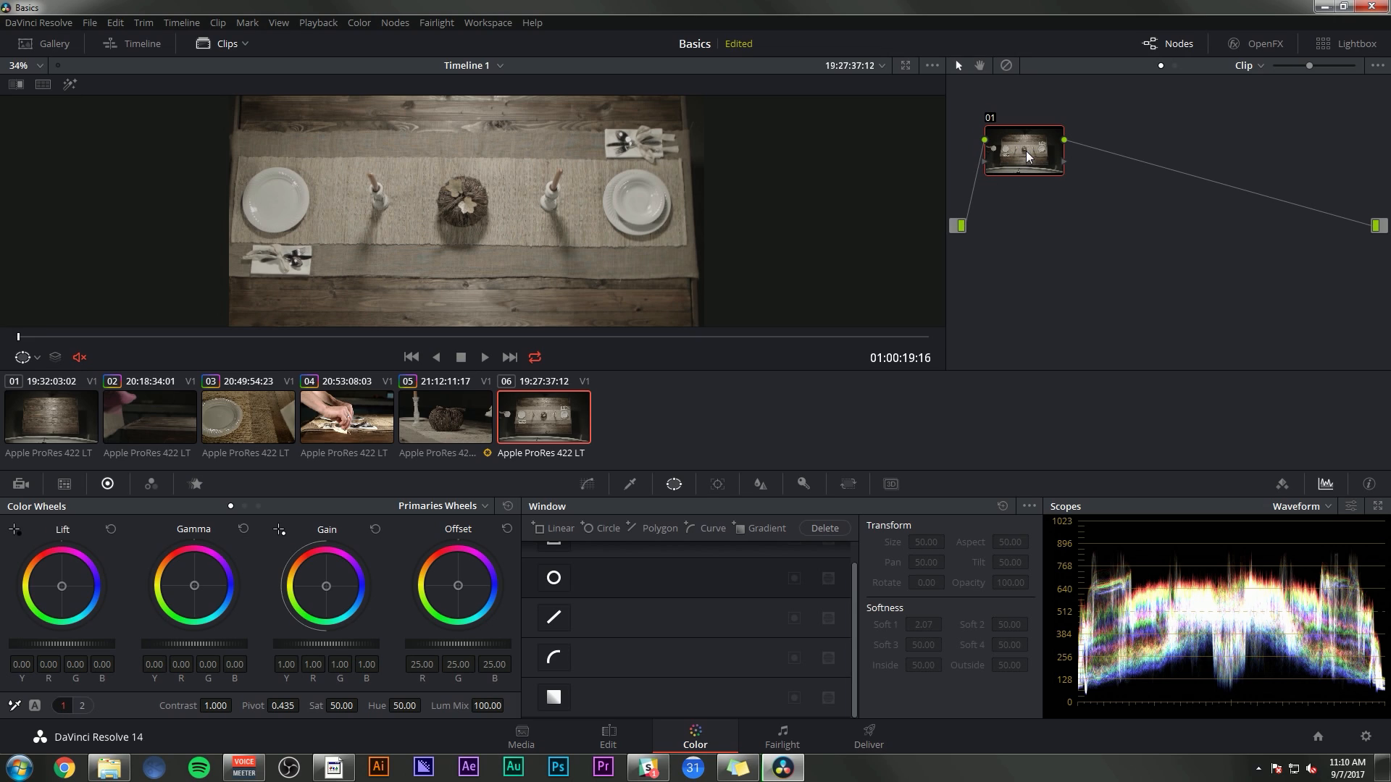
Tint clip 06 orange with gain at R 1.70, G 0.84, B 0.51, and label its node ORANGE
left_click_drag(330, 585, 321, 569)
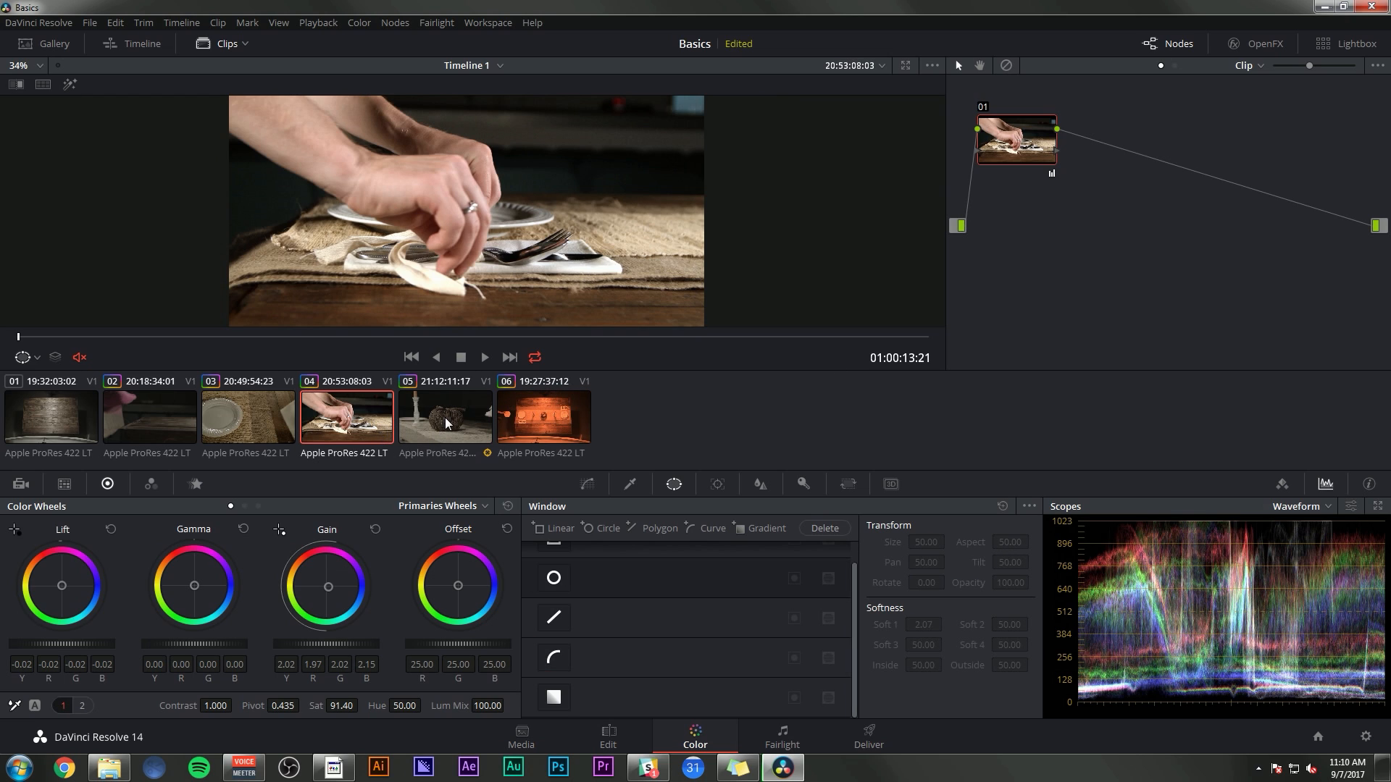
right_click(1000, 165)
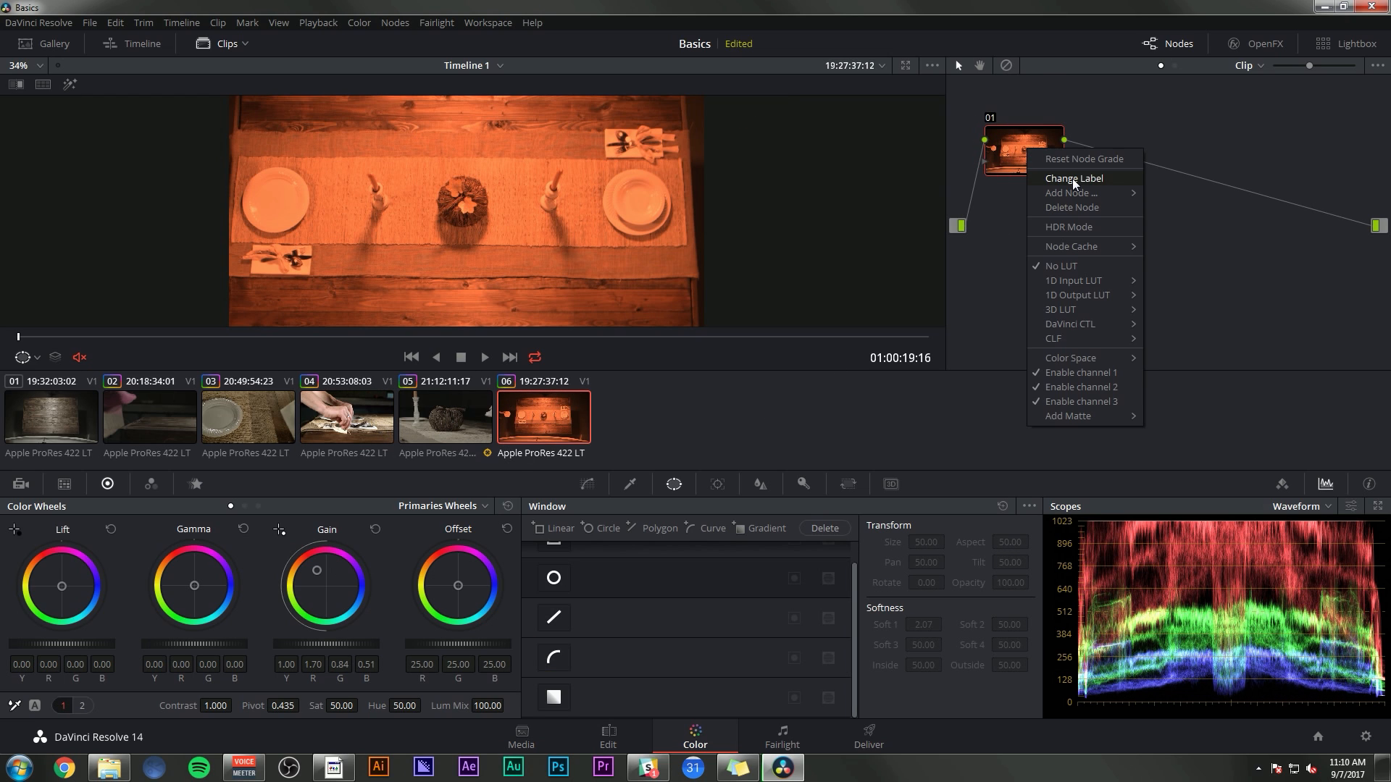
left_click(1072, 178)
type("ORANGE")
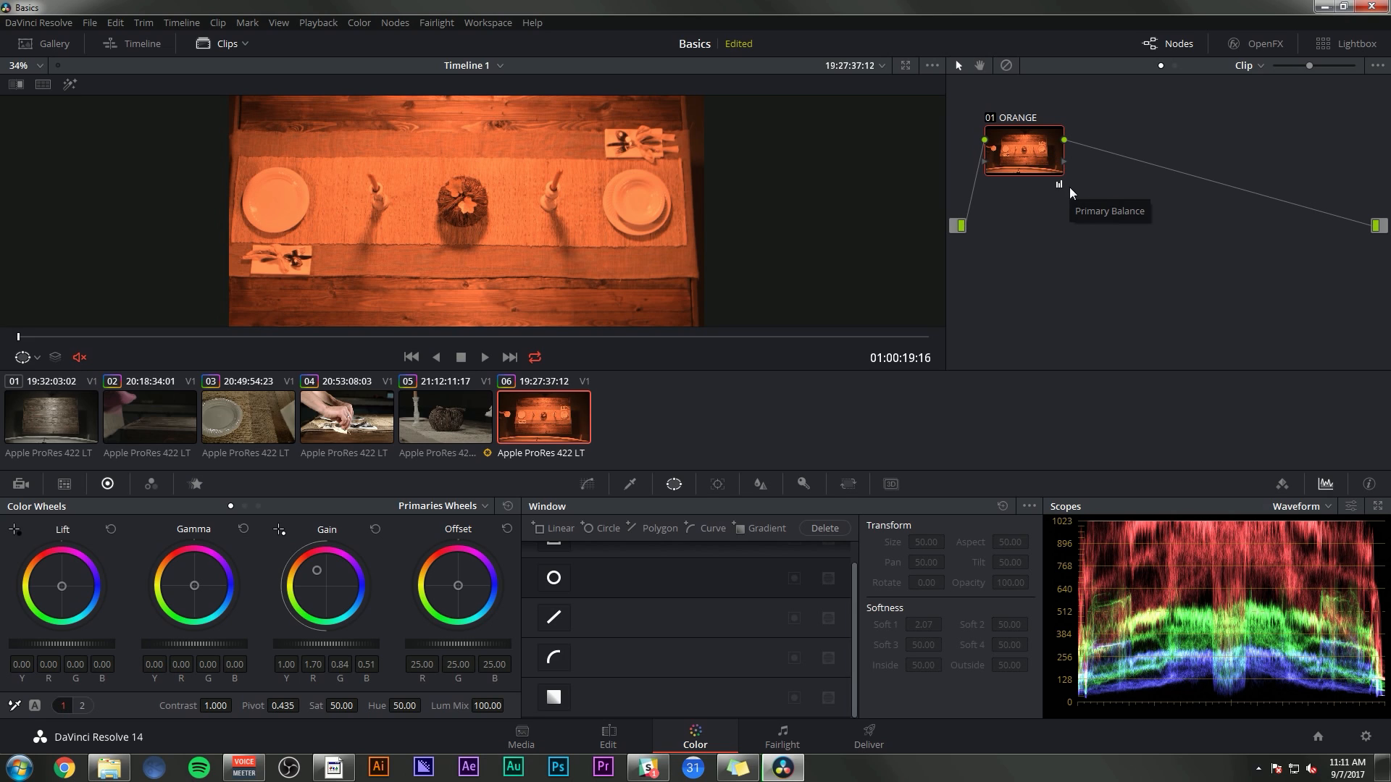
Add a serial node labelled Desat after the ORANGE node and set its saturation to 0
left_click(395, 24)
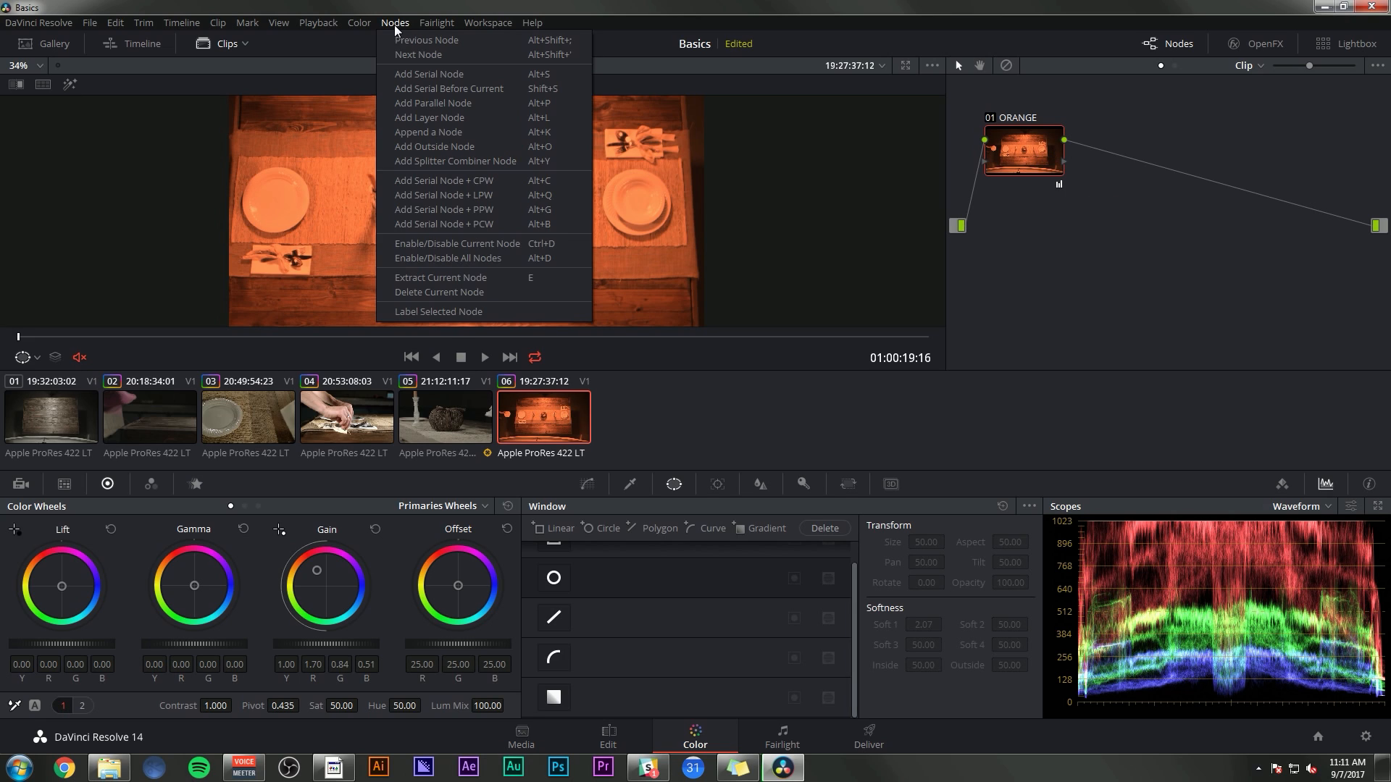
left_click(432, 77)
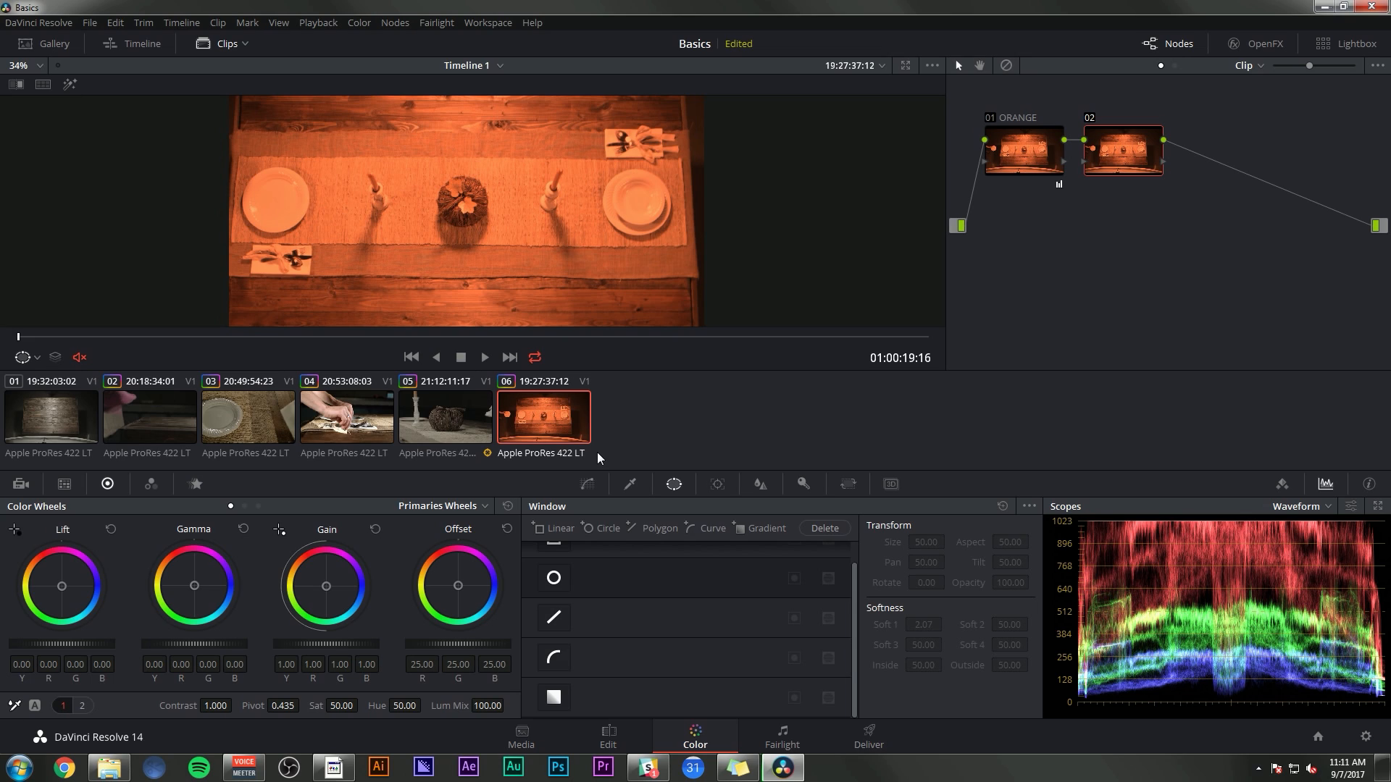
right_click(1104, 153)
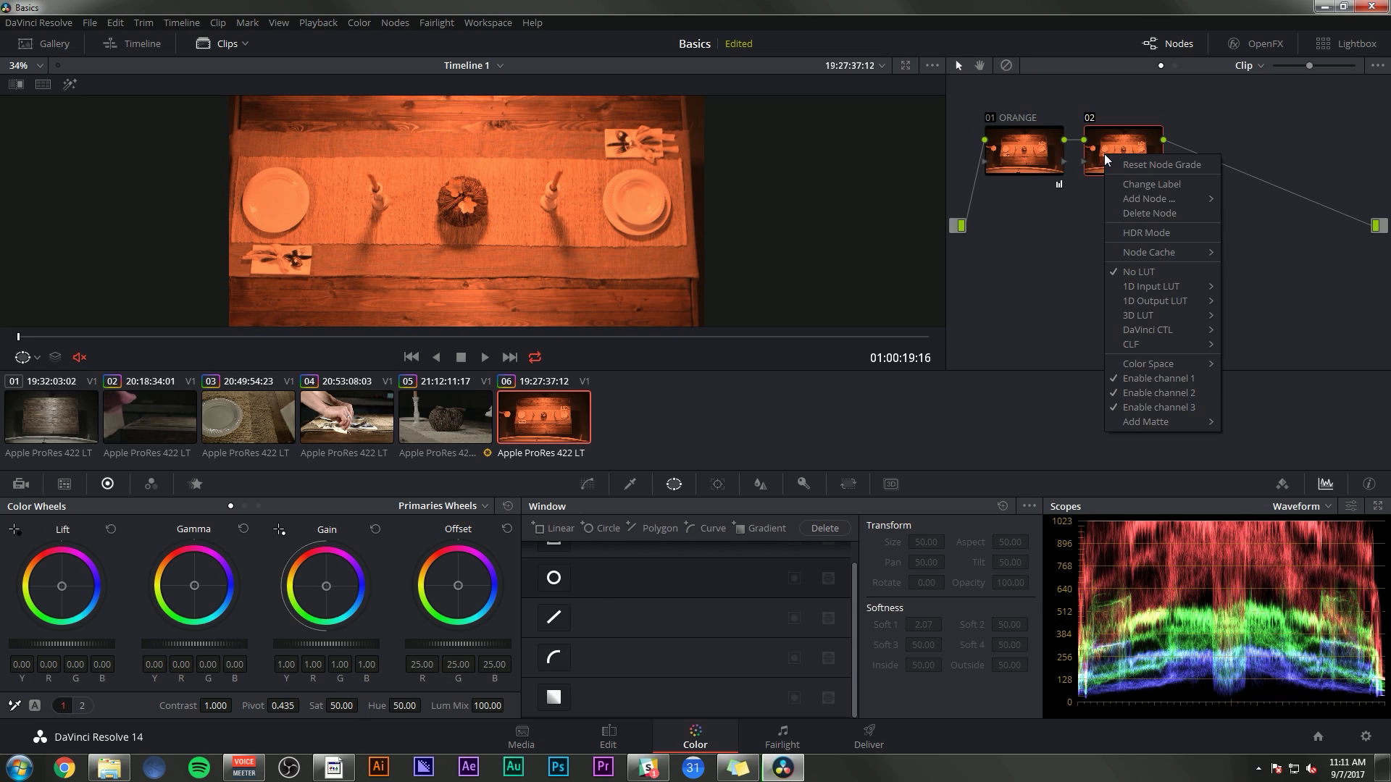
left_click(1139, 183)
type("Desat")
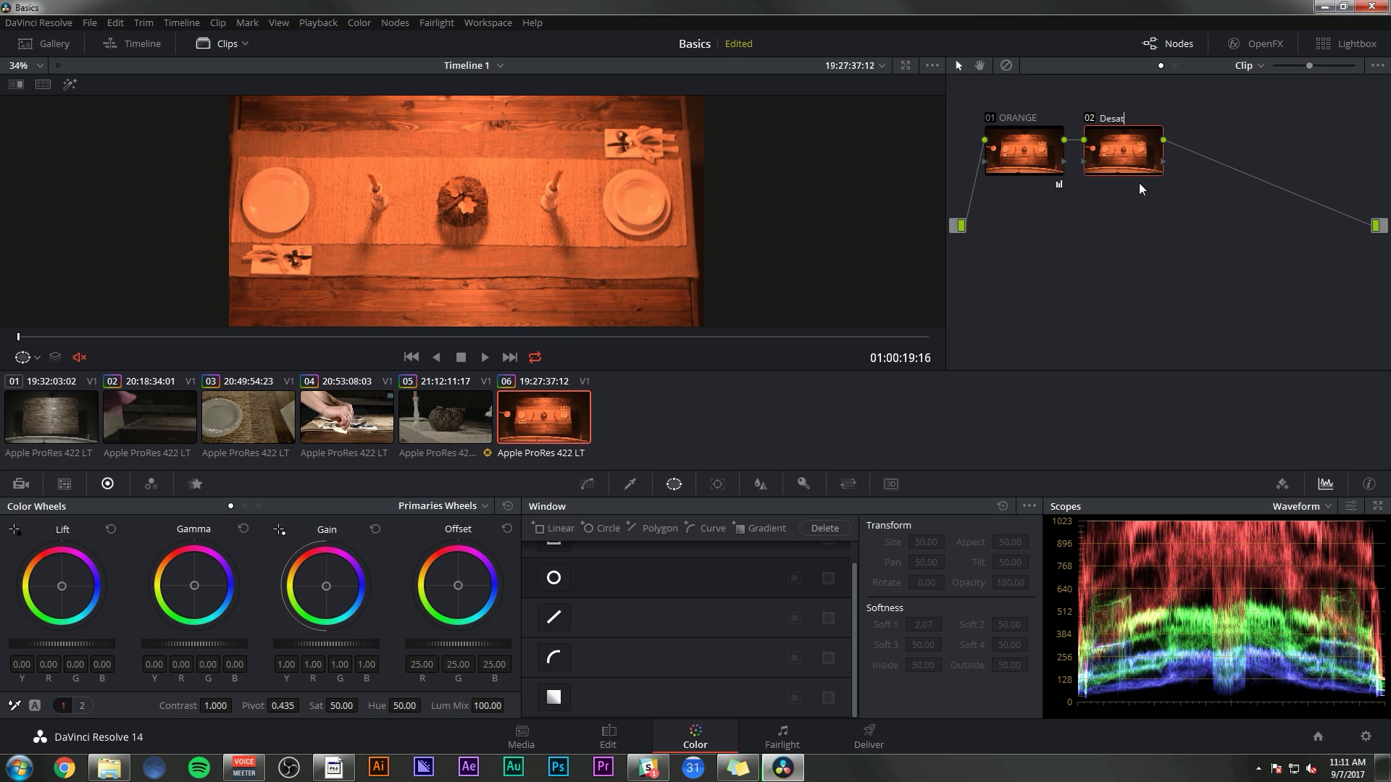
key("Return")
left_click_drag(337, 706, 304, 706)
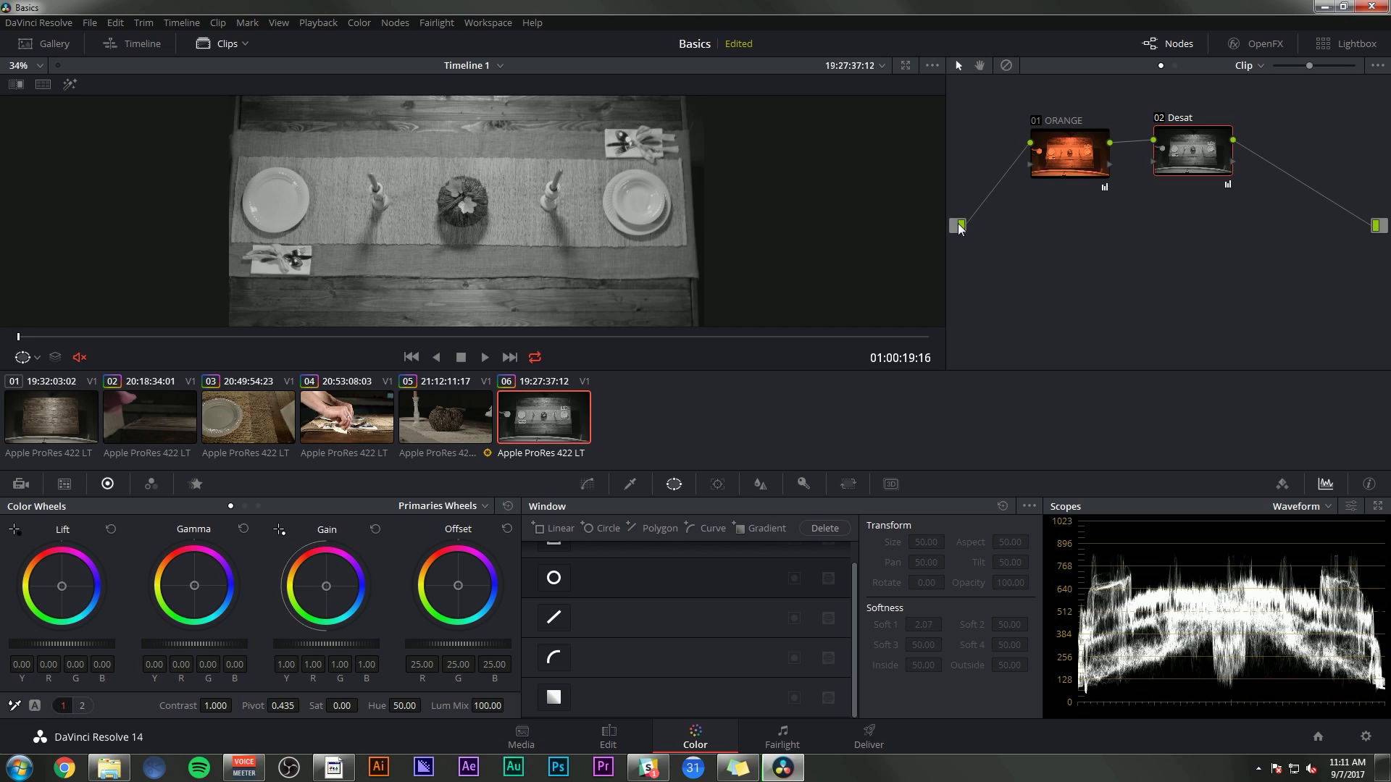
Compare the clip with all grades bypassed, and try deleting the Desat node before restoring it
left_click(1006, 65)
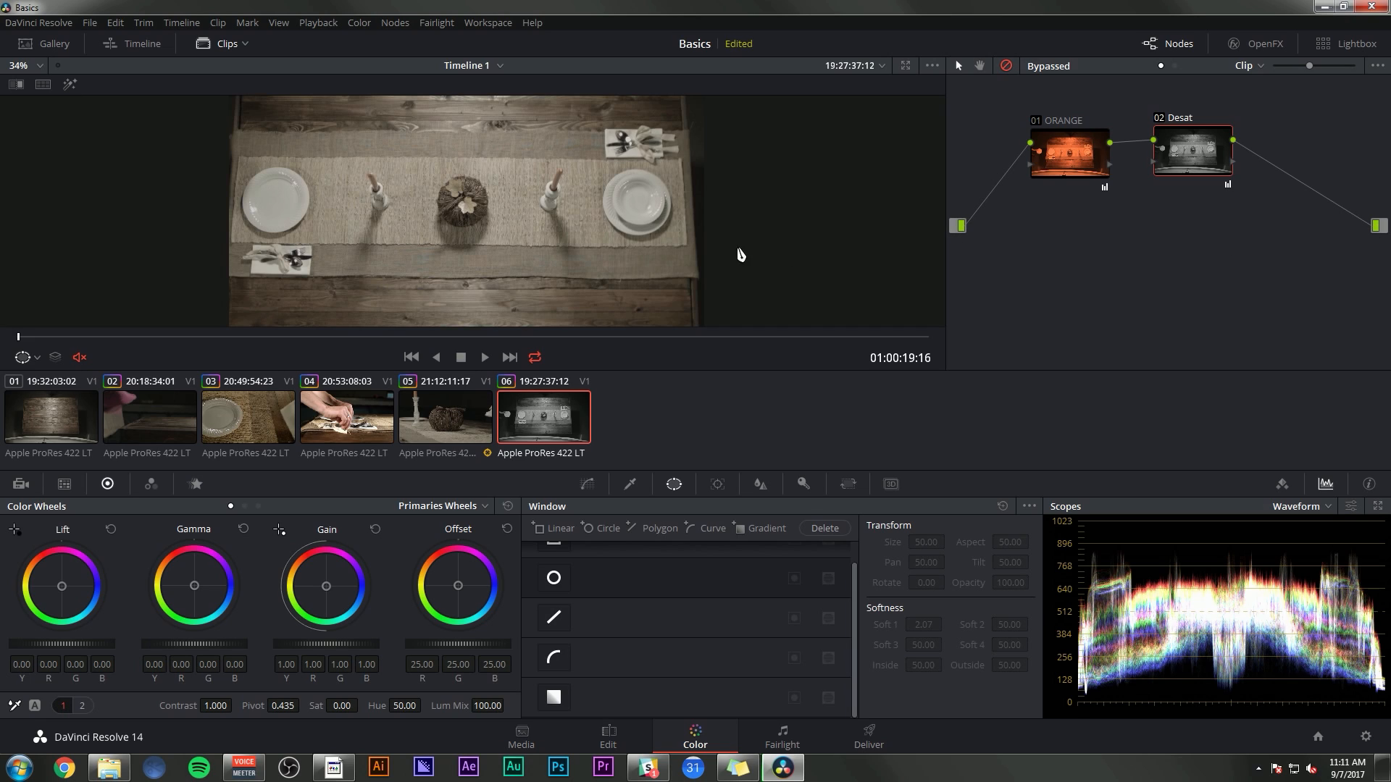
left_click(1006, 65)
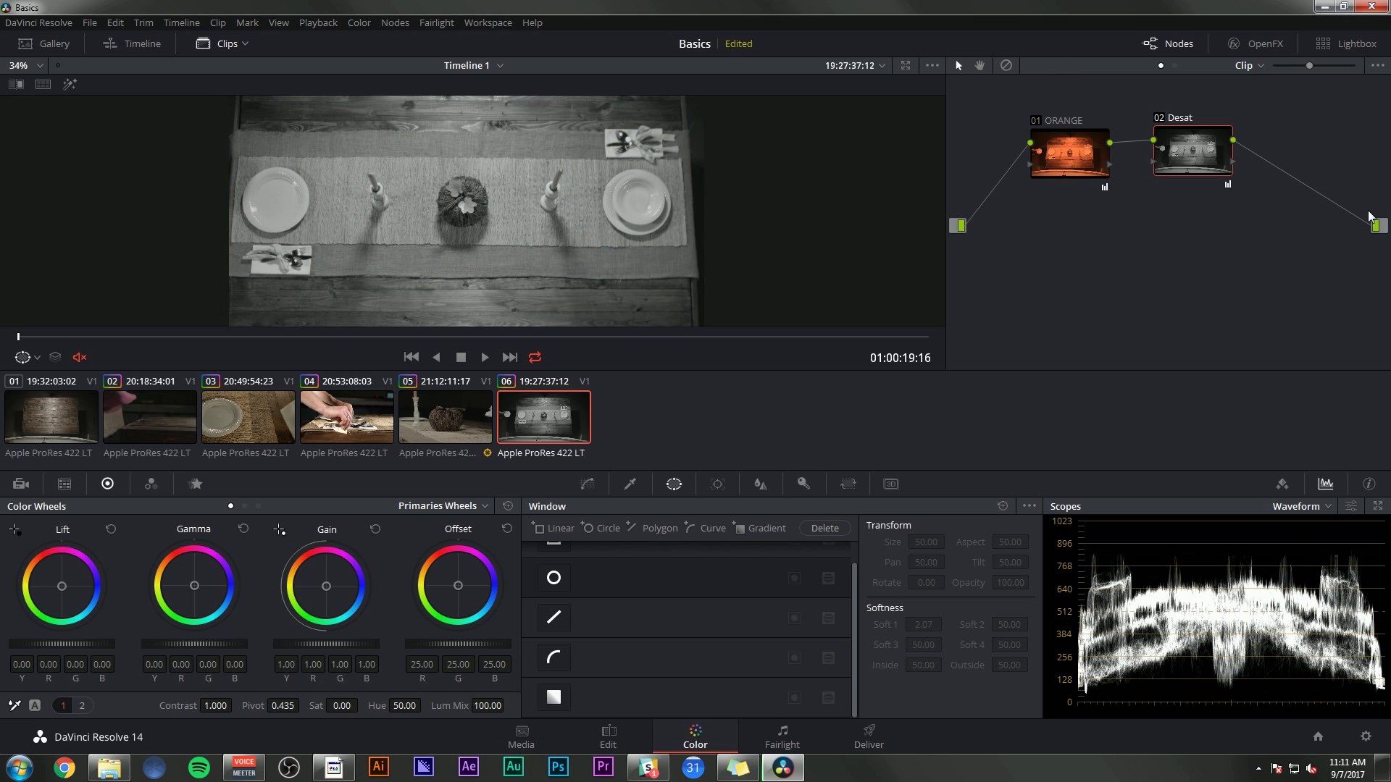
key("Delete")
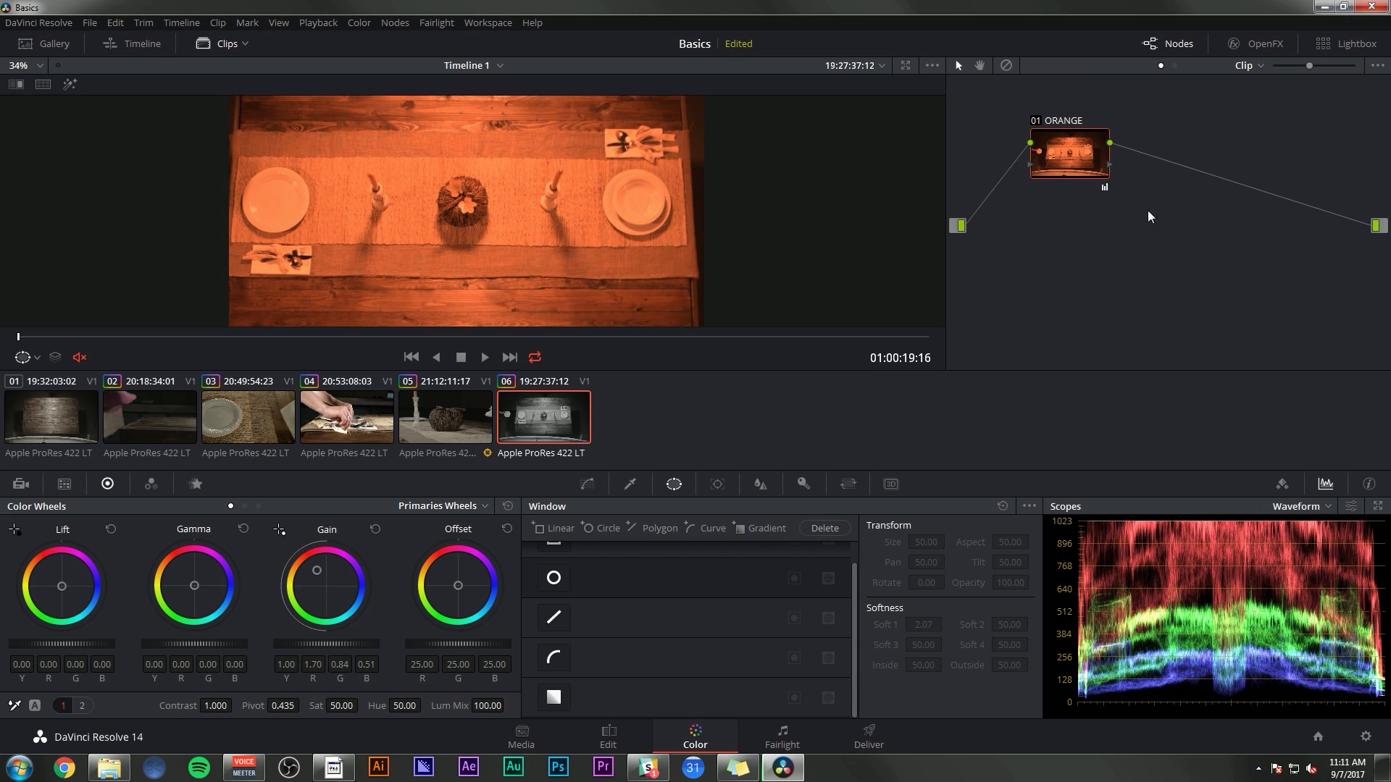
left_click(1066, 155)
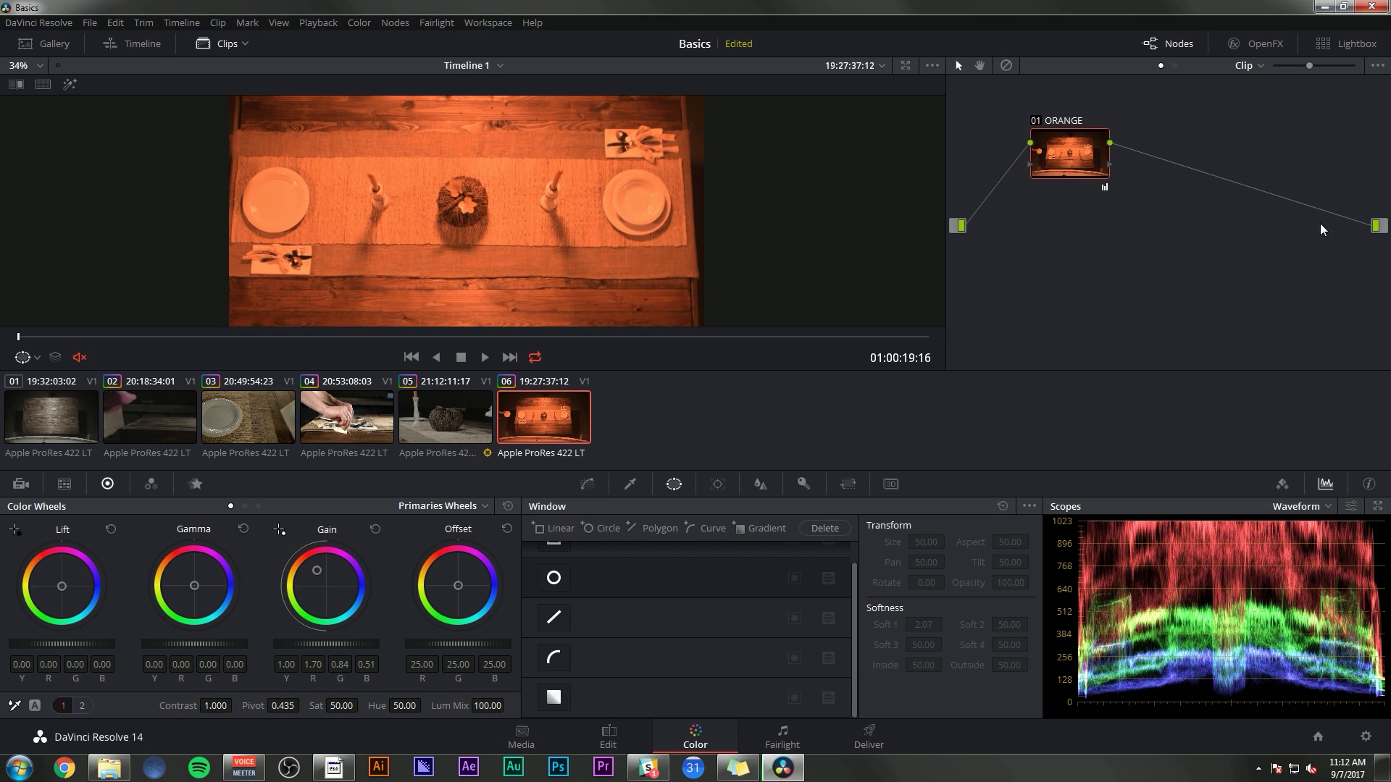
key("ctrl+z")
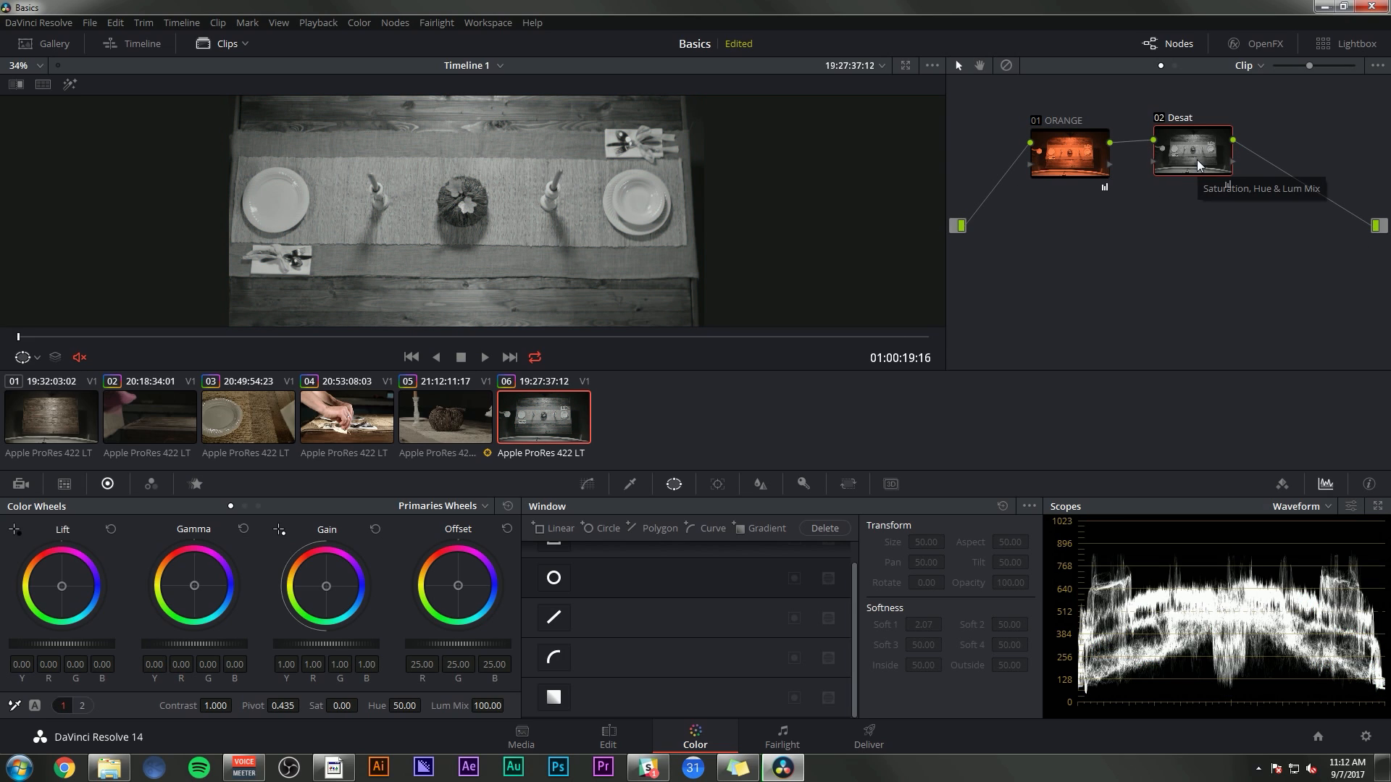
Disconnect and swap the two nodes, reconnect them with Desat feeding ORANGE, and toggle the ORANGE node off and on
left_click_drag(1187, 150, 1205, 151)
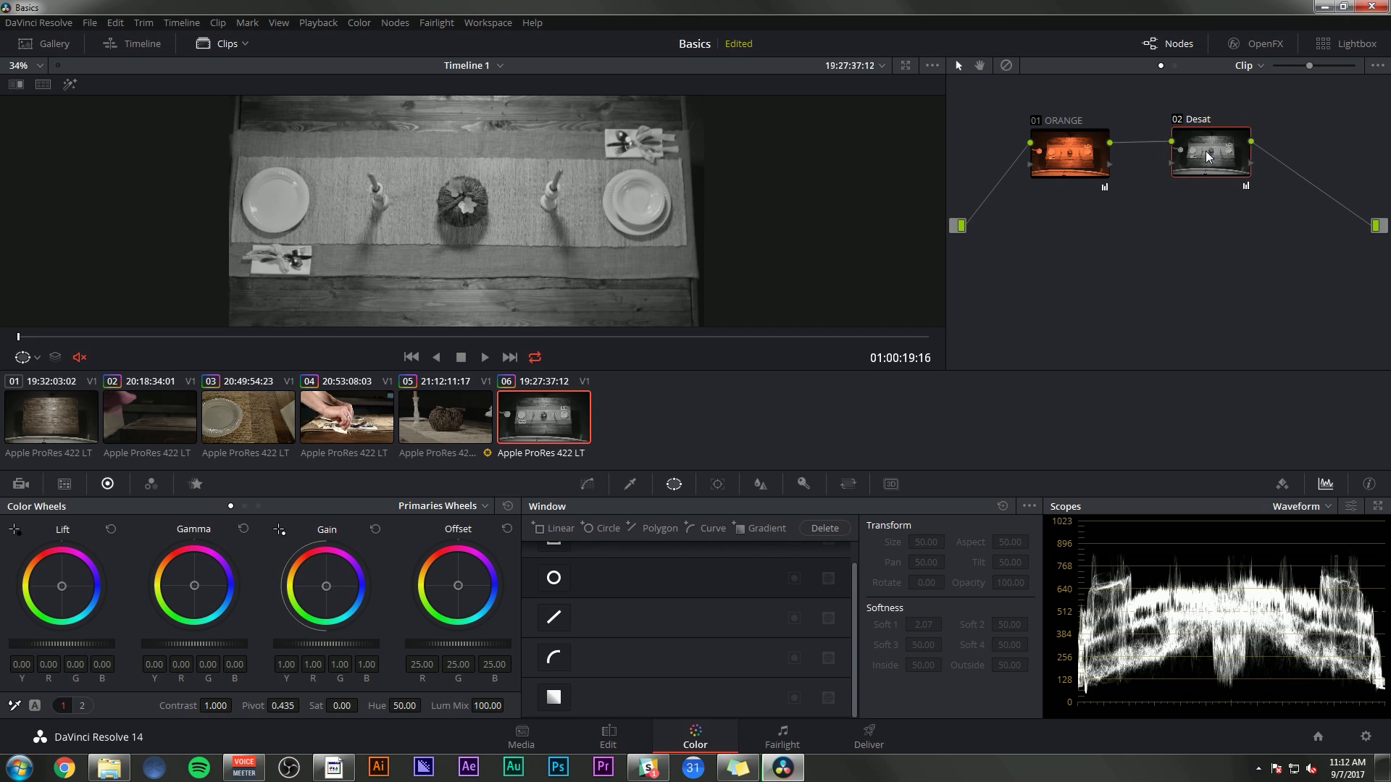
left_click(1297, 174)
key("Delete")
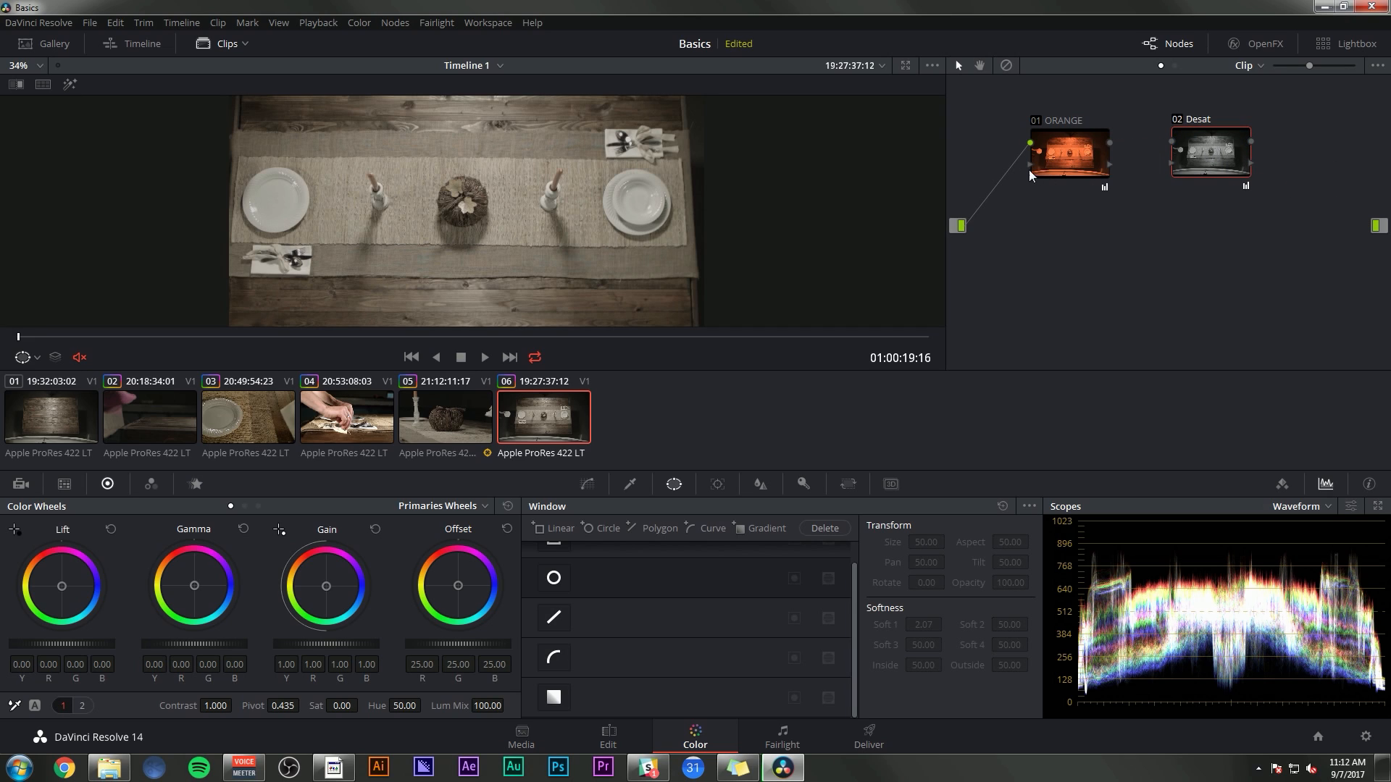
left_click_drag(1101, 179, 1198, 245)
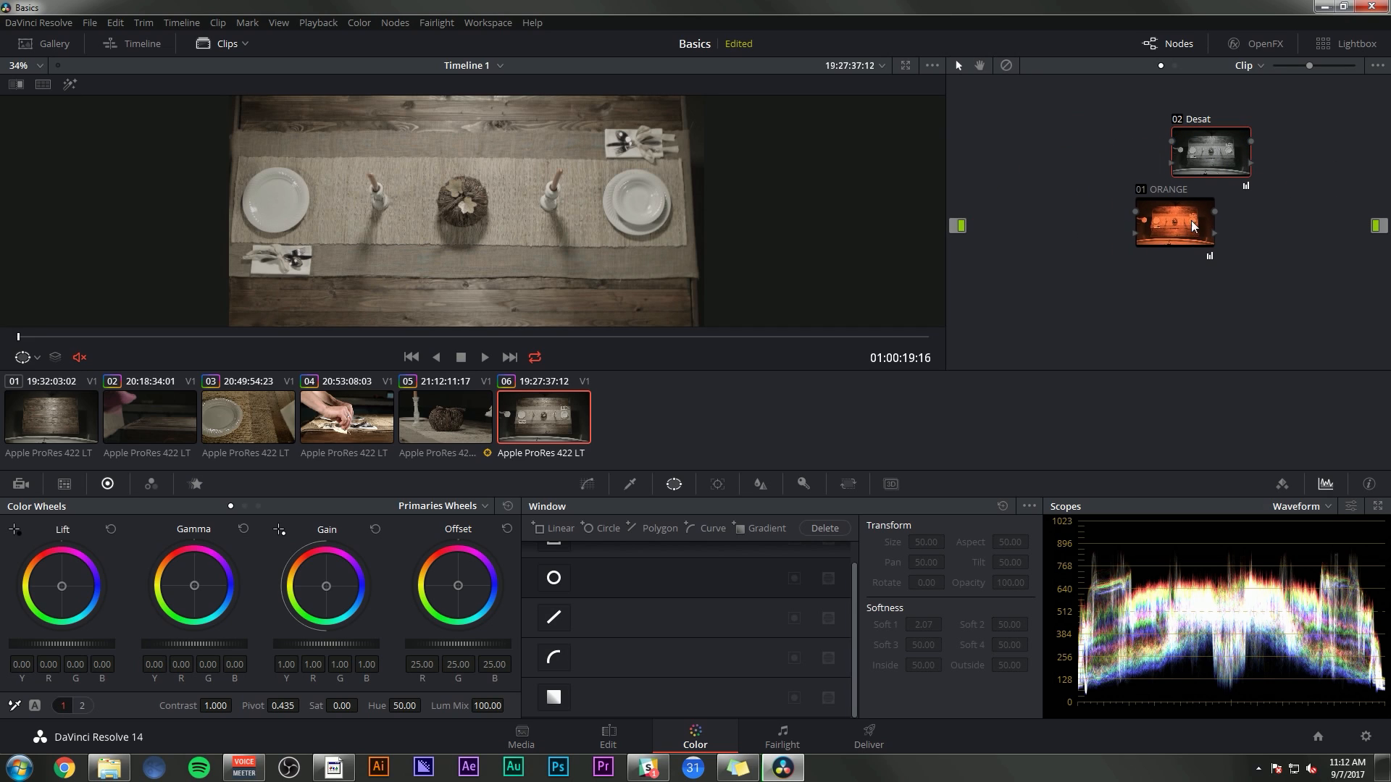
left_click_drag(1204, 169, 1065, 163)
left_click_drag(1172, 210, 1185, 176)
left_click_drag(1056, 174, 1087, 169)
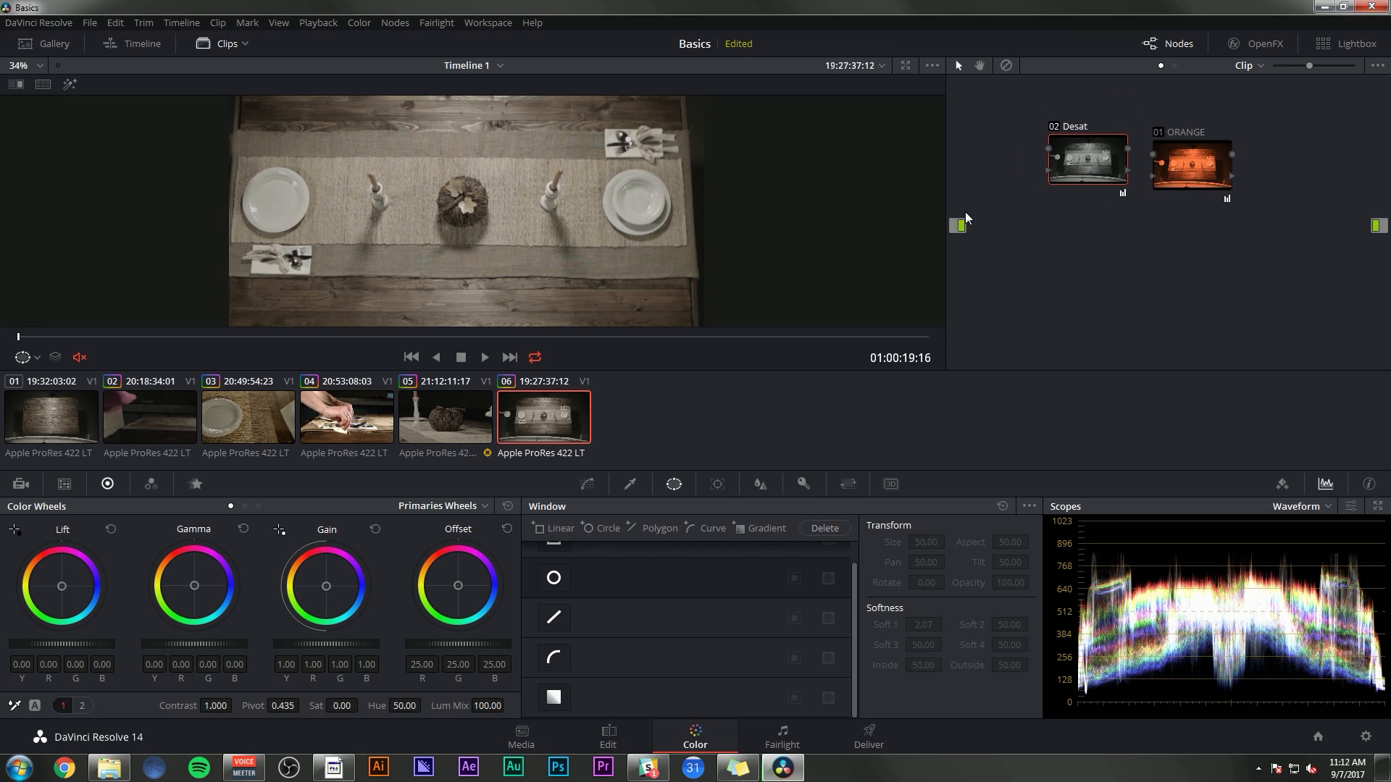
left_click_drag(964, 226, 1048, 149)
left_click_drag(1233, 153, 1377, 227)
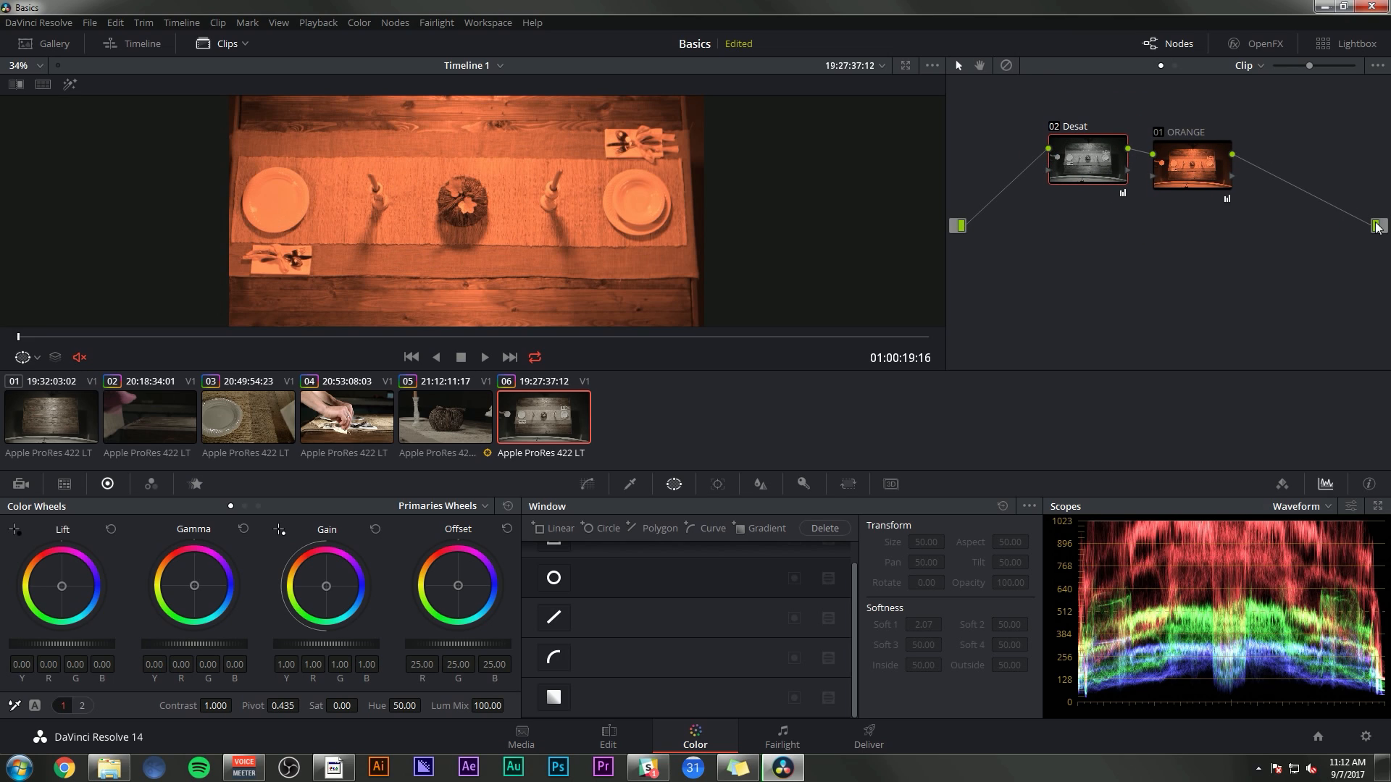
left_click_drag(1196, 169, 1220, 164)
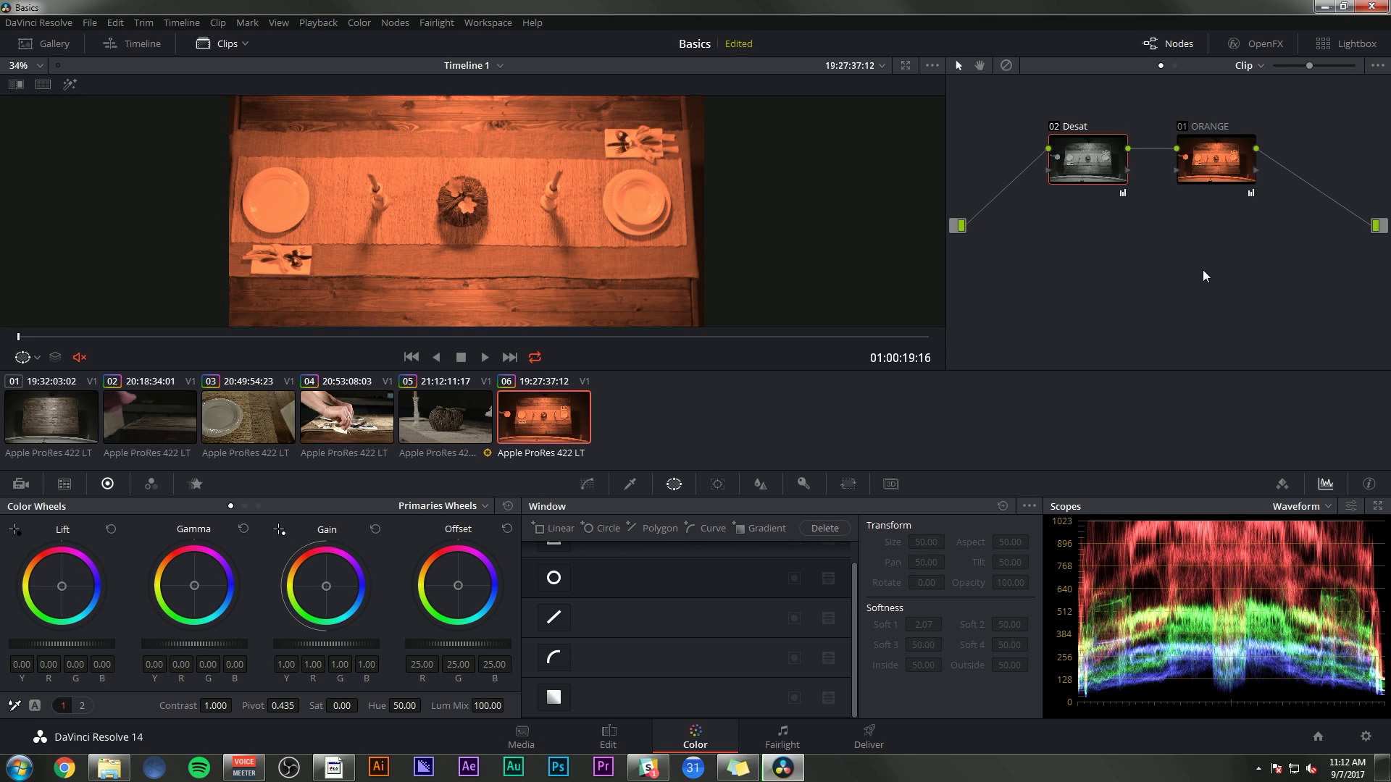
left_click(1181, 128)
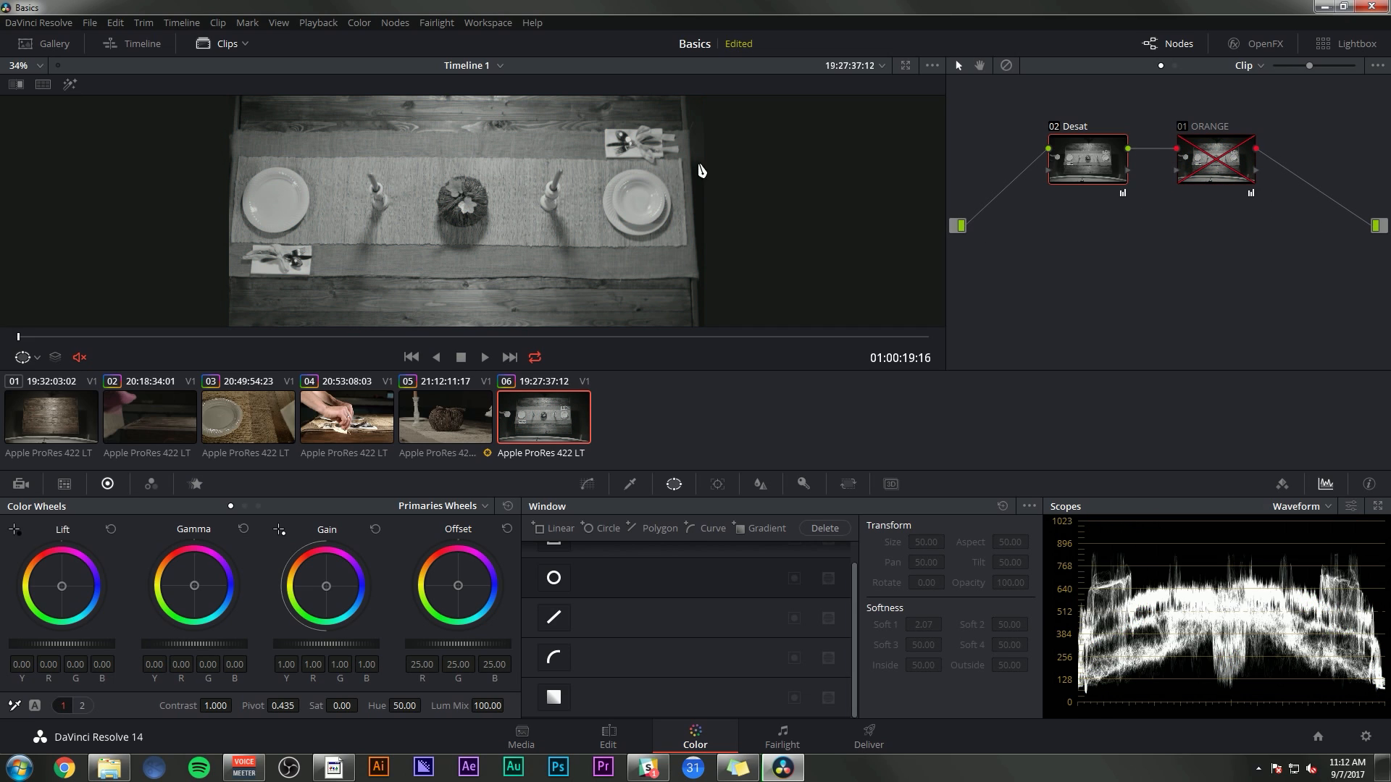
left_click(1182, 128)
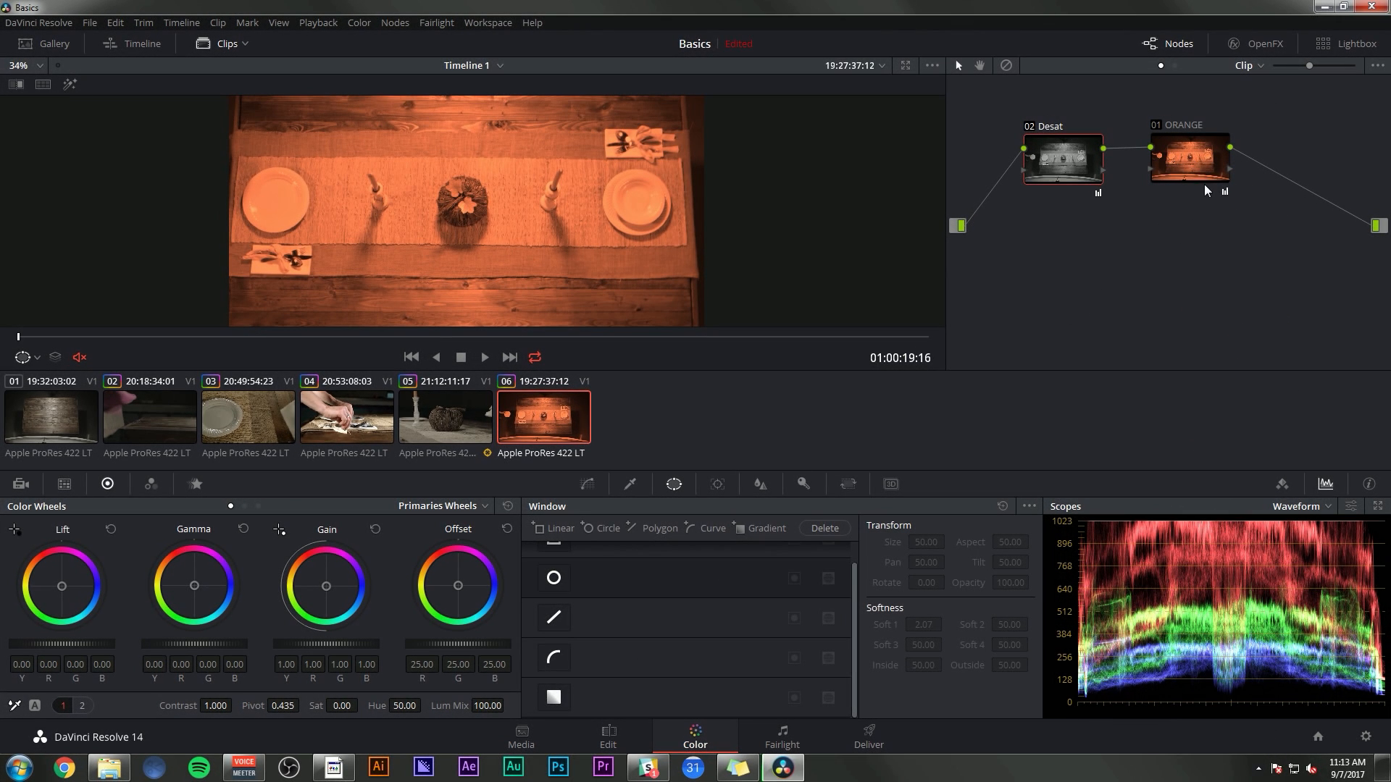
Reset all grades and nodes on clip 06
left_click(1203, 180)
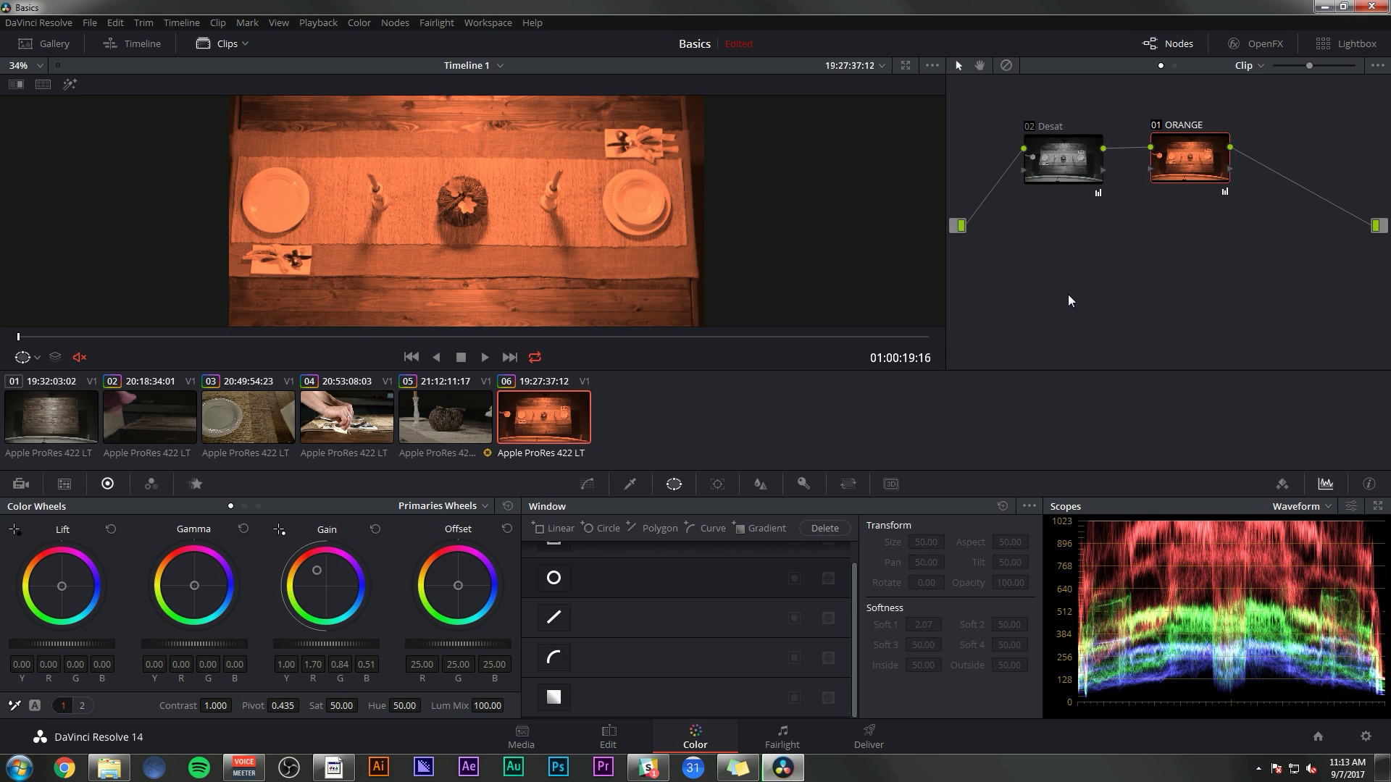
right_click(1118, 248)
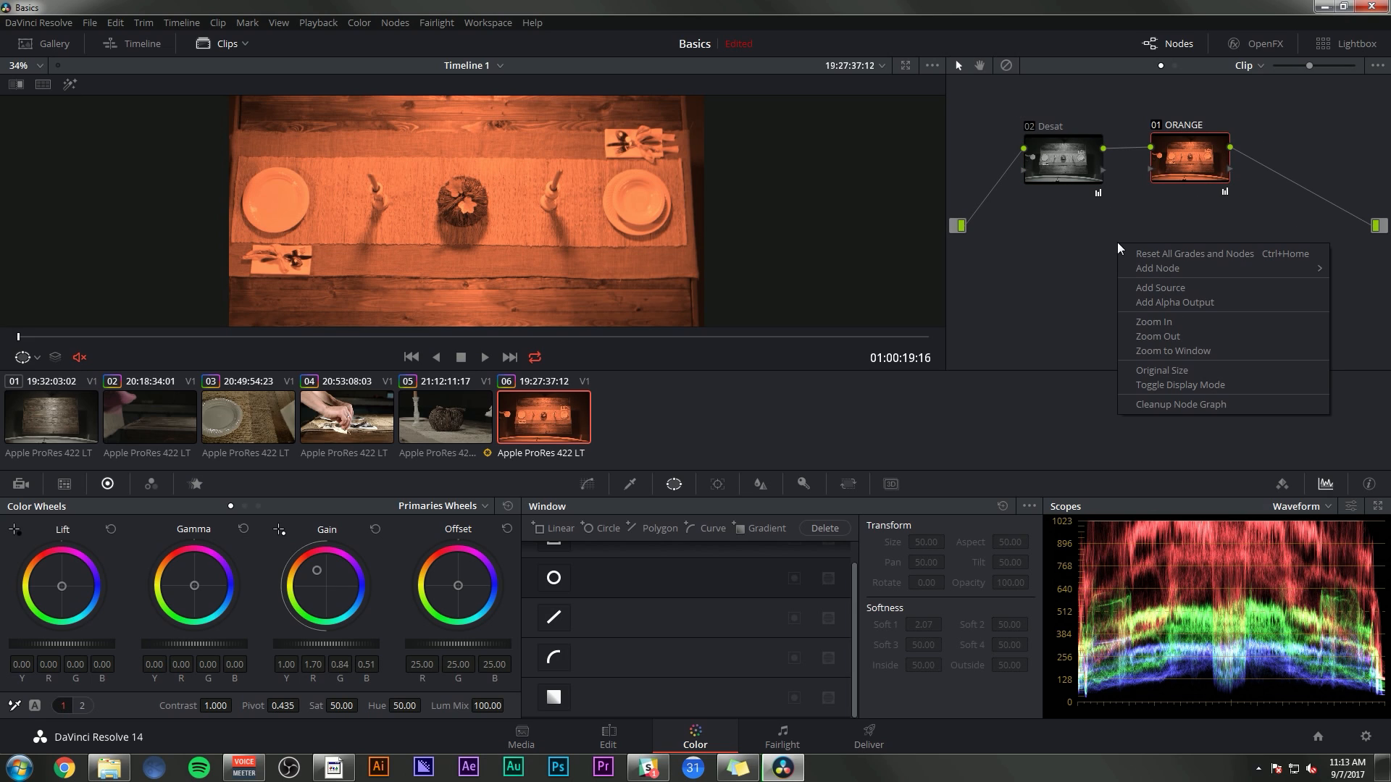
left_click(1185, 253)
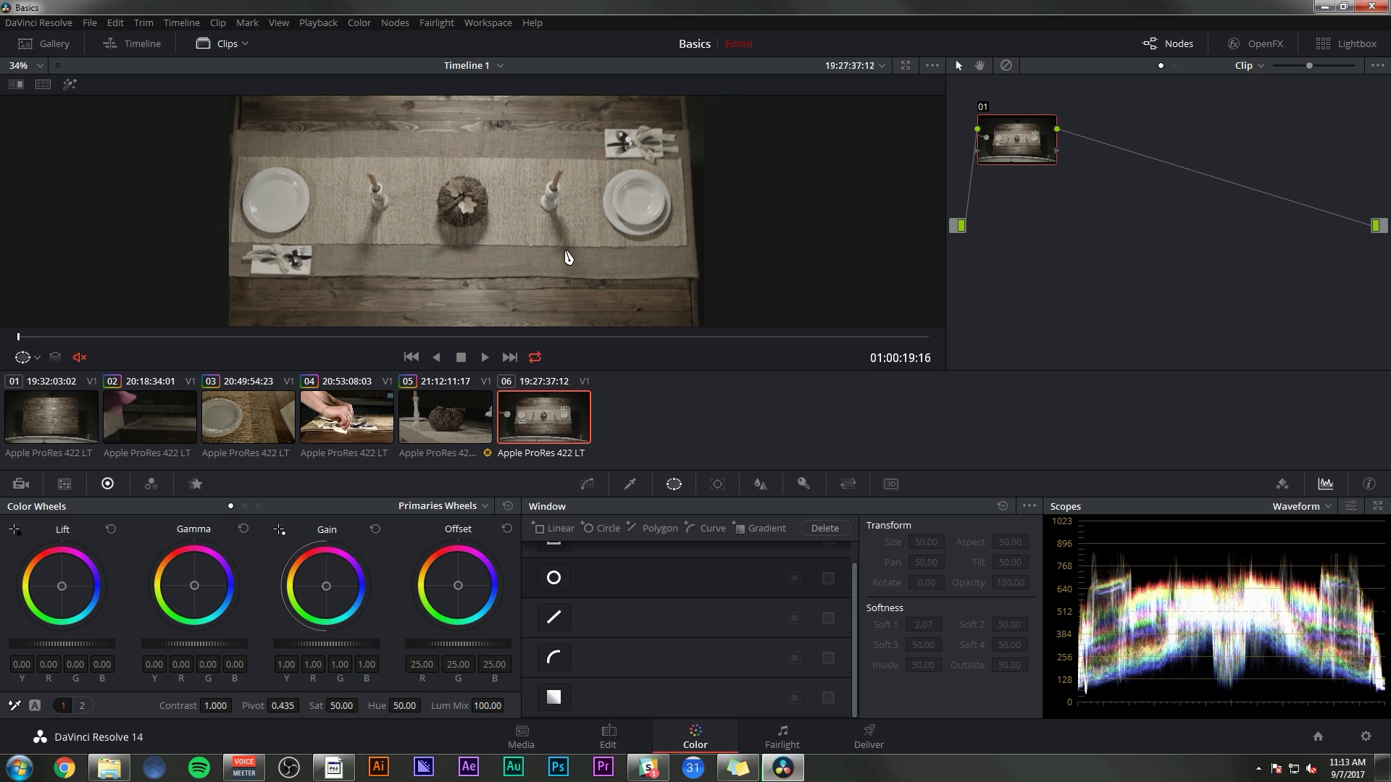
Set clip 06's gain to 1.18, lift to -0.02 and saturation to 95.60, and scrub through the clip to check the grade
scroll(573, 254, "down", 1)
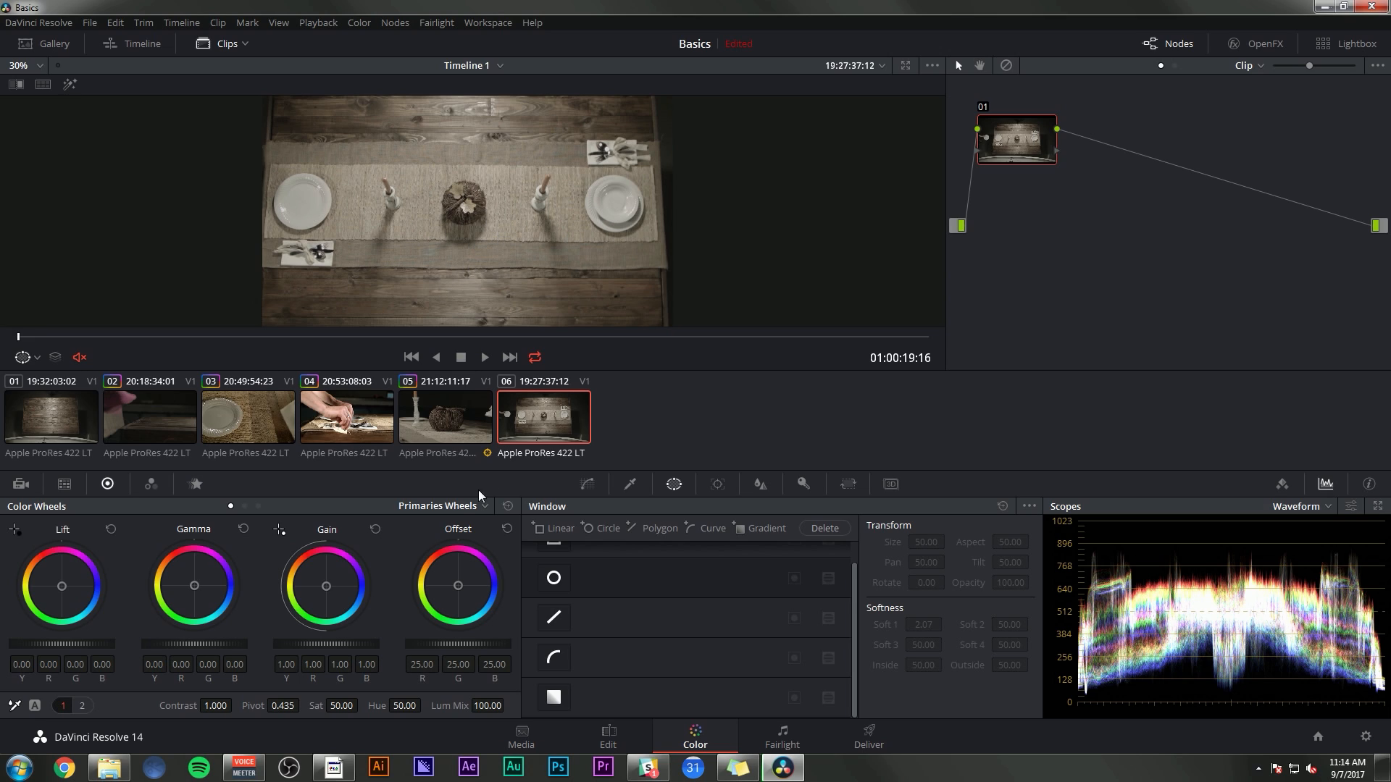
left_click_drag(326, 643, 370, 643)
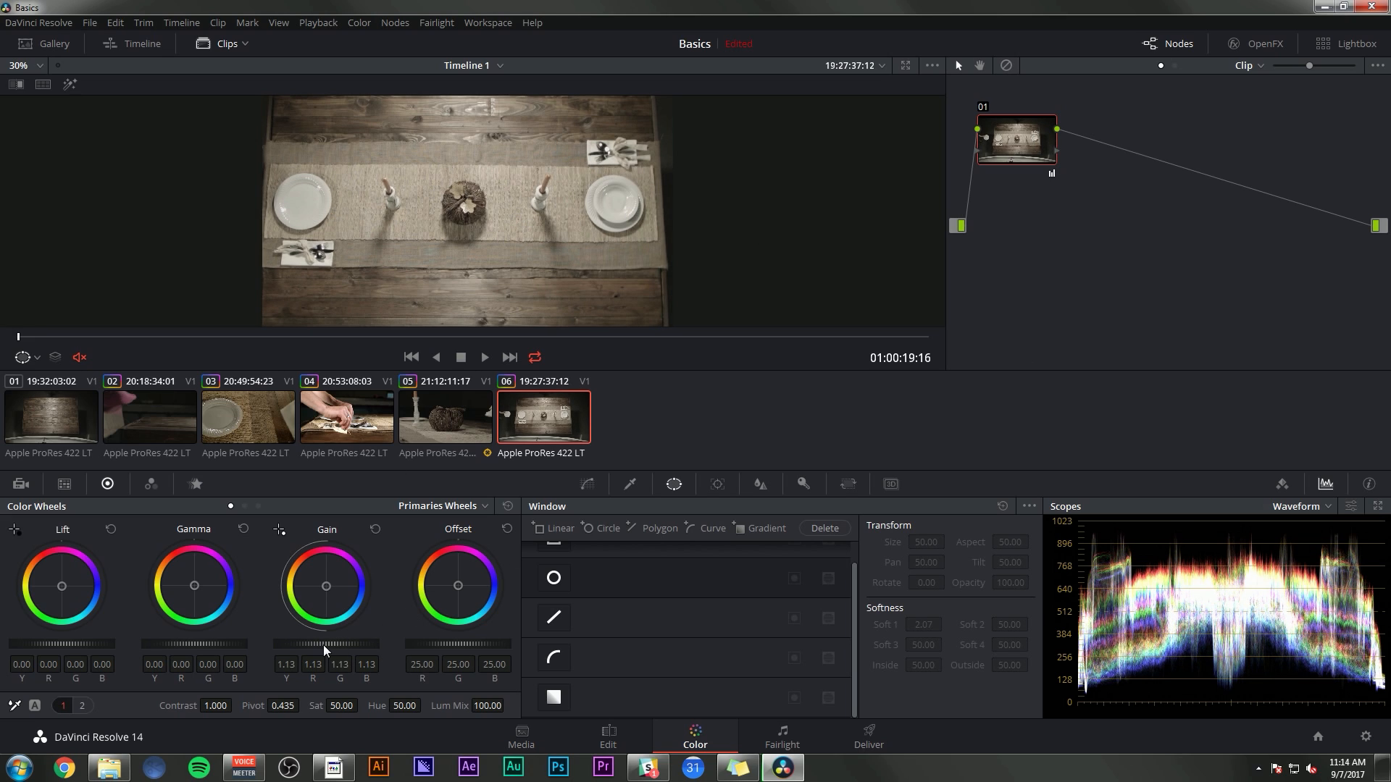
left_click_drag(323, 644, 329, 645)
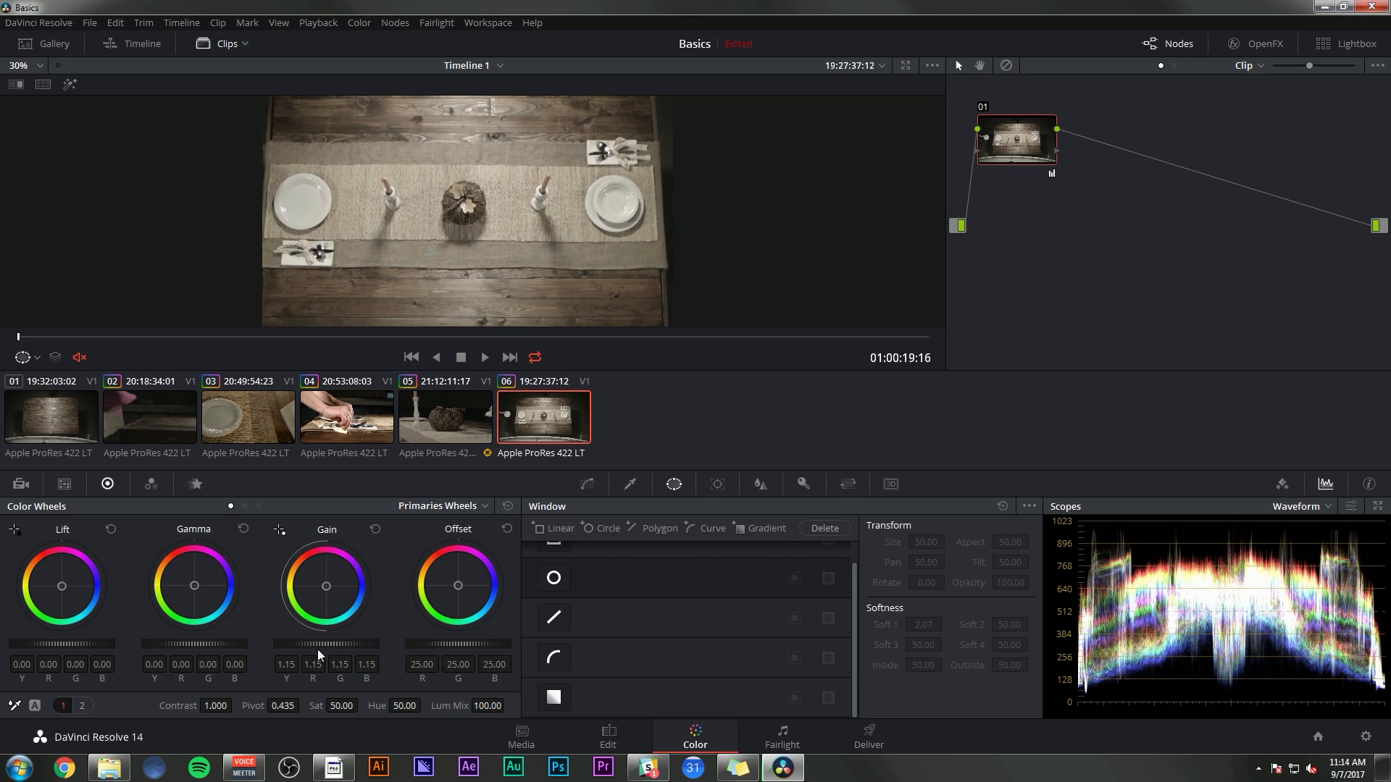
mouse_move(320, 643)
left_mouse_down()
mouse_move(377, 644)
mouse_move(327, 644)
left_mouse_up()
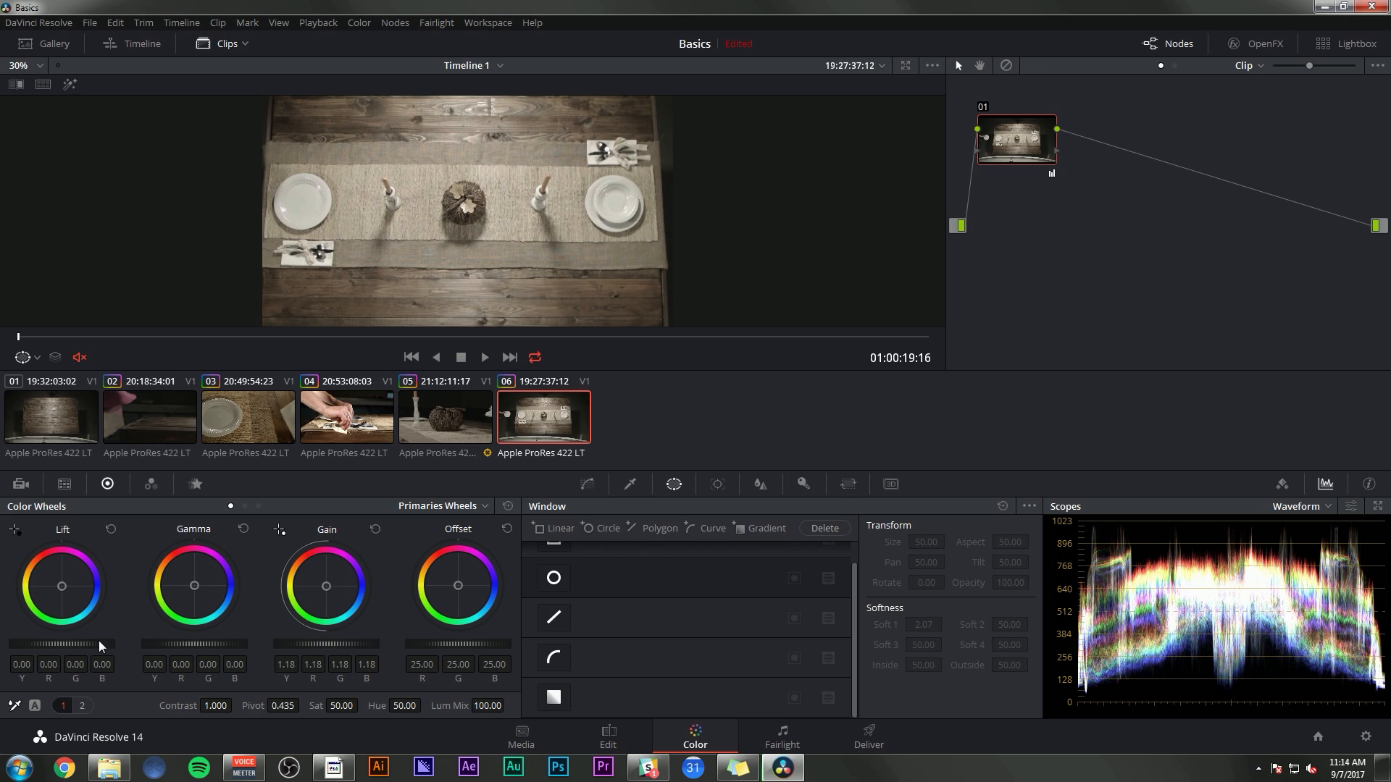
left_click_drag(61, 643, 56, 643)
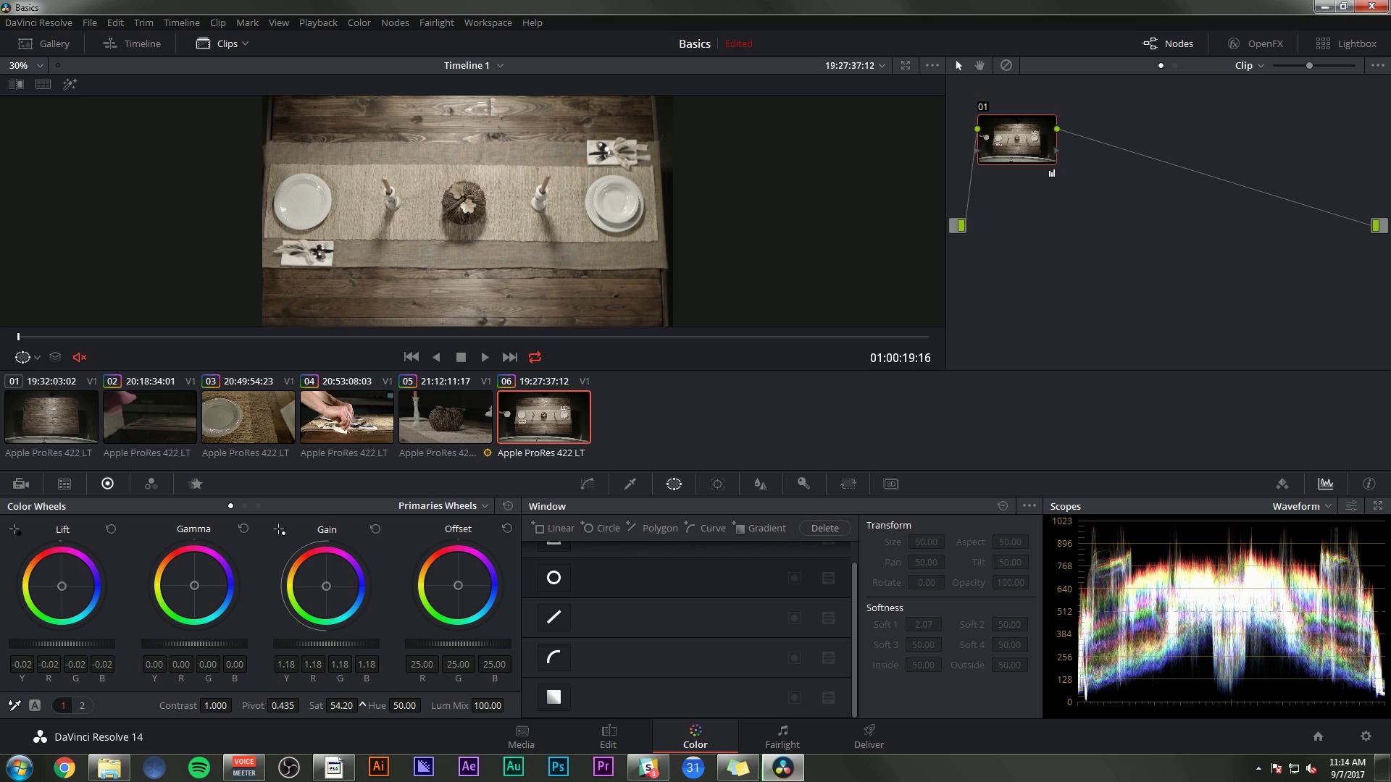
left_click_drag(362, 703, 362, 705)
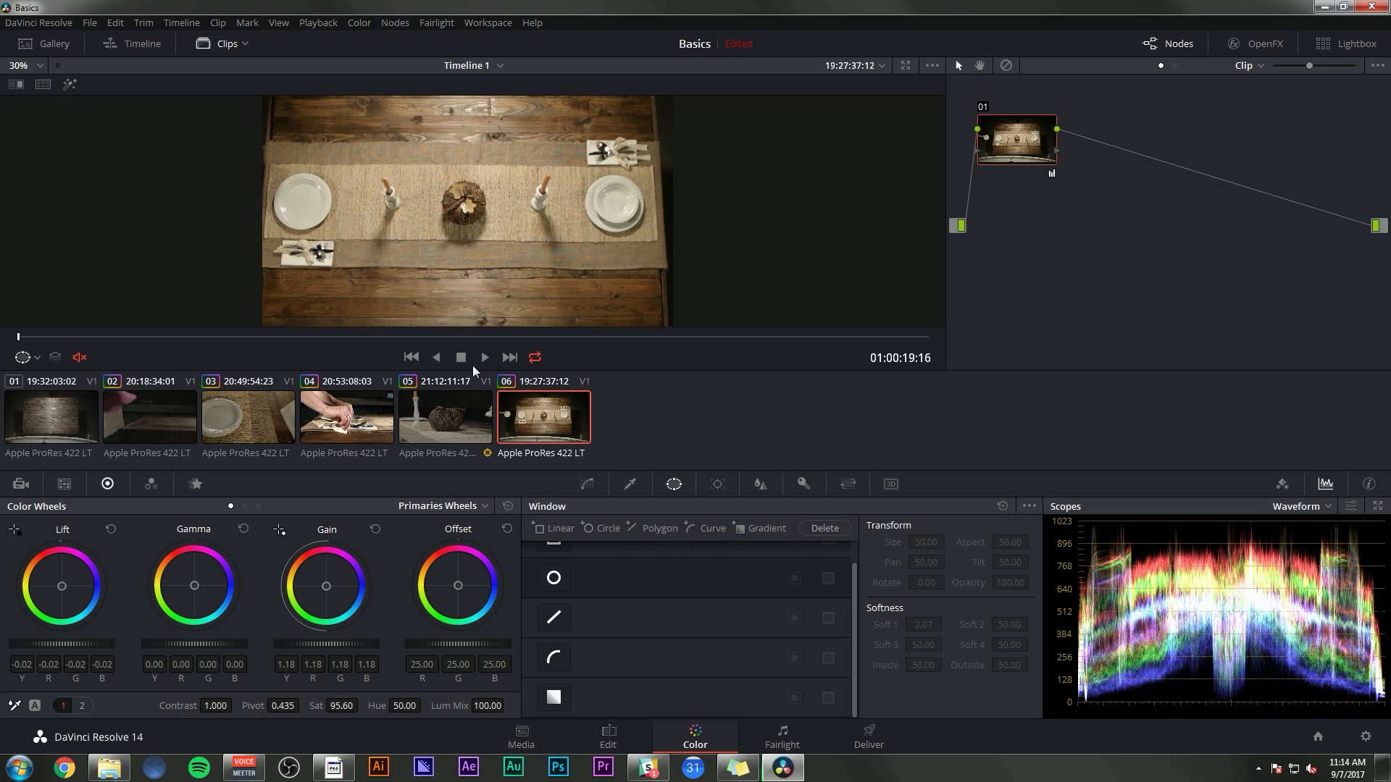
left_click_drag(342, 336, 360, 337)
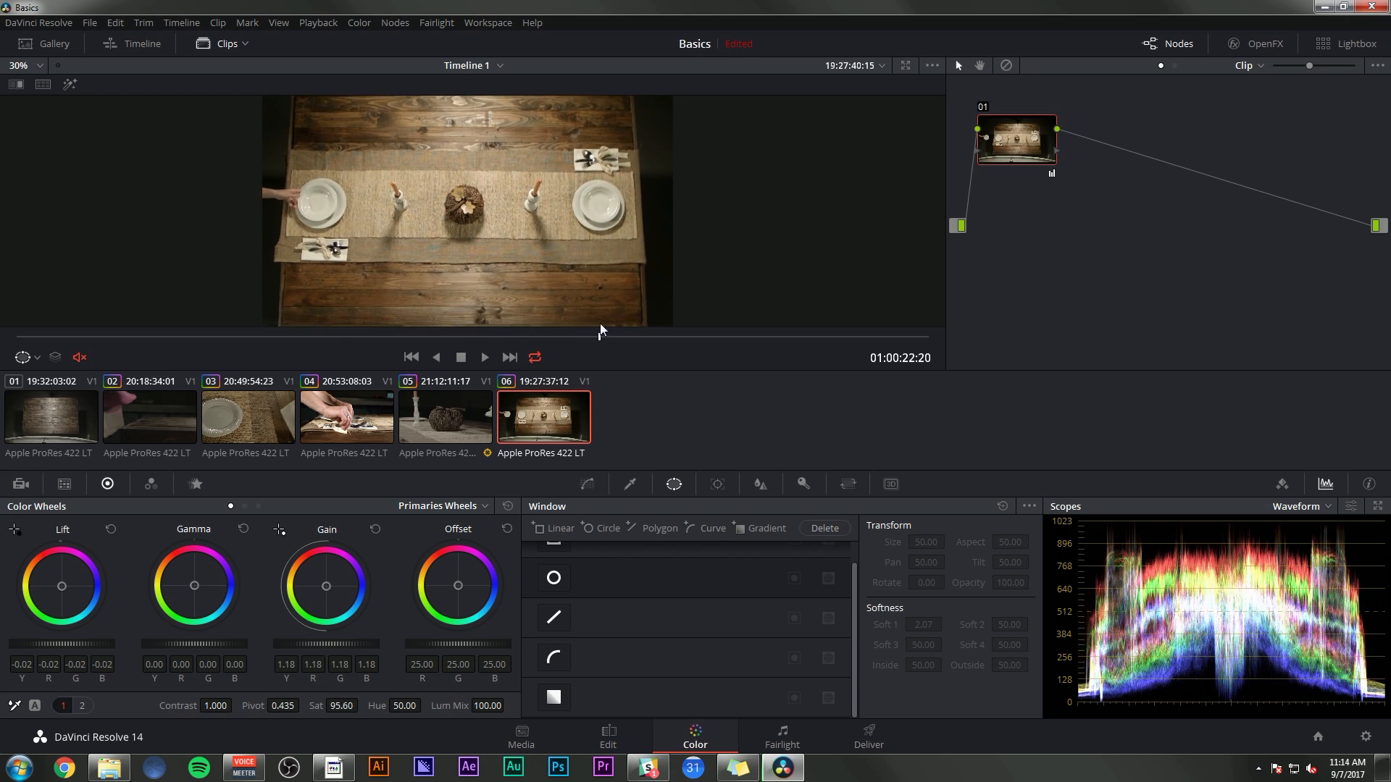
Switch the scopes to Parade, frame the white plate on clip 06, and expand the scopes into a floating window
left_click(1292, 507)
left_click(1306, 529)
scroll(592, 281, "up", 5)
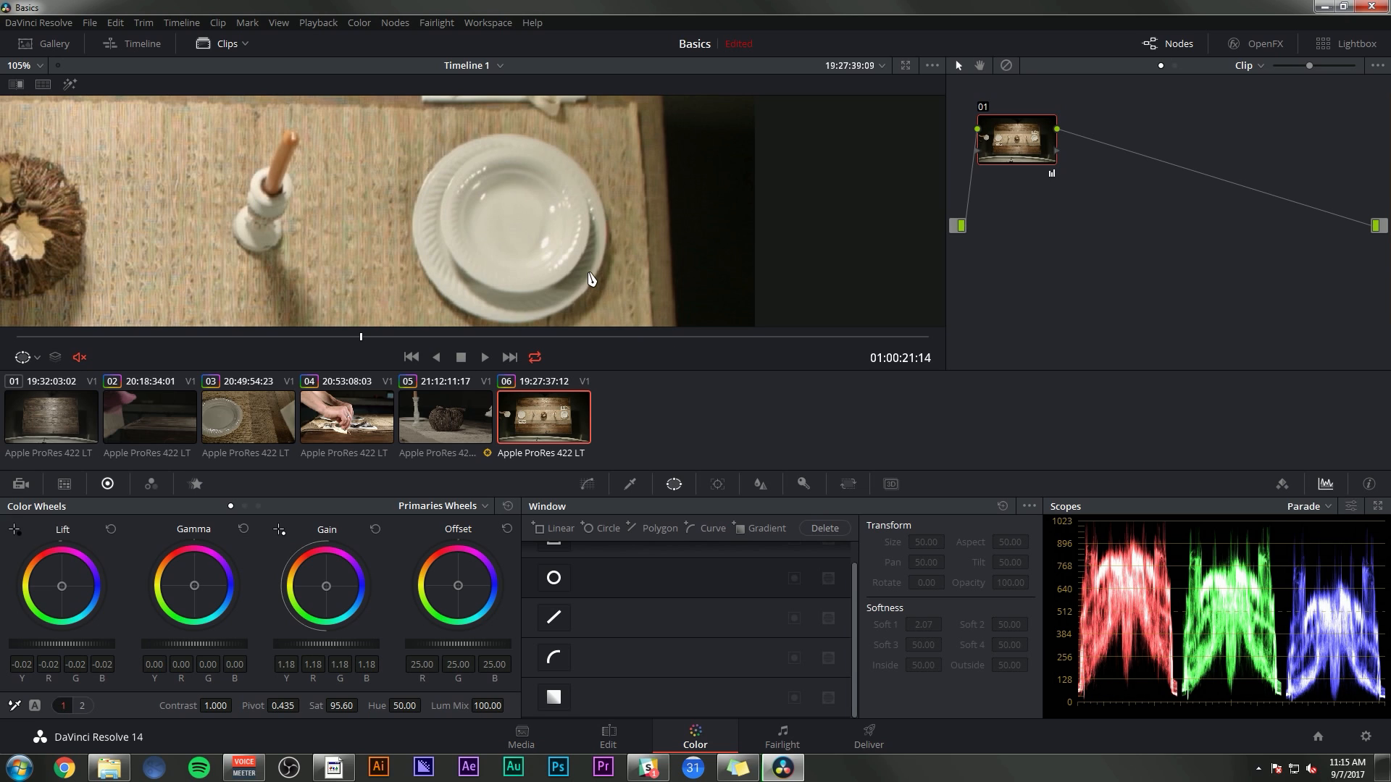
scroll(558, 254, "up", 2)
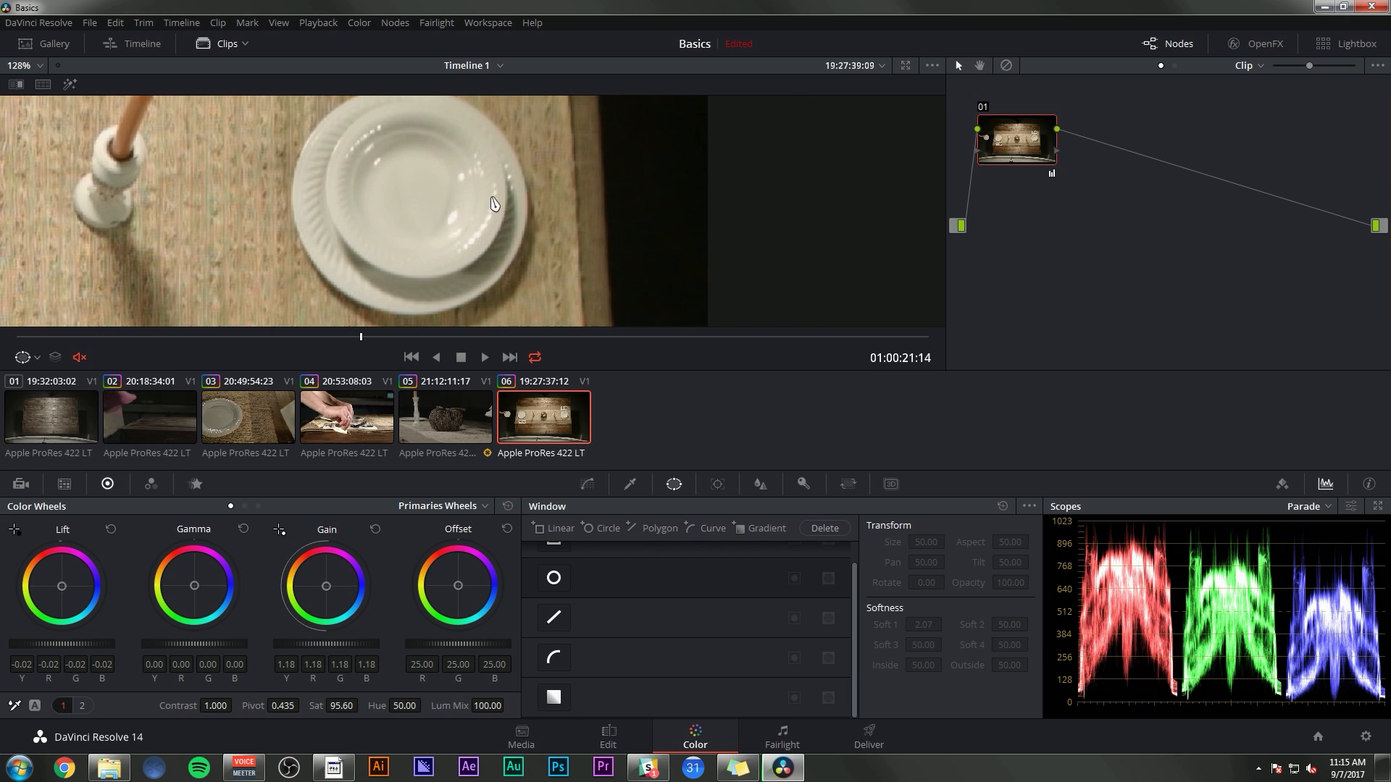
left_click(1376, 506)
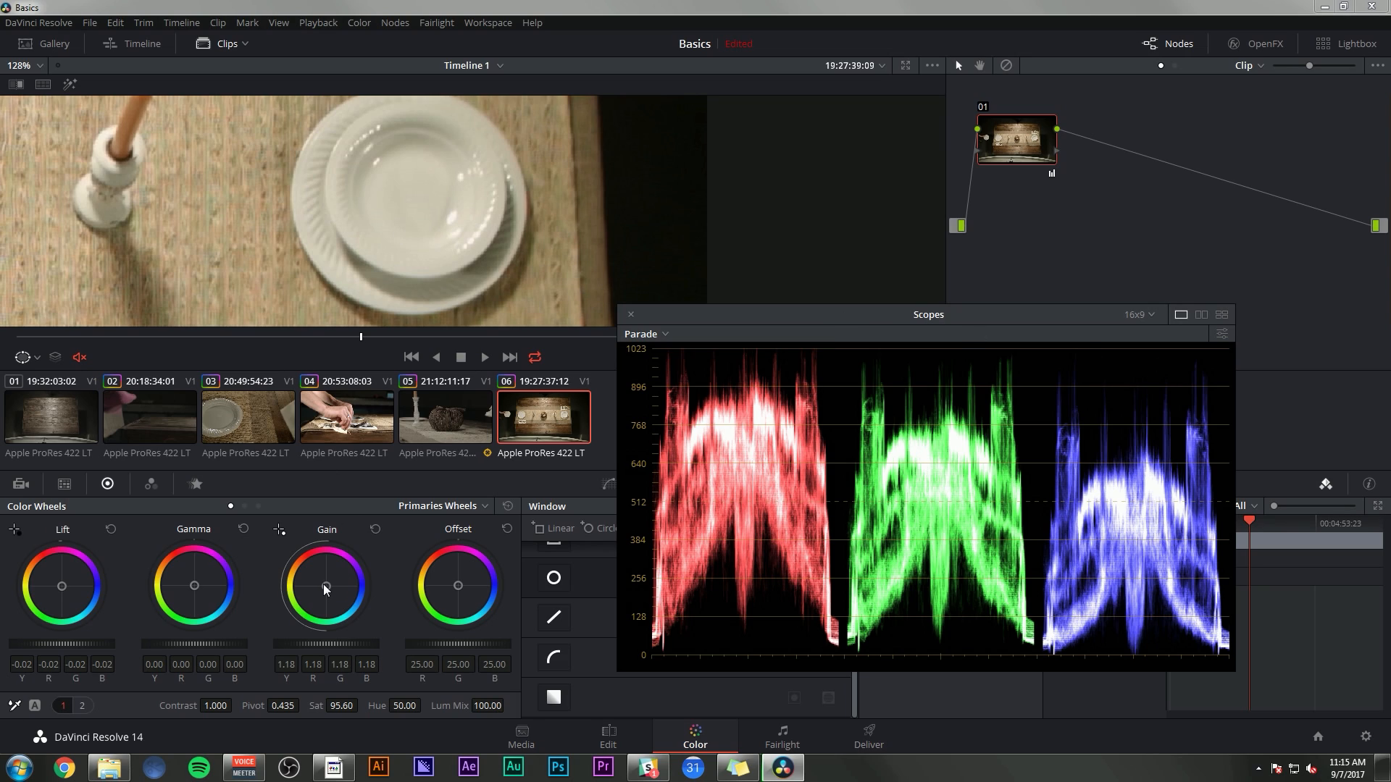
Shift clip 06's gain balance toward blue with red 1.15, green 1.18 and blue 1.23, and close the floating scopes
left_click_drag(325, 589, 327, 586)
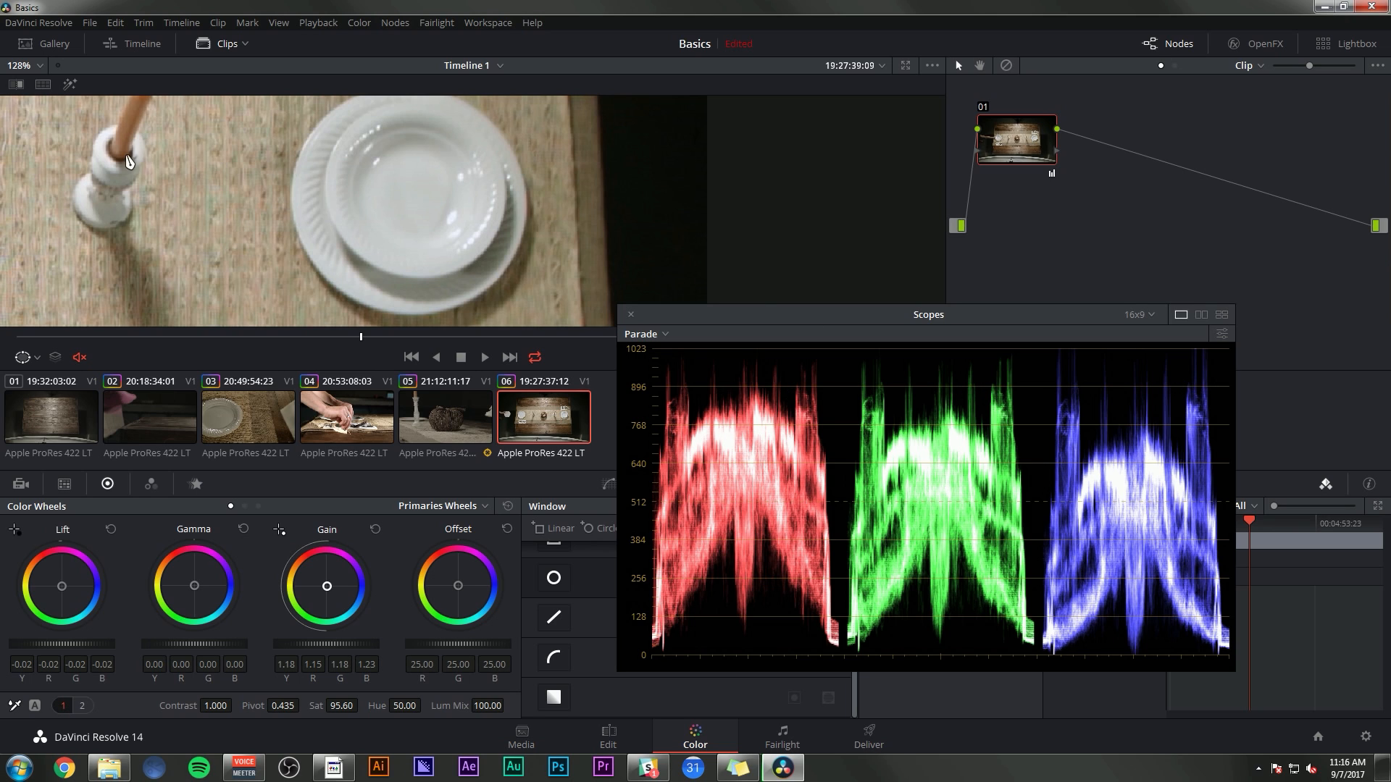
scroll(336, 255, "down", 8)
left_click_drag(492, 246, 569, 231)
key("ctrl+shift+w")
scroll(567, 231, "up", 4)
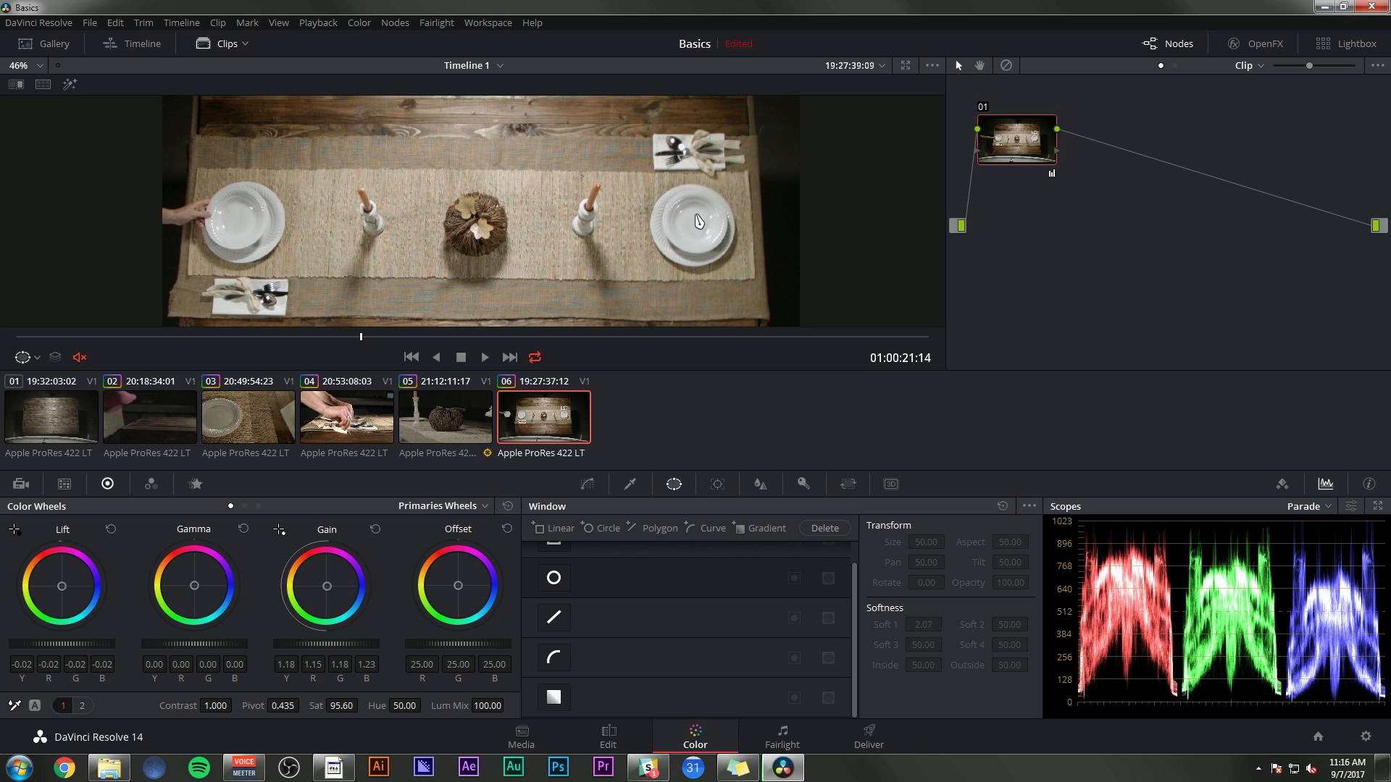
Hide the clip thumbnails to enlarge the viewer, and toggle the node's grade off and on to compare
left_click(217, 44)
scroll(597, 339, "up", 1)
scroll(597, 338, "down", 2)
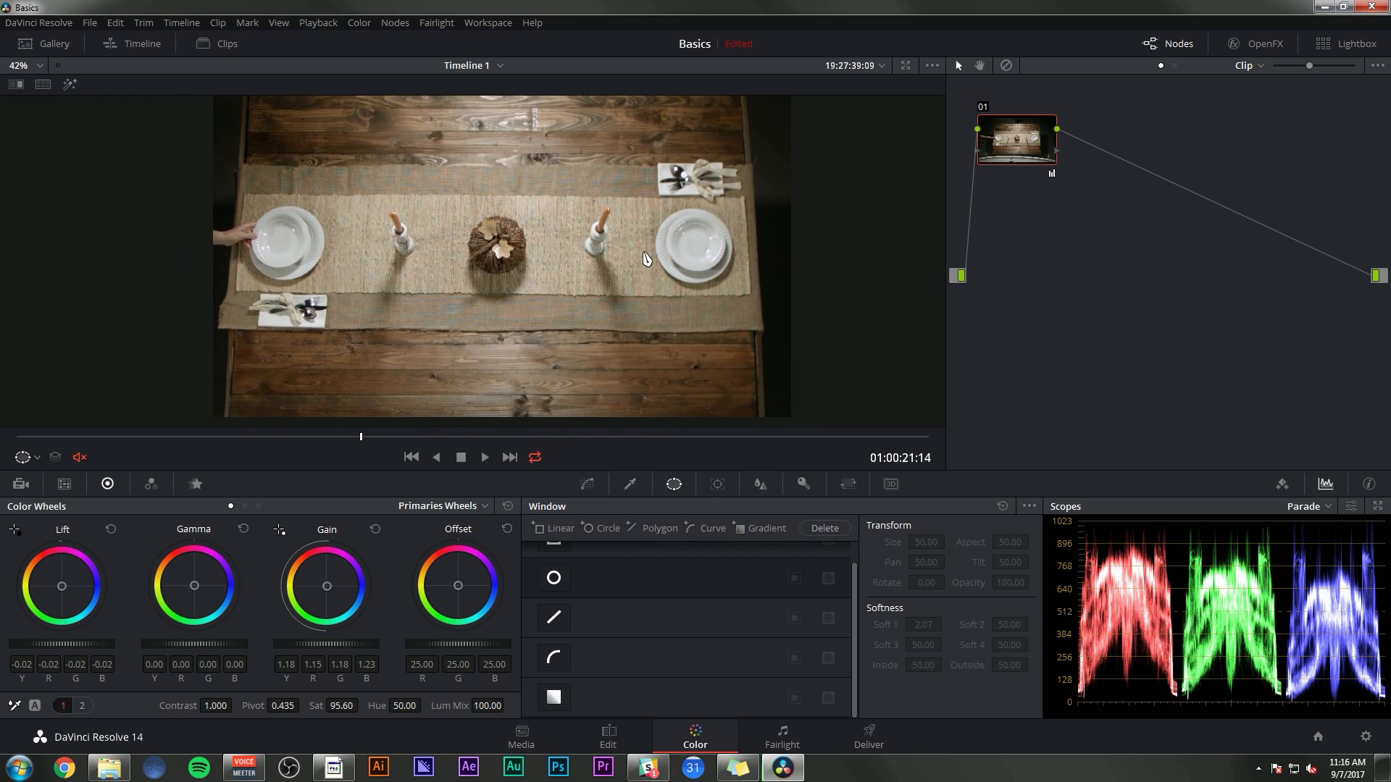
left_click(983, 107)
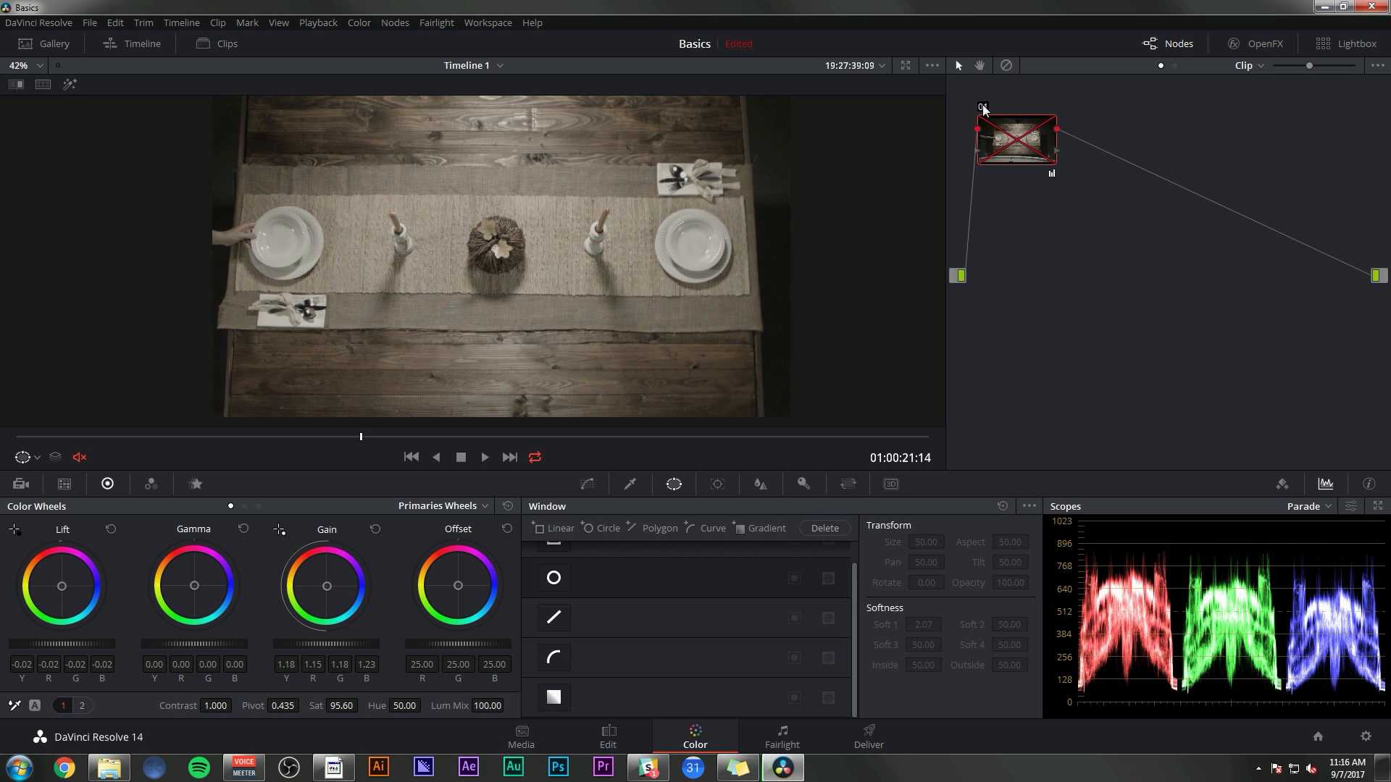
left_click(984, 107)
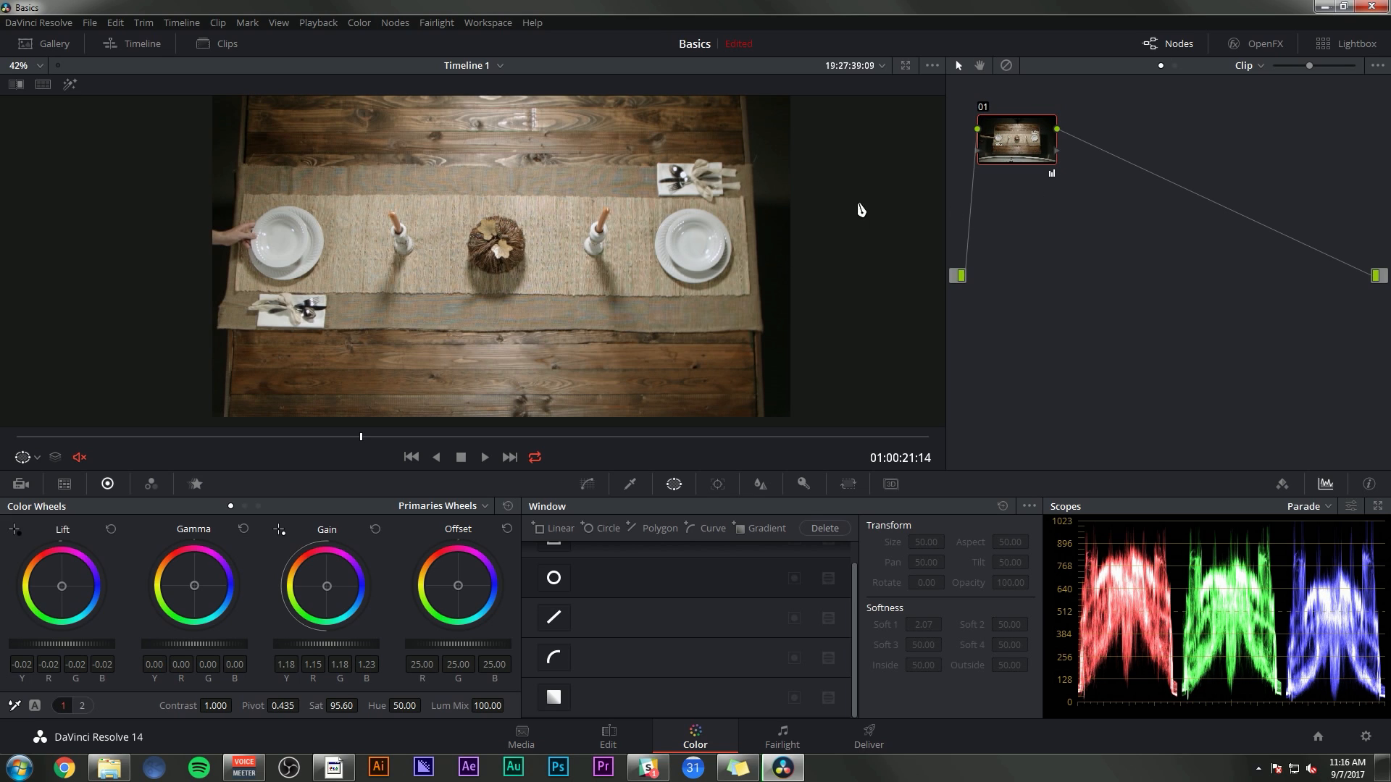
Label the first node Primary and add a serial node after it
right_click(1021, 142)
left_click(1052, 172)
type("Primary")
key("Return")
key("alt+s")
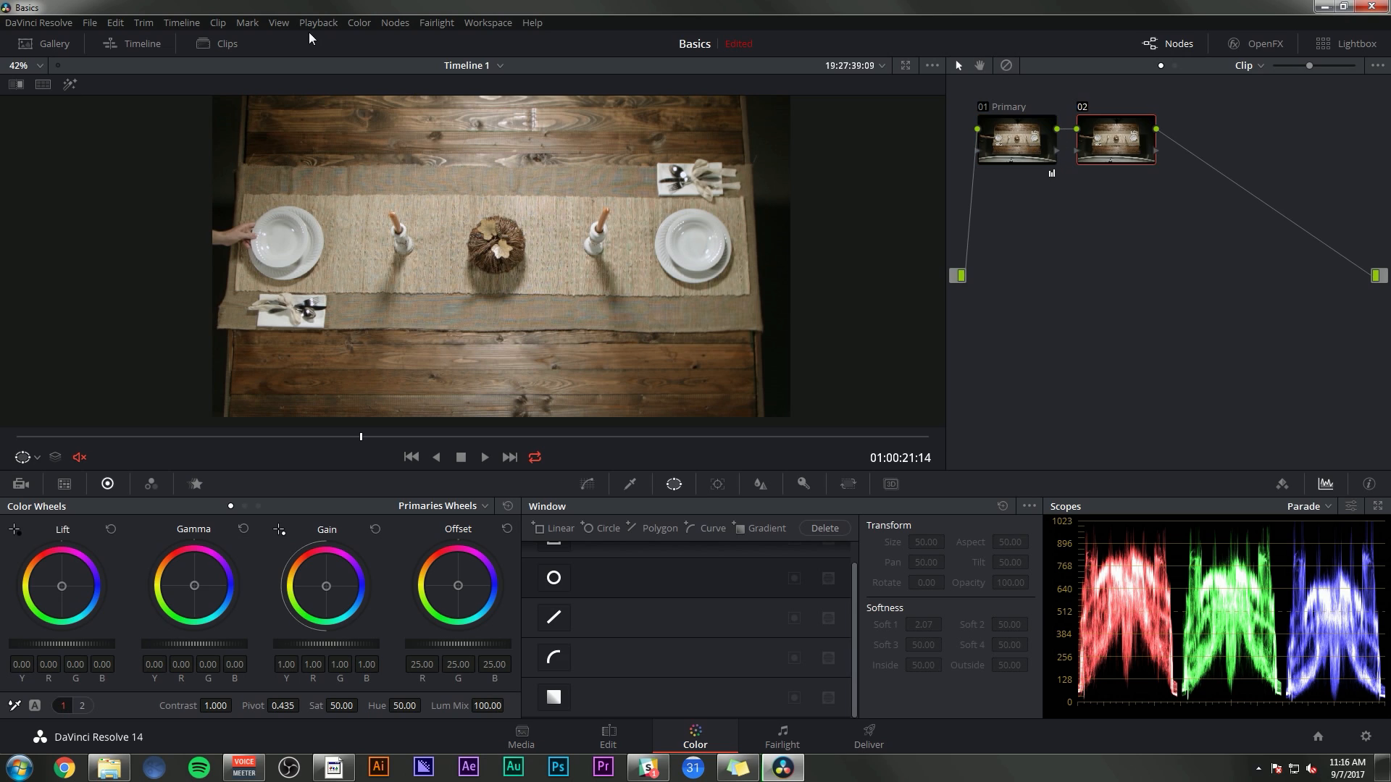
left_click(395, 22)
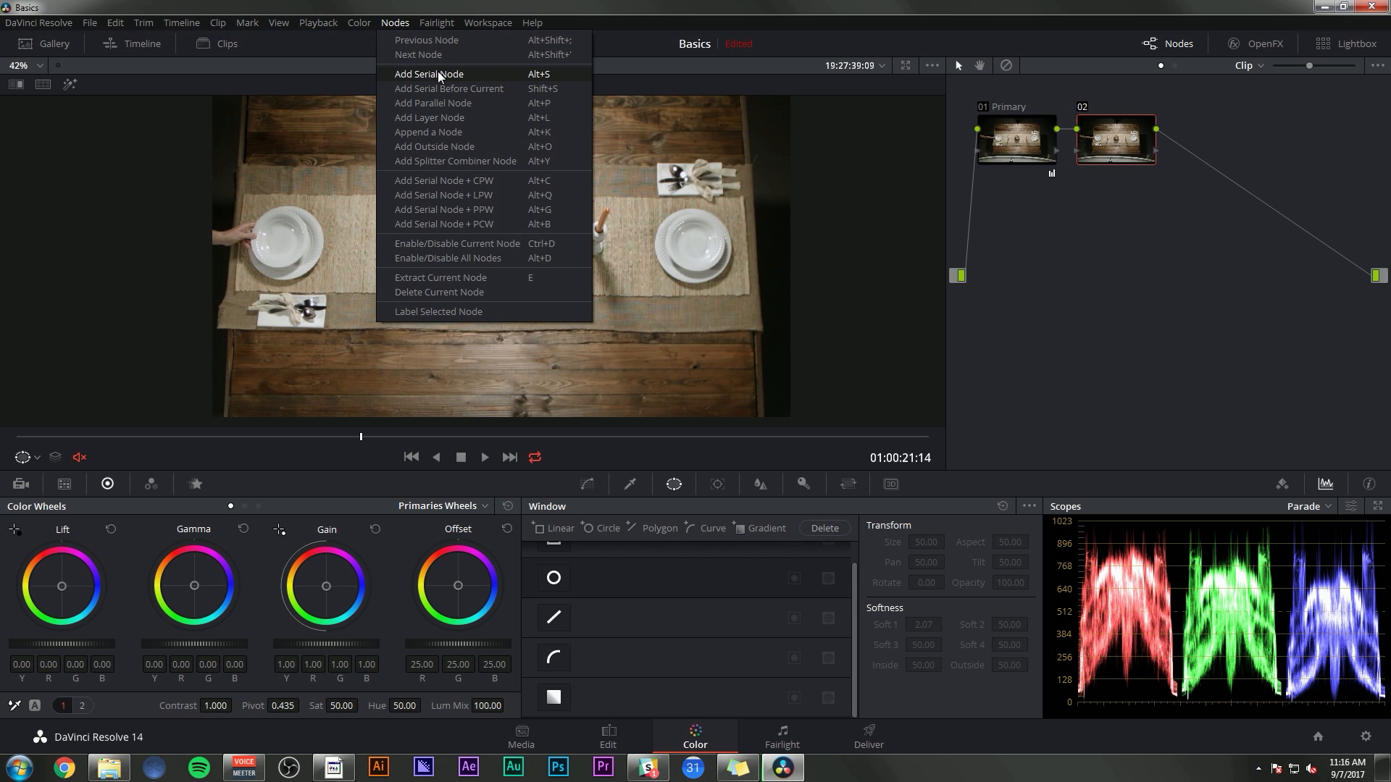
left_click(1111, 153)
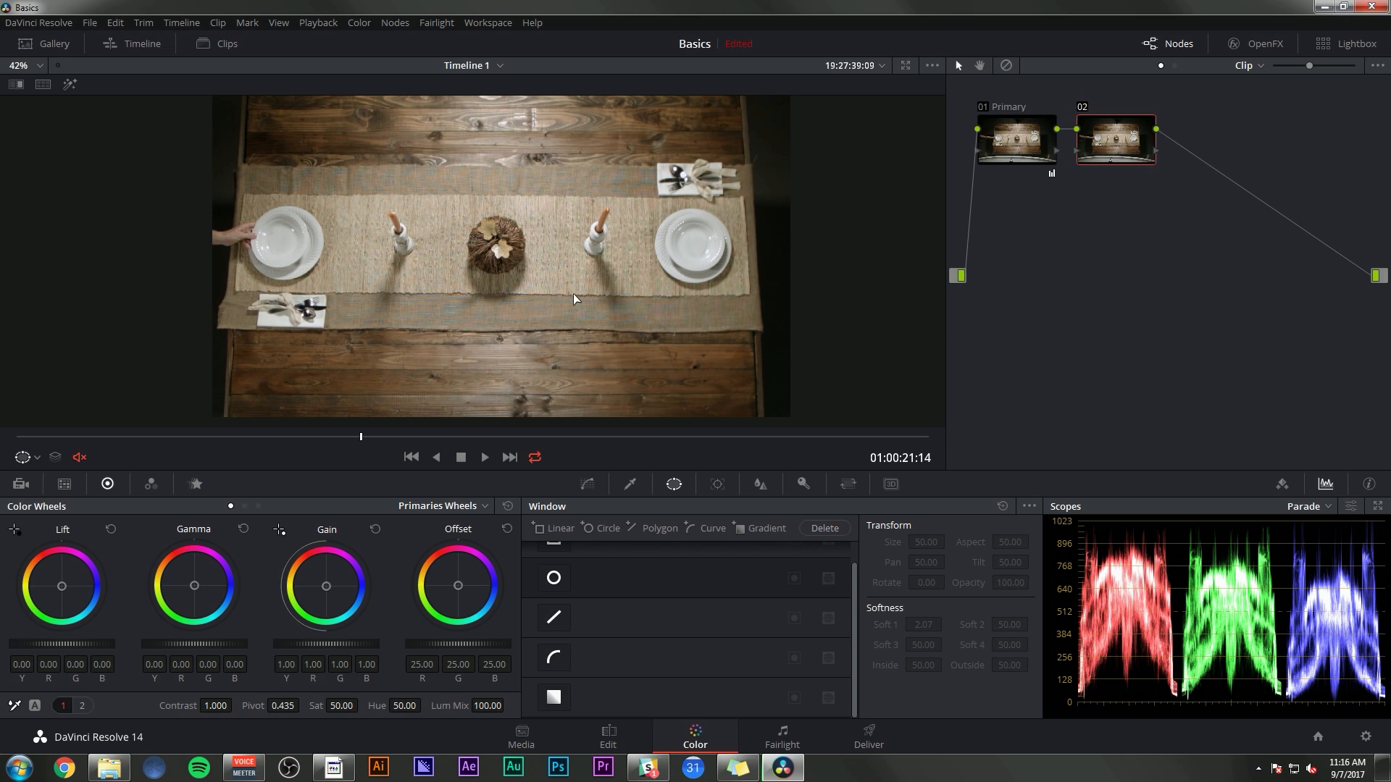
Add a circle window to node 02, test it with a magenta gain, and centre it at pan 49.79 and tilt 50.48
left_click(586, 484)
left_click(674, 484)
left_click(555, 579)
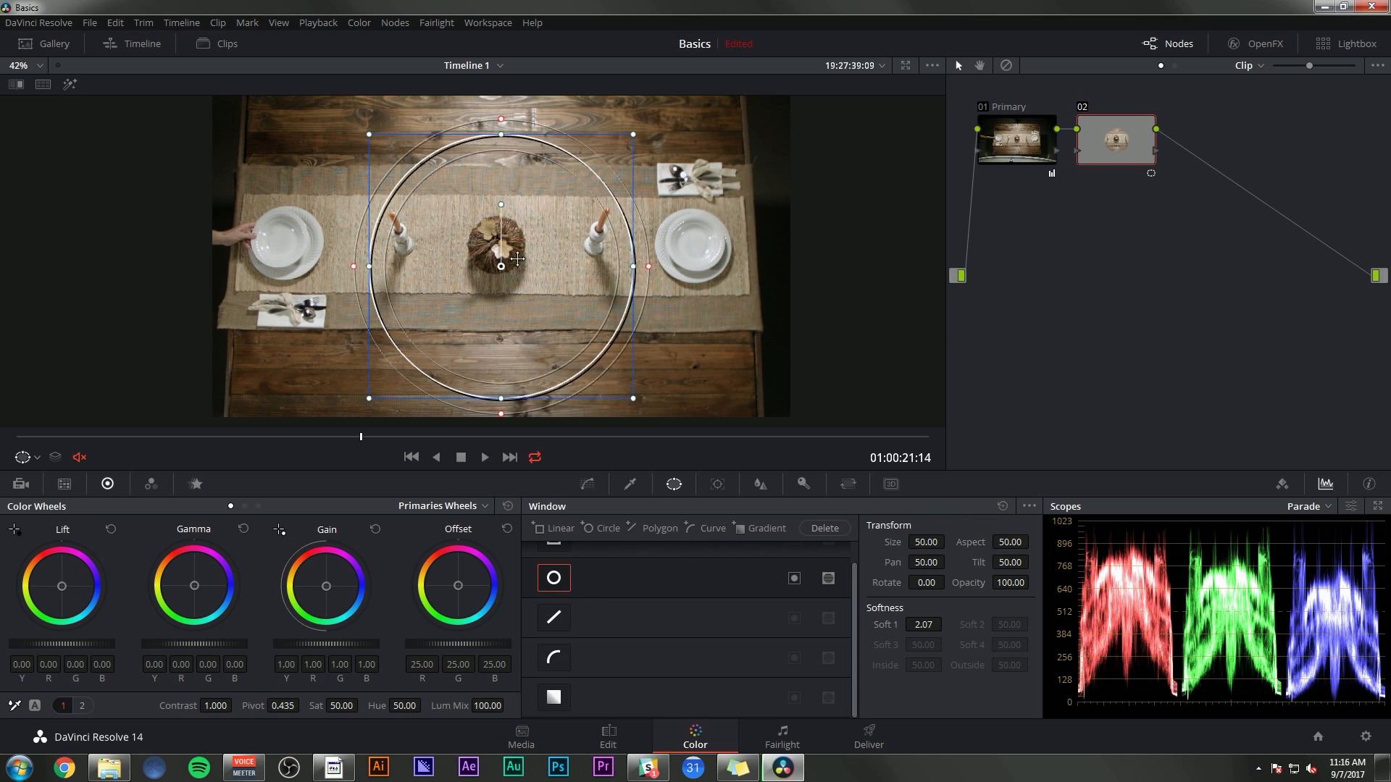
mouse_move(590, 293)
left_mouse_down()
mouse_move(466, 243)
mouse_move(715, 289)
mouse_move(580, 292)
left_mouse_up()
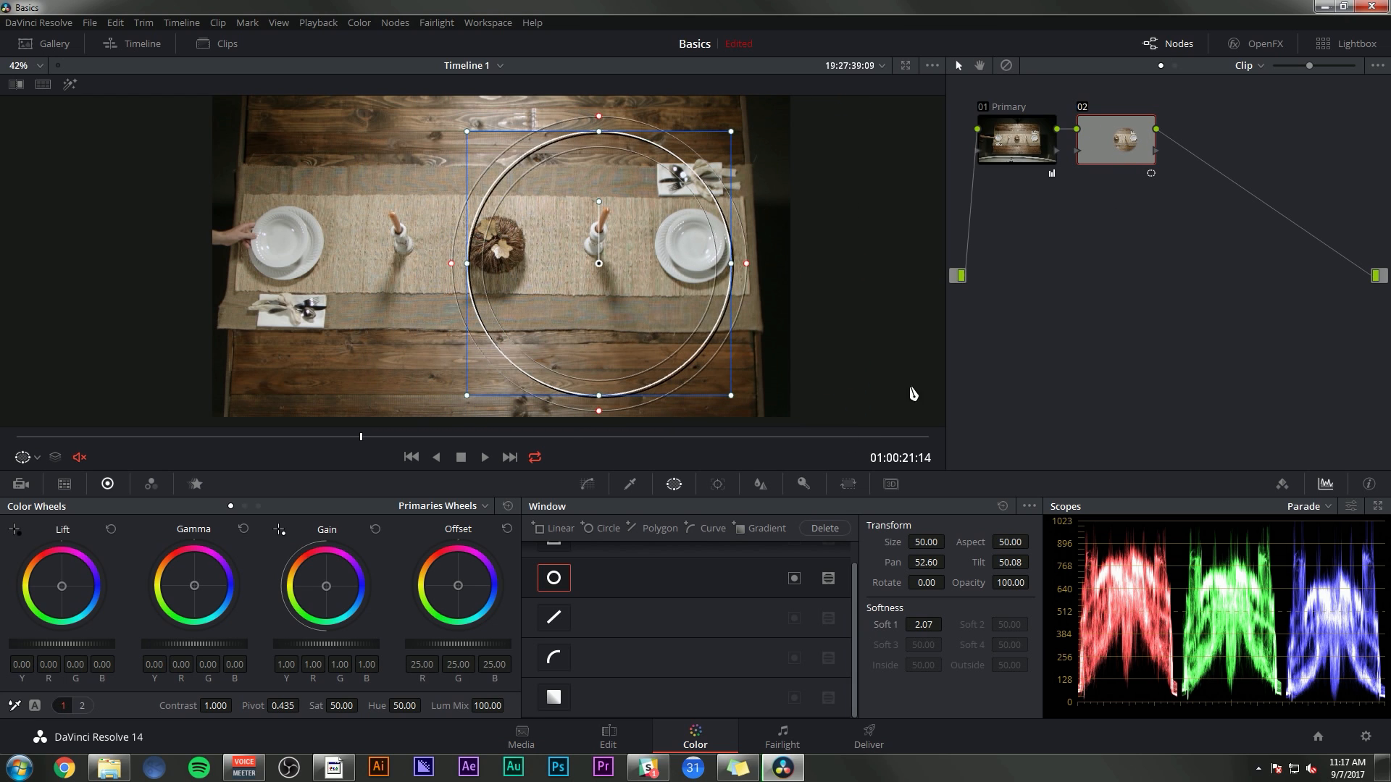
left_click_drag(328, 591, 356, 565)
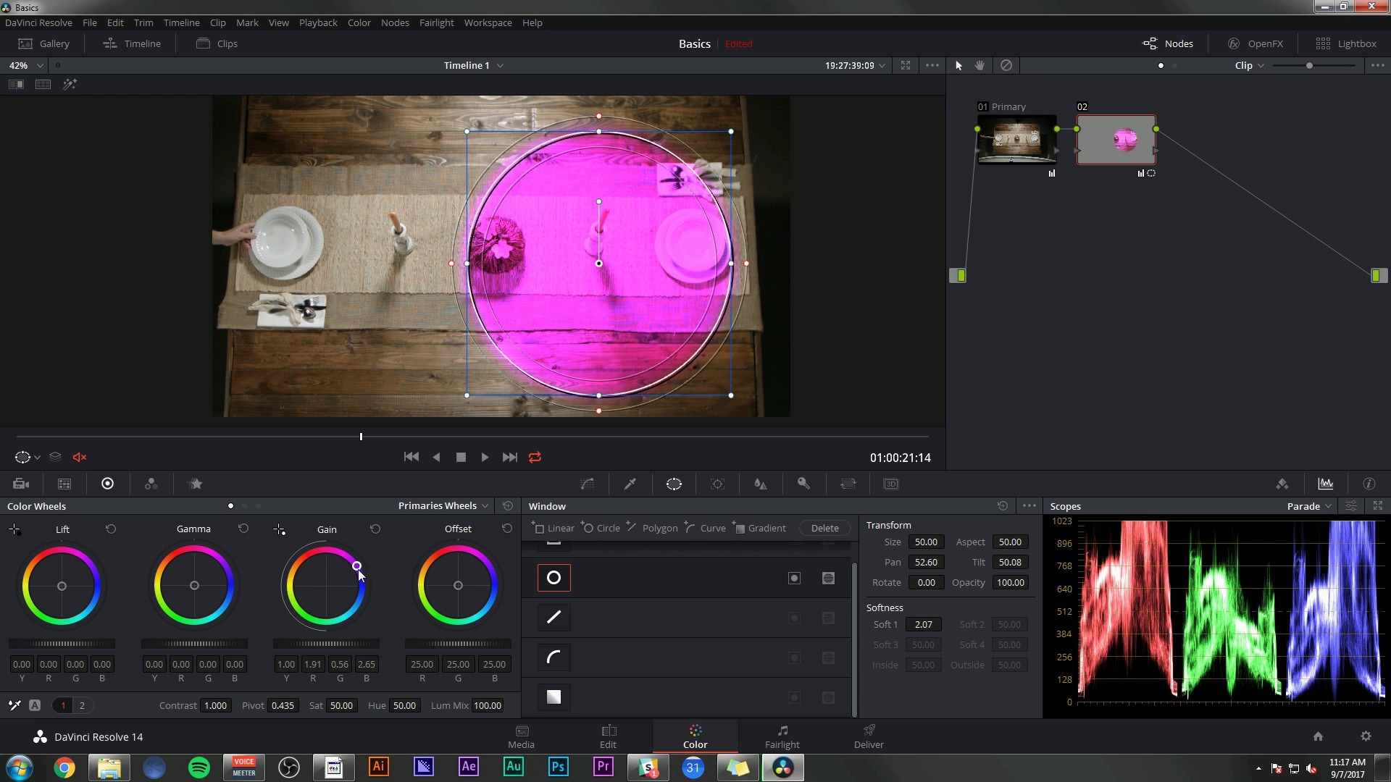
left_click_drag(665, 307, 755, 202)
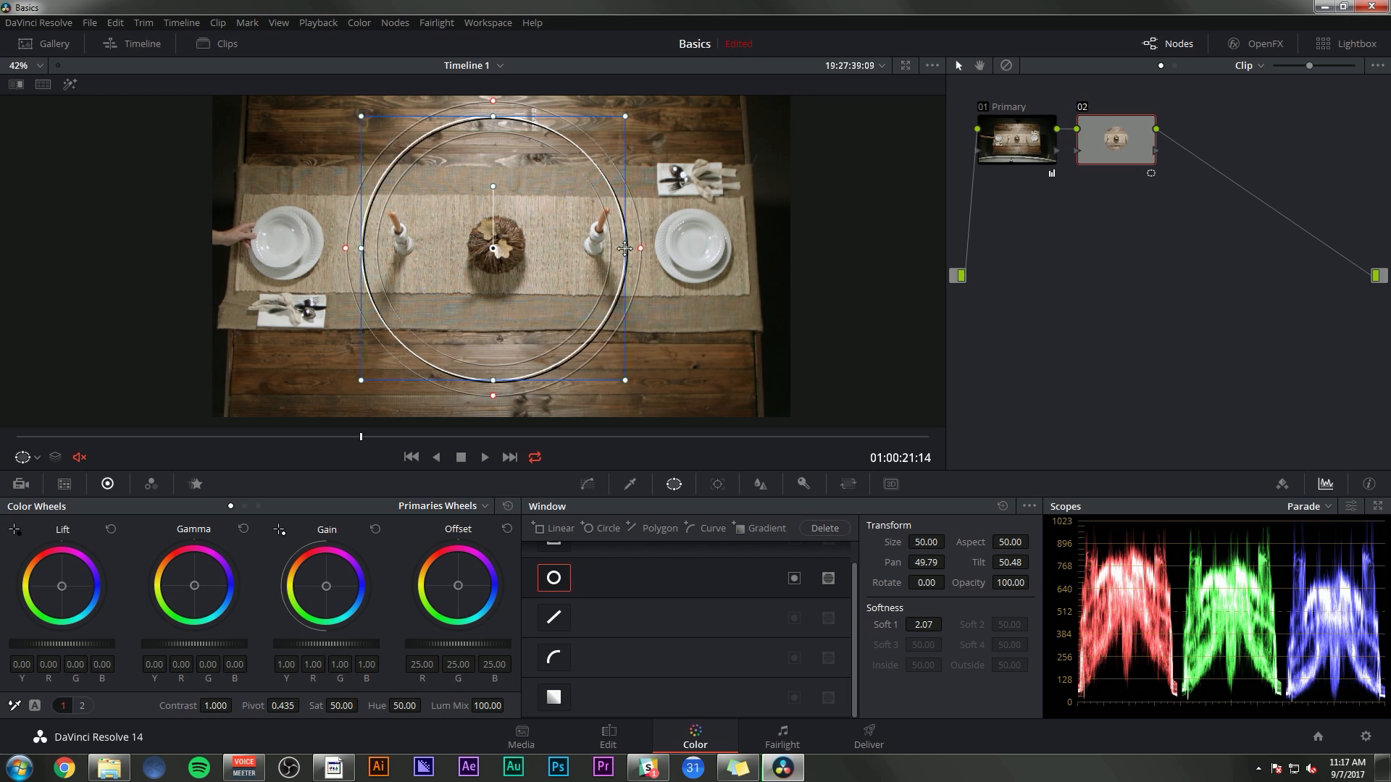
Stretch the circle window into a wide ellipse with aspect 77.11, and raise its softness to 4.05
left_click_drag(625, 249, 820, 413)
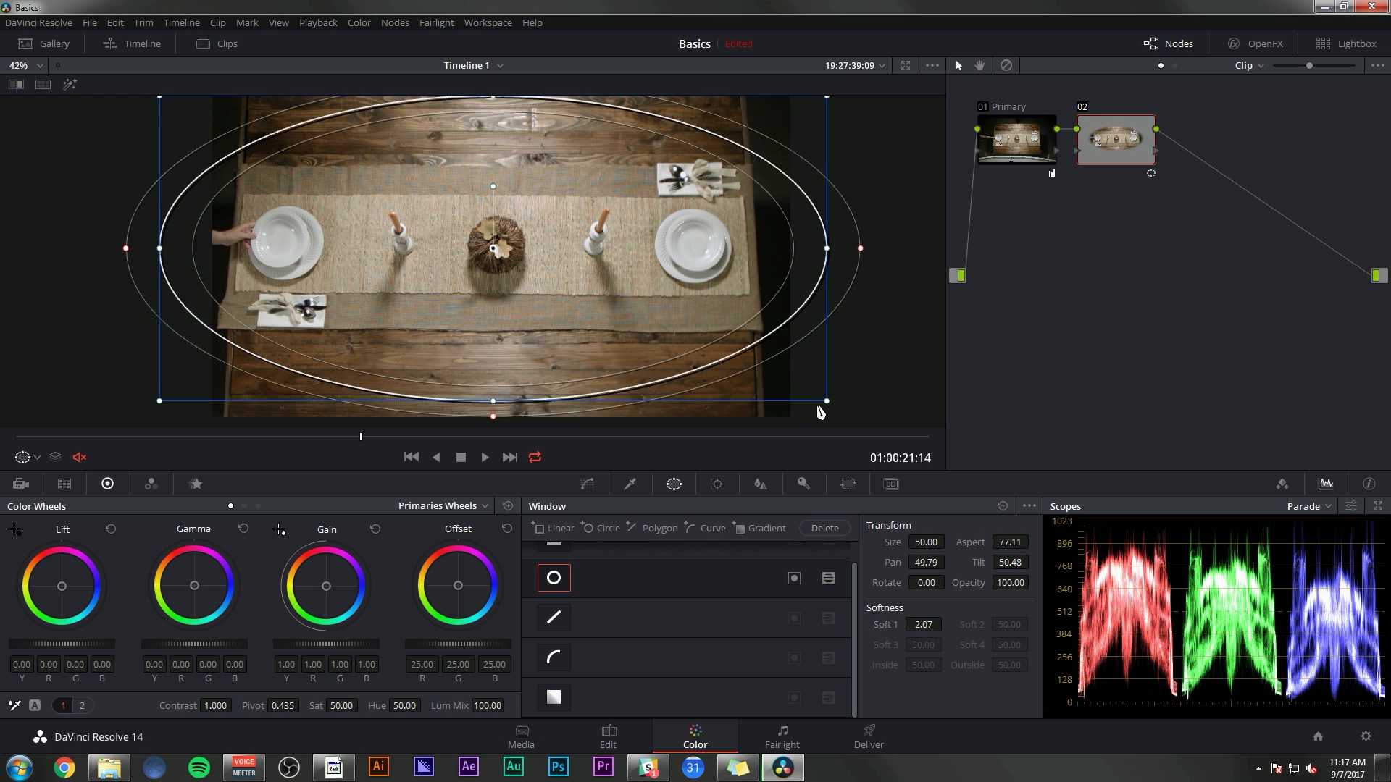
left_click_drag(861, 248, 892, 253)
scroll(568, 294, "down", 1)
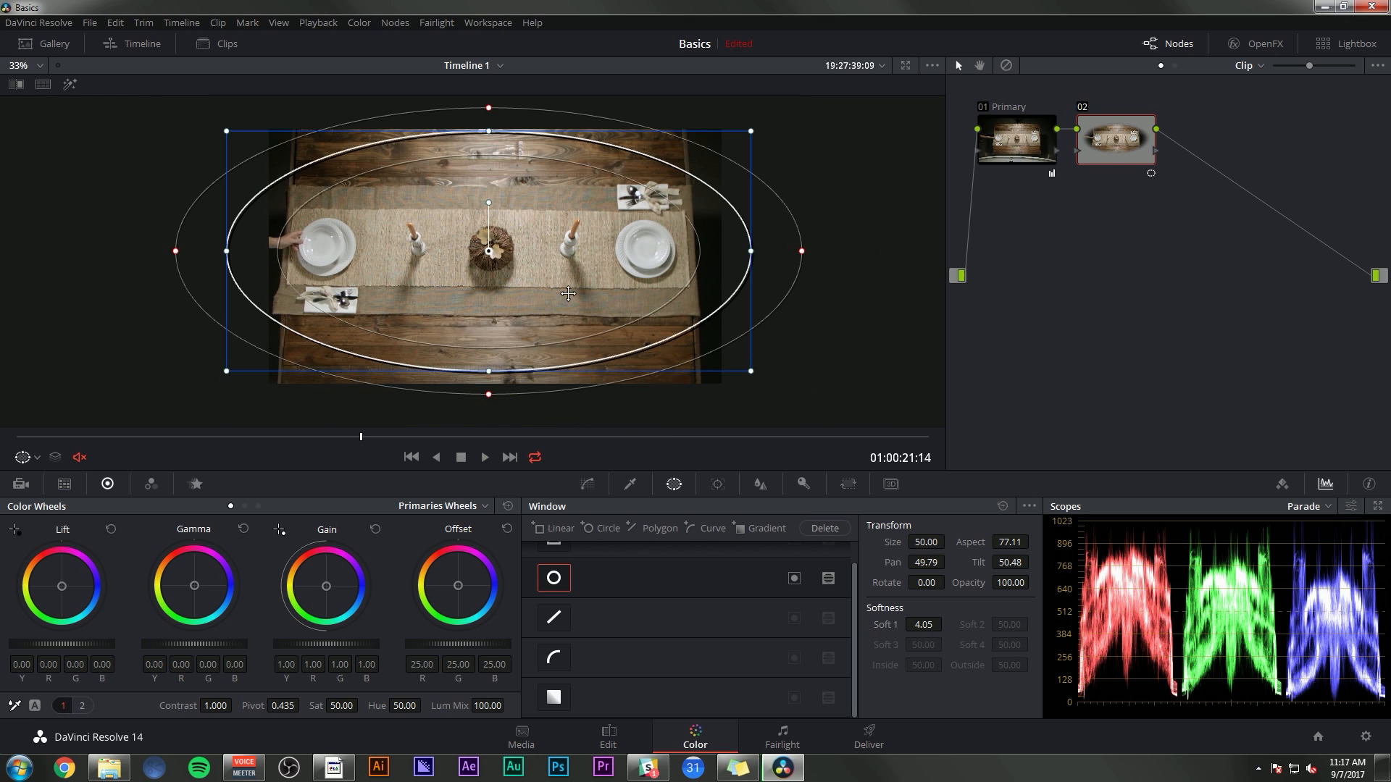
scroll(452, 226, "up", 1)
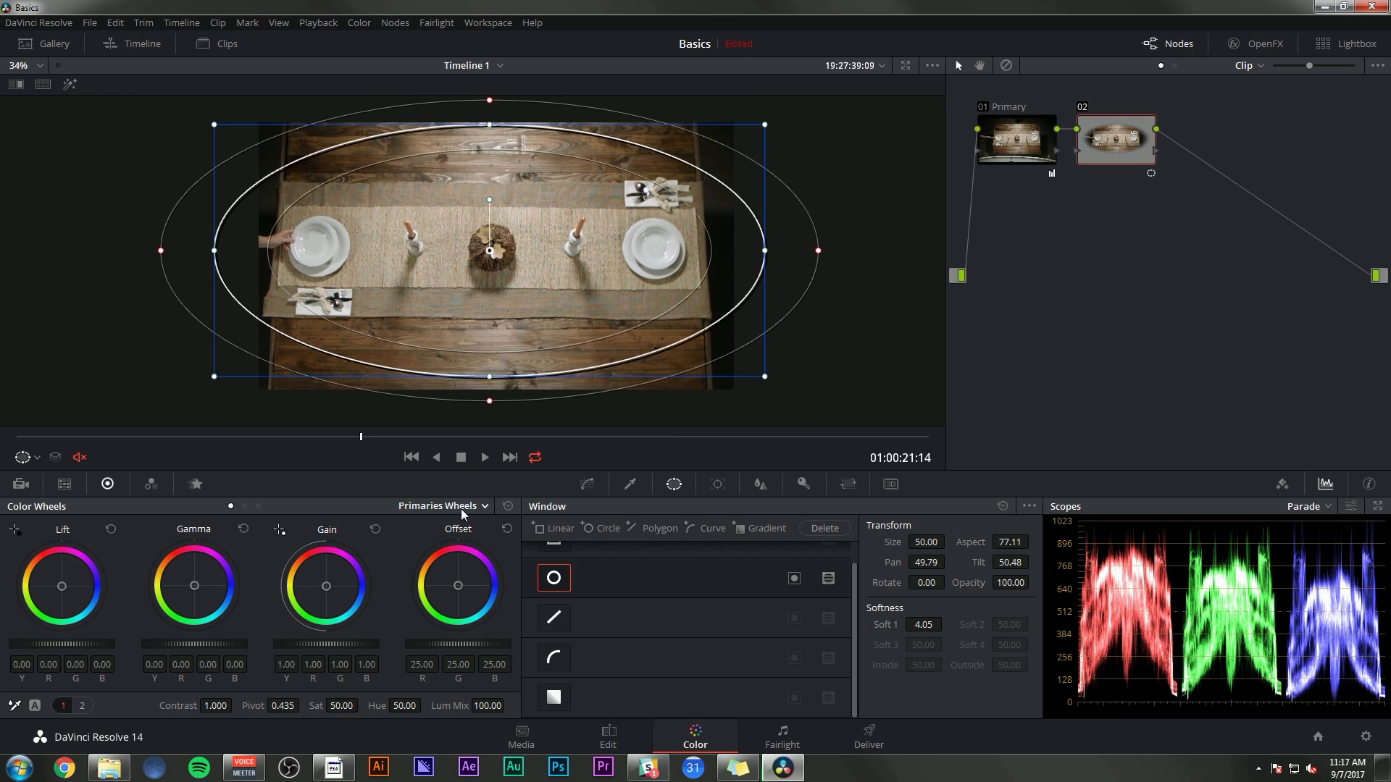
Tint node 02 magenta with gain red 1.73, green 0.71 and blue 1.74, and invert the circle window
left_click_drag(330, 581, 343, 565)
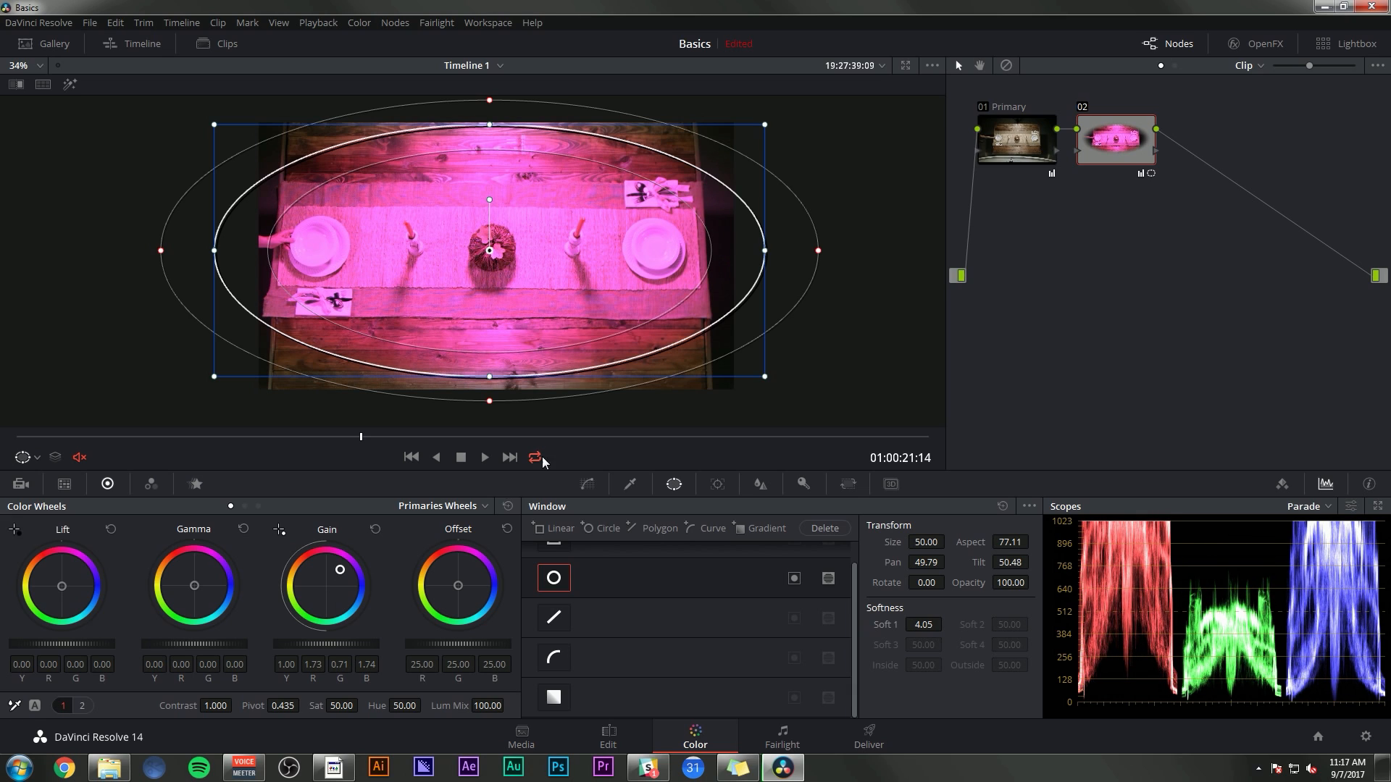
left_click(589, 486)
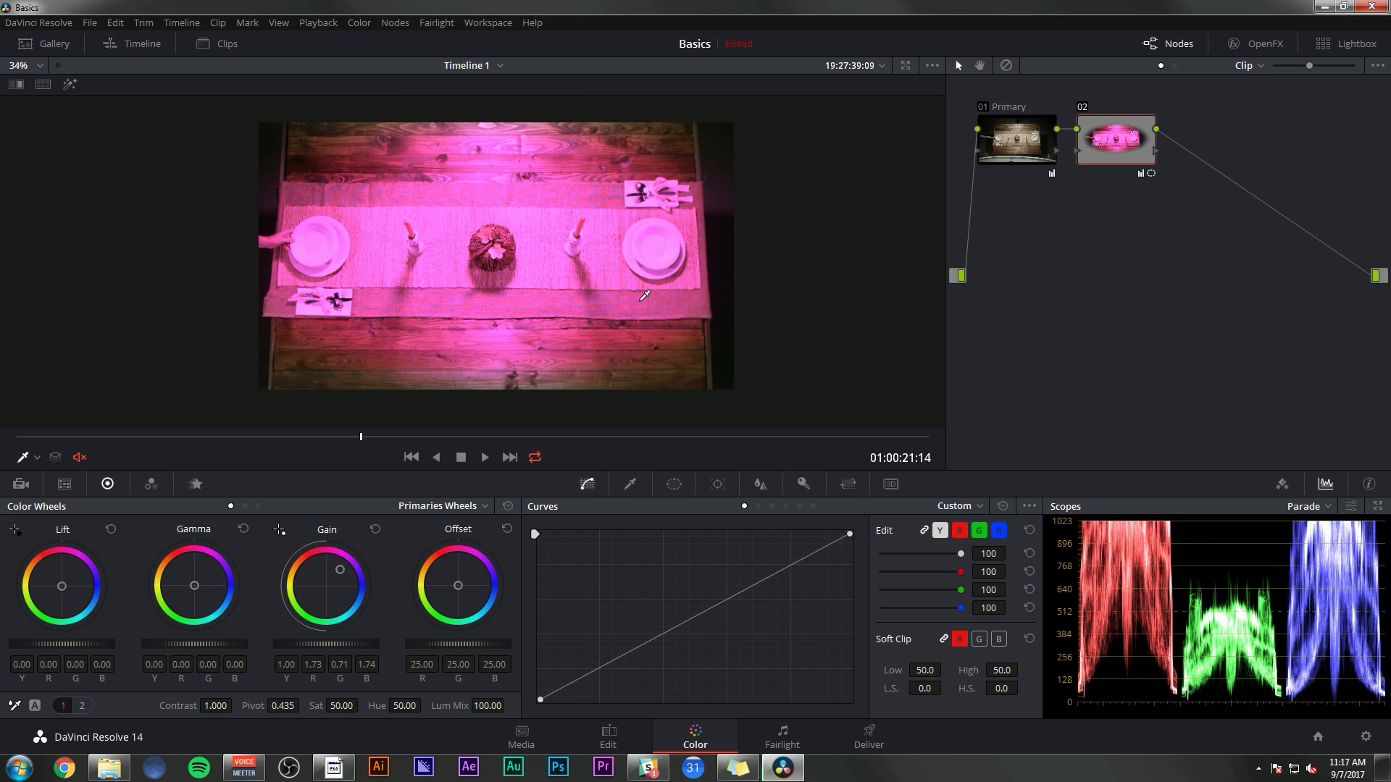
left_click(674, 484)
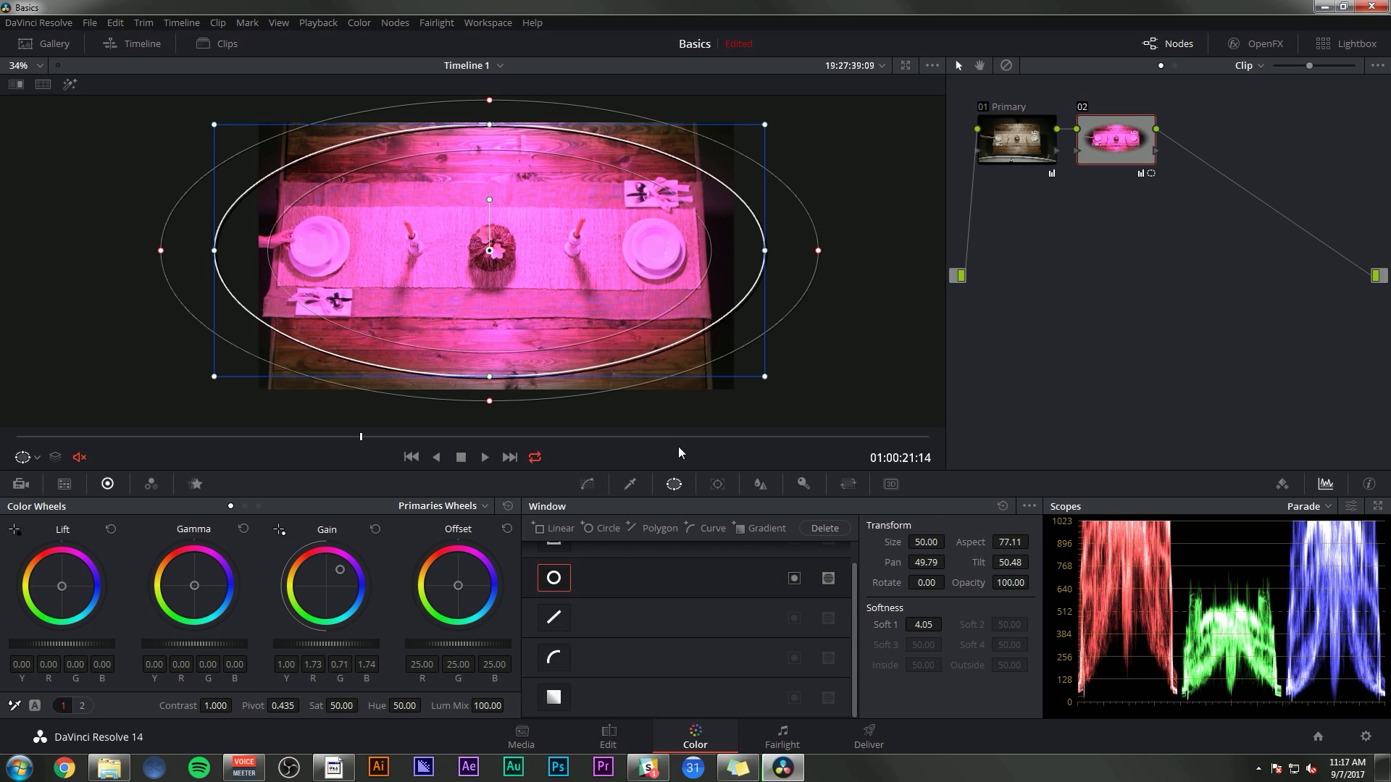
left_click(794, 579)
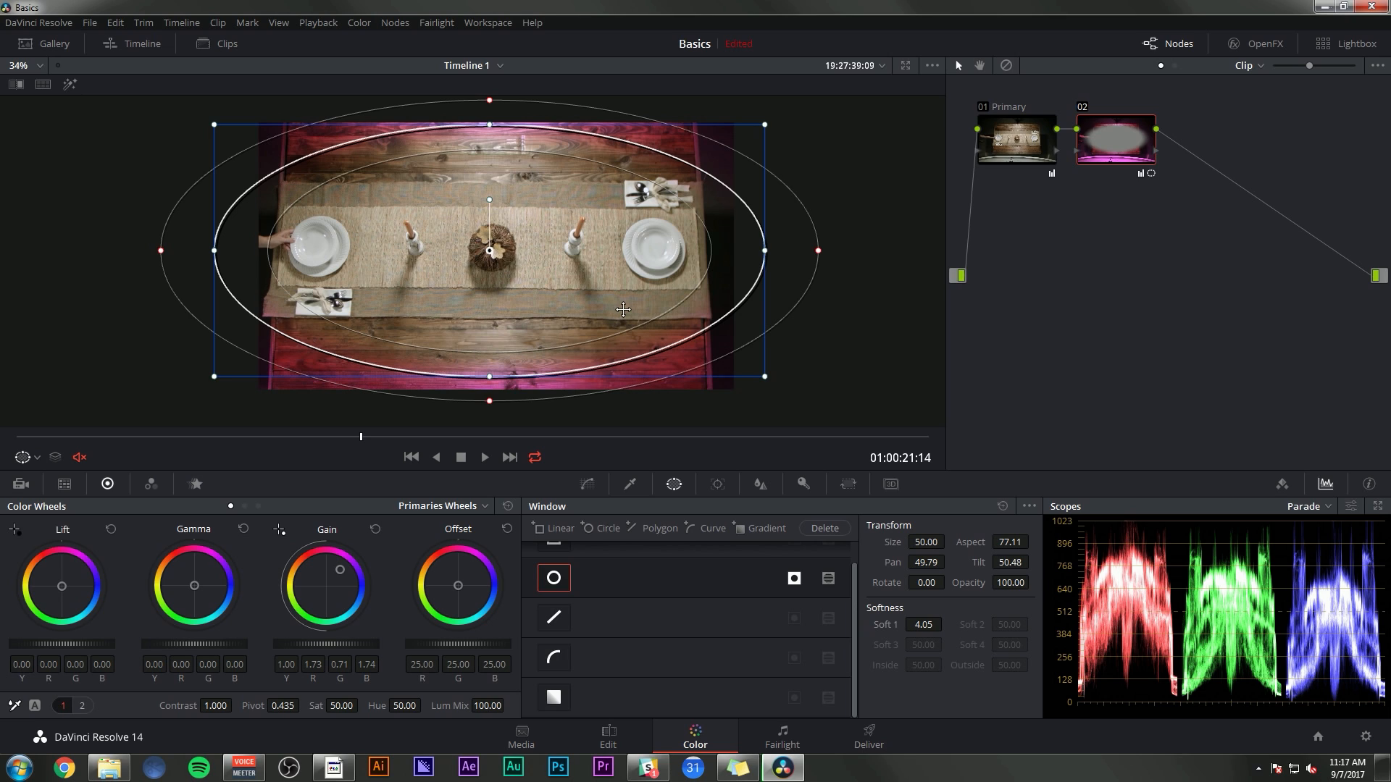
Check the circle window's selection in the highlight view, toggling its inversion and leaving the window inverted
left_click(70, 84)
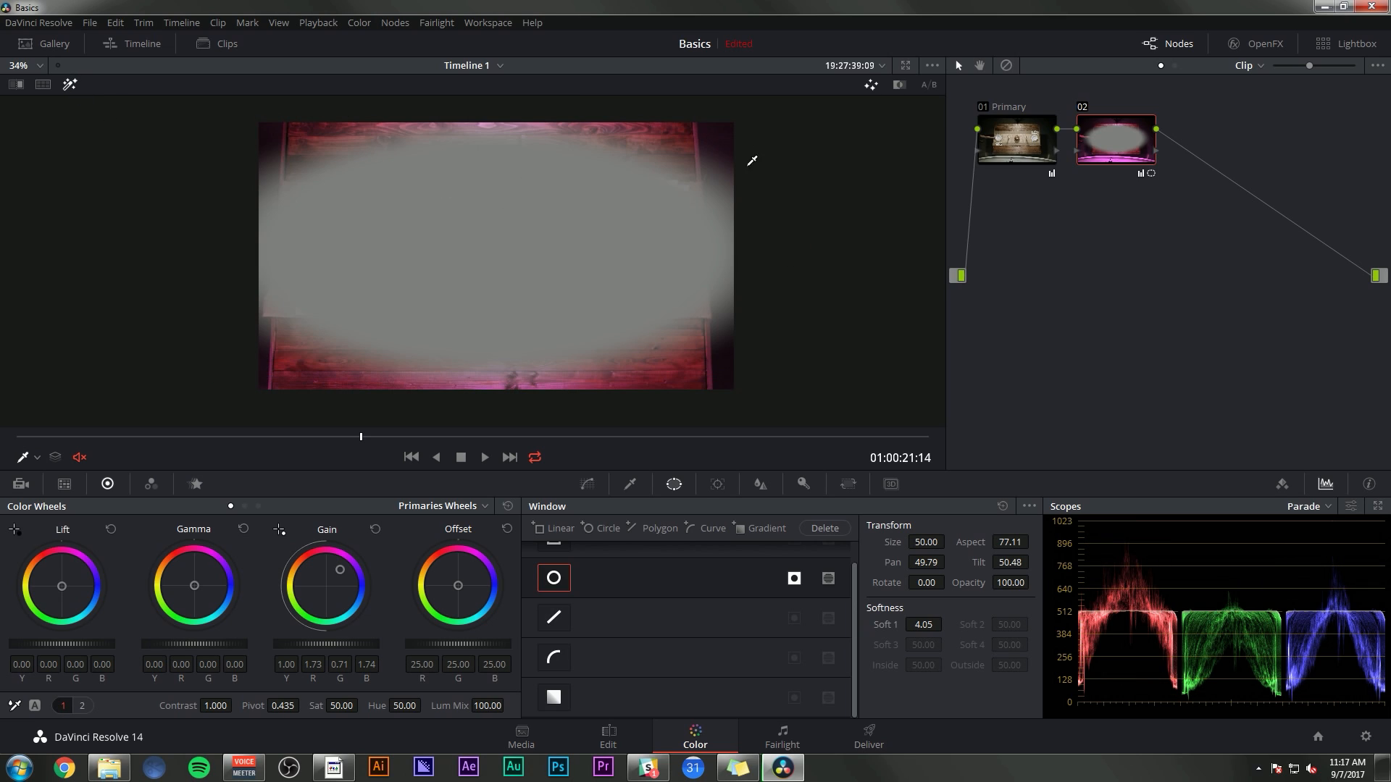
left_click(795, 578)
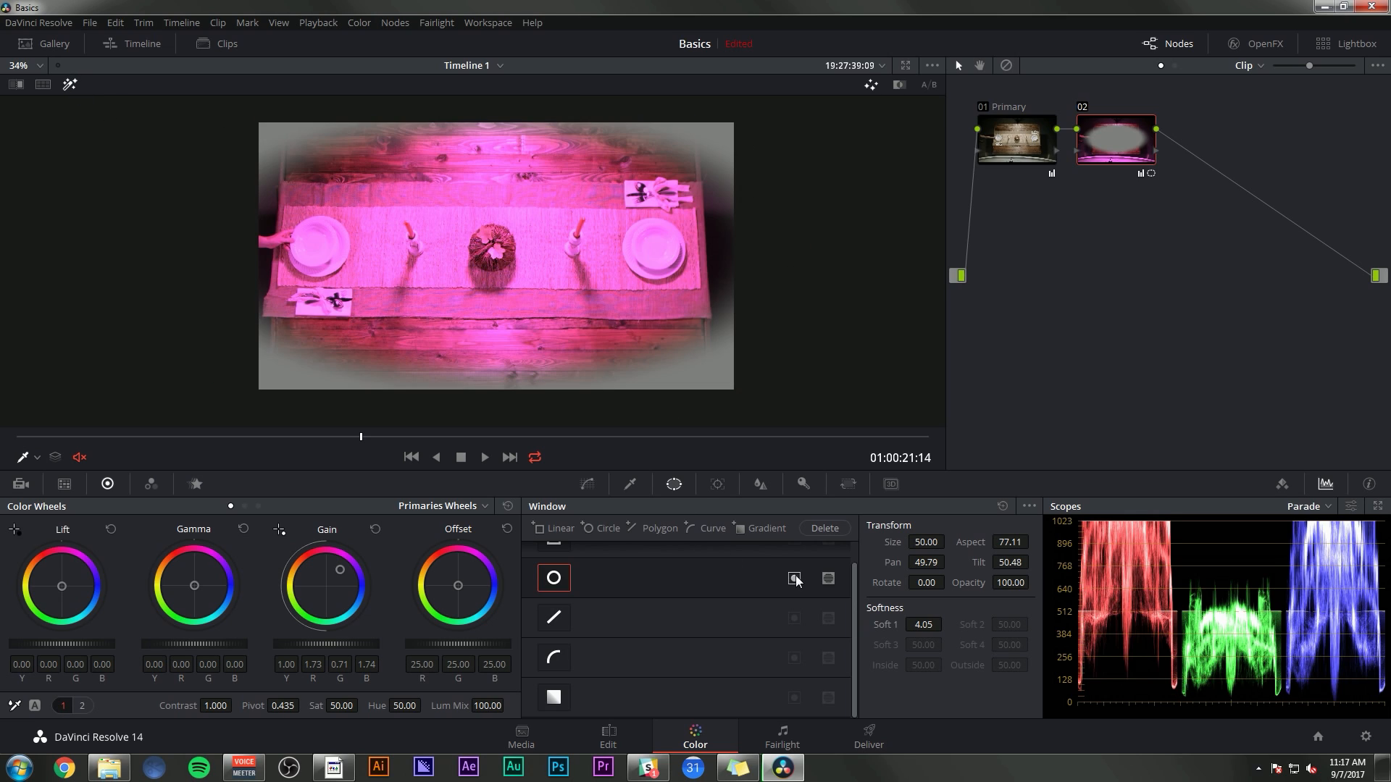
left_click(795, 578)
left_click(794, 578)
left_click(795, 578)
left_click(795, 578)
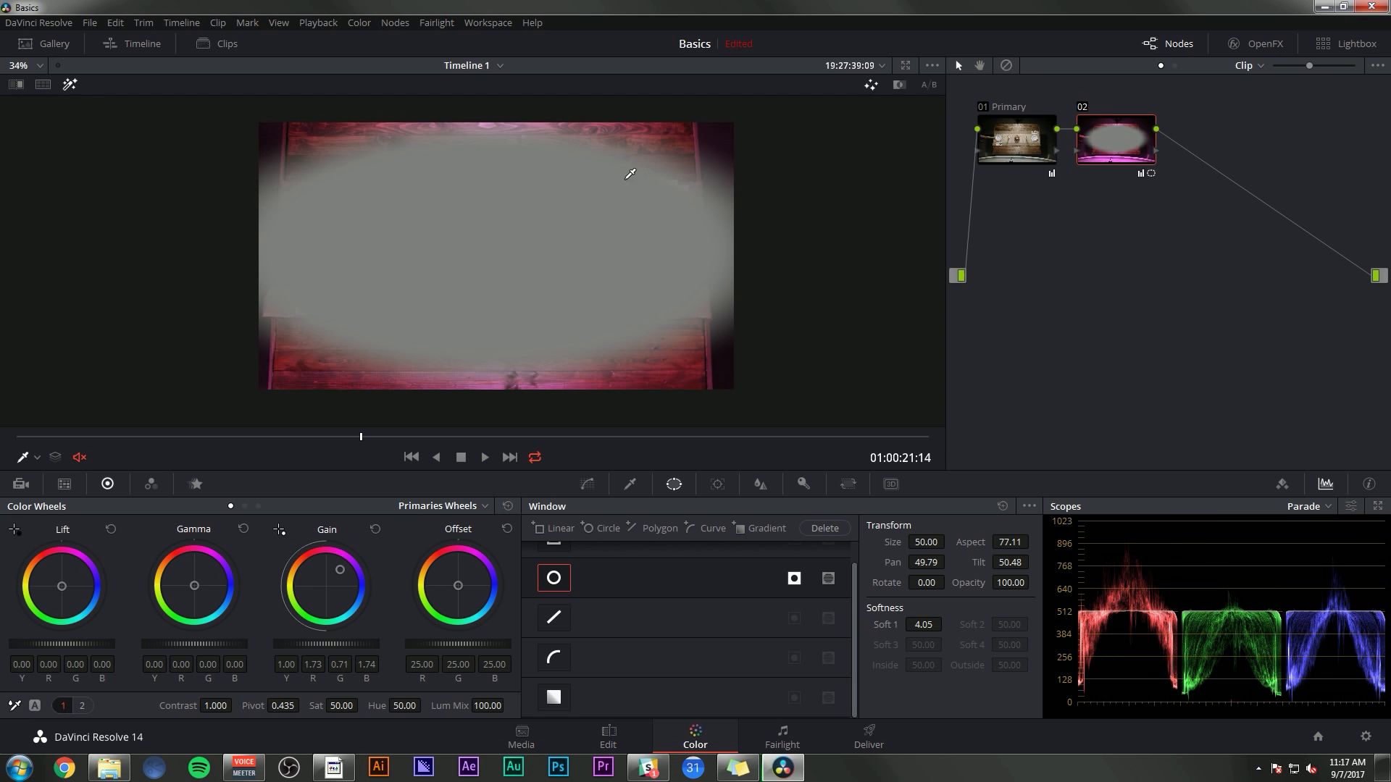
left_click(70, 83)
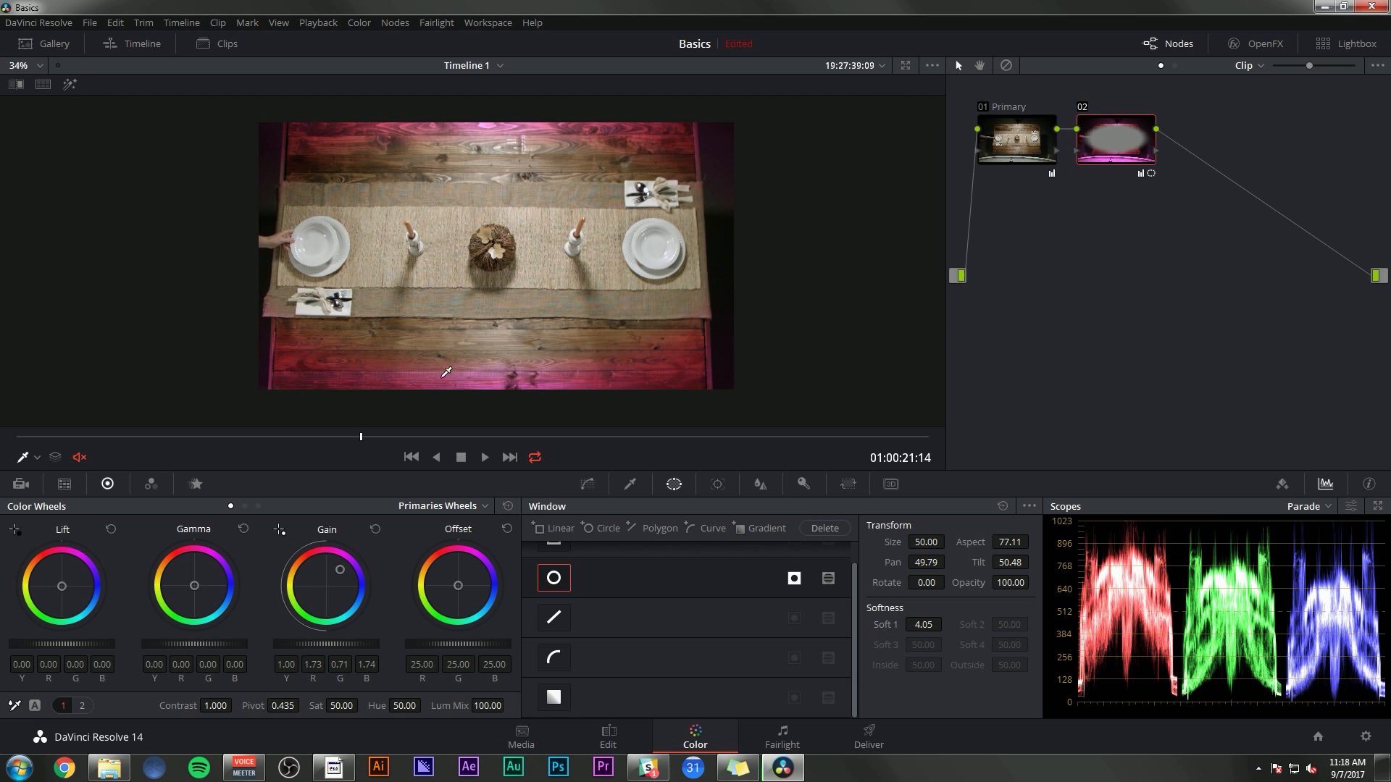
Reset node 02's color wheels and darken the frame edges with gamma -0.02, gain 0.91 and lift -0.02
left_click(510, 506)
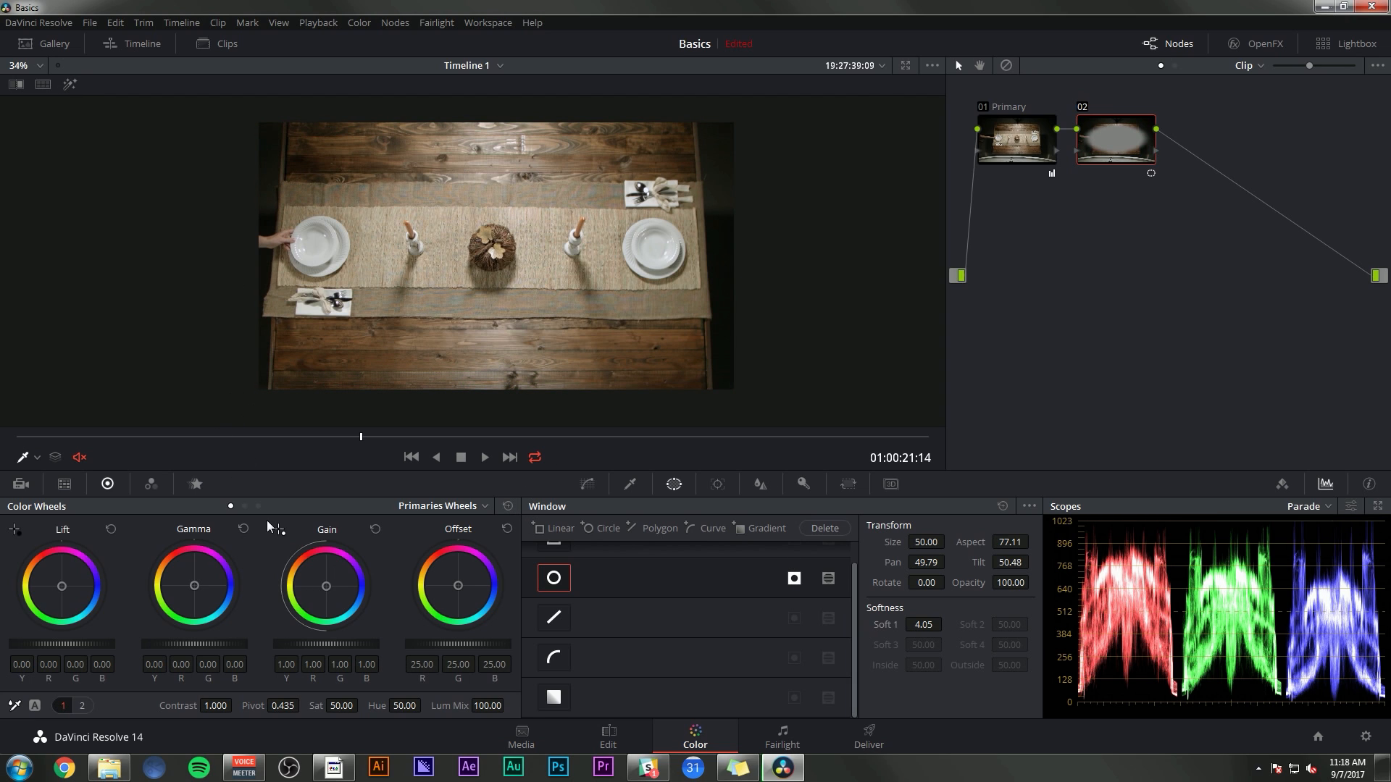
left_click_drag(226, 641, 217, 641)
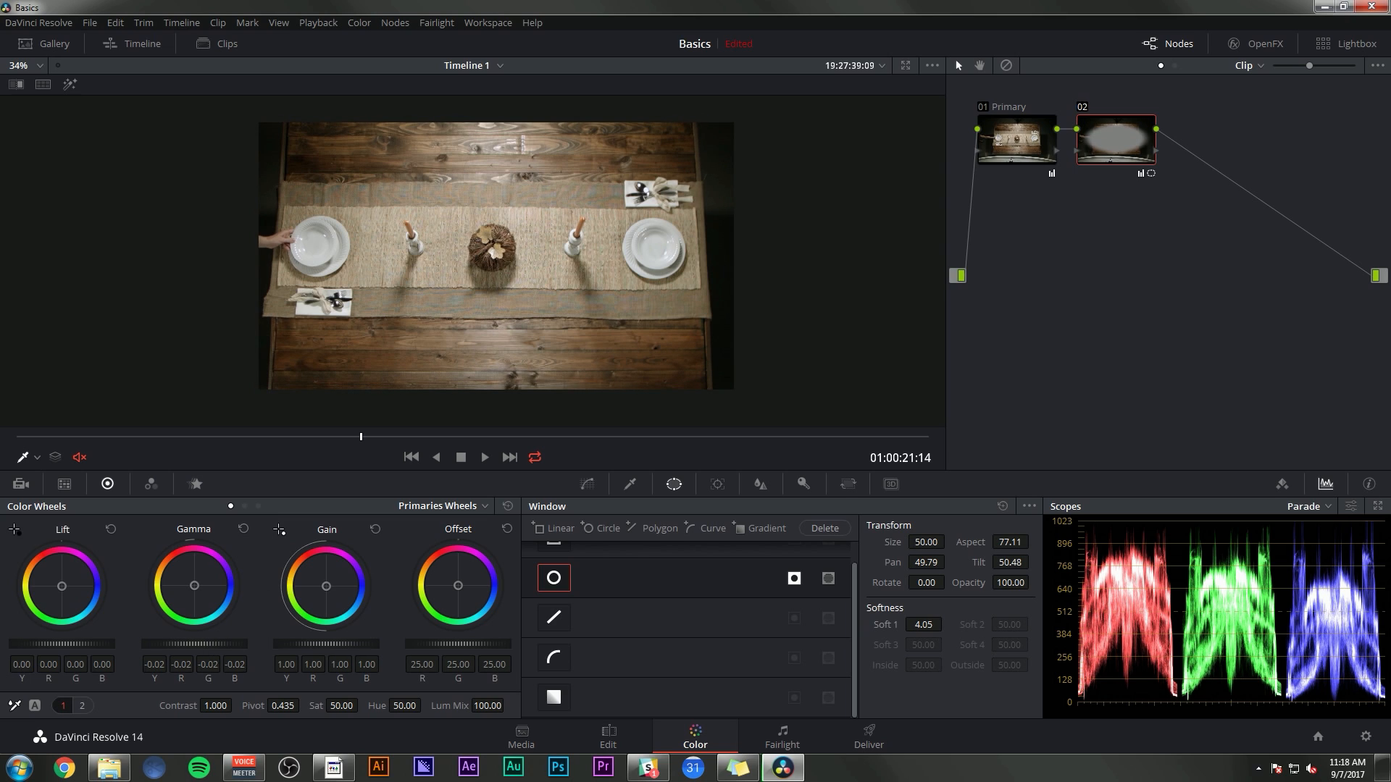
left_click_drag(362, 643, 356, 646)
left_click_drag(93, 643, 82, 644)
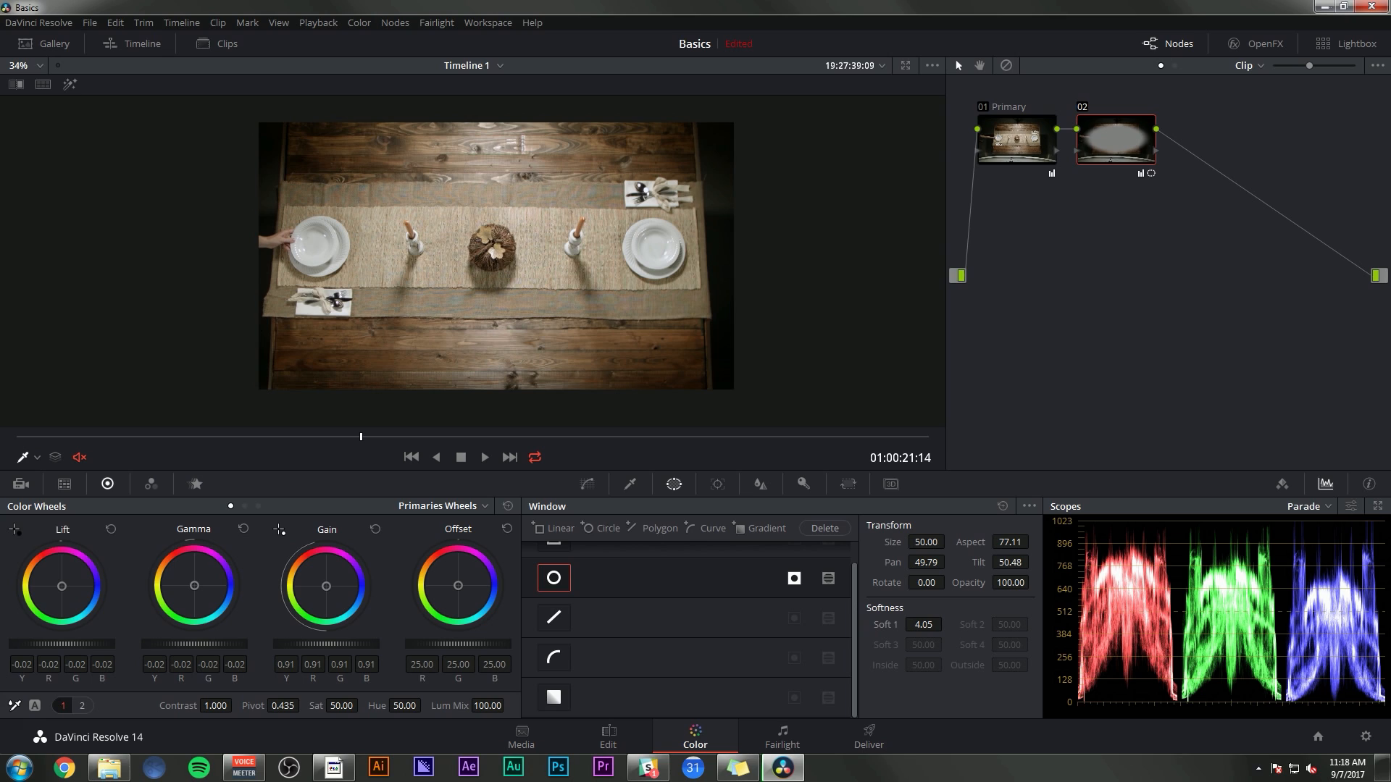
Toggle node 02 off and on repeatedly to compare the image with and without the darkened edges
left_click(1082, 107)
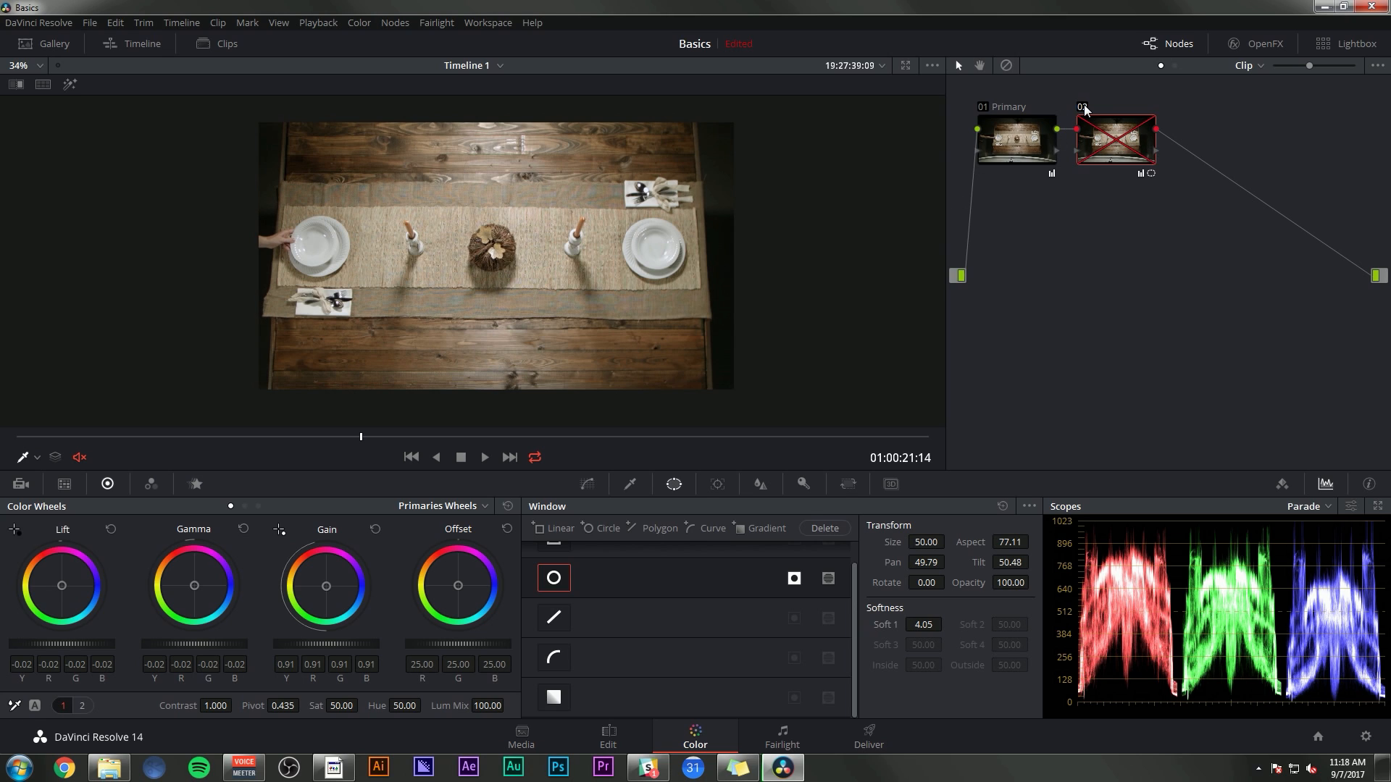
left_click(1082, 107)
left_click(1082, 108)
left_click(1083, 107)
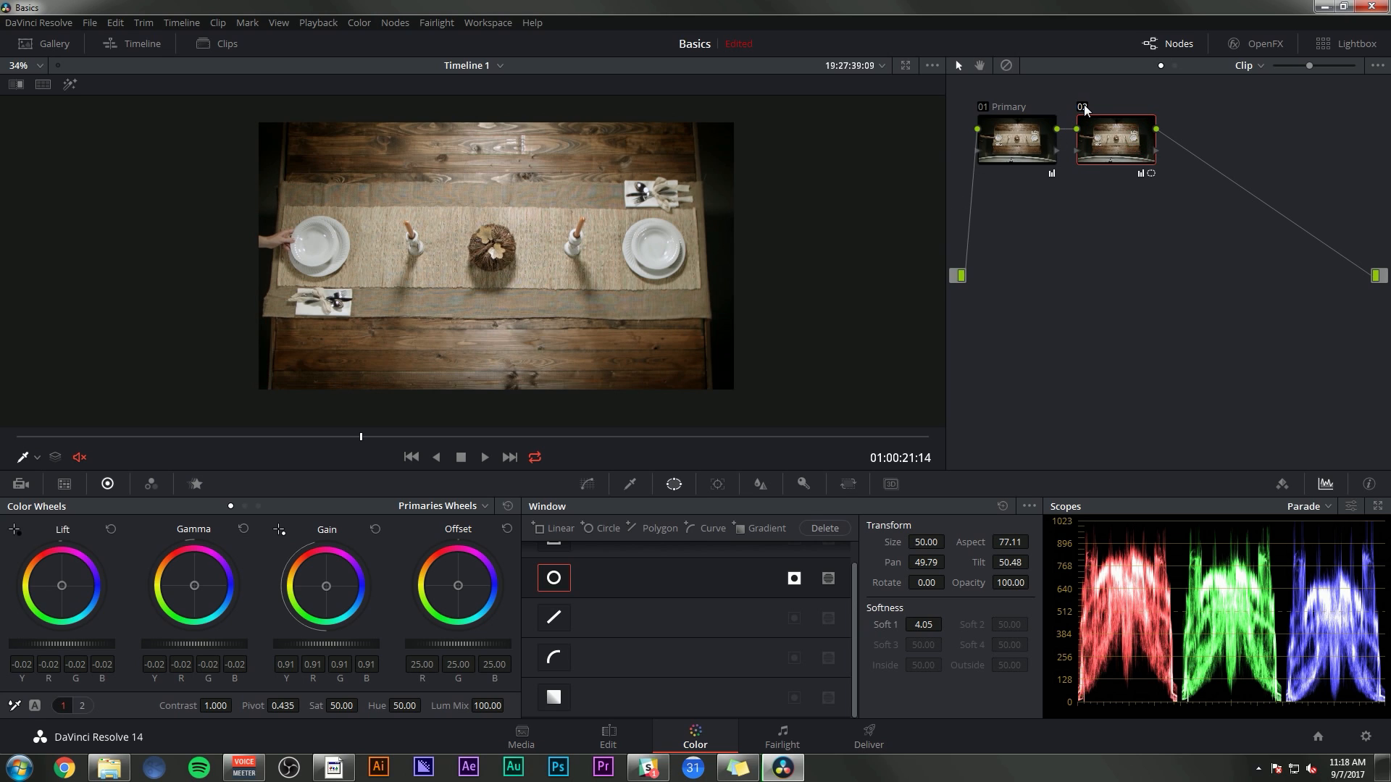
left_click(1083, 108)
left_click(1084, 108)
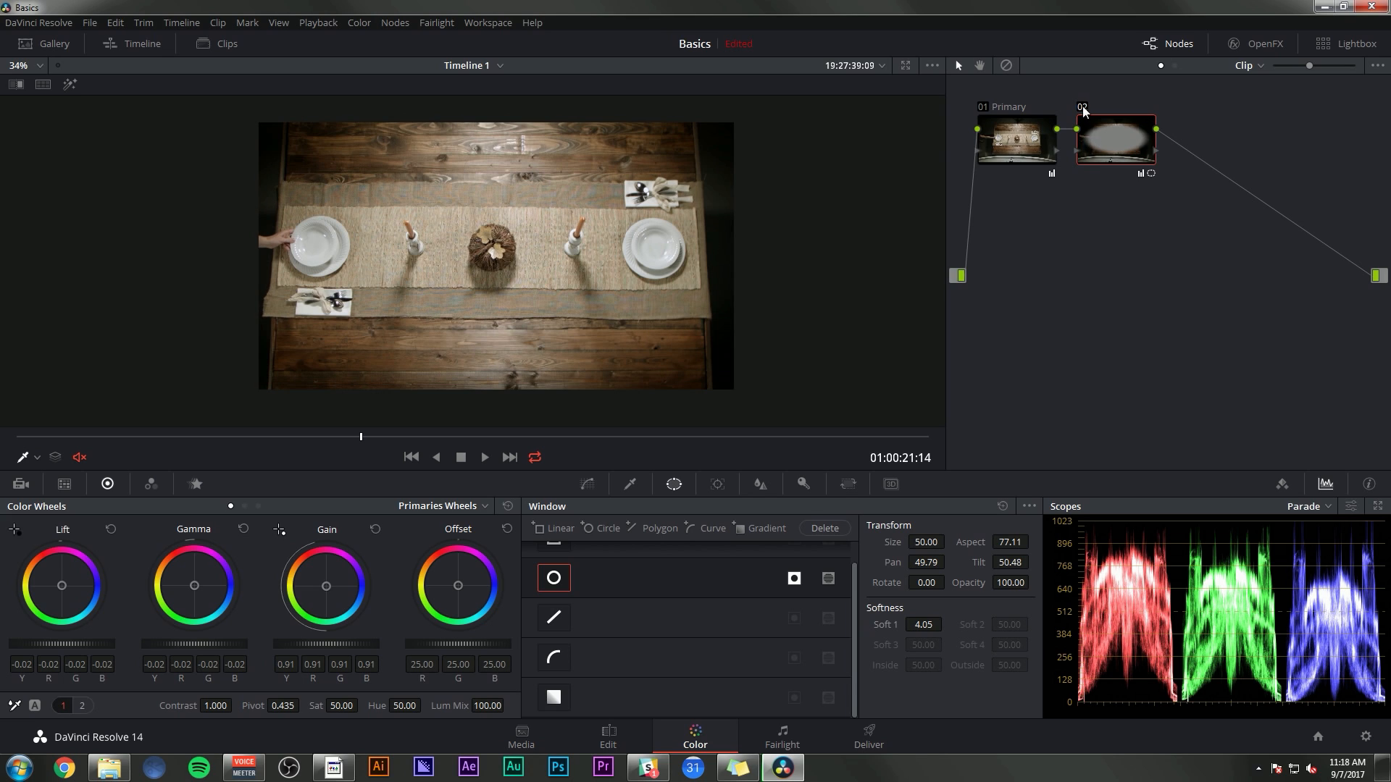
left_click(1083, 108)
left_click(1083, 108)
left_click(1083, 108)
left_click(1083, 108)
Label node 02 Vignette and add a third serial node after it
right_click(1114, 129)
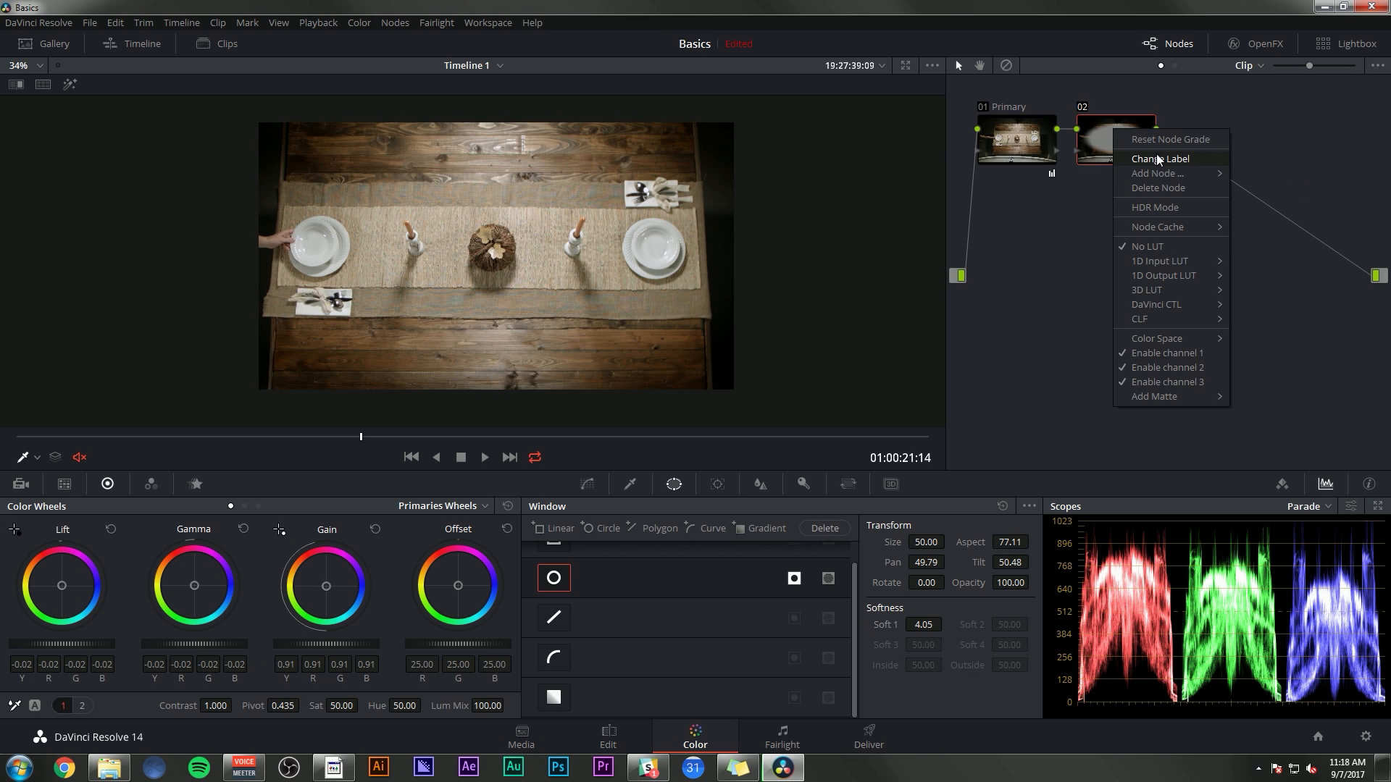
left_click(1174, 159)
type("Vignette")
key("Return")
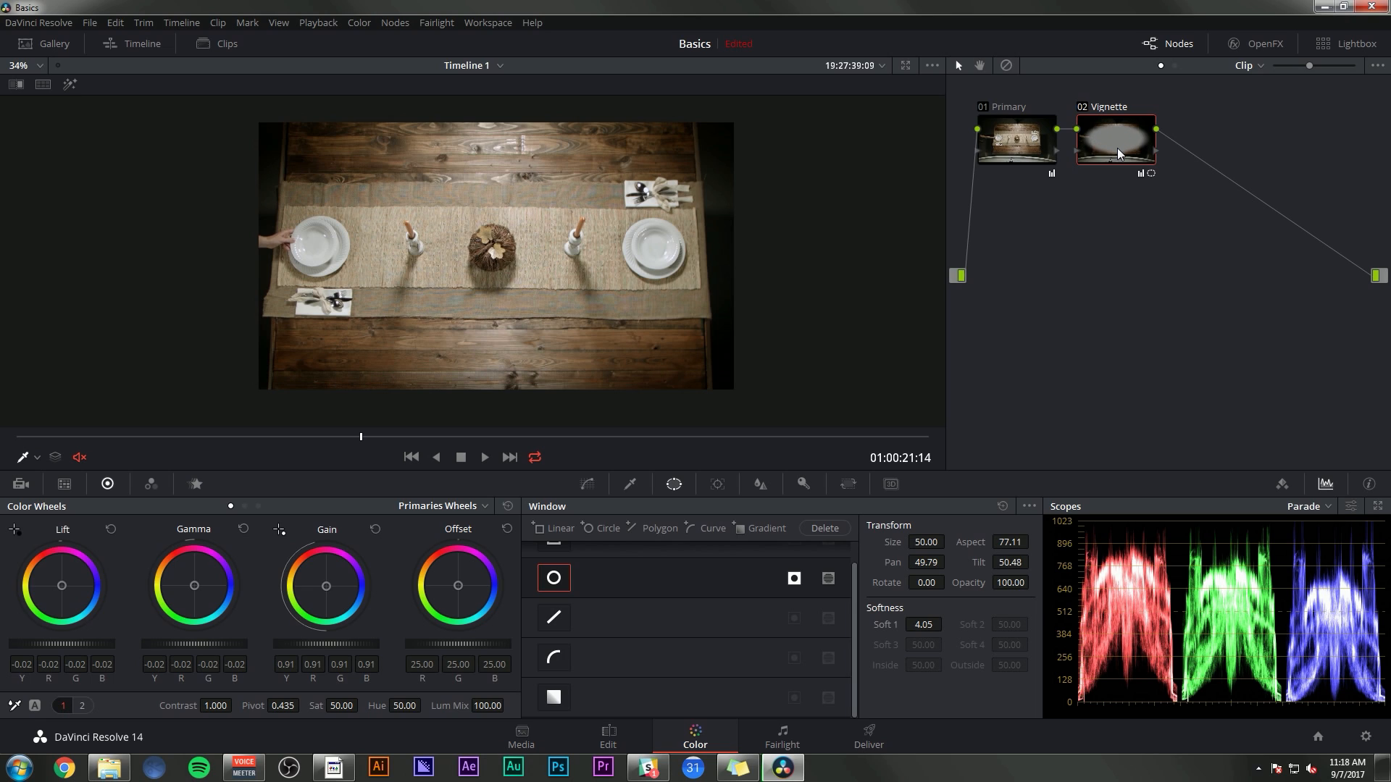
key("alt+s")
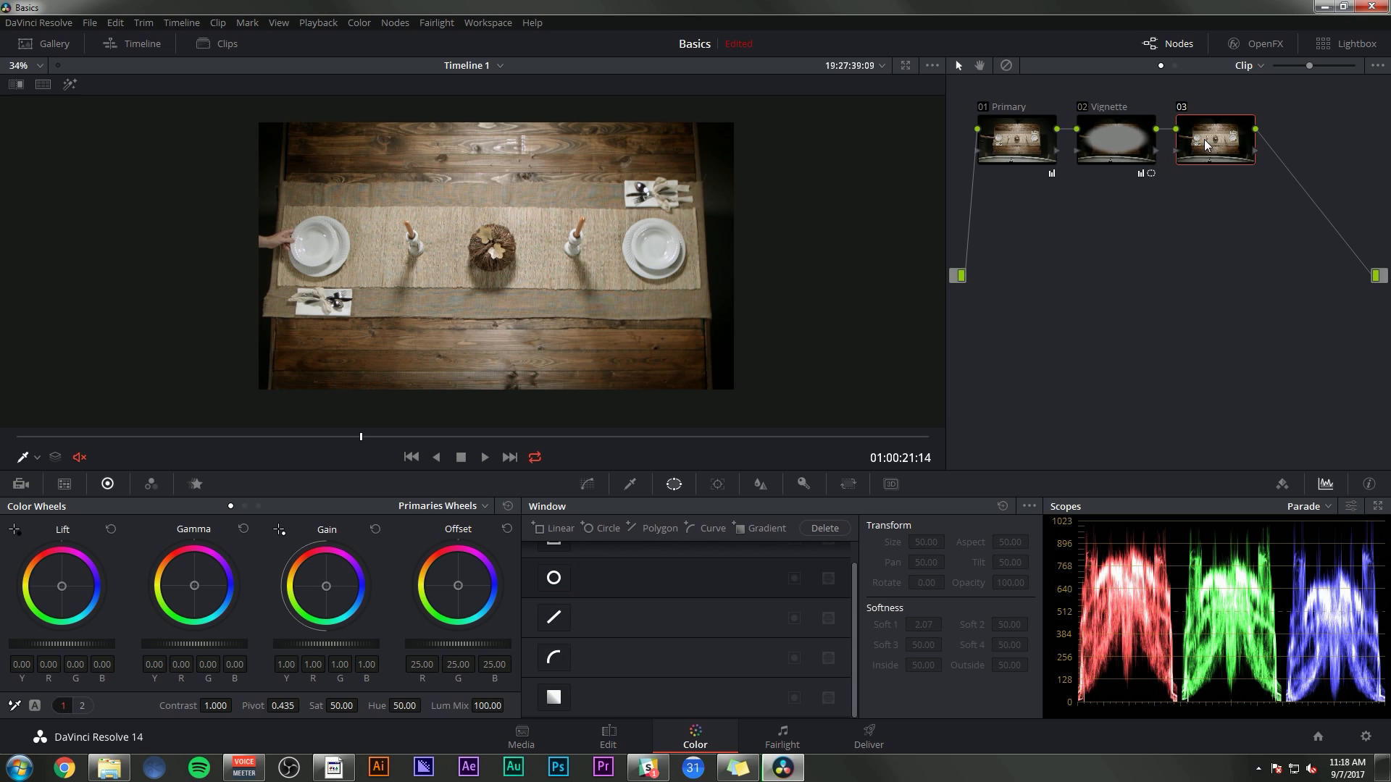
Raise the highlights on node 03's linked custom curve and add a control point in its shadows
left_click(587, 485)
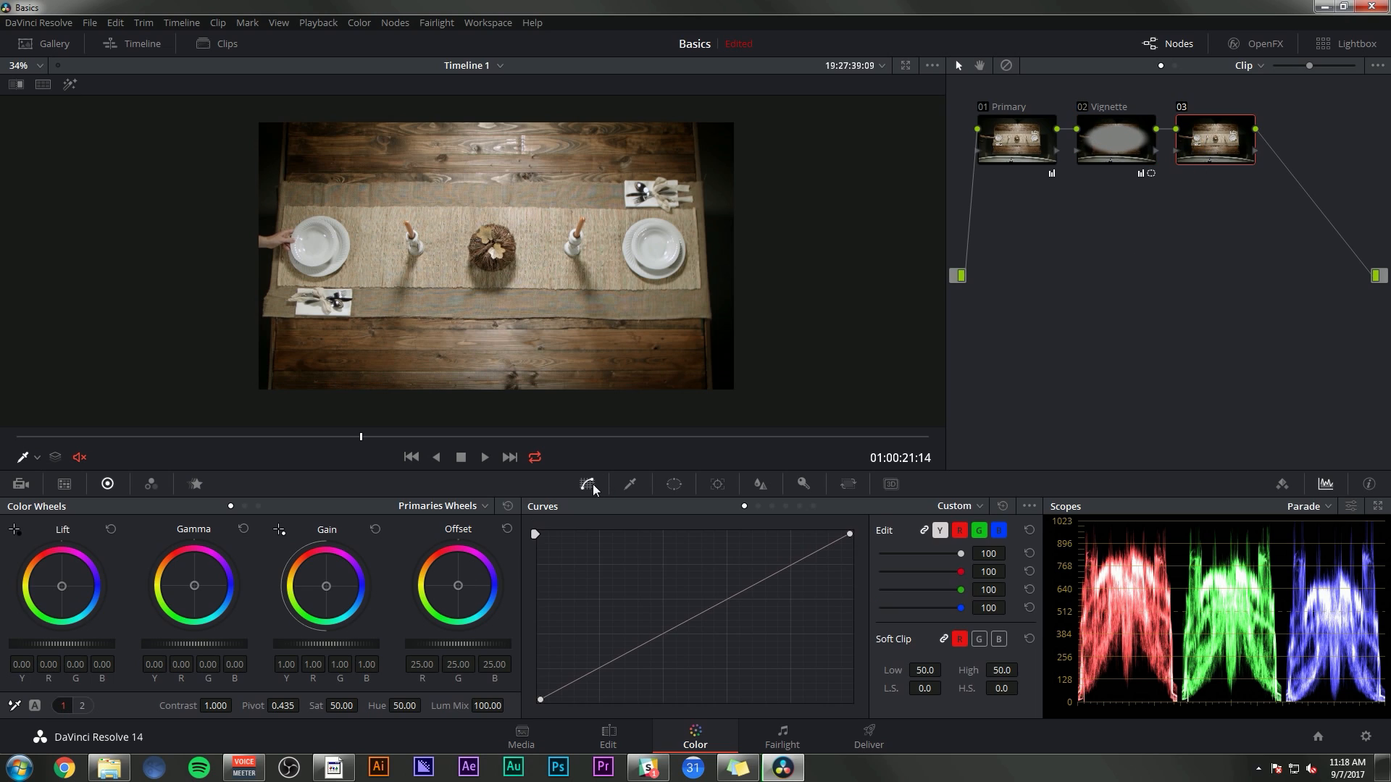
left_click_drag(779, 572, 750, 569)
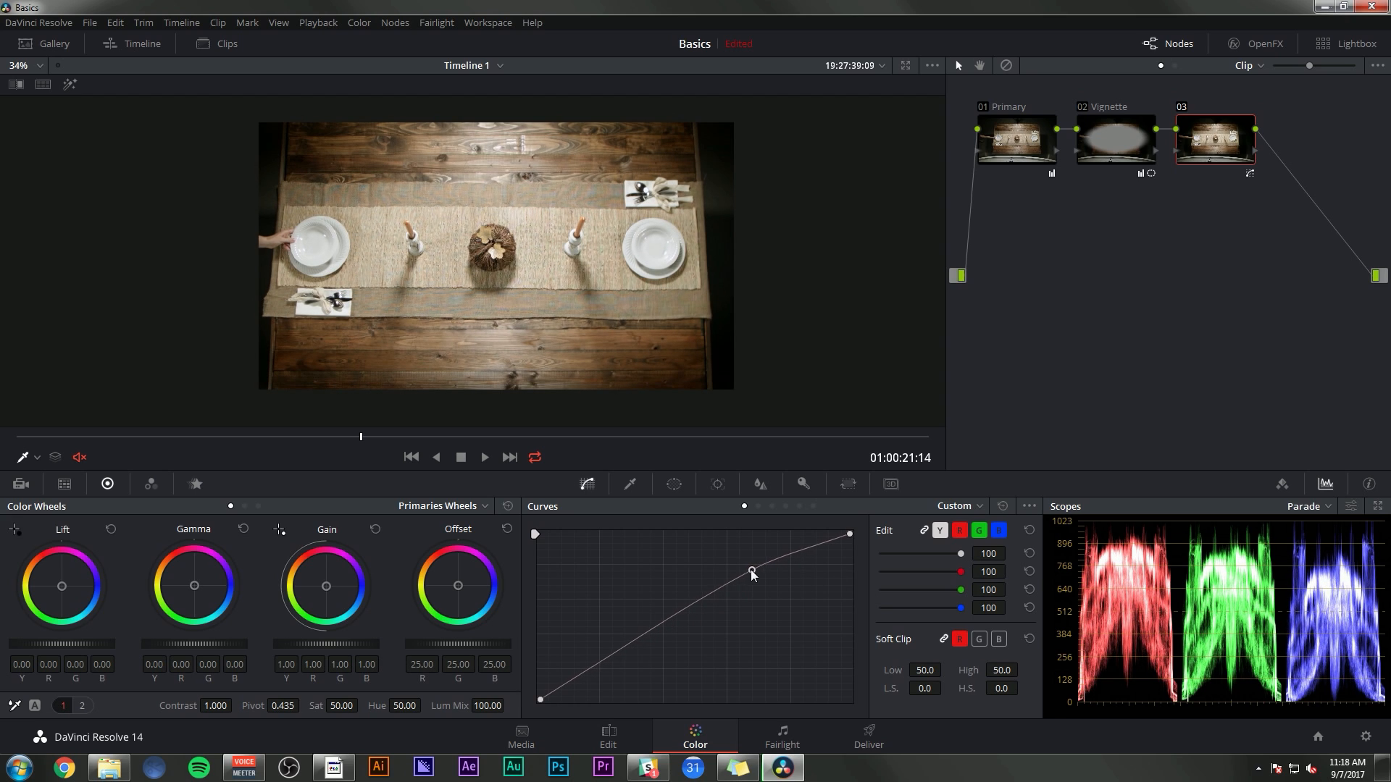
left_click(609, 662)
Unlink node 03's red curve and pull its highlight and shadow points down to shift the image toward green
left_click(960, 532)
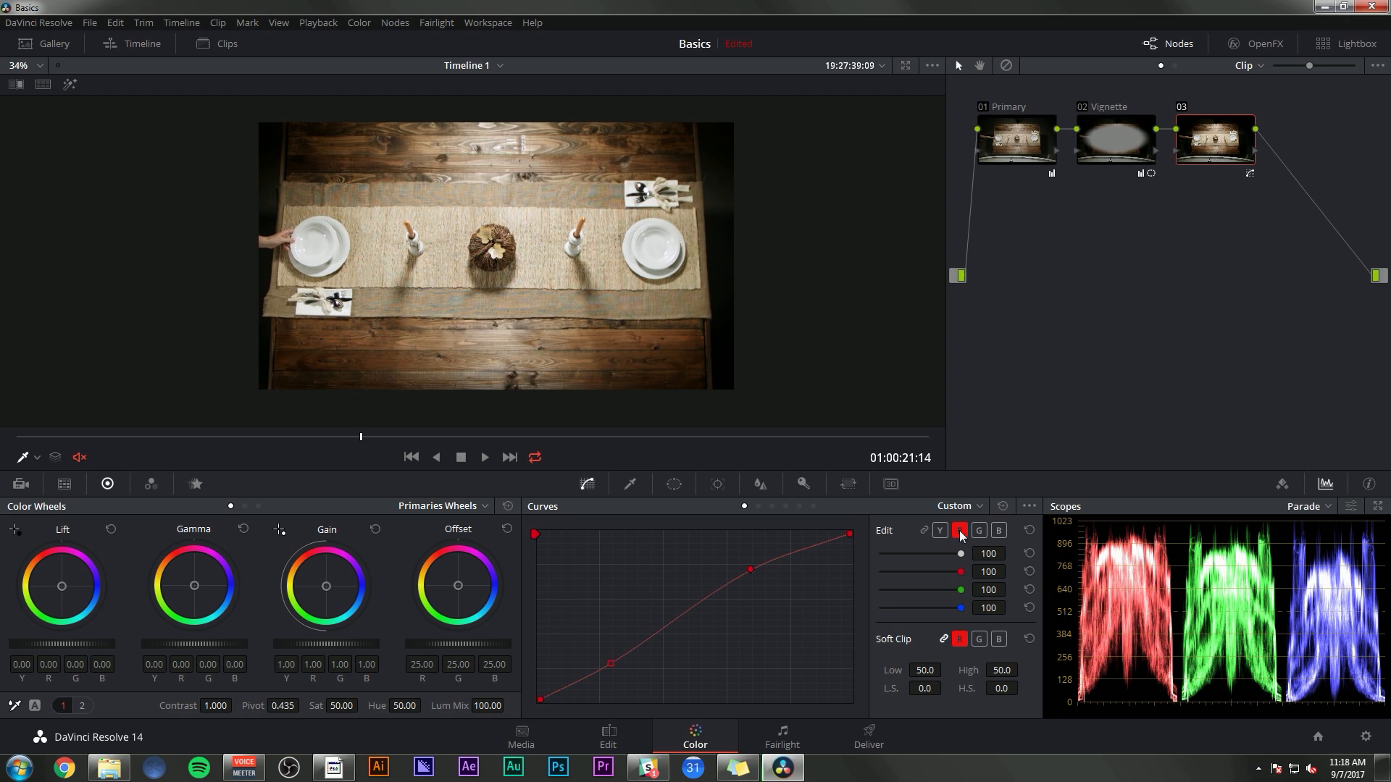
left_click_drag(753, 569, 761, 579)
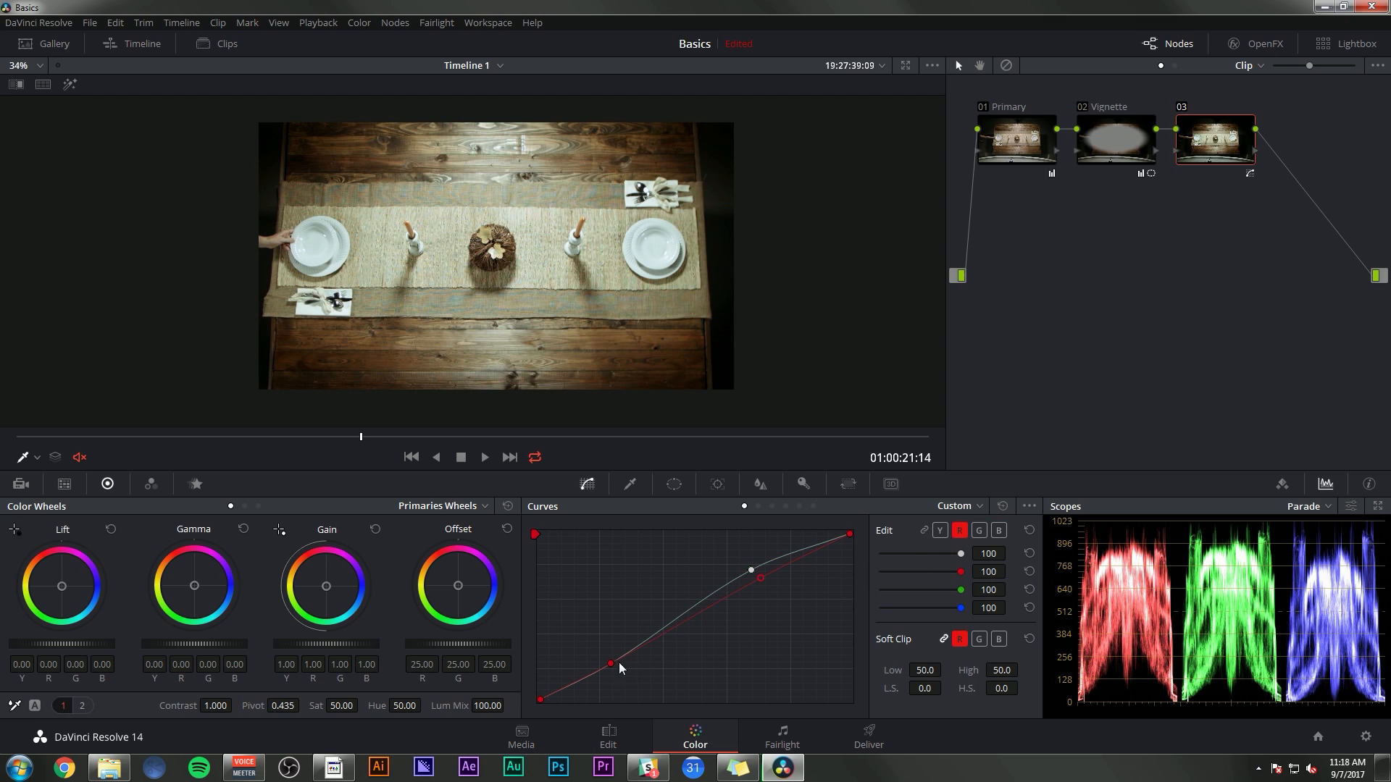
left_click_drag(613, 665, 620, 668)
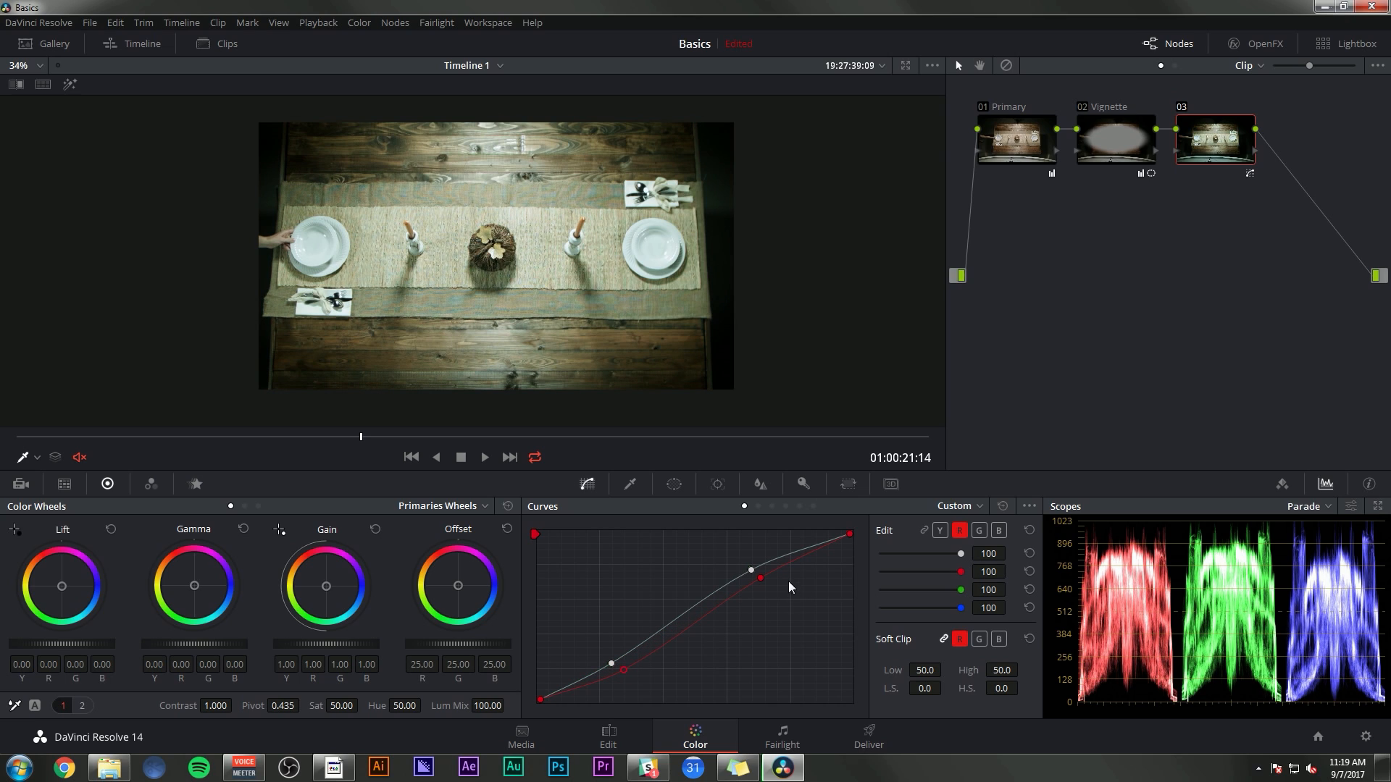
left_click_drag(761, 576, 757, 578)
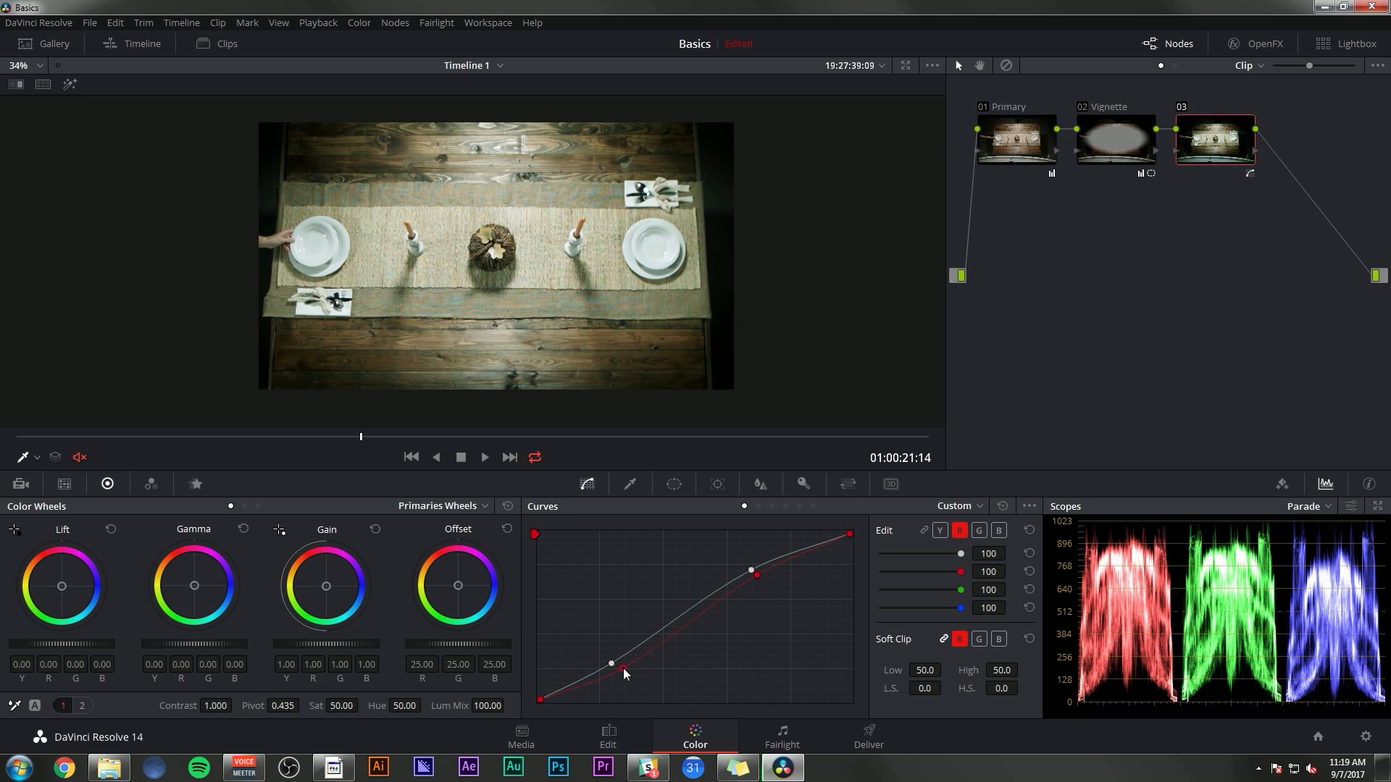
left_click_drag(626, 670, 630, 675)
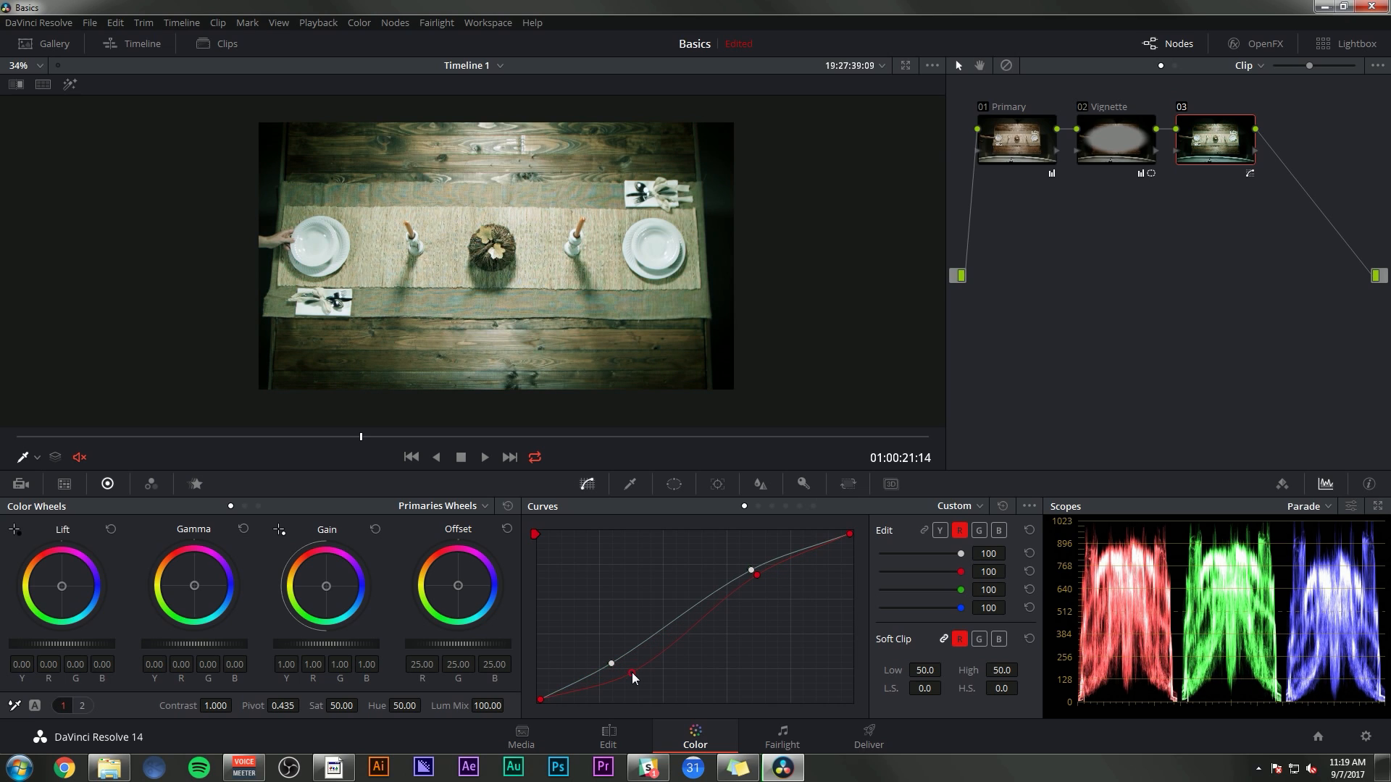
Label node 03 FancyLook
right_click(1214, 128)
left_click(1255, 156)
type("FancyLook")
key("Return")
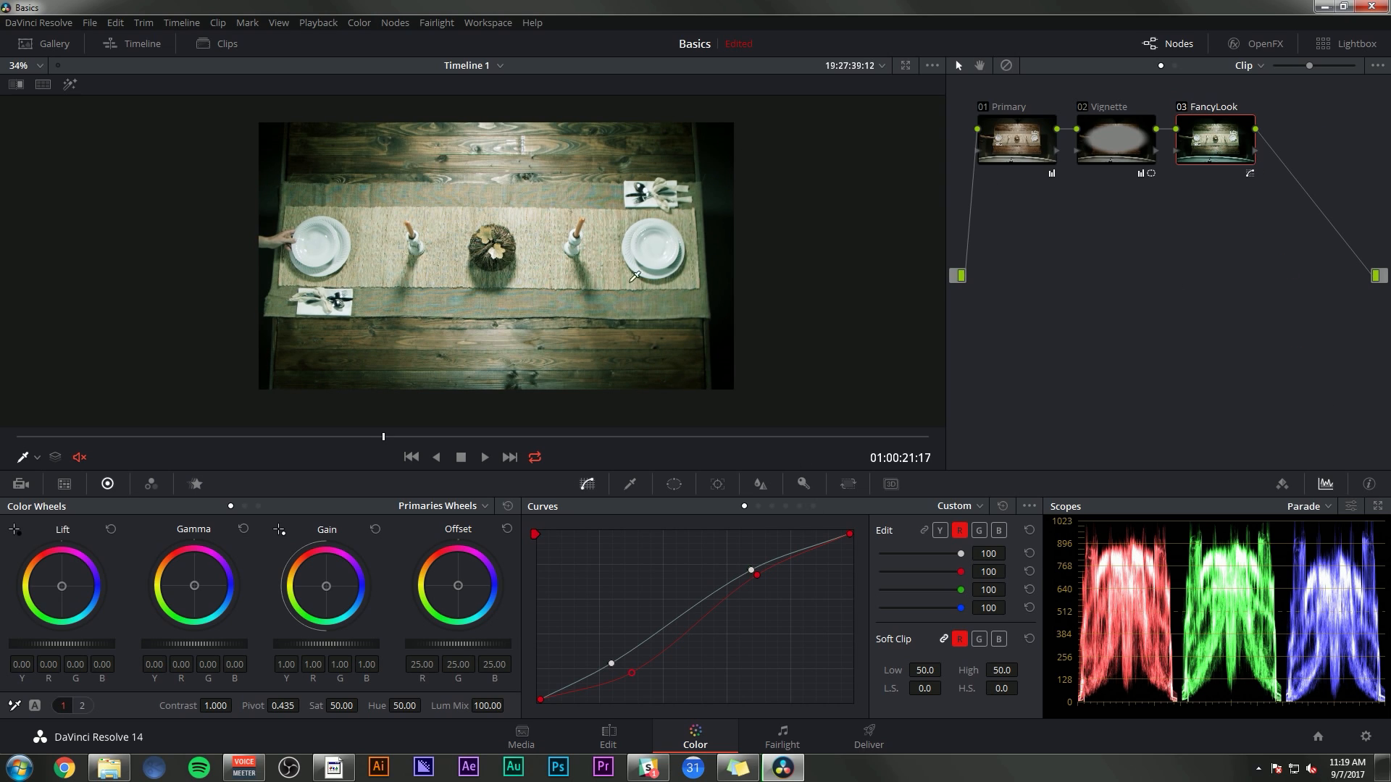
Compare the image with the FancyLook node off, toggle the Primary node off and on, and switch FancyLook back on
scroll(552, 214, "up", 1)
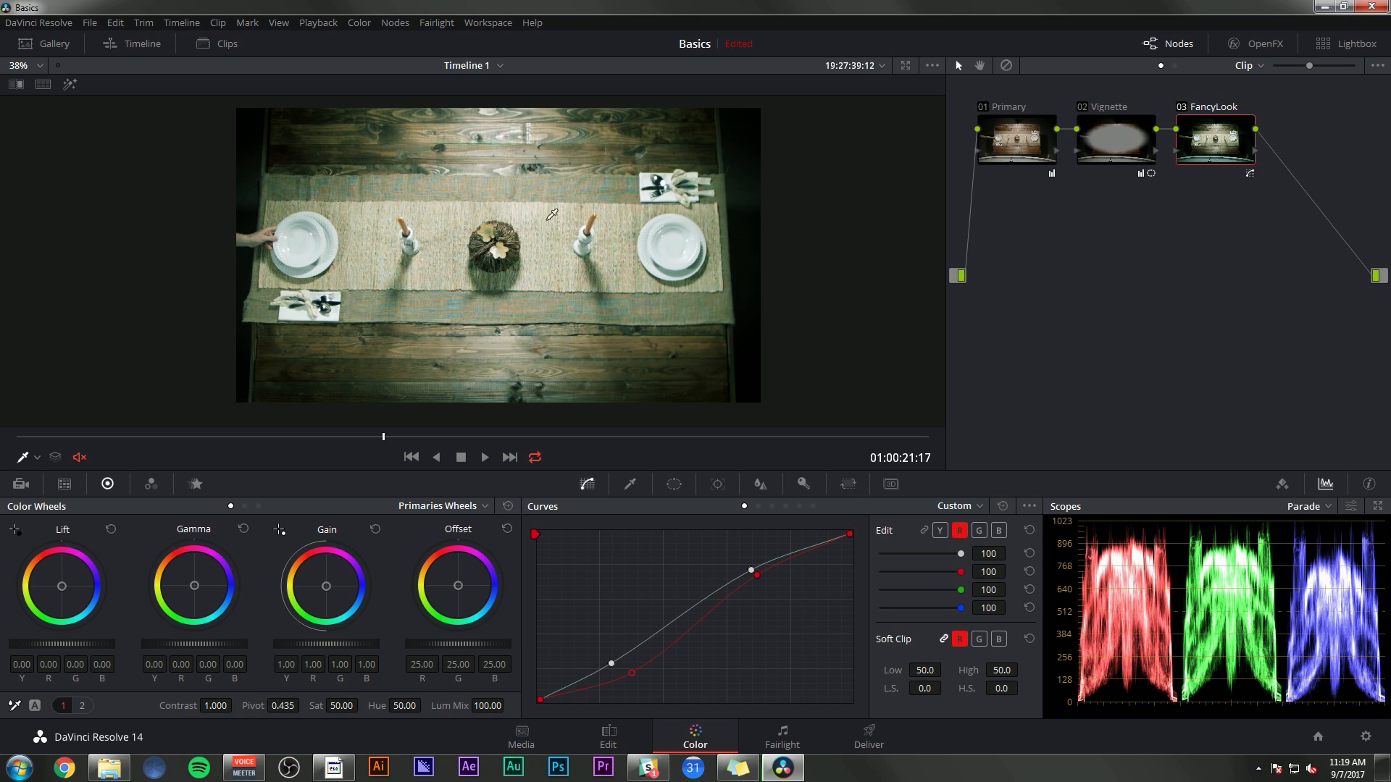
left_click_drag(729, 187, 728, 193)
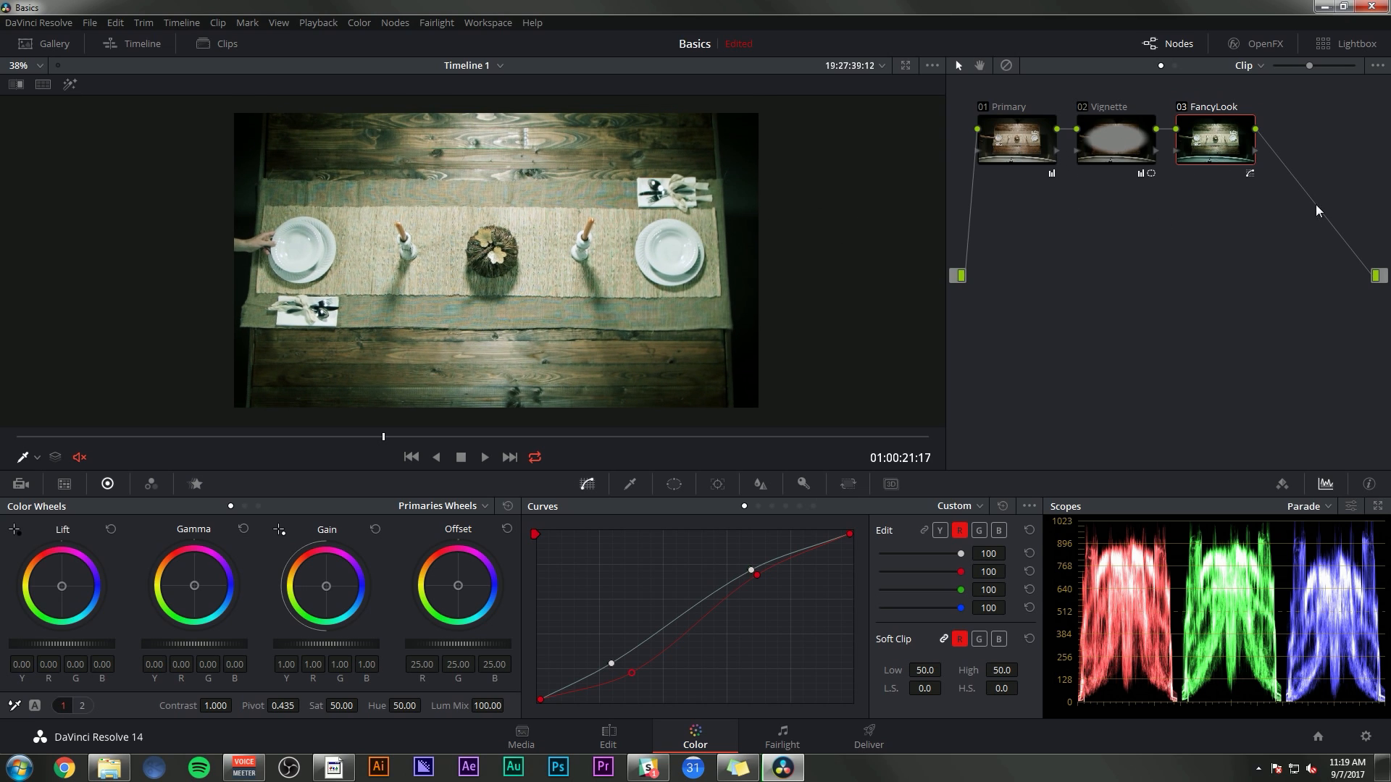
left_click(1181, 108)
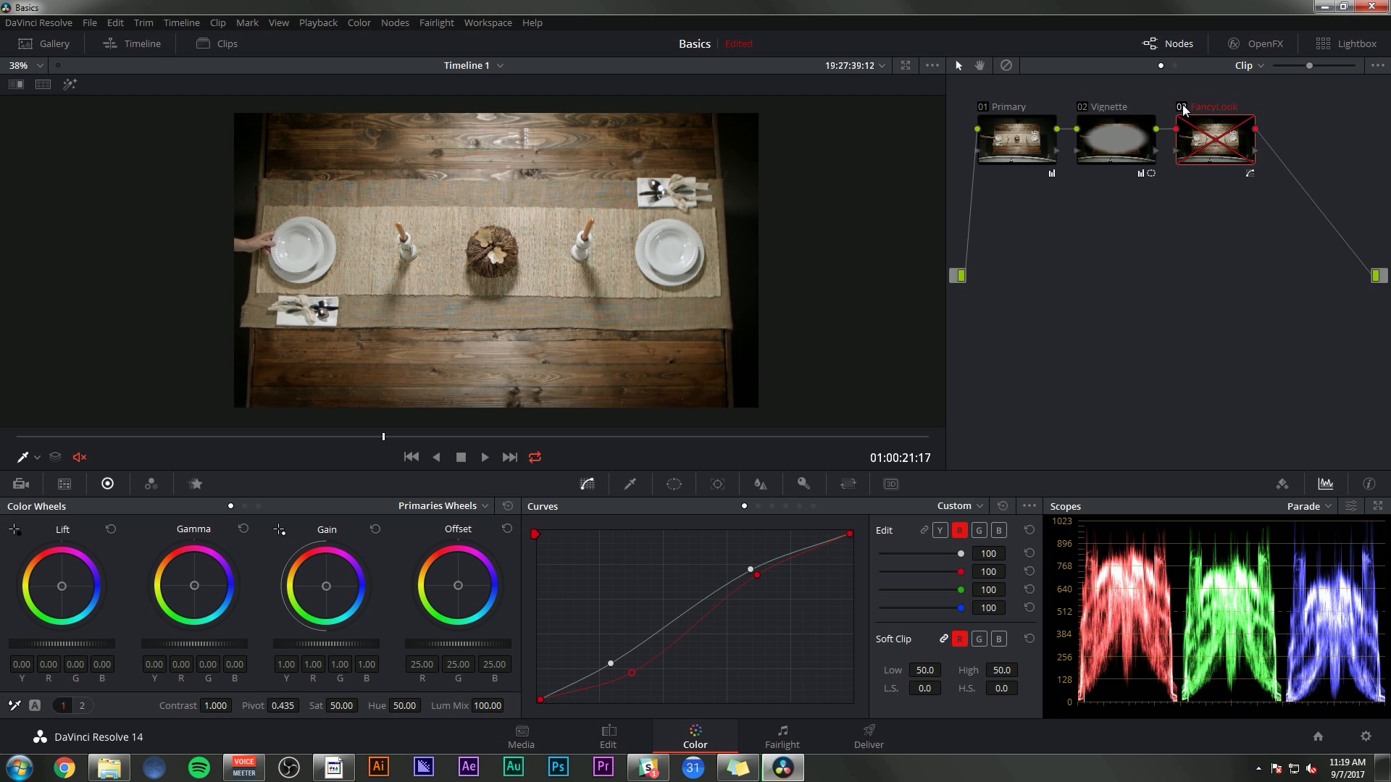
left_click(981, 109)
left_click(981, 109)
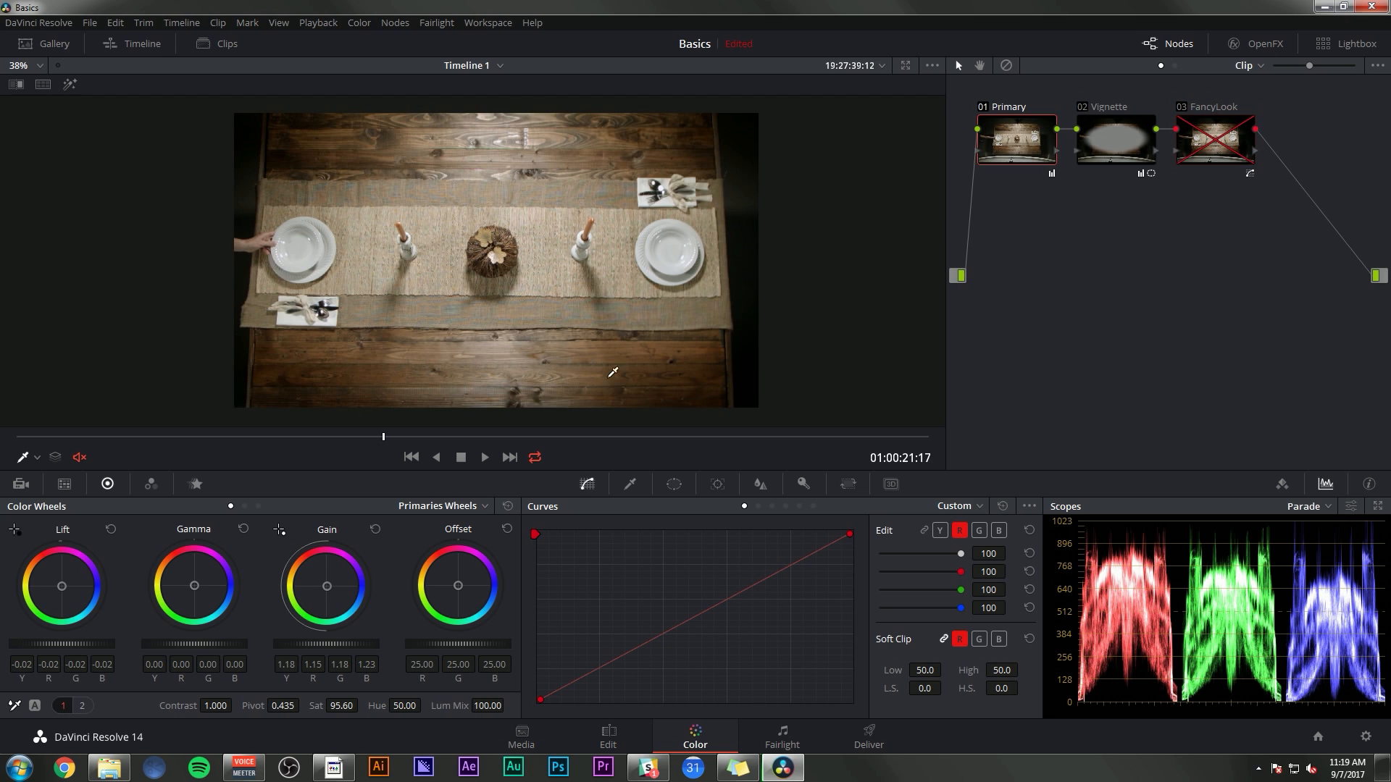
left_click(1181, 109)
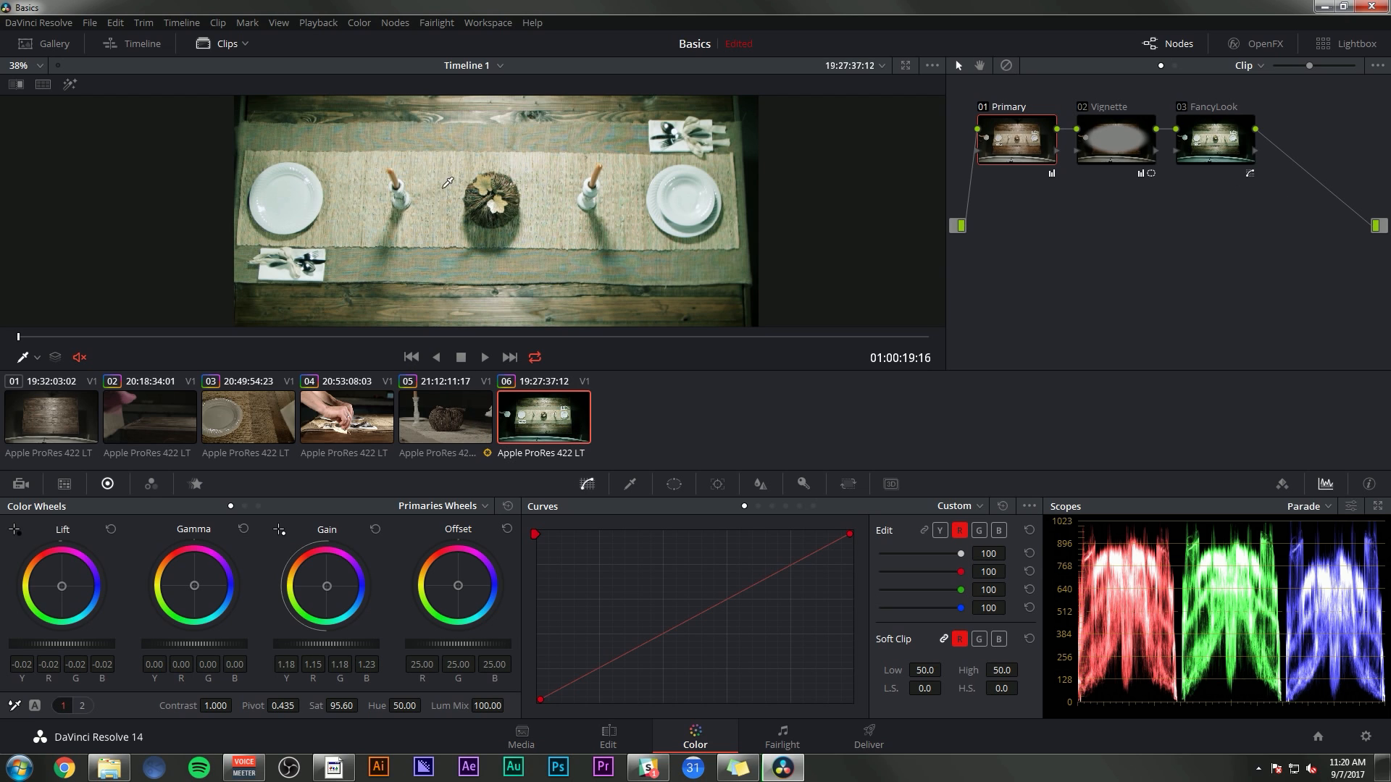
Copy clip 06's three-node grade onto clip 05
scroll(685, 221, "down", 1)
scroll(692, 219, "down", 1)
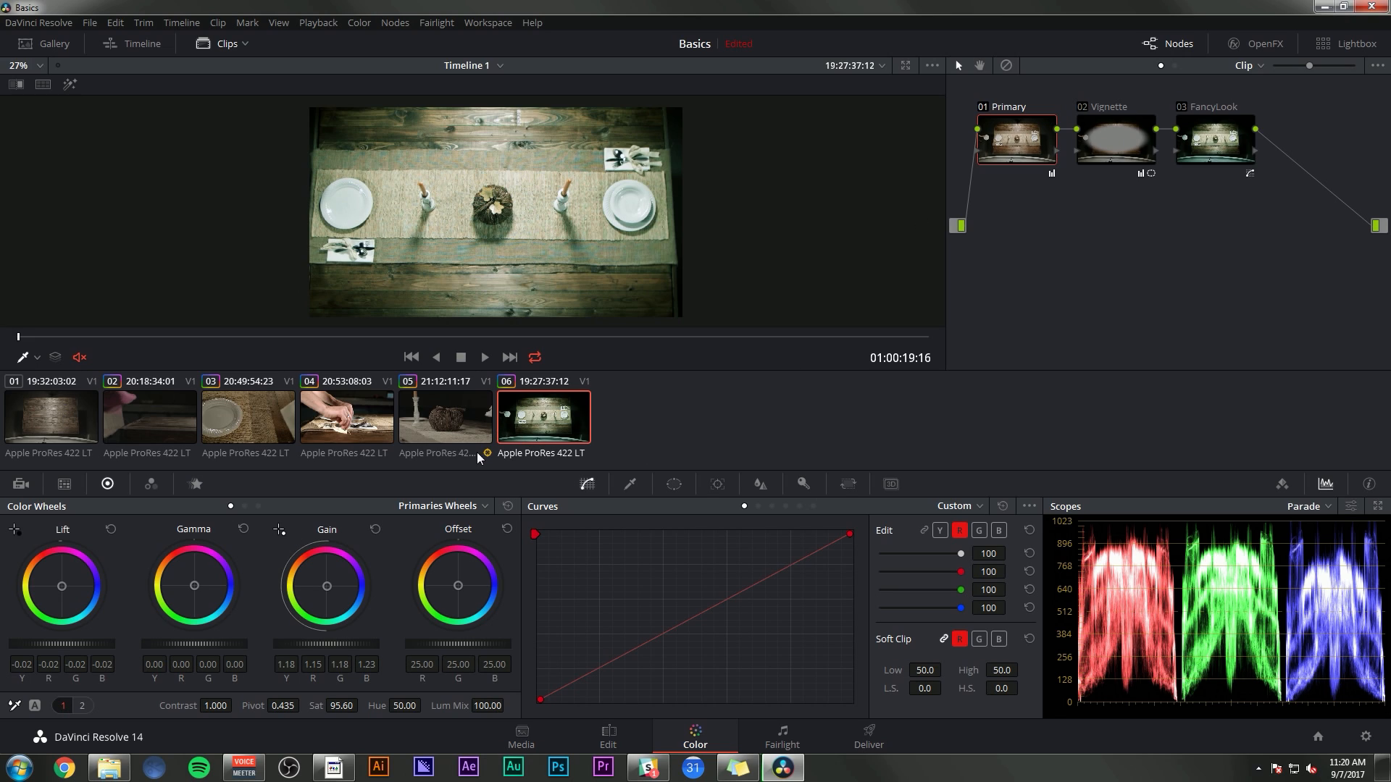
left_click_drag(1245, 207, 1054, 180)
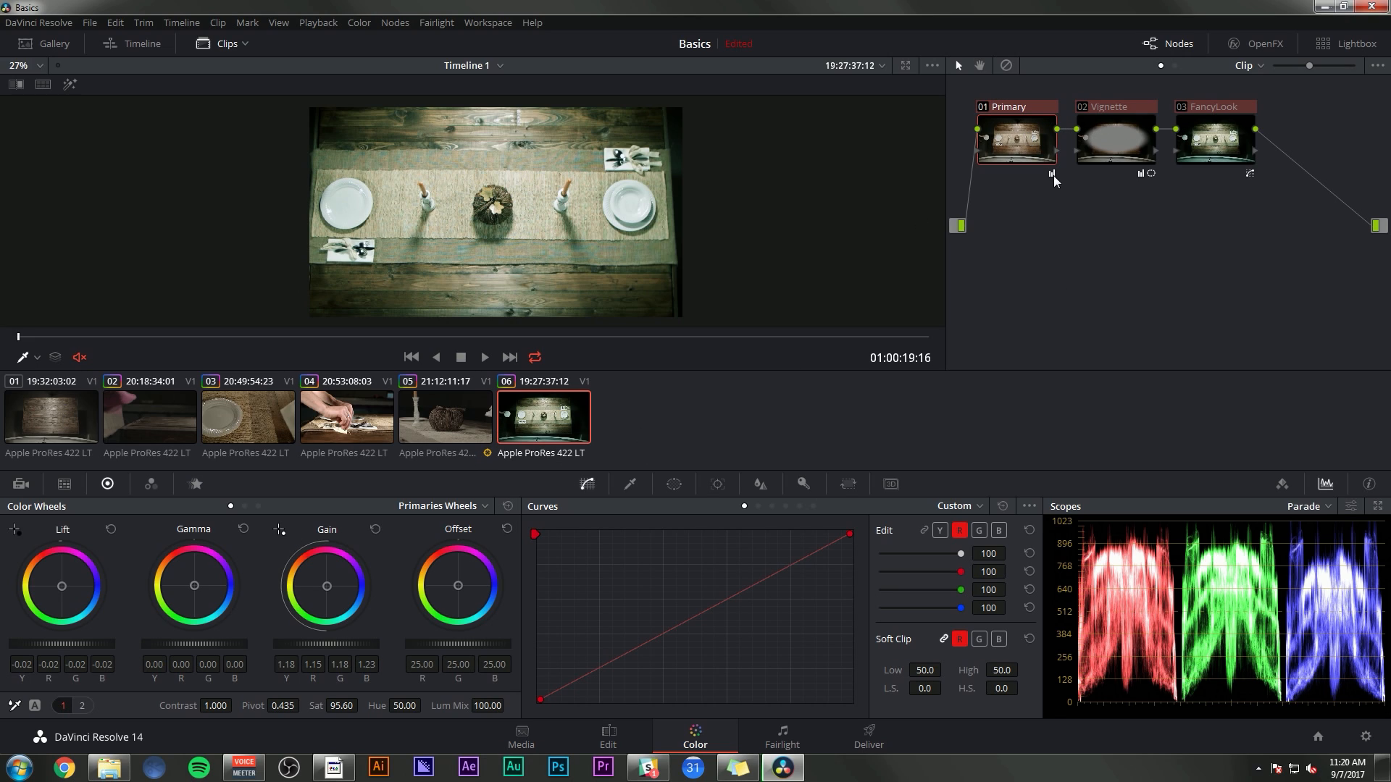
left_click(455, 411)
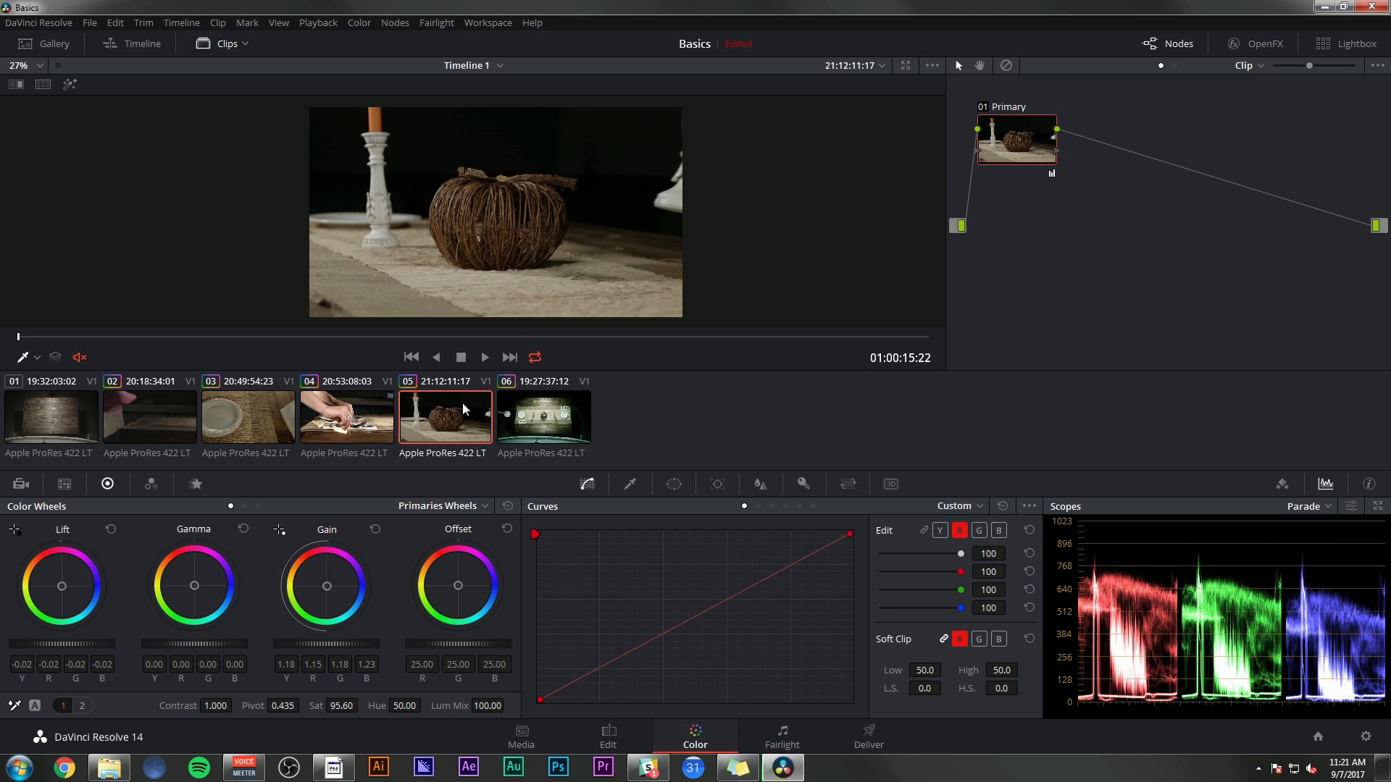
left_click(570, 419)
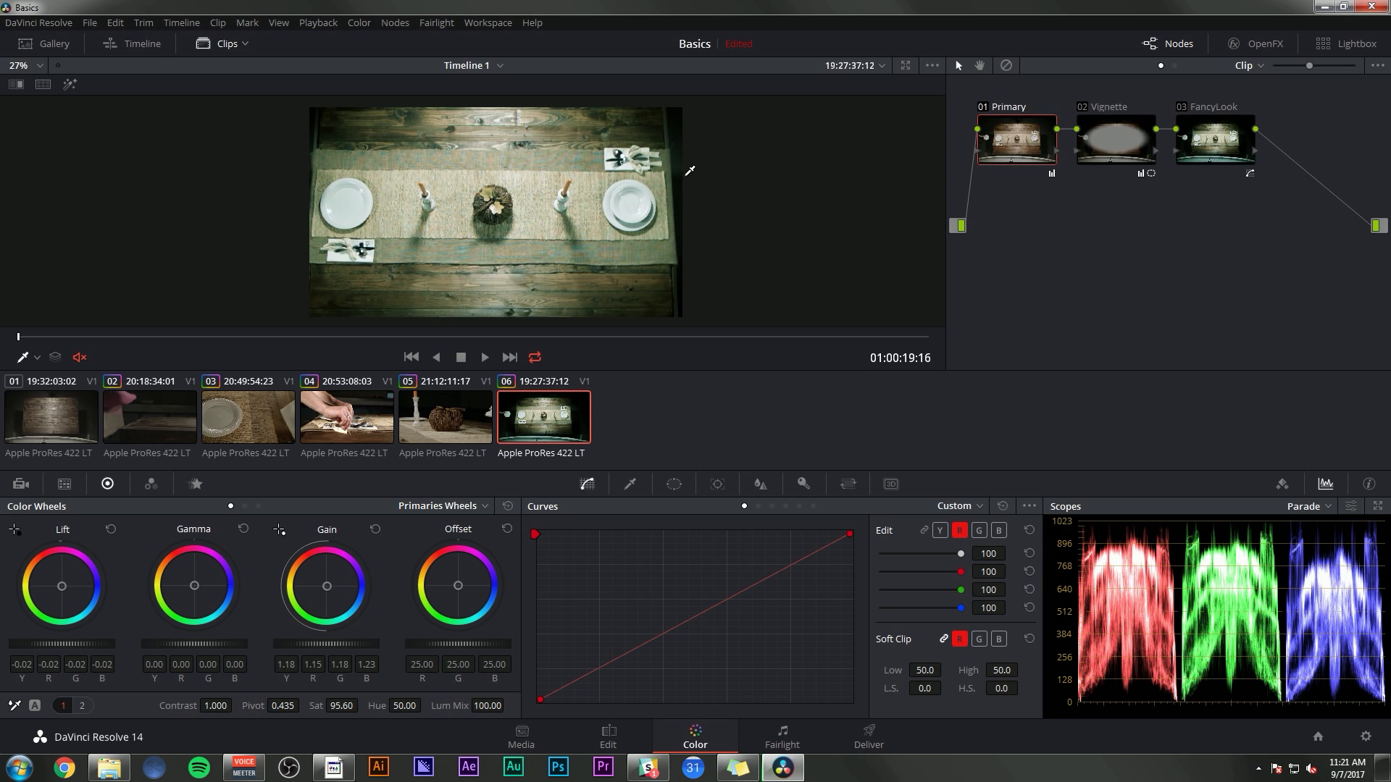
left_click(472, 442)
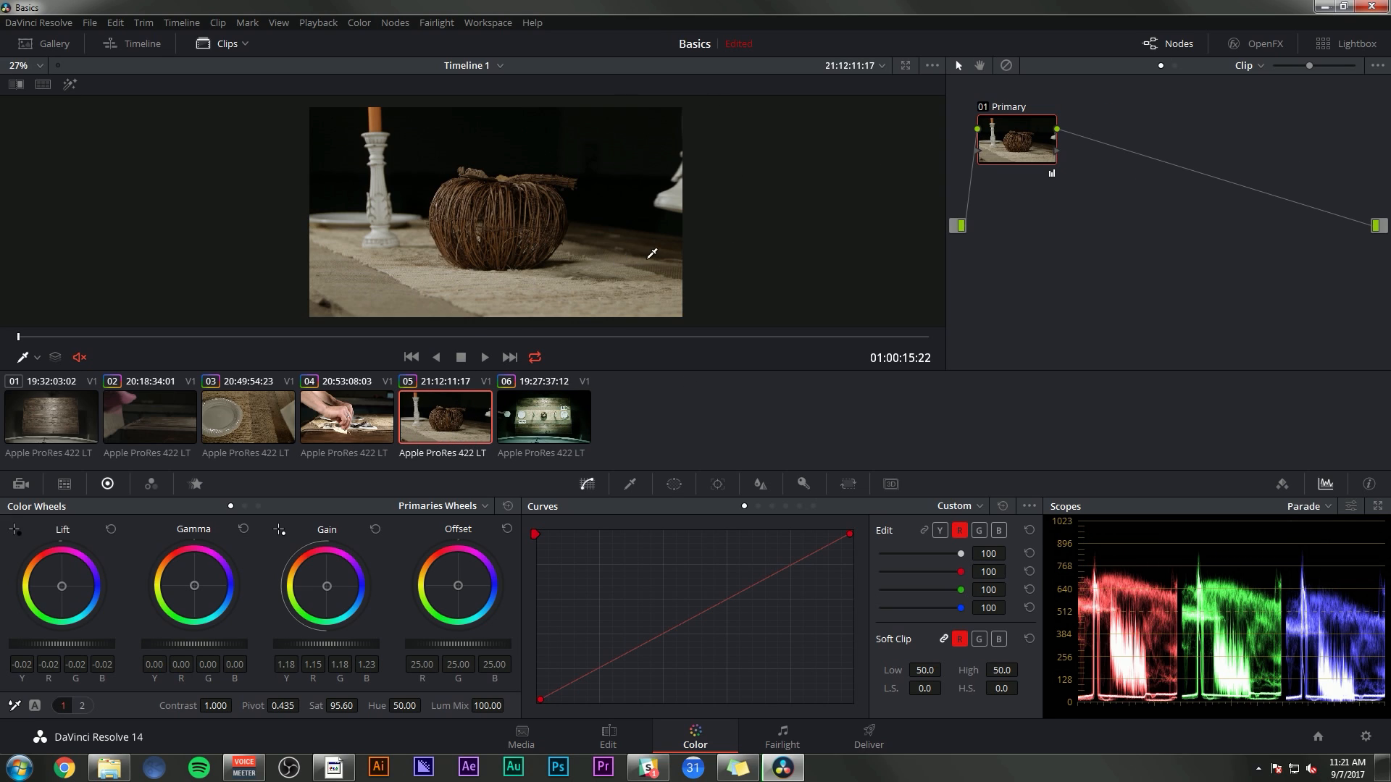
middle_click(542, 419)
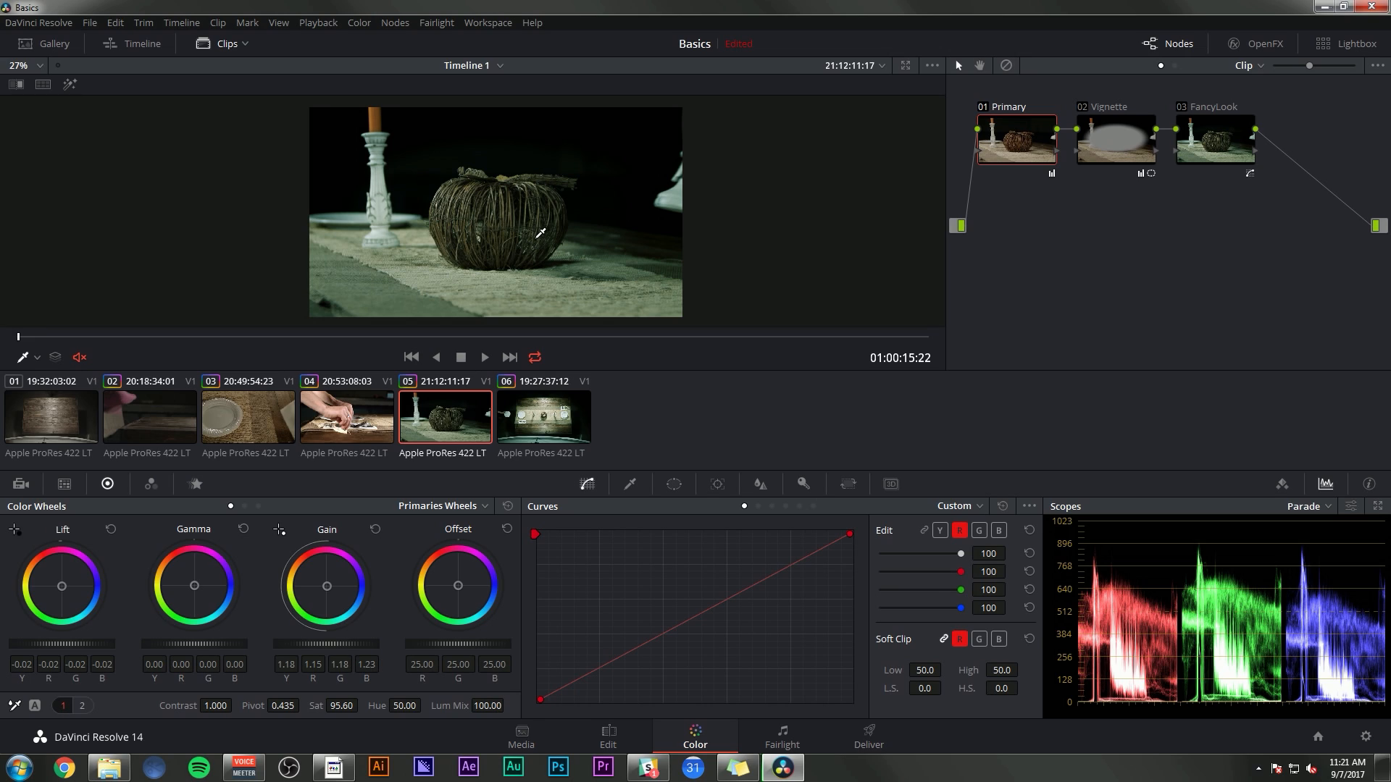
Apply clip 06's grade to clip 04 with the Apply Grade command
left_click(344, 427)
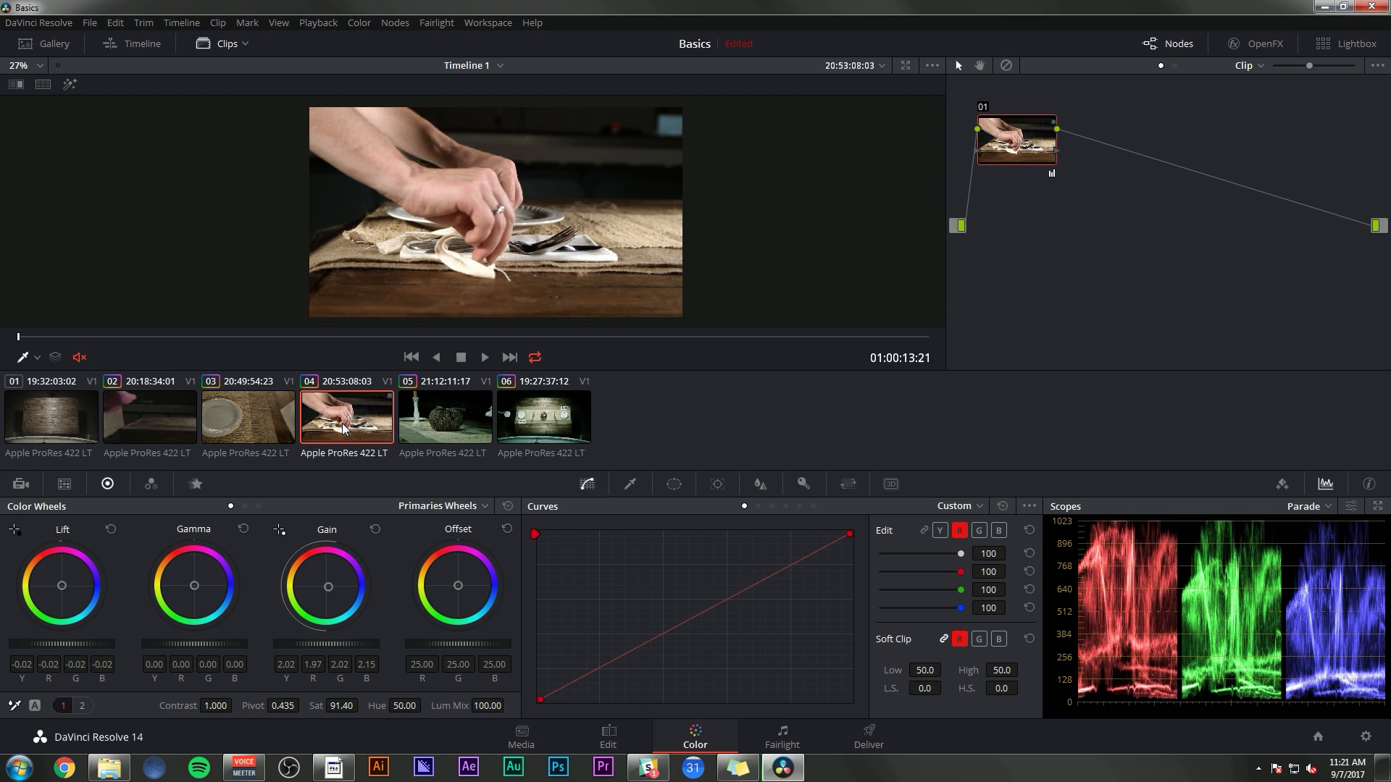
right_click(539, 407)
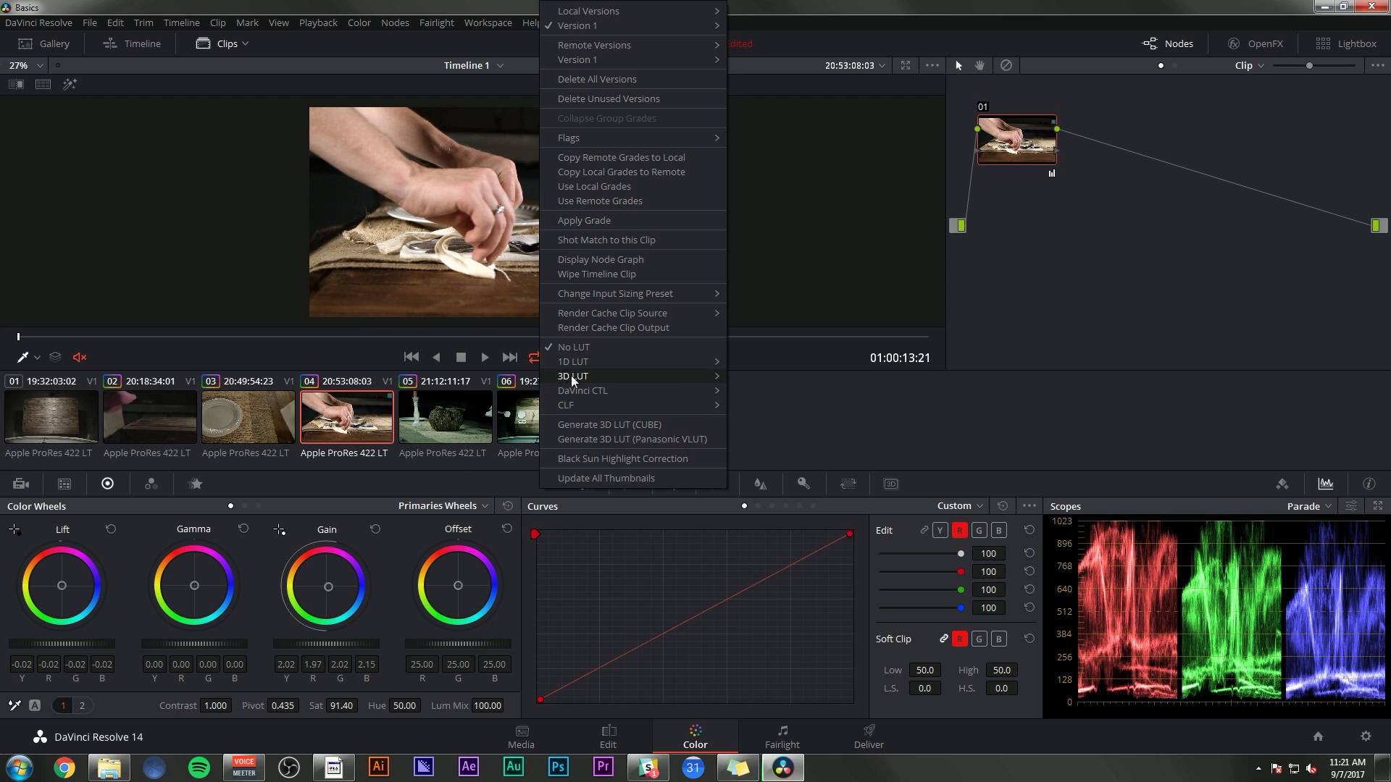
left_click(584, 220)
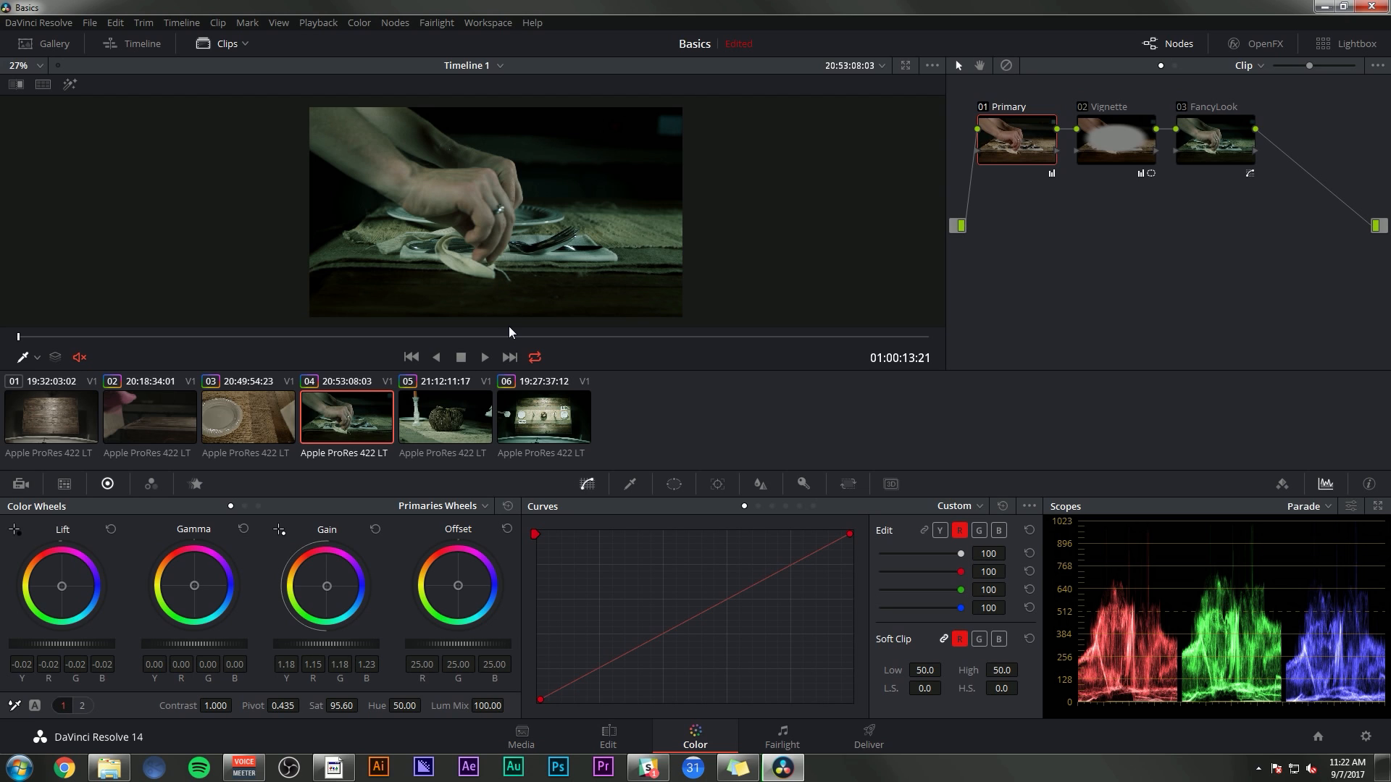
Copy clip 04's grade onto clips 01, 02 and 03 together
left_click(265, 407)
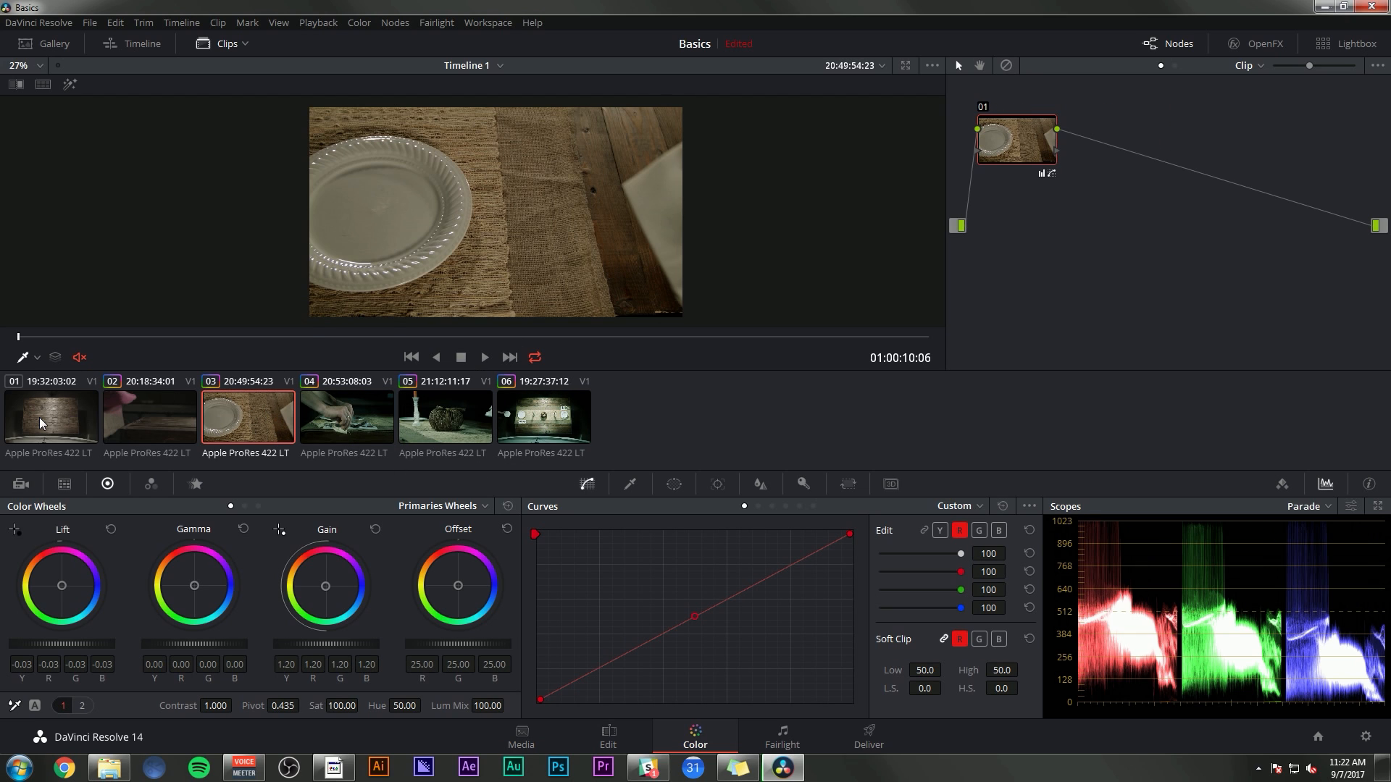
left_click(45, 427, "shift")
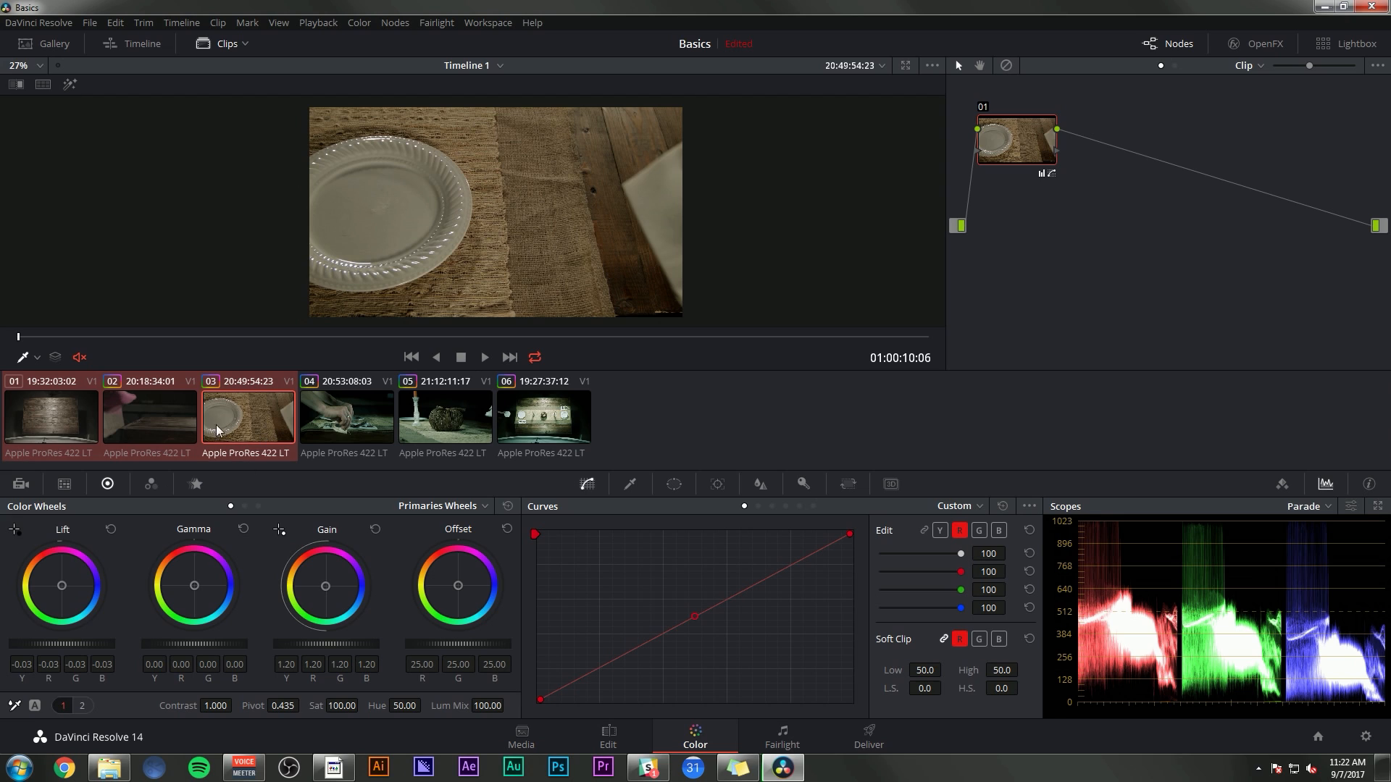
middle_click(372, 429)
Check the copied grade on clips 02 and 01
left_click(109, 424)
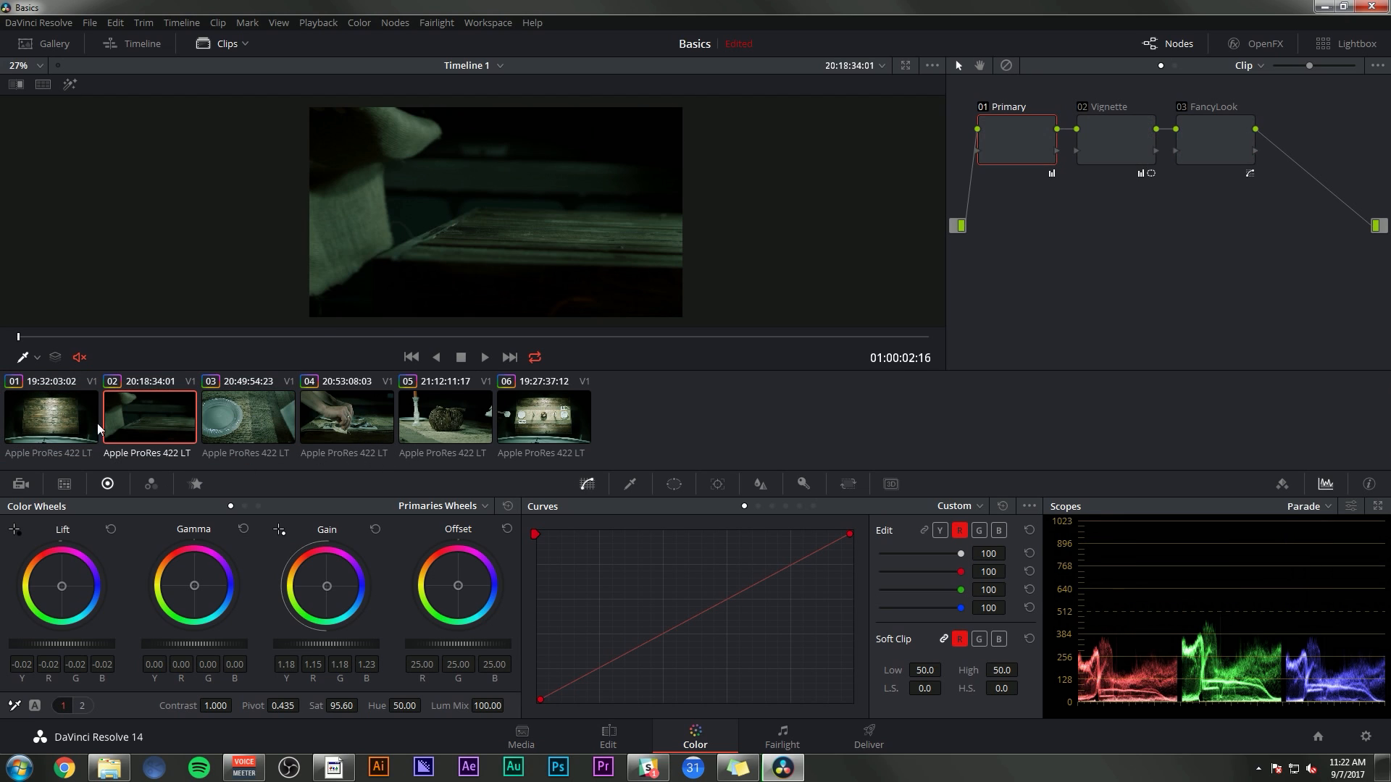
left_click(87, 421)
left_click(137, 404)
left_click(61, 407)
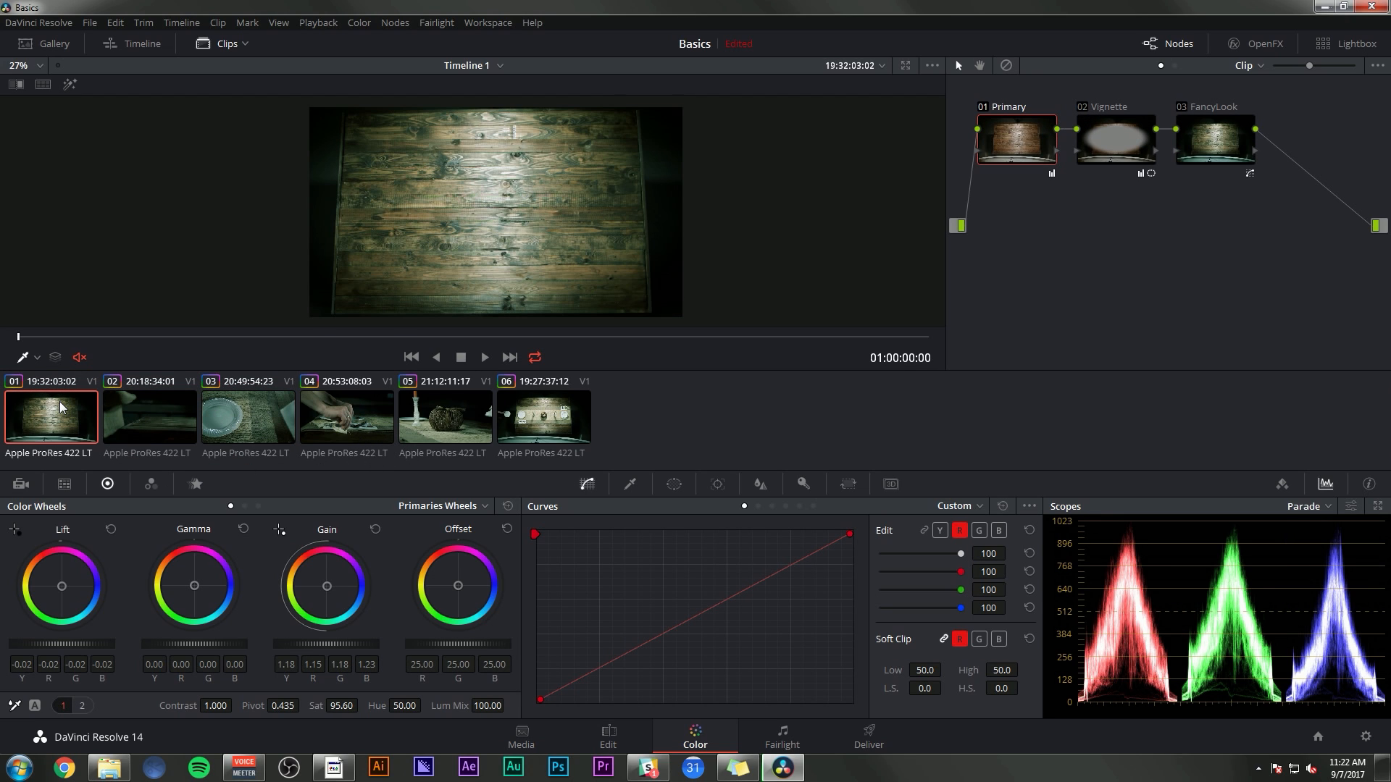
Enlarge the Vignette node's circle window on clip 02 beyond the frame sides and set its softness to about 13.46
left_click(171, 423)
left_click(555, 336)
left_click(1145, 140)
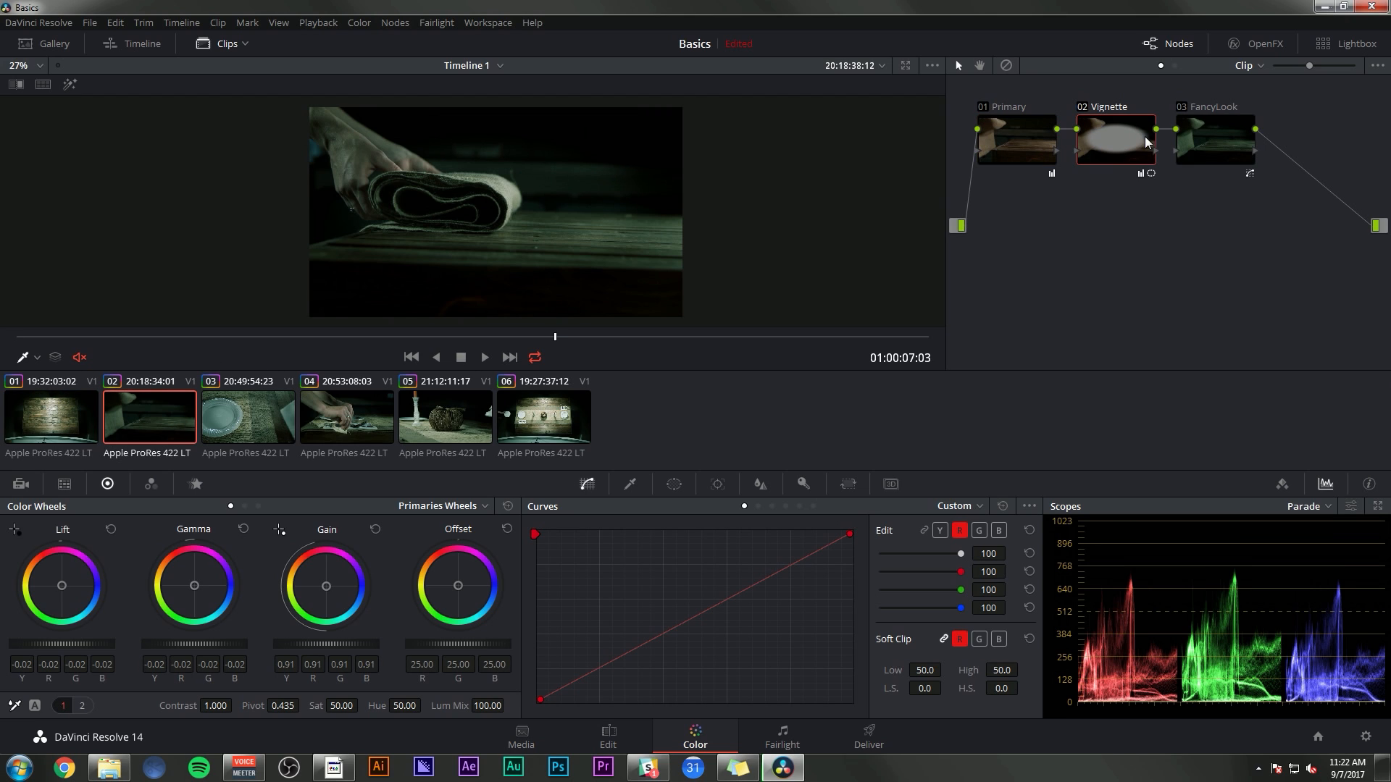
left_click(673, 482)
left_click_drag(631, 271, 792, 207)
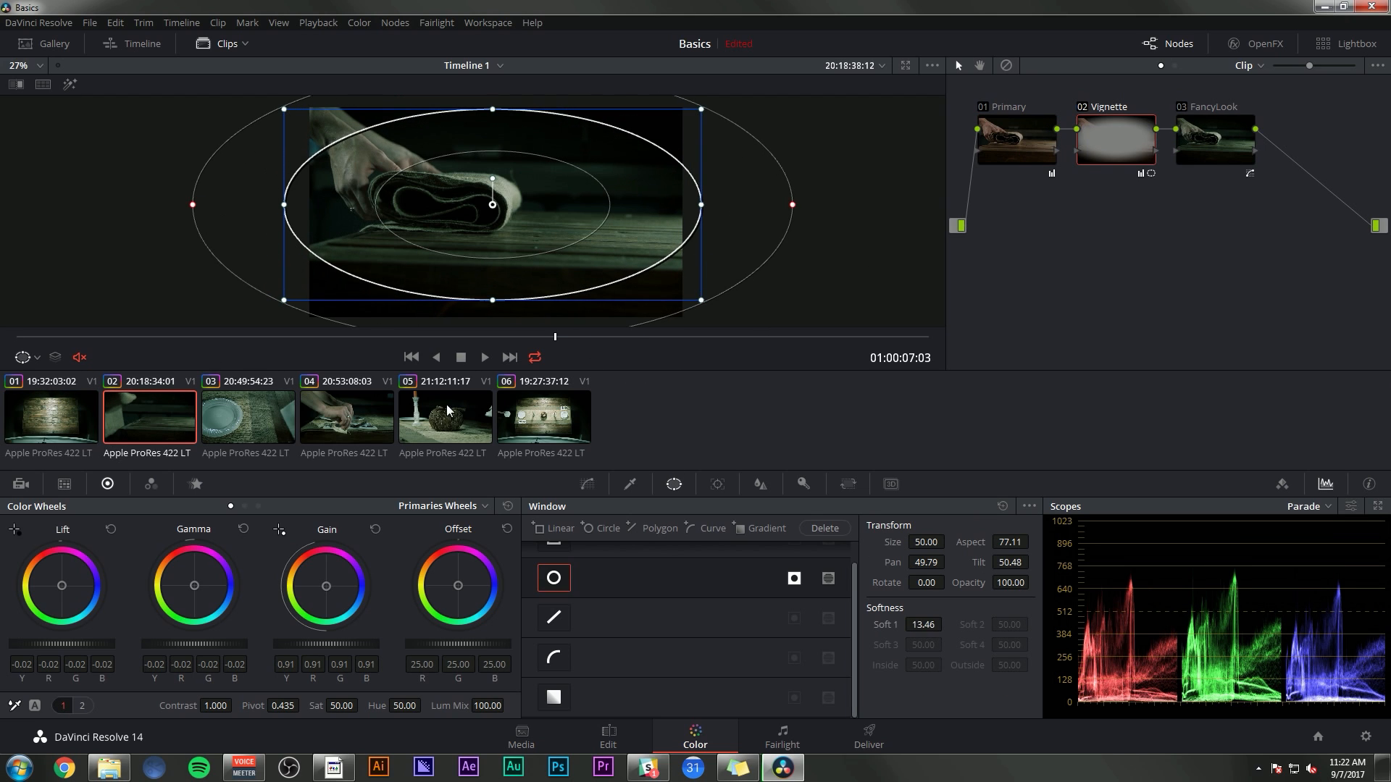
Enlarge the Vignette circle window on clip 03 beyond the frame sides and widen its soft edge
left_click(215, 411)
left_click_drag(634, 269, 708, 302)
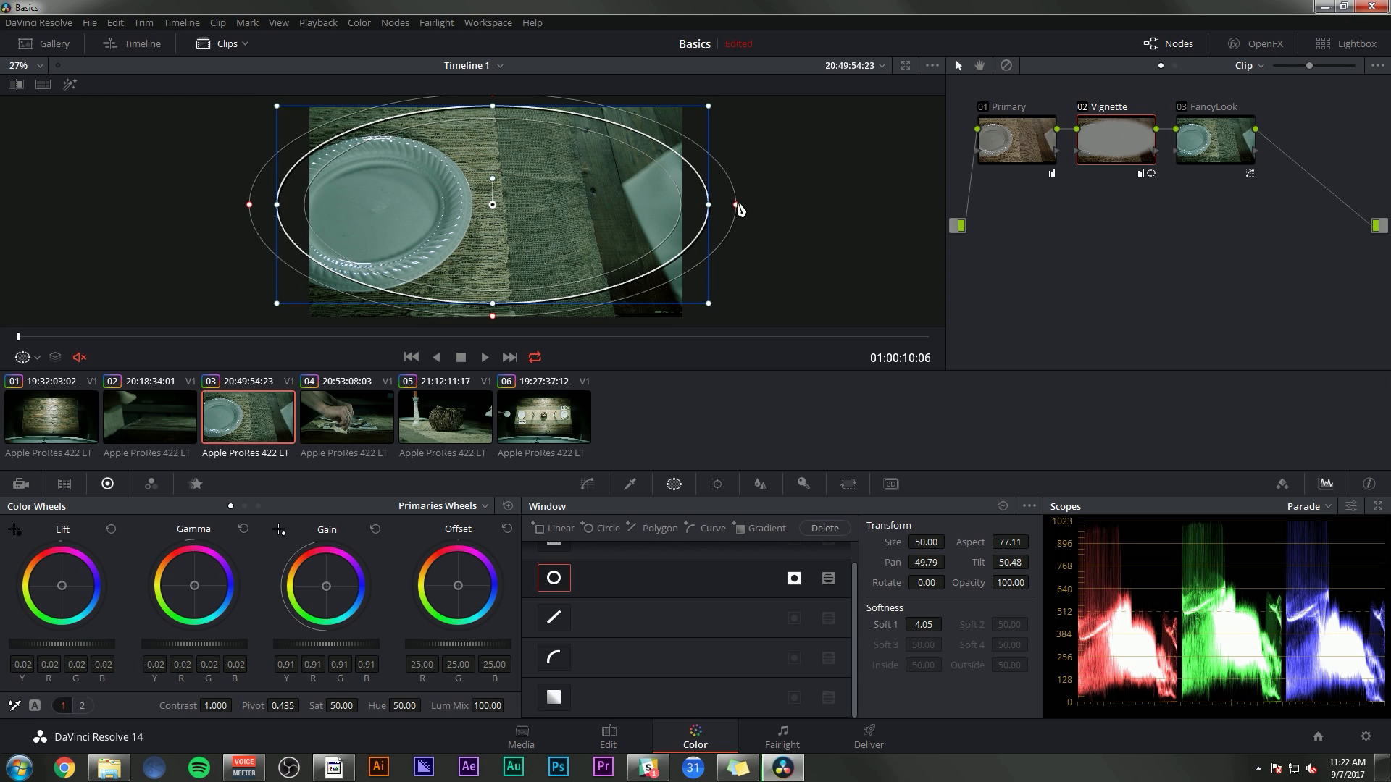
left_click_drag(739, 207, 819, 246)
Review the copied grade across the timeline's clips, scrubbing through clip 05
left_click(347, 417)
left_click(445, 417)
left_click_drag(323, 338, 855, 333)
left_click_drag(615, 330, 760, 321)
left_click(543, 417)
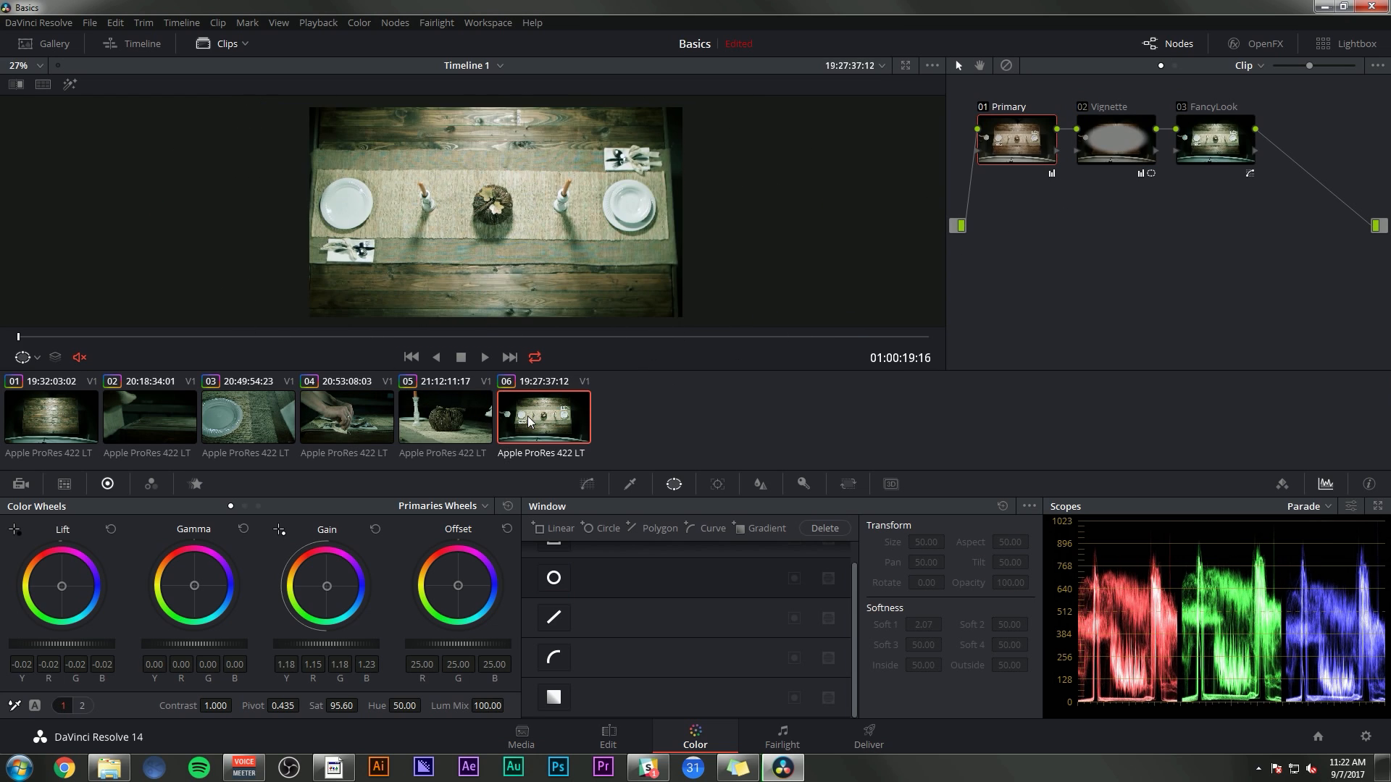
left_click(444, 417)
left_click(270, 419)
left_click(156, 416)
left_click(51, 416)
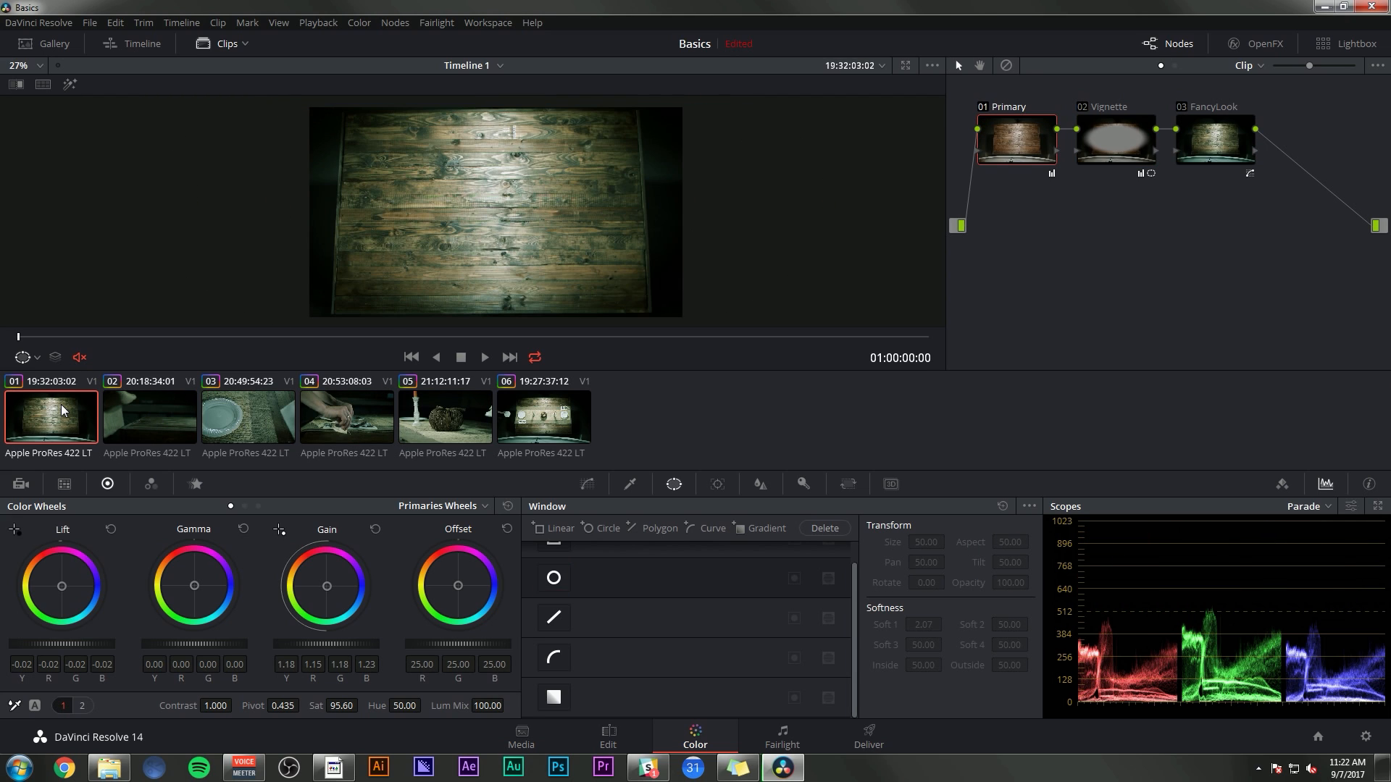
Disable the FancyLook and Vignette nodes on clip 02 and select its Primary node
left_click(165, 411)
left_click(1181, 108)
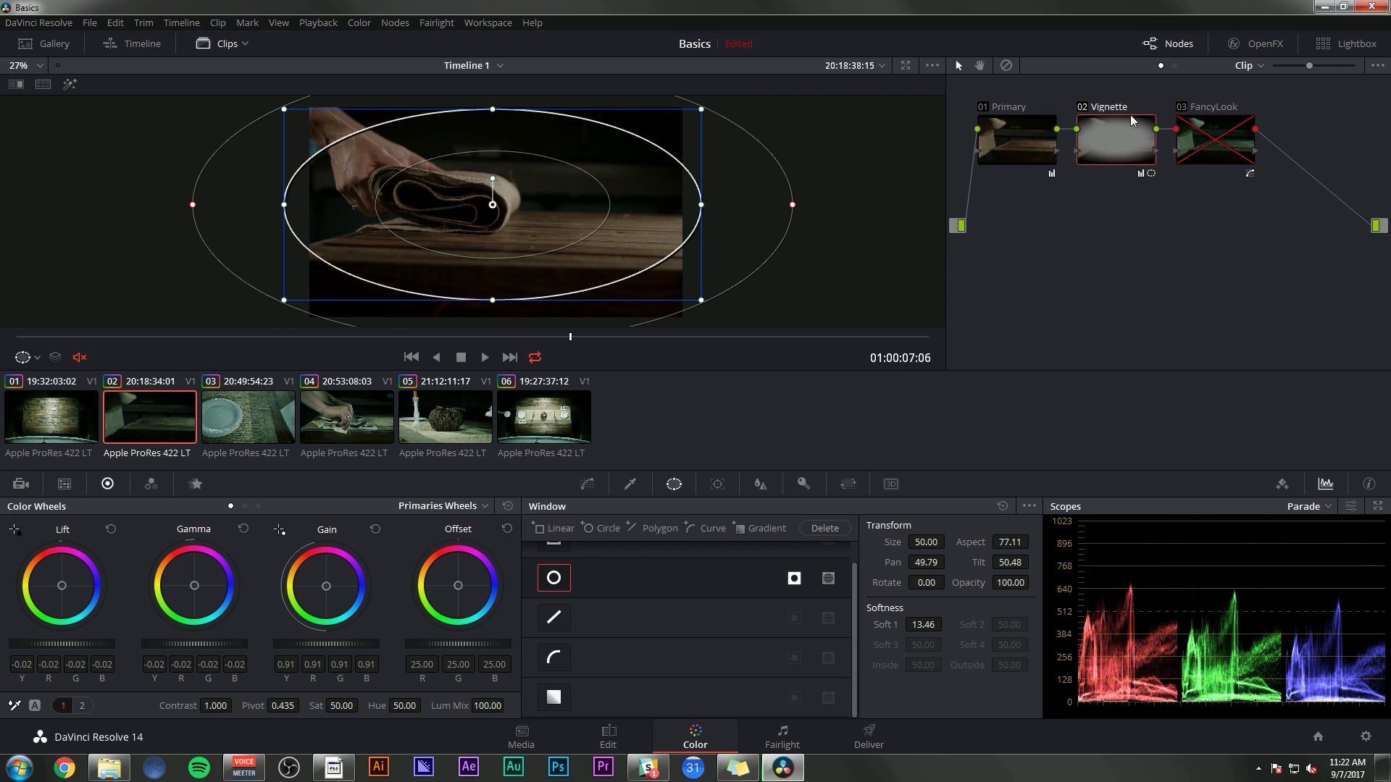
left_click(1083, 108)
left_click(1015, 140)
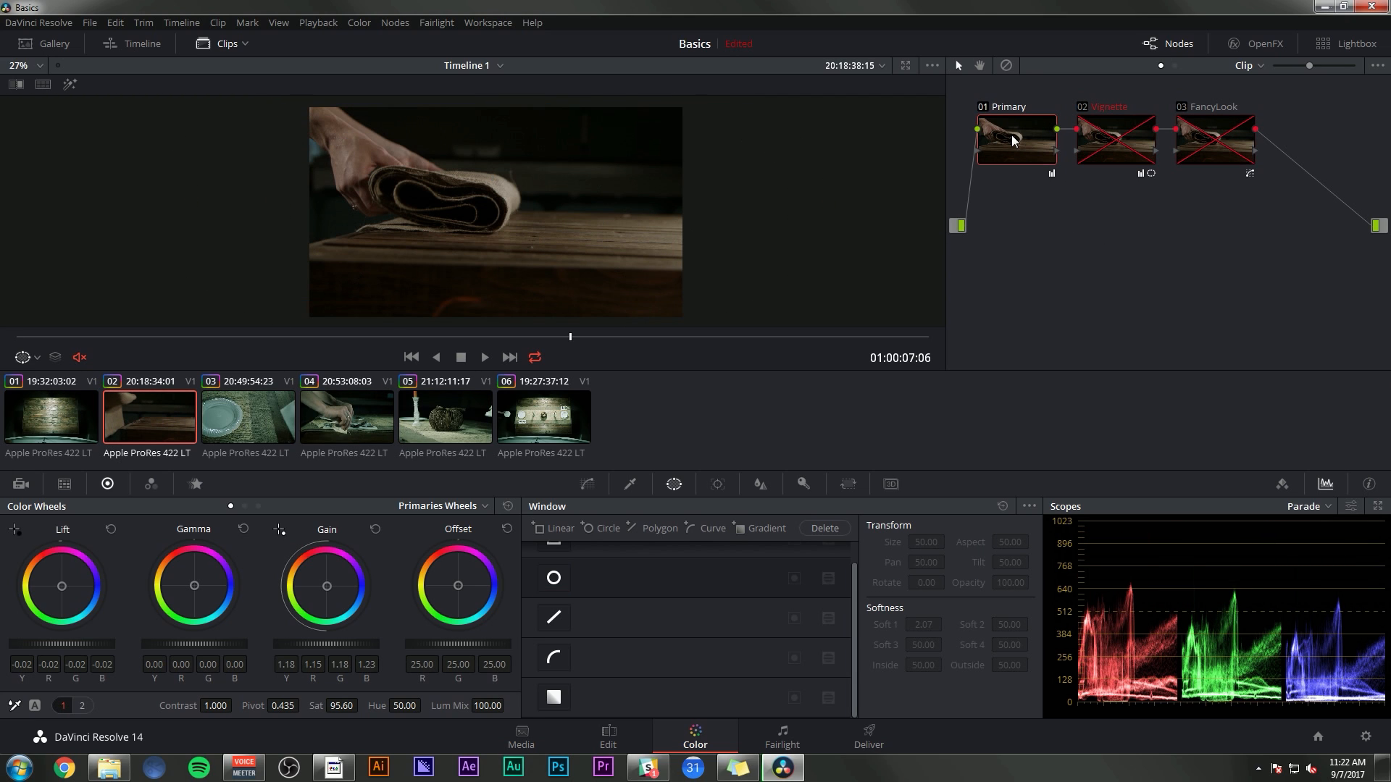
Brighten clip 02's Primary node by raising the master gain to 1.44 and the gamma to 0.02
left_click(325, 336)
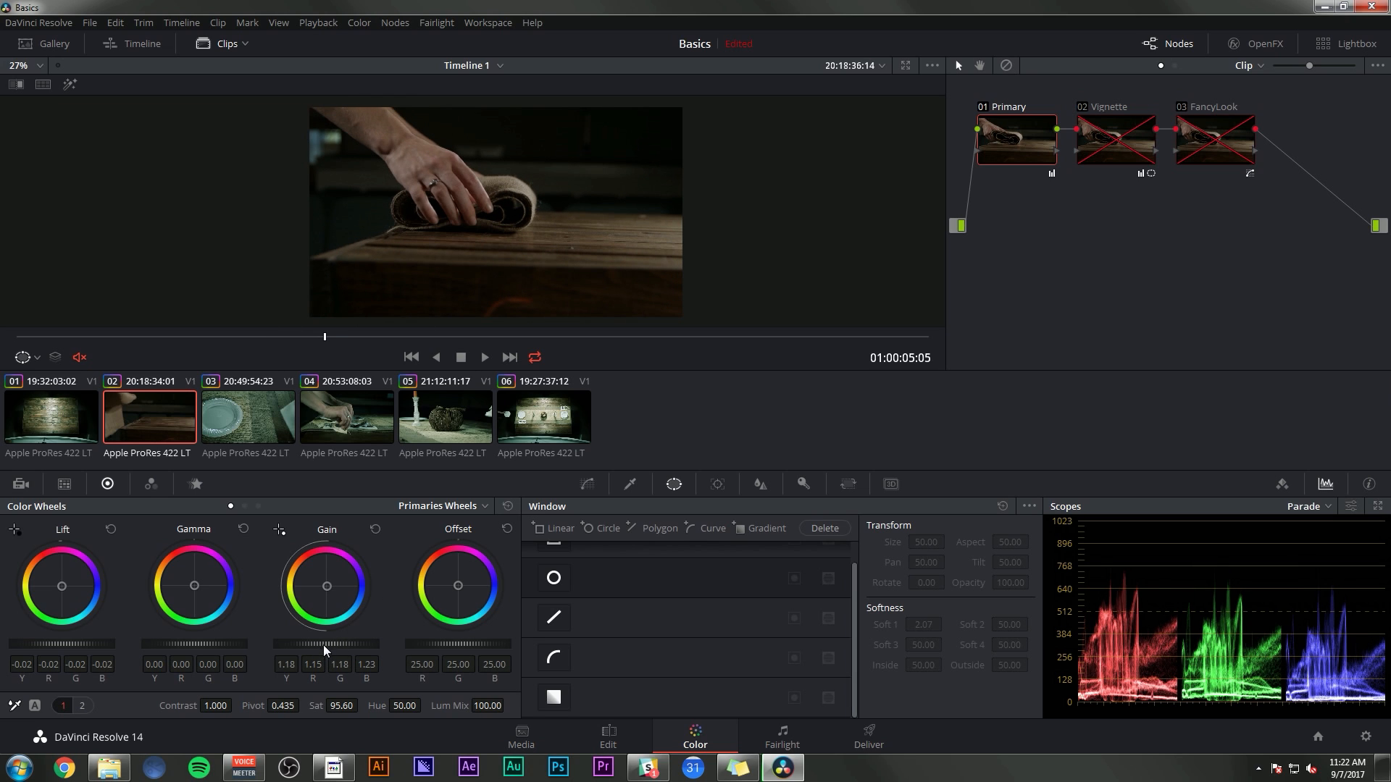
left_click_drag(323, 645, 366, 644)
left_click_drag(211, 645, 220, 645)
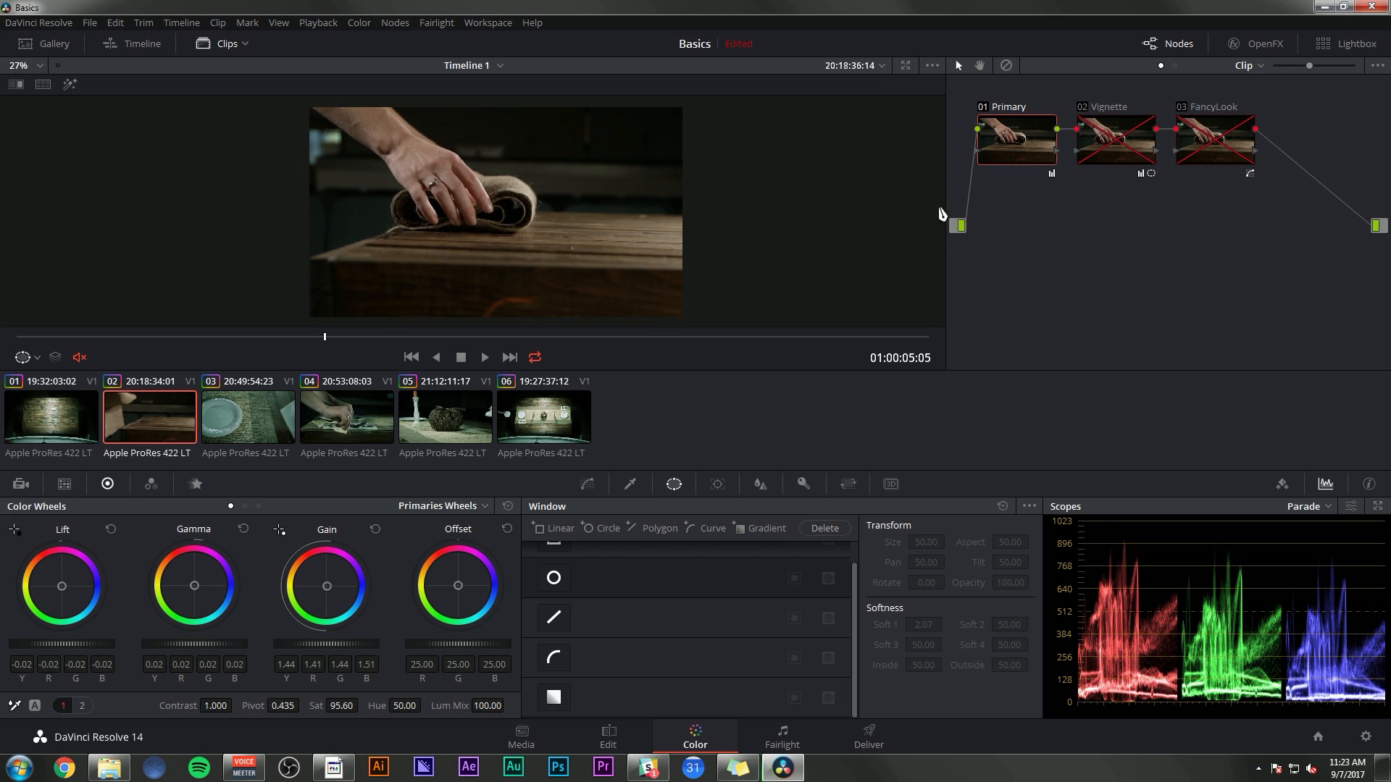
Re-enable the Vignette and FancyLook nodes on clip 02 and preview the result at an earlier frame of the clip
left_click(1083, 109)
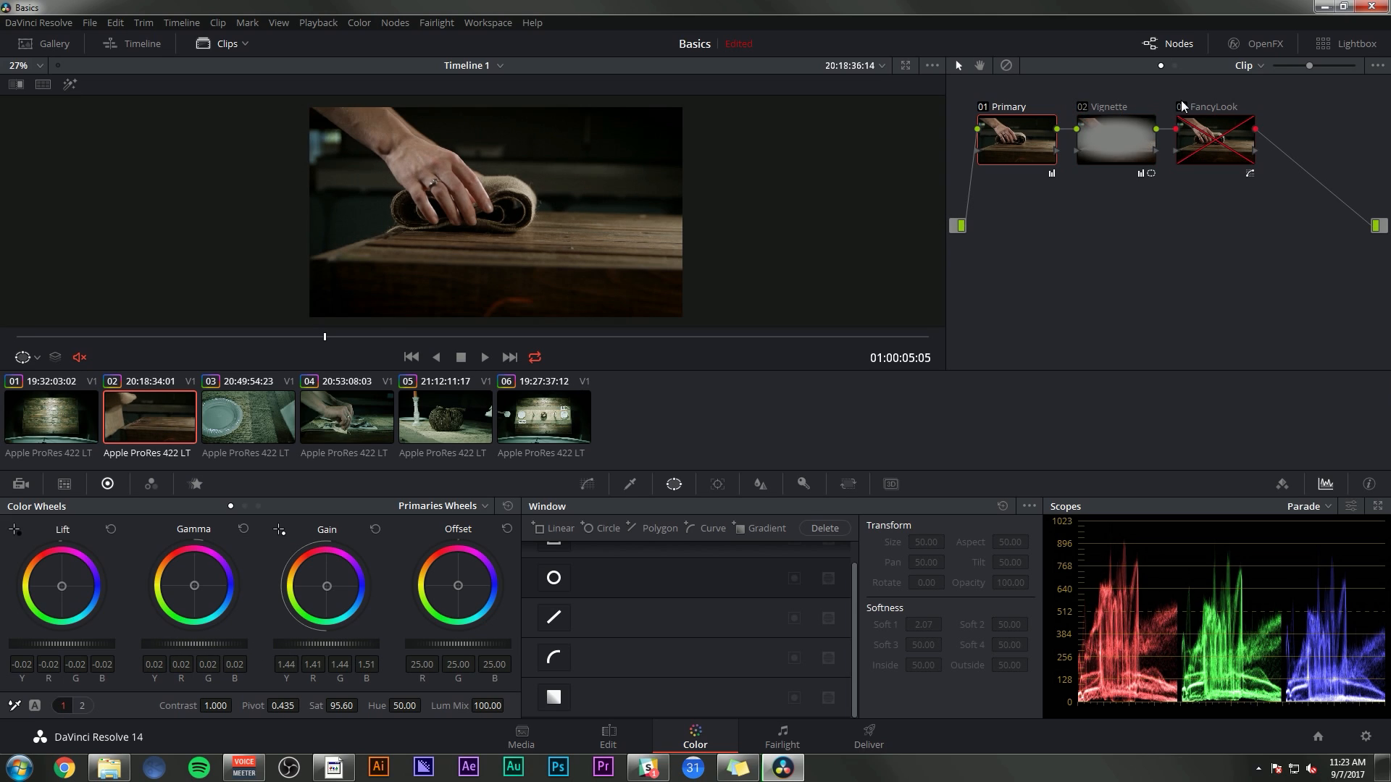
left_click(1181, 107)
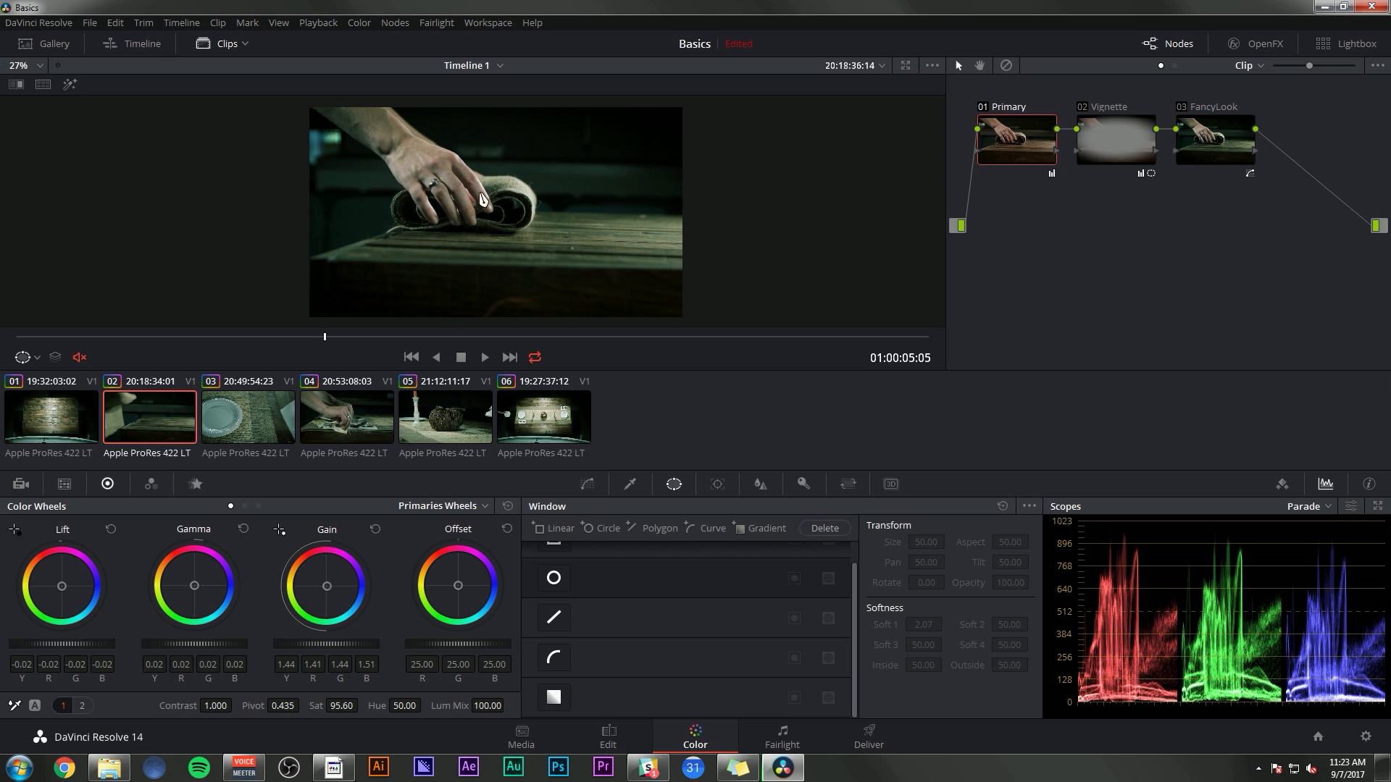
left_click(307, 335)
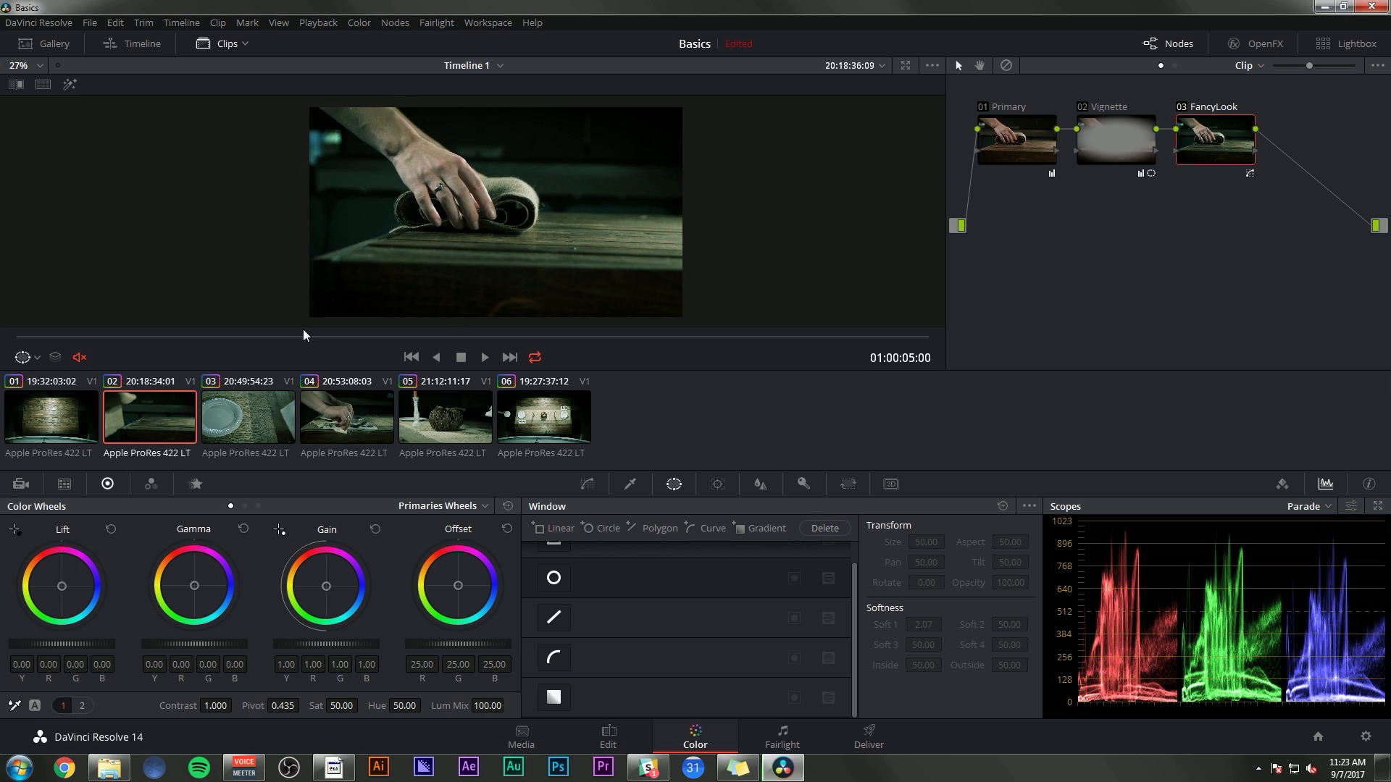
Fade clip 02's FancyLook node through its key output gain, trying 0 and then setting it to 0.5
left_click(1221, 152)
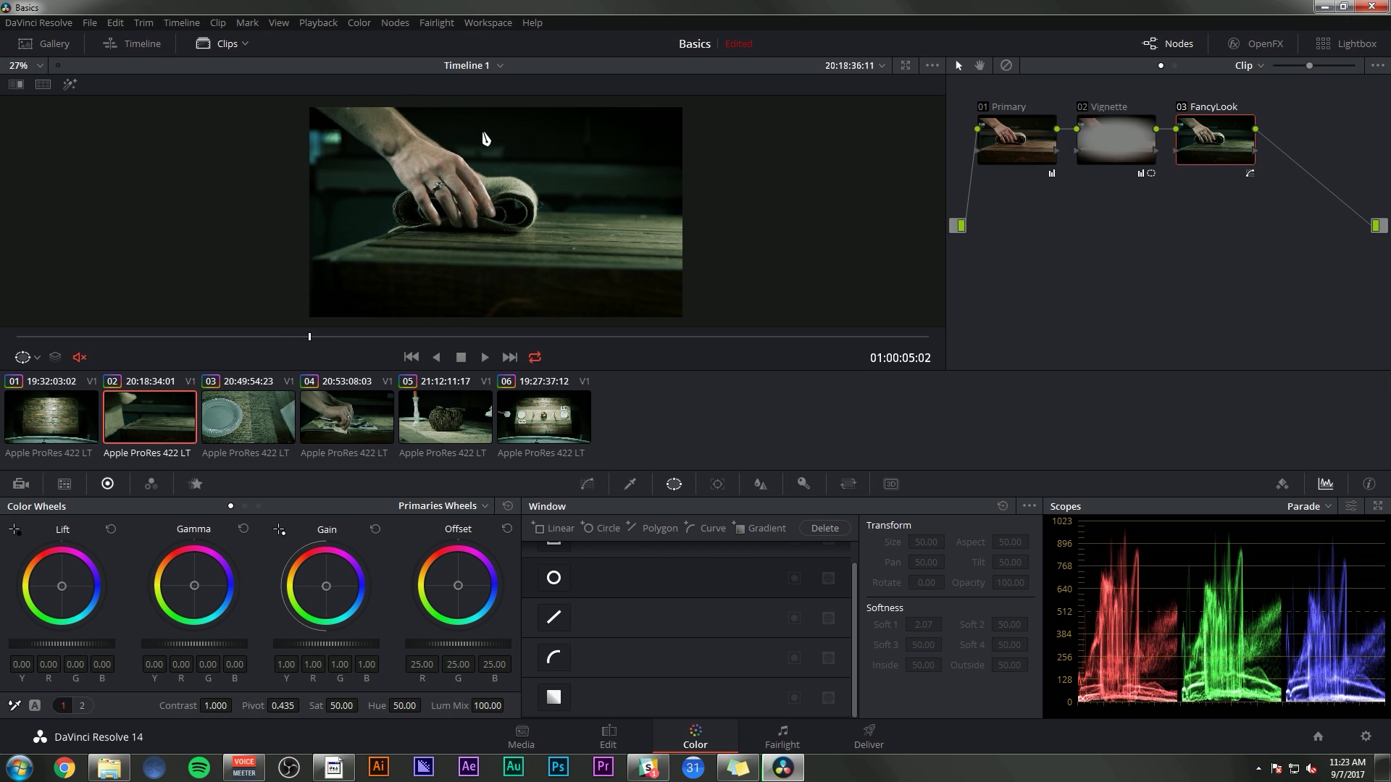
scroll(547, 226, "up", 3)
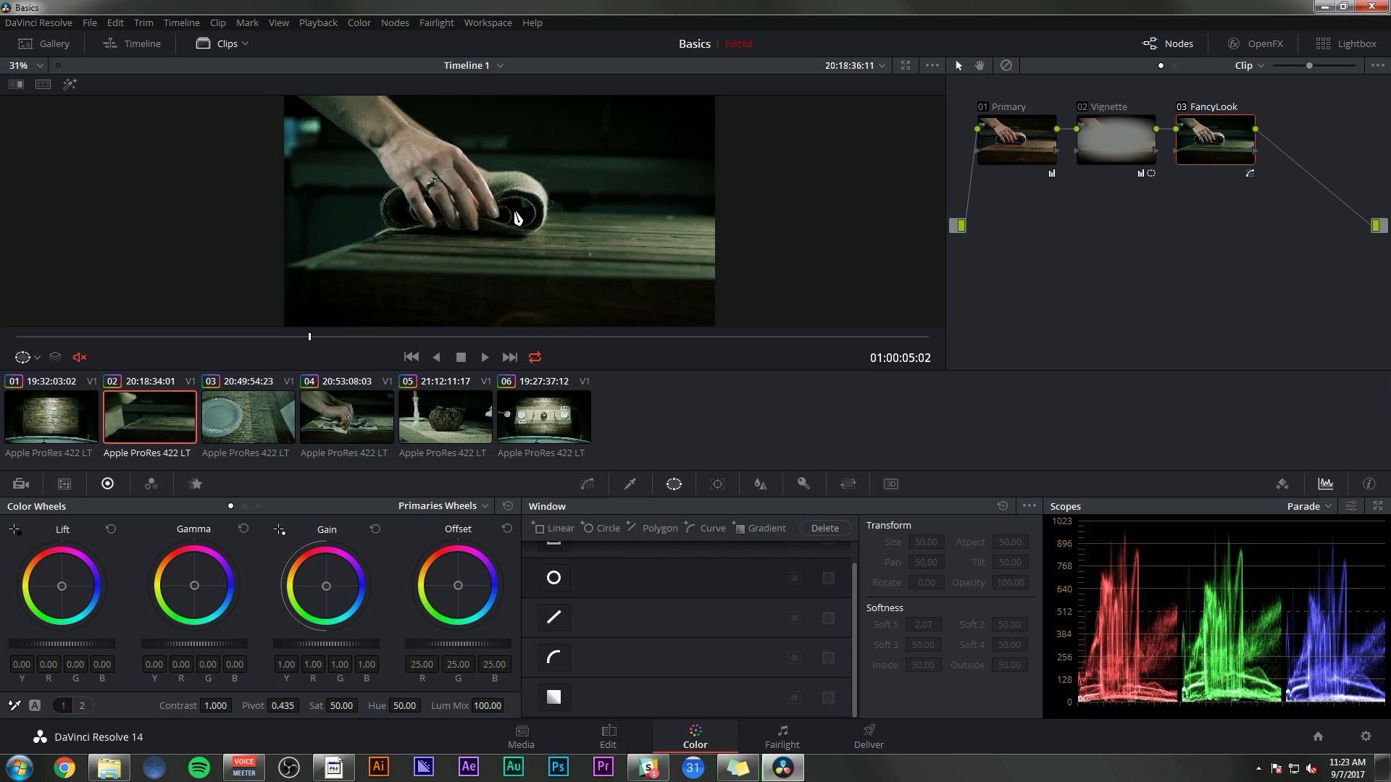
left_click(587, 484)
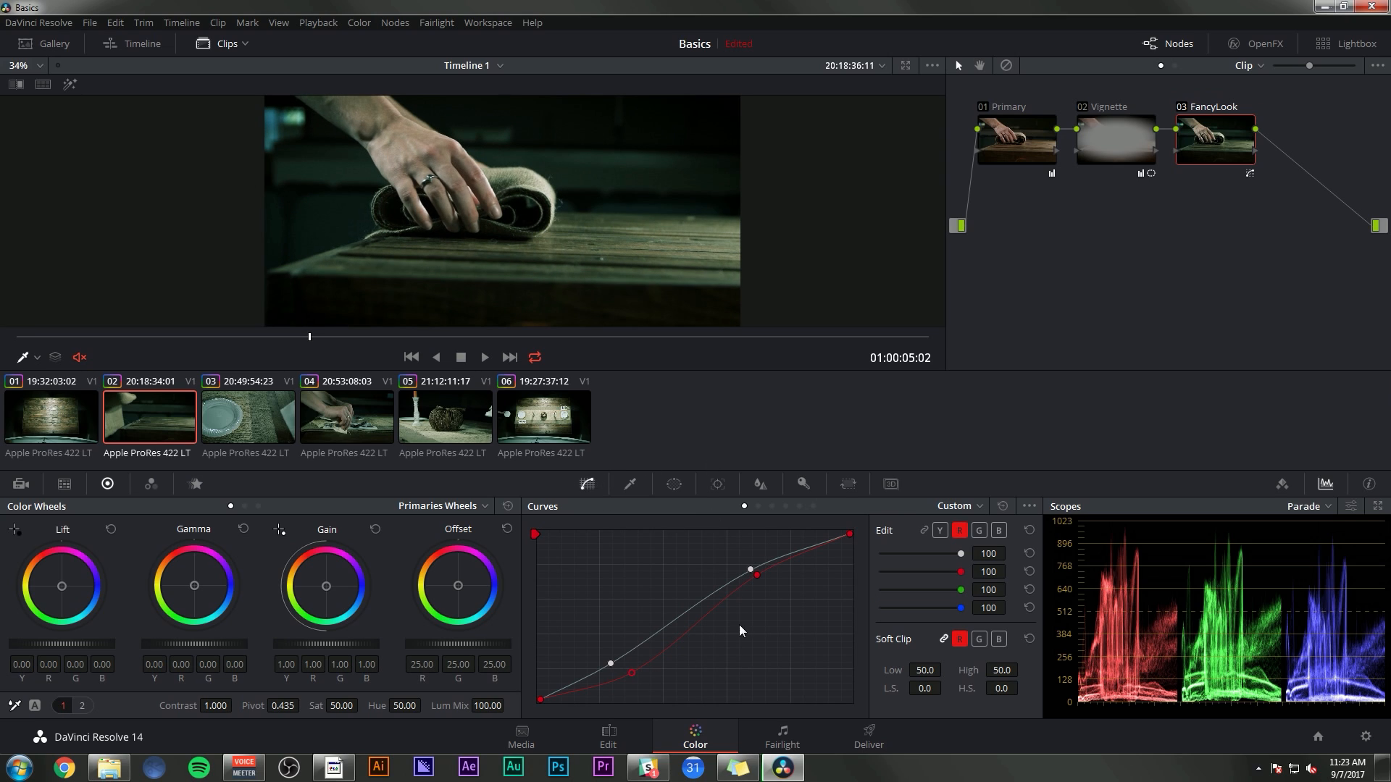
left_click(803, 484)
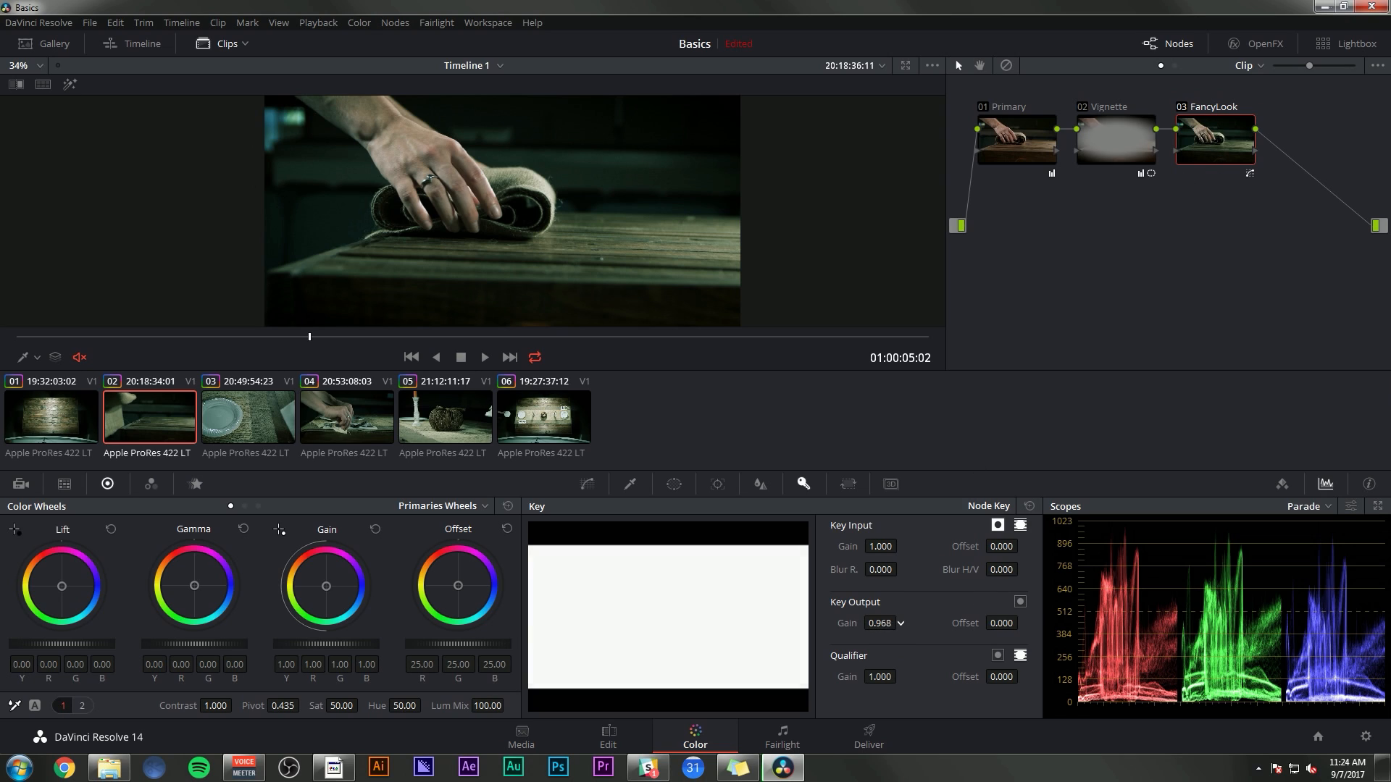
left_click_drag(901, 623, 901, 623)
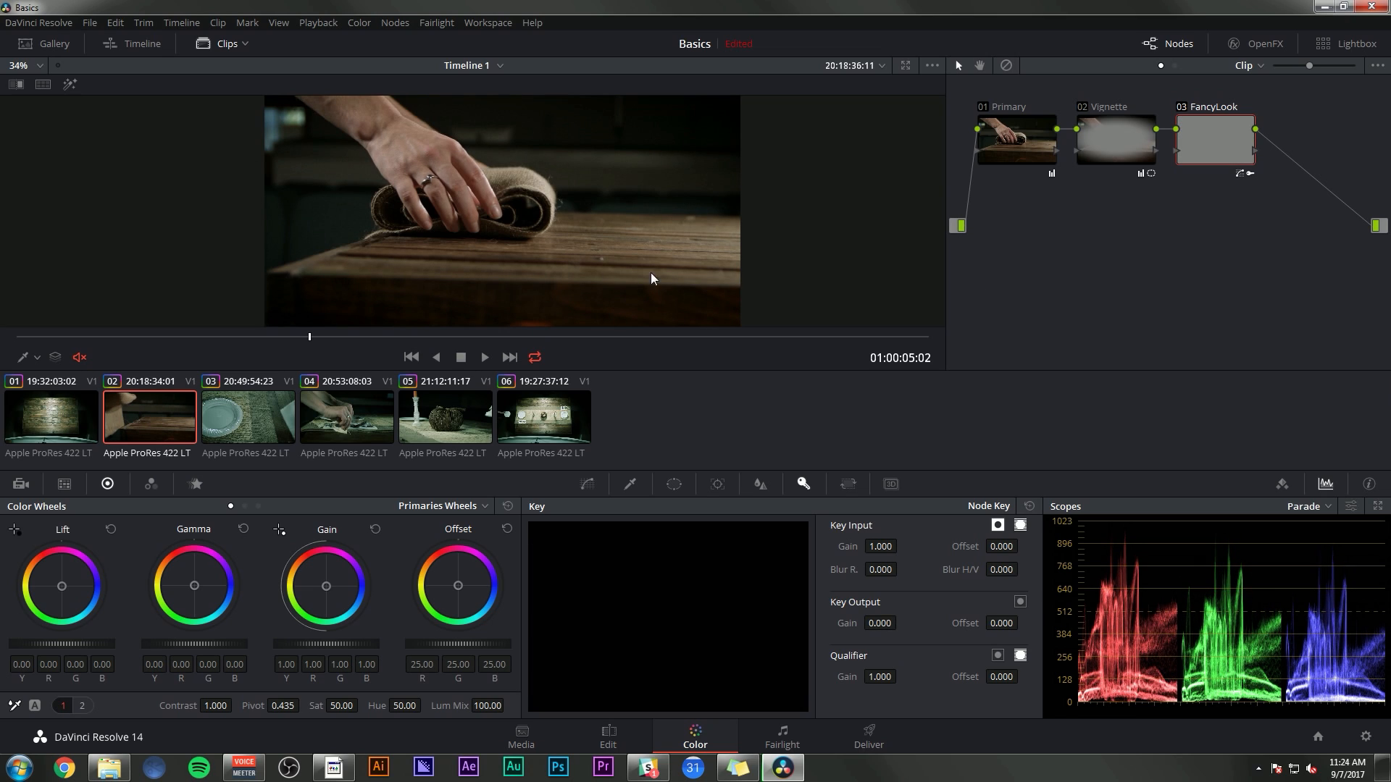
double_click(879, 624)
type(".5")
key("Return")
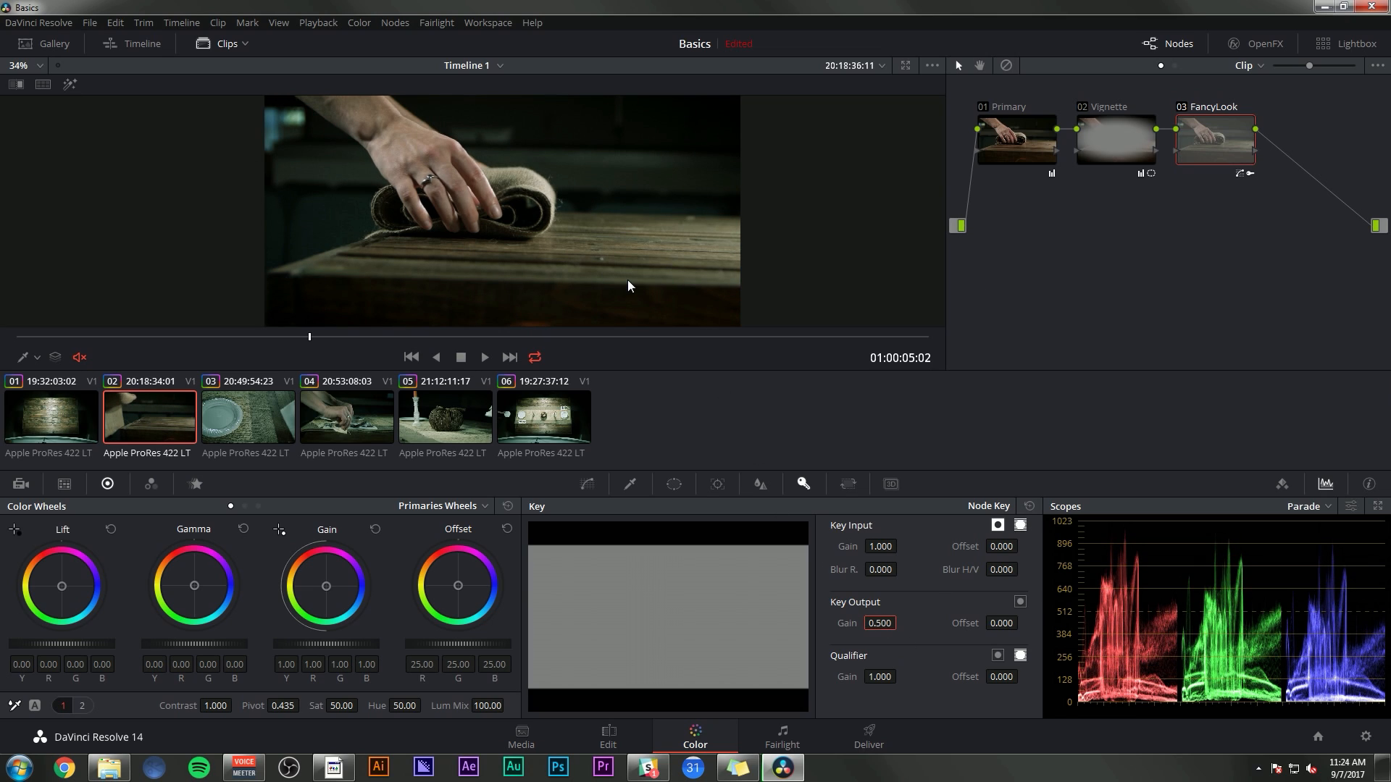
Raise the FancyLook node's key output gain to about 0.862 and adjust the Vignette node's key output gain as well
left_click_drag(882, 622, 900, 623)
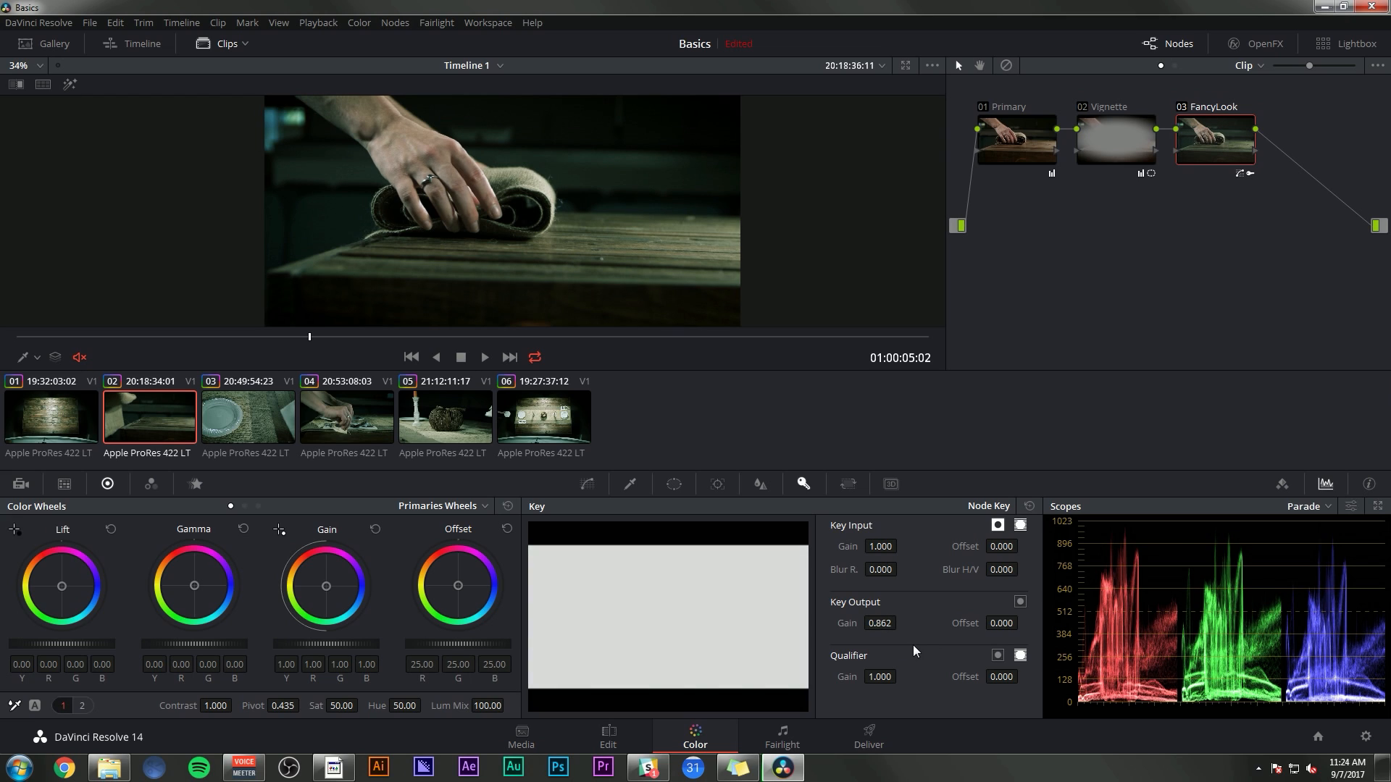
left_click(1122, 149)
left_click_drag(878, 628, 901, 623)
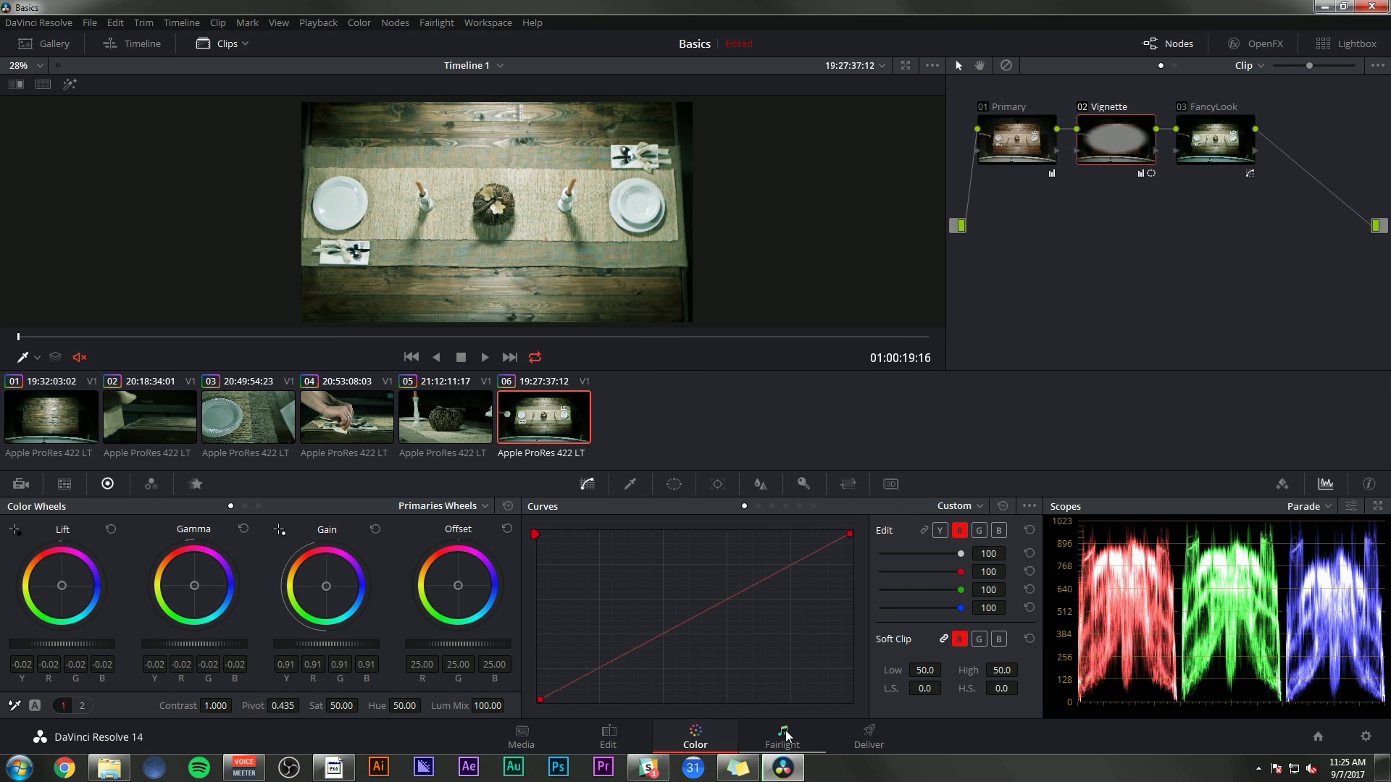
Switch to the Fairlight page and show the mixer, with the playhead at 01:00:12:09
left_click(784, 735)
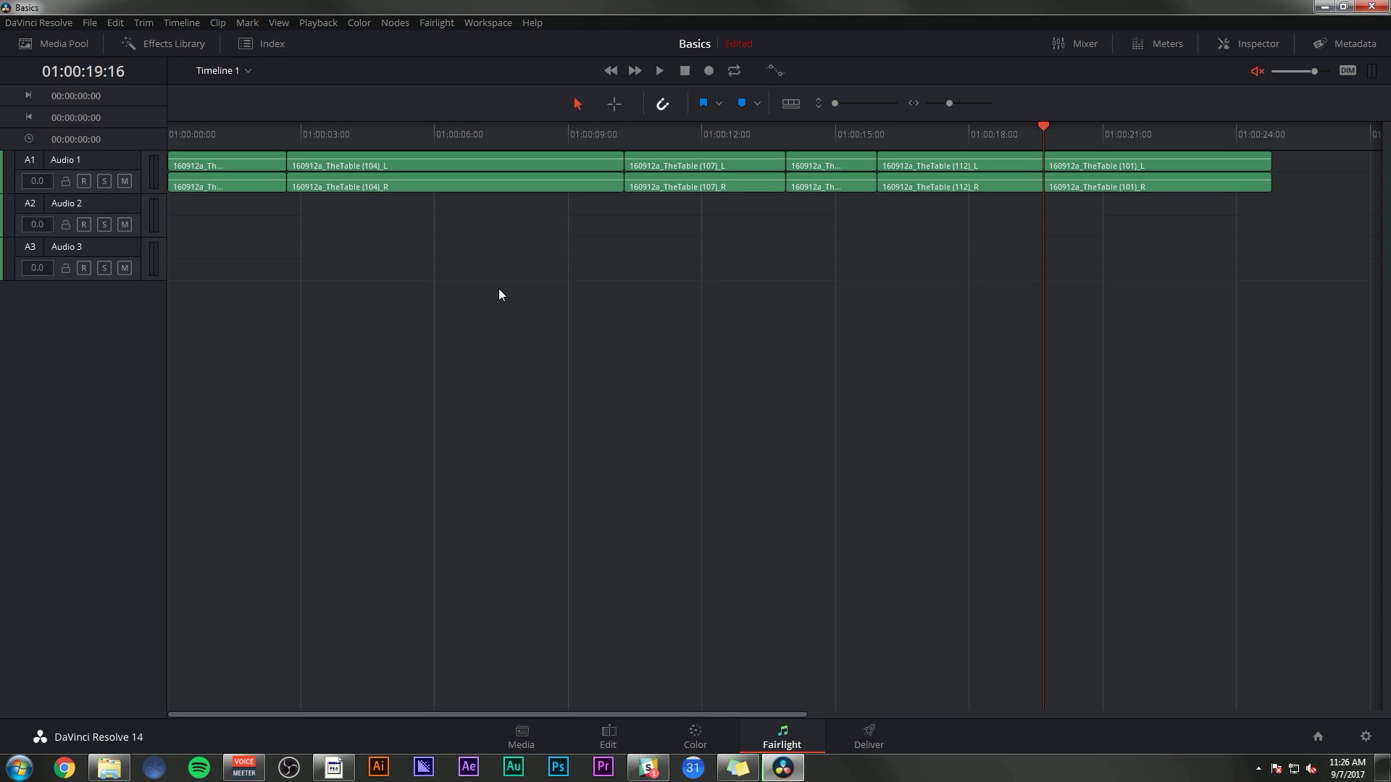
left_click(719, 132)
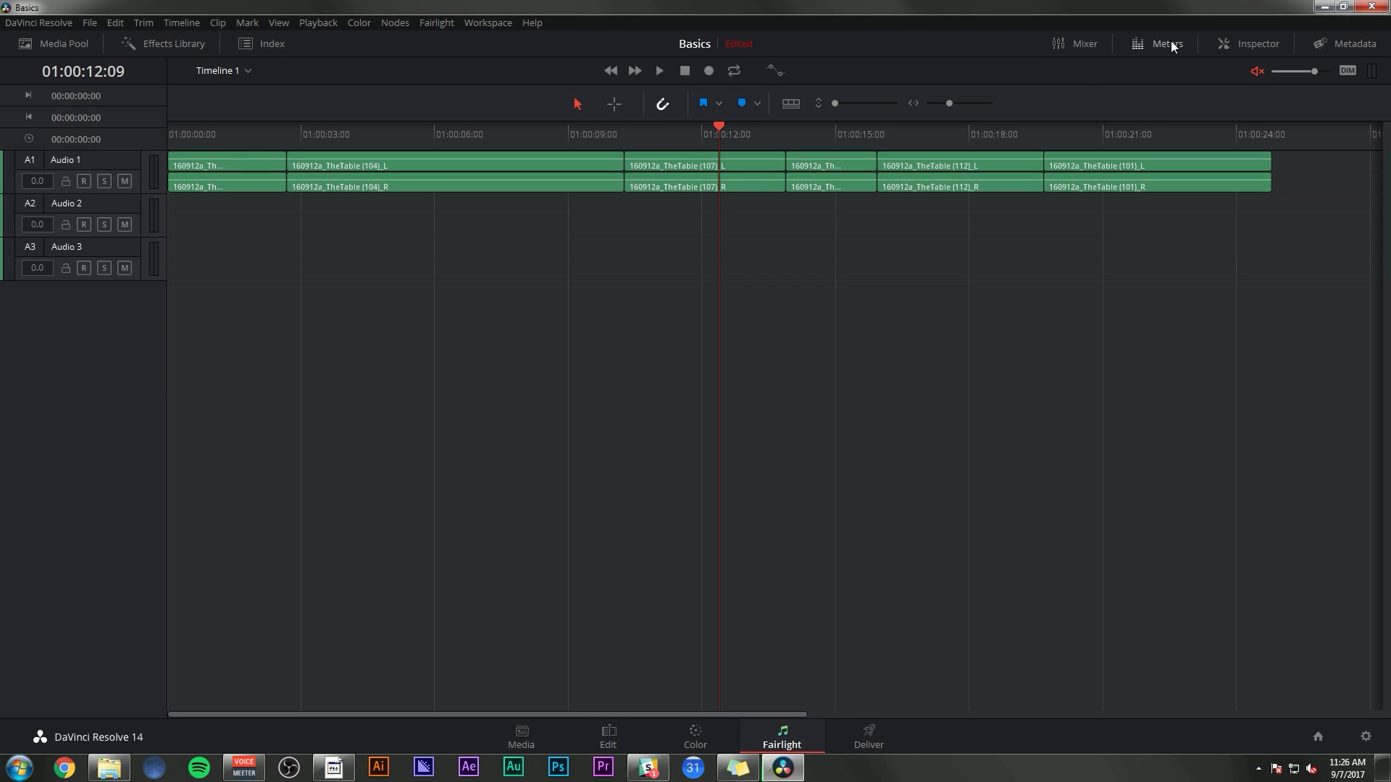
left_click(1080, 44)
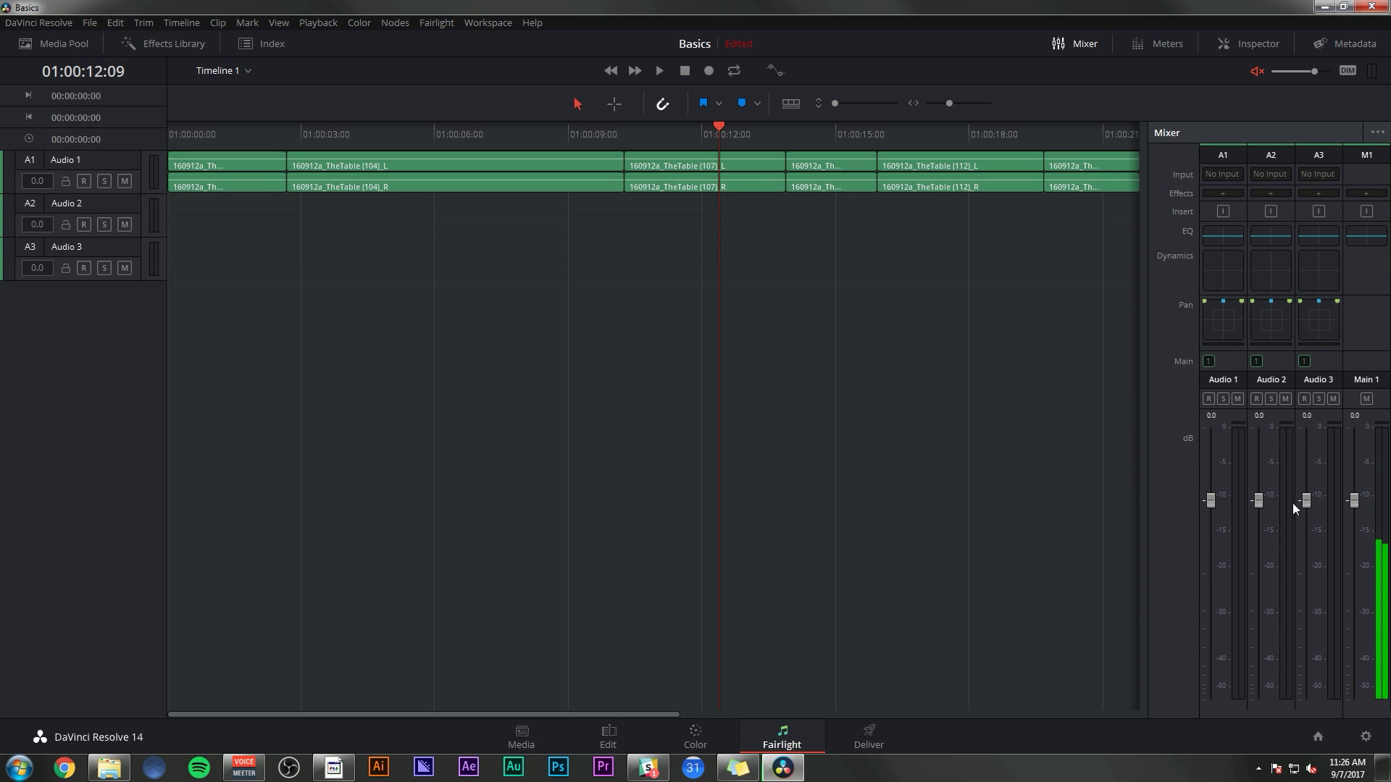
left_click(1155, 44)
left_click(1166, 45)
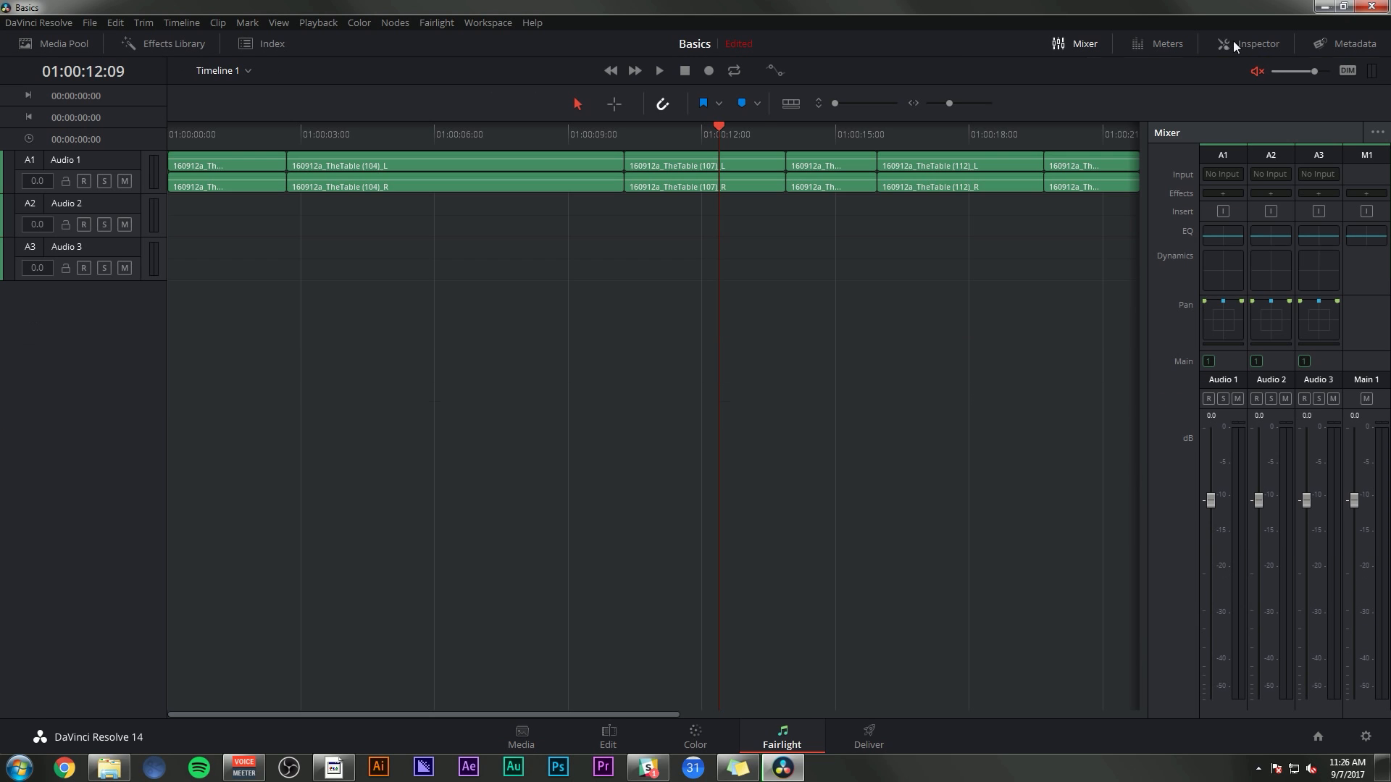
Examine the inspector settings and metadata of the 160912a_TheTable (104) audio clip
left_click(1234, 42)
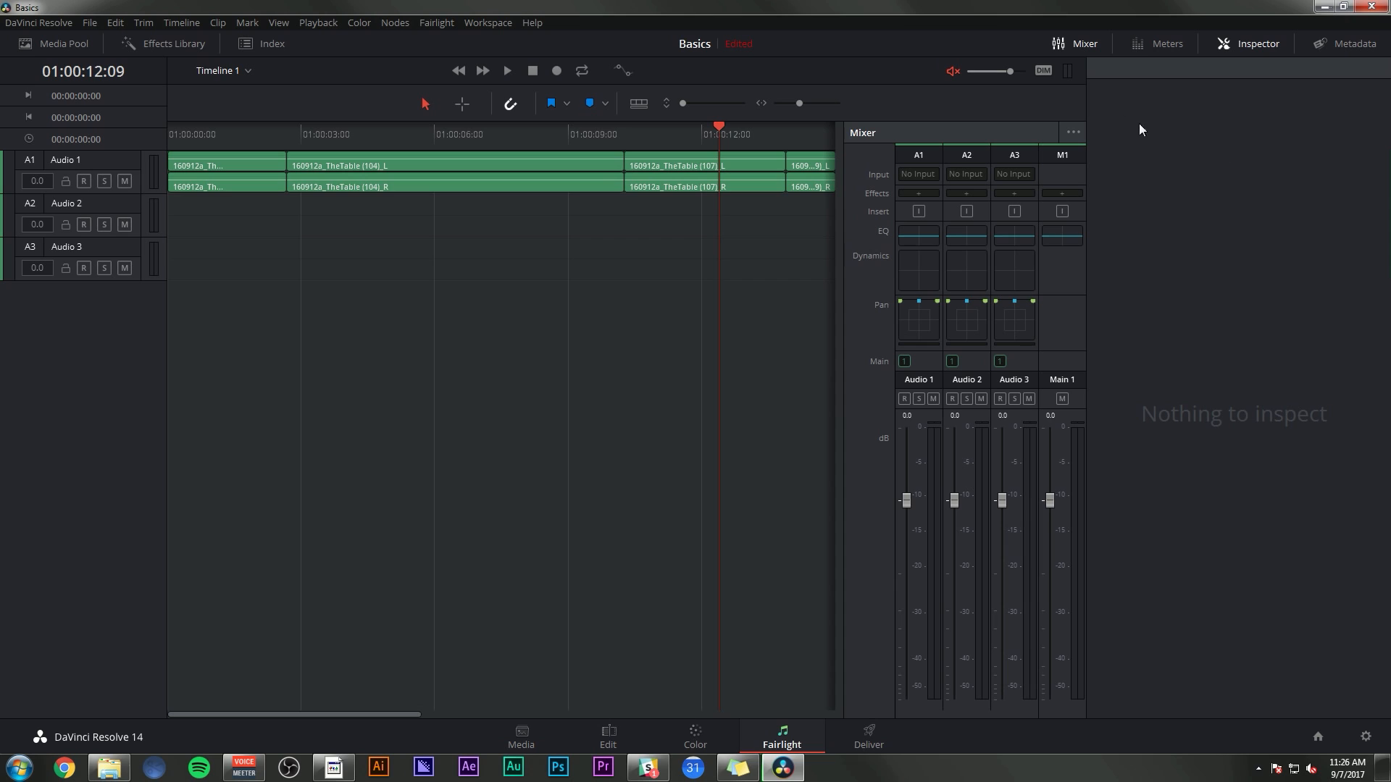
left_click(560, 187)
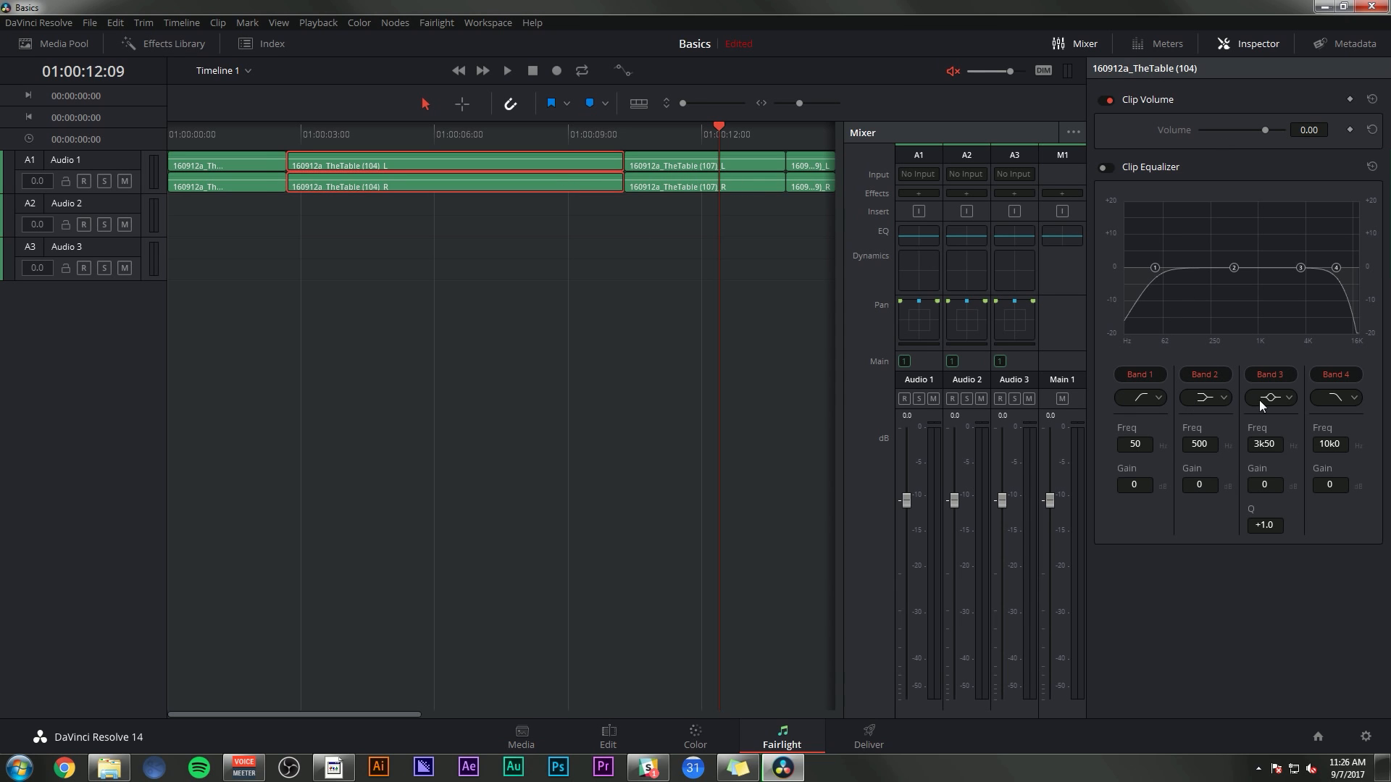
left_click(1237, 42)
left_click(1326, 45)
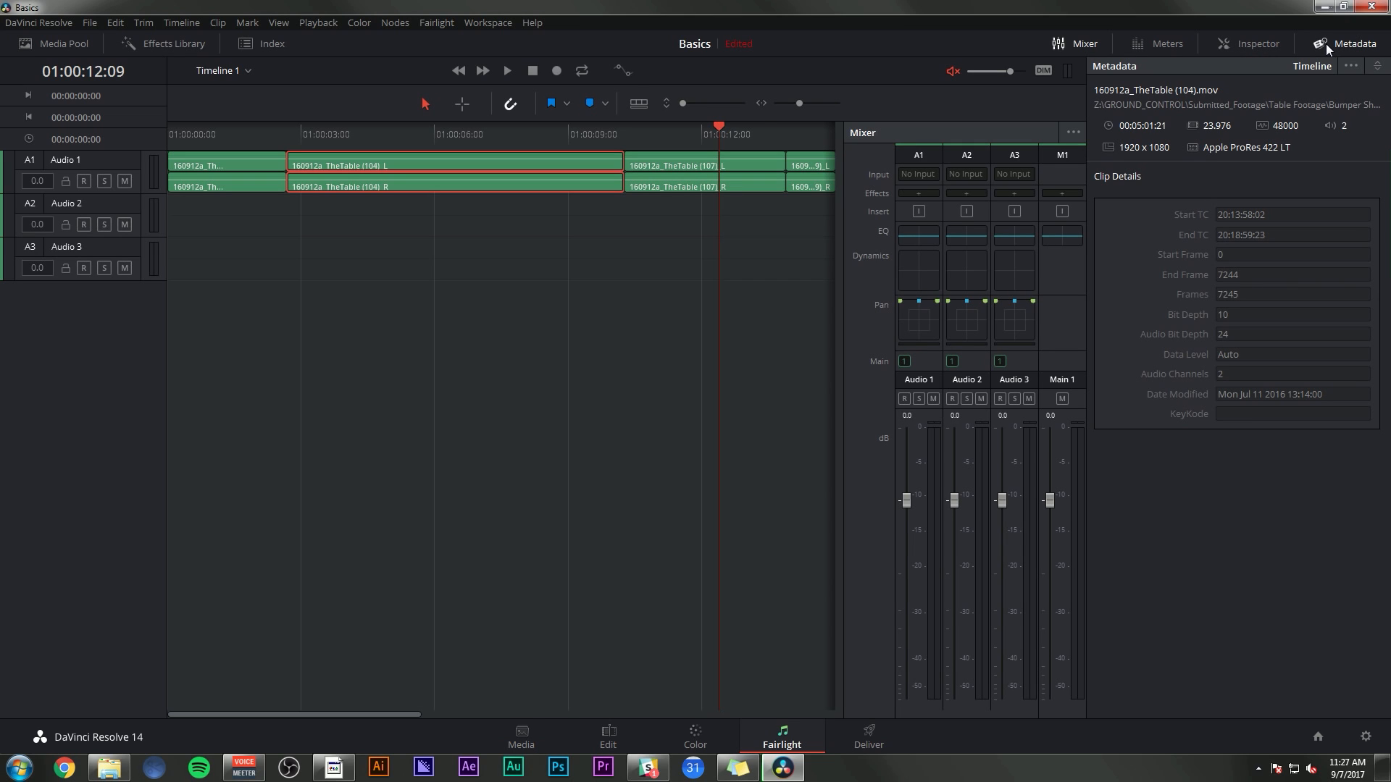
left_click(1328, 45)
Look over the media pool and the effects library on the Fairlight page and close both
left_click(72, 44)
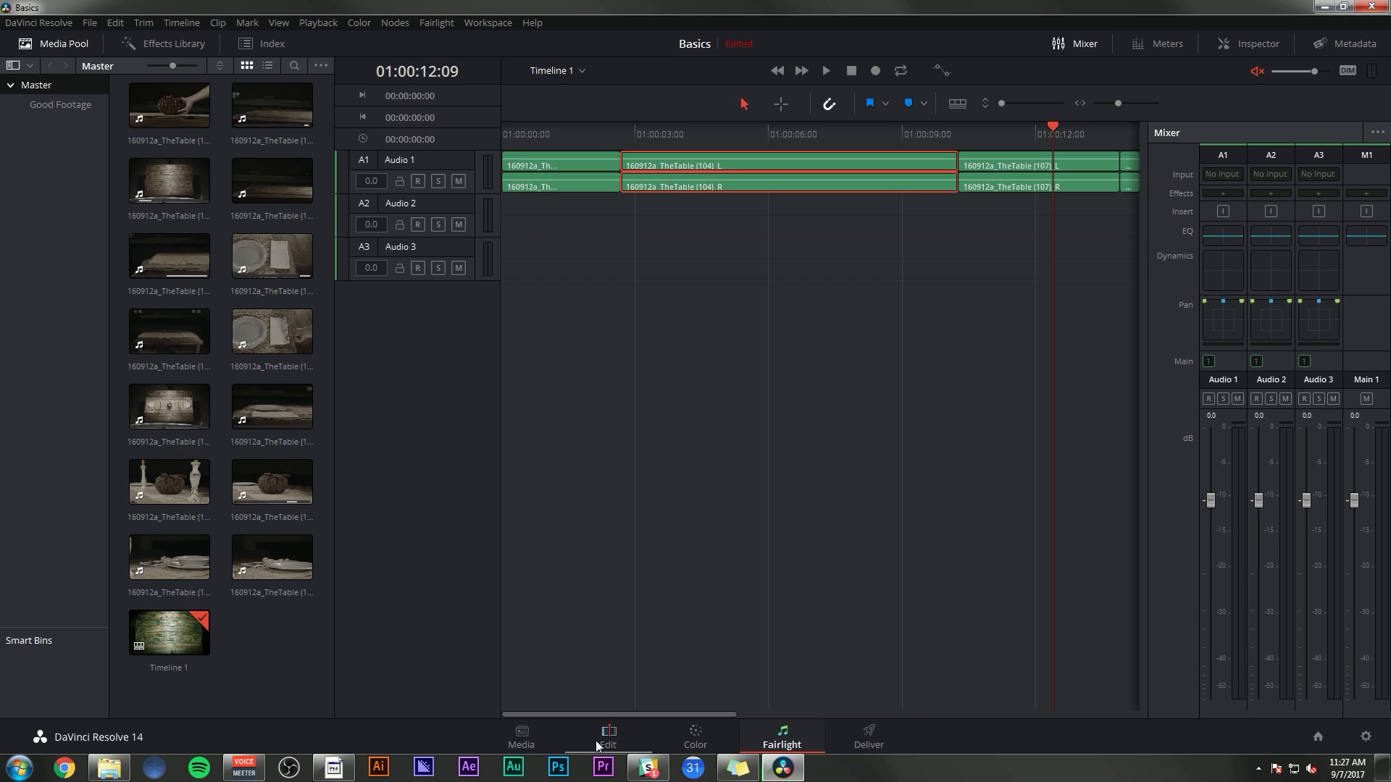
left_click(165, 45)
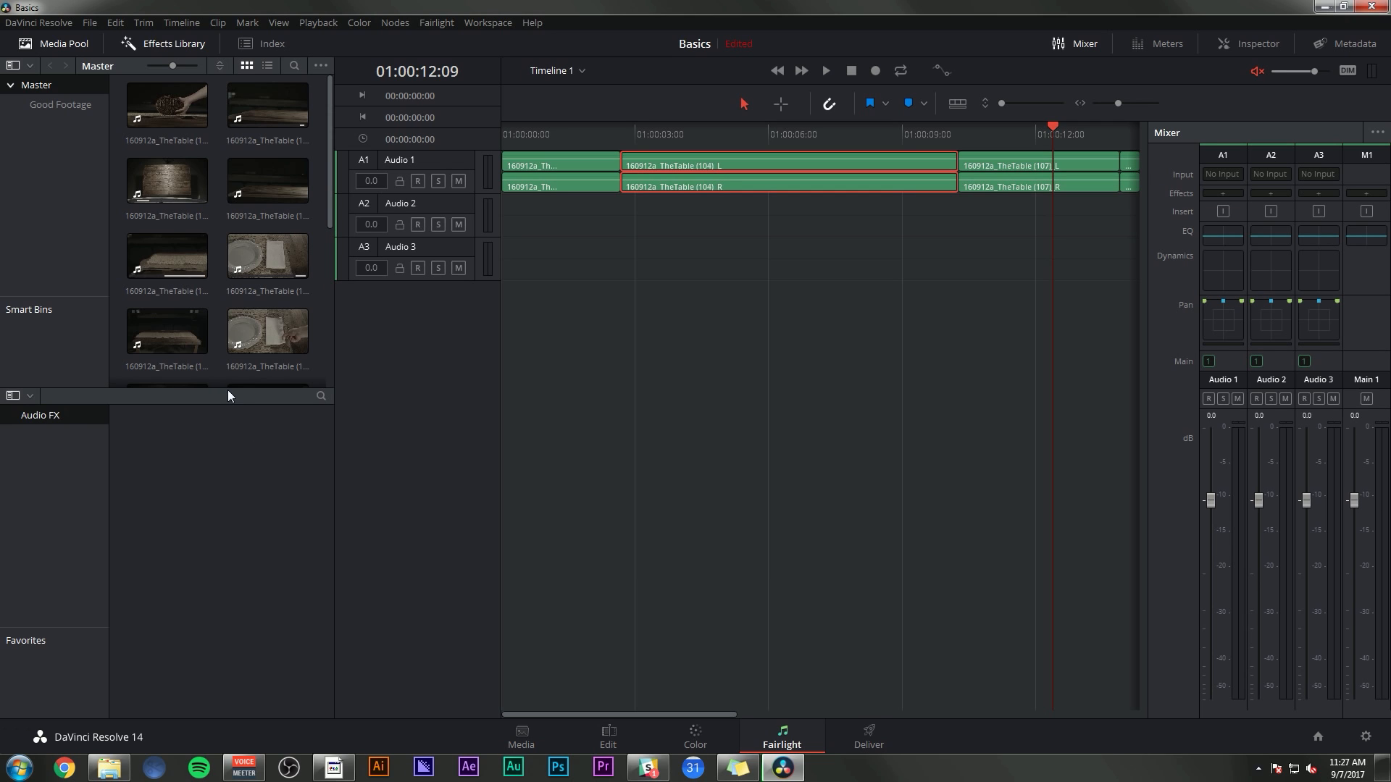
left_click(63, 44)
left_click(184, 45)
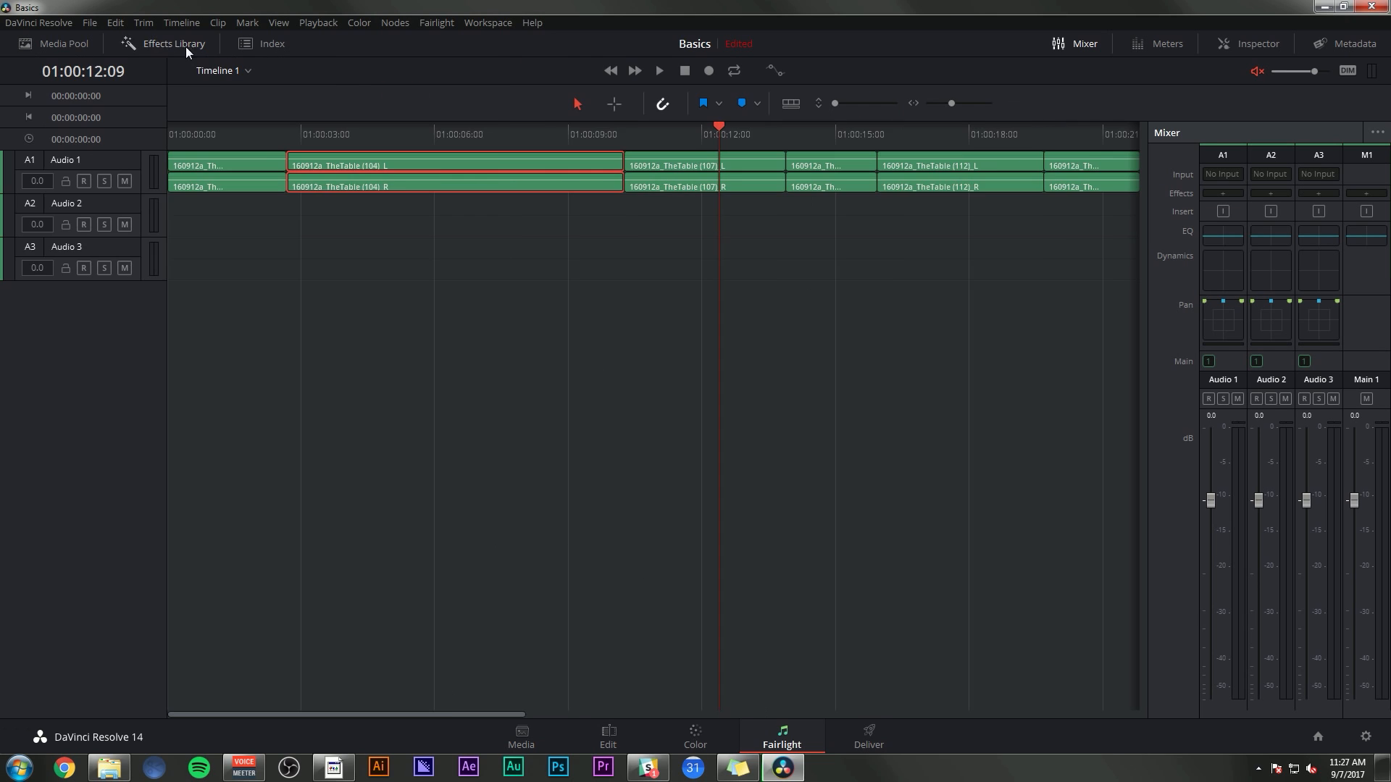
Hide the Audio 2 and Audio 3 tracks through the track index
left_click(268, 41)
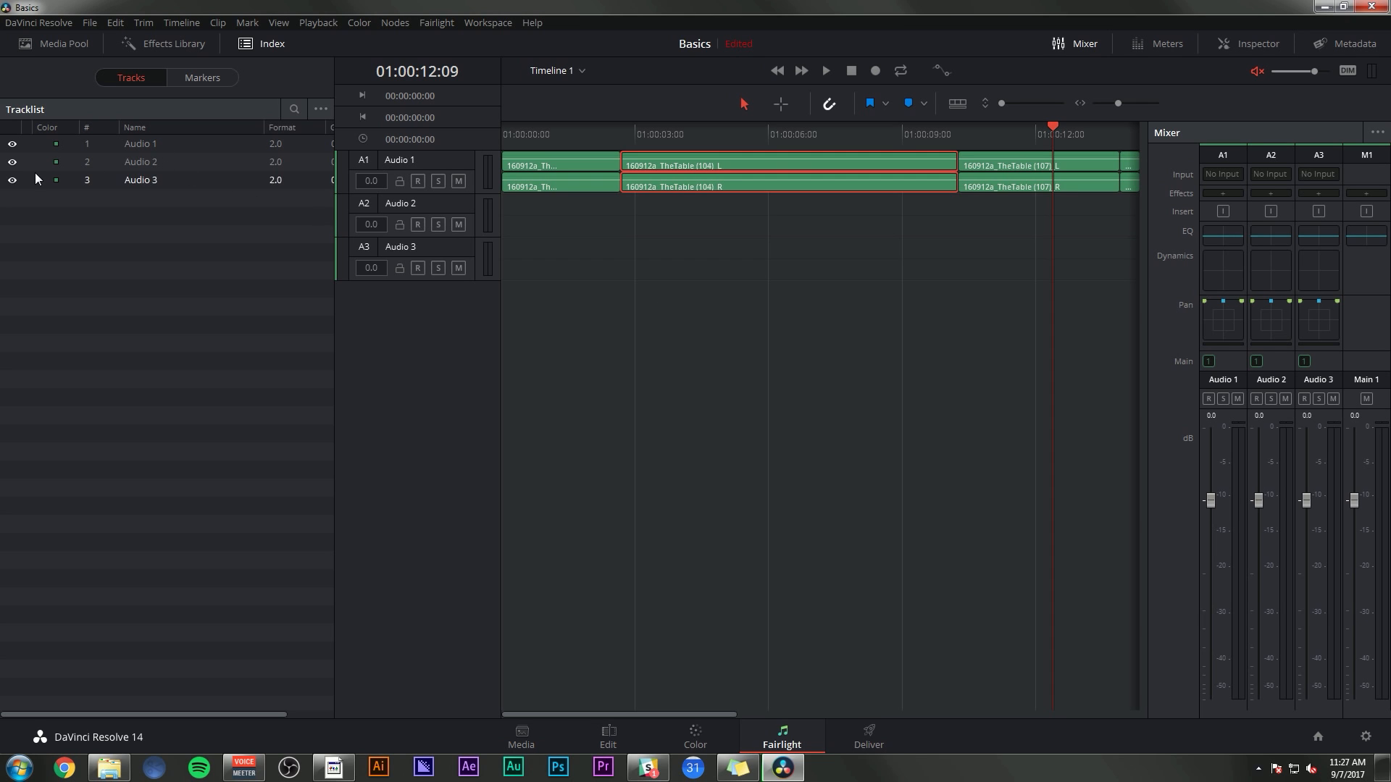
left_click(13, 163)
left_click(12, 180)
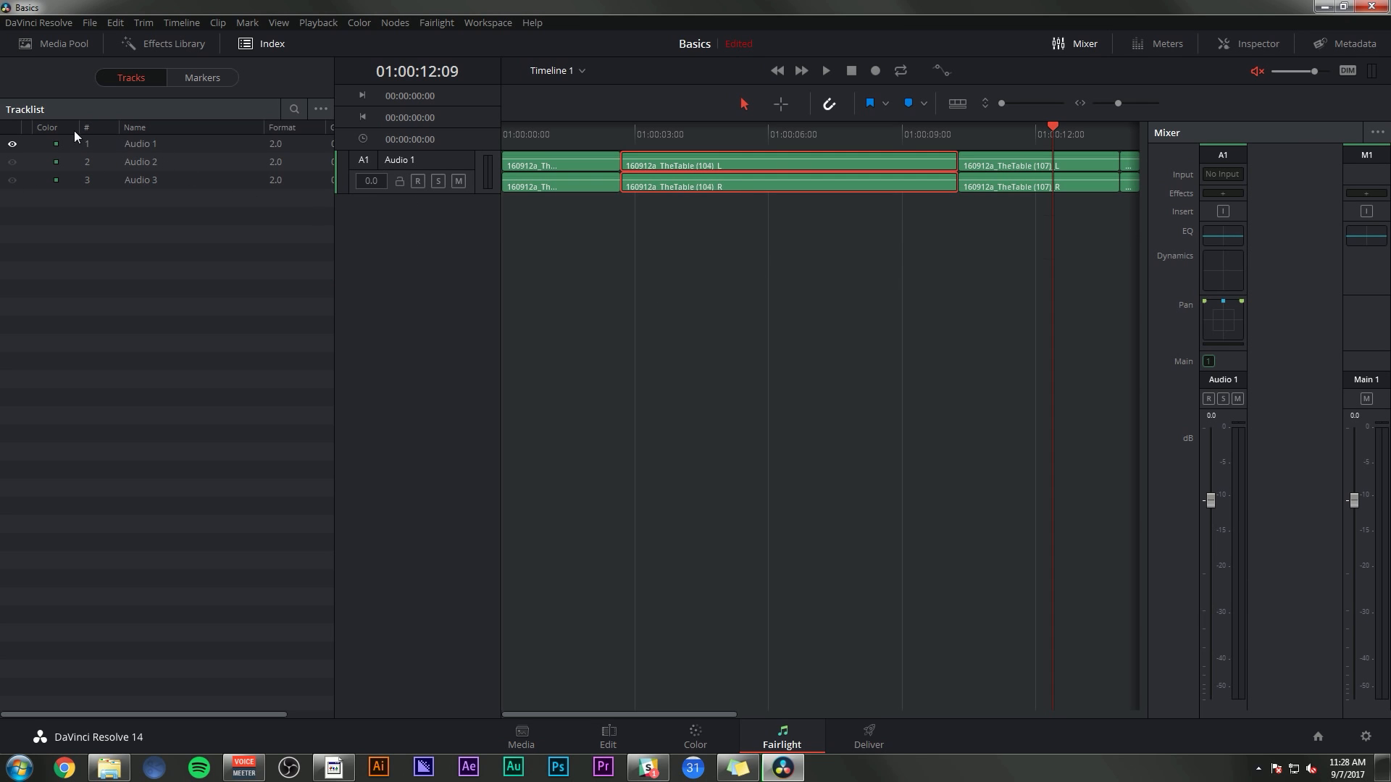
Increase the Audio 1 track's height strongly, then reduce it to a moderate size
left_click_drag(461, 192, 465, 427)
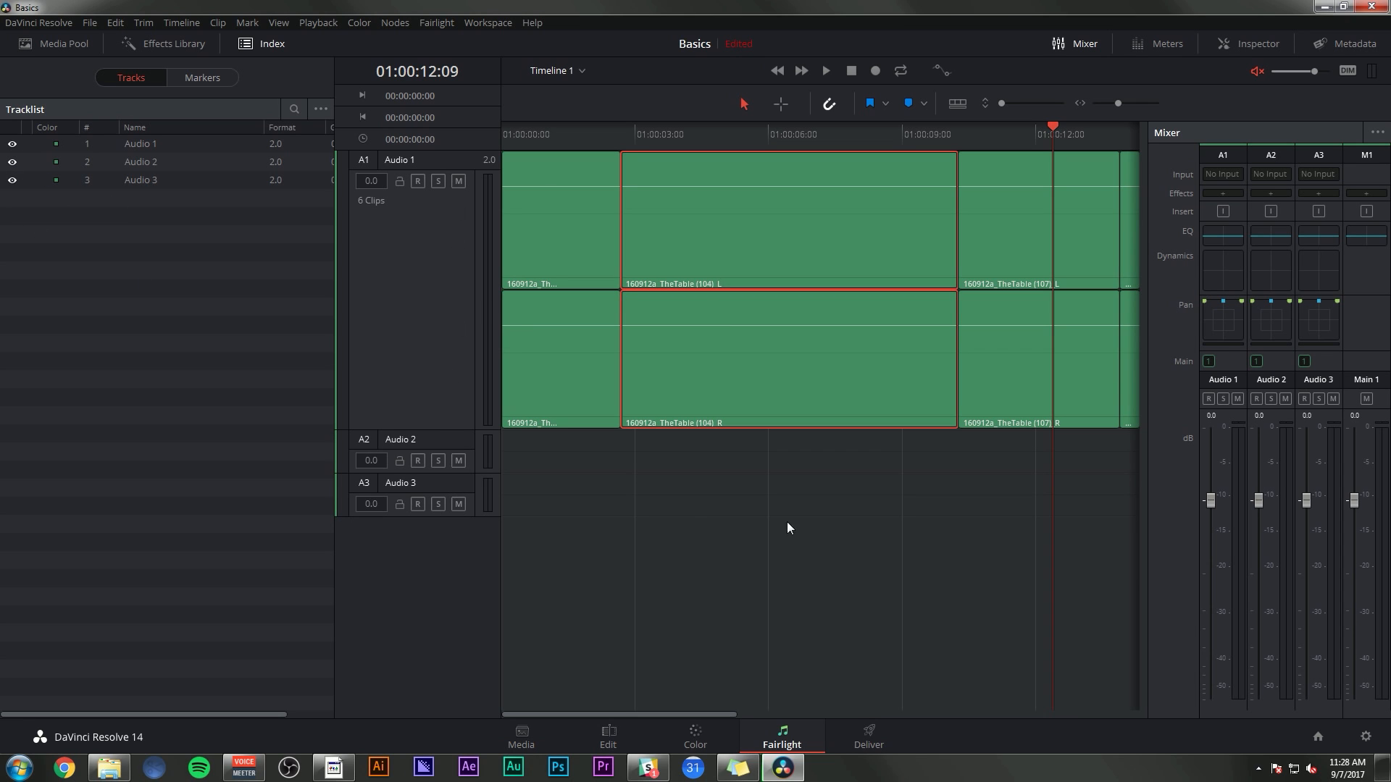
left_click_drag(461, 429, 457, 276)
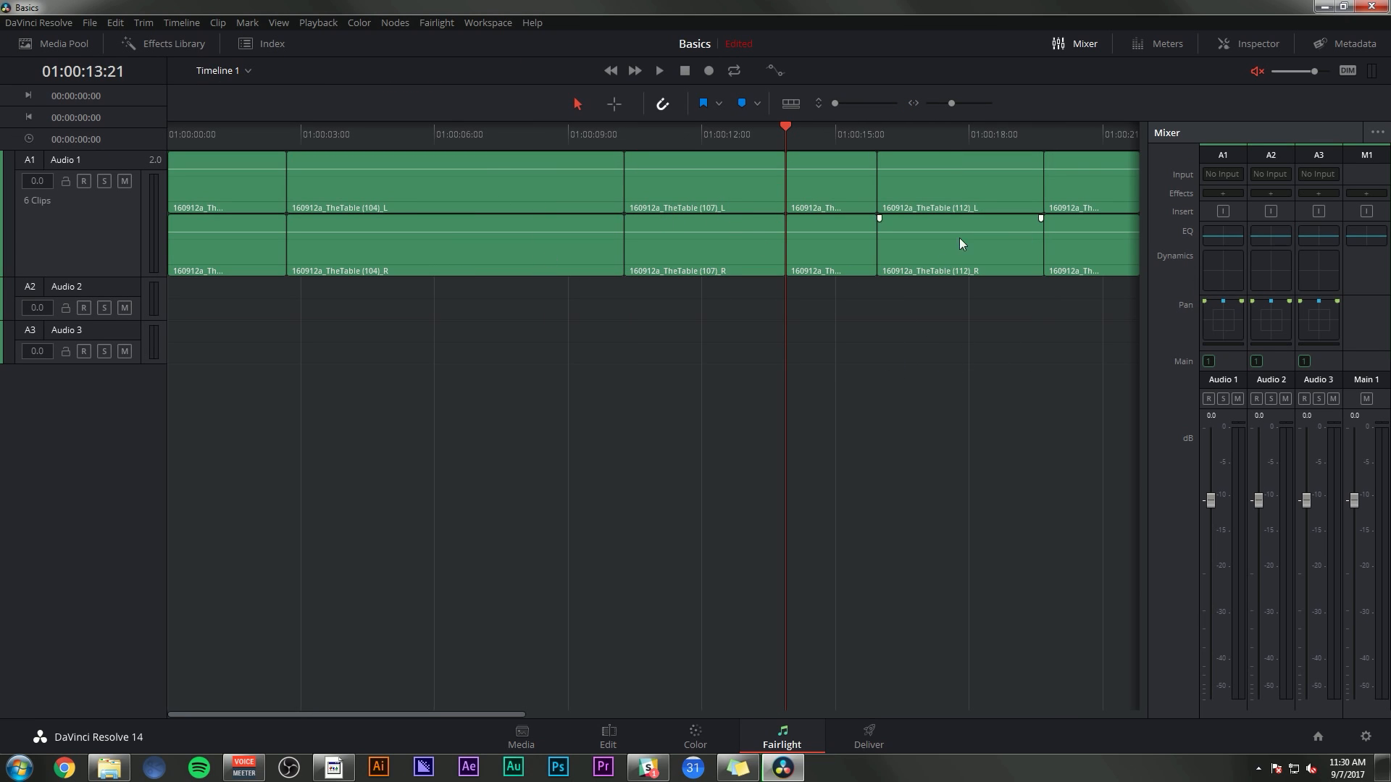
Show the meters, float the viewer to preview the frame at 01:00:12:13, then dock it and hide the meters
left_click(1162, 43)
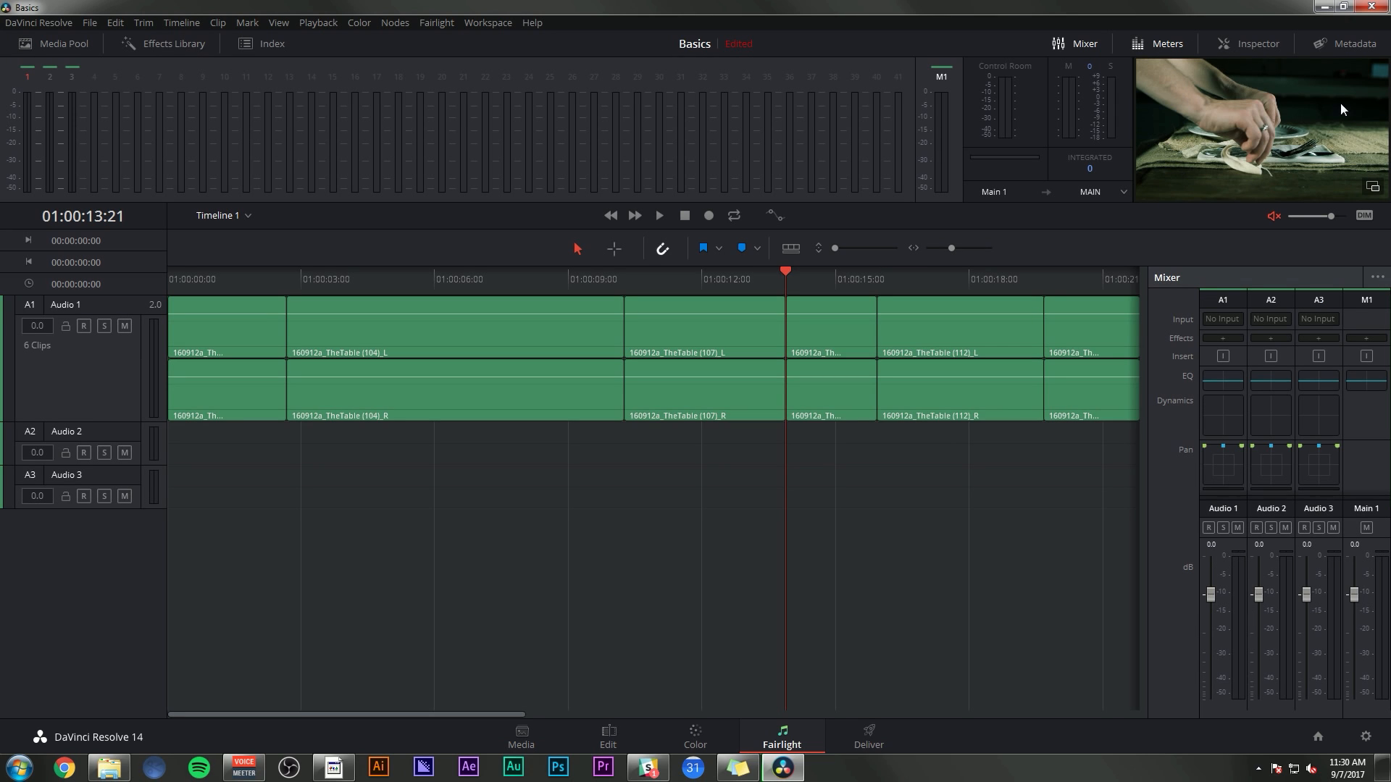
left_click(1372, 187)
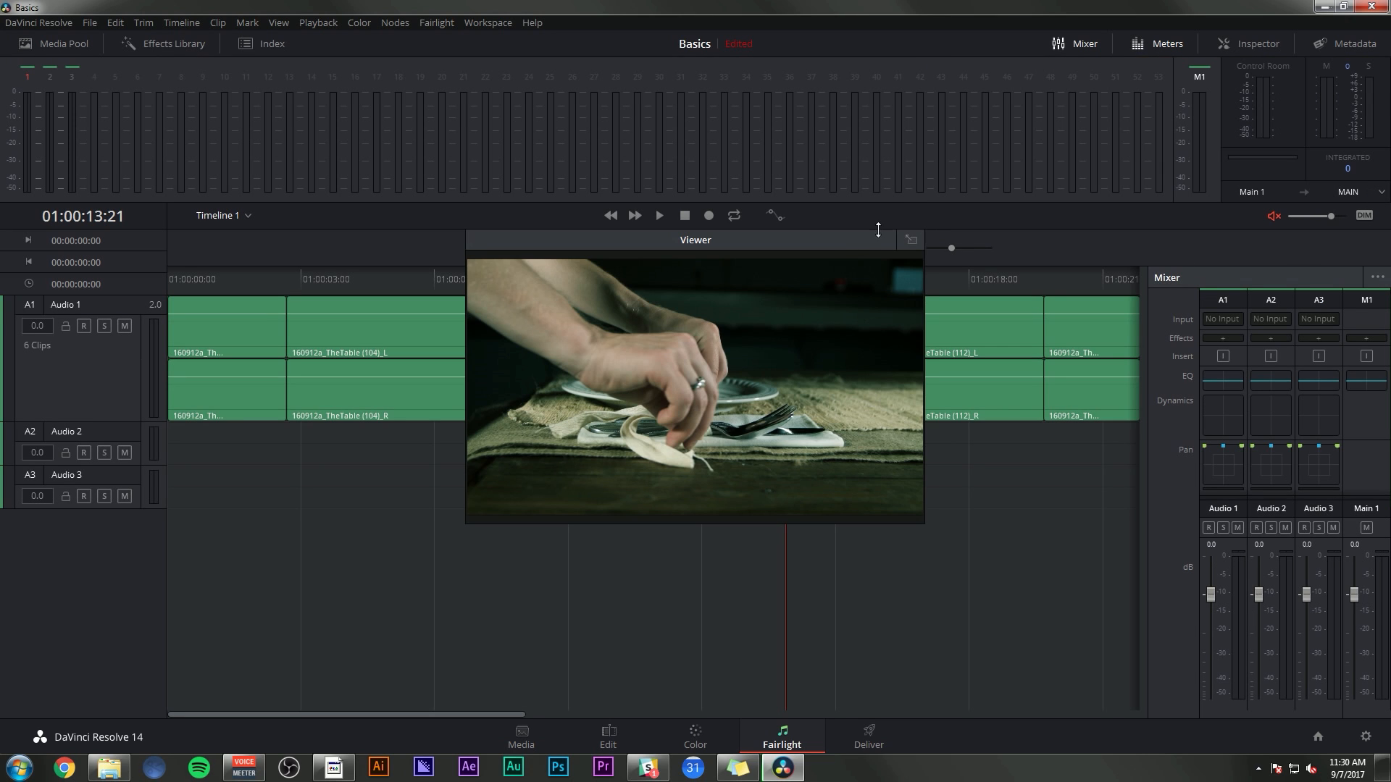
left_click_drag(832, 230, 439, 73)
left_click(727, 277)
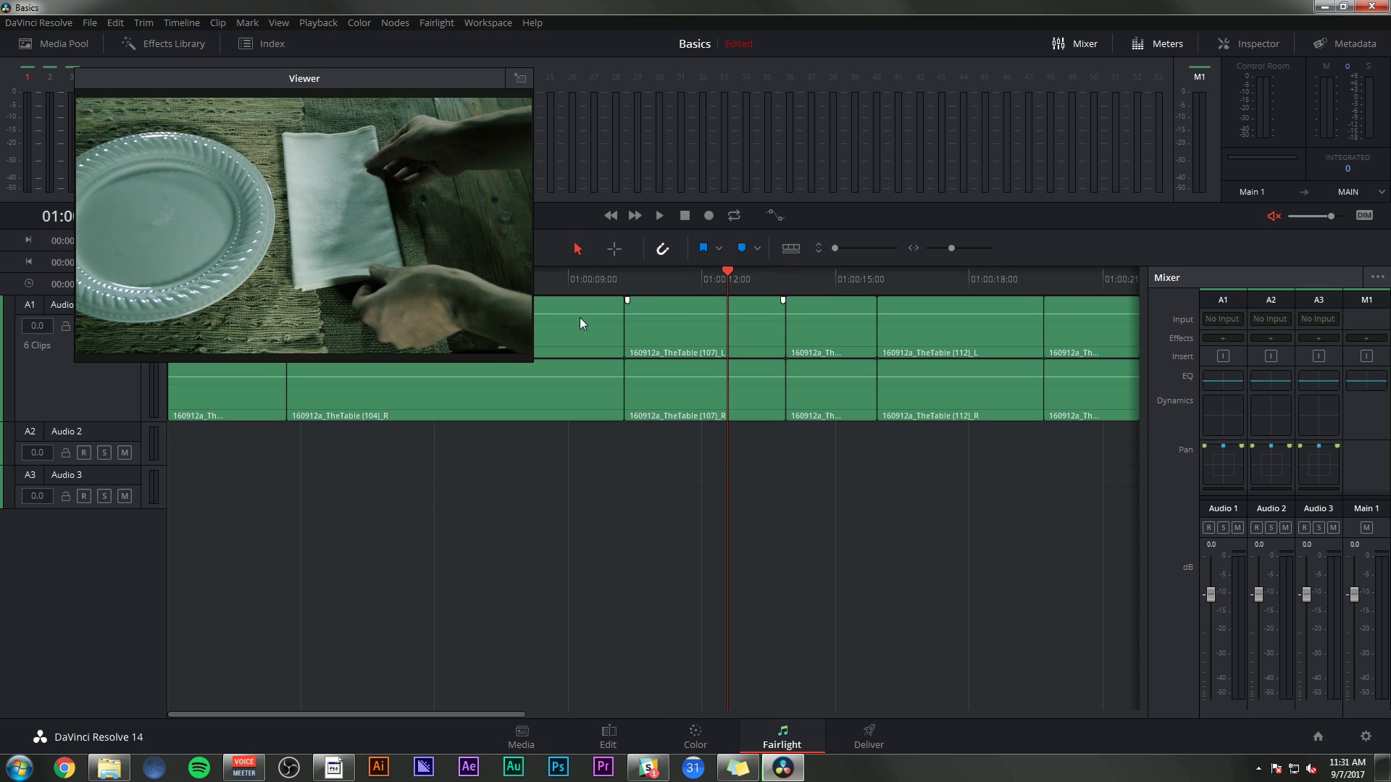
left_click(520, 78)
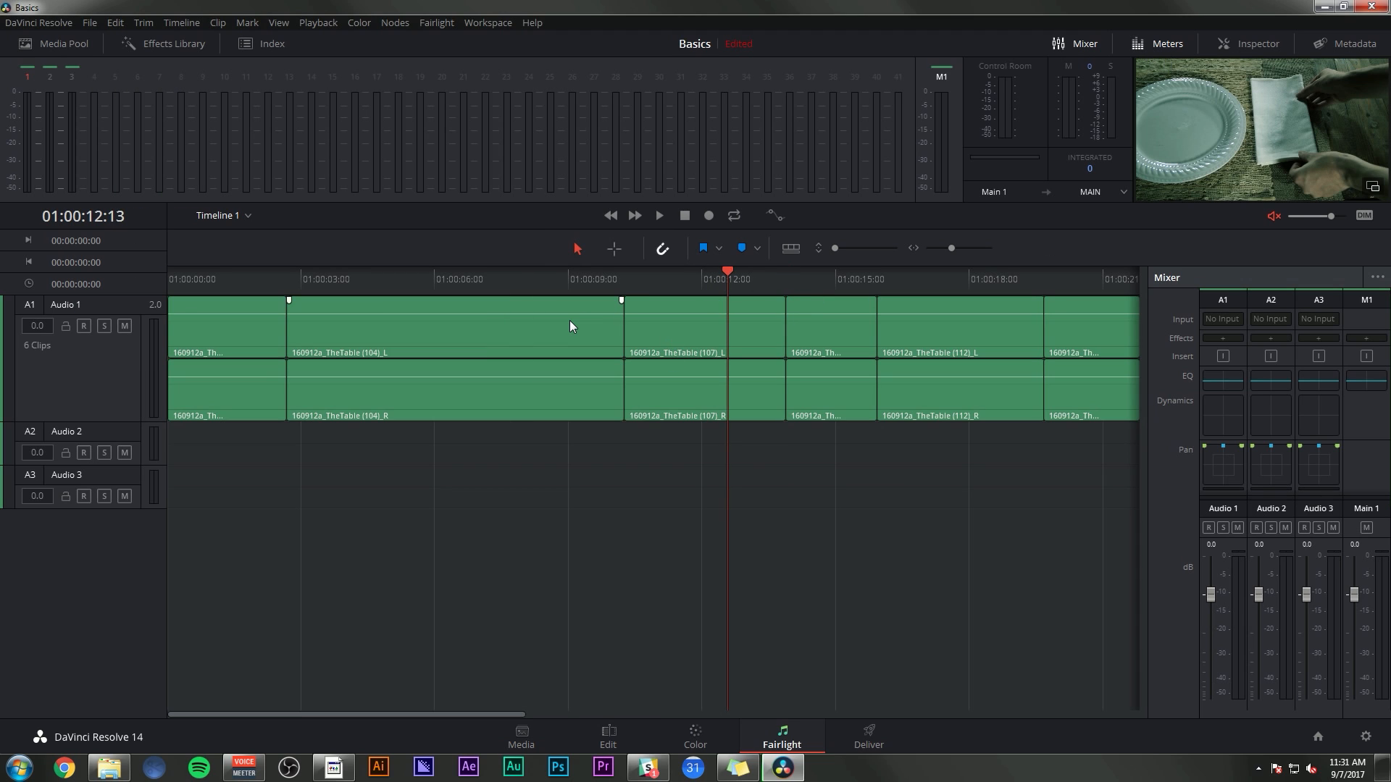
left_click(1136, 45)
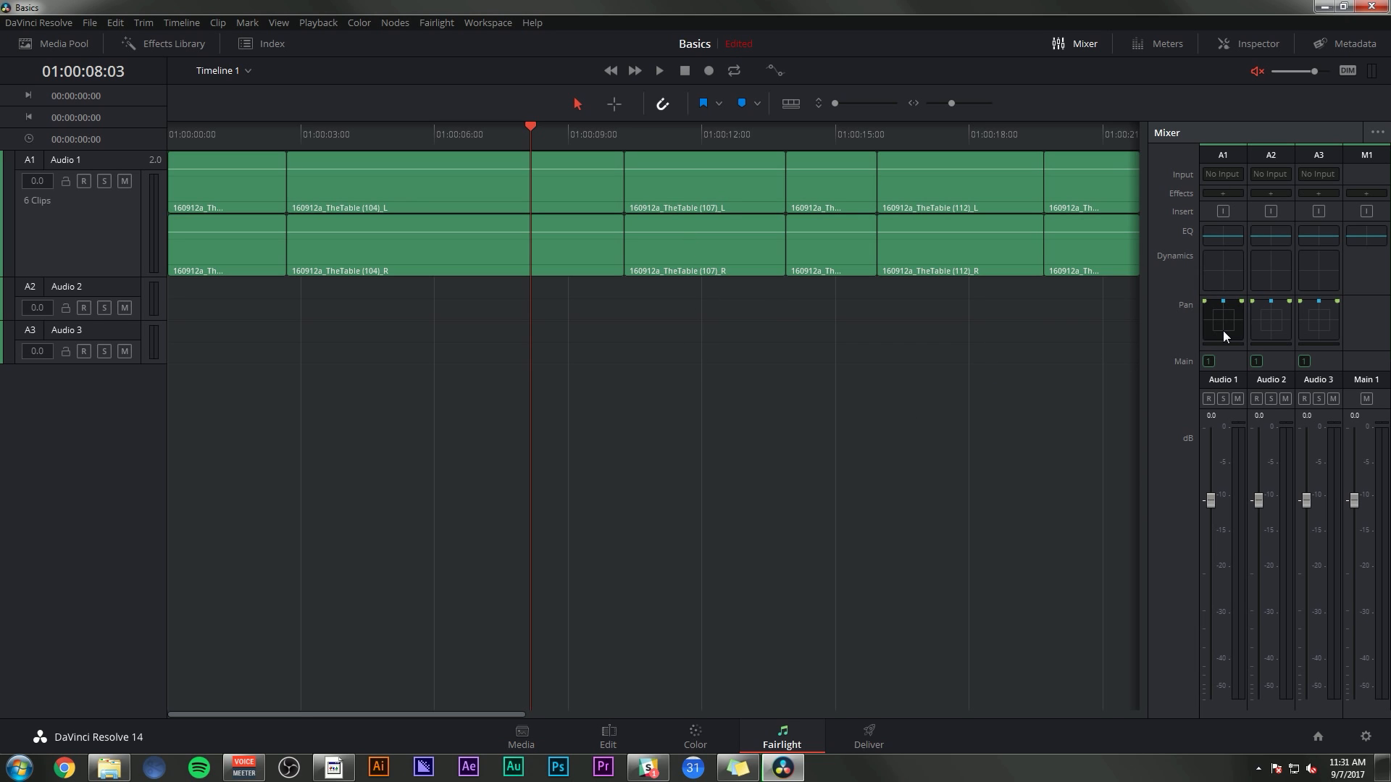
Examine the Audio 1 track's equalizer and close it
left_click(1225, 236)
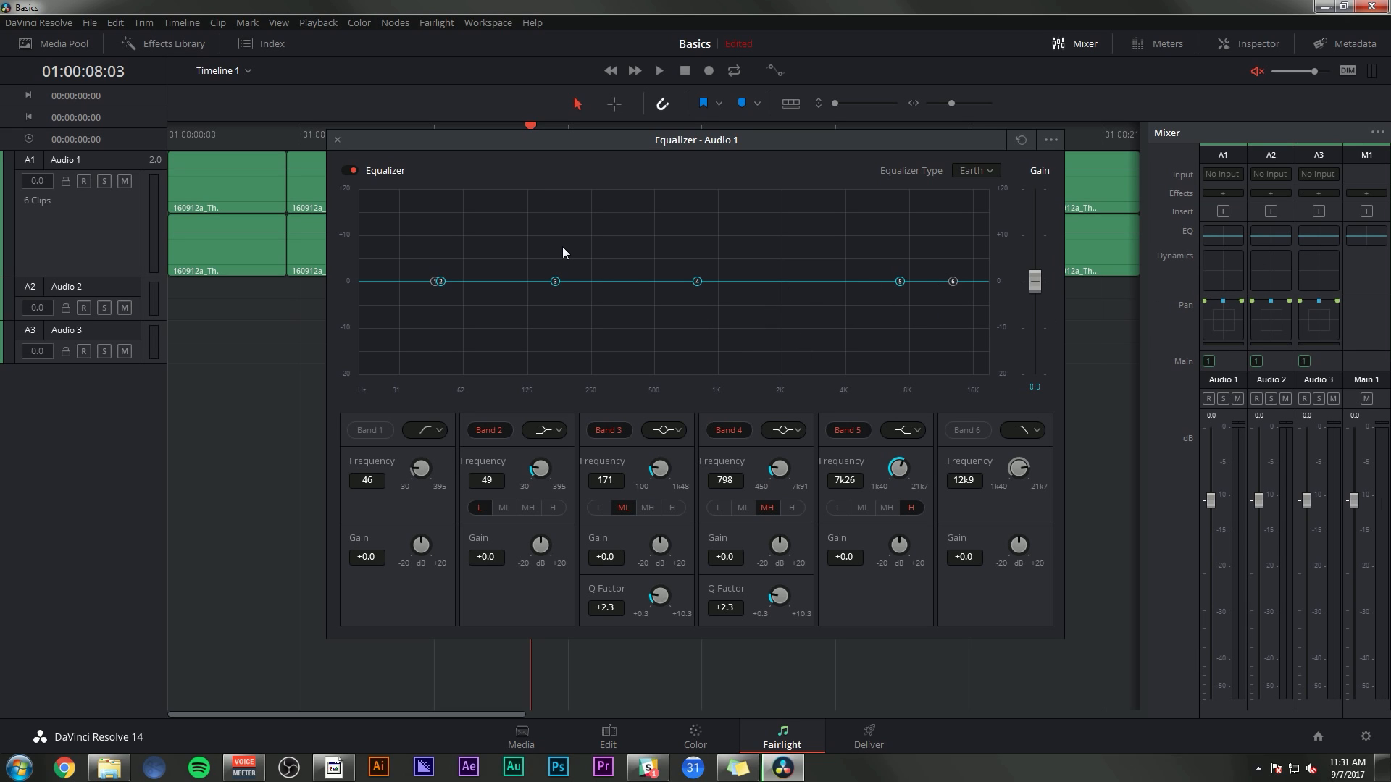
left_click(337, 140)
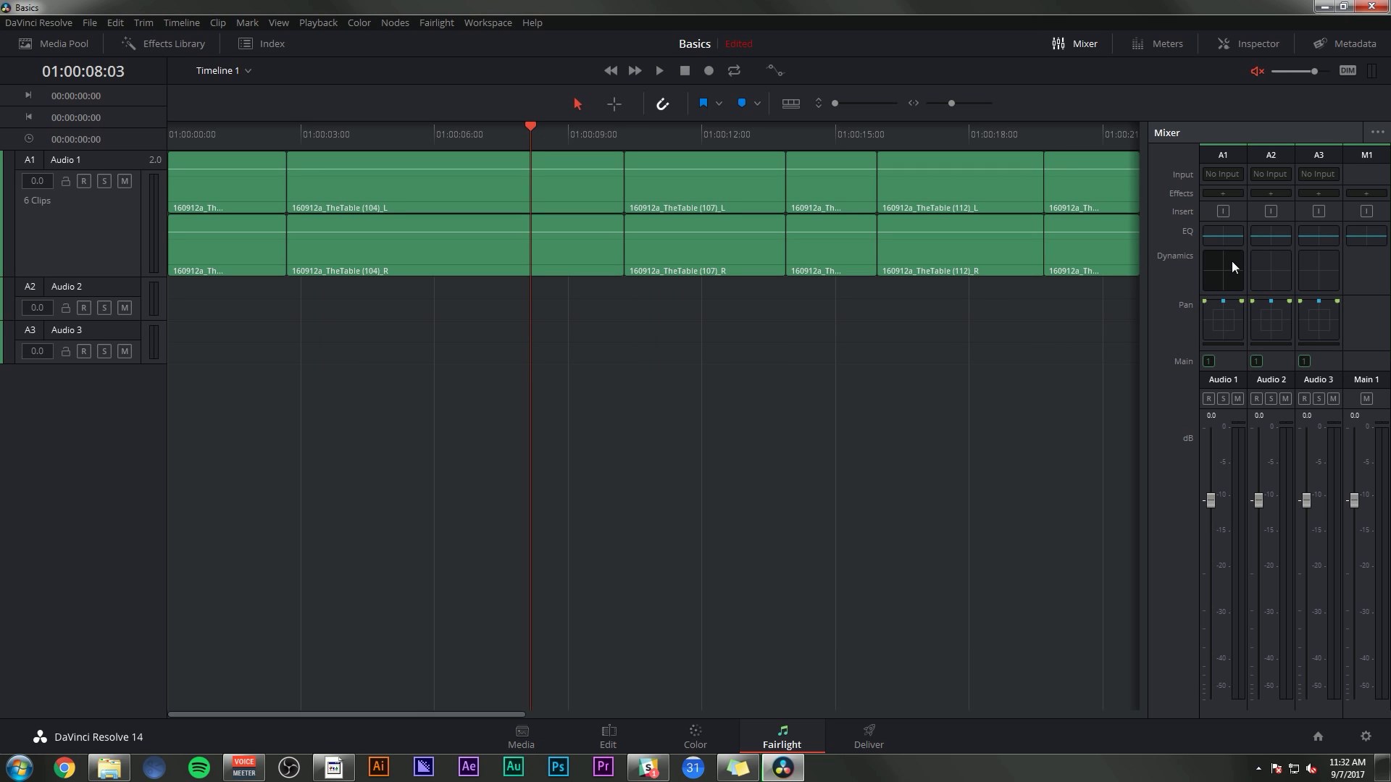
In Audio 1's dynamics, turn off the limiter and set the compressor to a -16.3 dB threshold and a 7.8:1 ratio
double_click(1226, 271)
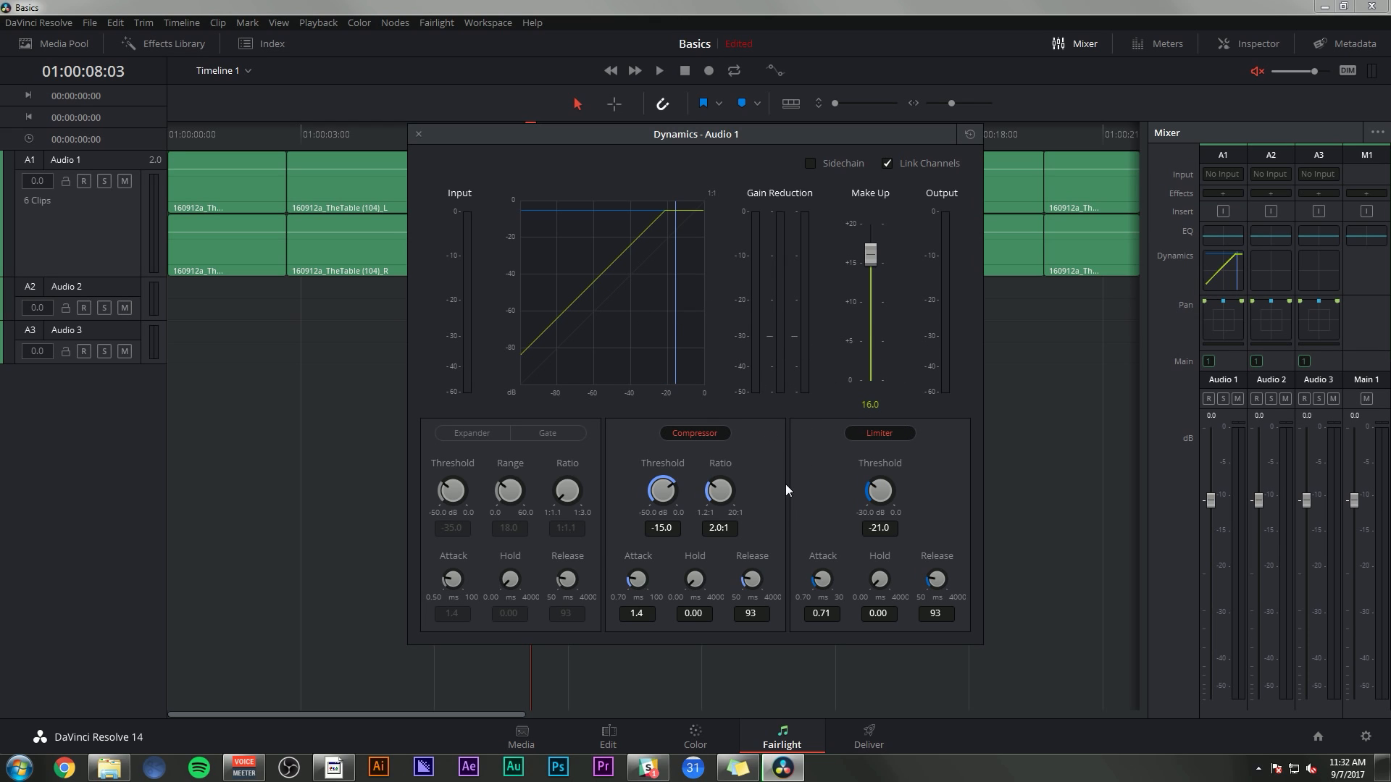
left_click(874, 438)
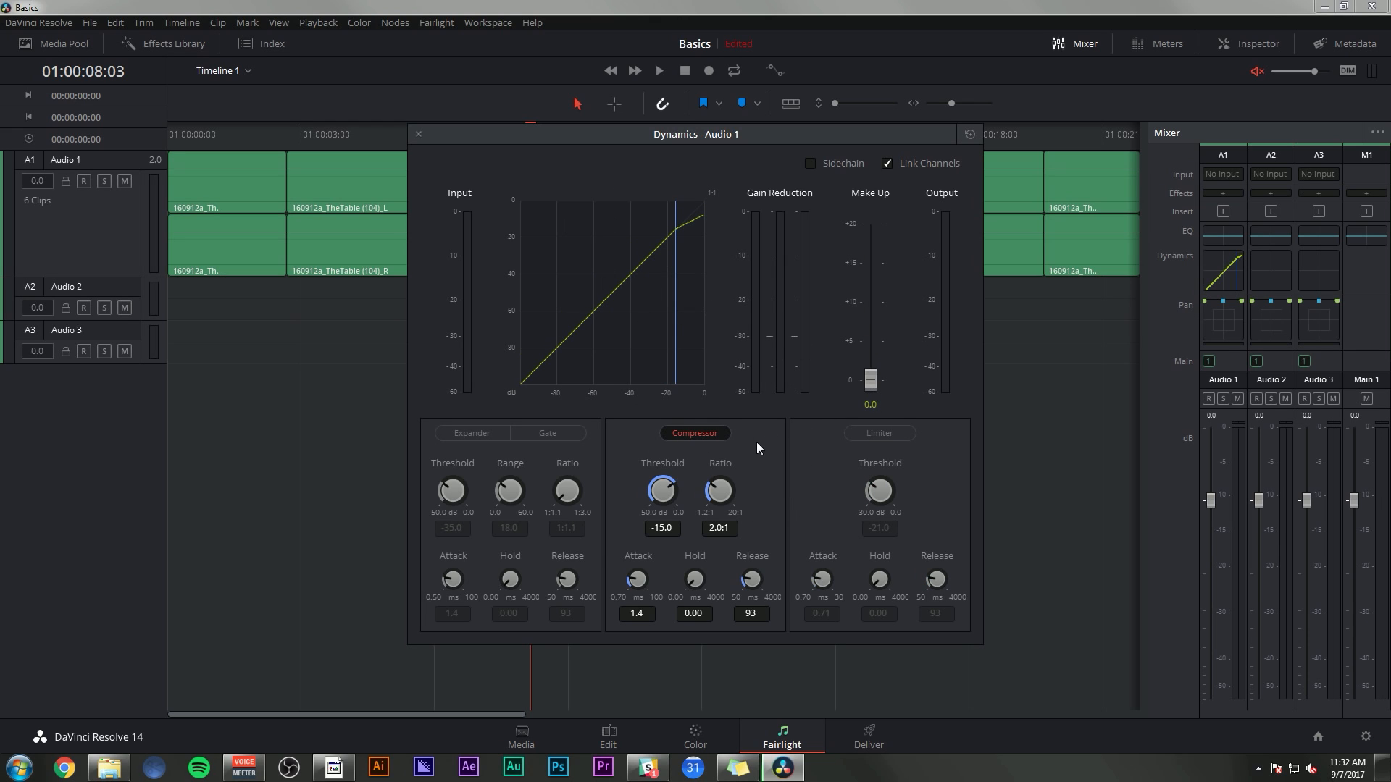
left_click_drag(713, 484, 667, 485)
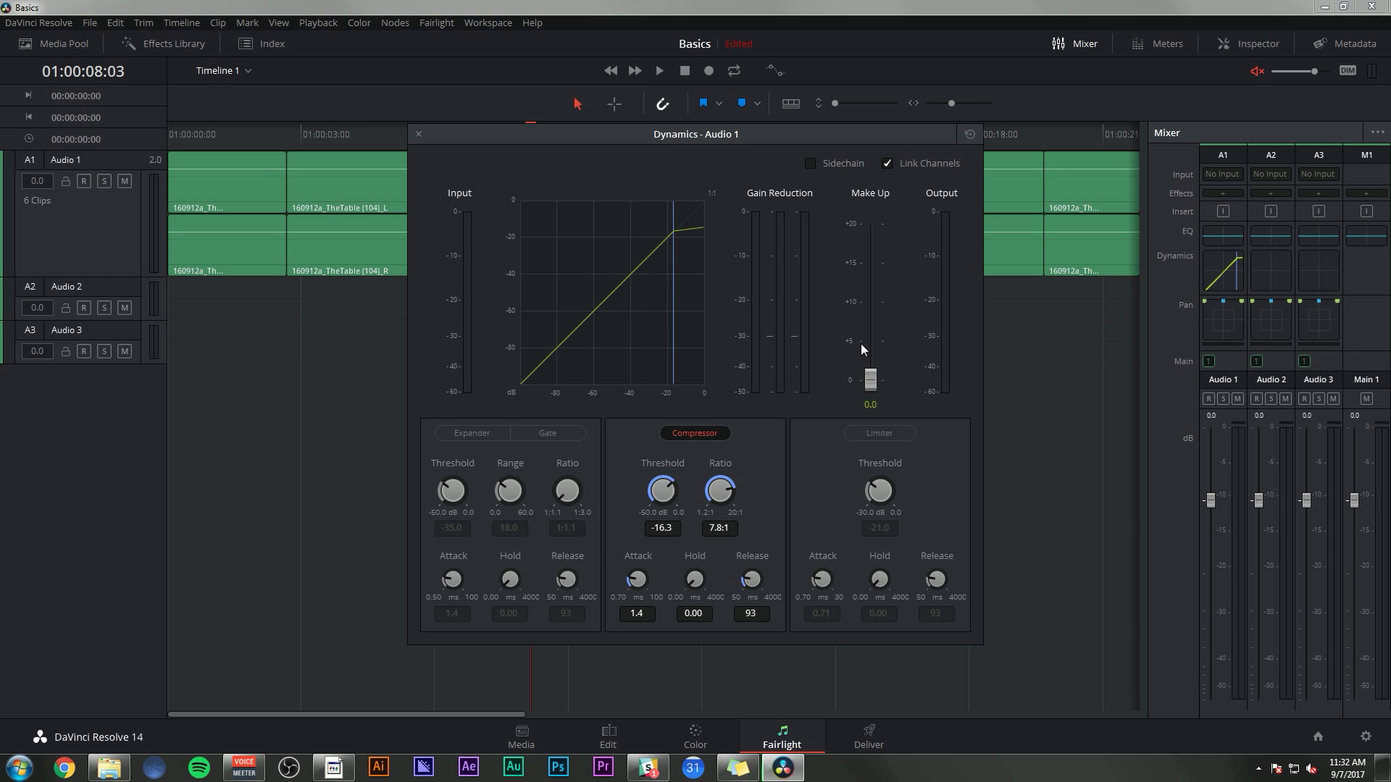
Raise Audio 1's dynamics make-up gain to 12.0, then reset the track's dynamics and close them
left_click_drag(871, 379, 884, 287)
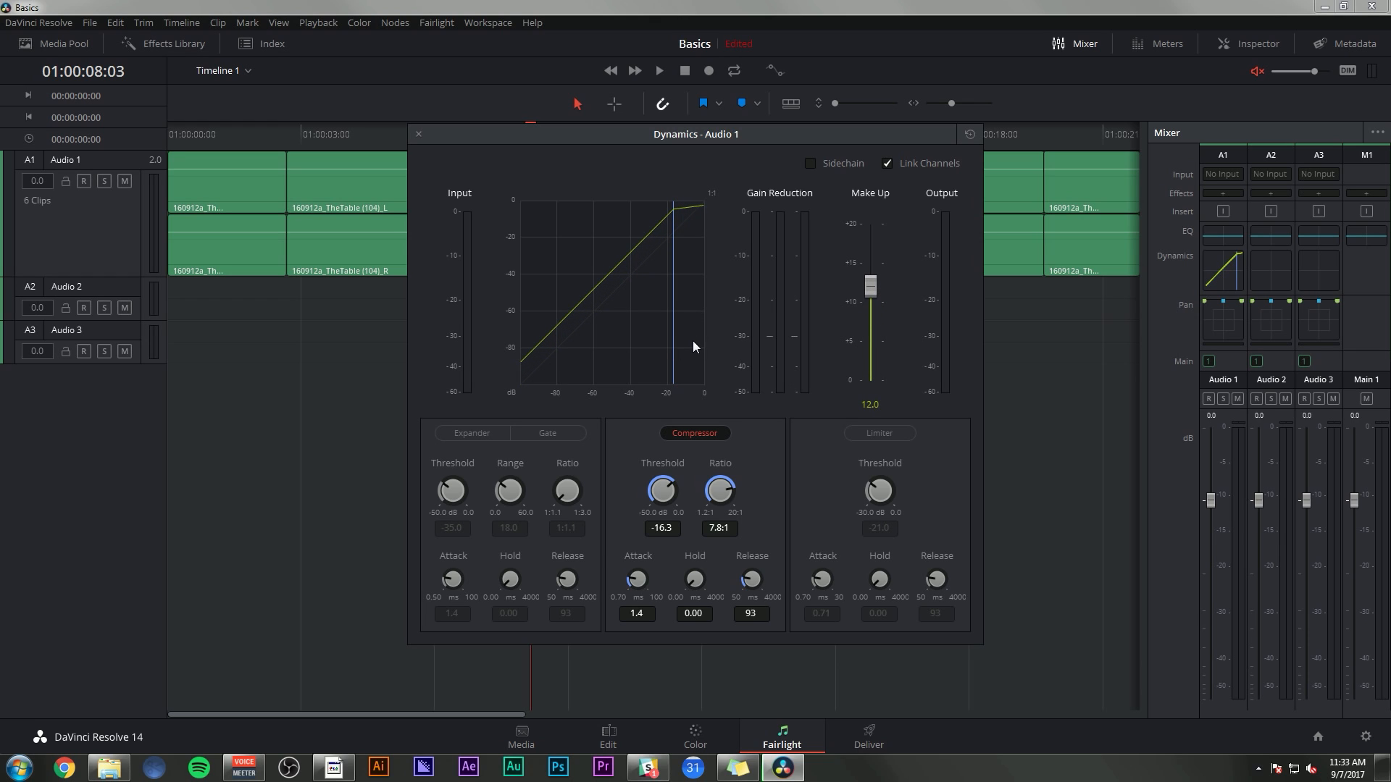
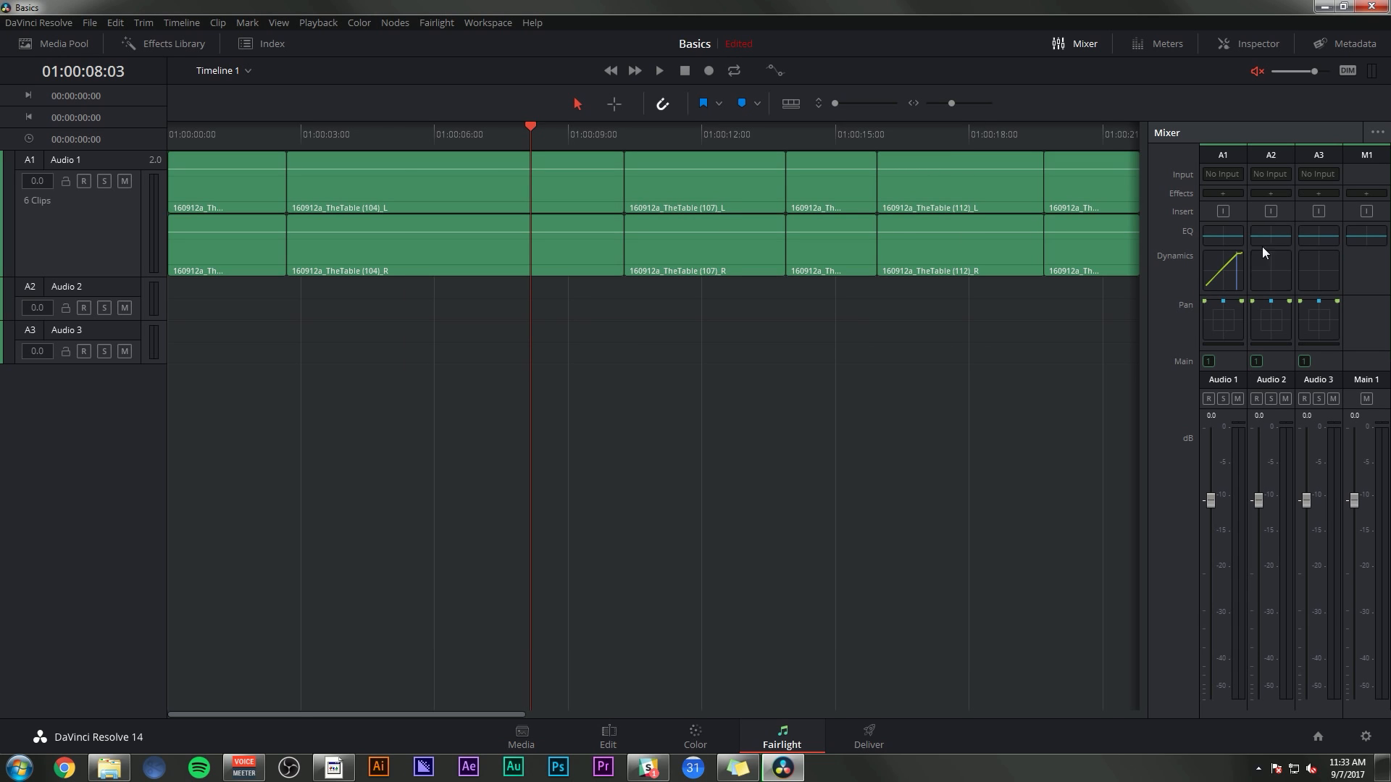
double_click(1228, 266)
left_click(968, 134)
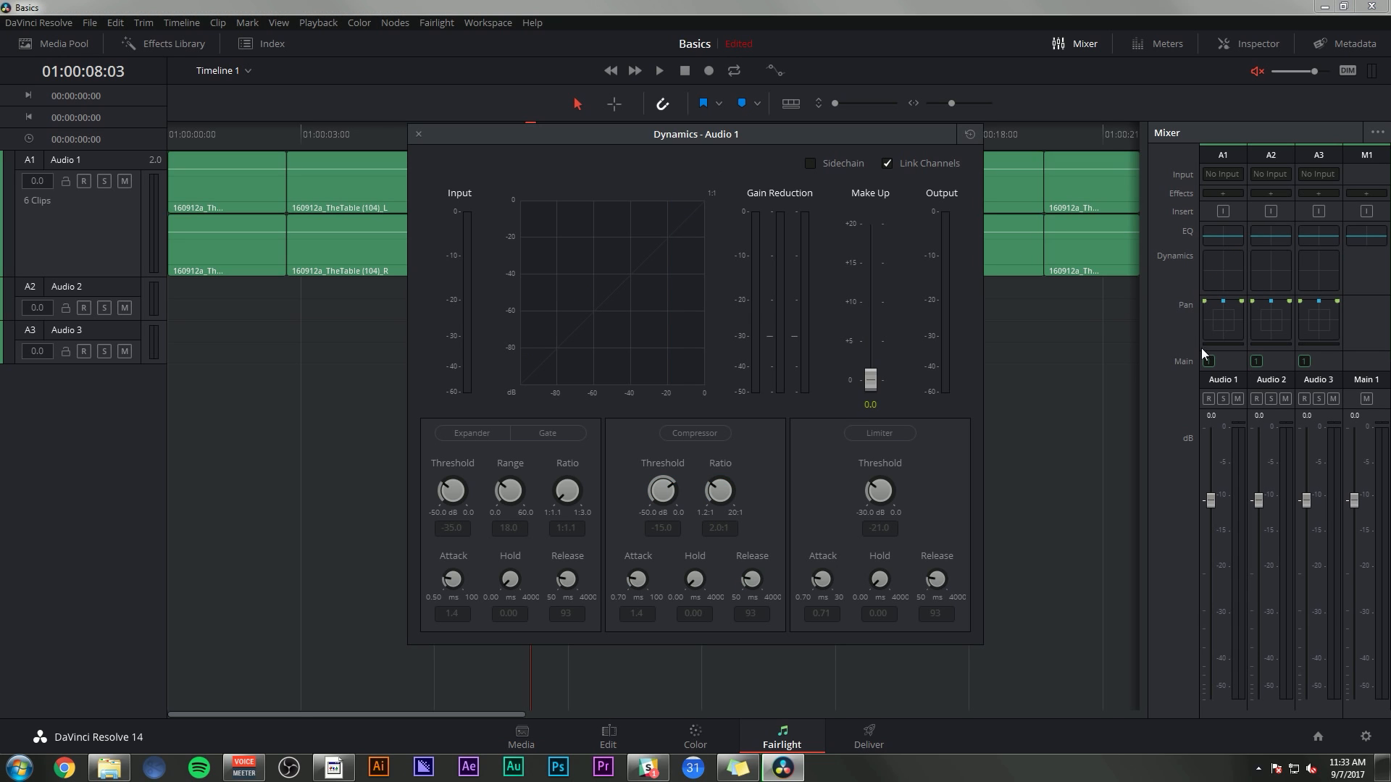
left_click(418, 134)
Change the clip color of the short unlabelled-number clip following 160912a_TheTable (107) on Audio 1 to teal
left_click(836, 239)
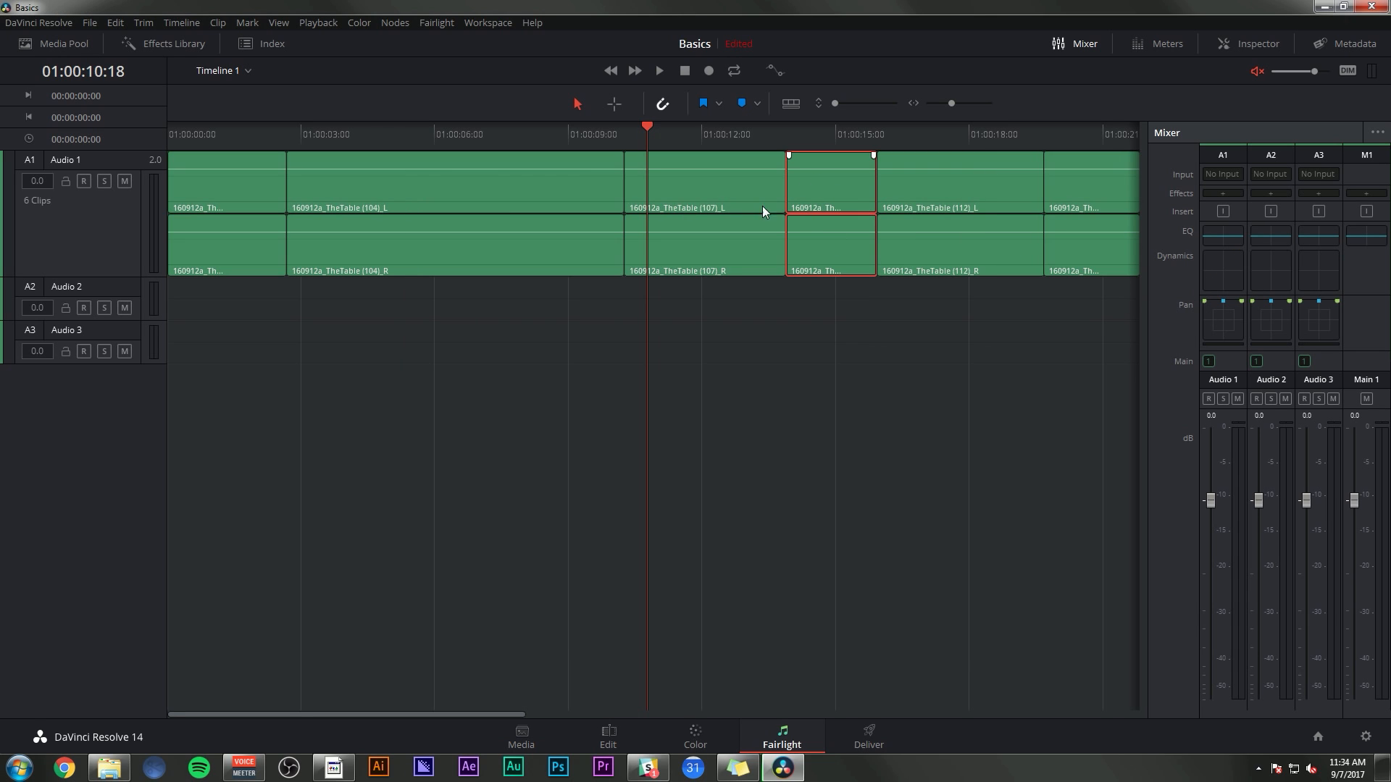
right_click(826, 189)
mouse_move(905, 286)
left_click(1032, 412)
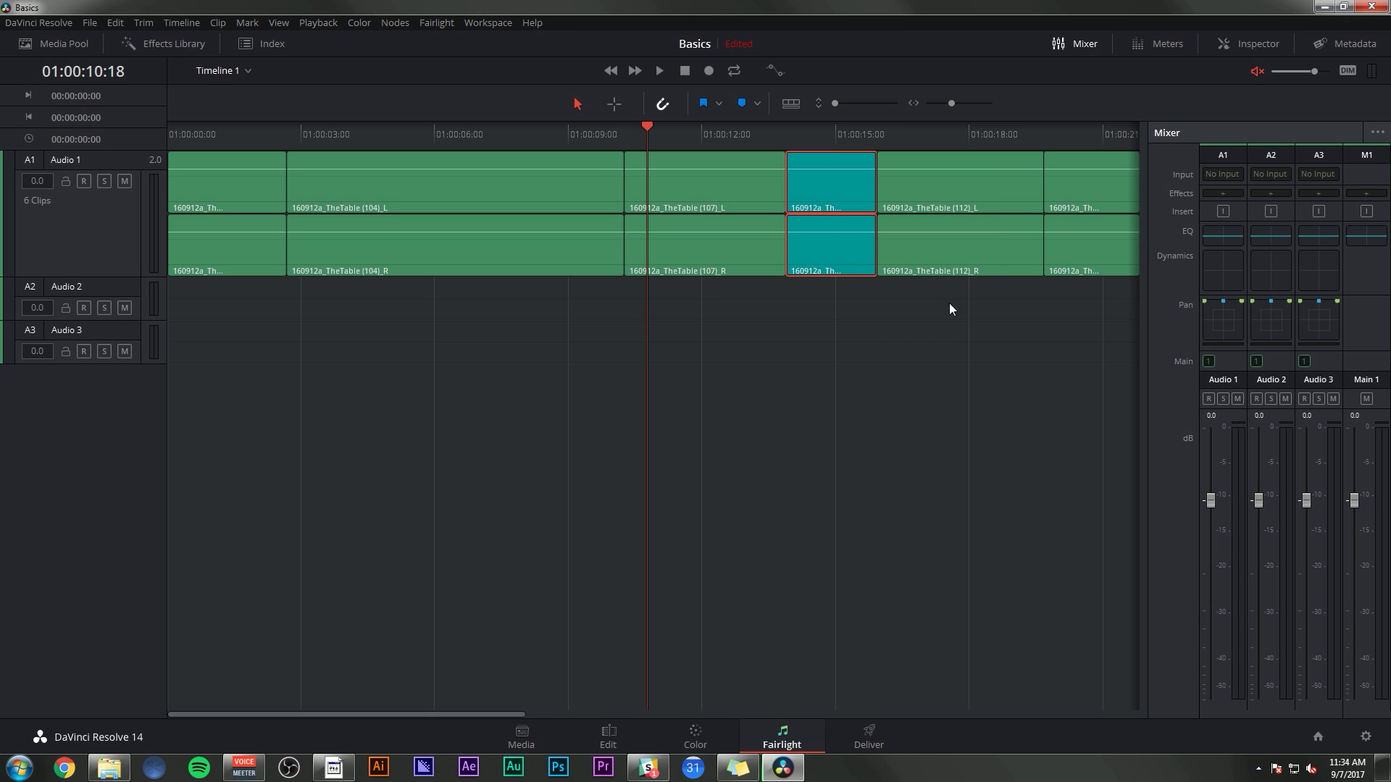
With the playhead at 01:00:14:12, color the clip following the teal one lime on the Edit page, and return to the Fairlight page
left_click(813, 142)
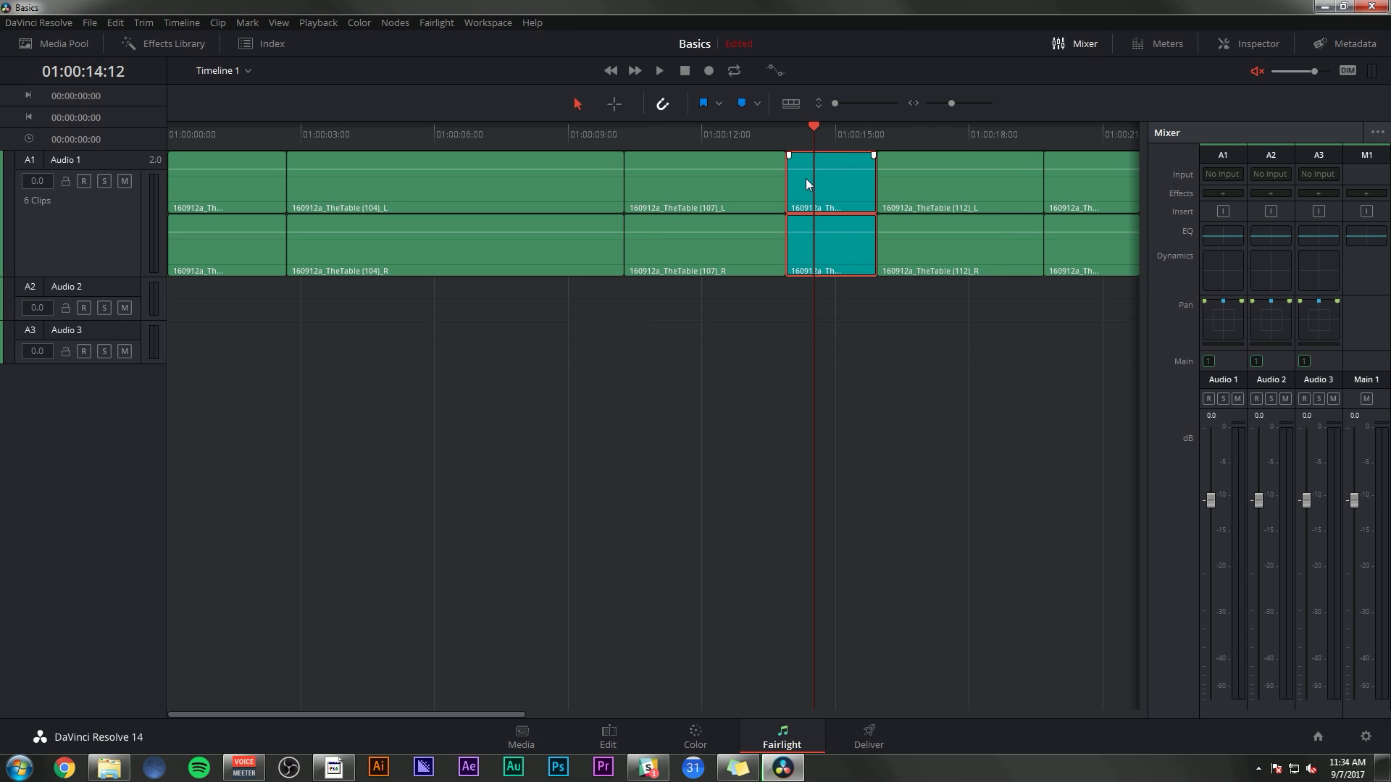
key("shift+3")
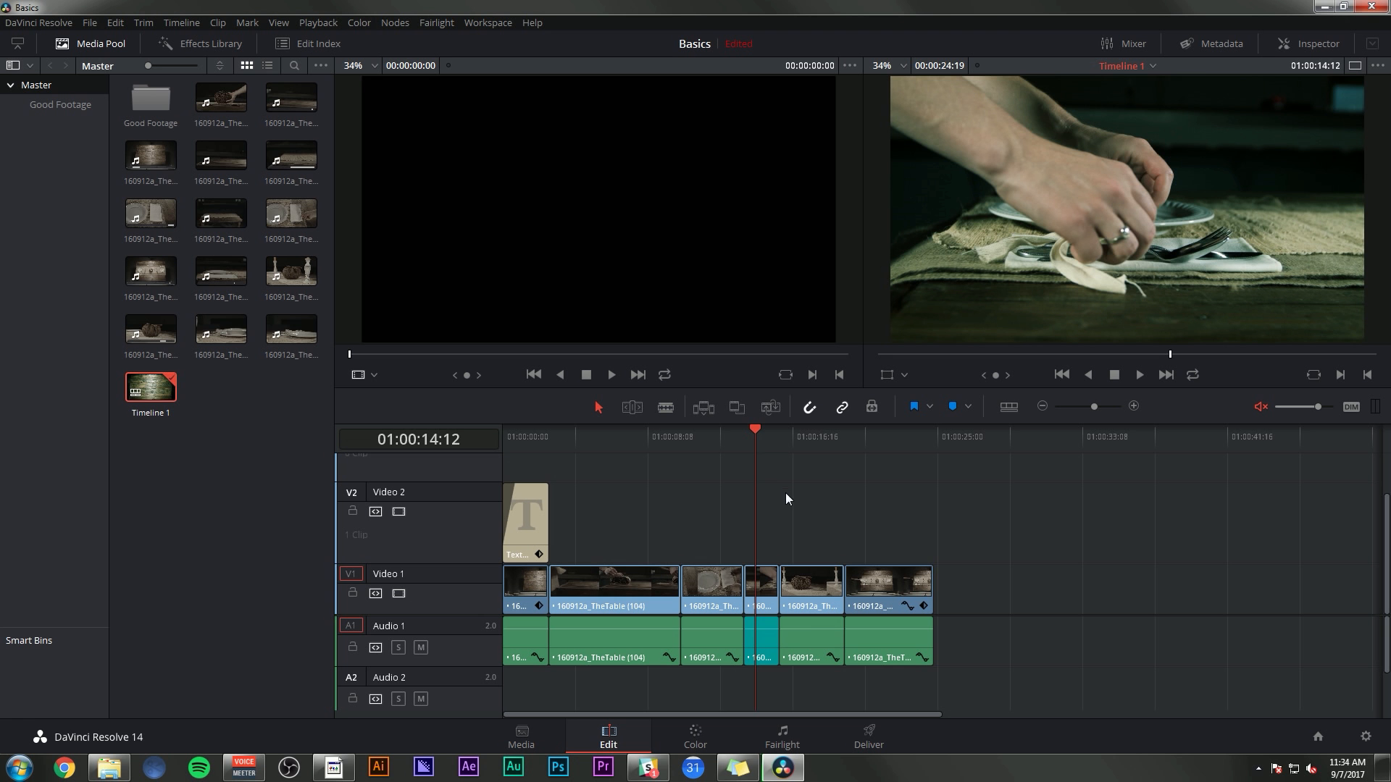
left_click(810, 646)
right_click(810, 646)
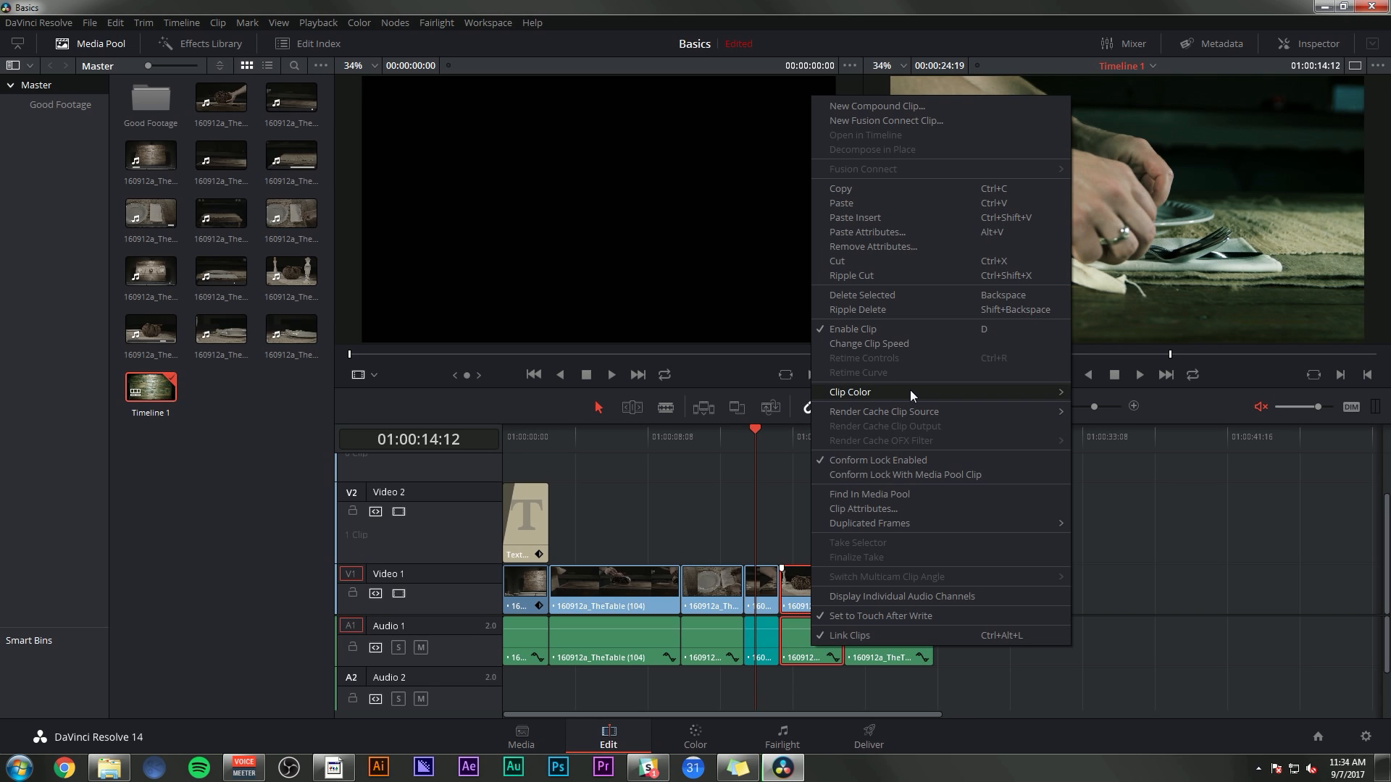
mouse_move(910, 391)
left_click(1099, 467)
key("shift+6")
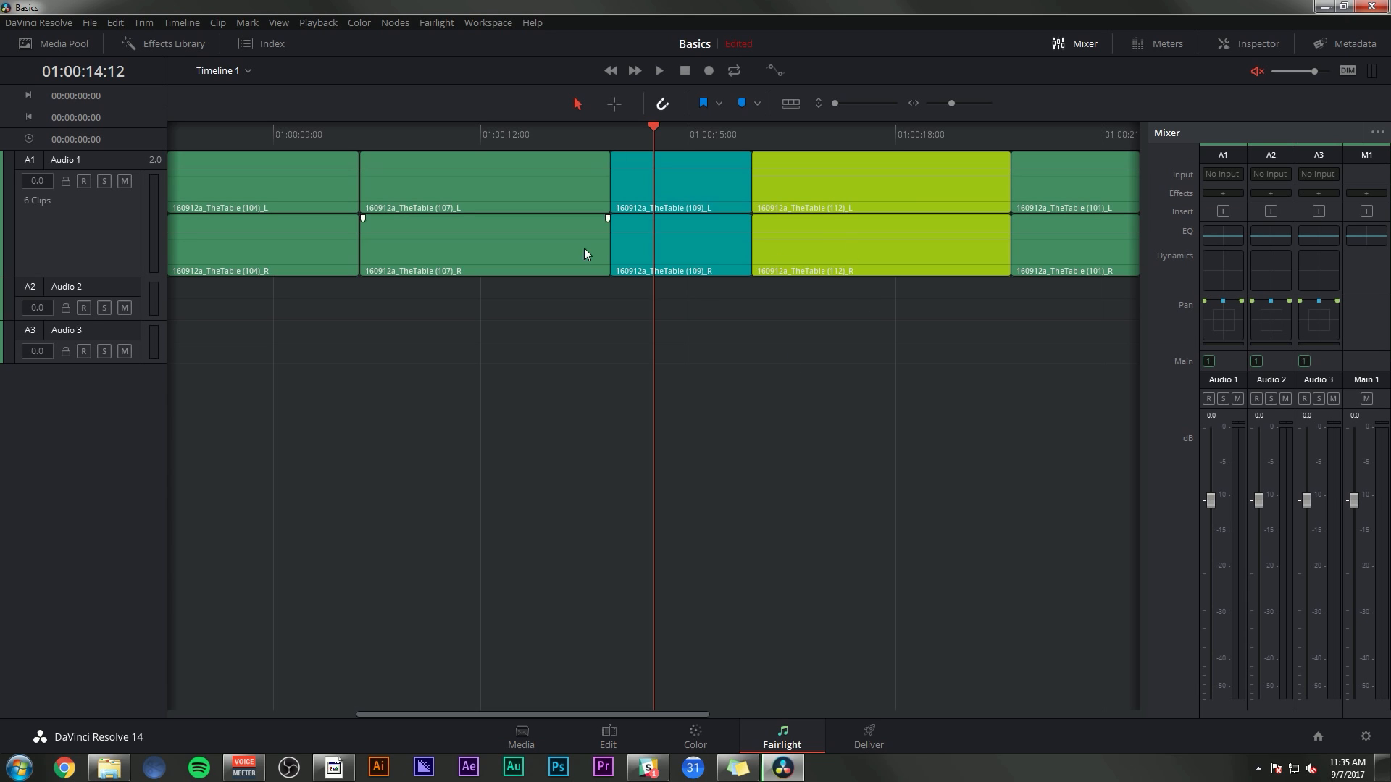
Play the timeline from 01:00:11:17, jump to 01:00:15:00 and stop playback
left_click(462, 138)
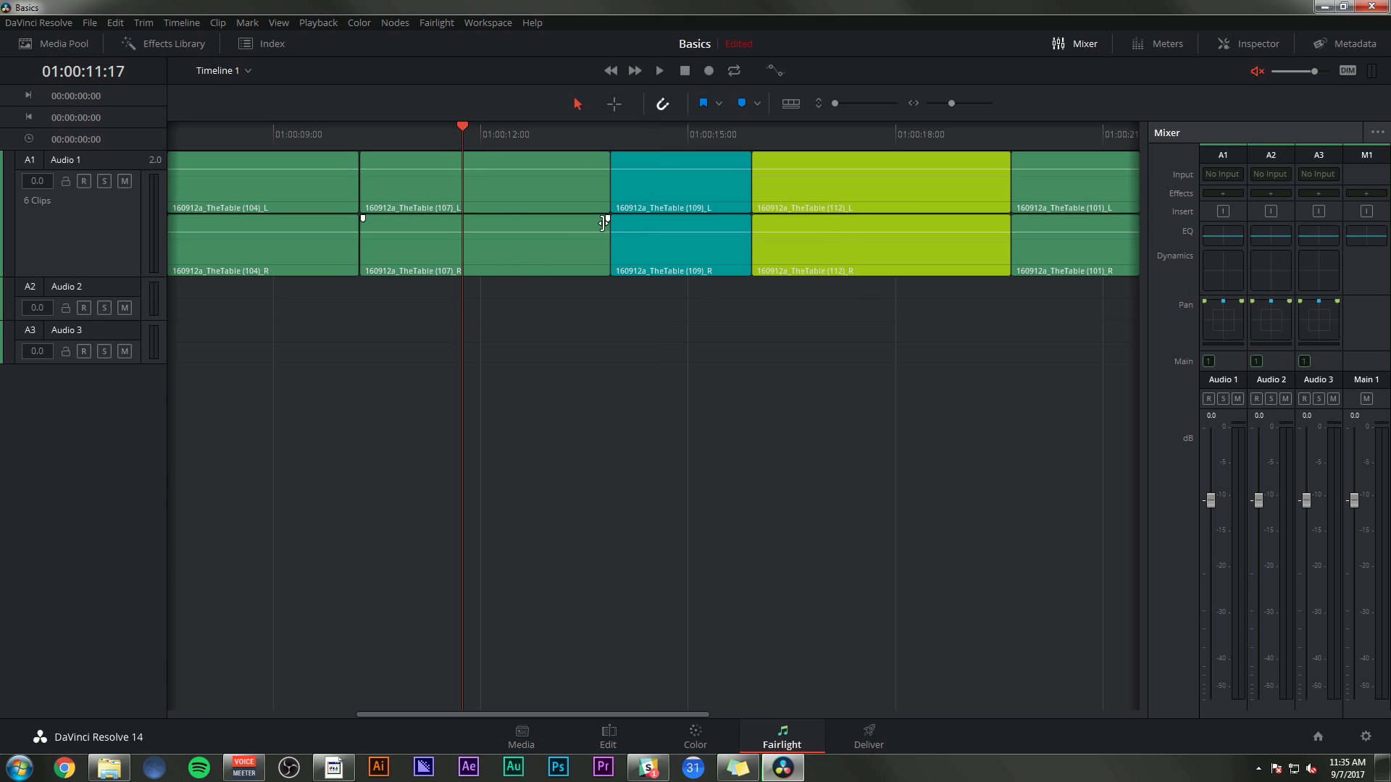
key("space")
left_click(689, 135)
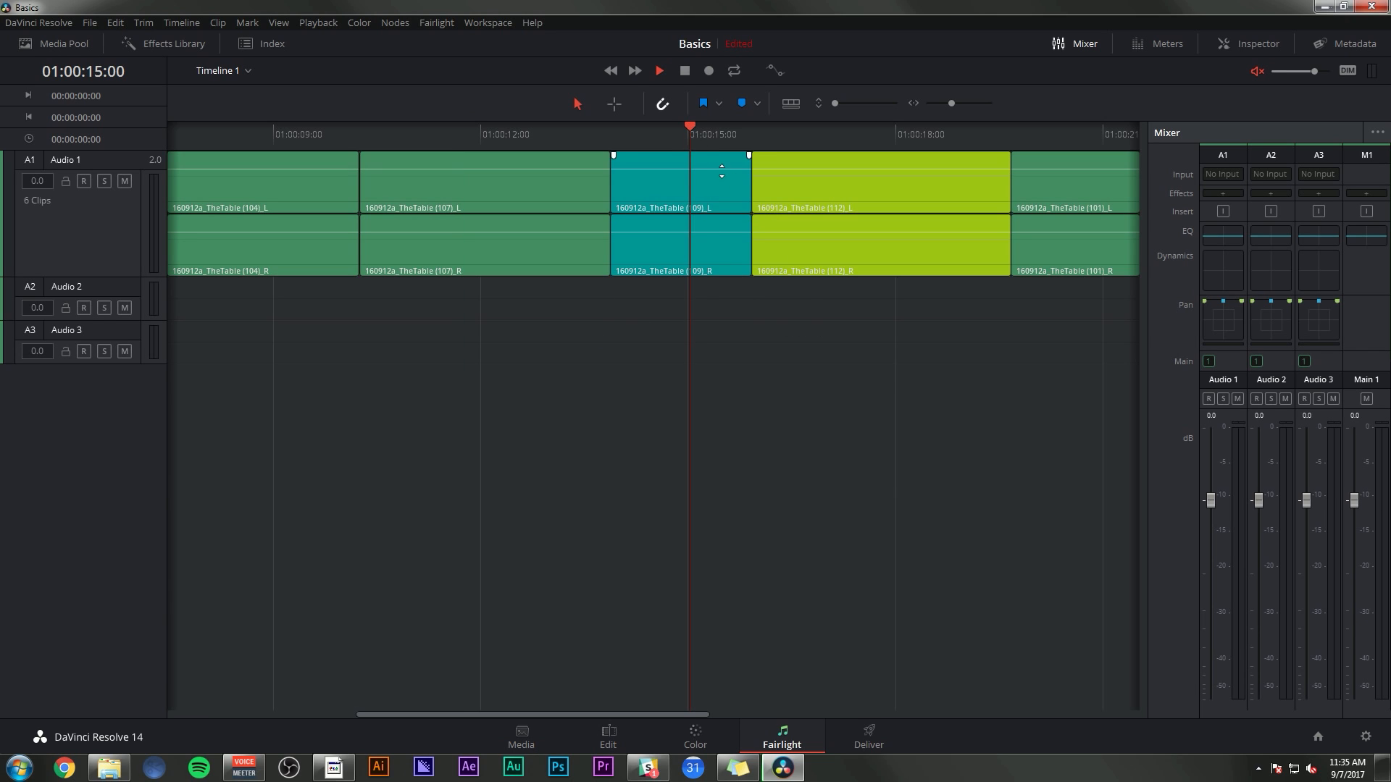
key("space")
In the Windows playback devices, set the VoiceMeeter Aux Input's default format to 16 bit, 48000 Hz (DVD Quality) and apply it
right_click(1311, 768)
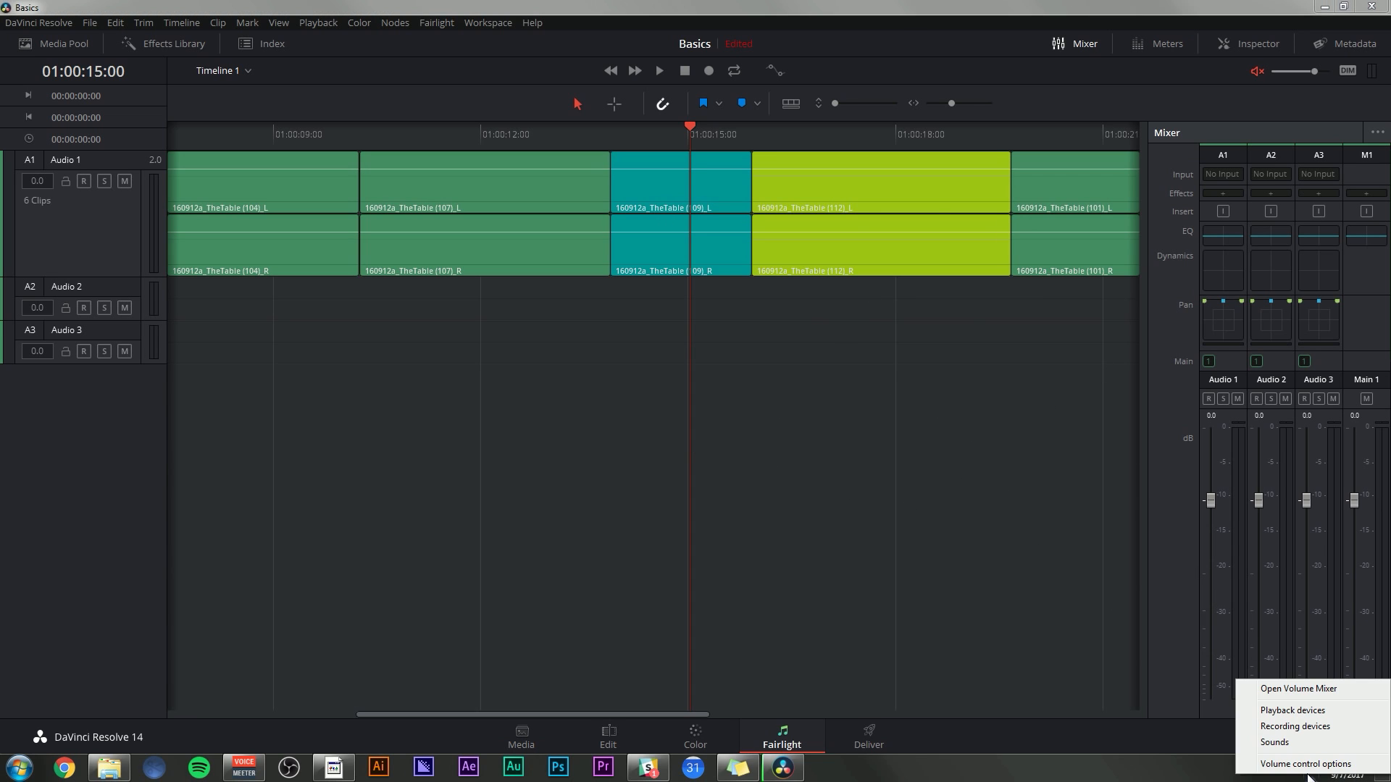
left_click(1302, 712)
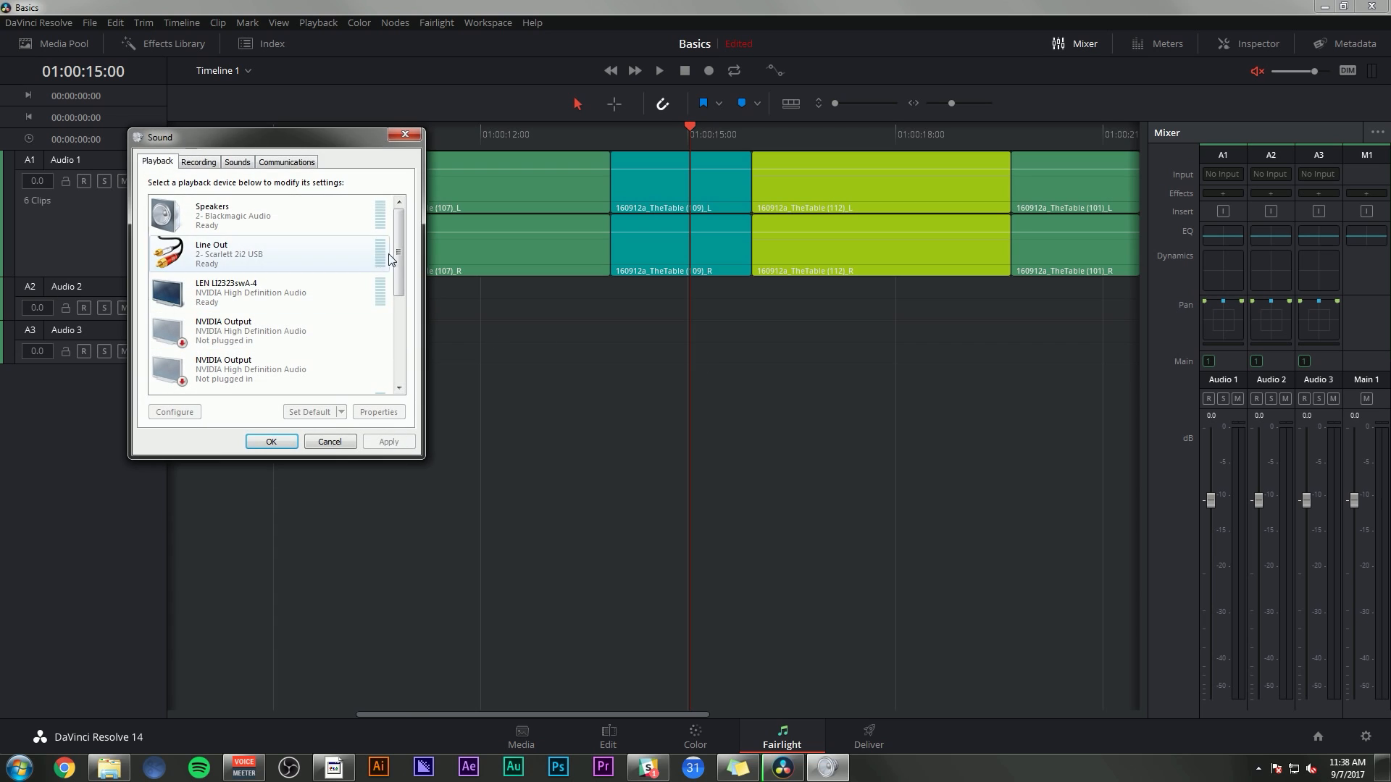
left_click_drag(397, 236, 404, 357)
left_click(241, 341)
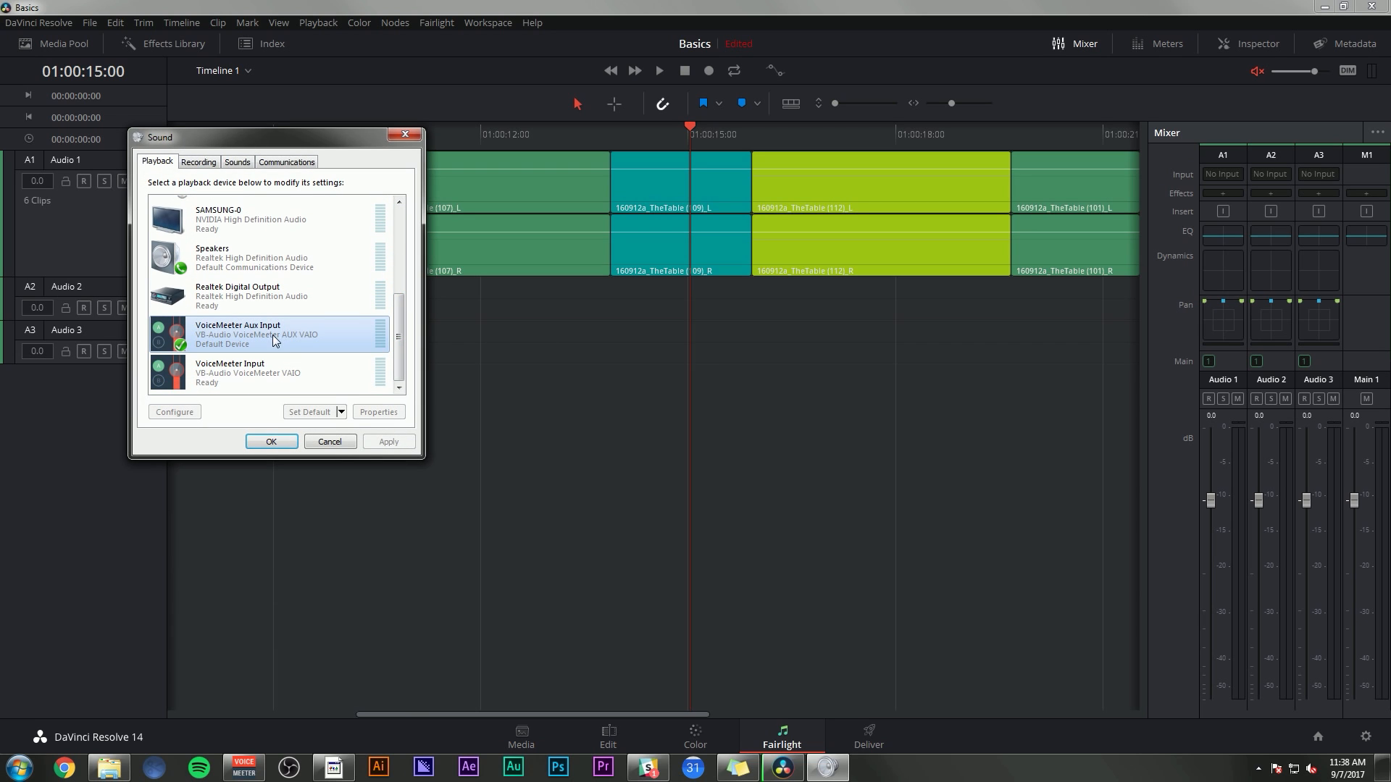
right_click(242, 342)
left_click(287, 470)
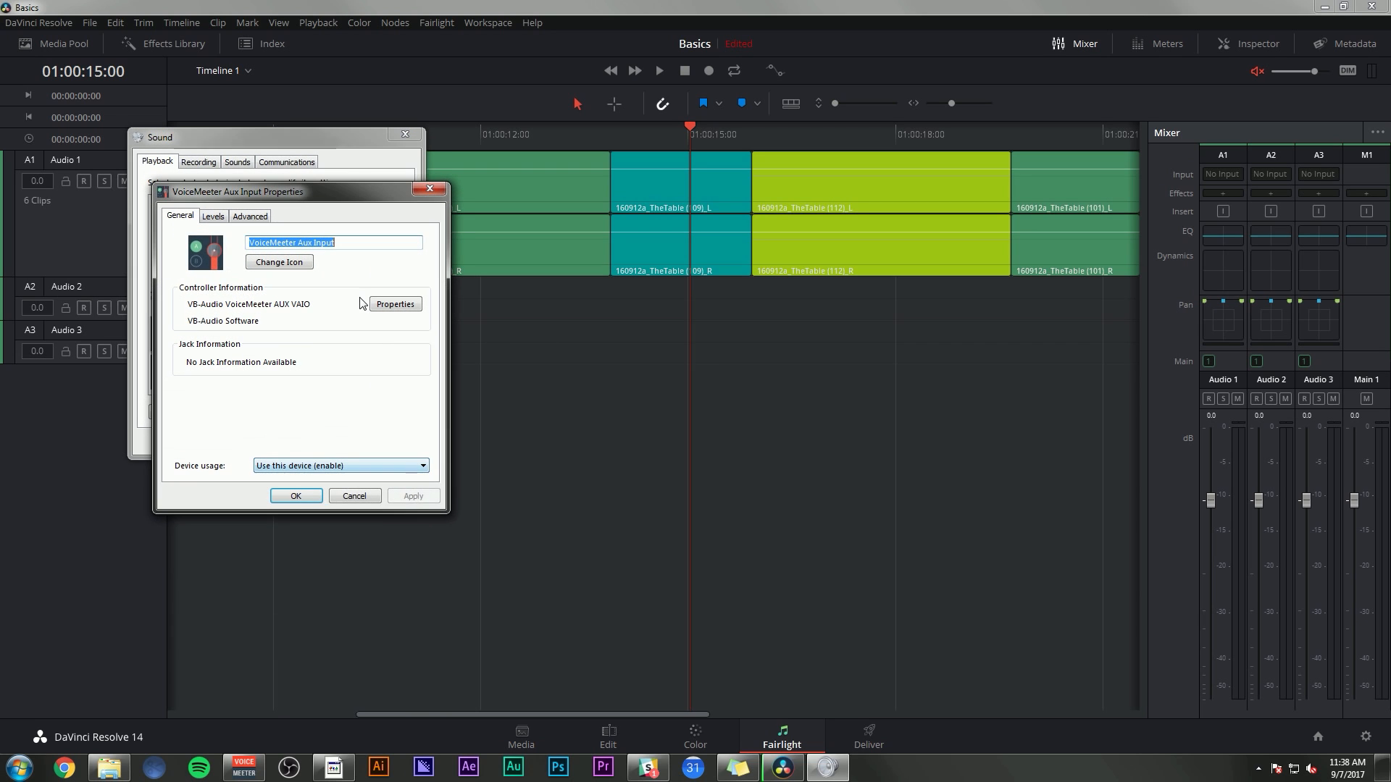
left_click(245, 216)
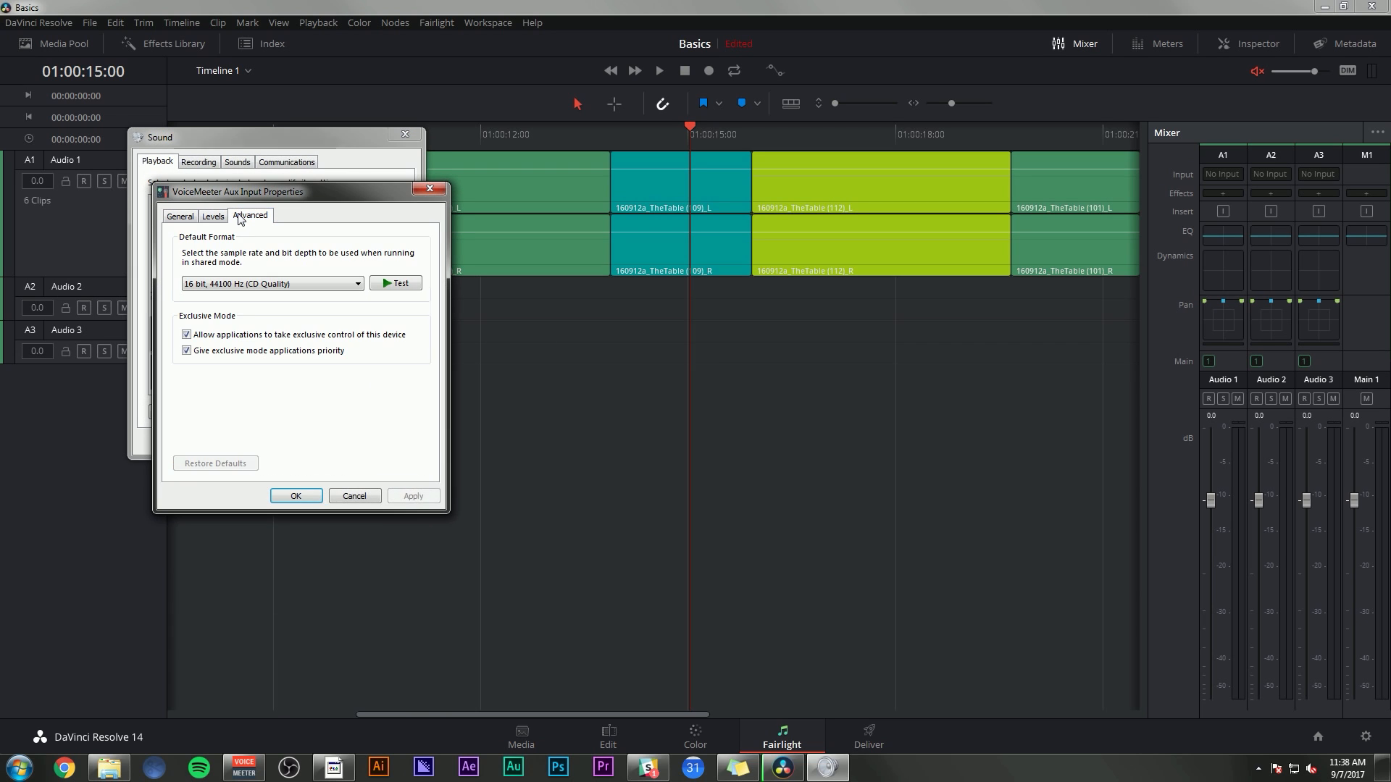
left_click(253, 284)
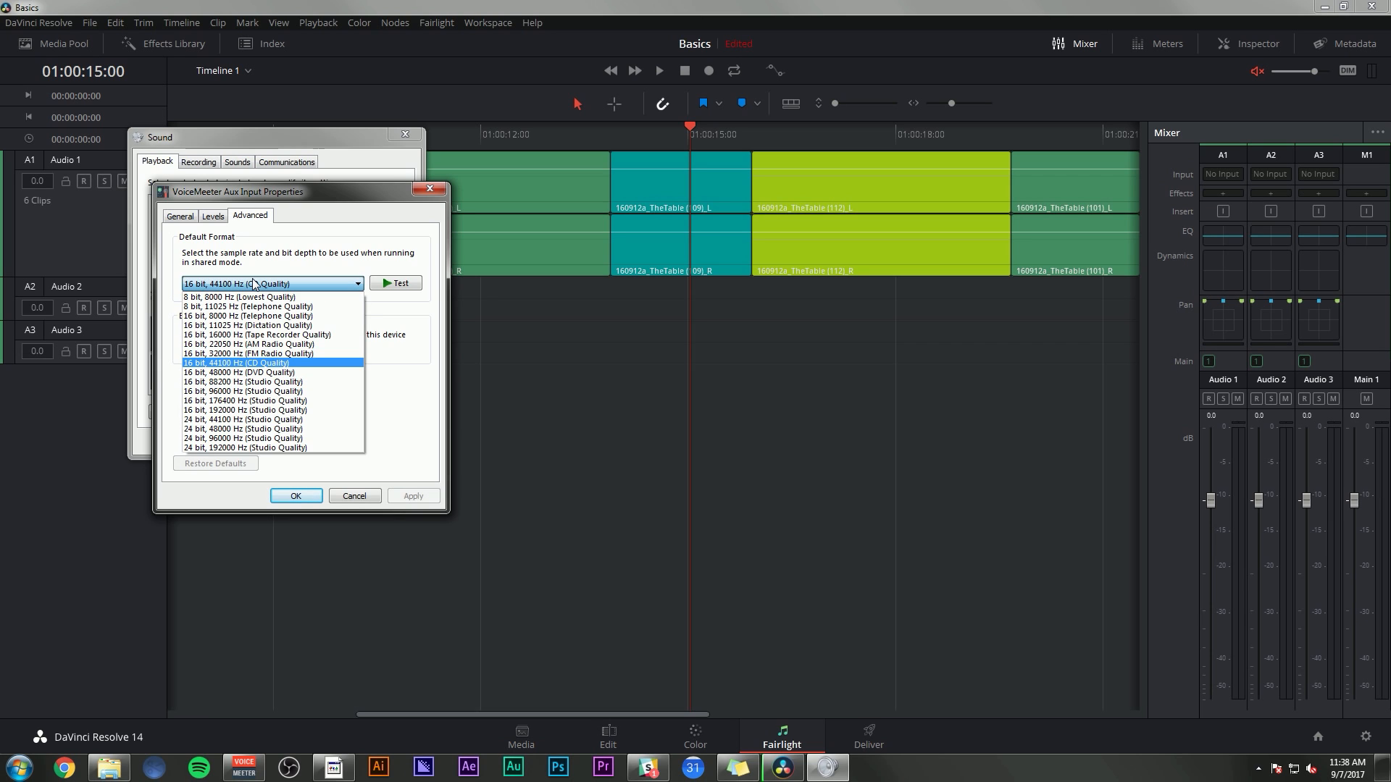
left_click(288, 372)
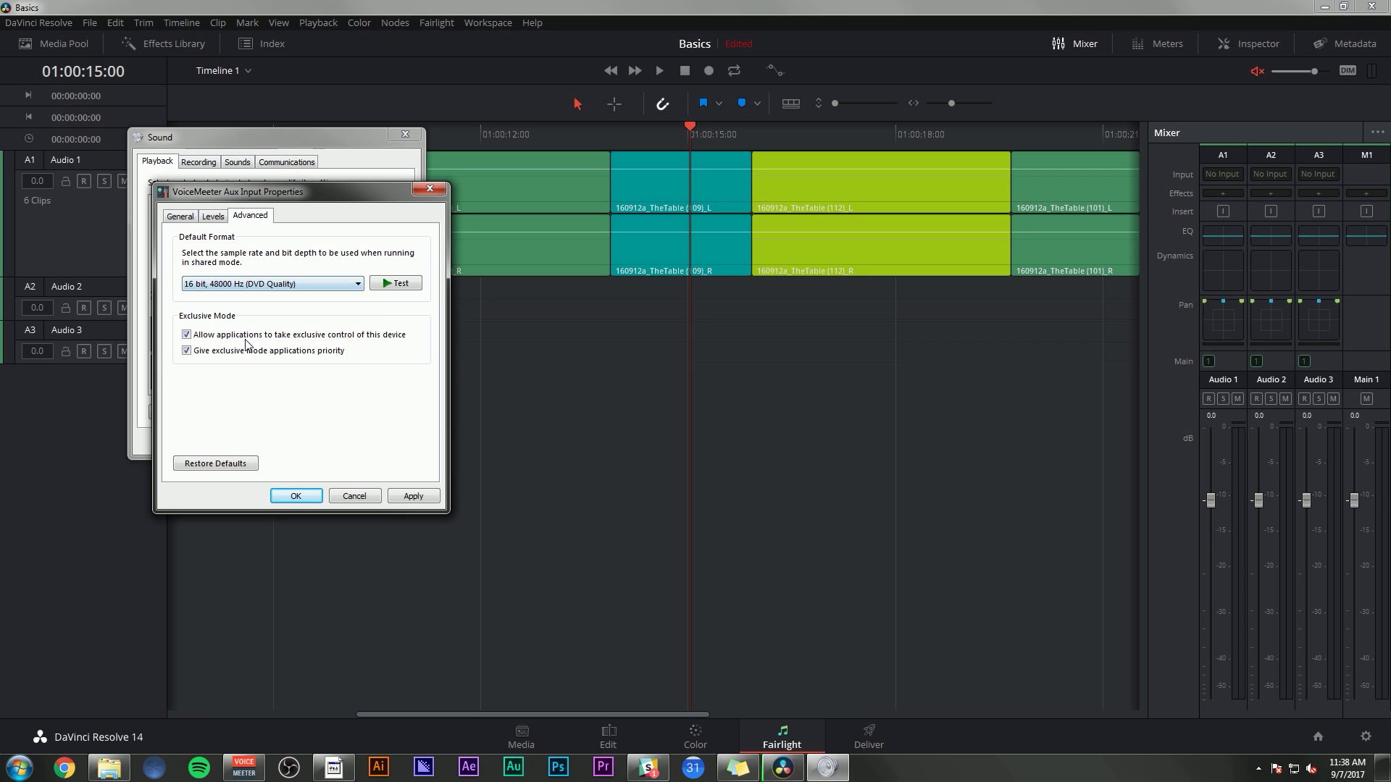
left_click(406, 495)
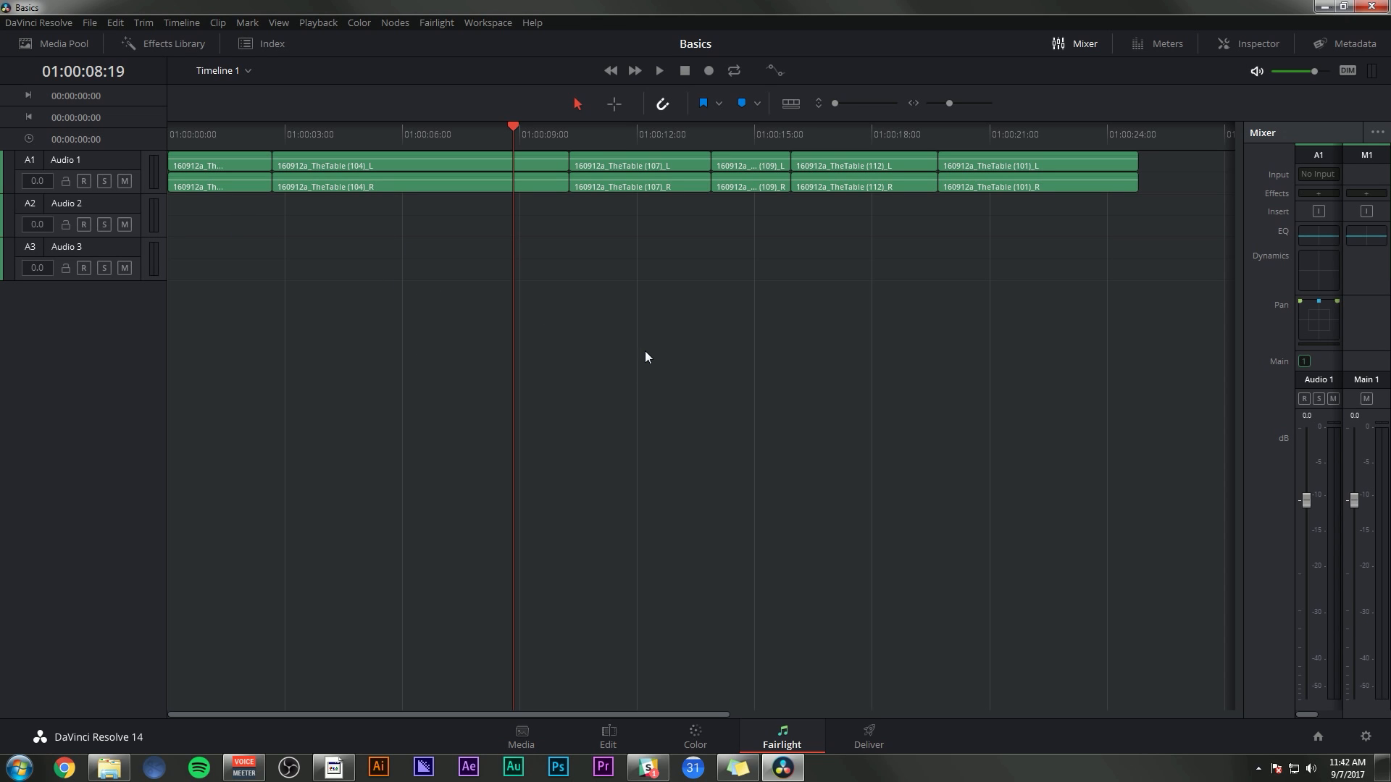
Import the FarmLands-Music file into the media pool, place it at the start of Audio 3 and increase that track's height
left_click_drag(940, 314, 517, 380)
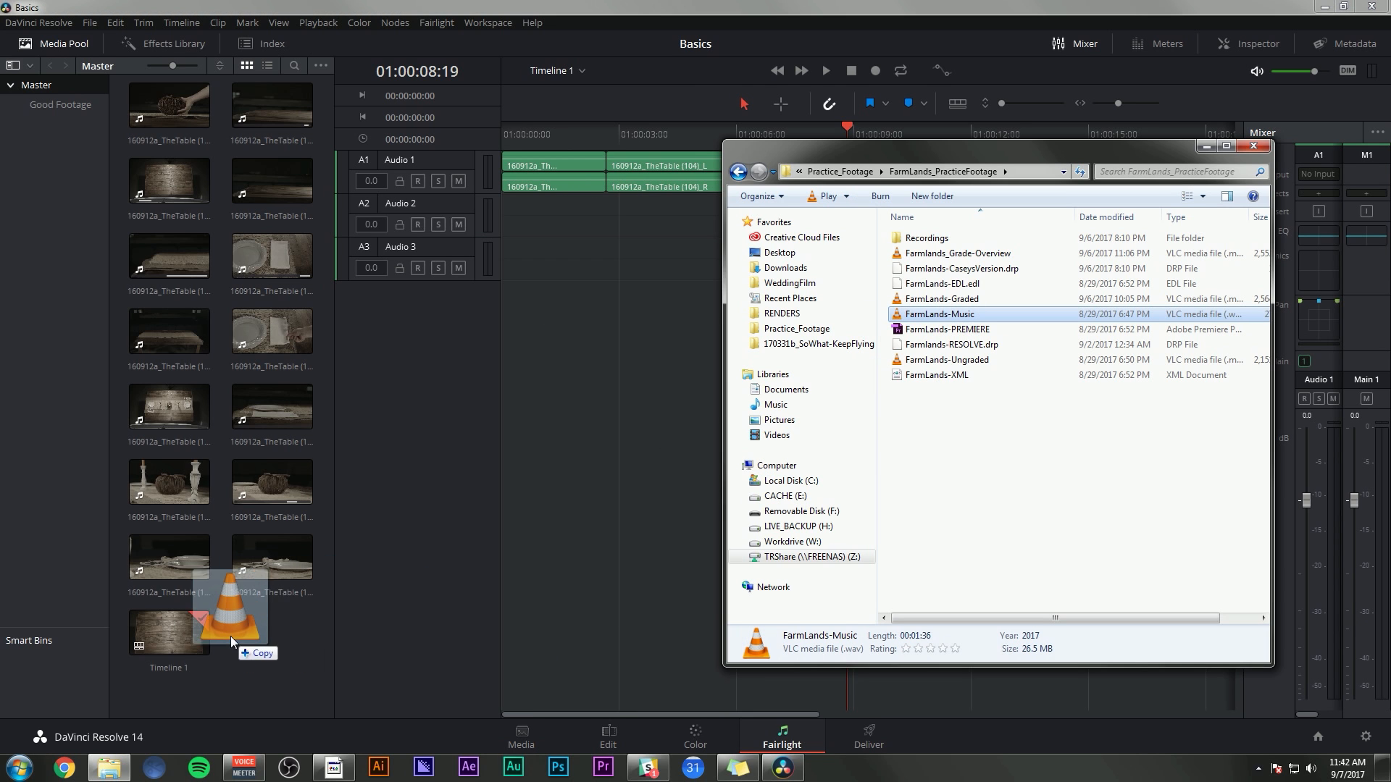
left_click(1253, 146)
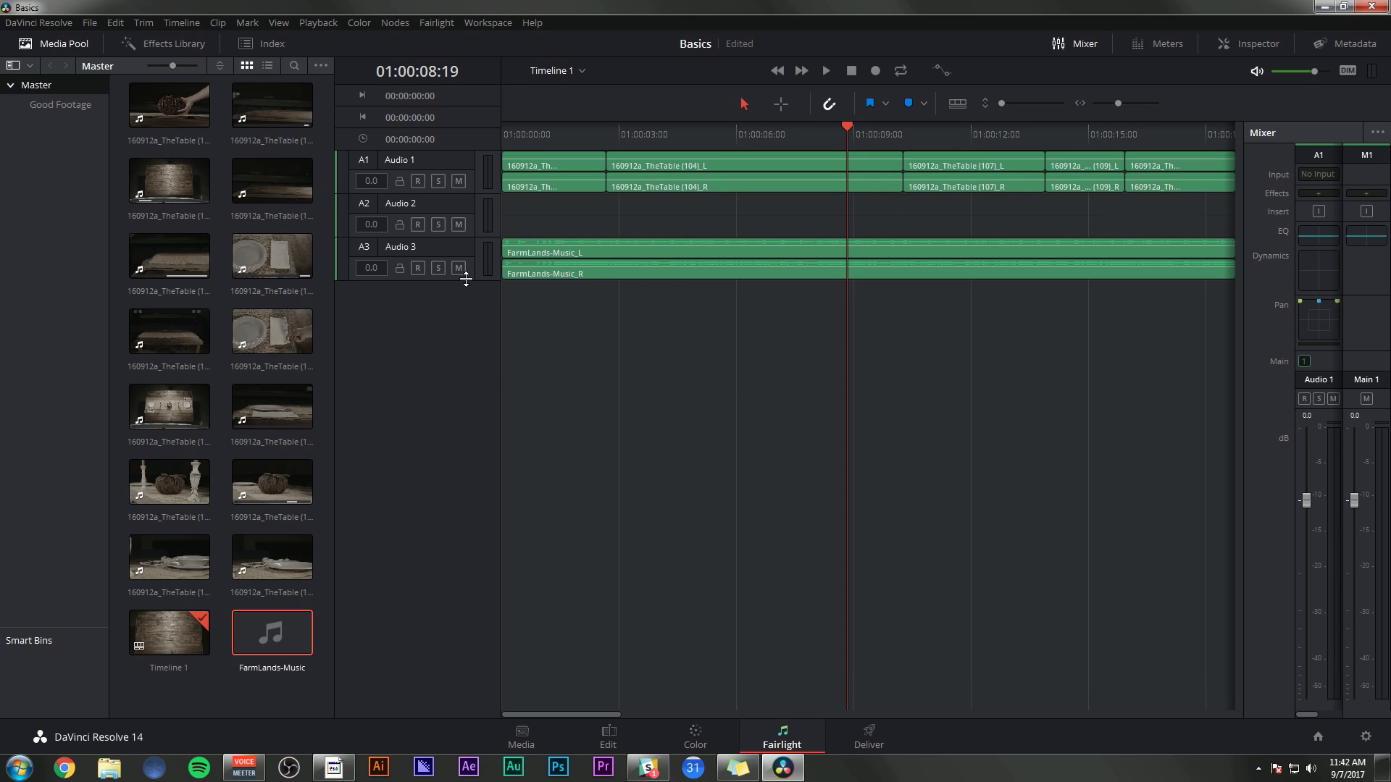
left_click_drag(468, 281, 473, 425)
Play part of the music, then split the FarmLands-Music clip on Audio 3 at 01:00:08:06 and 01:00:08:19
left_click(796, 138)
key("space")
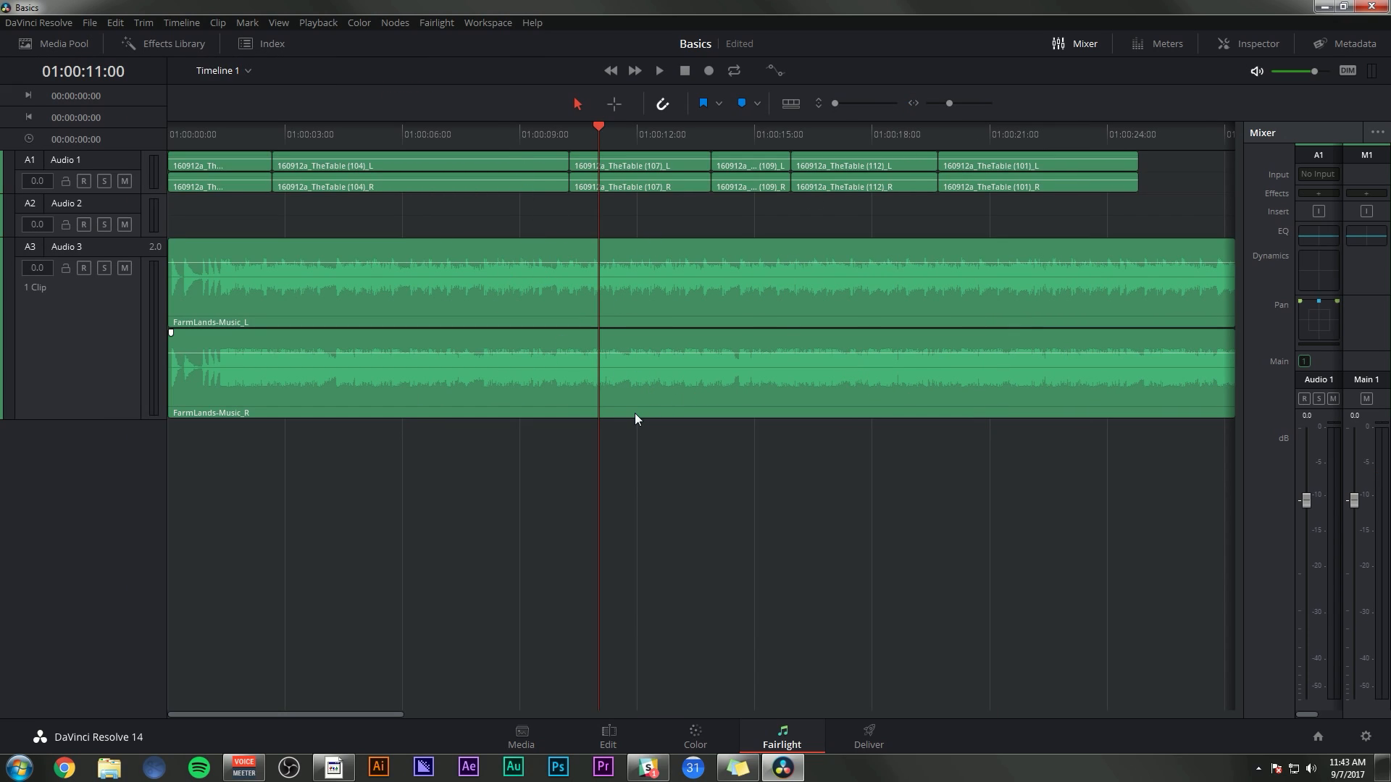
left_click(490, 282)
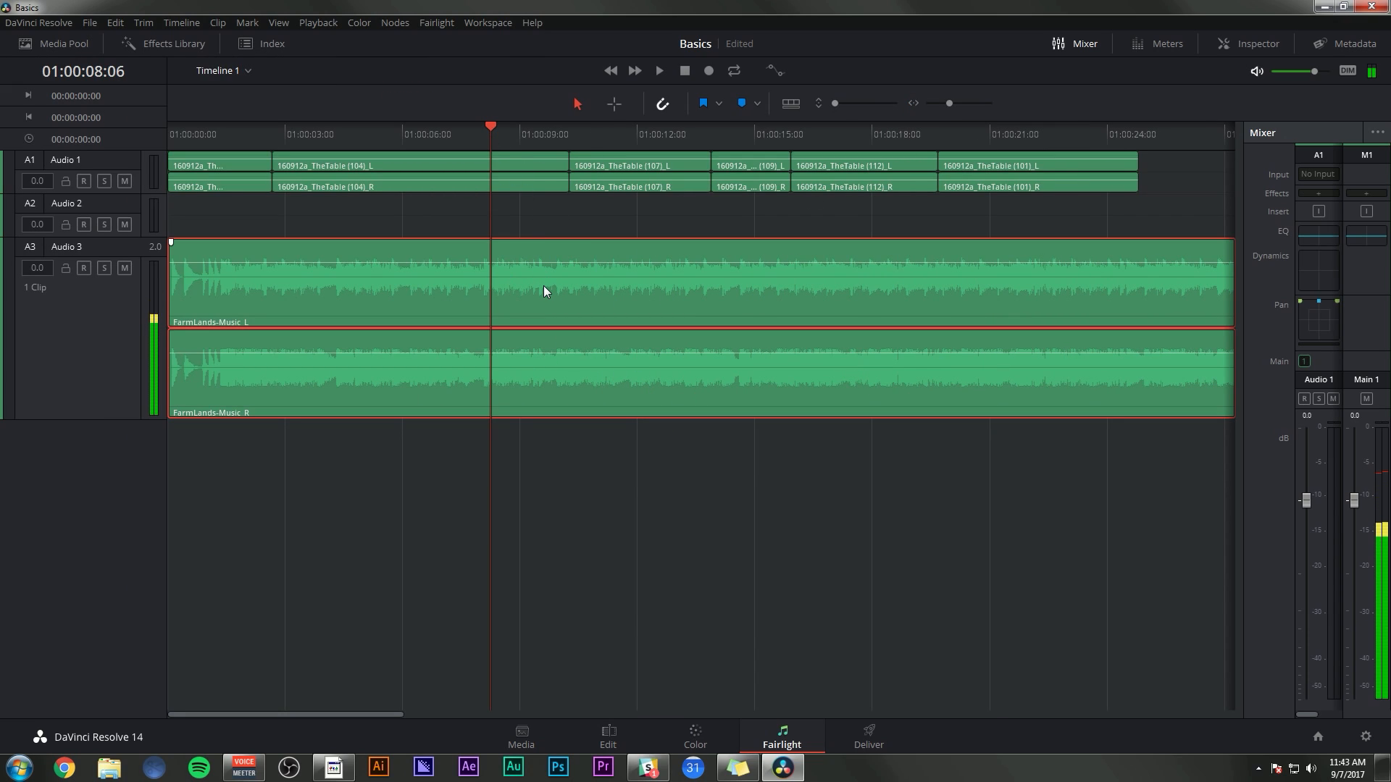
key("ctrl+backslash")
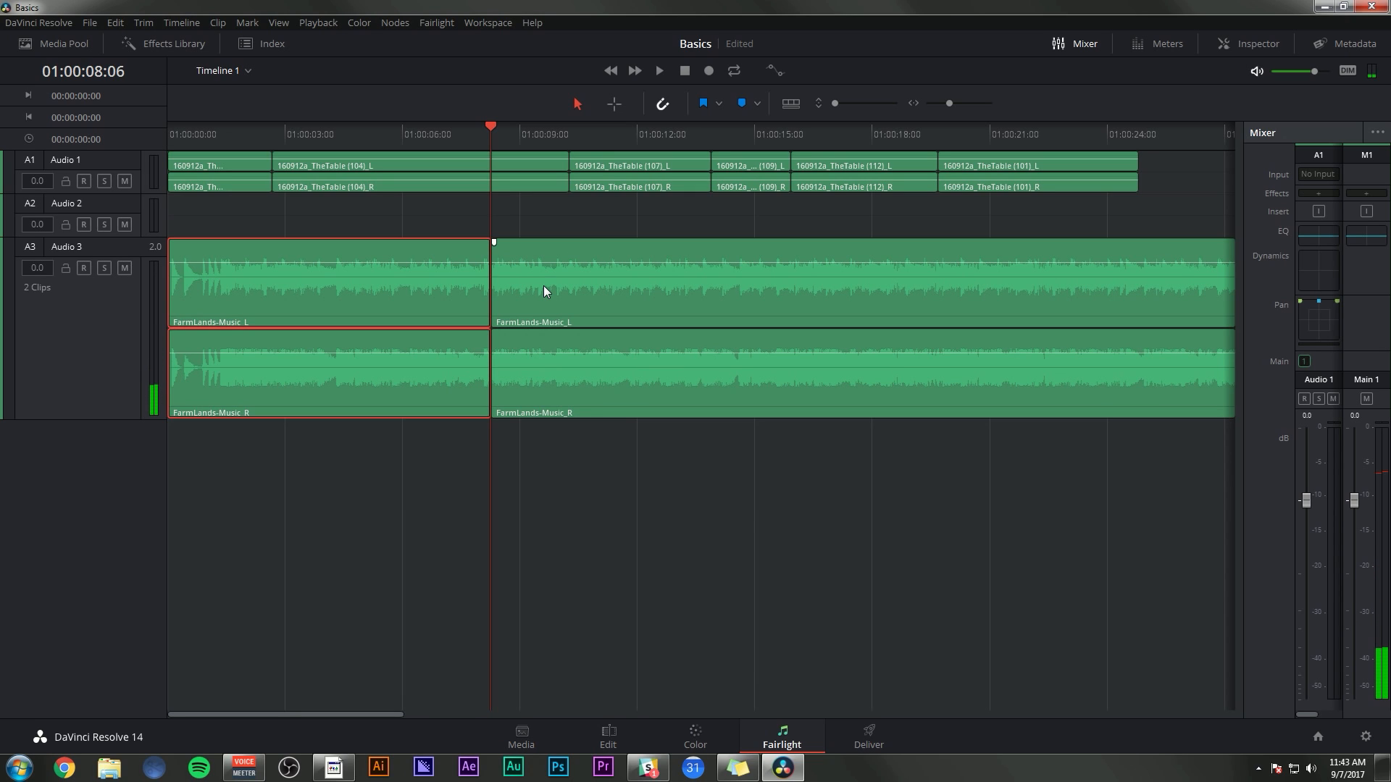
left_click(513, 134)
left_click(508, 301)
key("ctrl+backslash")
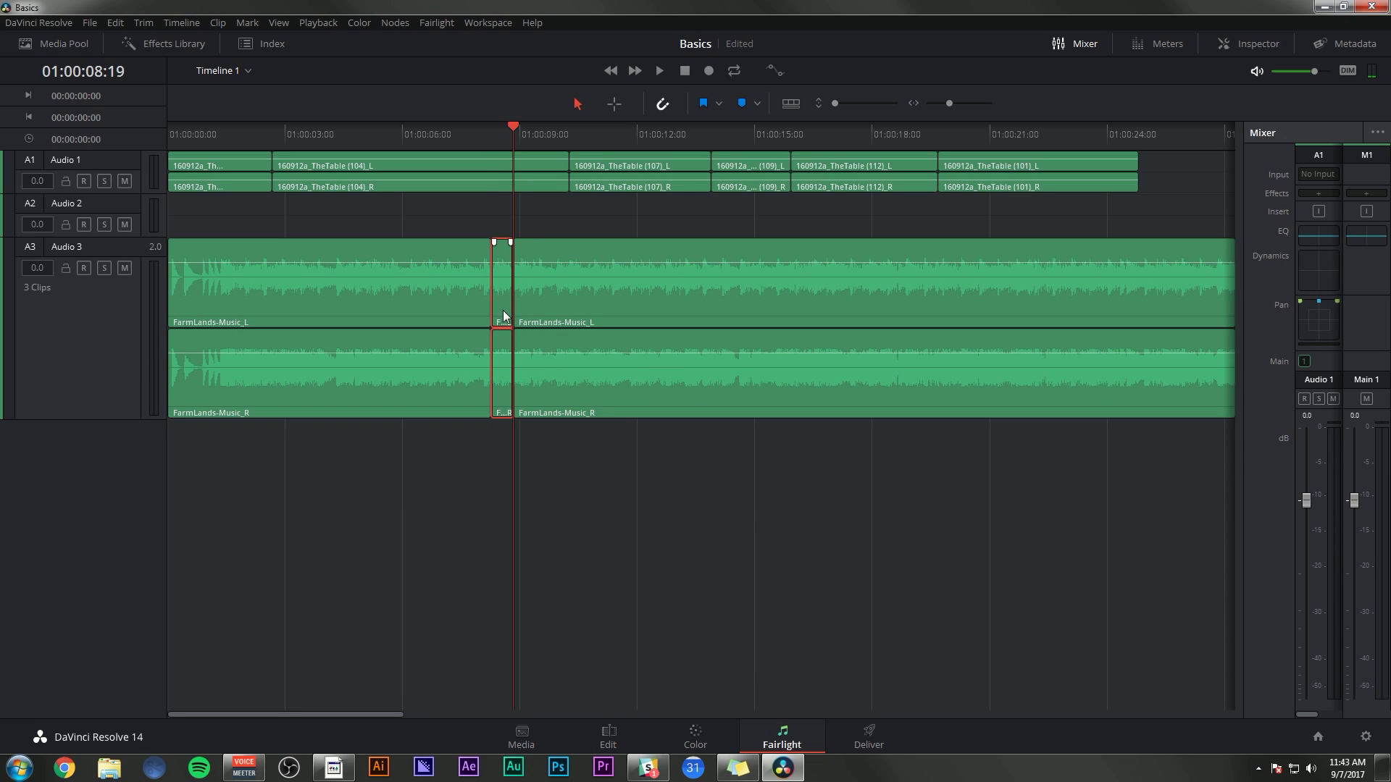
Copy the short FarmLands-Music segment and paste it twice over Audio 3, ending at 01:00:14:21 and about 01:00:15:17
mouse_move(505, 313)
left_mouse_down()
mouse_move(584, 300)
mouse_move(509, 307)
left_mouse_up()
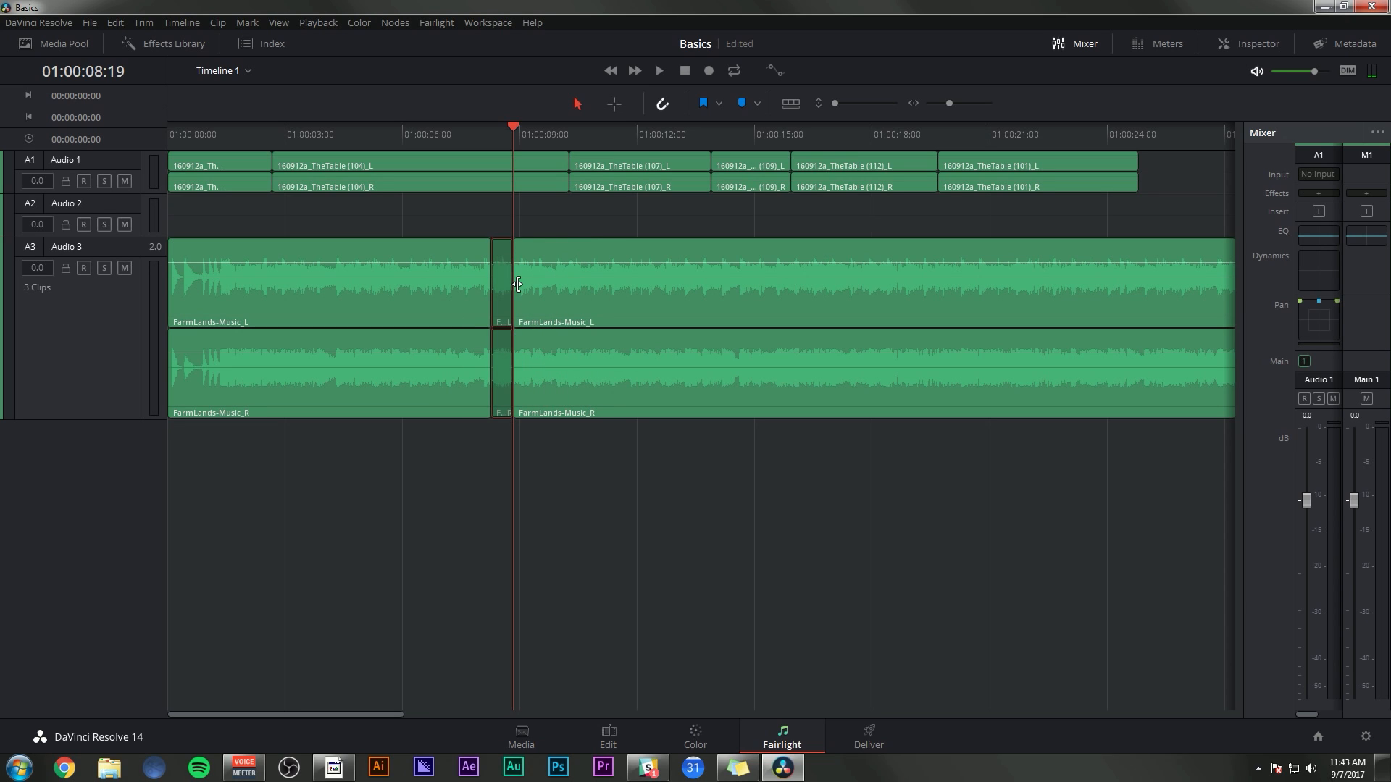
left_click(606, 131)
key("space")
left_click_drag(610, 130, 755, 141)
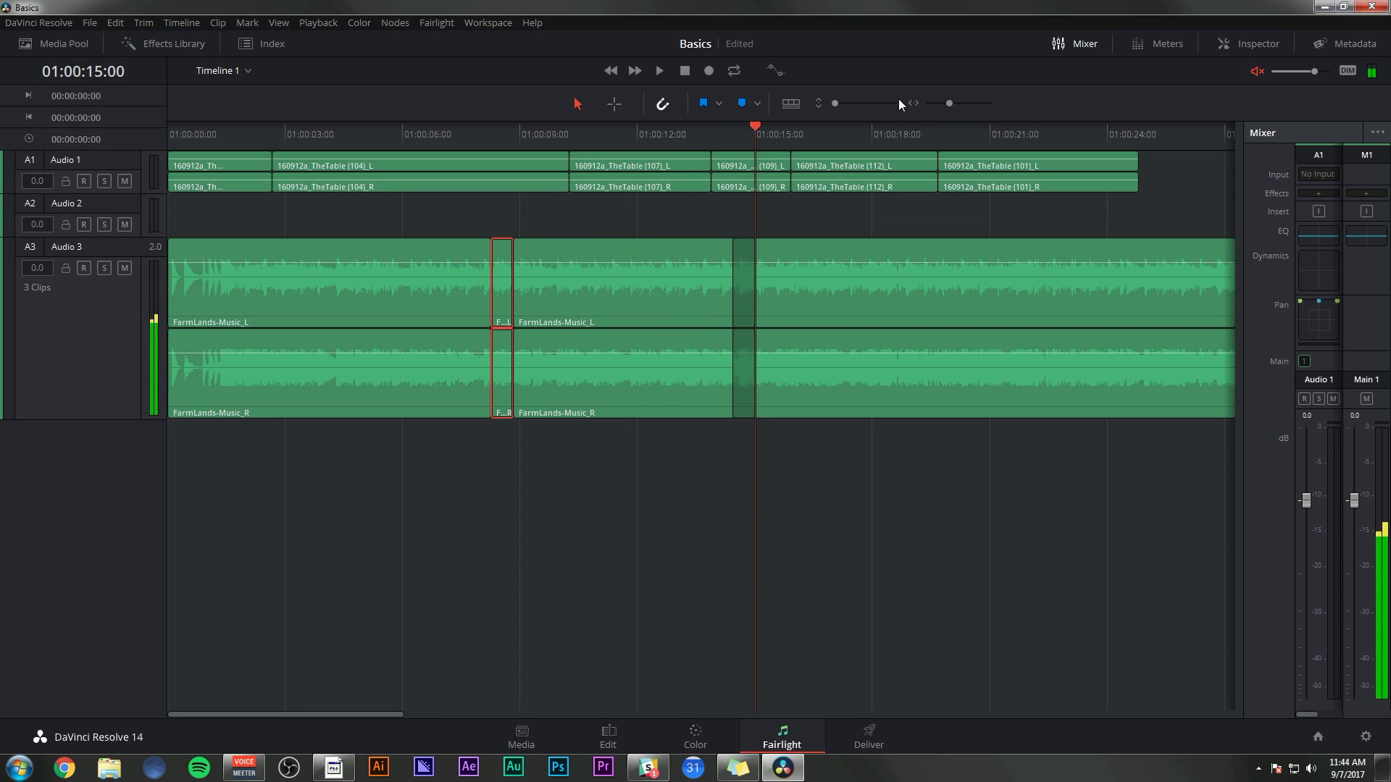
left_click_drag(949, 103, 956, 103)
mouse_move(698, 129)
left_mouse_down()
mouse_move(811, 131)
mouse_move(671, 137)
mouse_move(937, 130)
mouse_move(672, 163)
left_mouse_up()
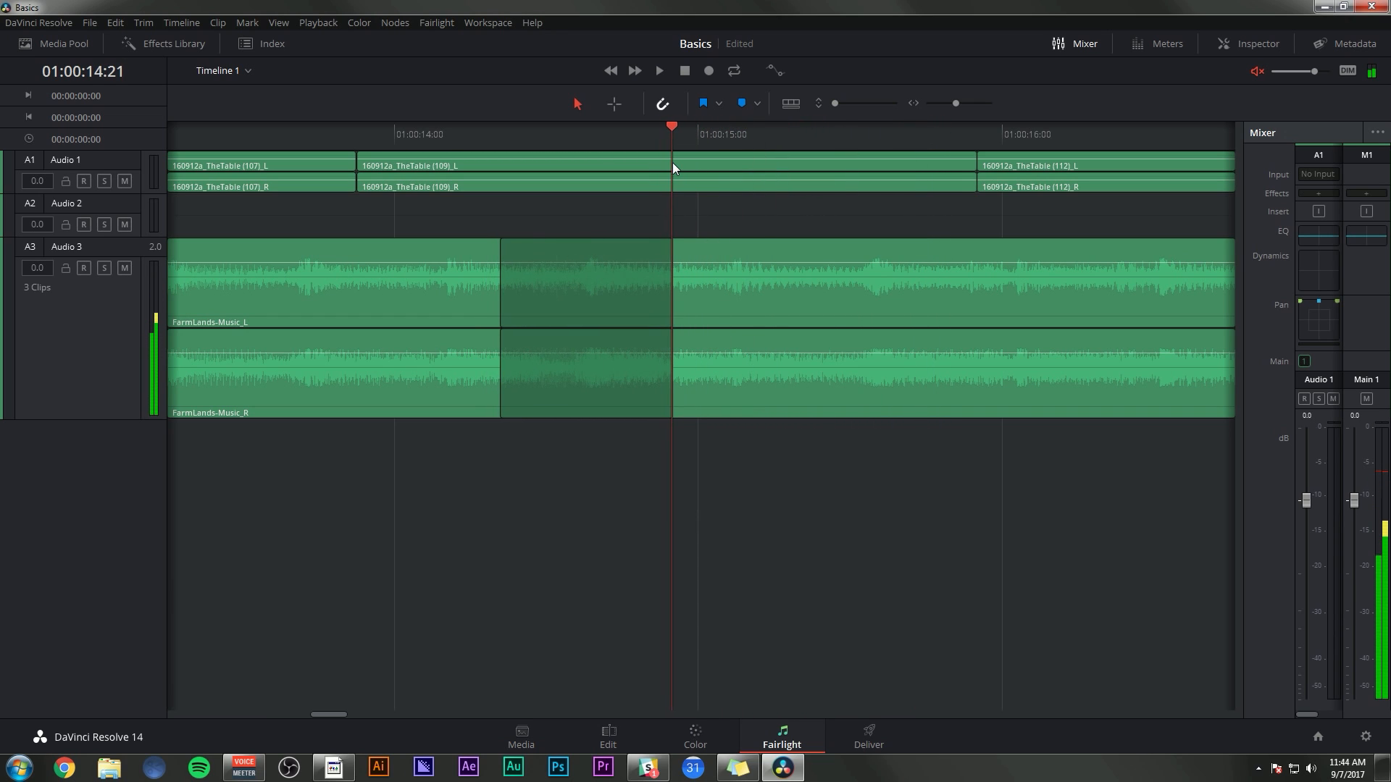
key("ctrl+b")
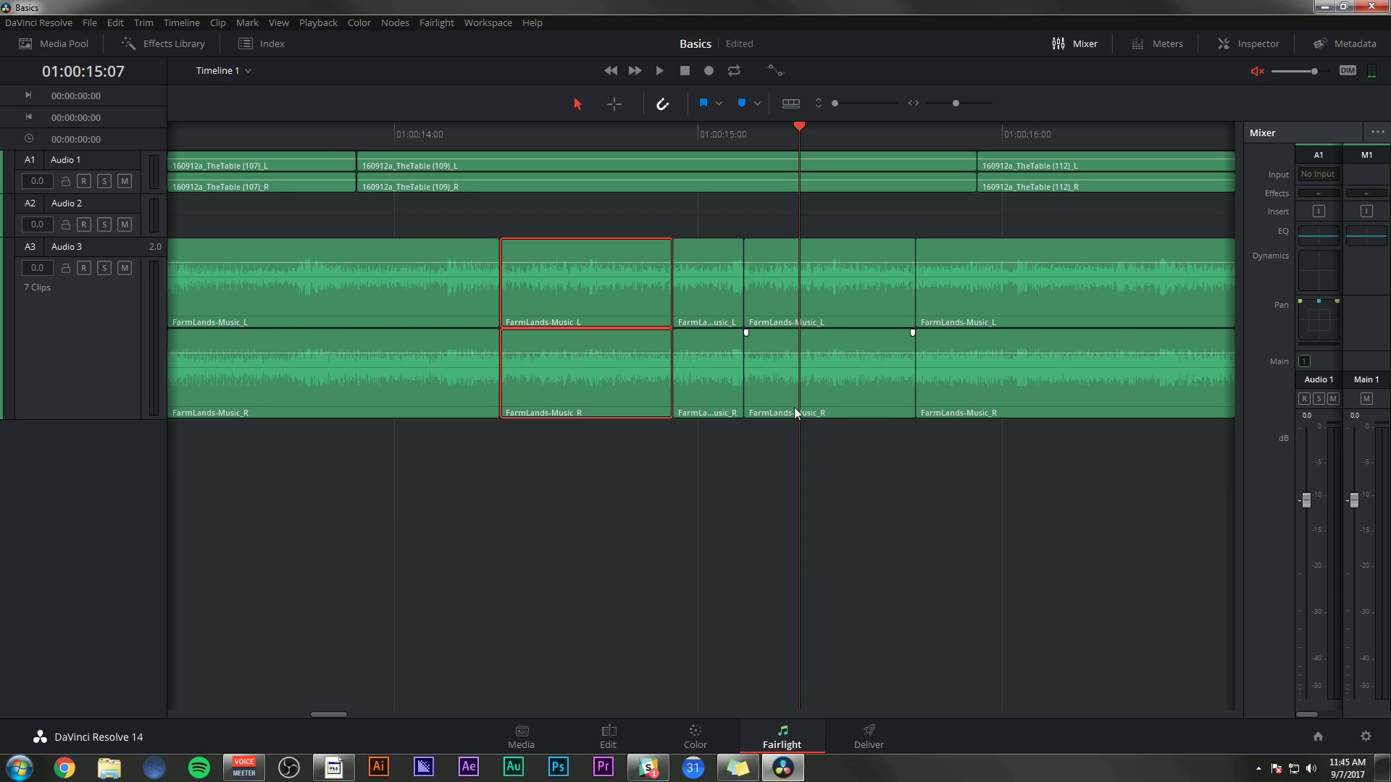
Select the Audio 3 track and step backward, then forward, through its edit points up to the end of the music
left_click(804, 287)
left_click(86, 313)
left_click(91, 315)
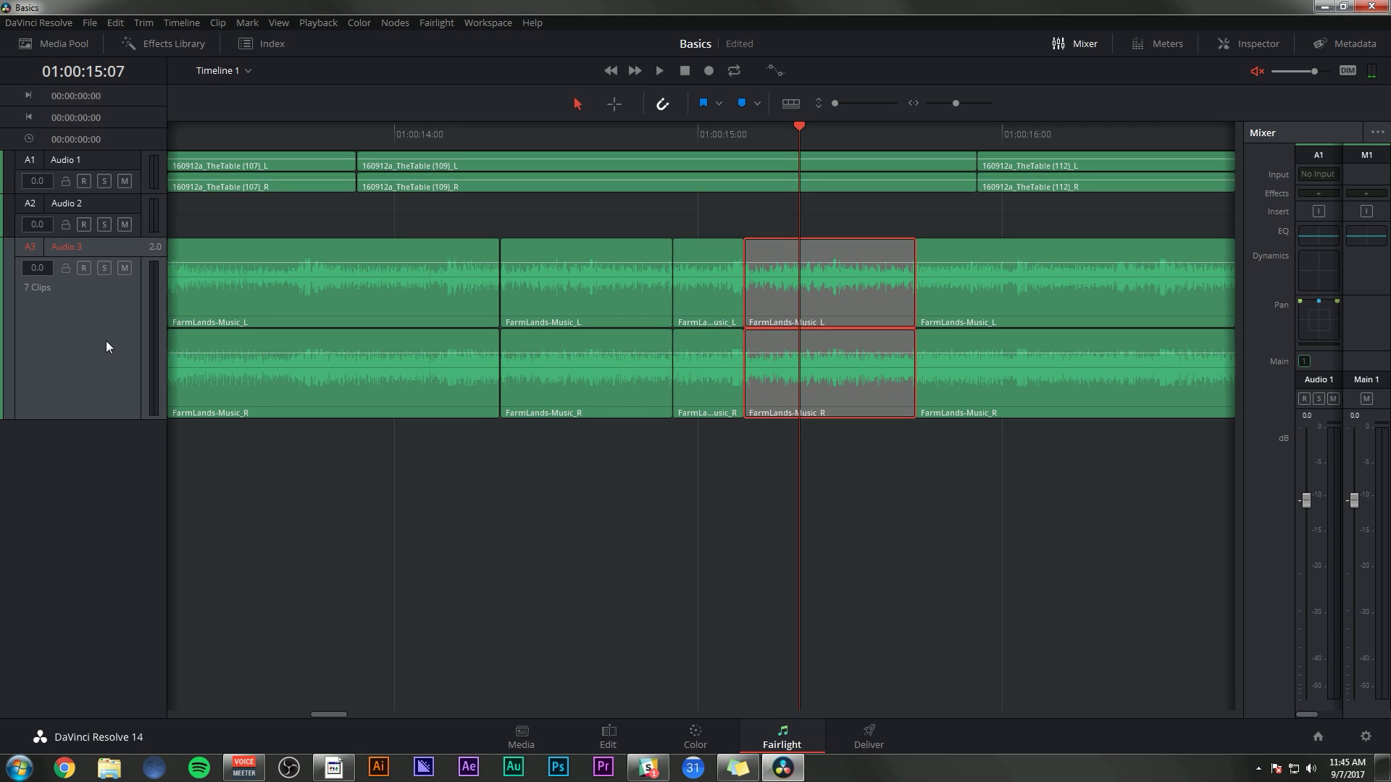
key("Up")
key("Up")
key("Up")
key("Up")
key("Up")
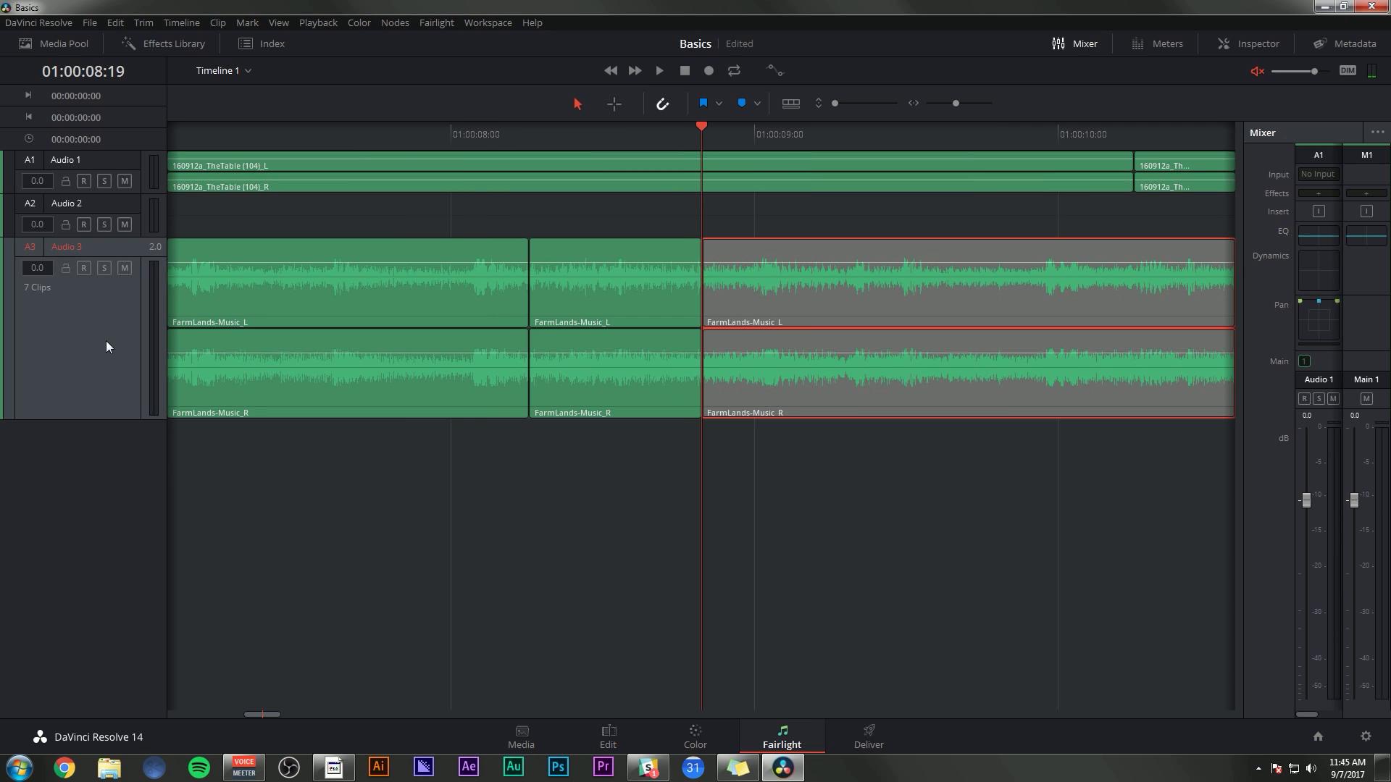
key("Down")
key("Down")
key("Down")
key("Down")
key("Down")
key("Down")
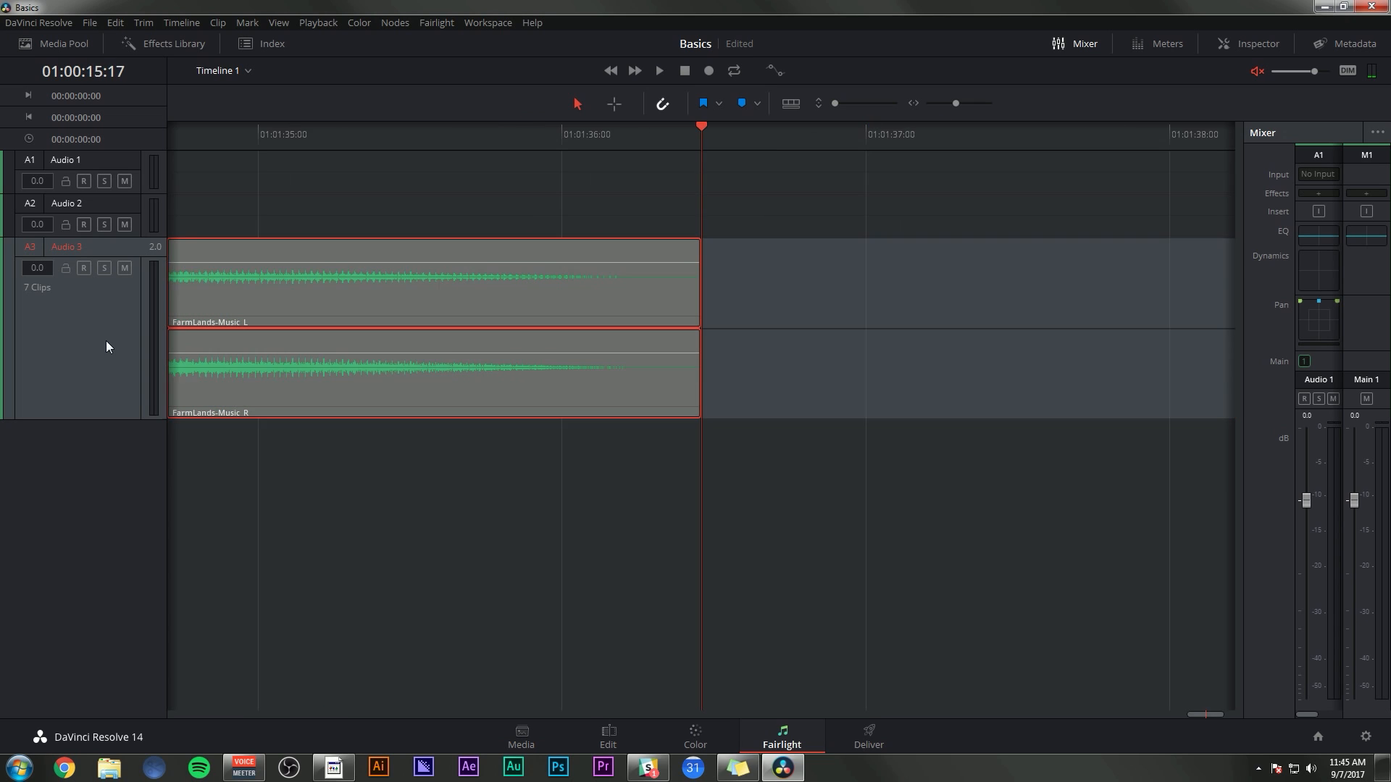
Jump to the timeline's start and end, step back to the edit at 01:00:15:03 and select the short music clip before it
key("Home")
key("End")
key("Up")
key("Up")
key("ctrl+Left")
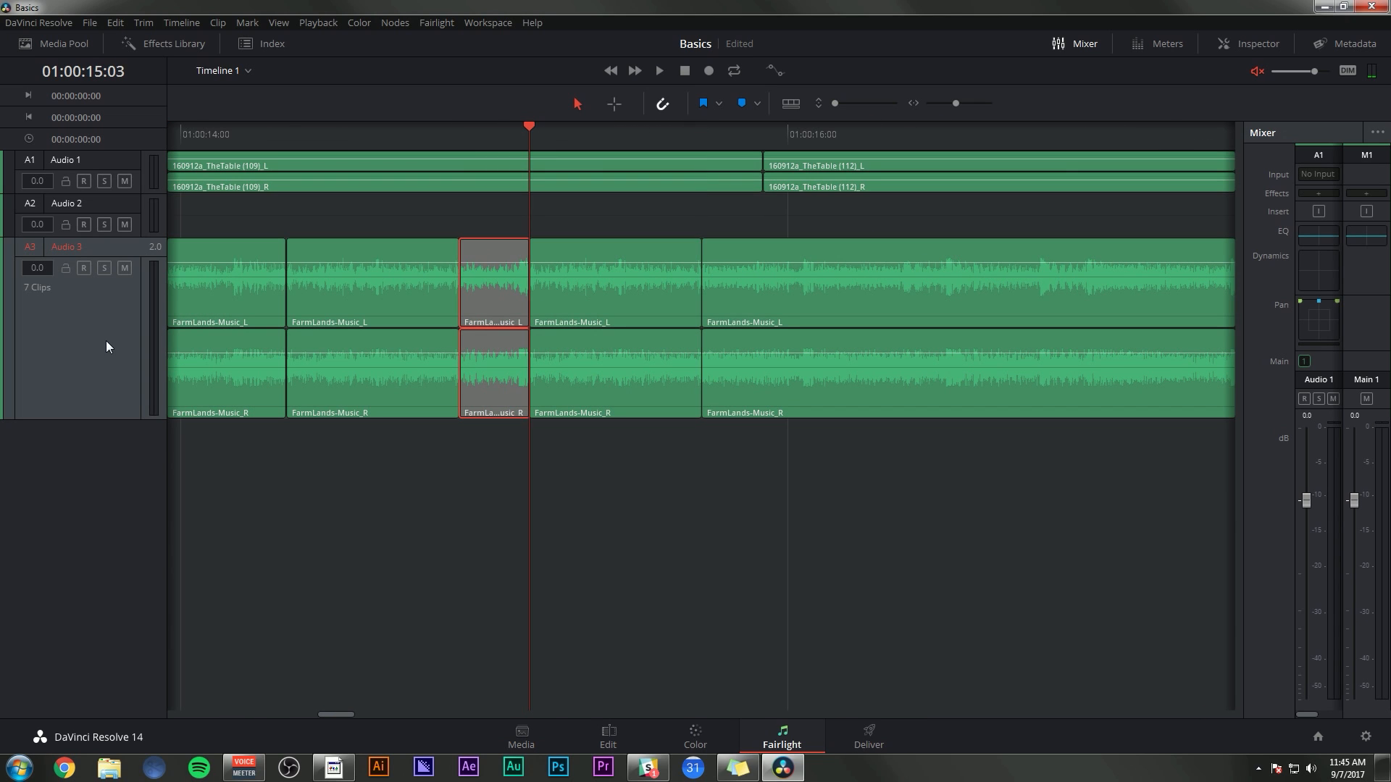
Move the track selection up to Audio 2 and back to Audio 3, selecting the music clip that starts at 01:00:15:03
key("ctrl+Up")
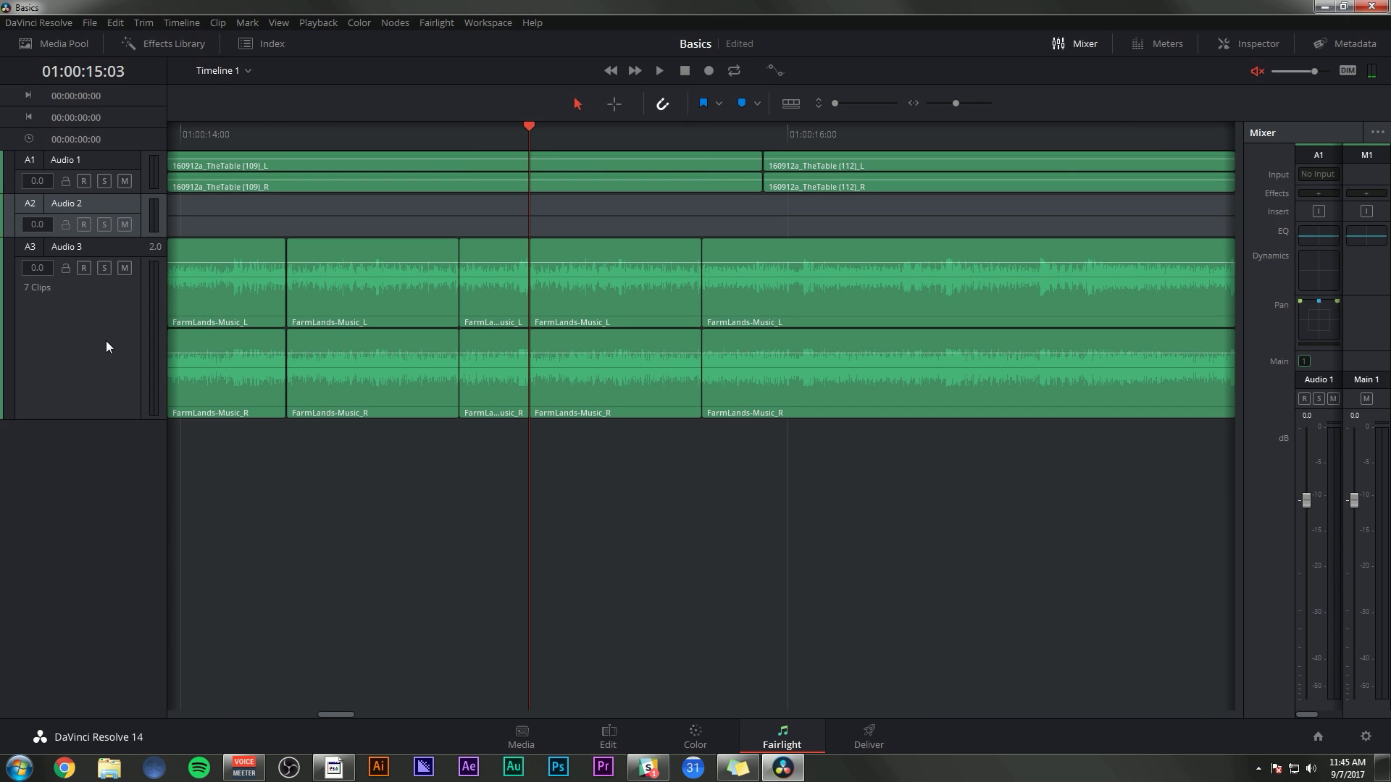
key("ctrl+Down")
key("Down")
key("Up")
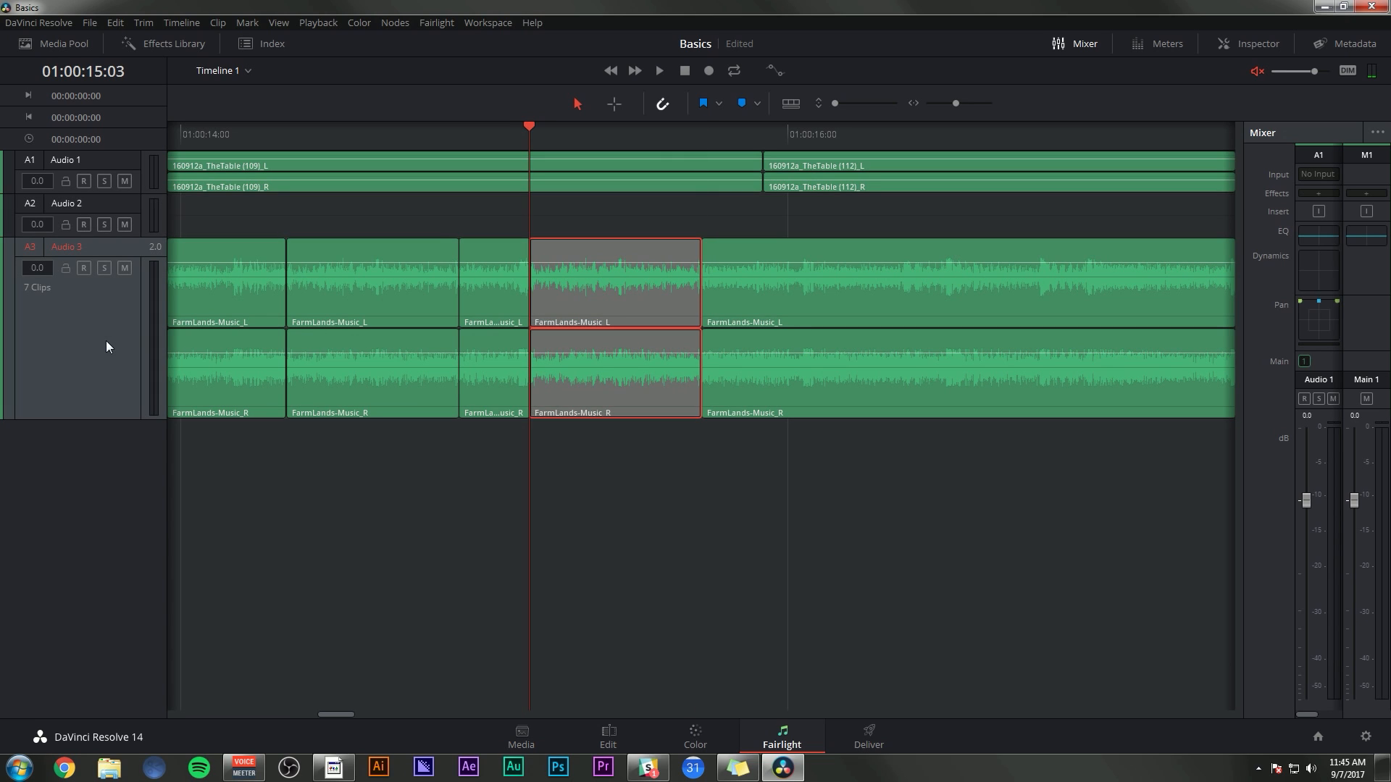
Delete the short music clip ending at 01:00:15:03 on Audio 3, play across the following clip and go to its end
key("ctrl+Left")
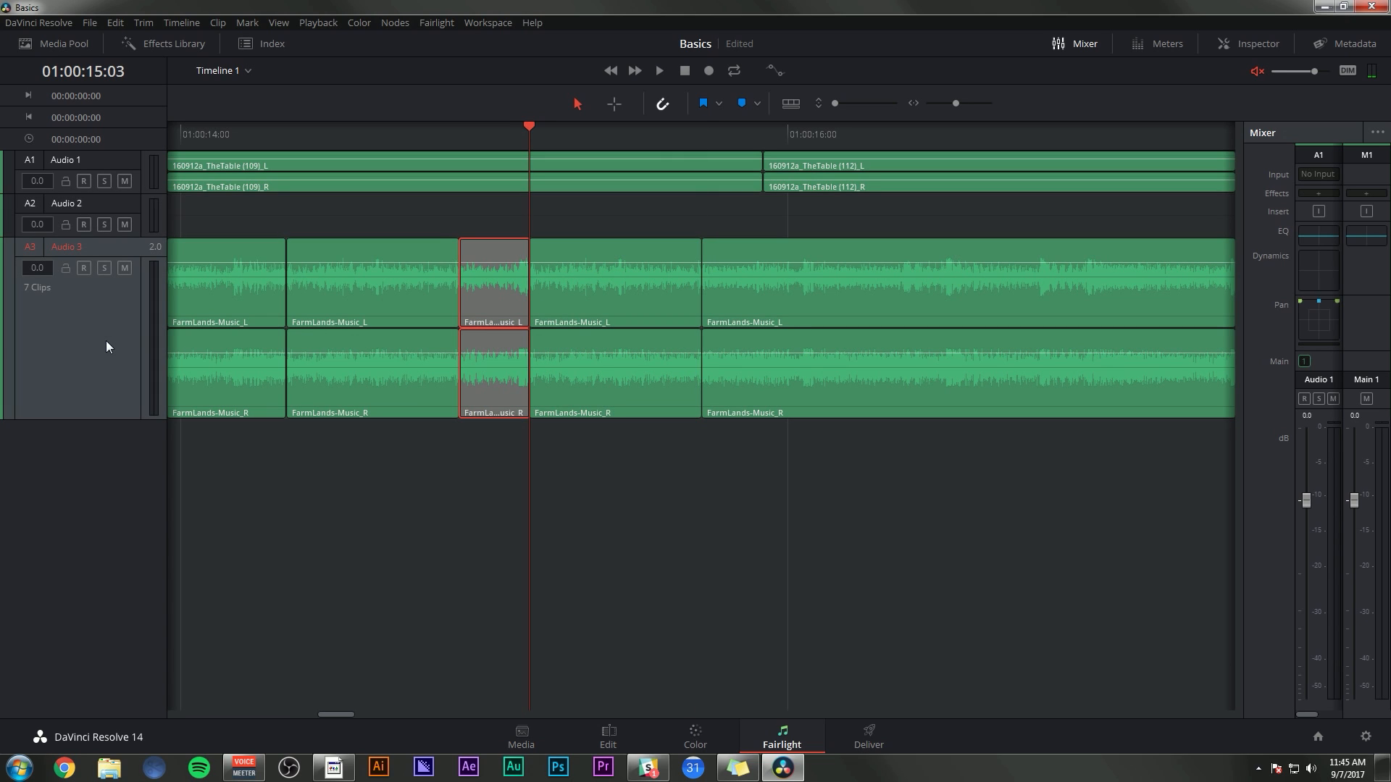
key("BackSpace")
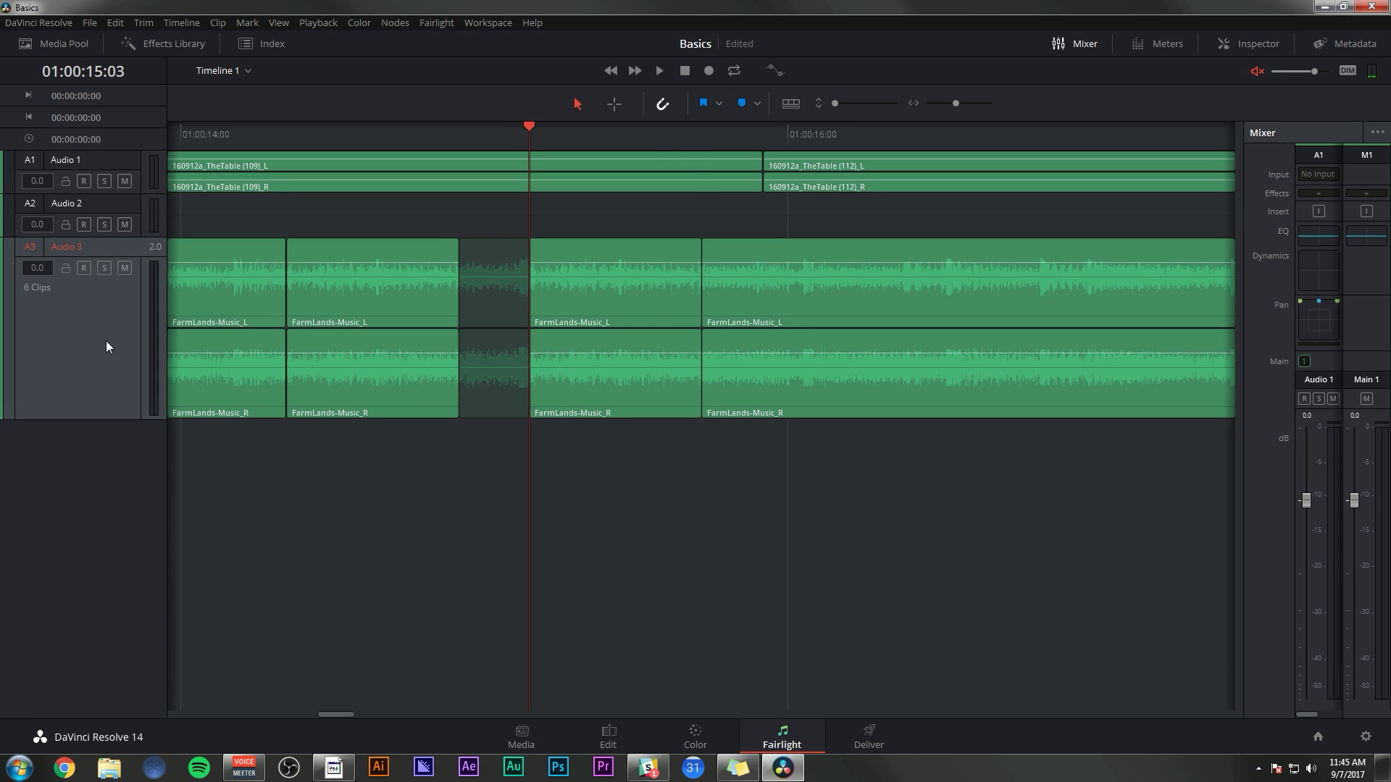
key("space")
key("space")
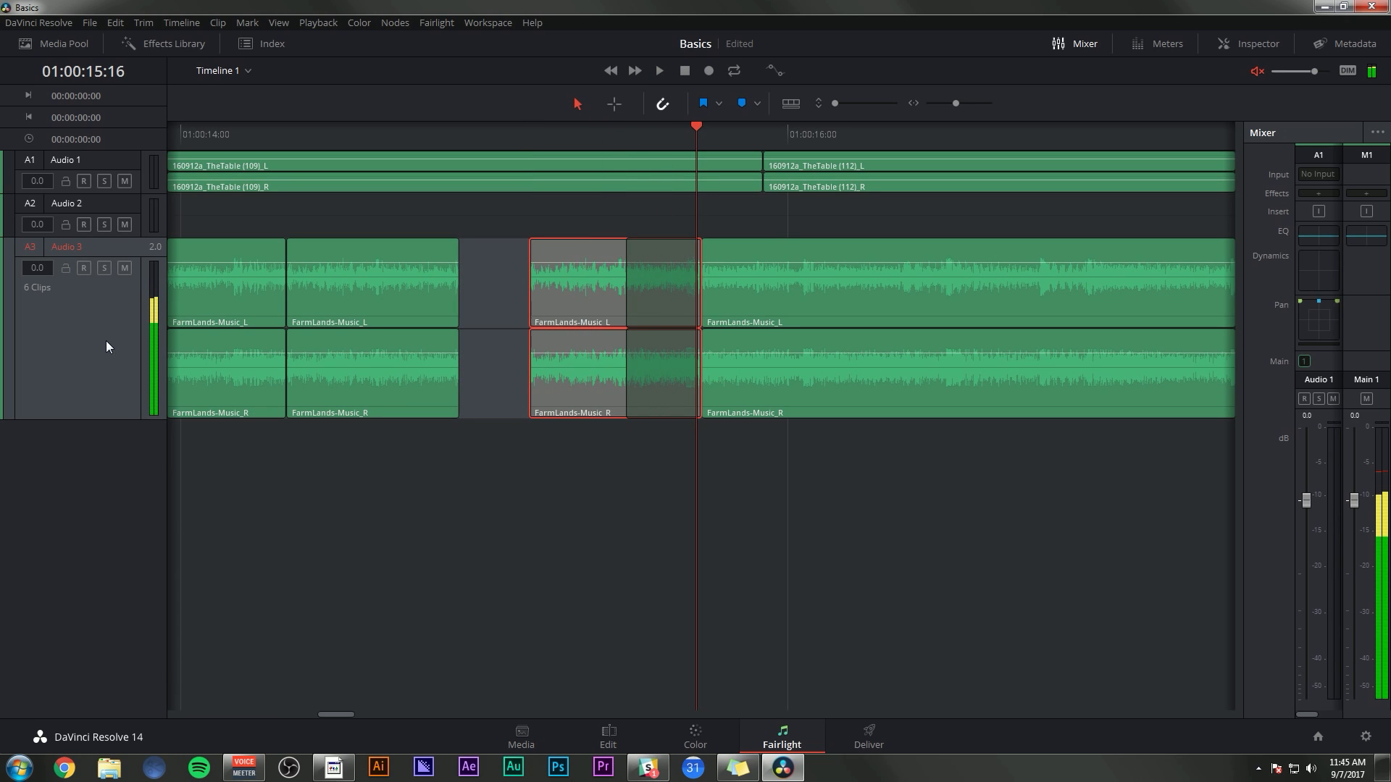
key("Down")
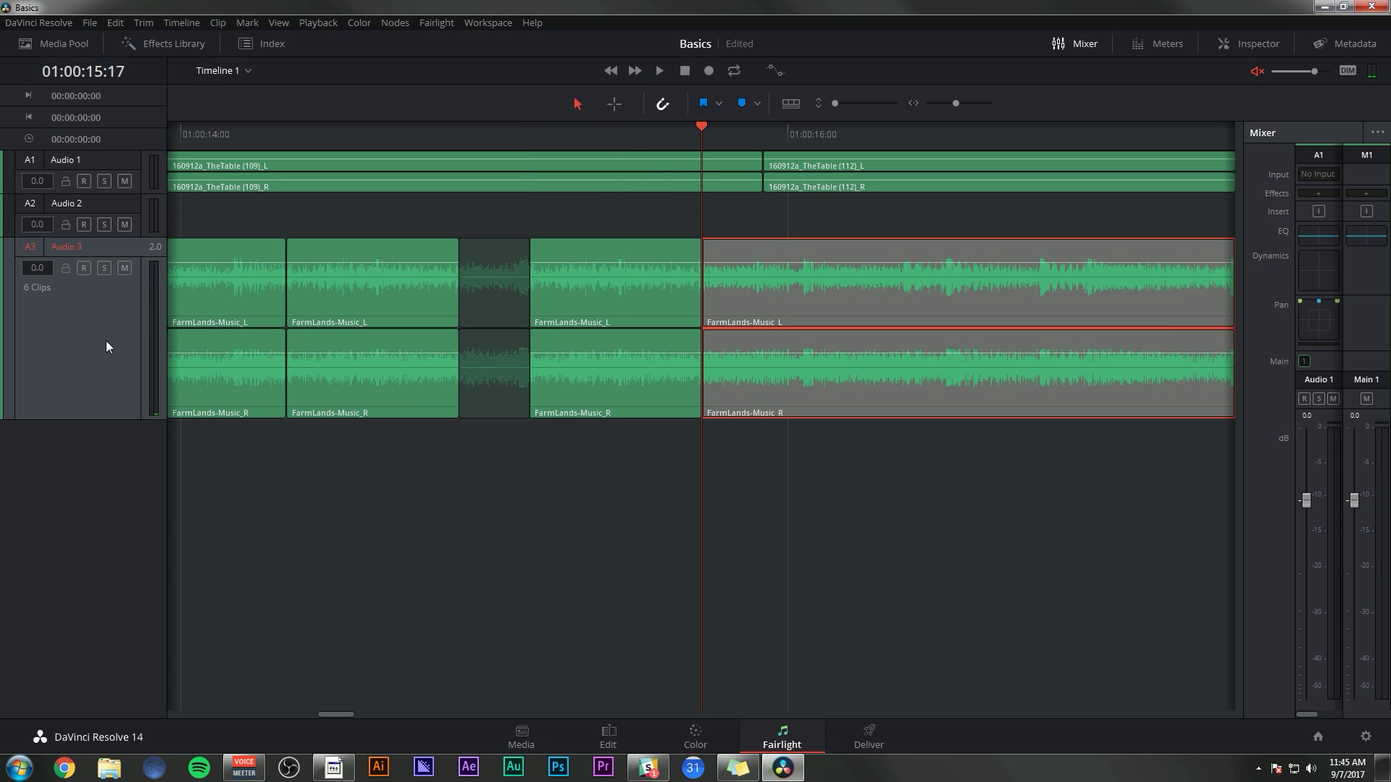
Undo the recent splits, pastes and deletion of the music on Audio 3, and move the playhead to 01:00:15:14
key("ctrl+z")
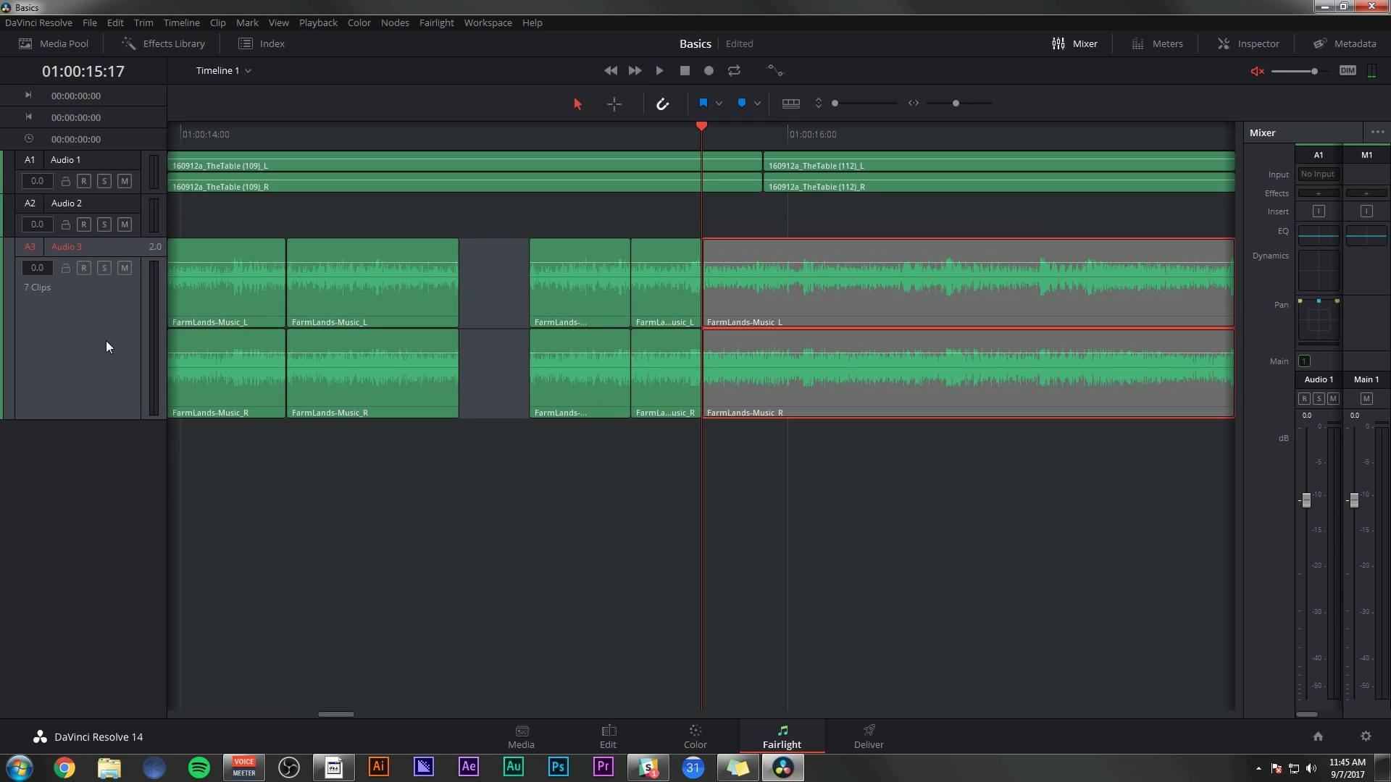
left_click_drag(697, 133, 658, 135)
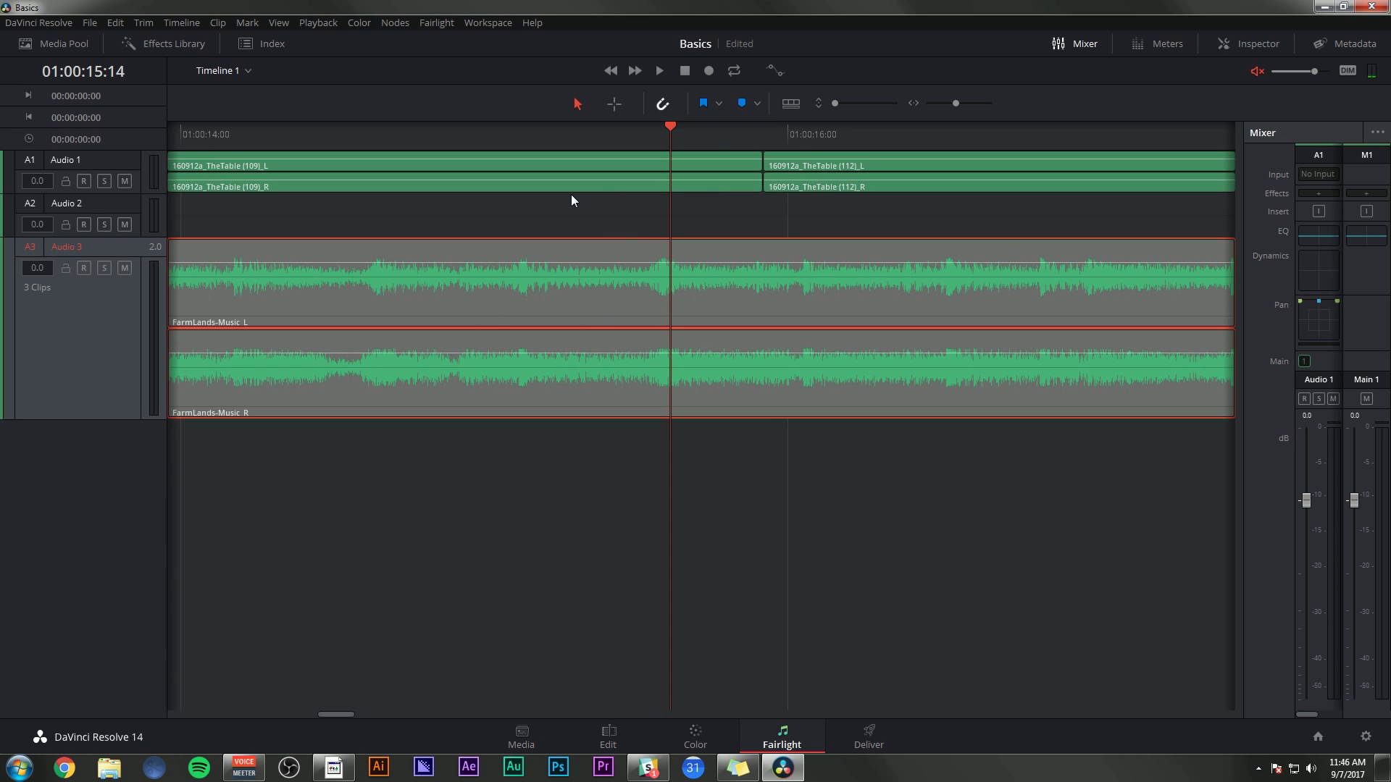
Use range selection to mark 01:00:15:10 to 01:00:16:01 across Audio 2 and Audio 3
left_click(614, 106)
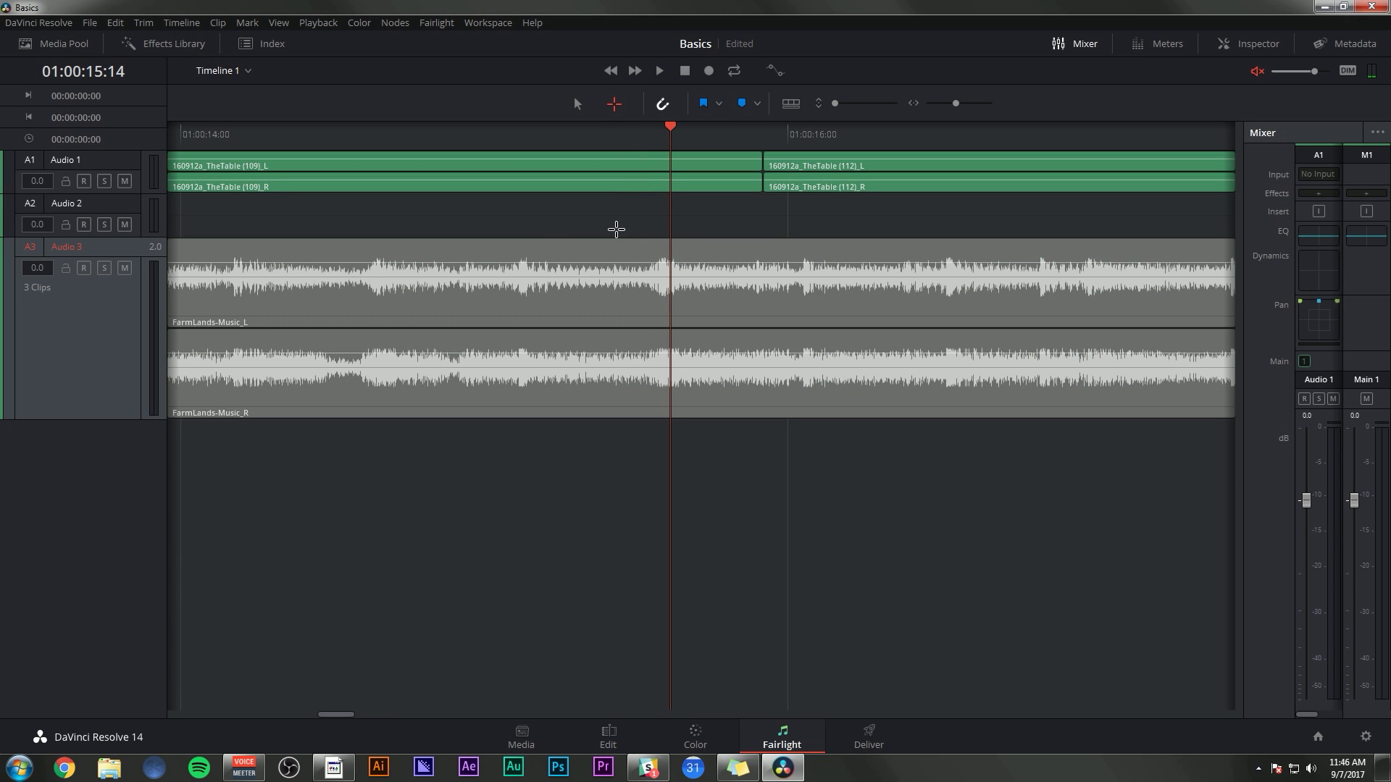
left_click_drag(616, 224, 808, 416)
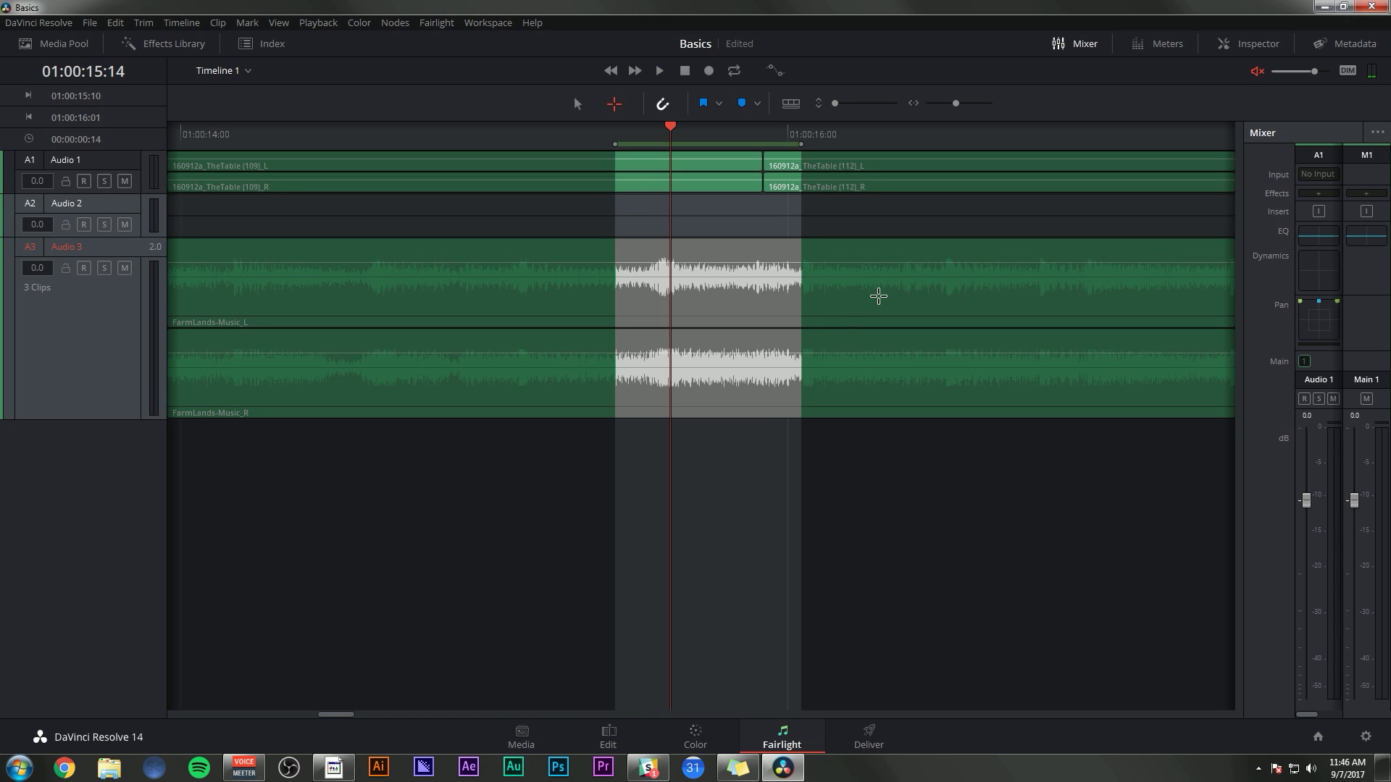
key("space")
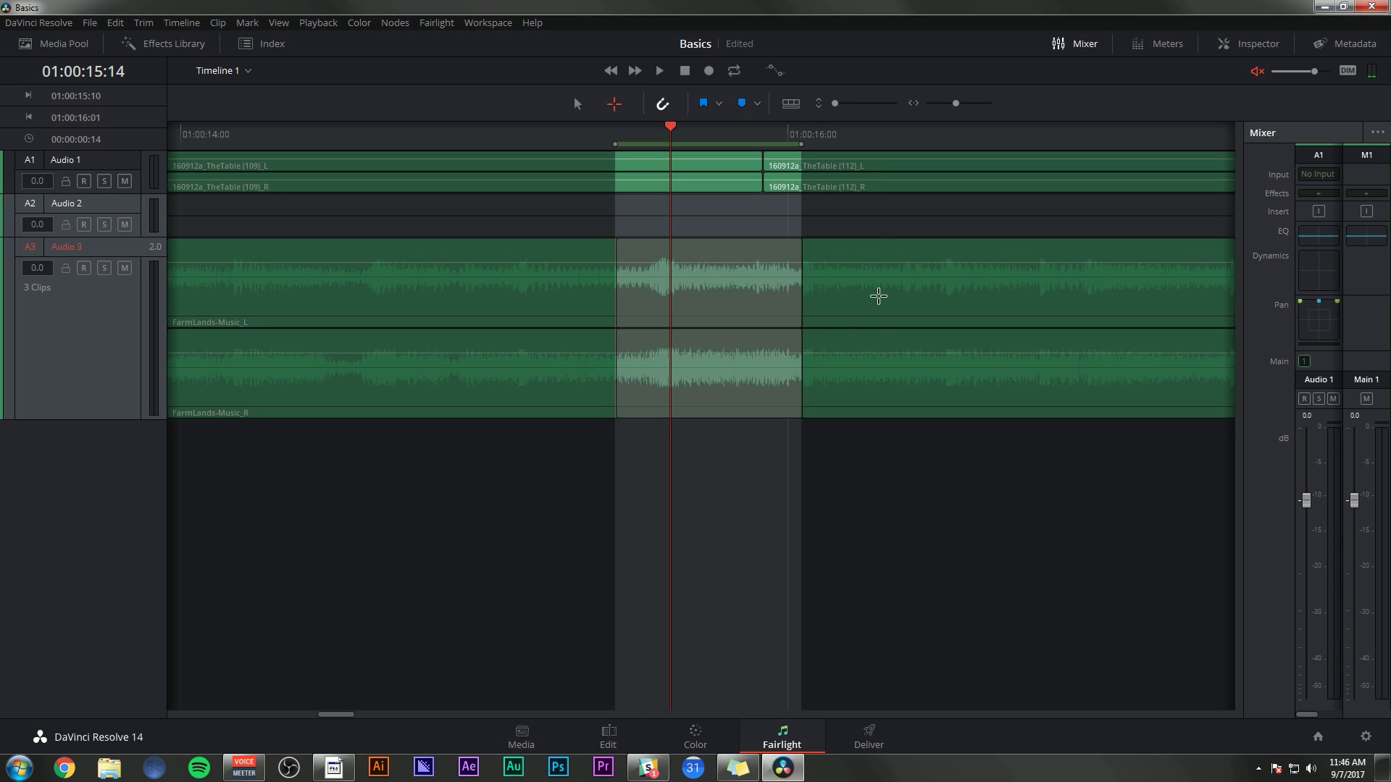
key("space")
Delete the music within the 01:00:16:04 to 01:00:16:15 range on Audio 3 and check playback
key("ctrl+v")
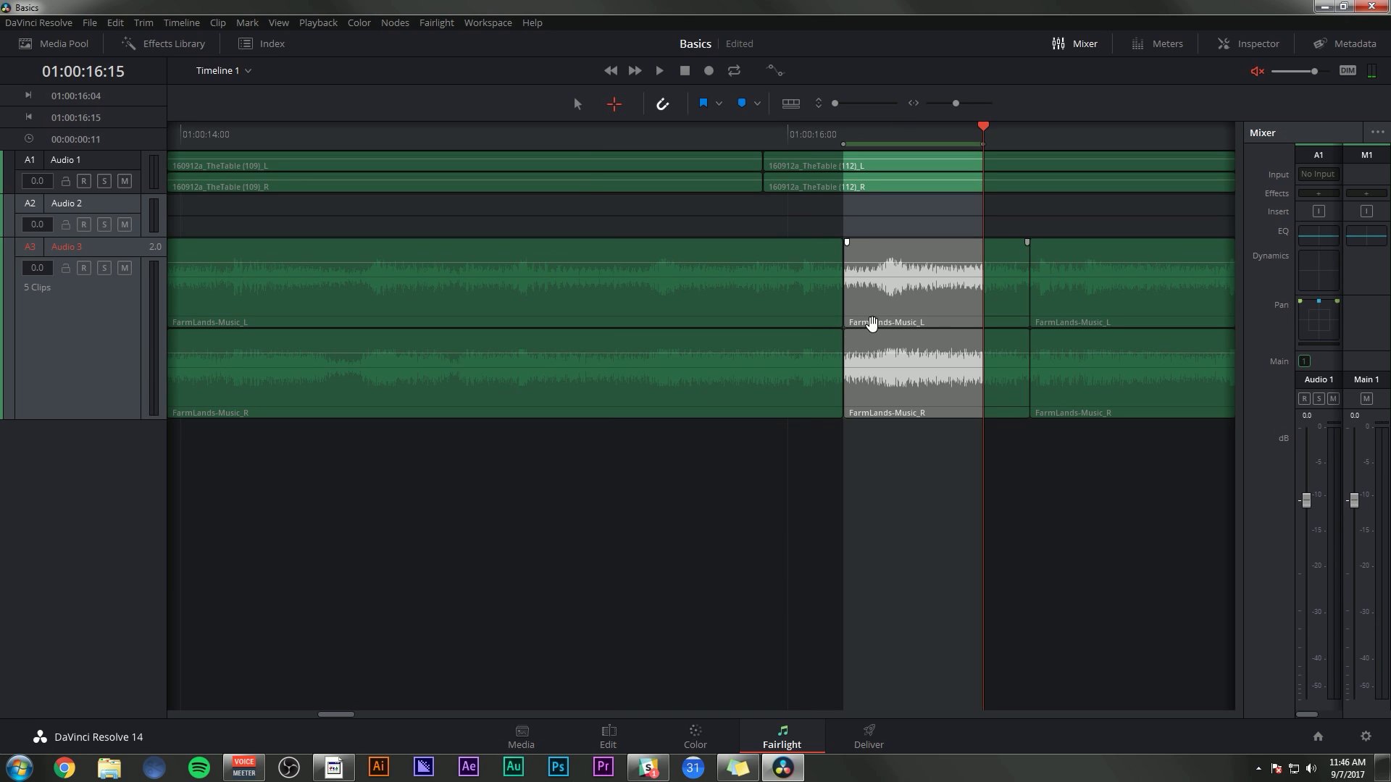
key("BackSpace")
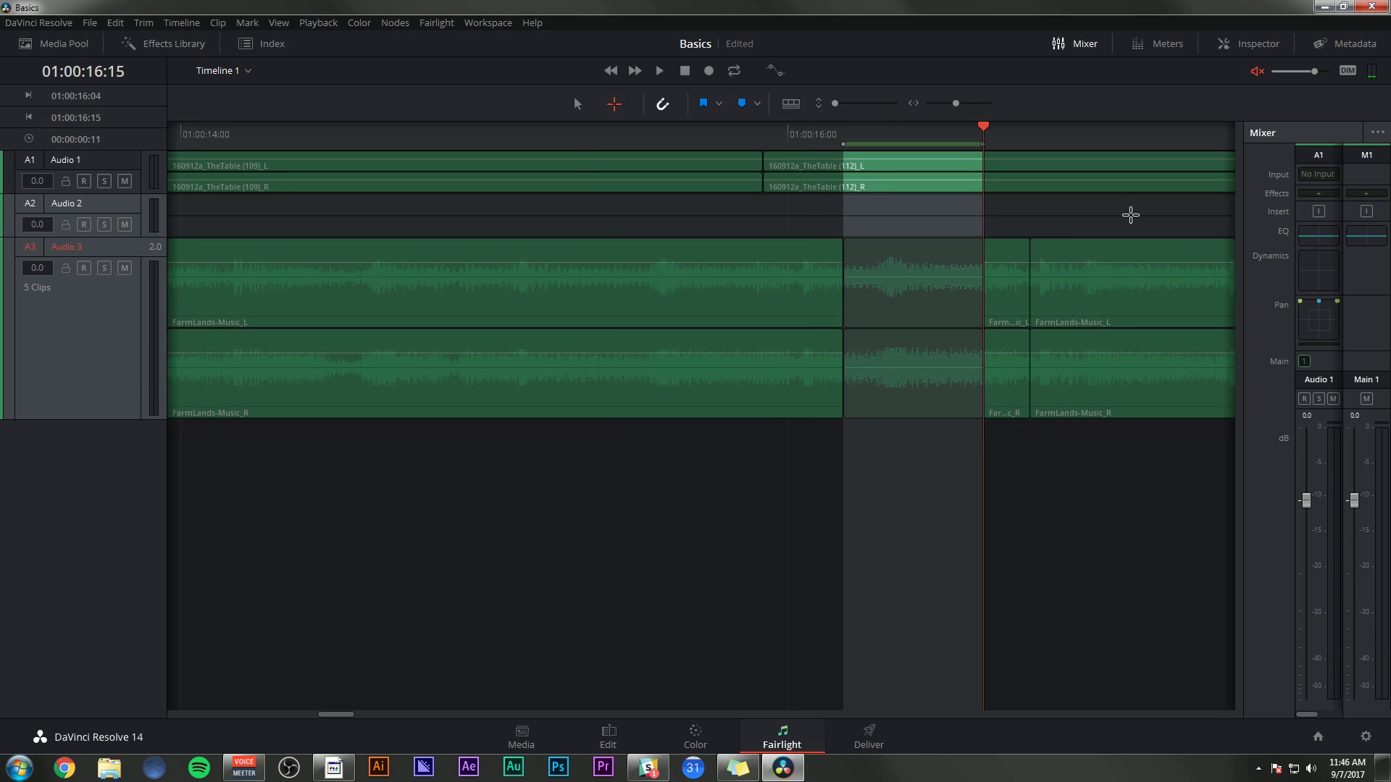
key("space")
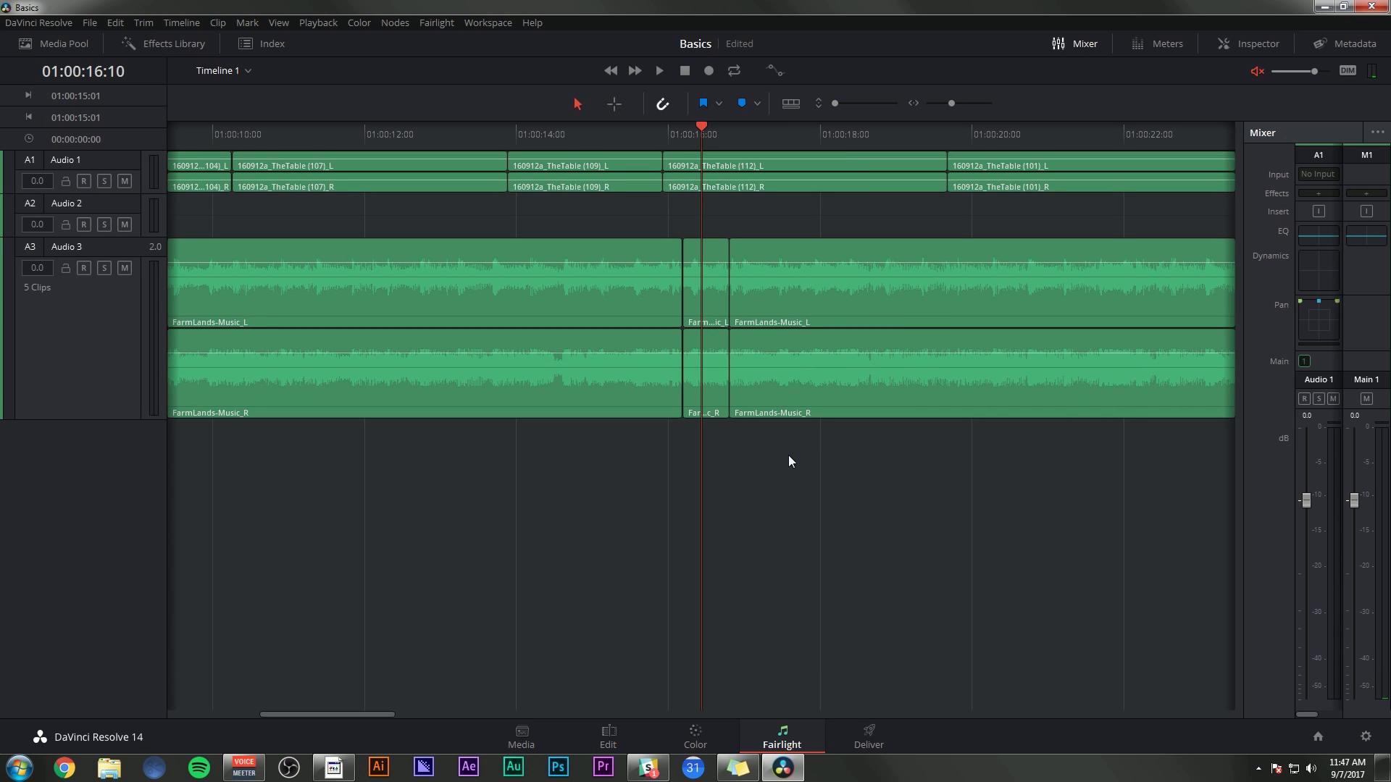
Switch to the Deliver page, preview the timeline at 01:00:21:23 and return to the first clip
left_click(868, 737)
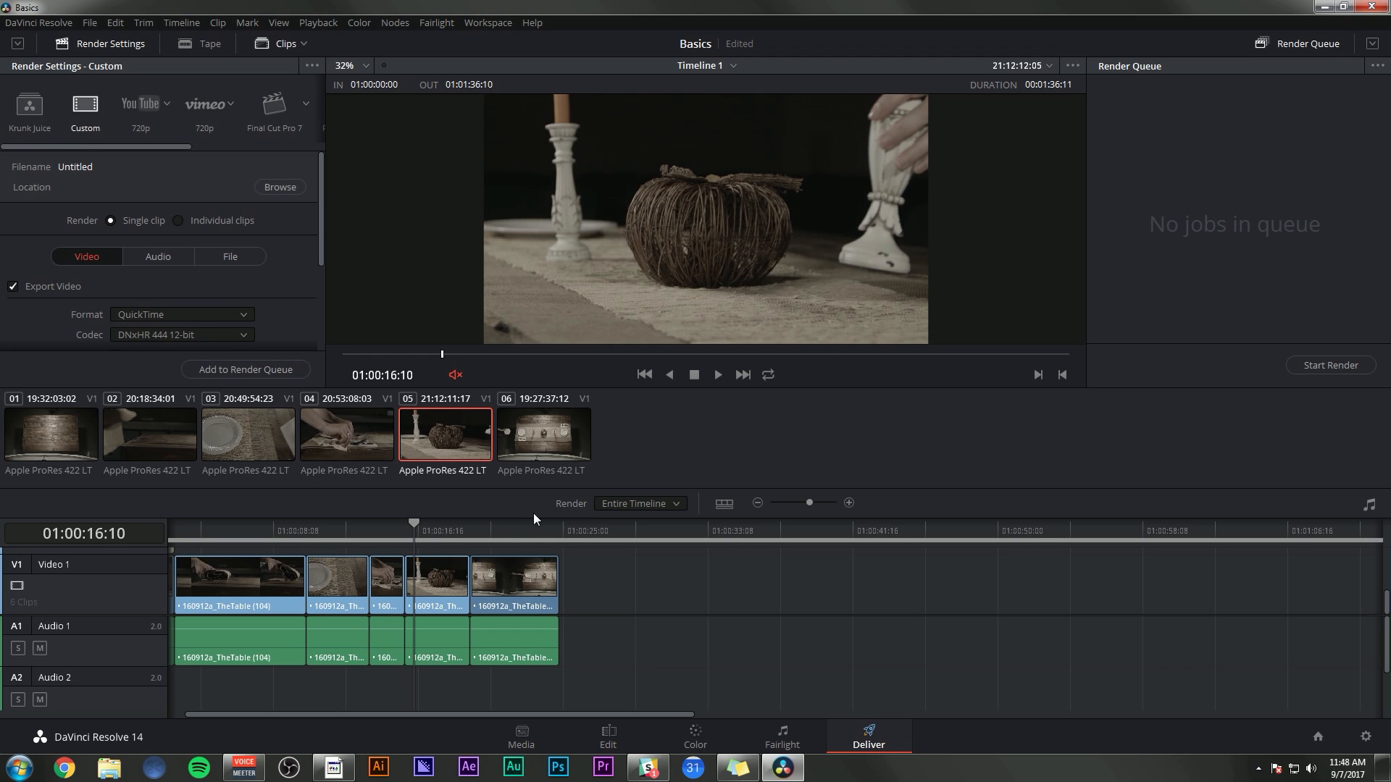
left_click(511, 531)
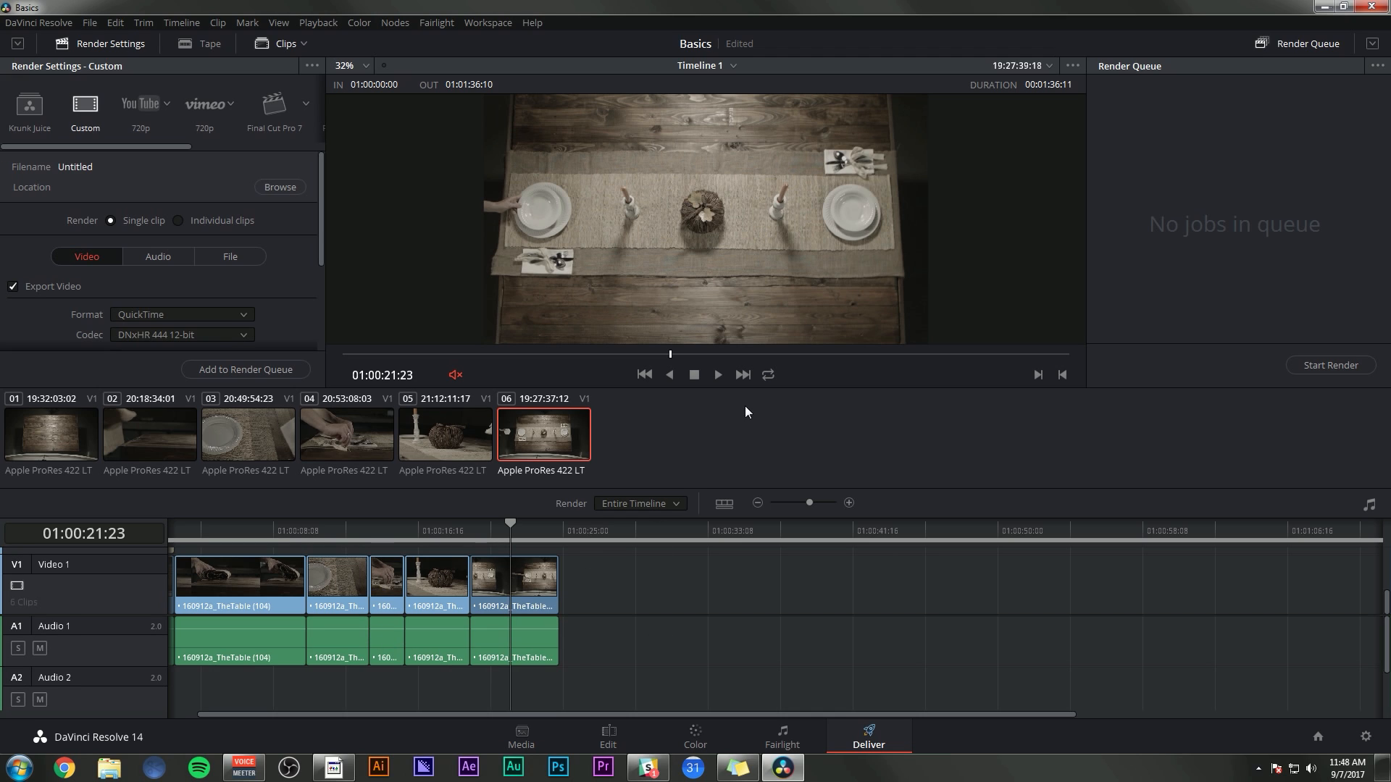
left_click(48, 430)
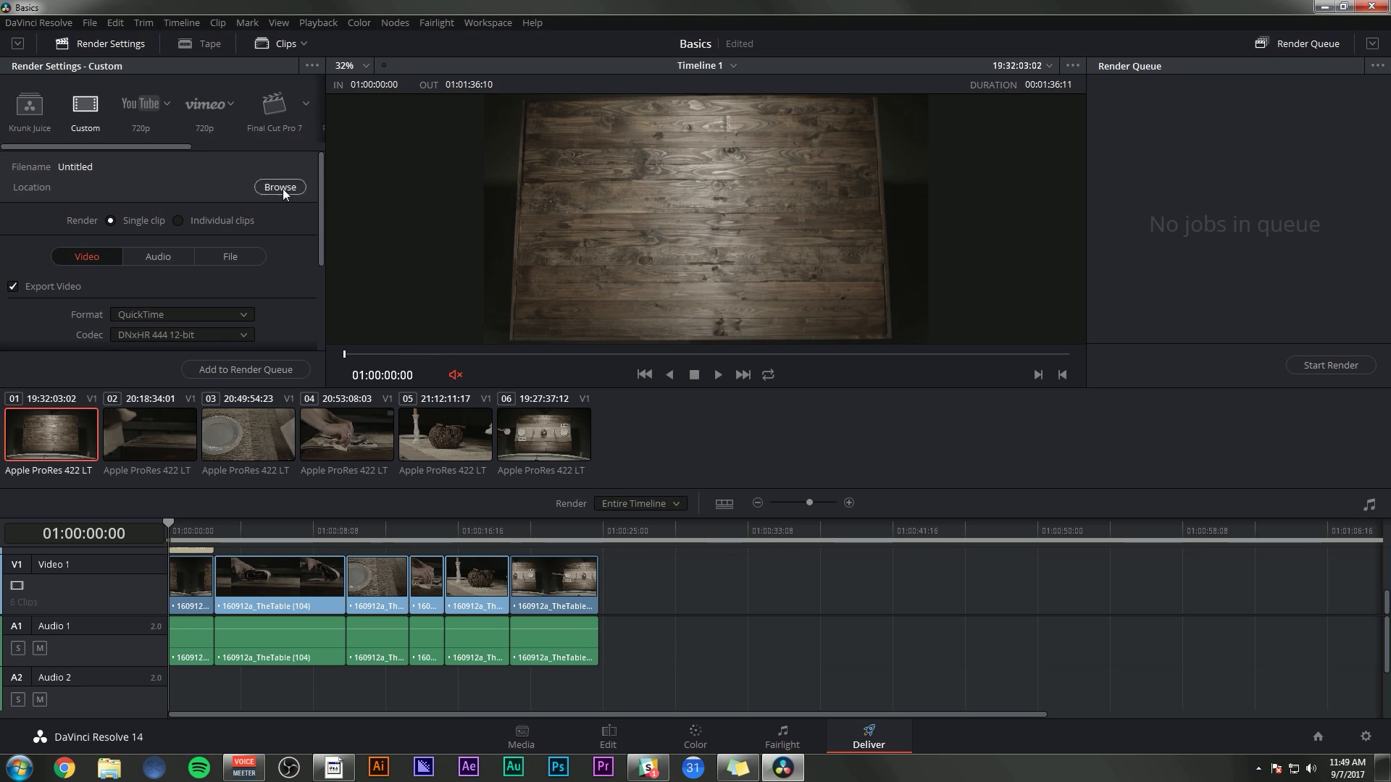
left_click_drag(323, 173, 319, 126)
Mark a render range from 01:00:10:06 to 01:00:19:16 on the timeline, and revert the render range to Entire Timeline
left_click(297, 525)
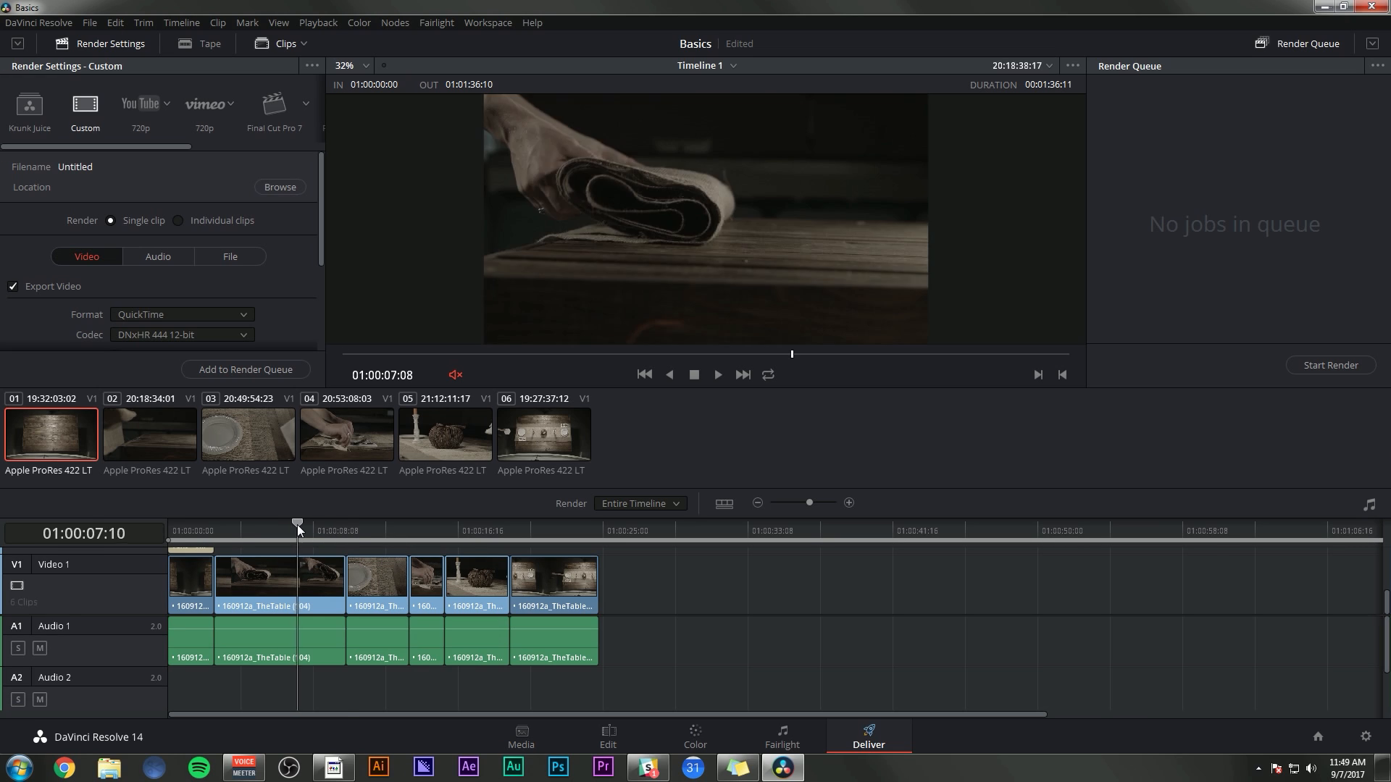
left_click_drag(297, 524, 346, 527)
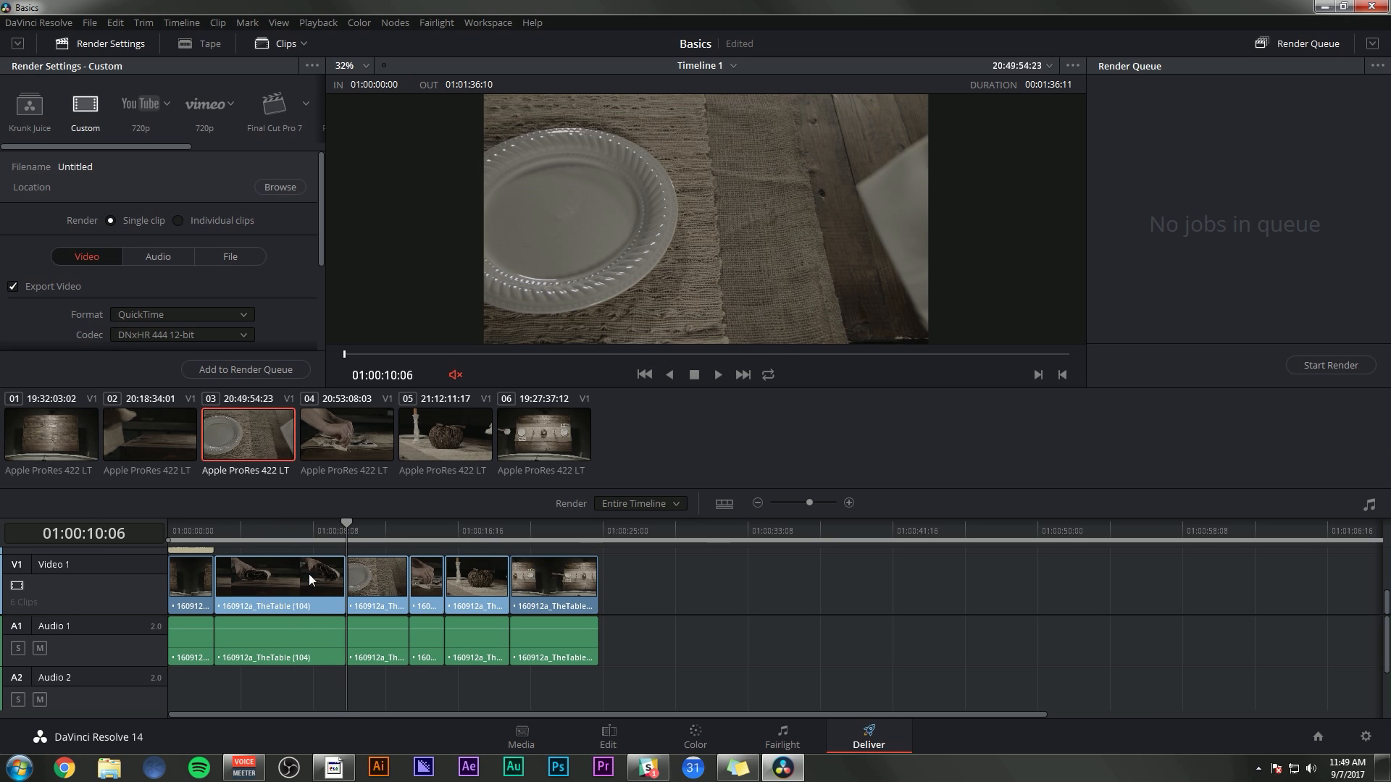
key("i")
left_click_drag(480, 525, 510, 525)
key("o")
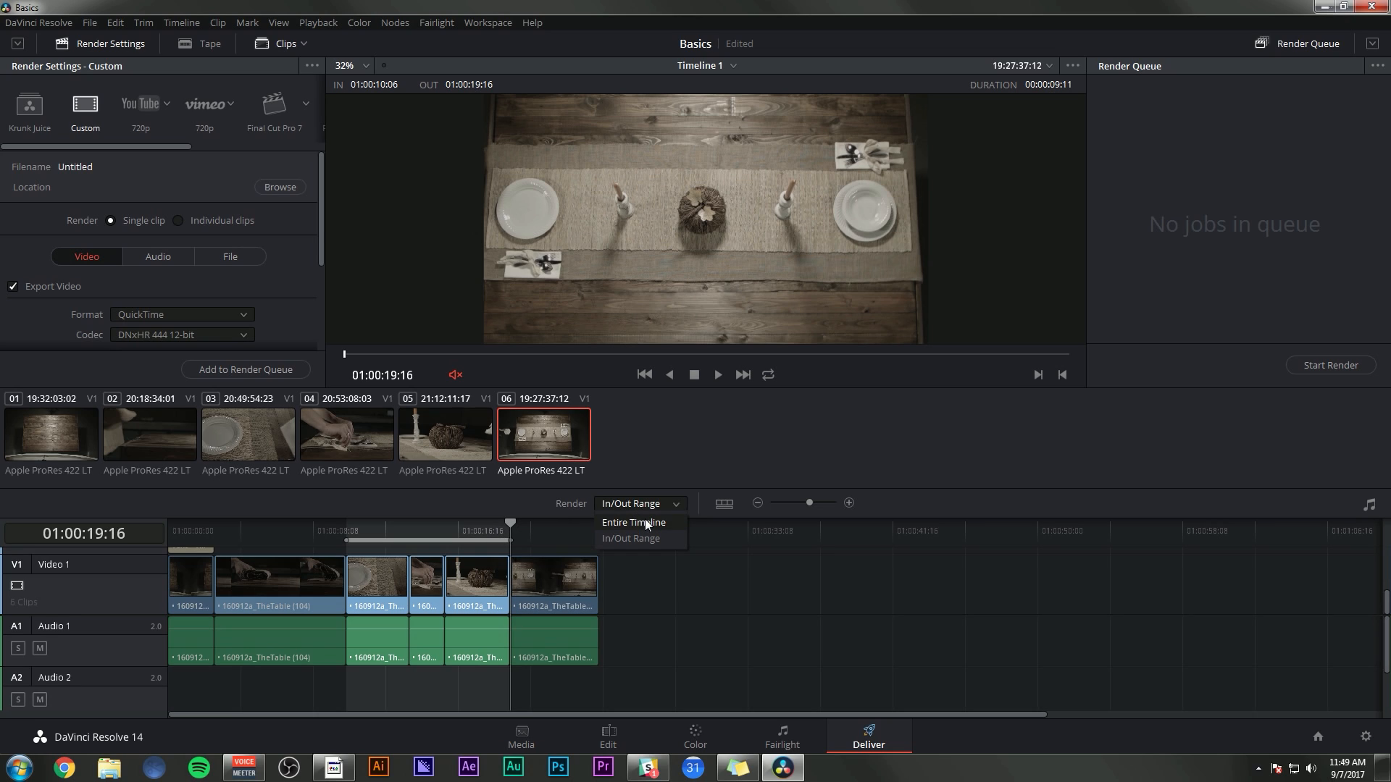
left_click(647, 523)
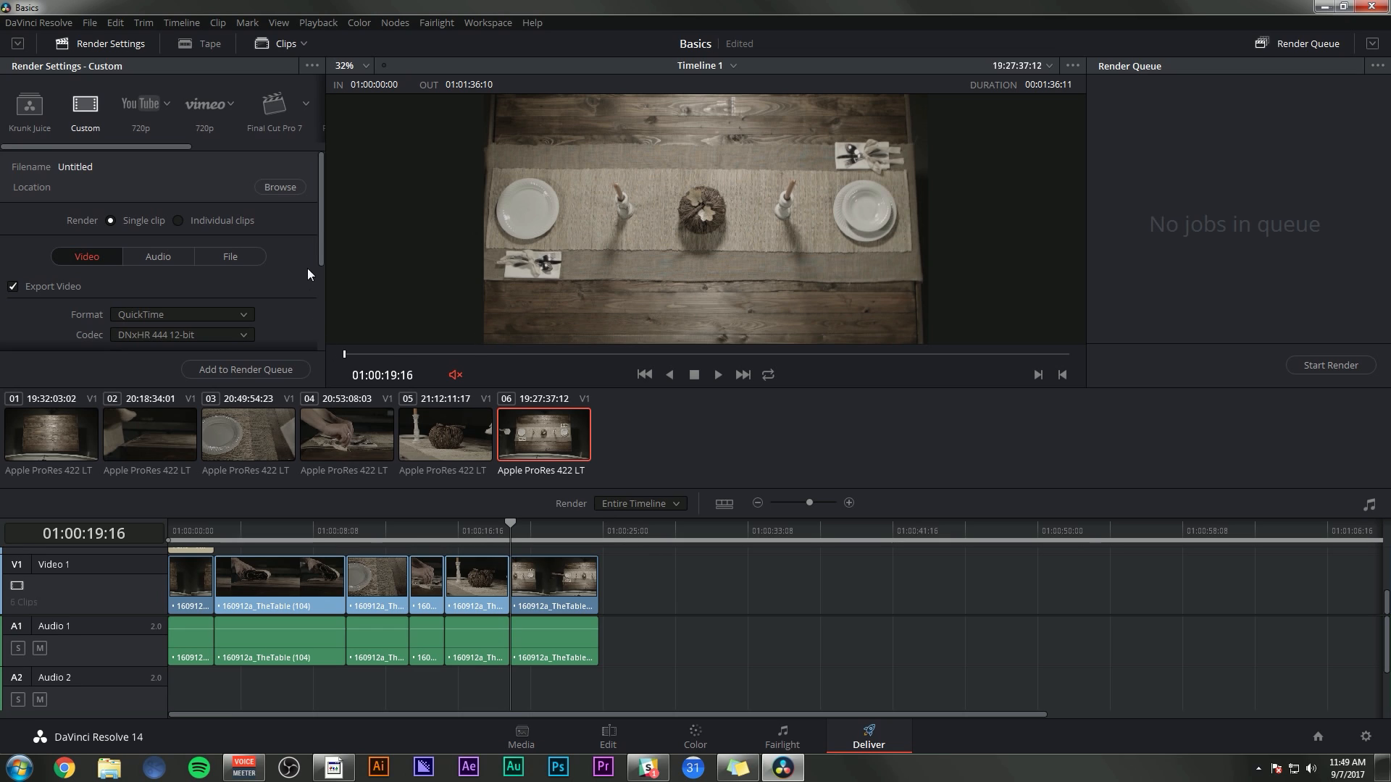
Hide the clip thumbnails and expand the render settings to full height
left_click(277, 45)
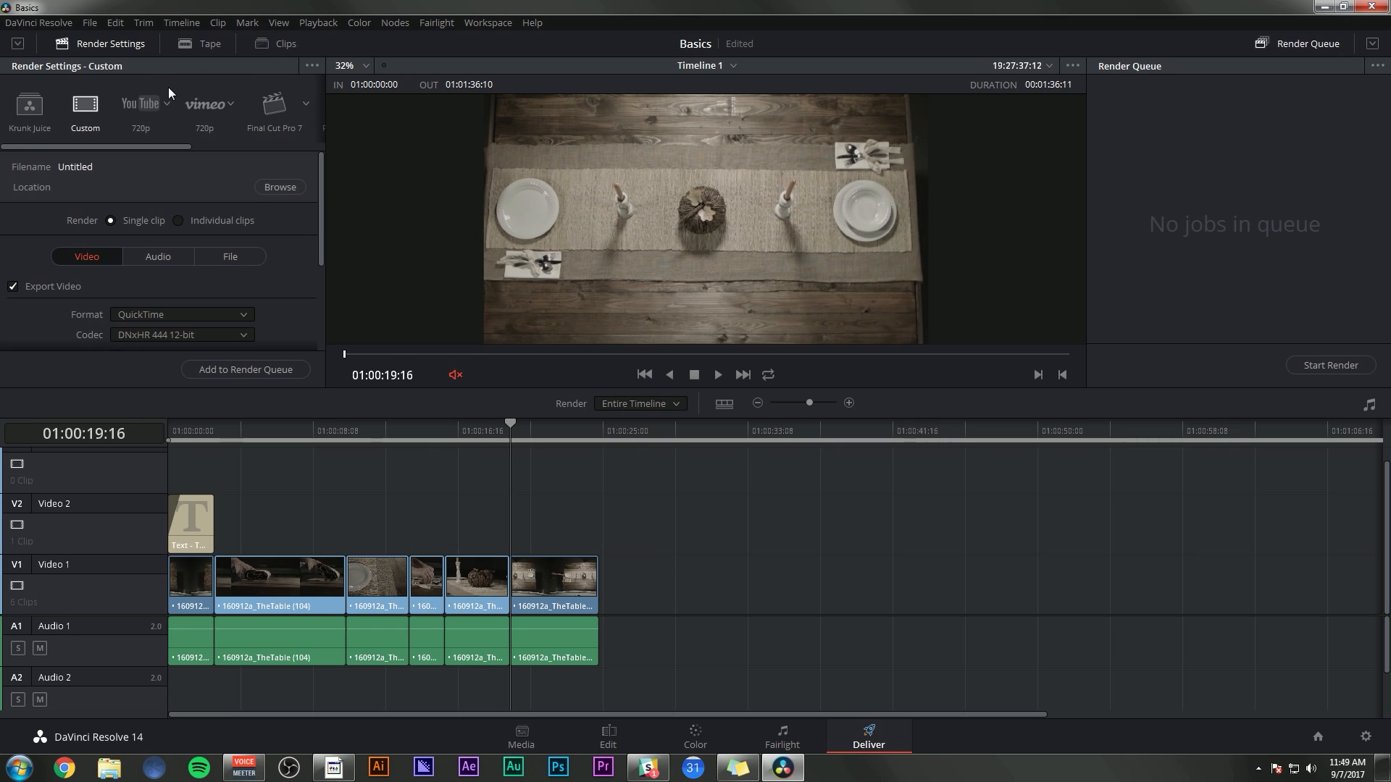
left_click(18, 44)
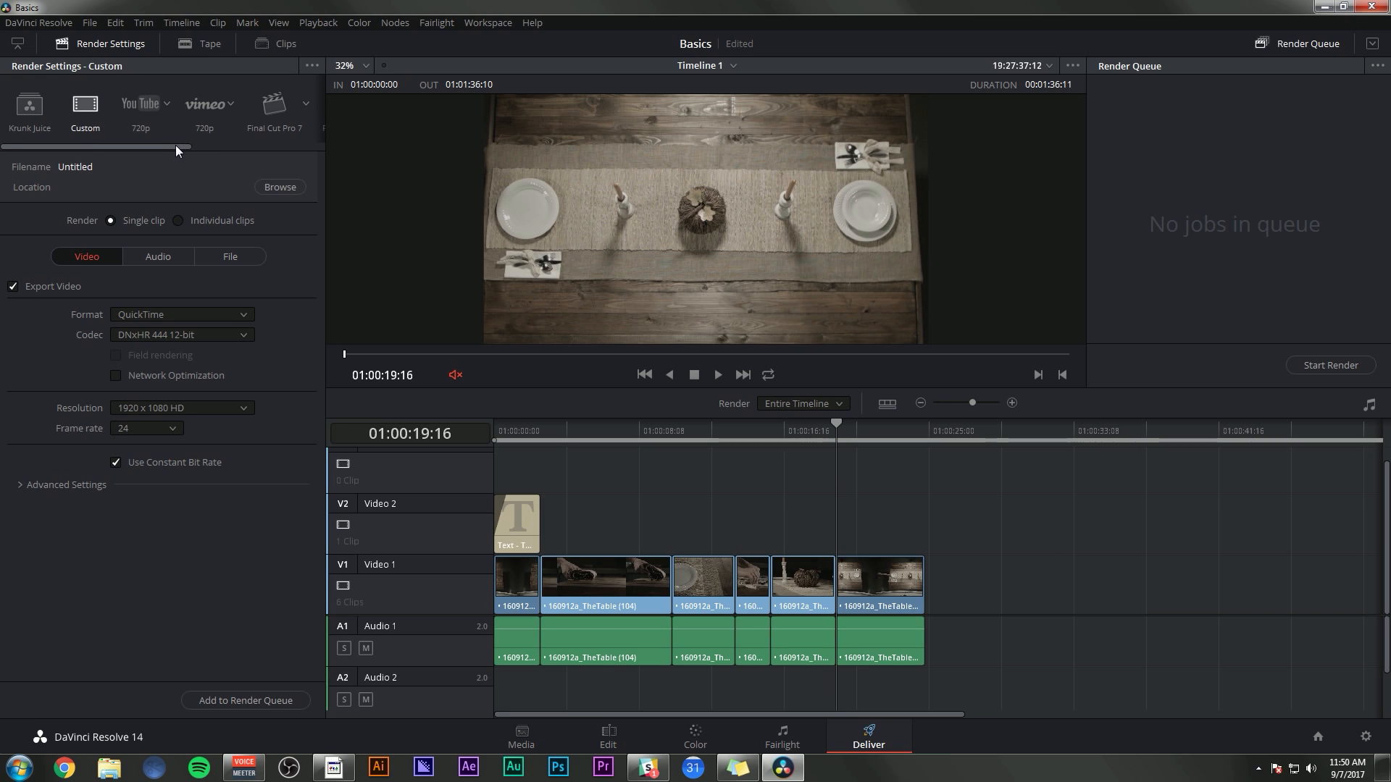
Choose the Premiere XML render preset and set its video codec to GoPro CineForm YUV 10-bit
left_click_drag(175, 145, 306, 148)
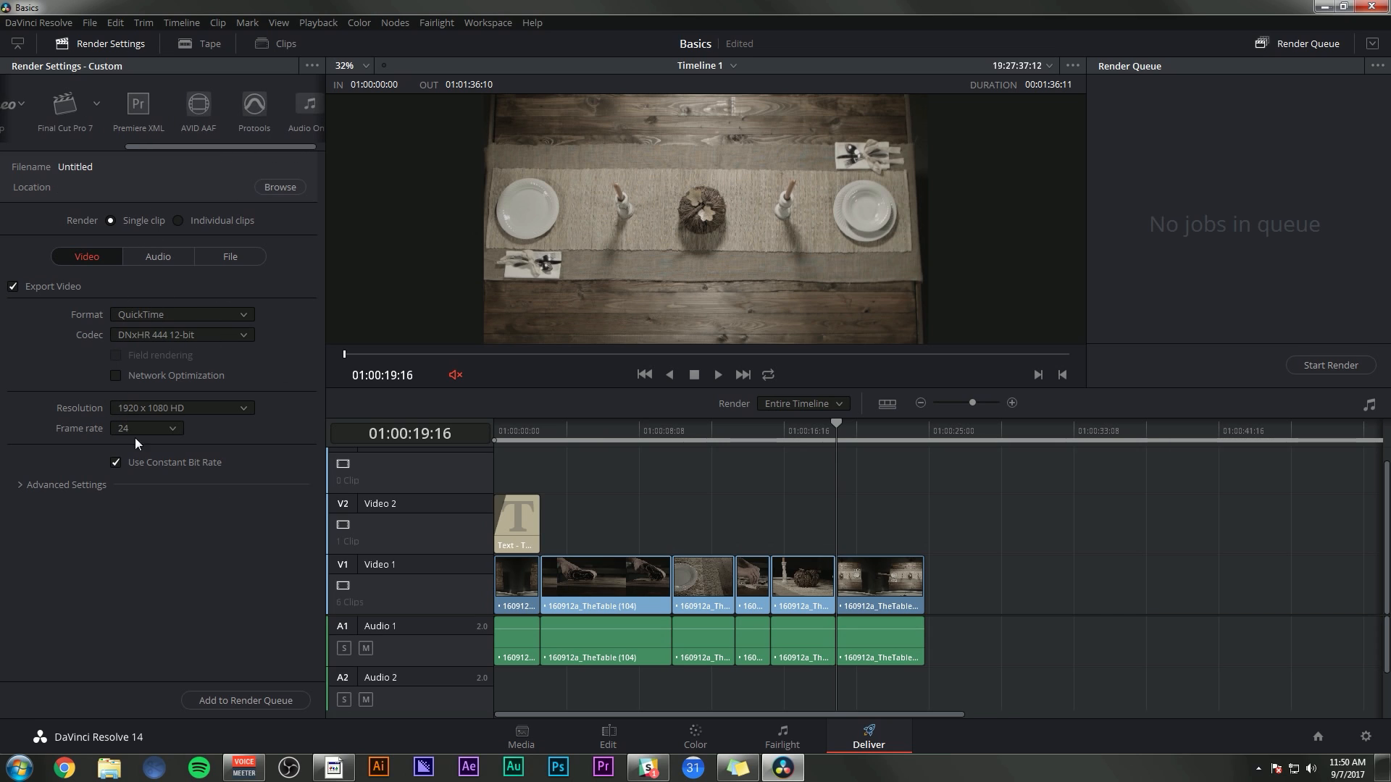
left_click(138, 106)
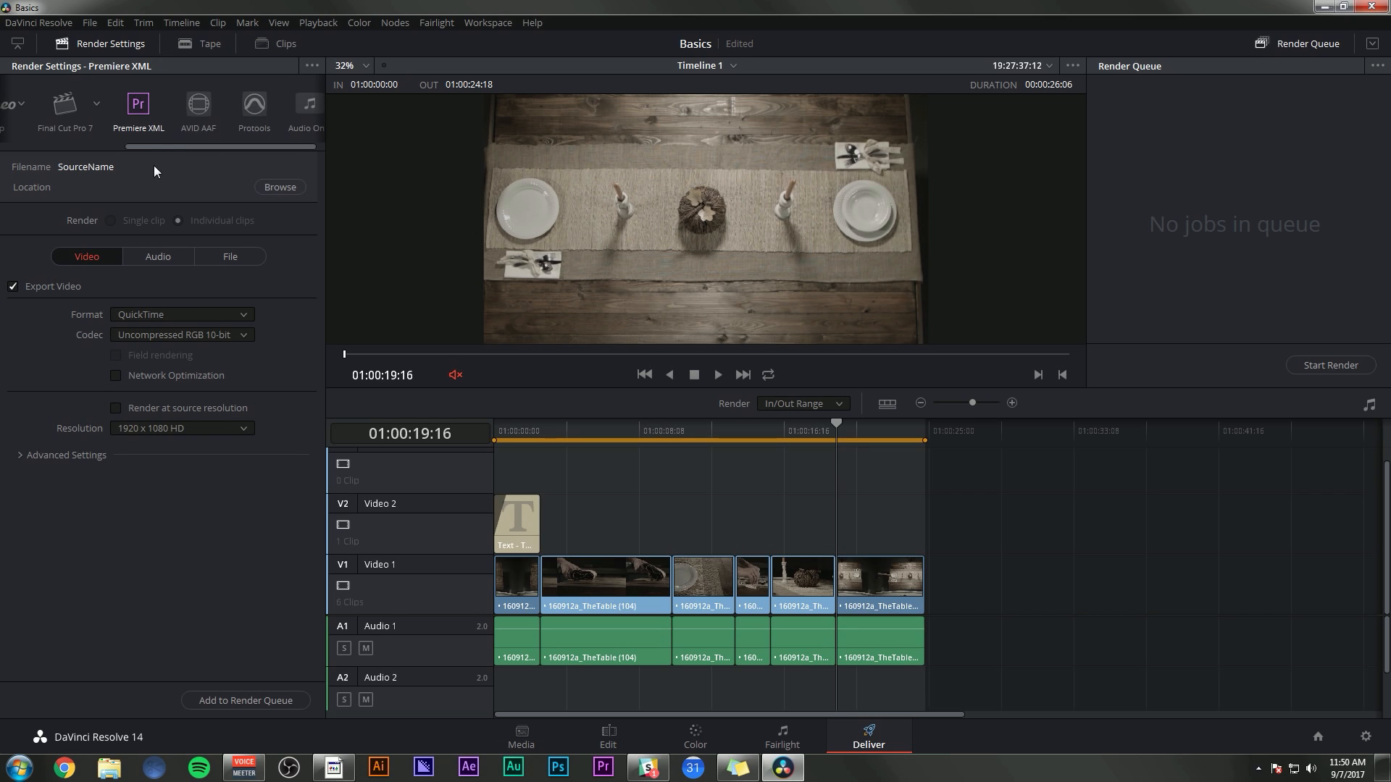
left_click(155, 338)
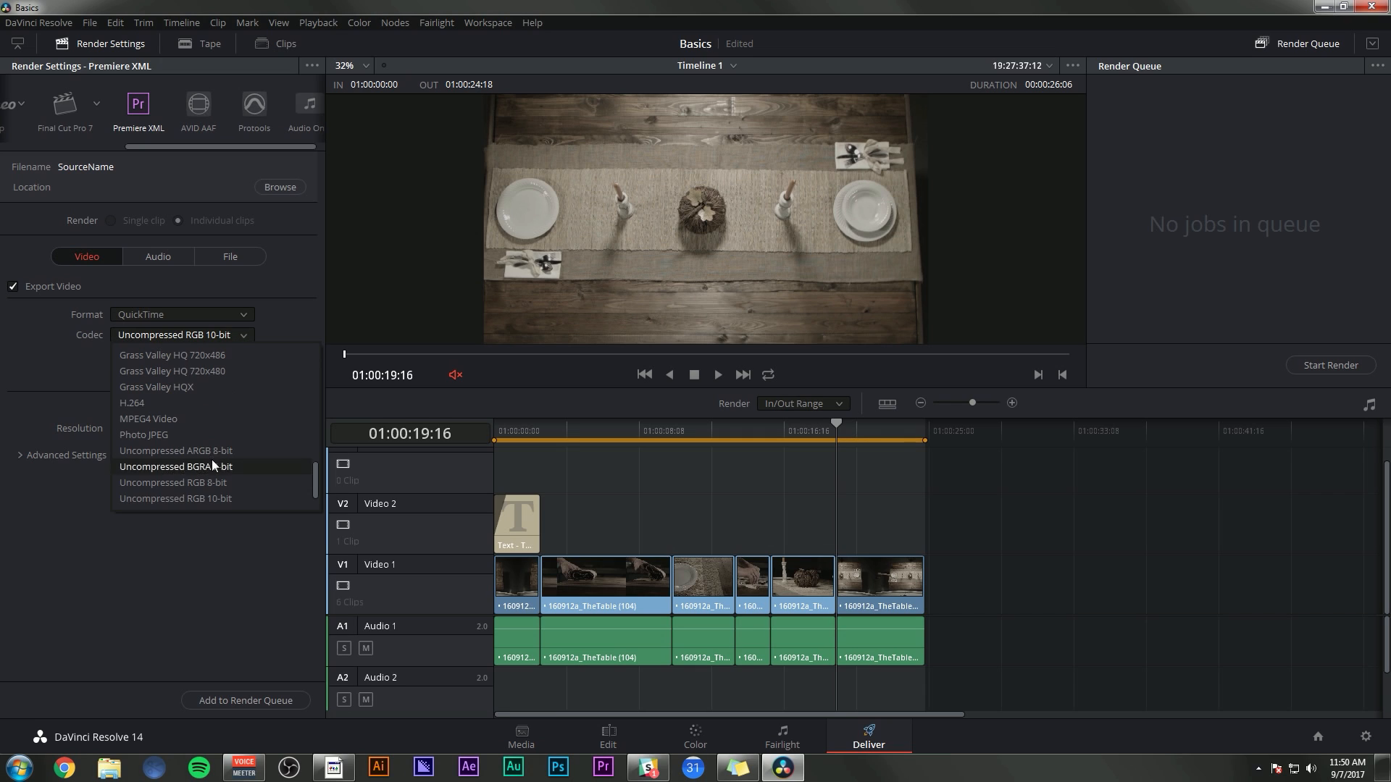
scroll(208, 450, "up", 10)
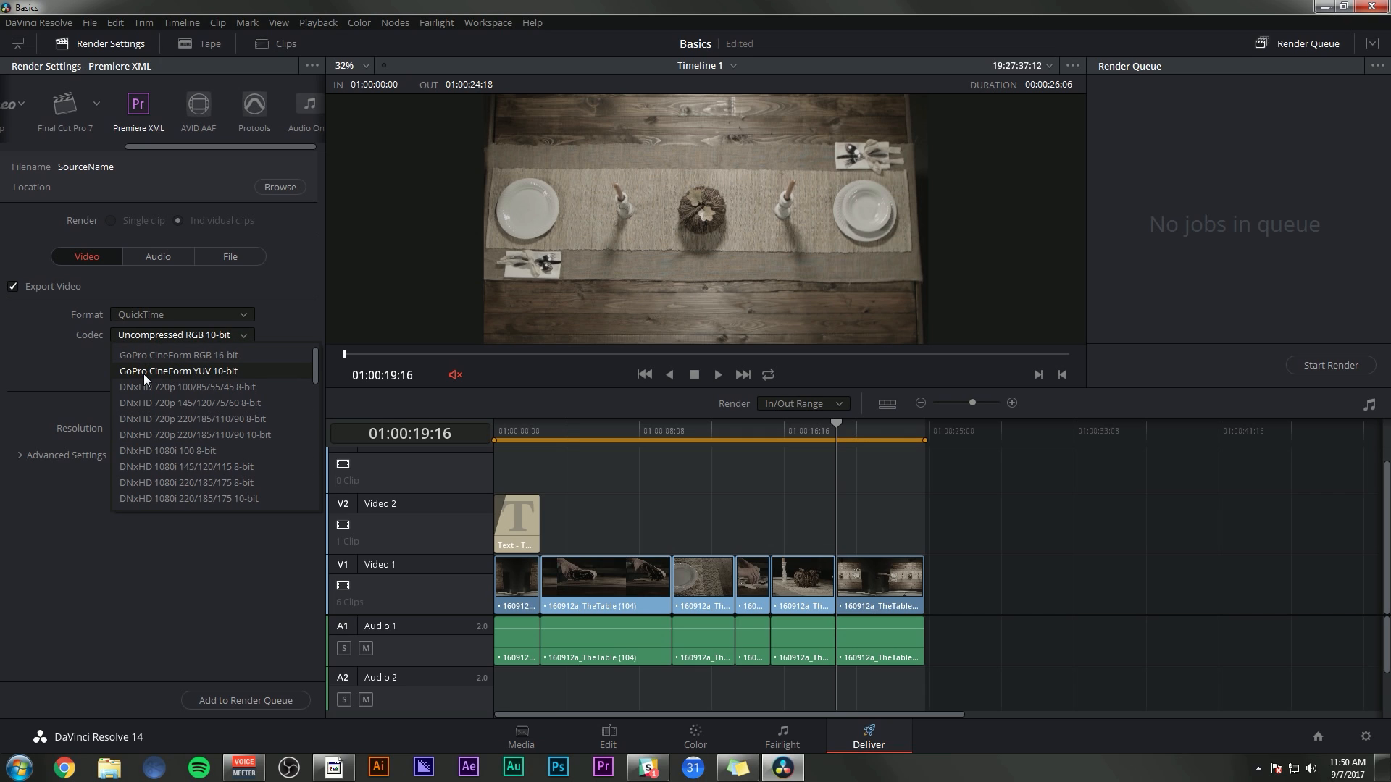
left_click(142, 373)
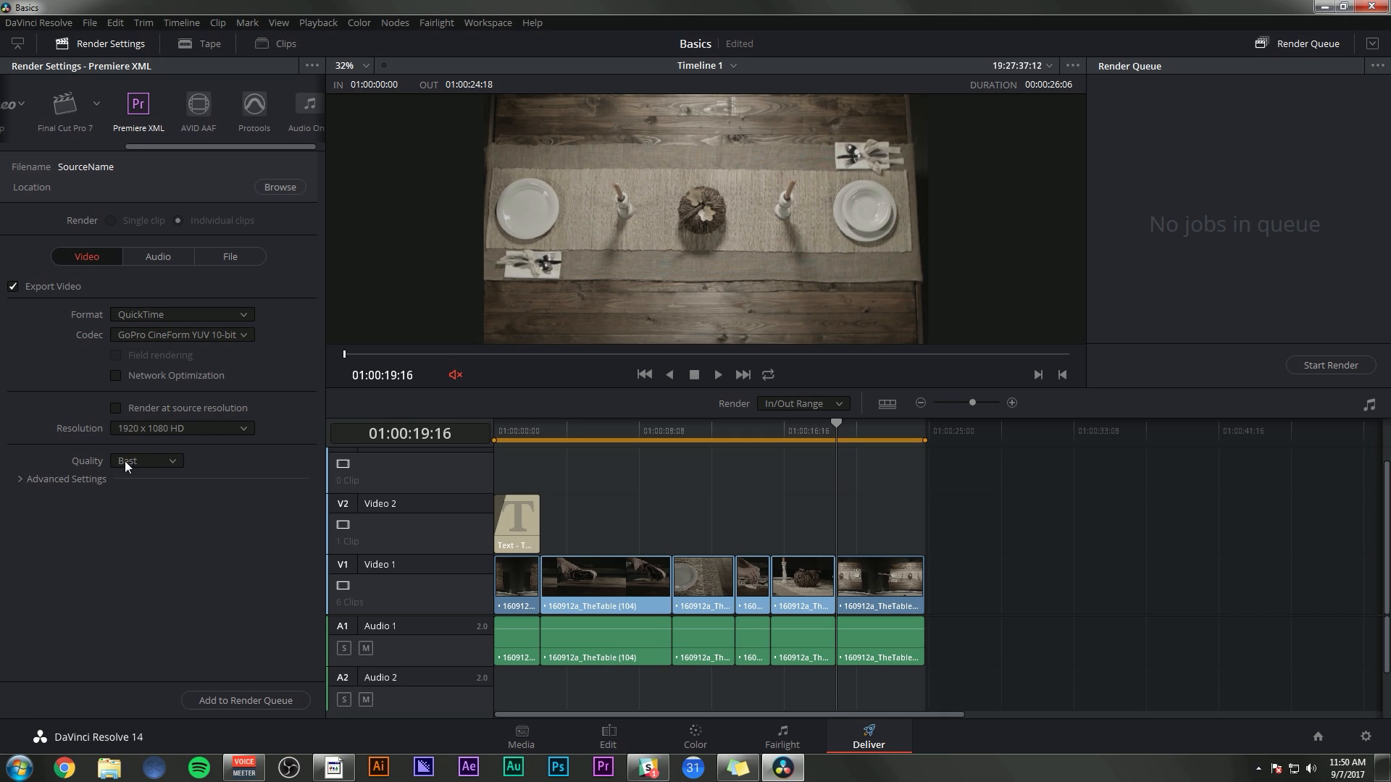
Examine the preset's advanced video settings, audio export options and file naming options, and return to the video settings
left_click(23, 481)
scroll(231, 513, "down", 3)
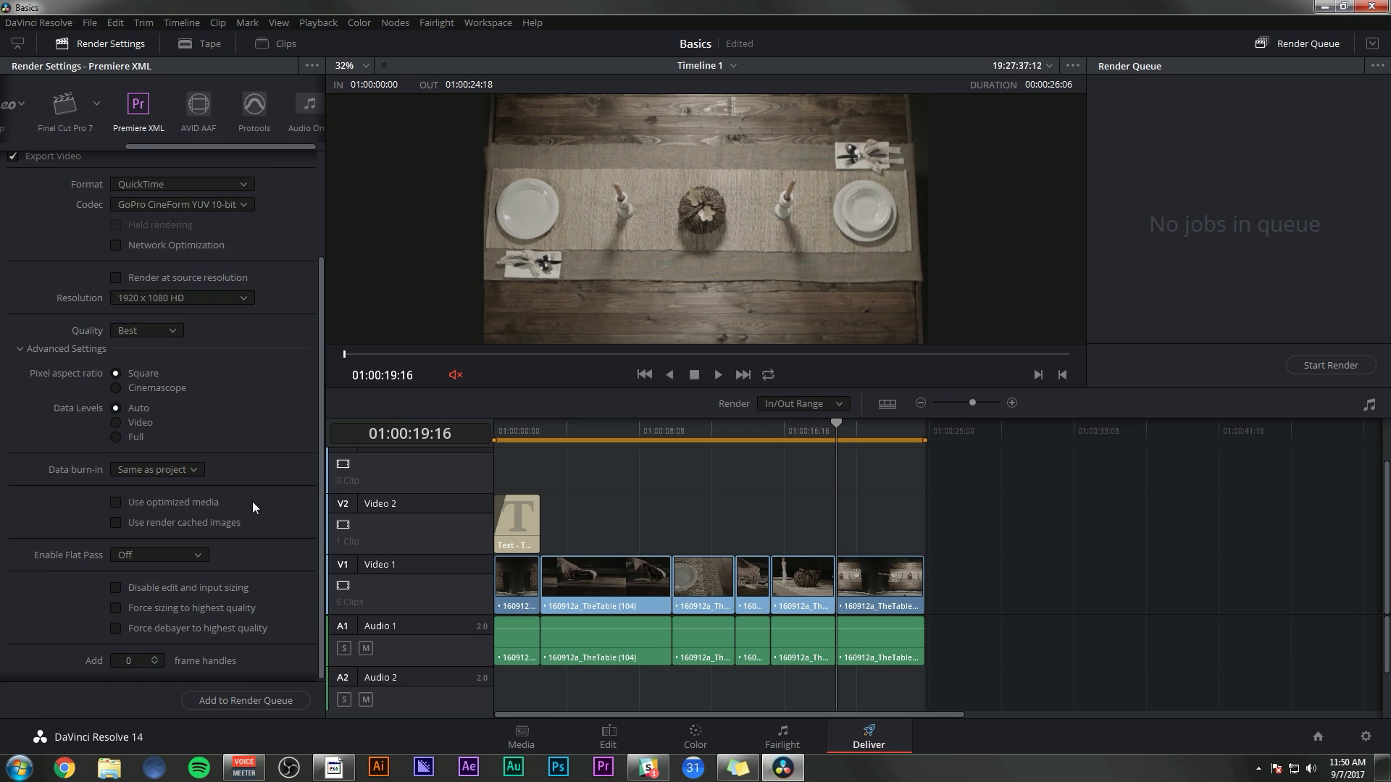
scroll(232, 498, "up", 3)
left_click(16, 477)
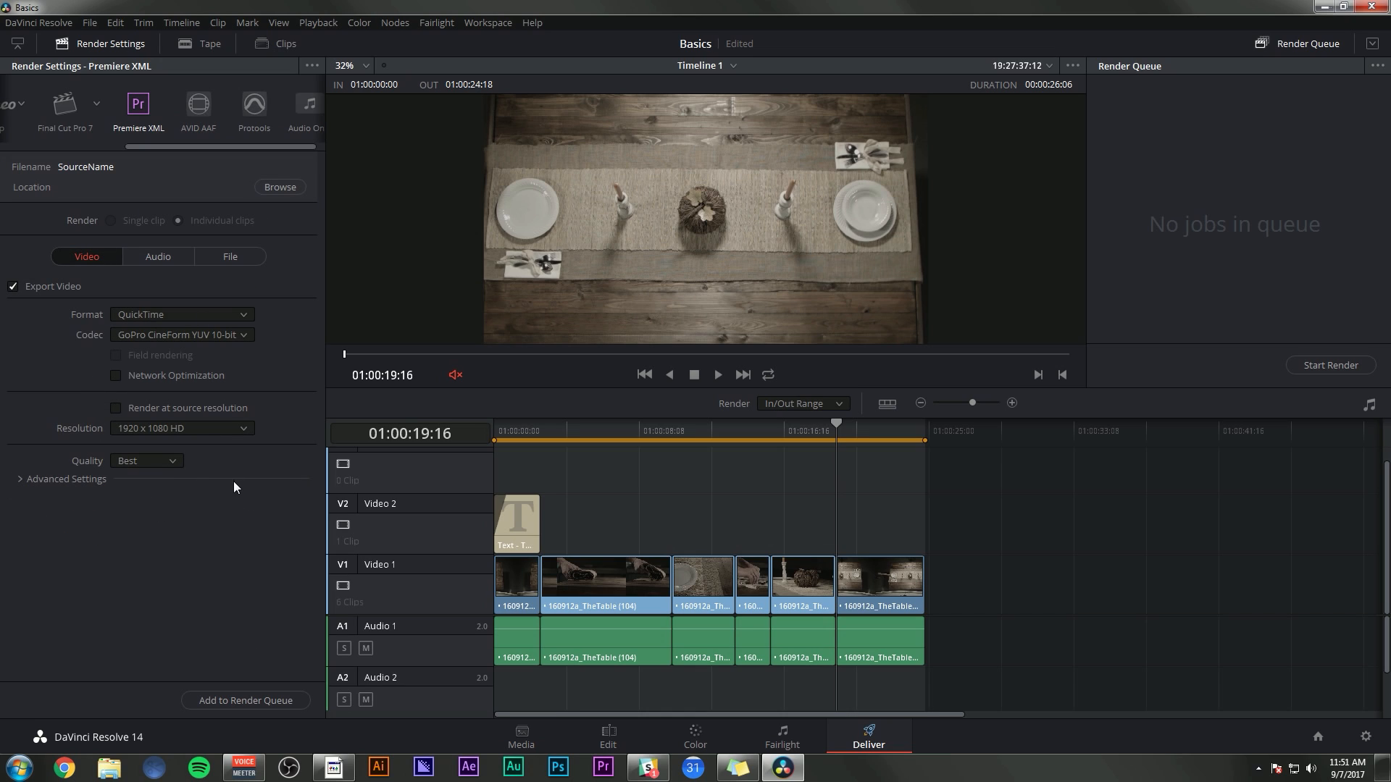
left_click(158, 257)
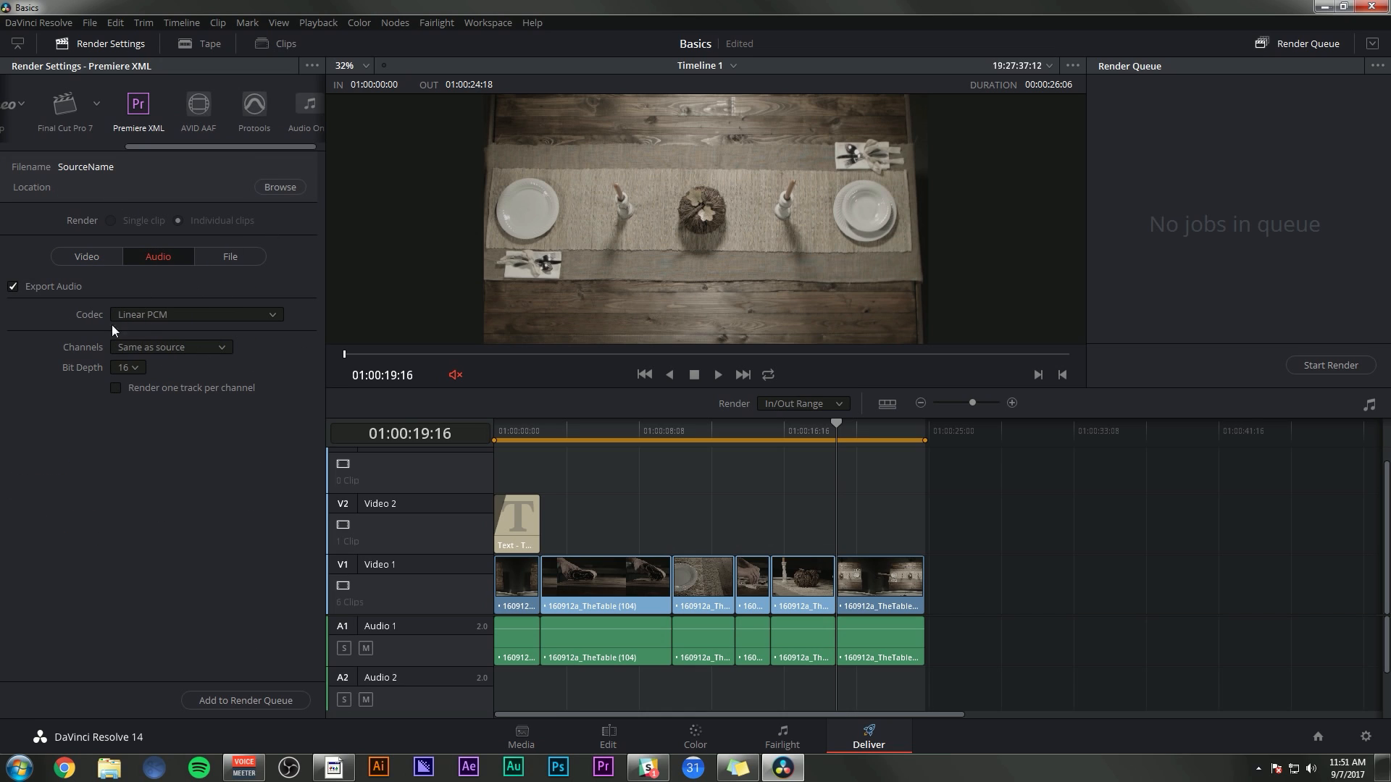
left_click(230, 256)
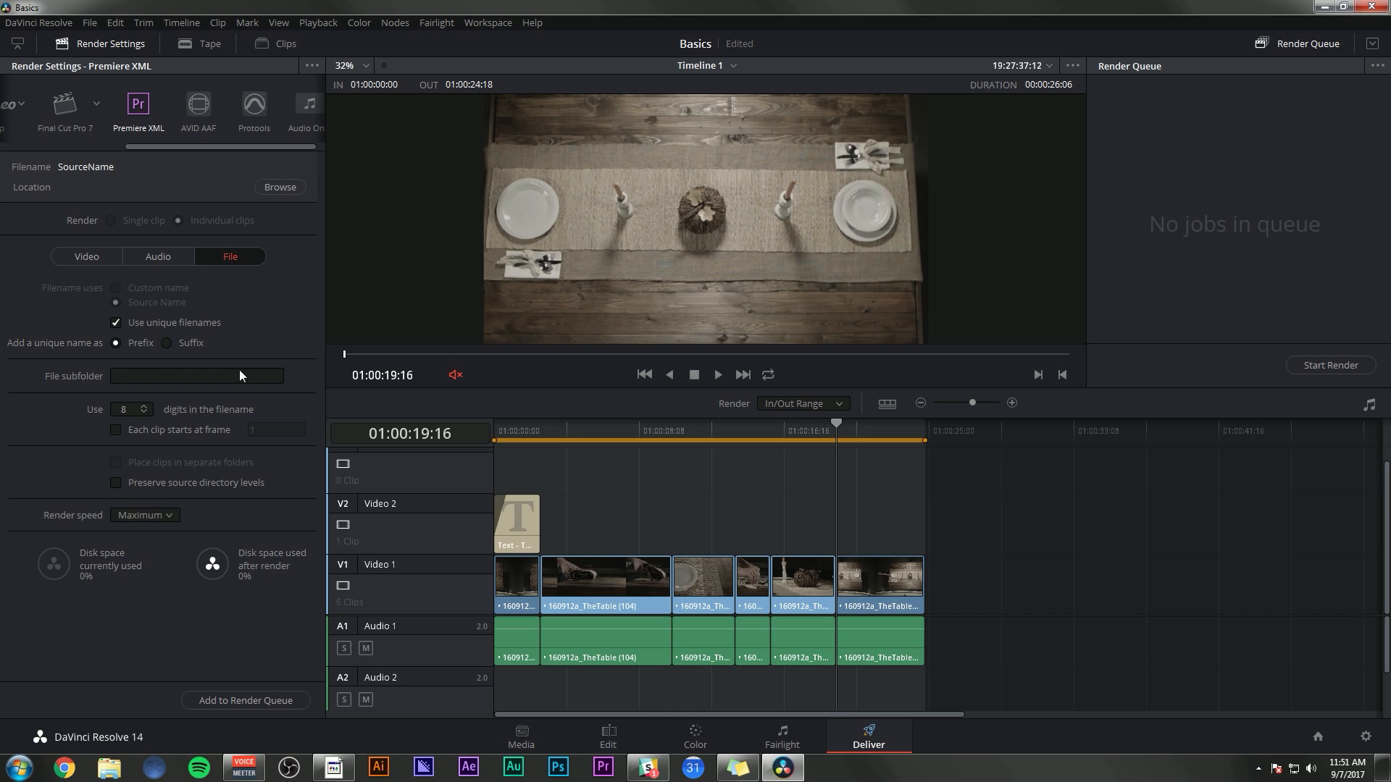
left_click(86, 258)
Use the YouTube 1080p preset and compare rendering Individual clips with Single clip, keeping Single clip
left_click(138, 222)
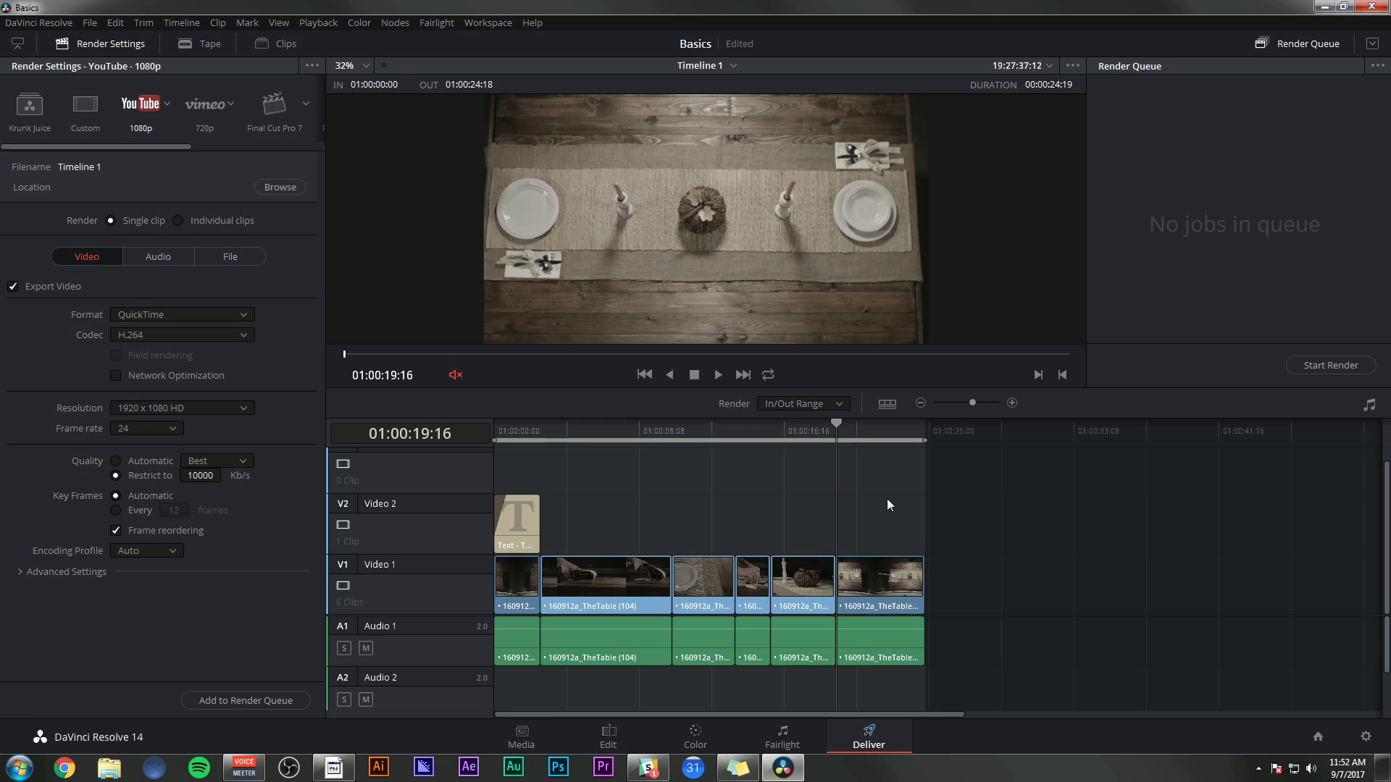
left_click(177, 221)
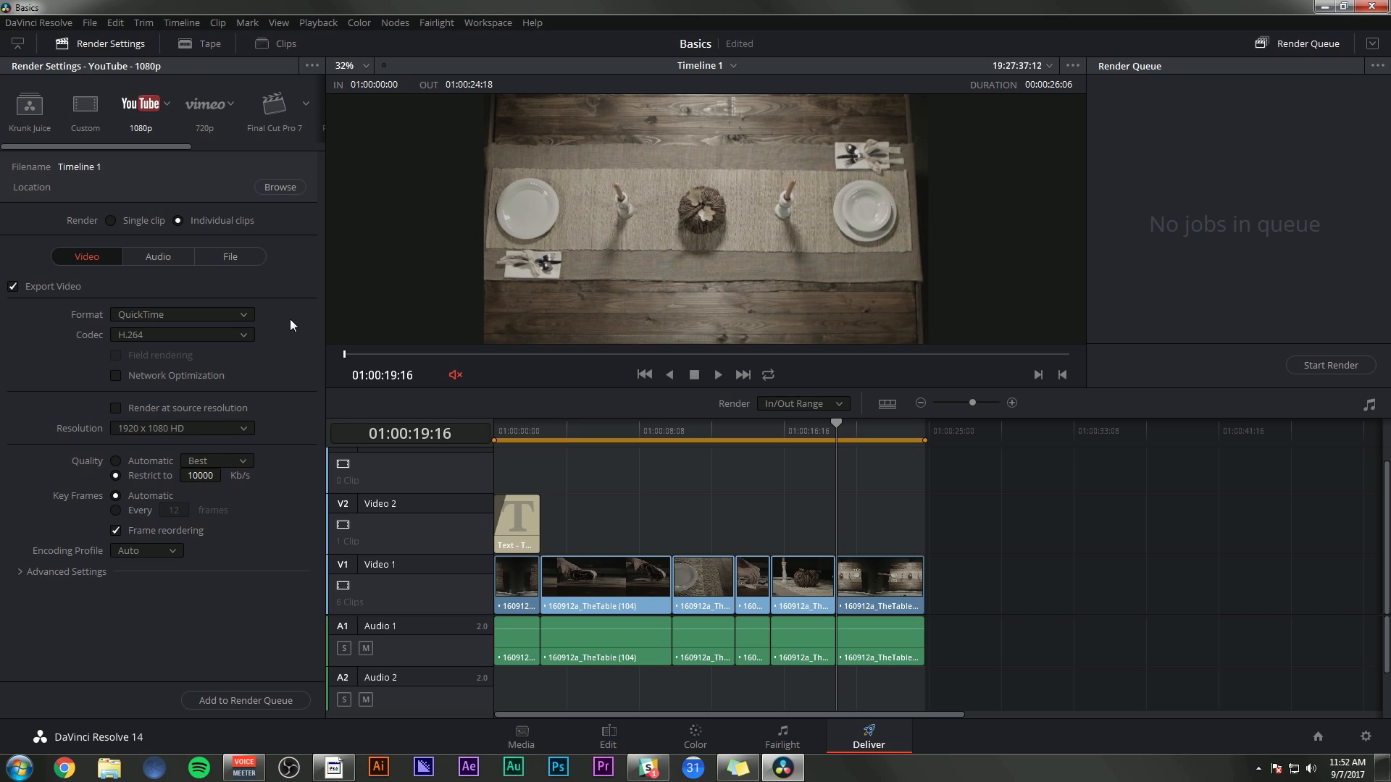
left_click(110, 220)
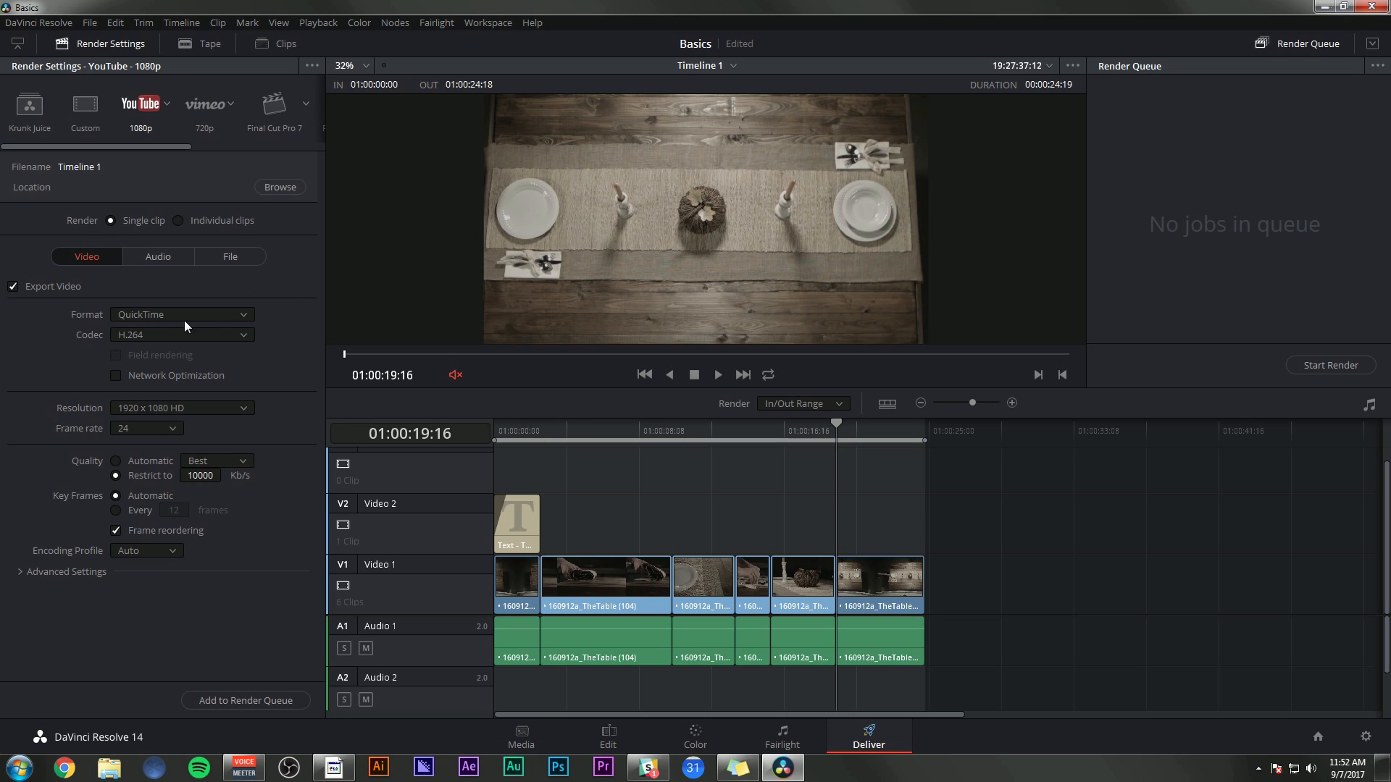
left_click(177, 222)
left_click(111, 221)
Add Timeline 1 to the render queue with the Workdrive (W:\) as file destination
left_click(231, 707)
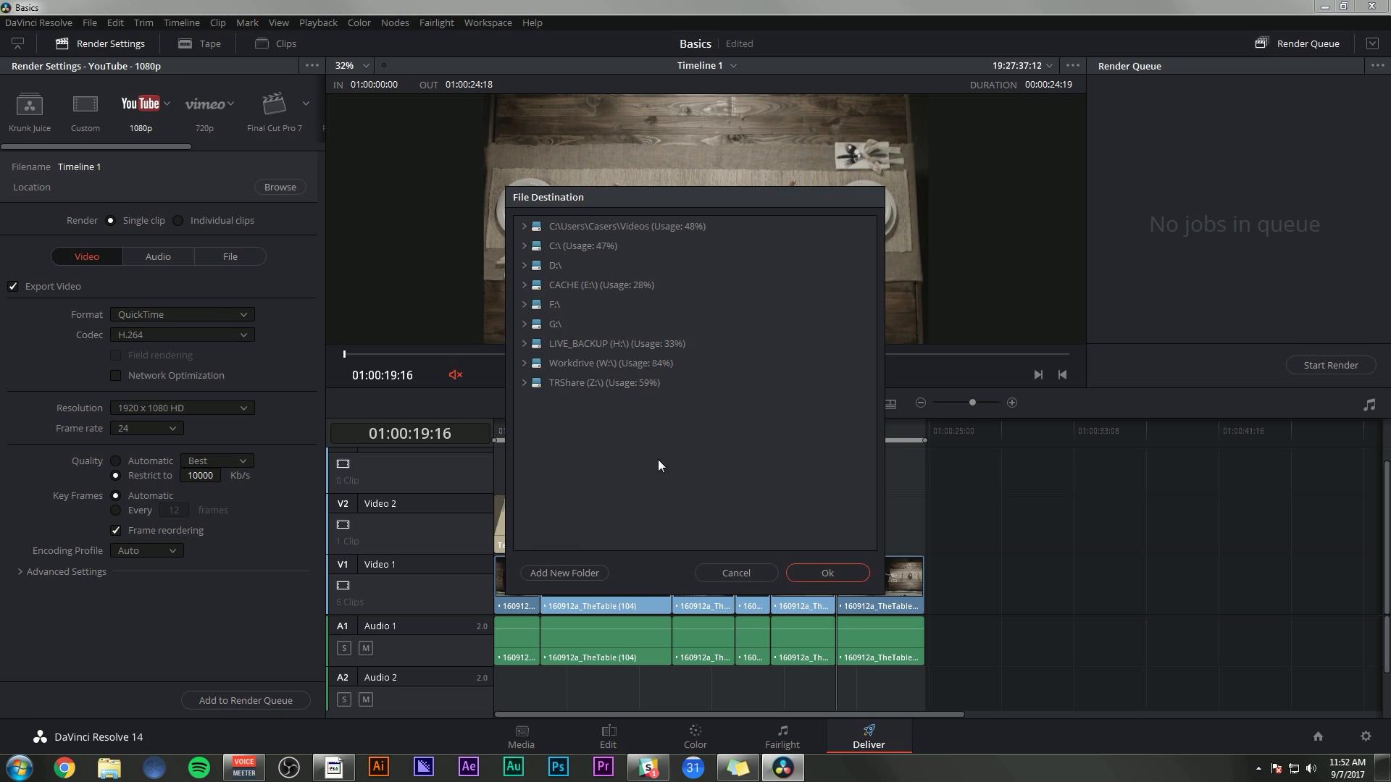
double_click(563, 365)
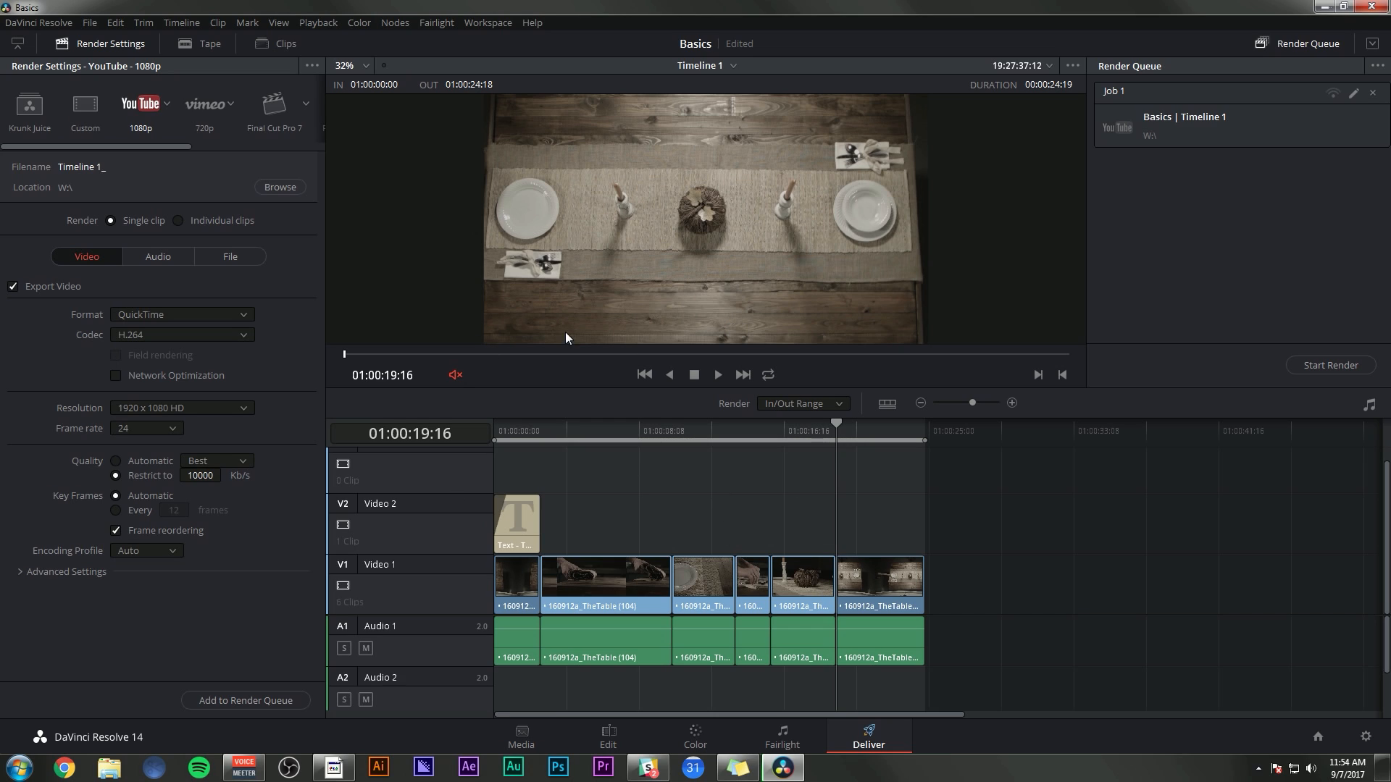
Save the modified project and start exporting it as Basics (.drp) to the Desktop, then cancel the export
left_click(87, 22)
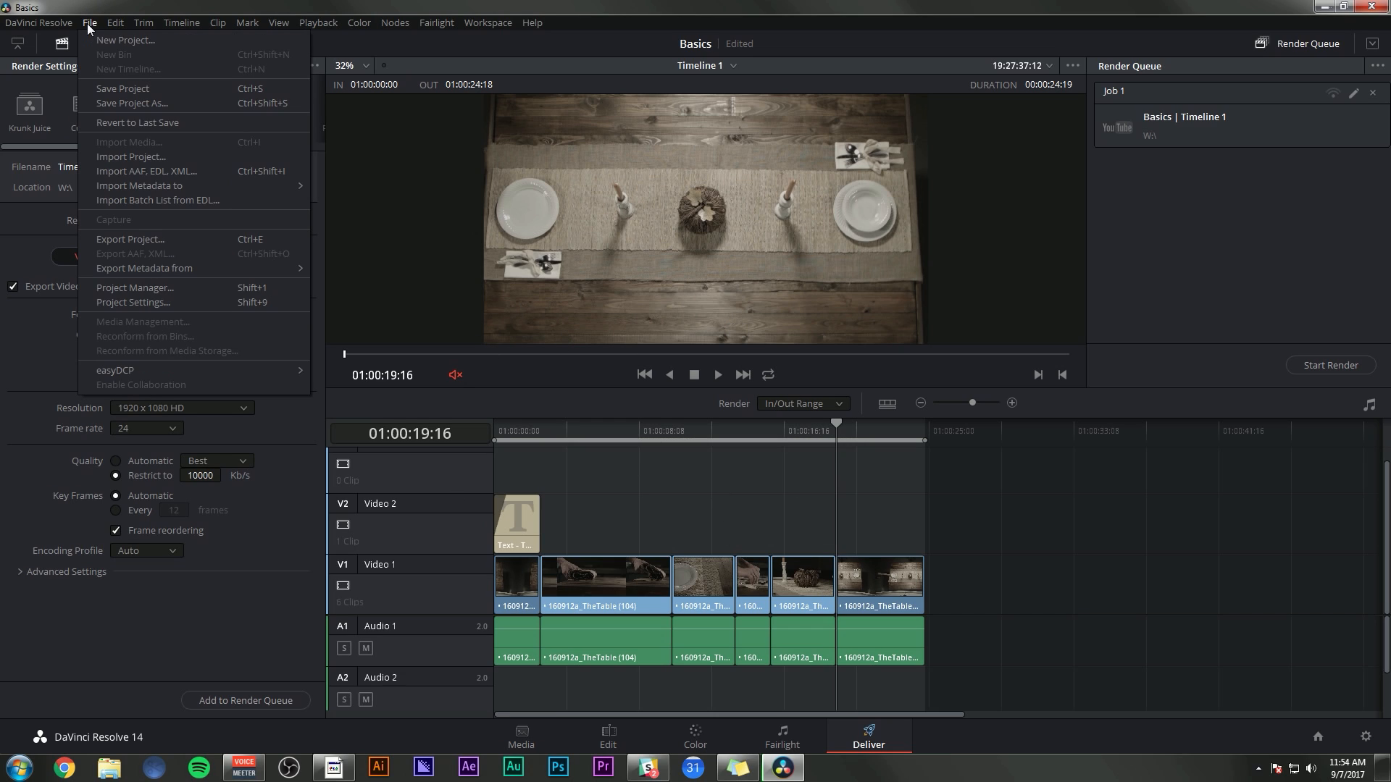
left_click(165, 239)
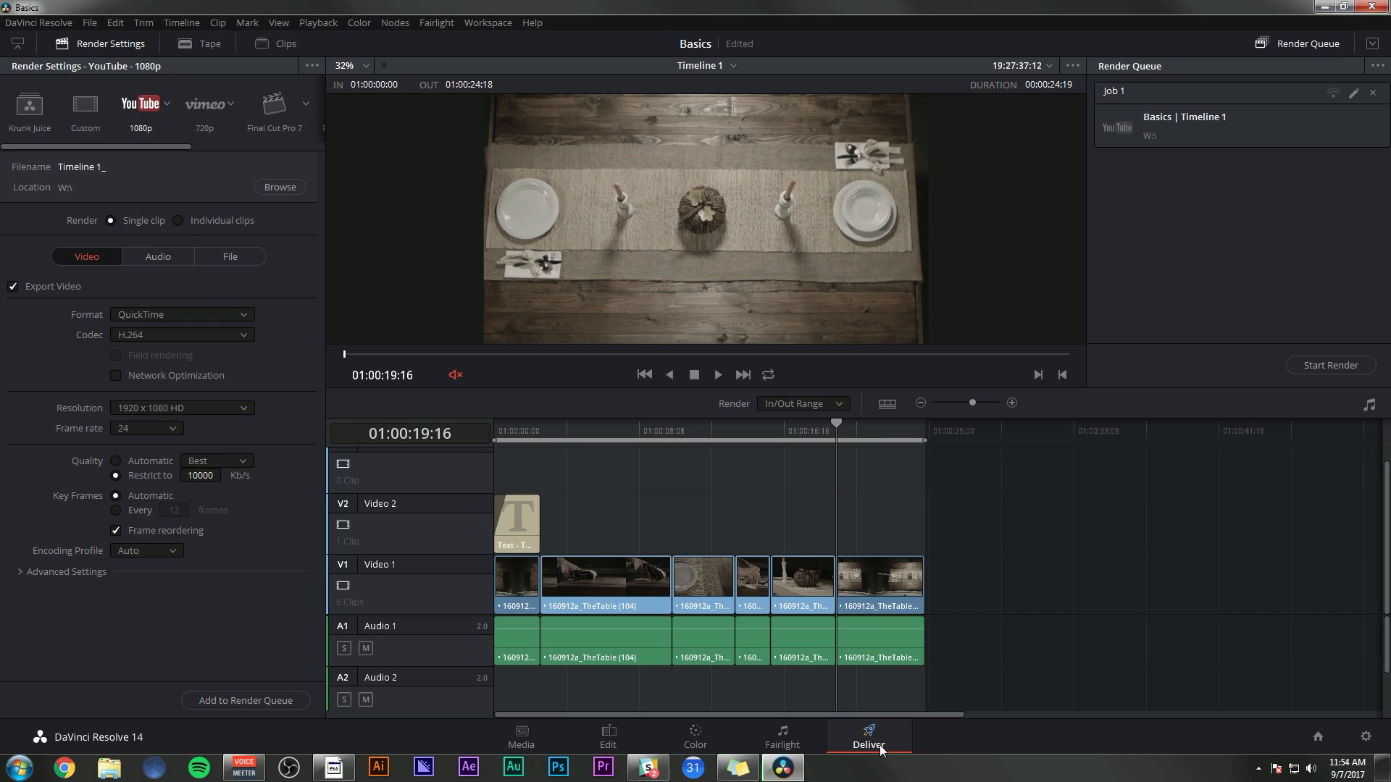
left_click(89, 22)
left_click(147, 243)
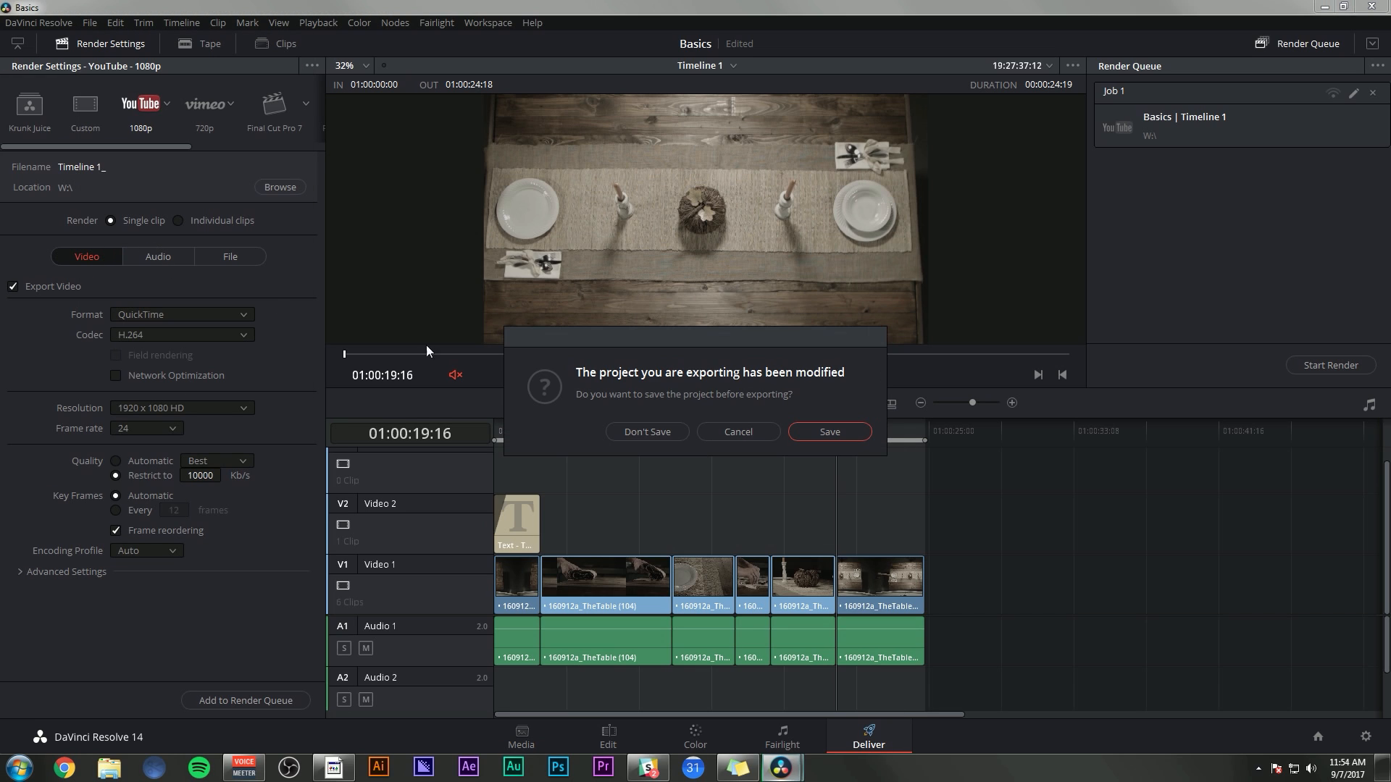
key("Return")
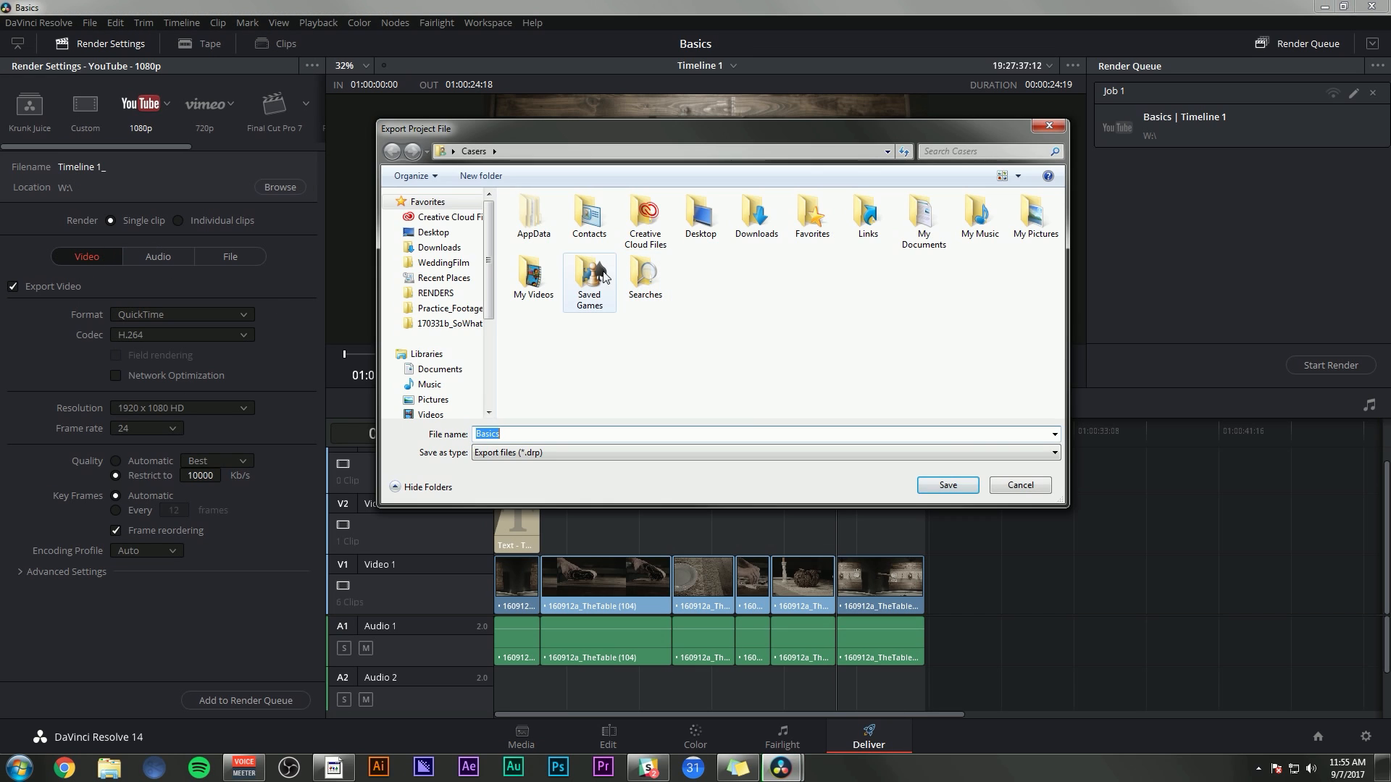
left_click(433, 232)
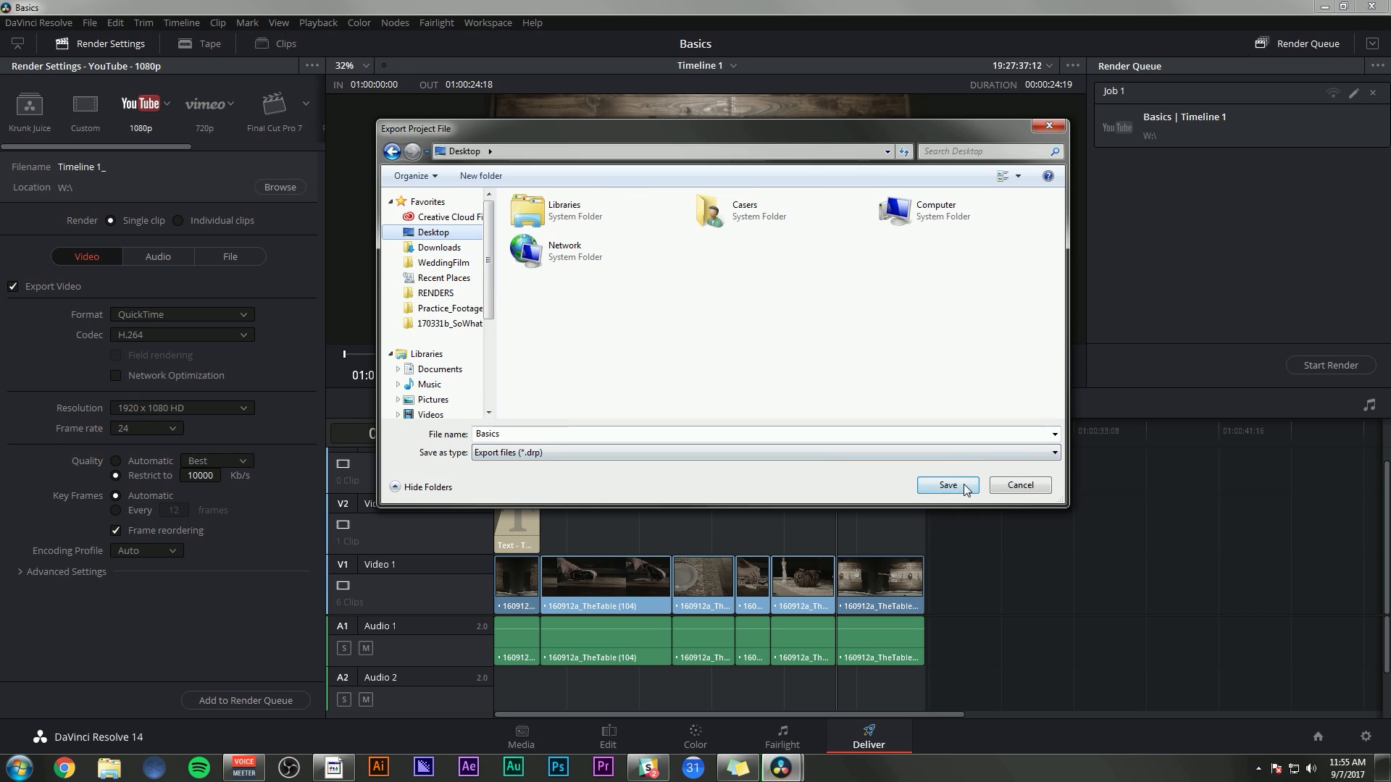
left_click(1020, 485)
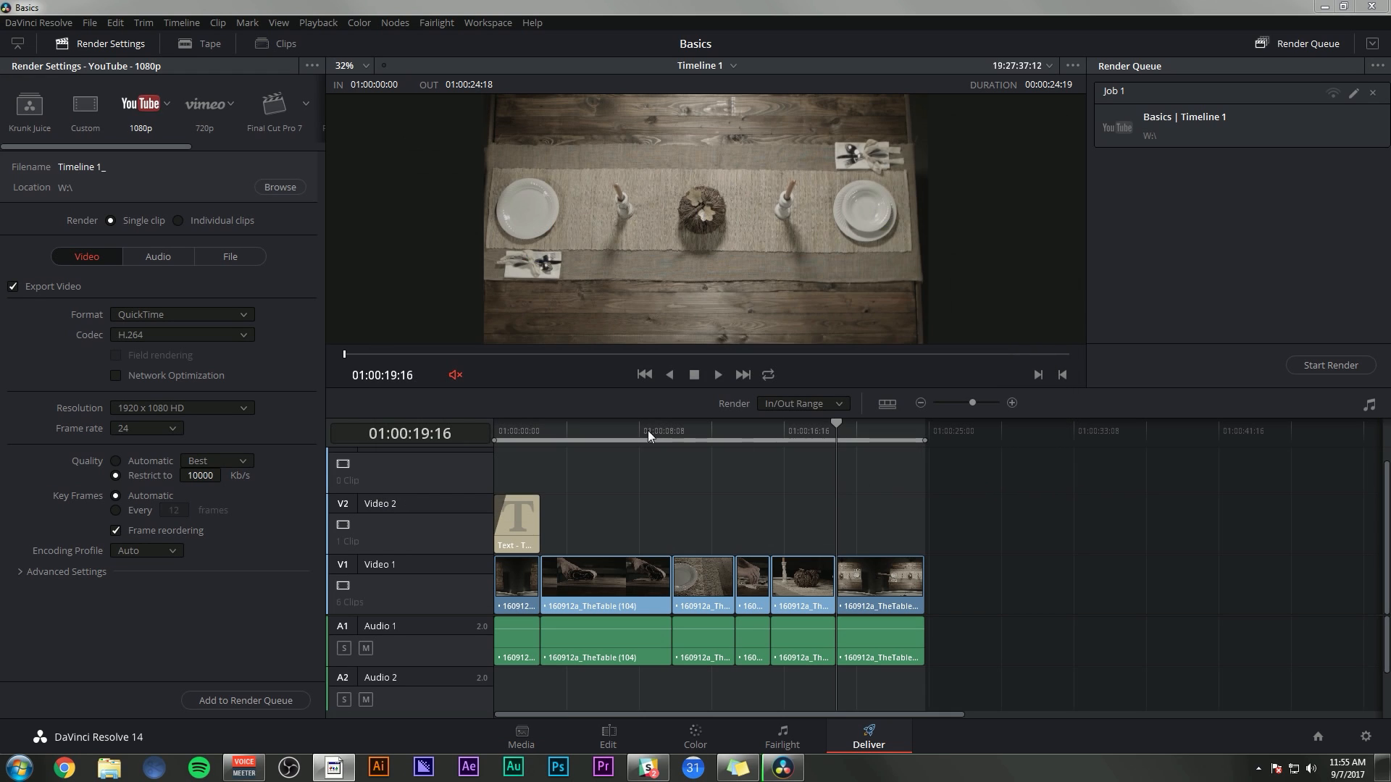
On the Edit page, open the AAF/XML export of Timeline 1 in FCPXML 1.5 format and cancel it
left_click(85, 24)
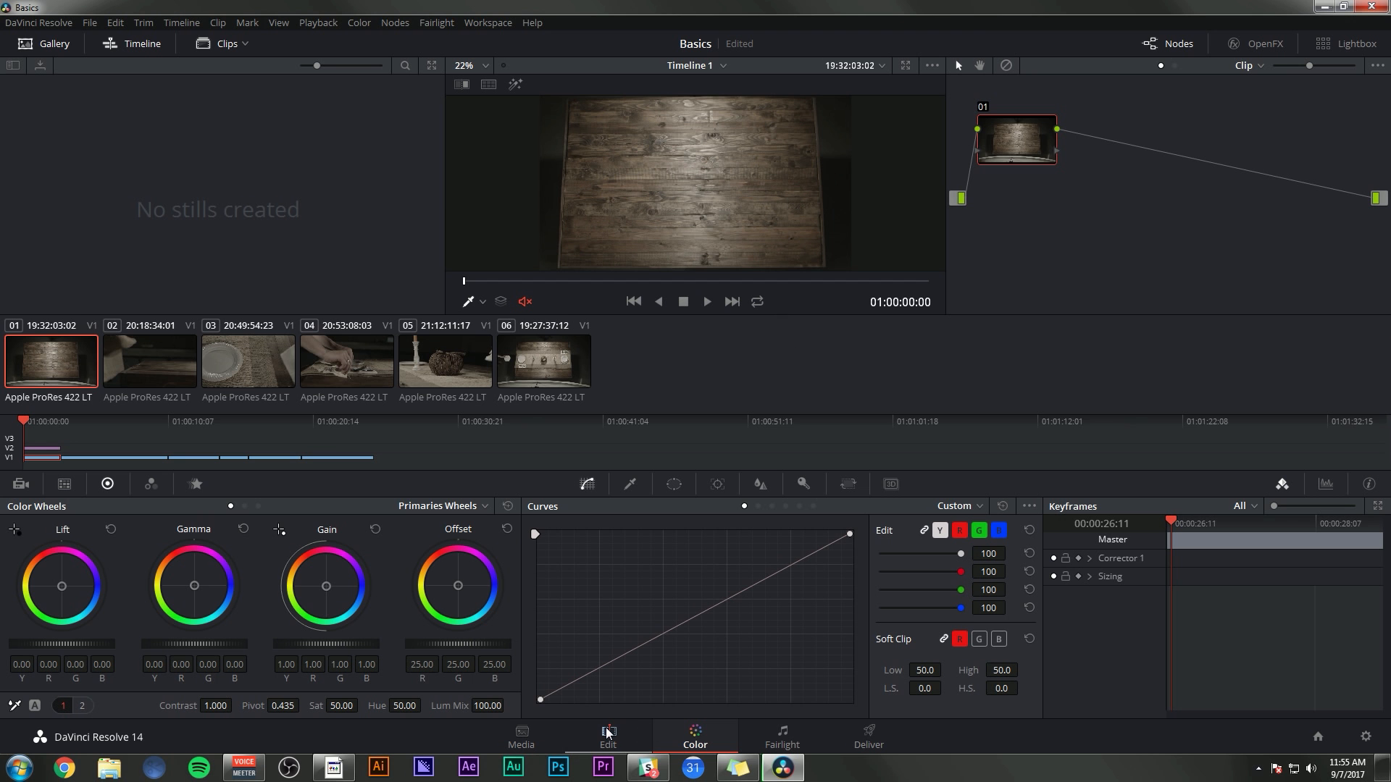
left_click(611, 731)
left_click(644, 433)
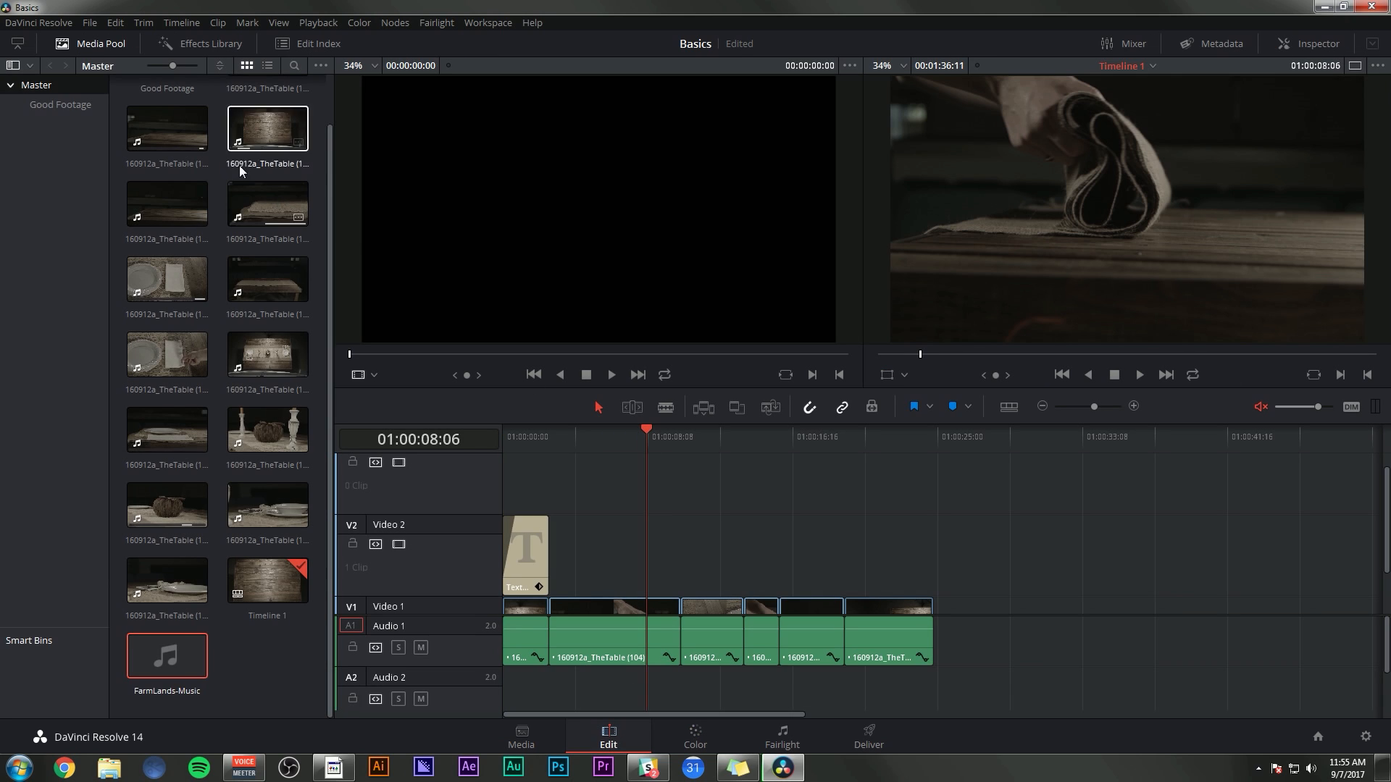
left_click(90, 24)
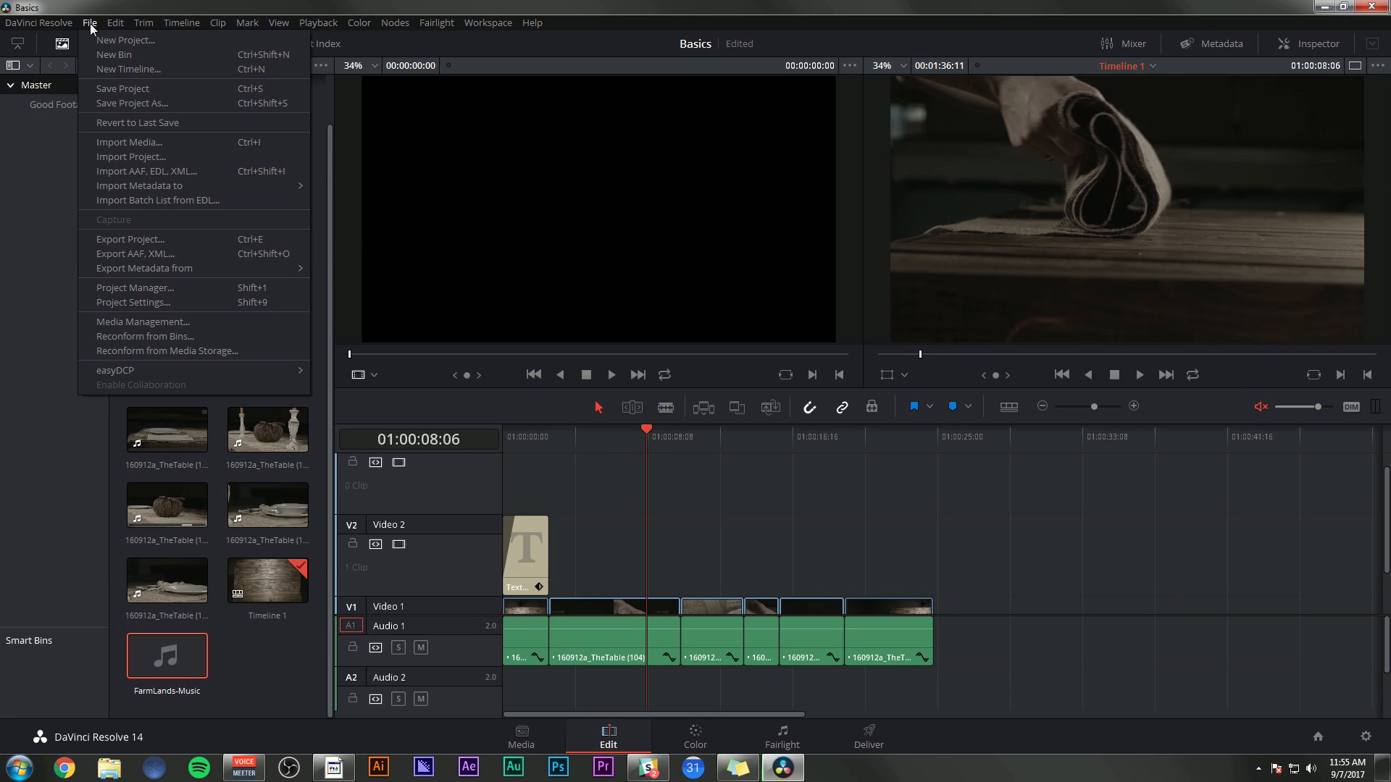
left_click(179, 257)
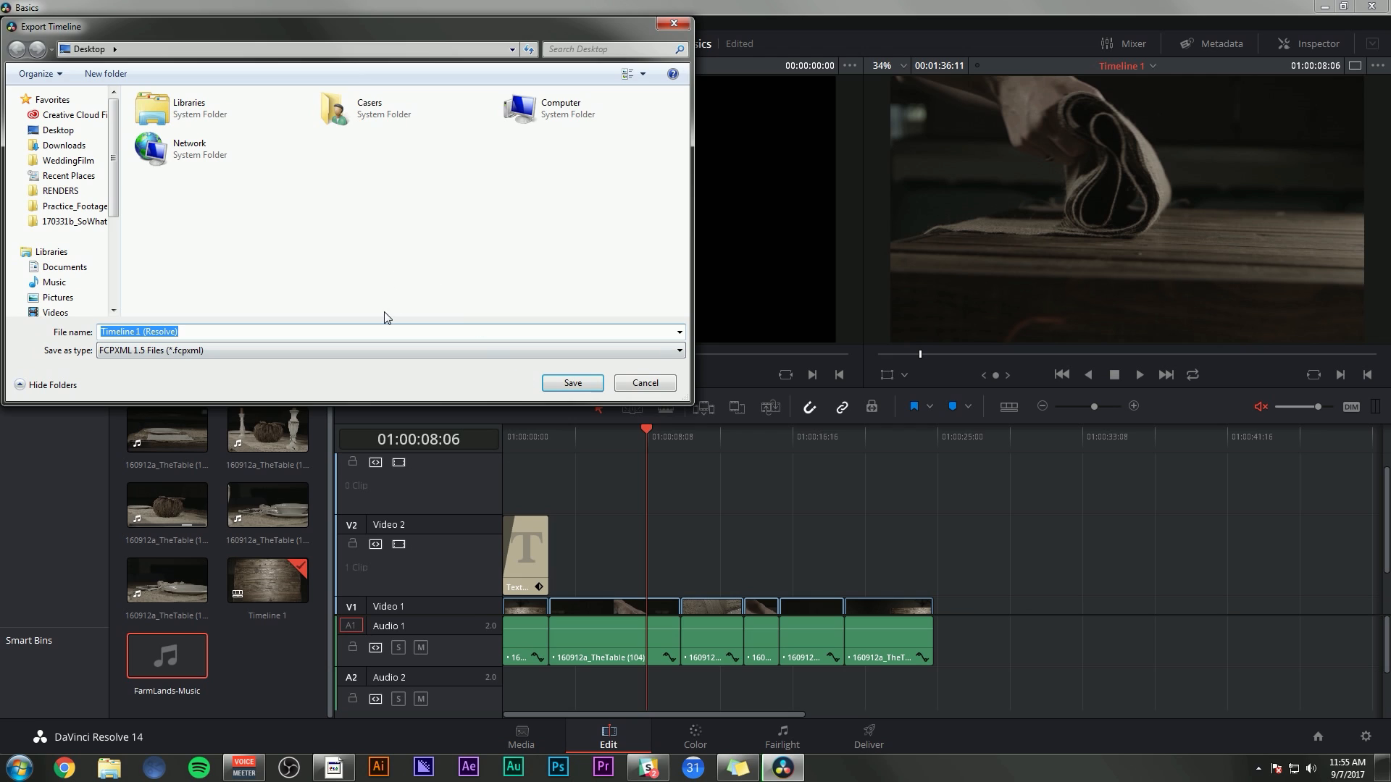
left_click(645, 383)
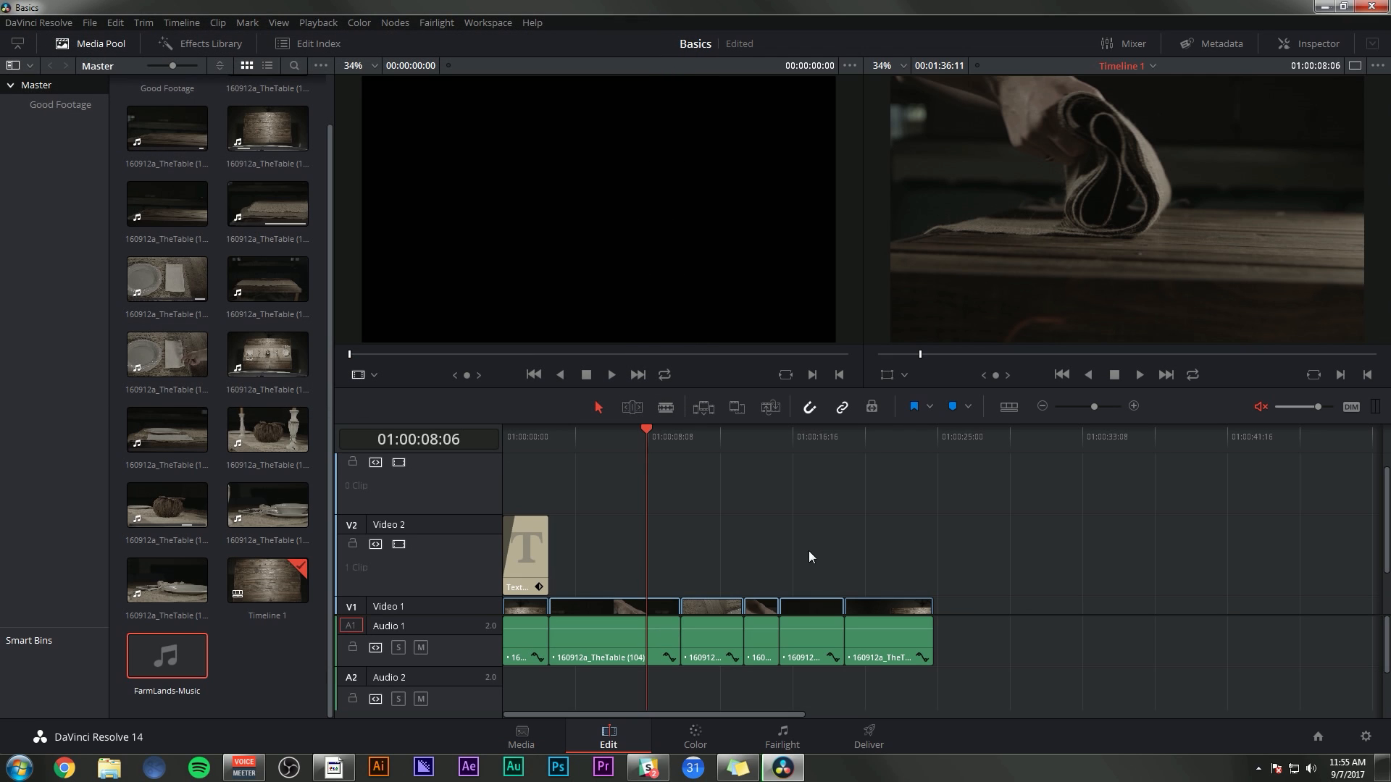
Compare the timeline and the available project and AAF/XML export commands on the Edit and Deliver pages
scroll(846, 535, "down", 2)
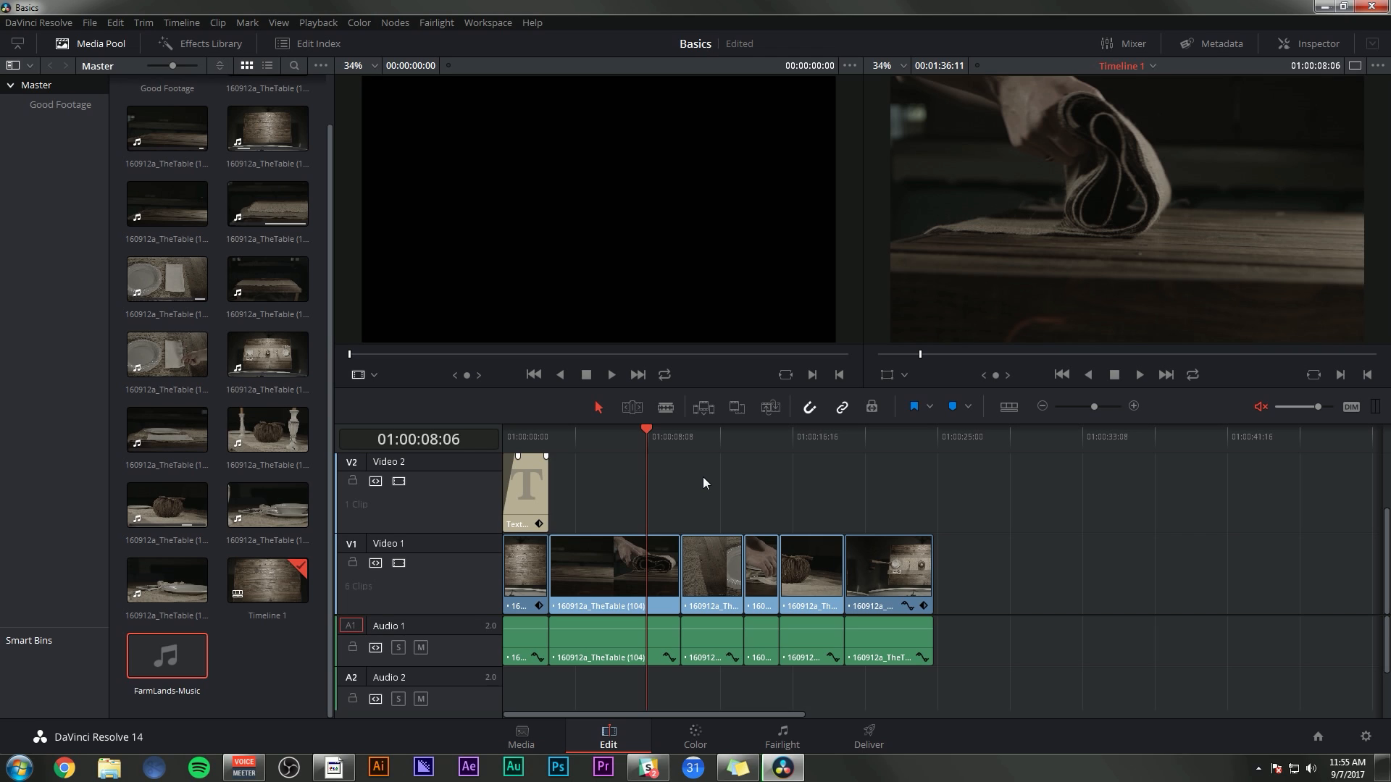
left_click(701, 444)
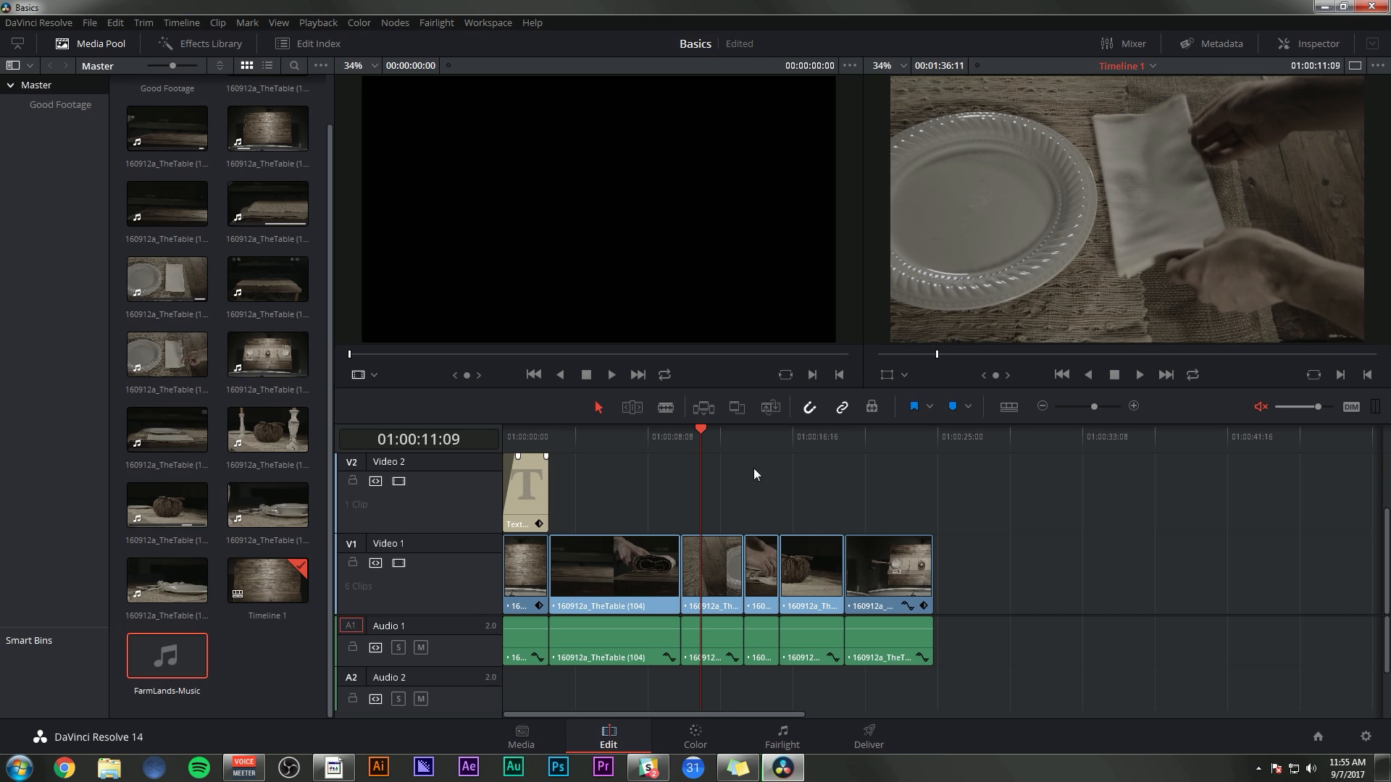
left_click(869, 736)
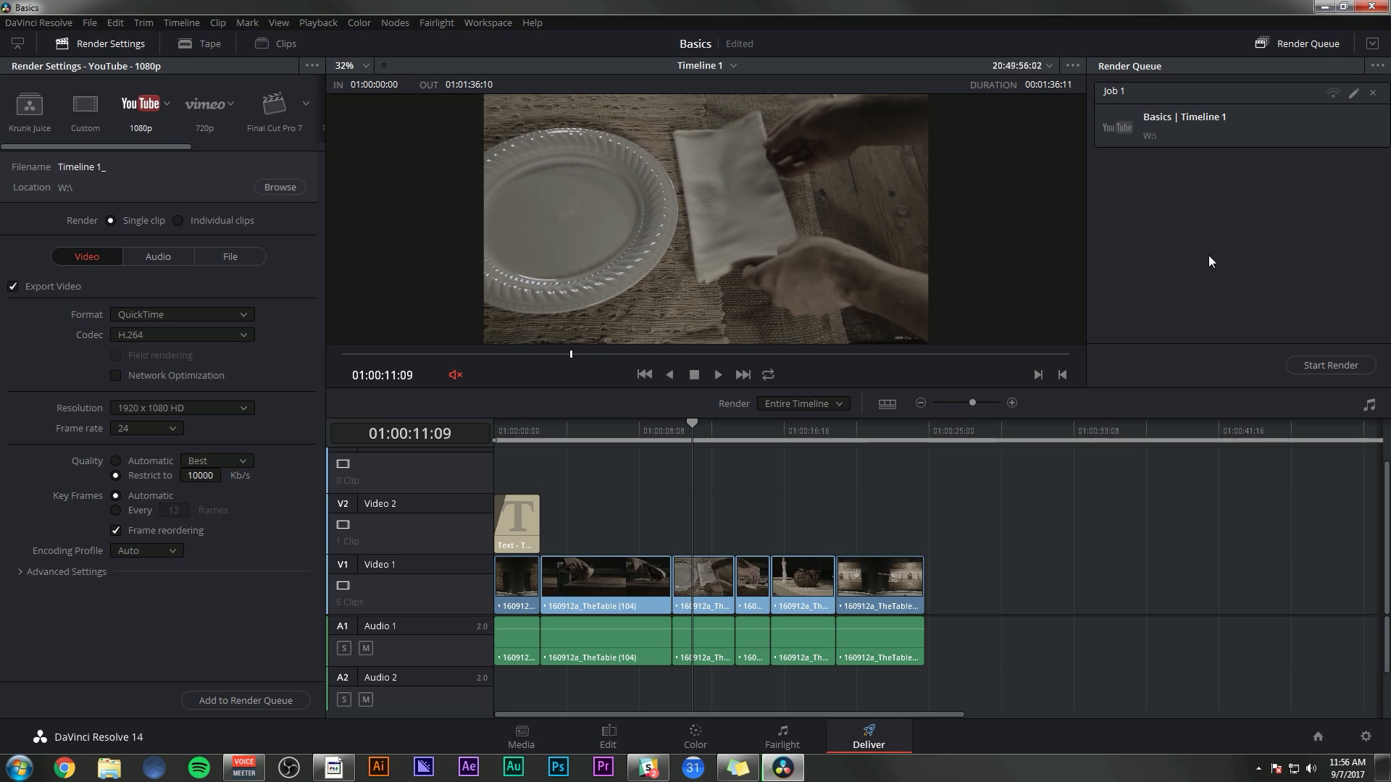
left_click(606, 731)
left_click(90, 23)
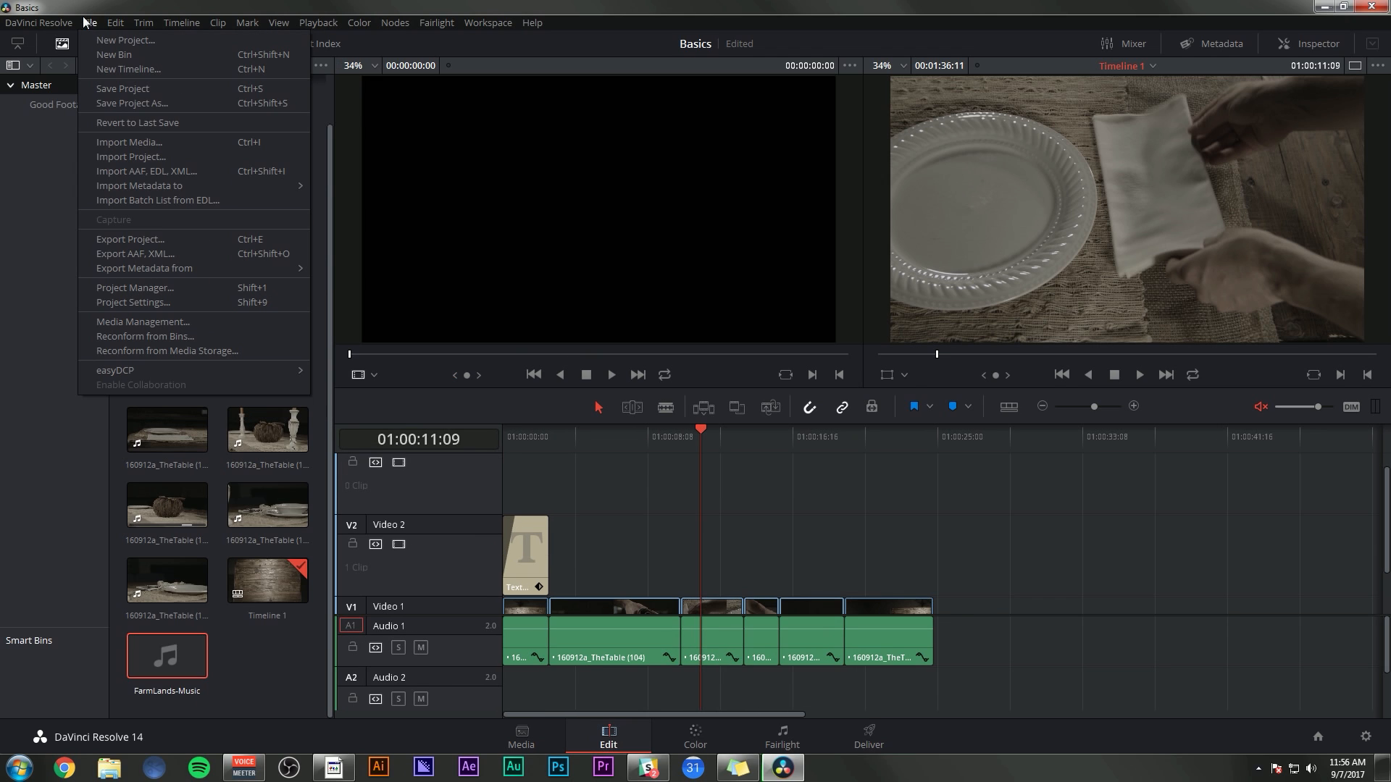
left_click(831, 484)
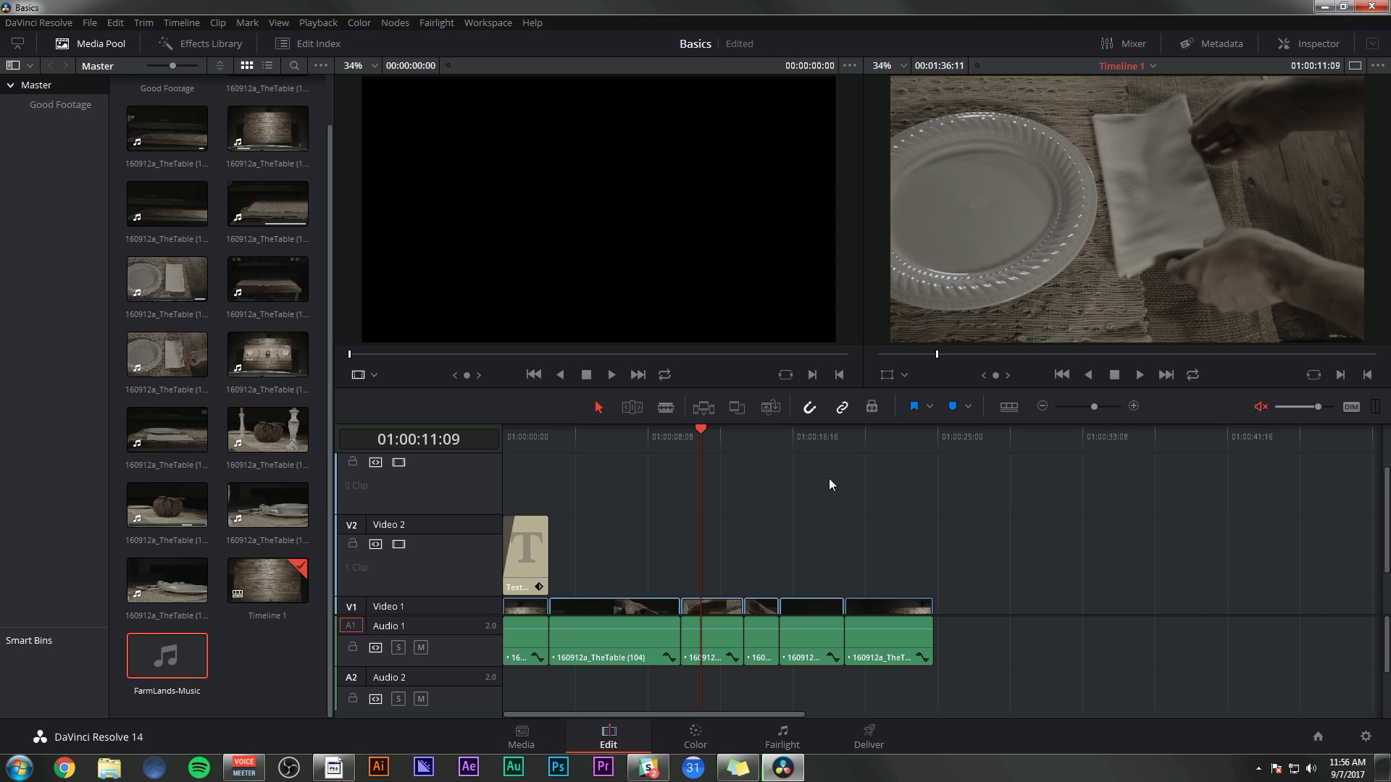
key("shift+8")
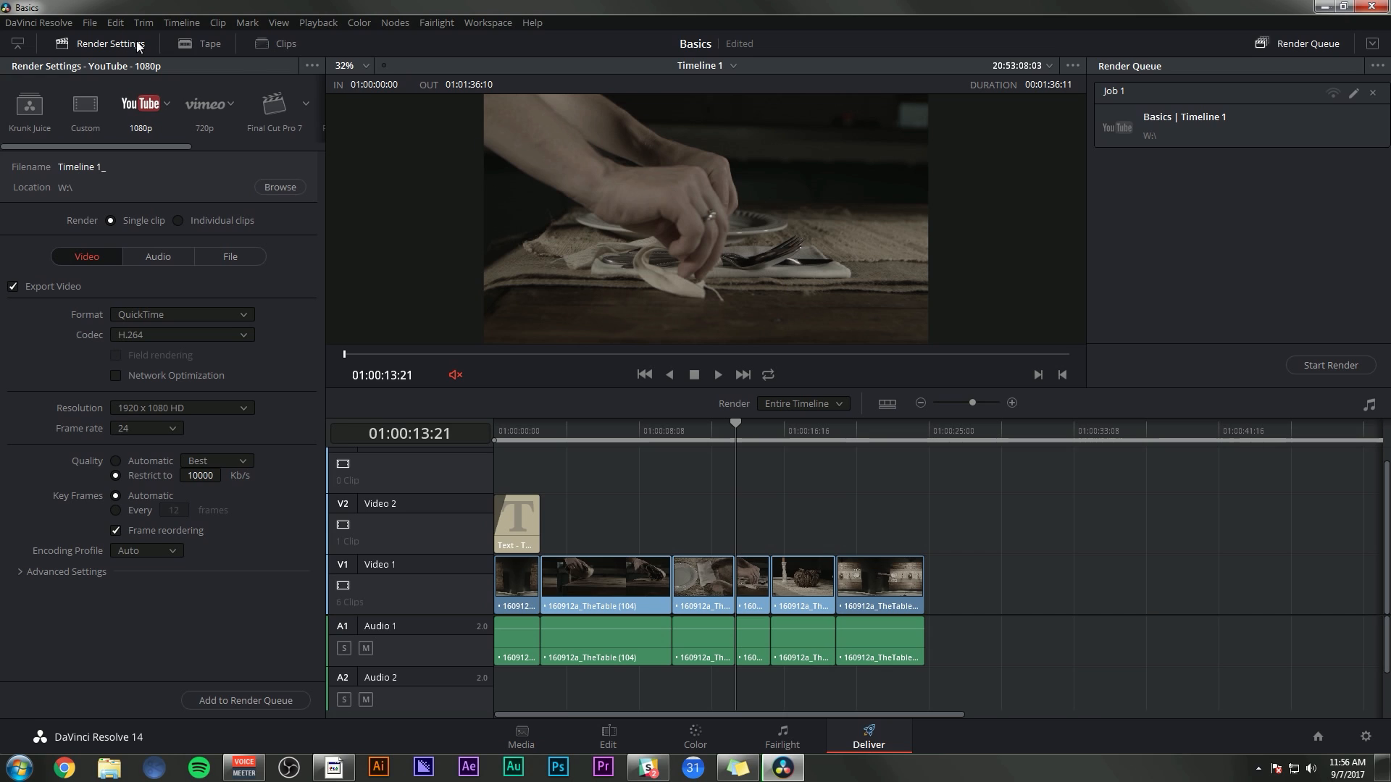
left_click(90, 22)
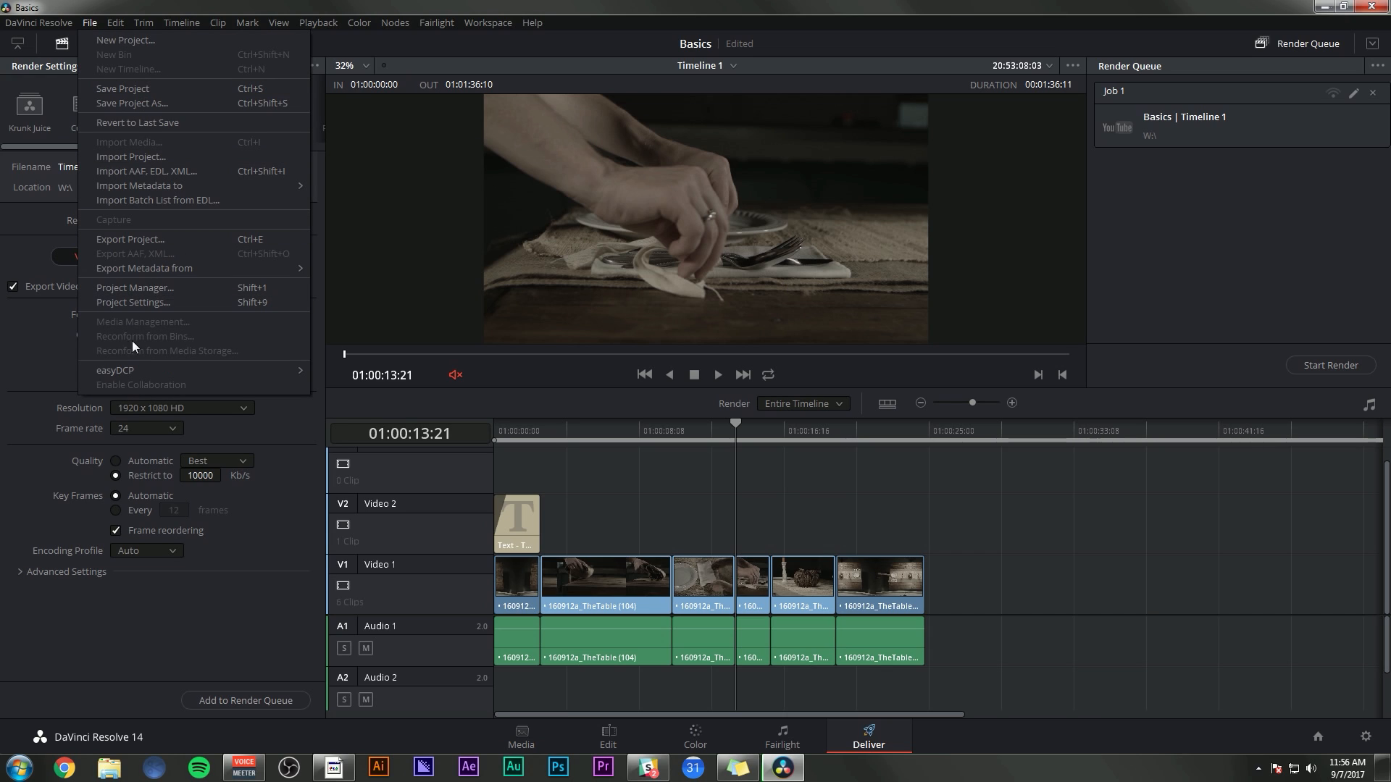
left_click(743, 431)
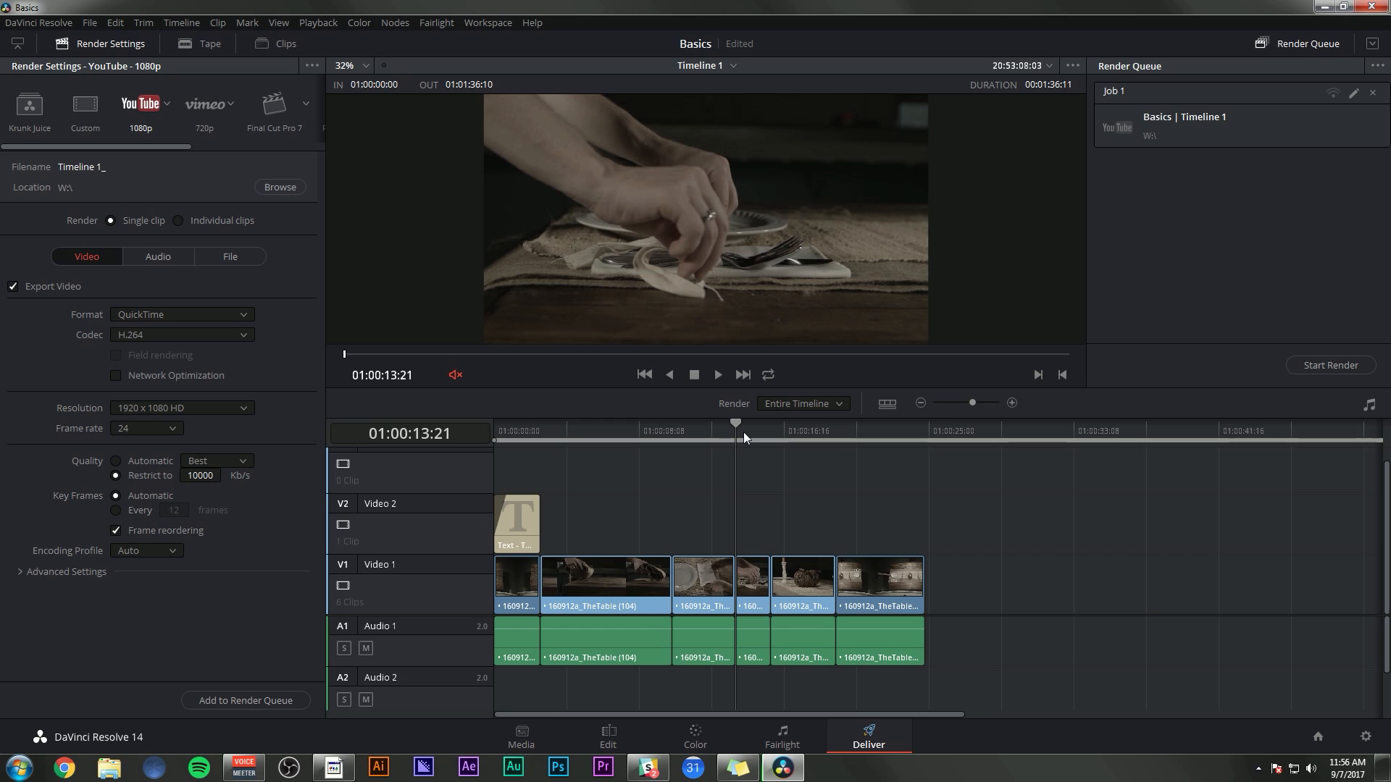
left_click(943, 434)
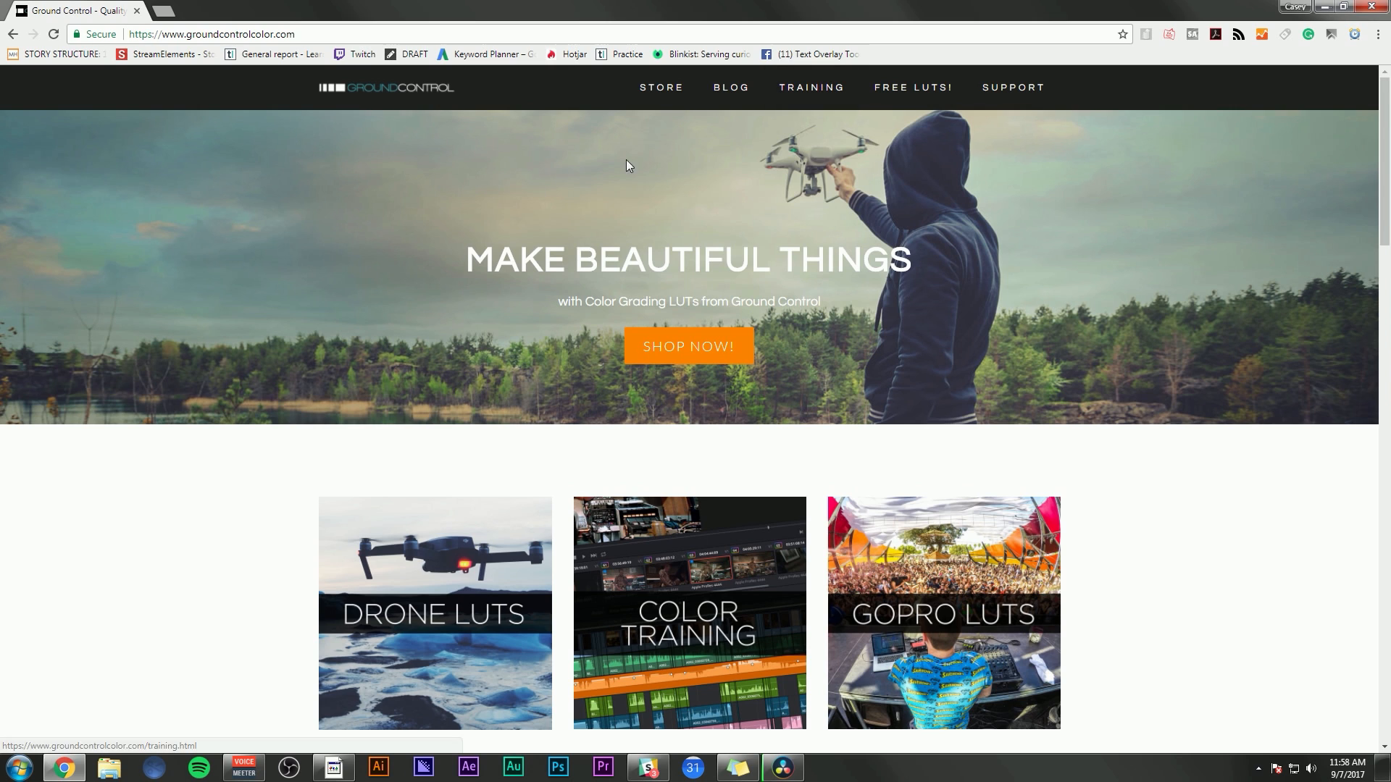
In Chrome, open the Ground Control website's Training page and look through its LUT guide and color training sections
left_click(823, 93)
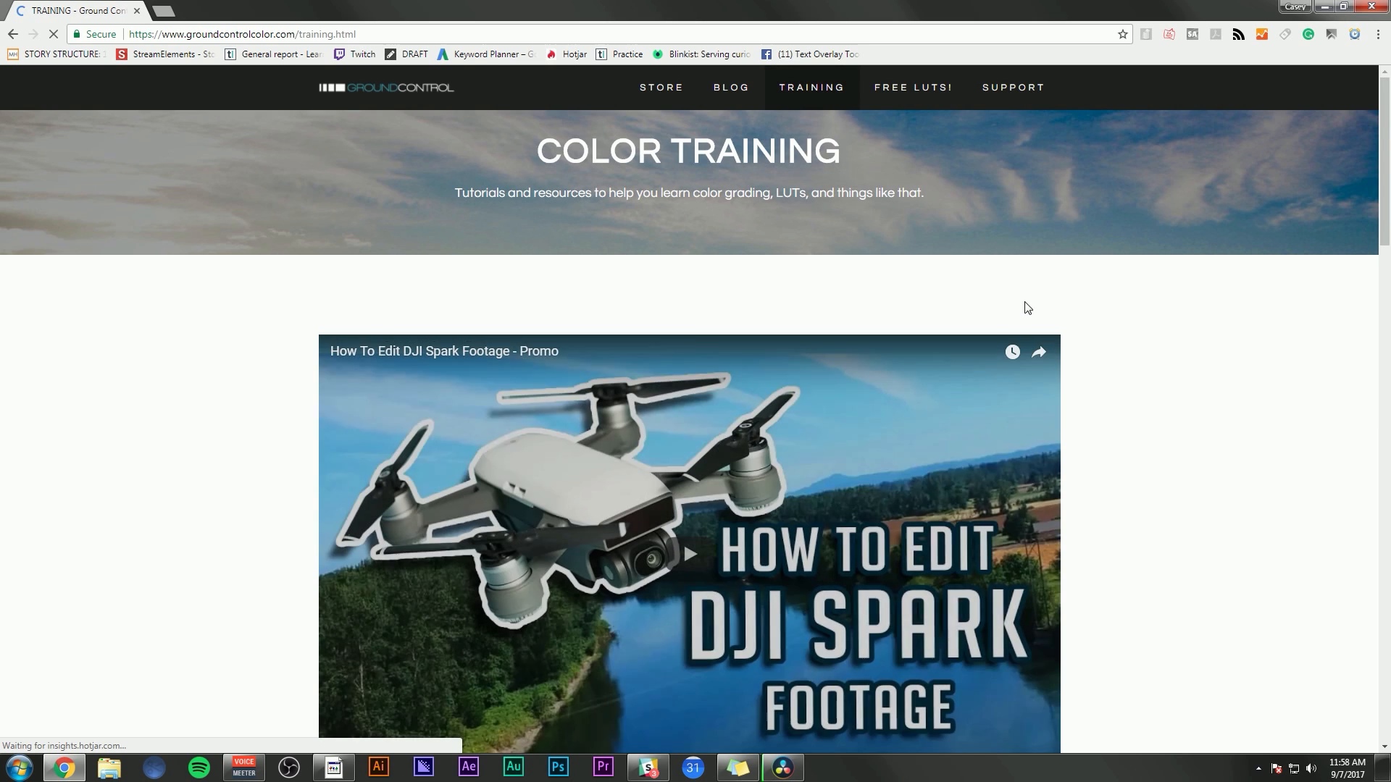
scroll(1133, 307, "down", 8)
scroll(1116, 317, "up", 5)
scroll(1136, 326, "down", 2)
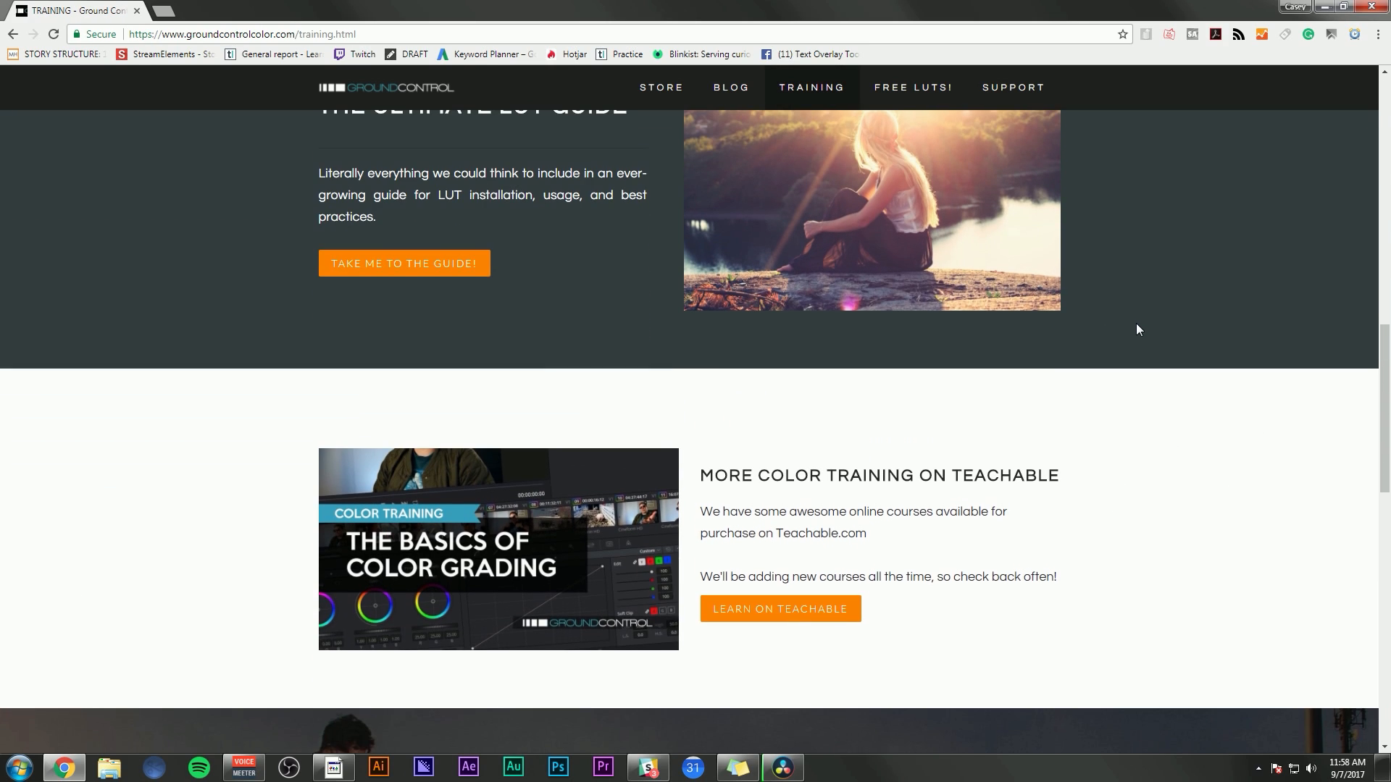
scroll(1130, 330, "up", 2)
scroll(1124, 345, "down", 2)
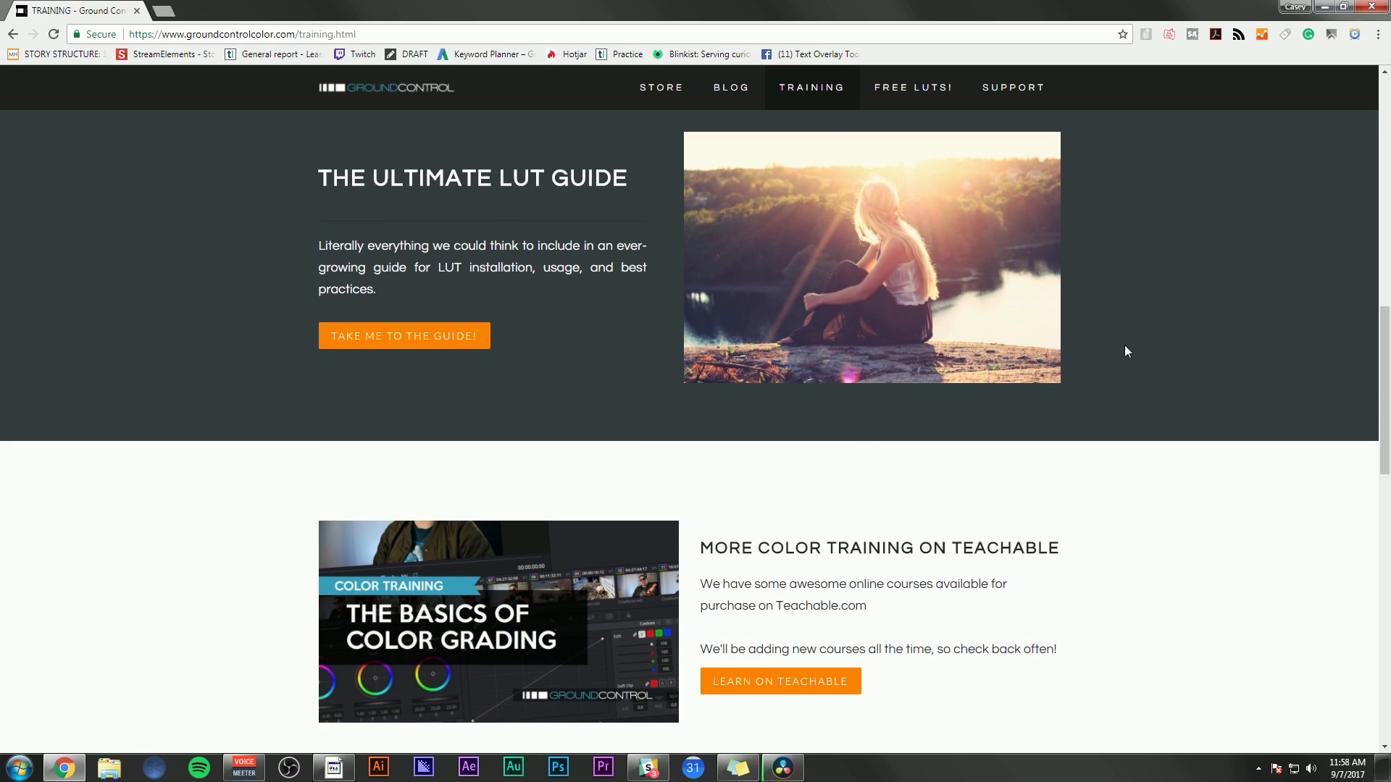
View The Basics of Color Grading course on Teachable, then close the course page and the browser
left_click(780, 680)
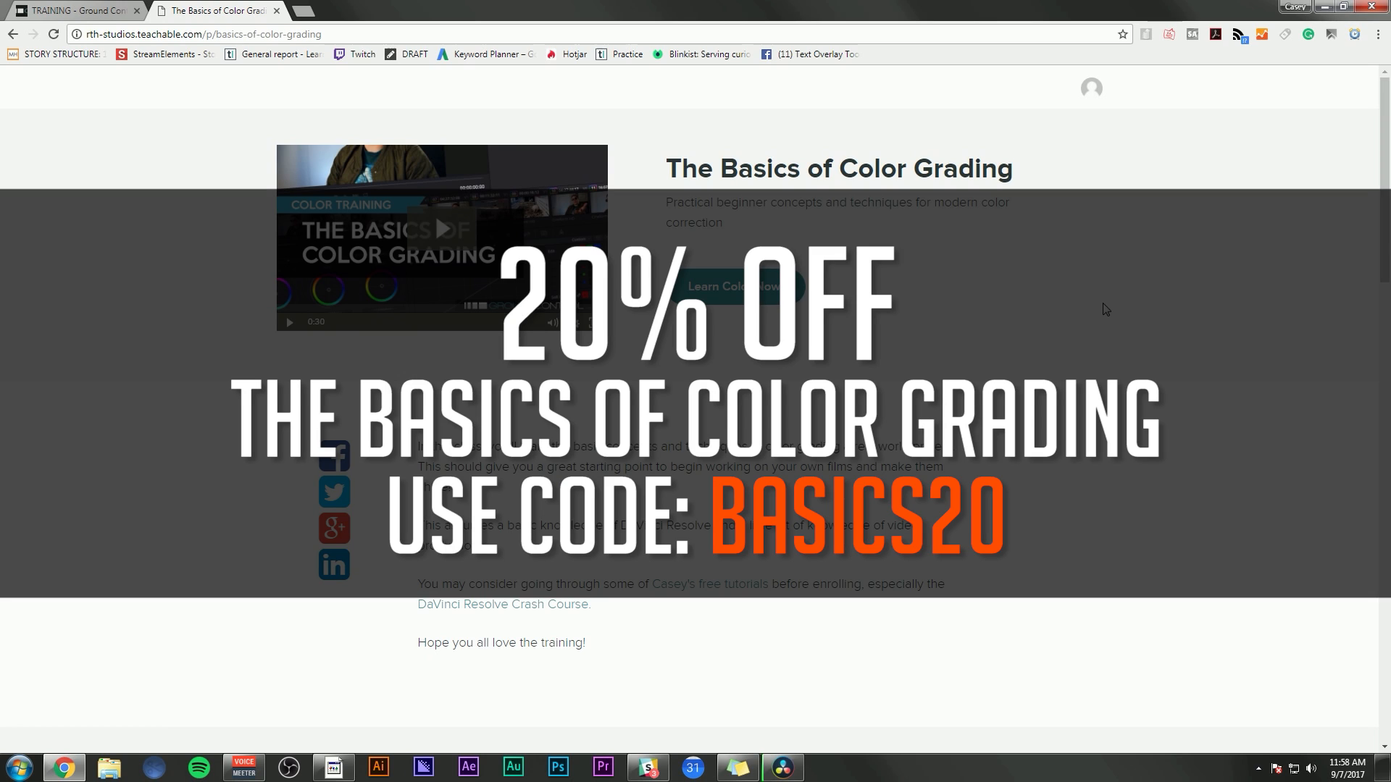
key("ctrl+w")
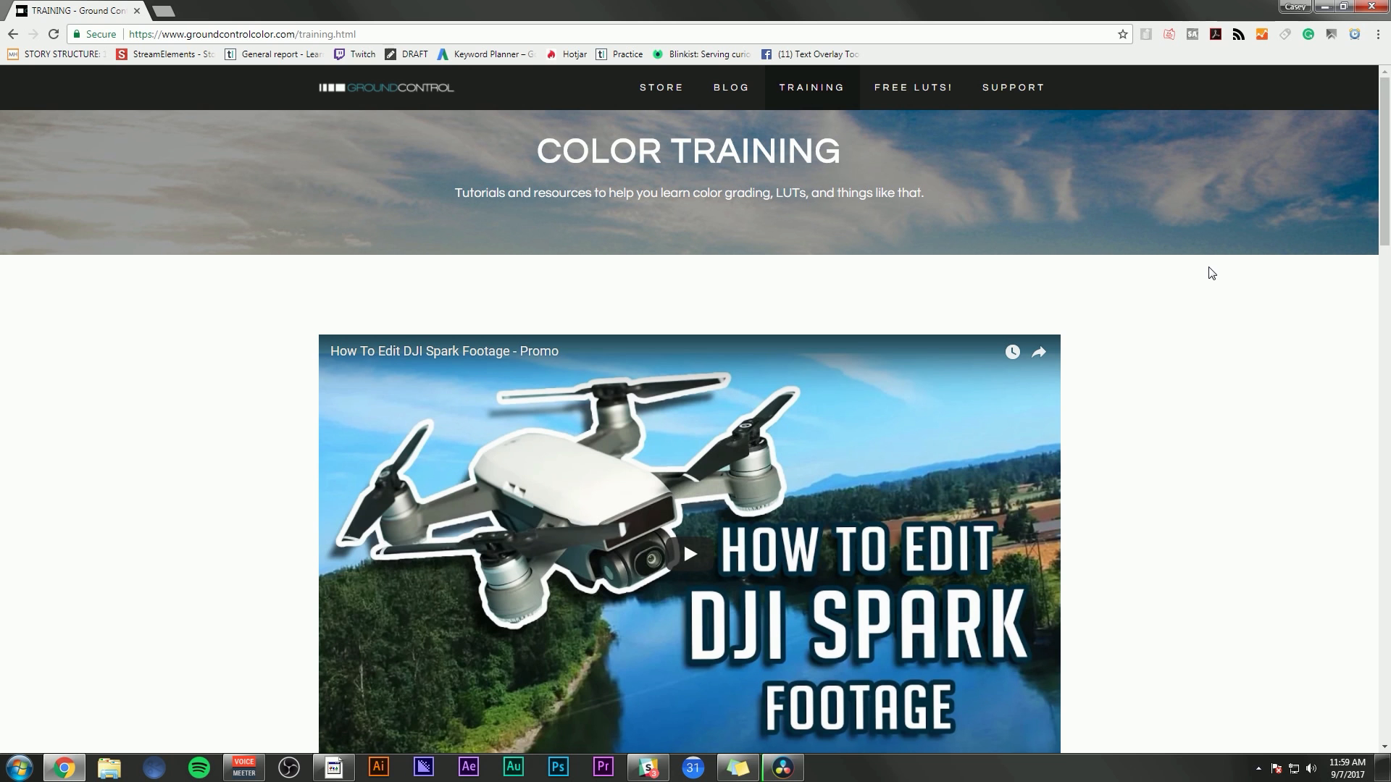
left_click(1370, 7)
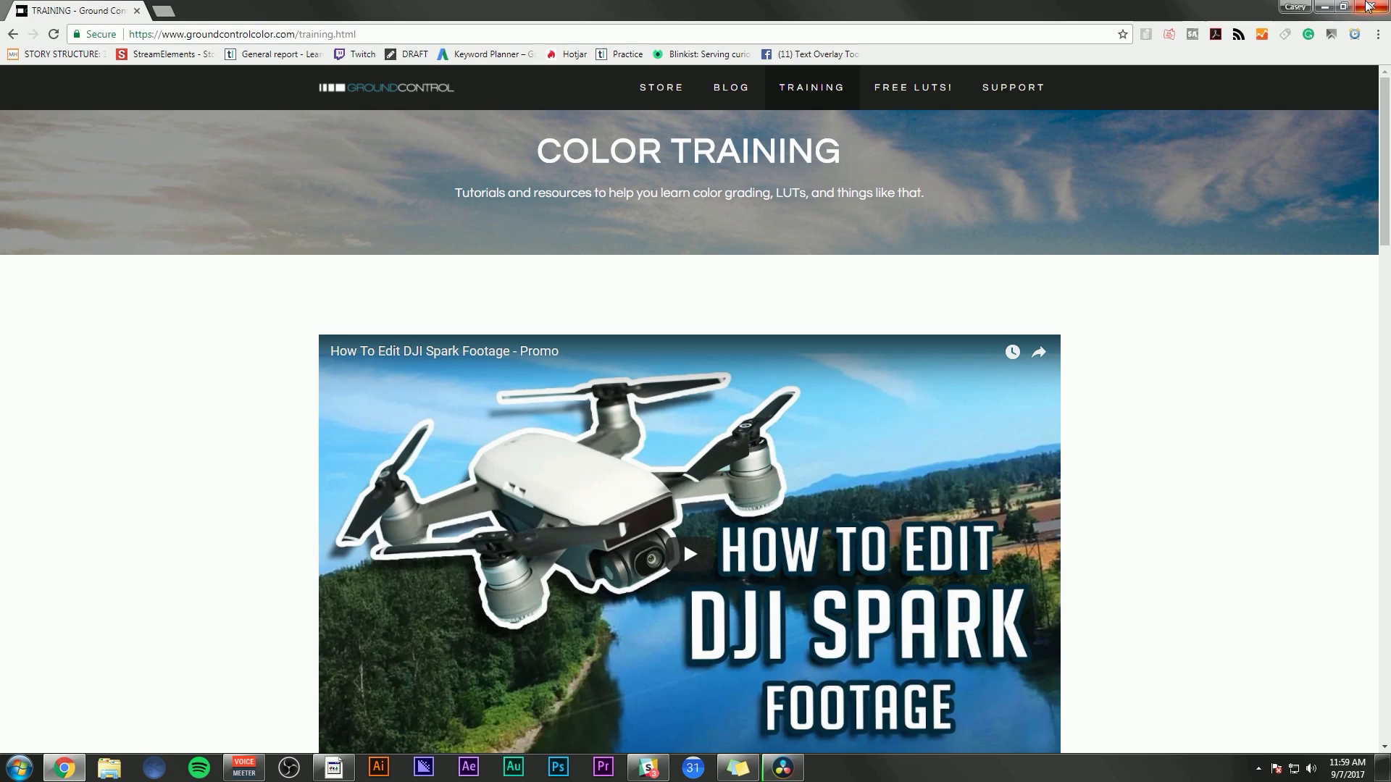